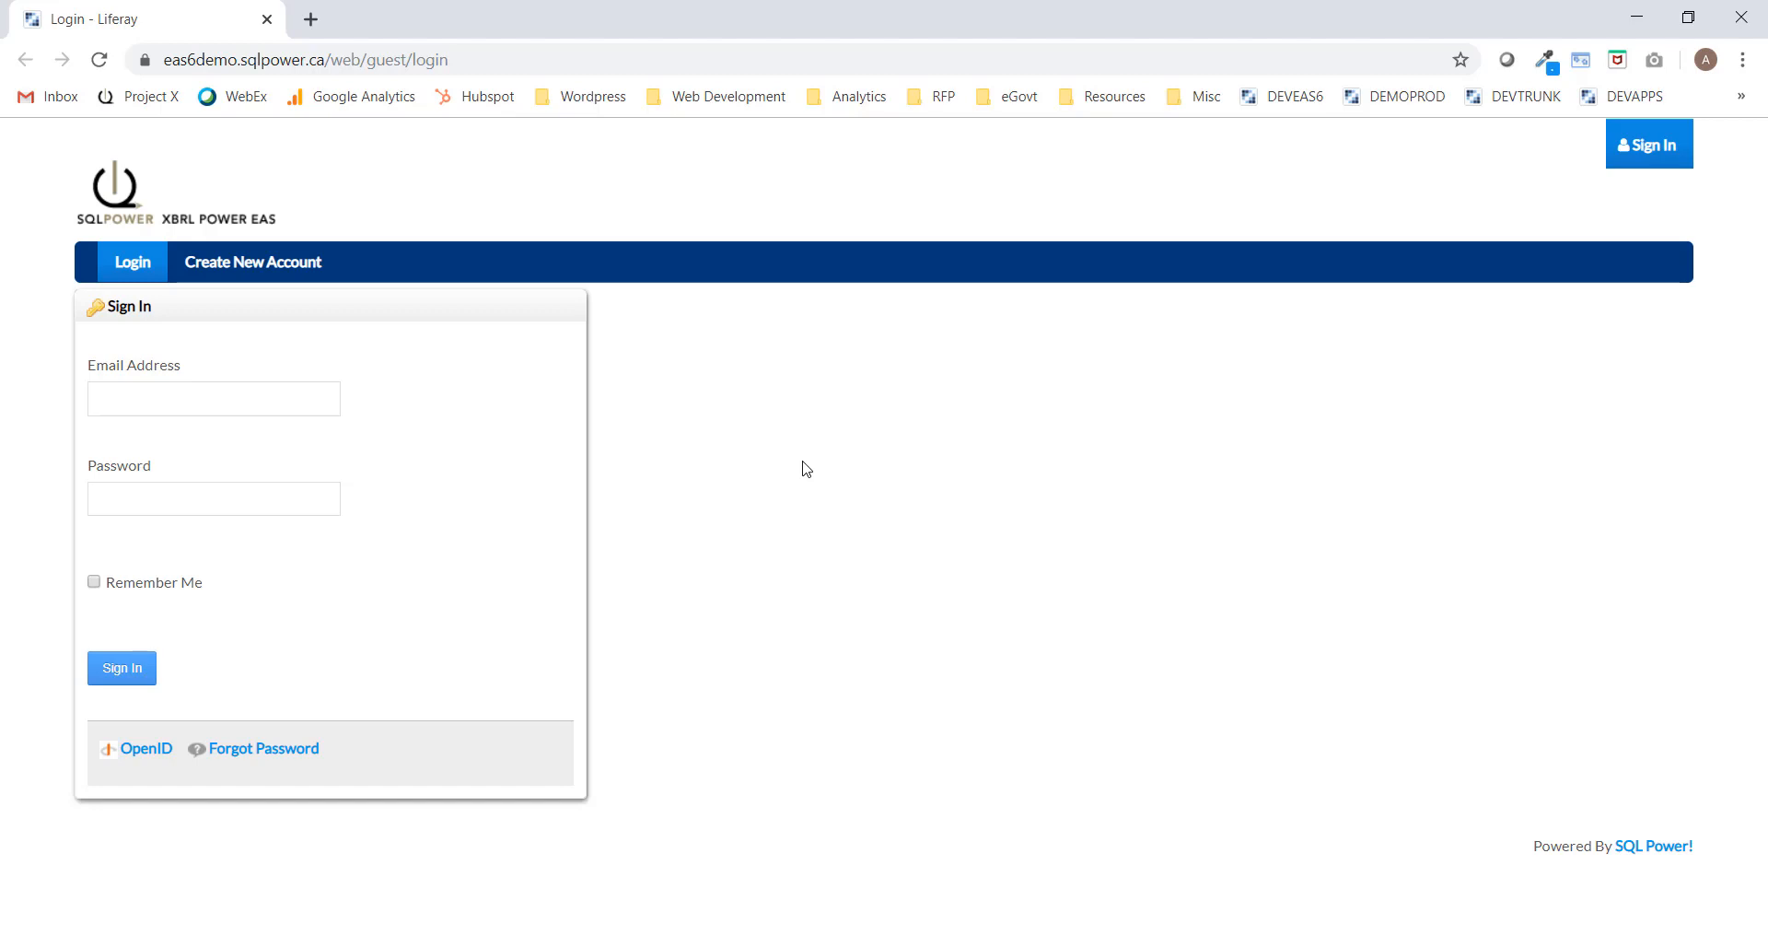
Sign in with the filer's email address and password.
click(192, 398)
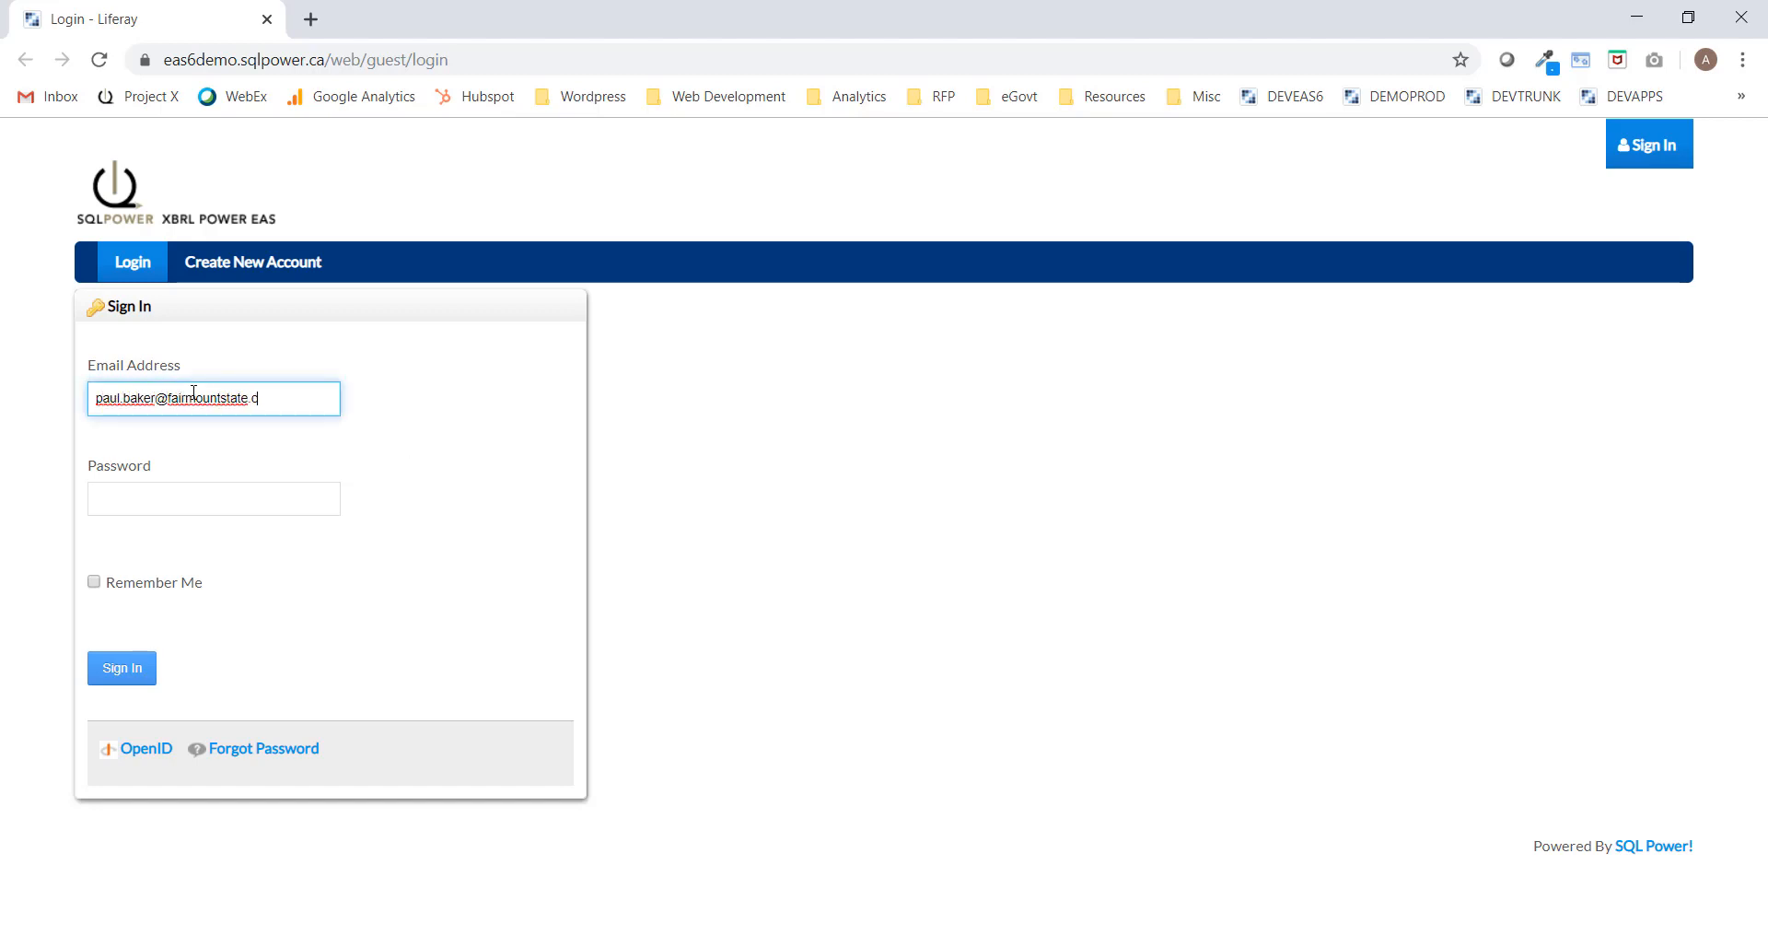
key(Tab)
text(****)
key(Return)
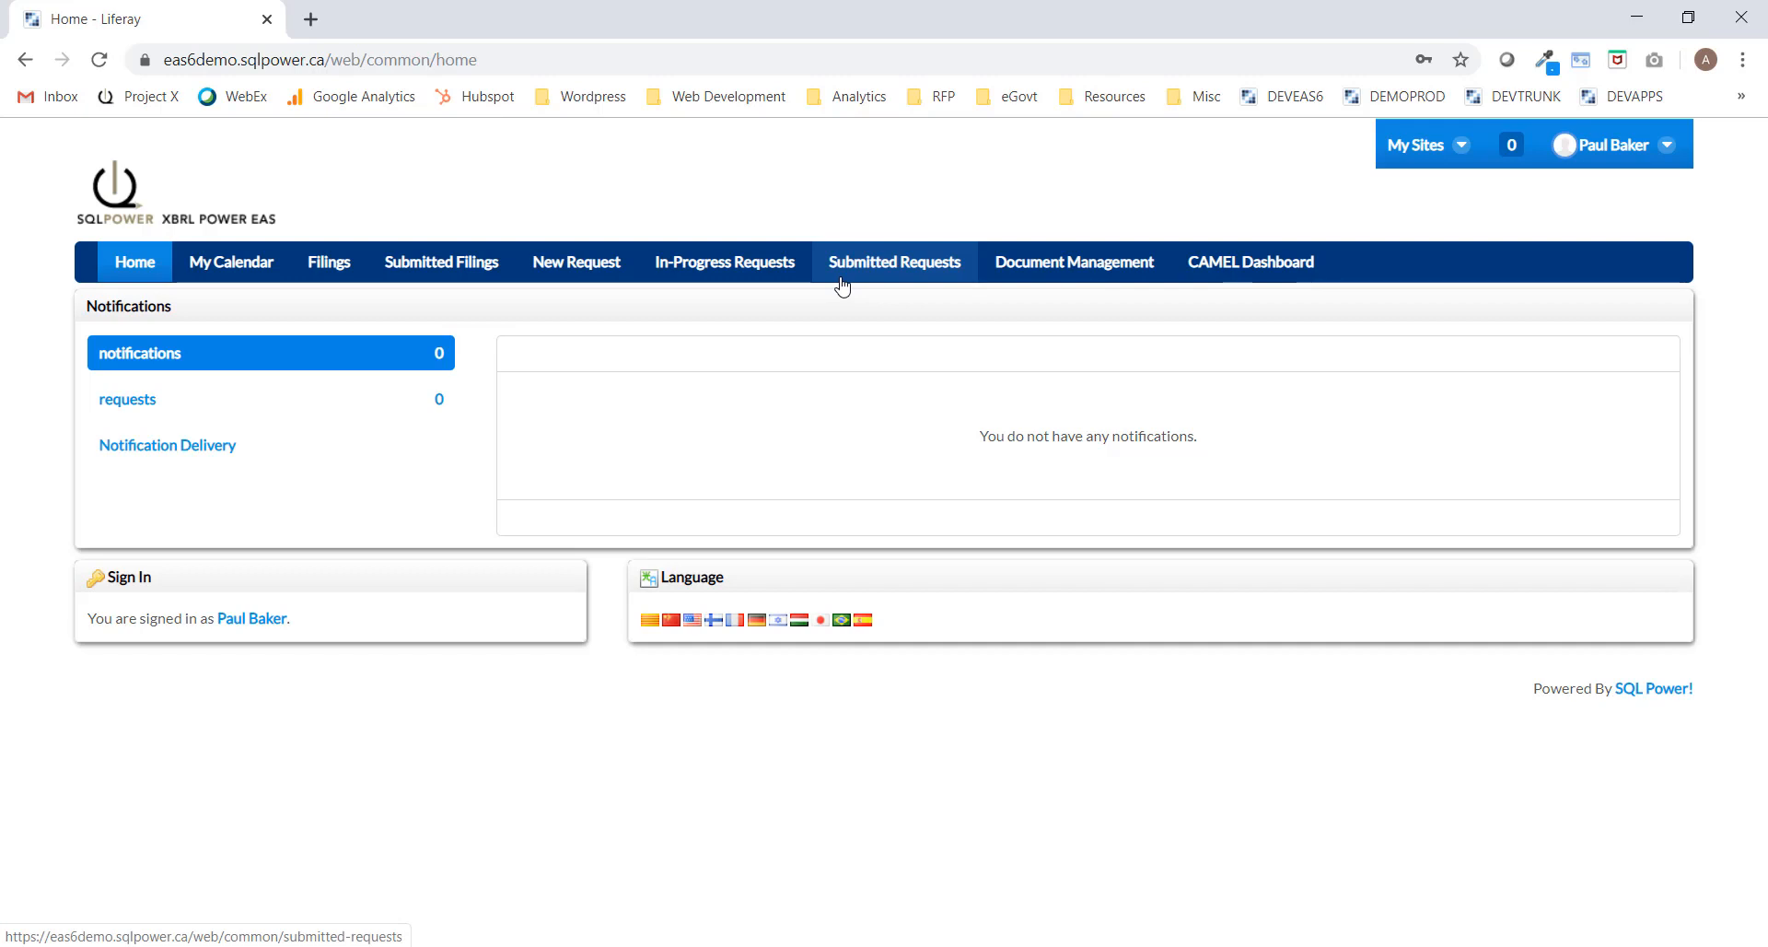
Start a new 'Application for a Trust License 2019' request from the New Request page.
click(591, 266)
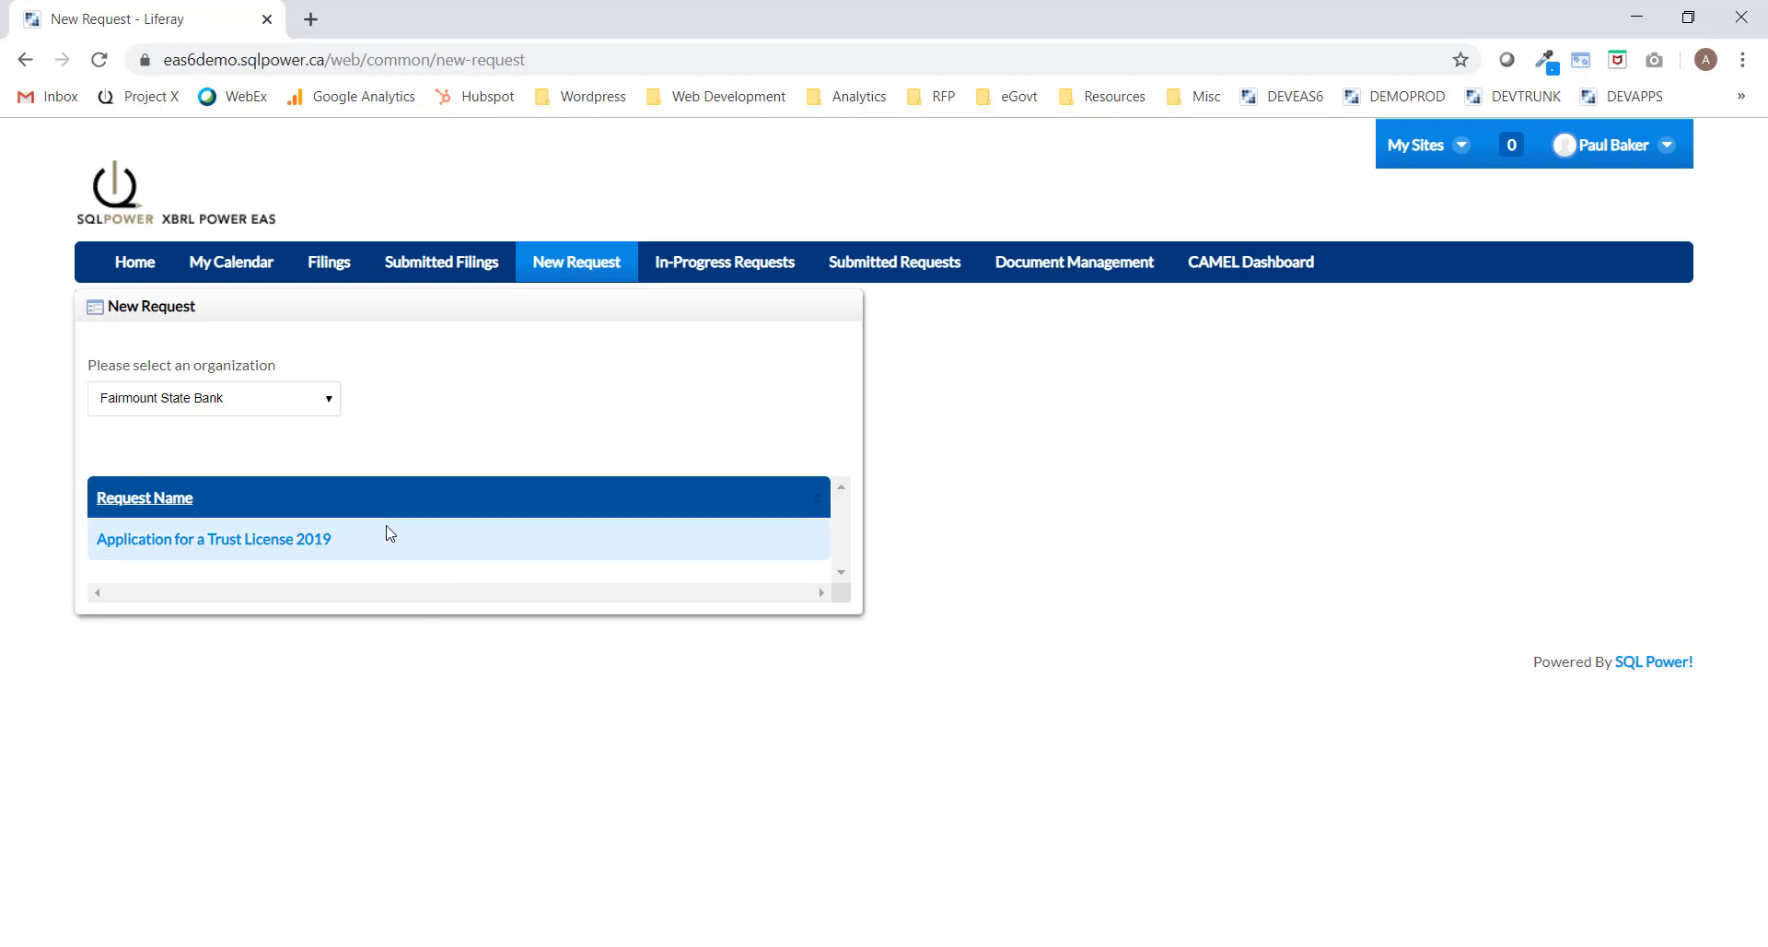
click(186, 545)
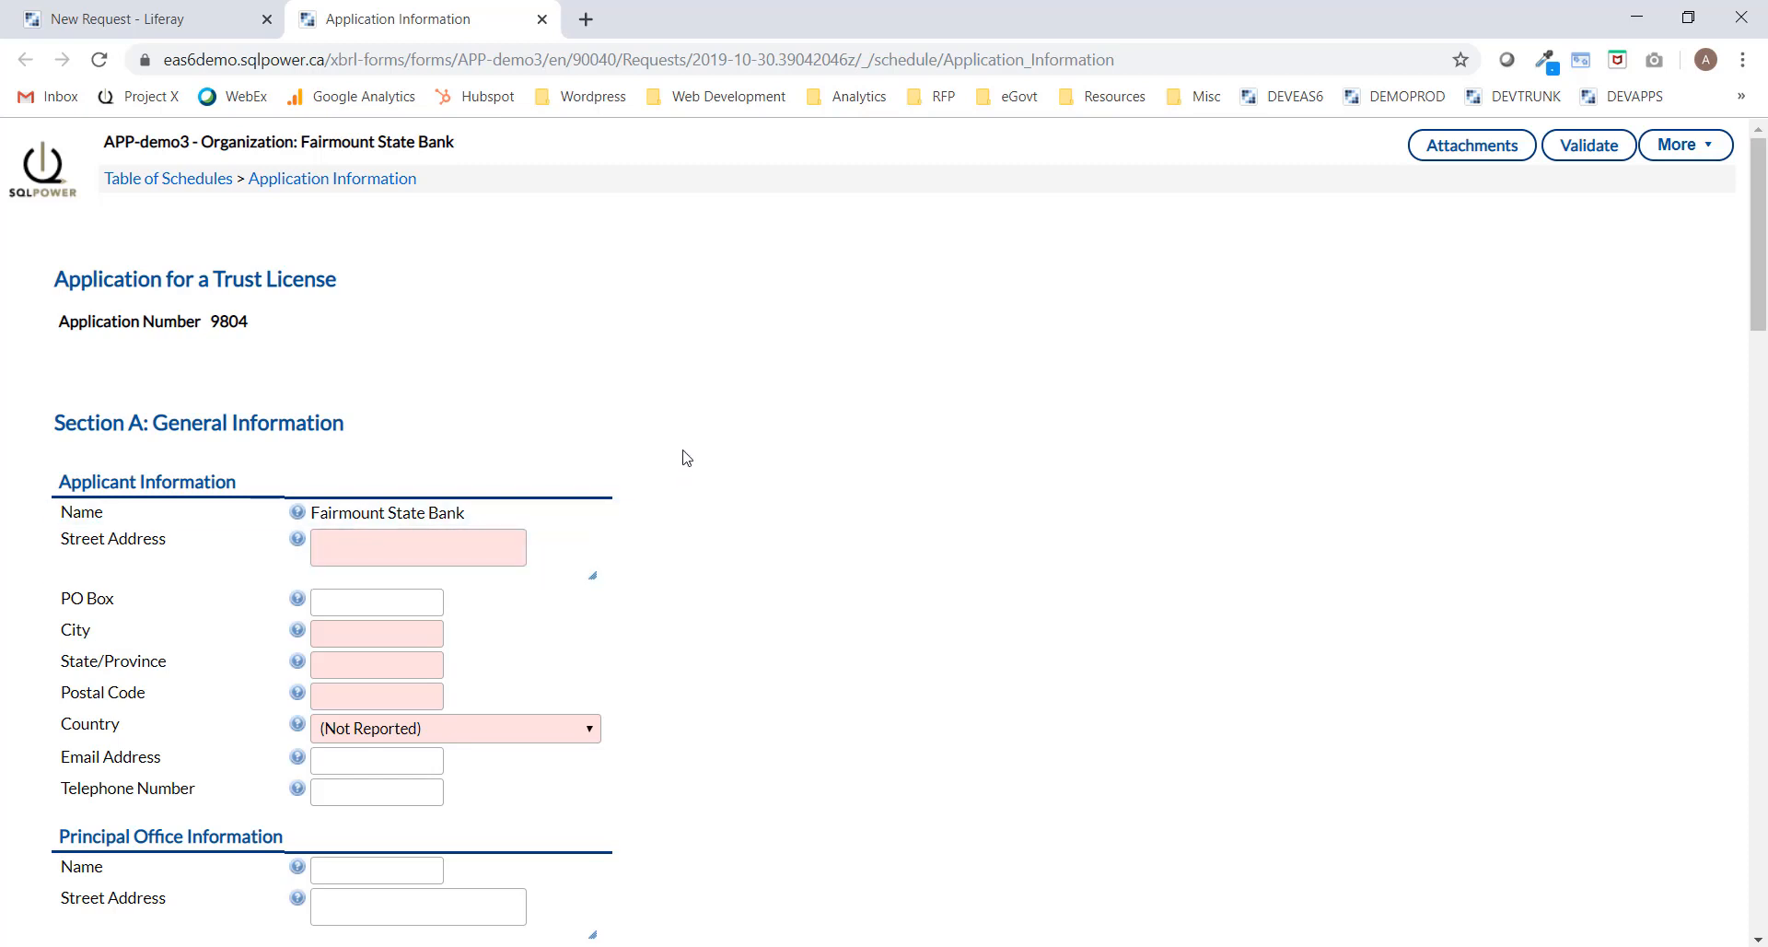
scroll(682, 455, down, 1)
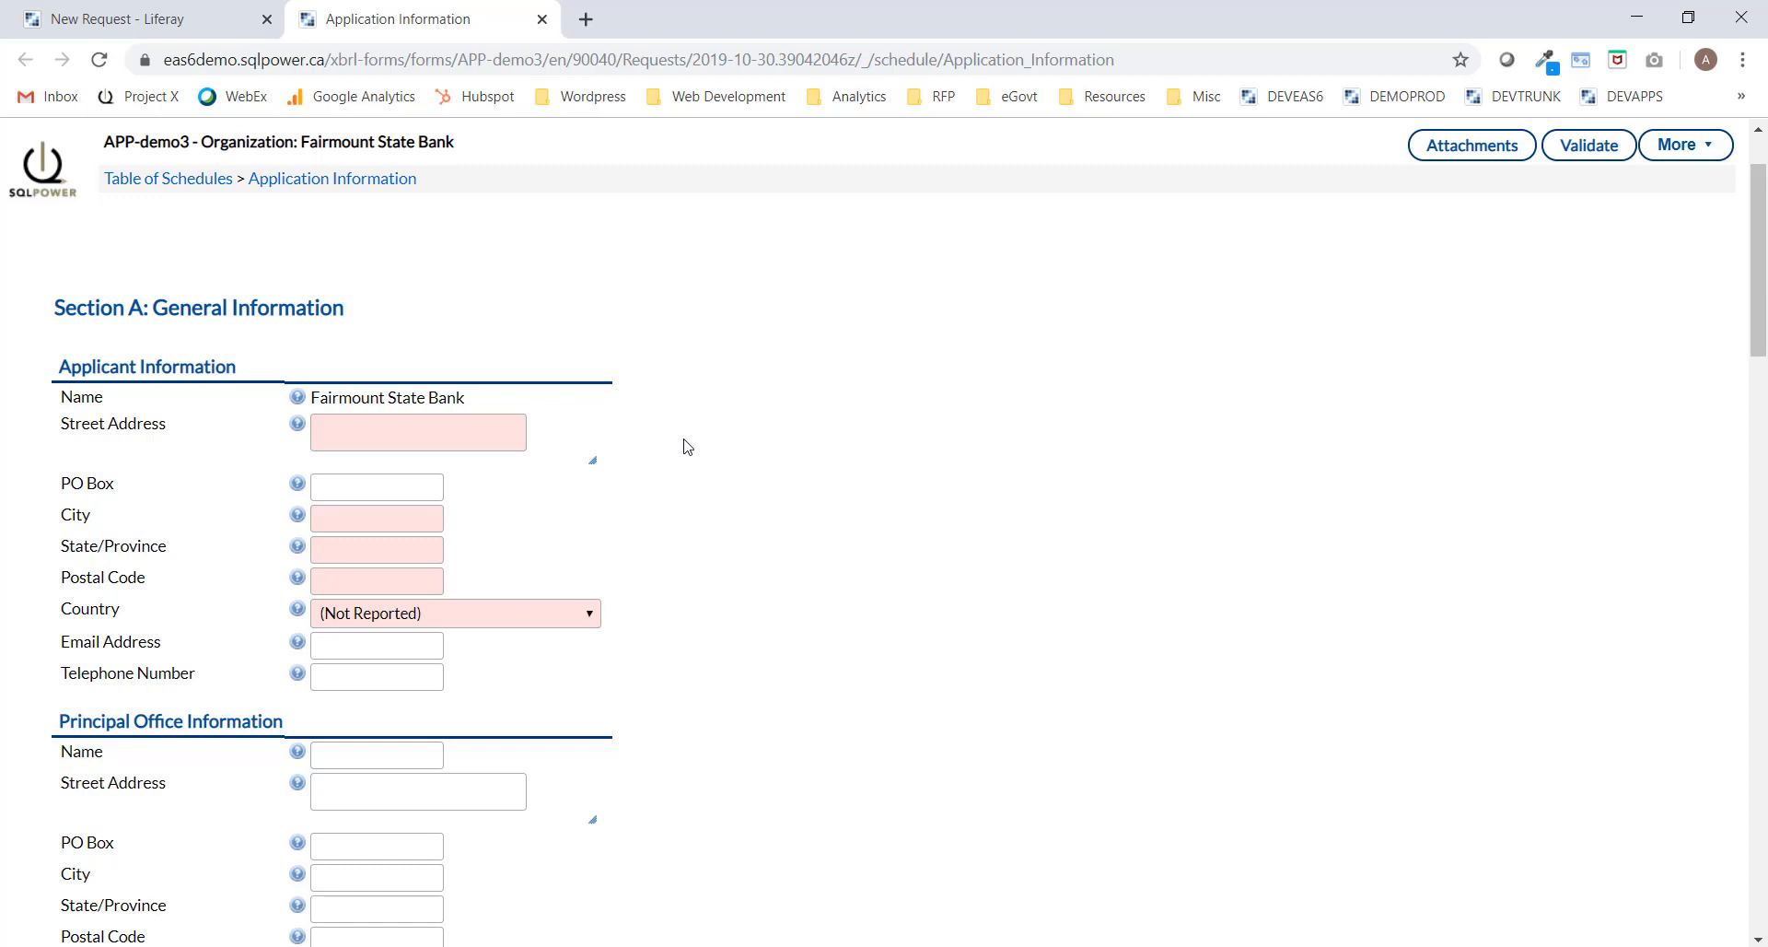
click(439, 432)
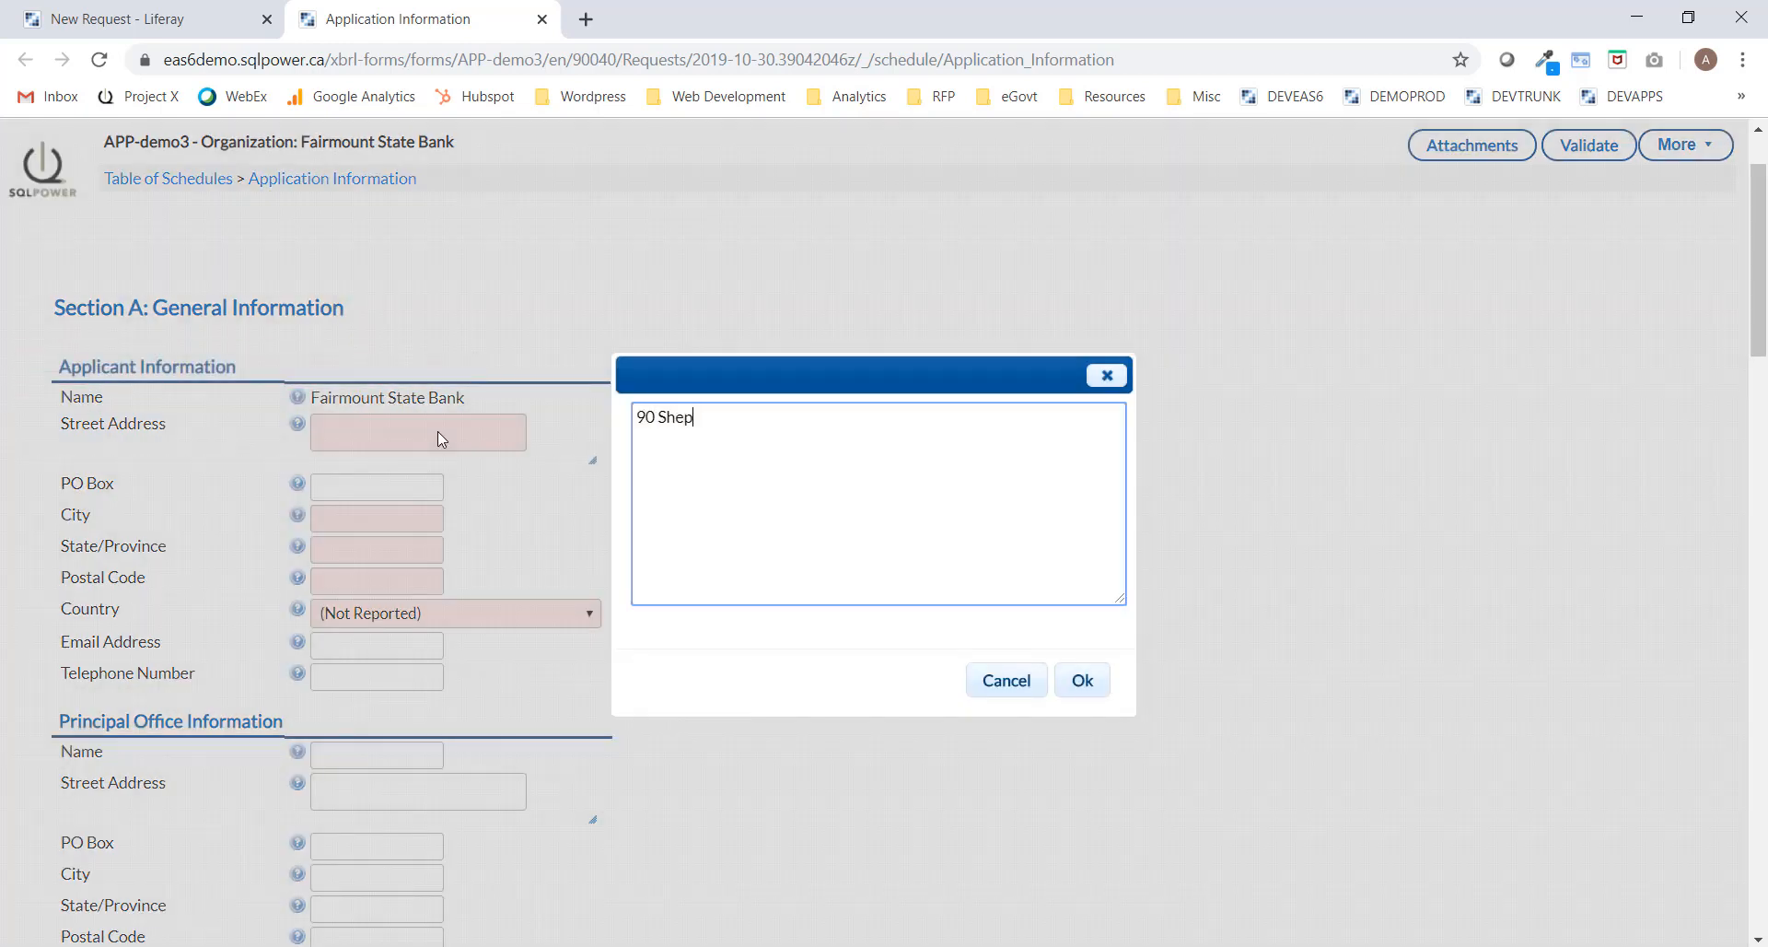
click(1082, 679)
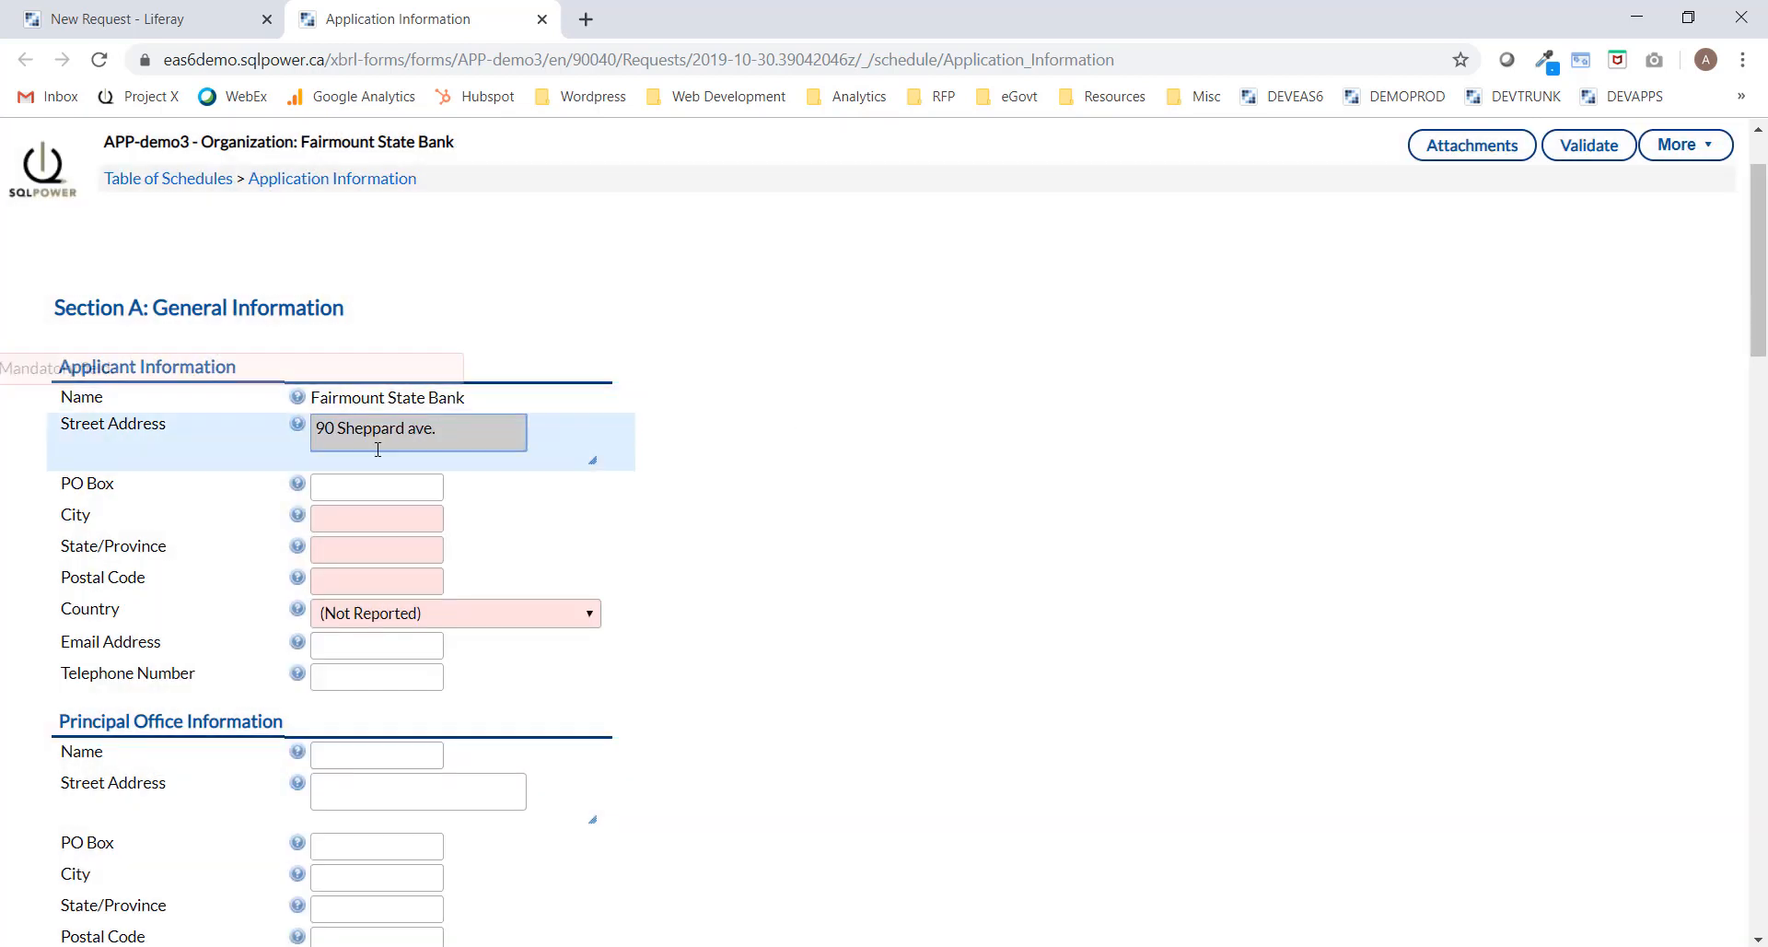
click(364, 527)
text(Toronto)
key(Tab)
text(ON)
key(Tab)
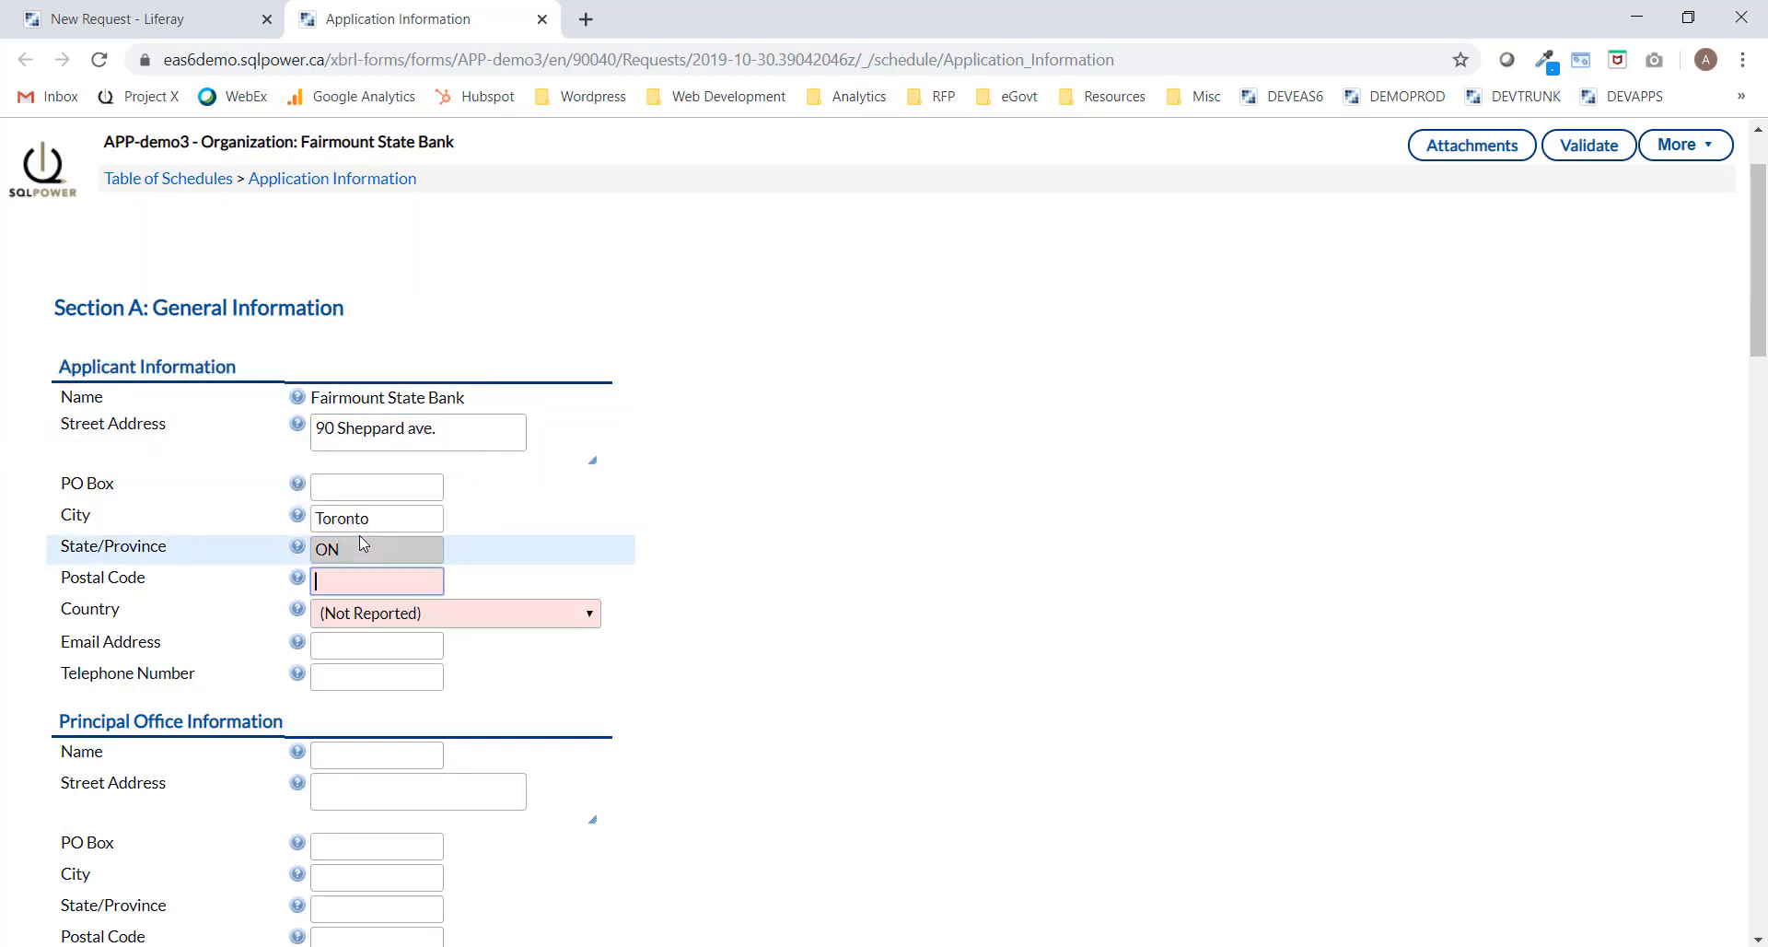
text(M2N7G)
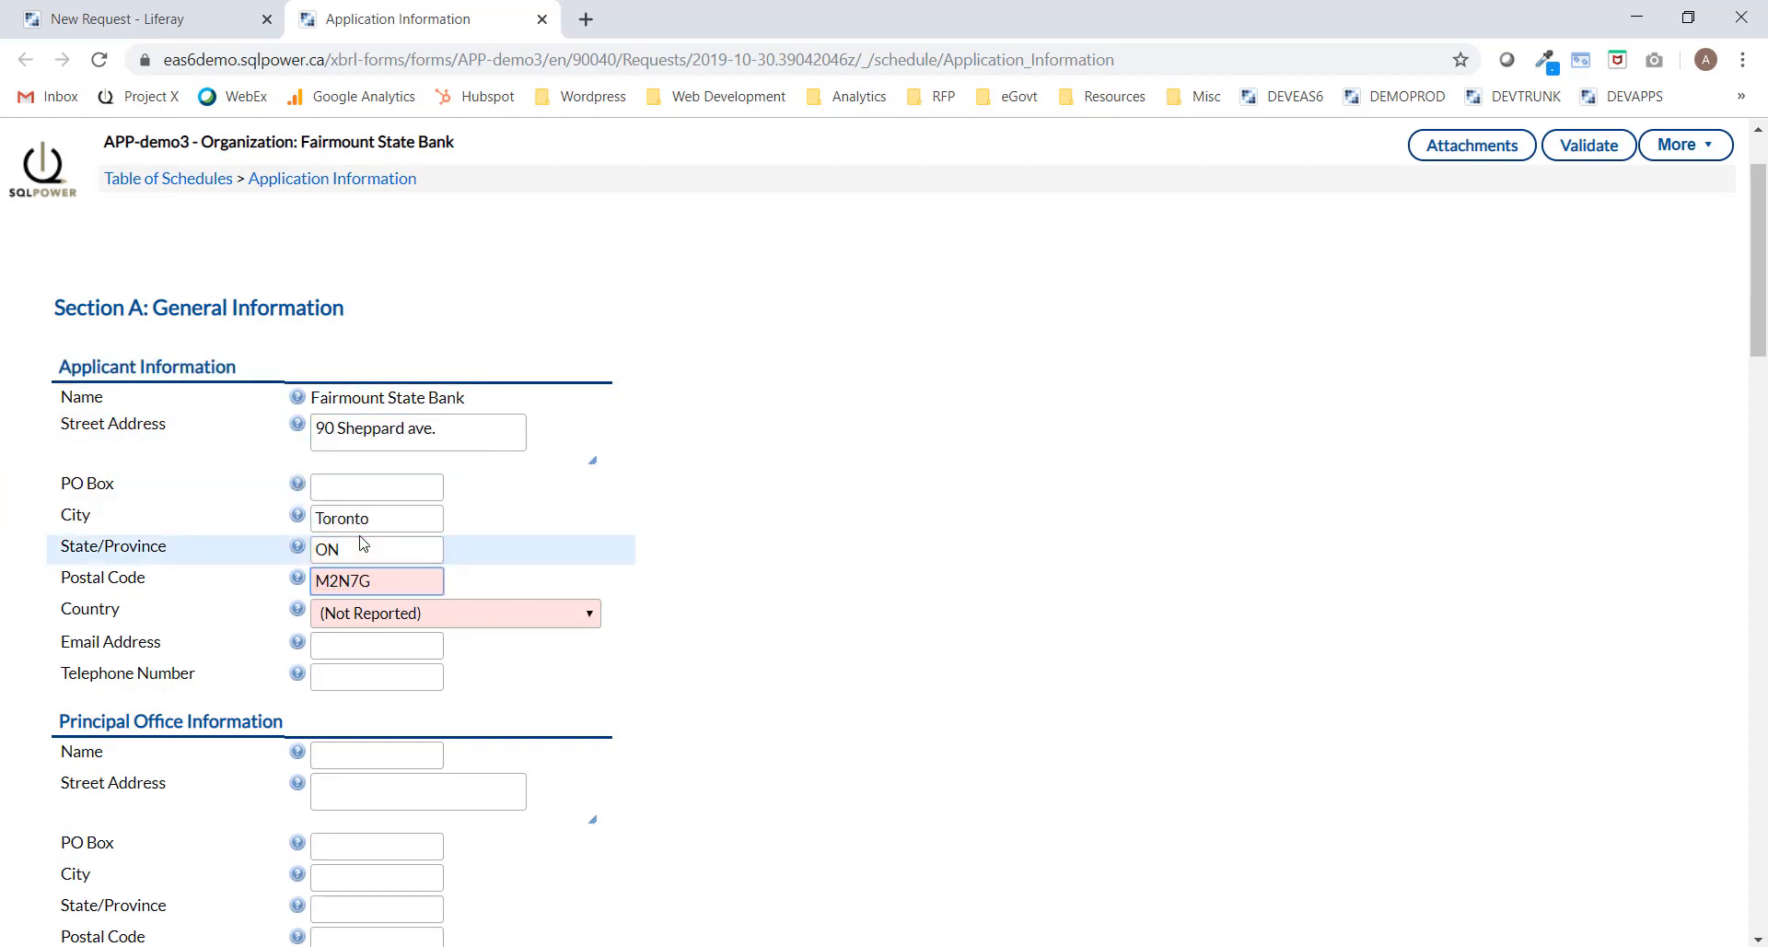
text(8)
click(406, 616)
key(c)
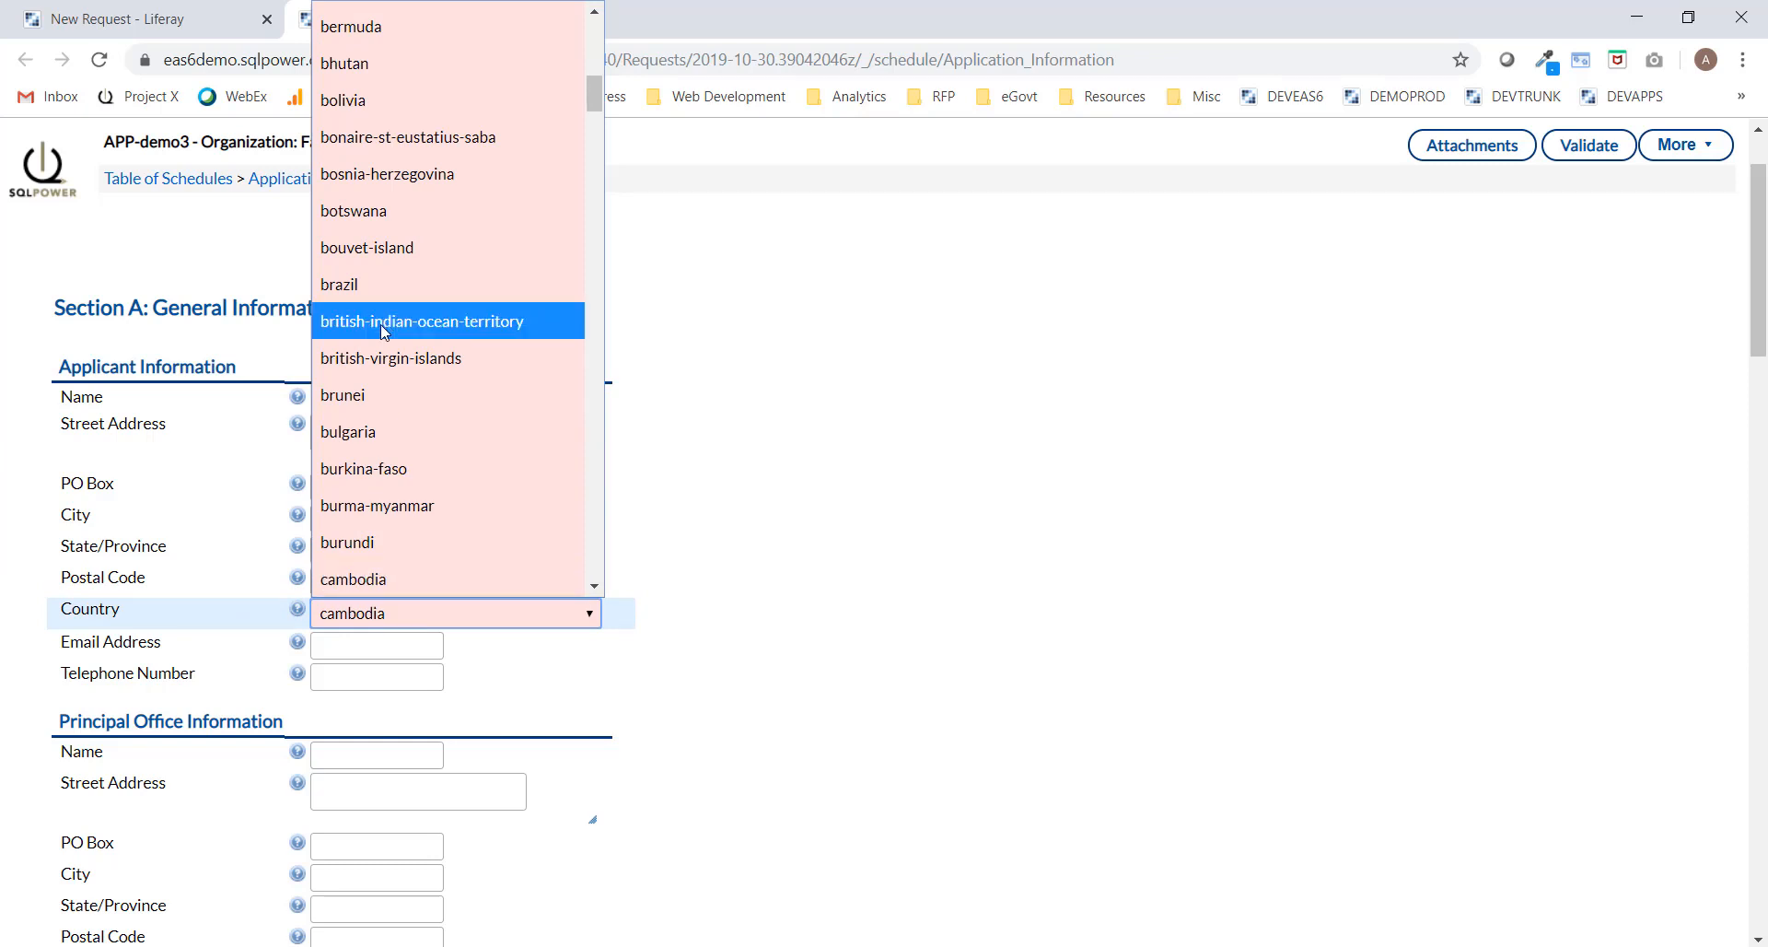
scroll(385, 332, down, 3)
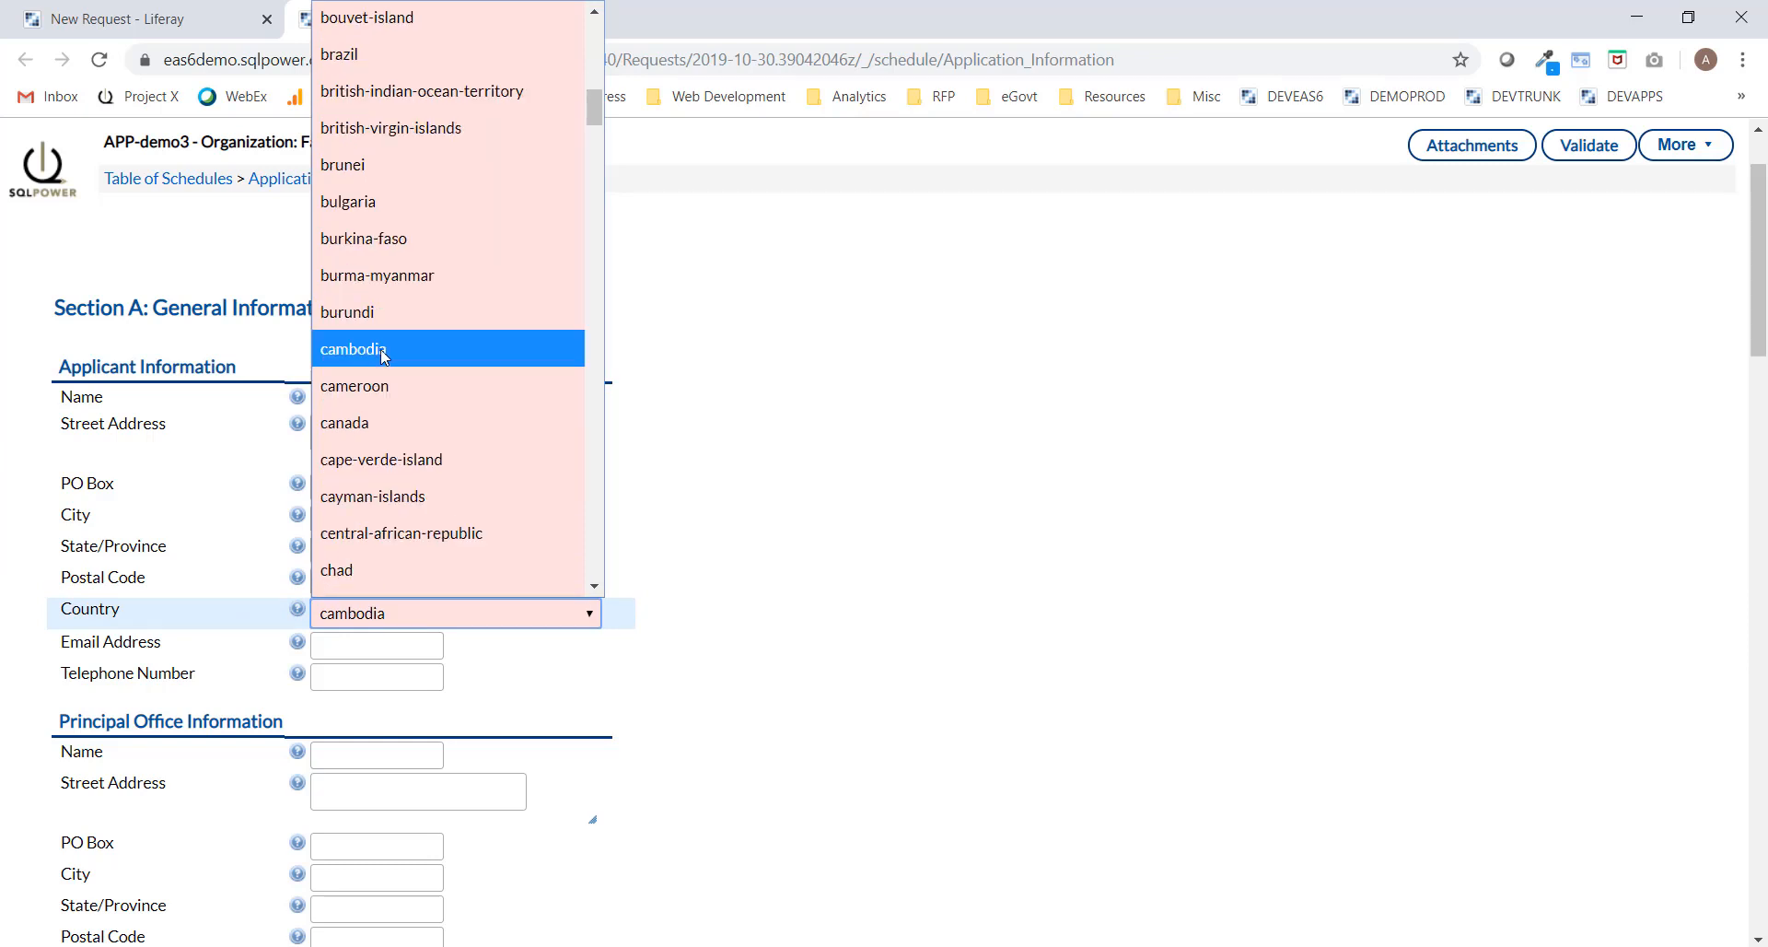
click(347, 426)
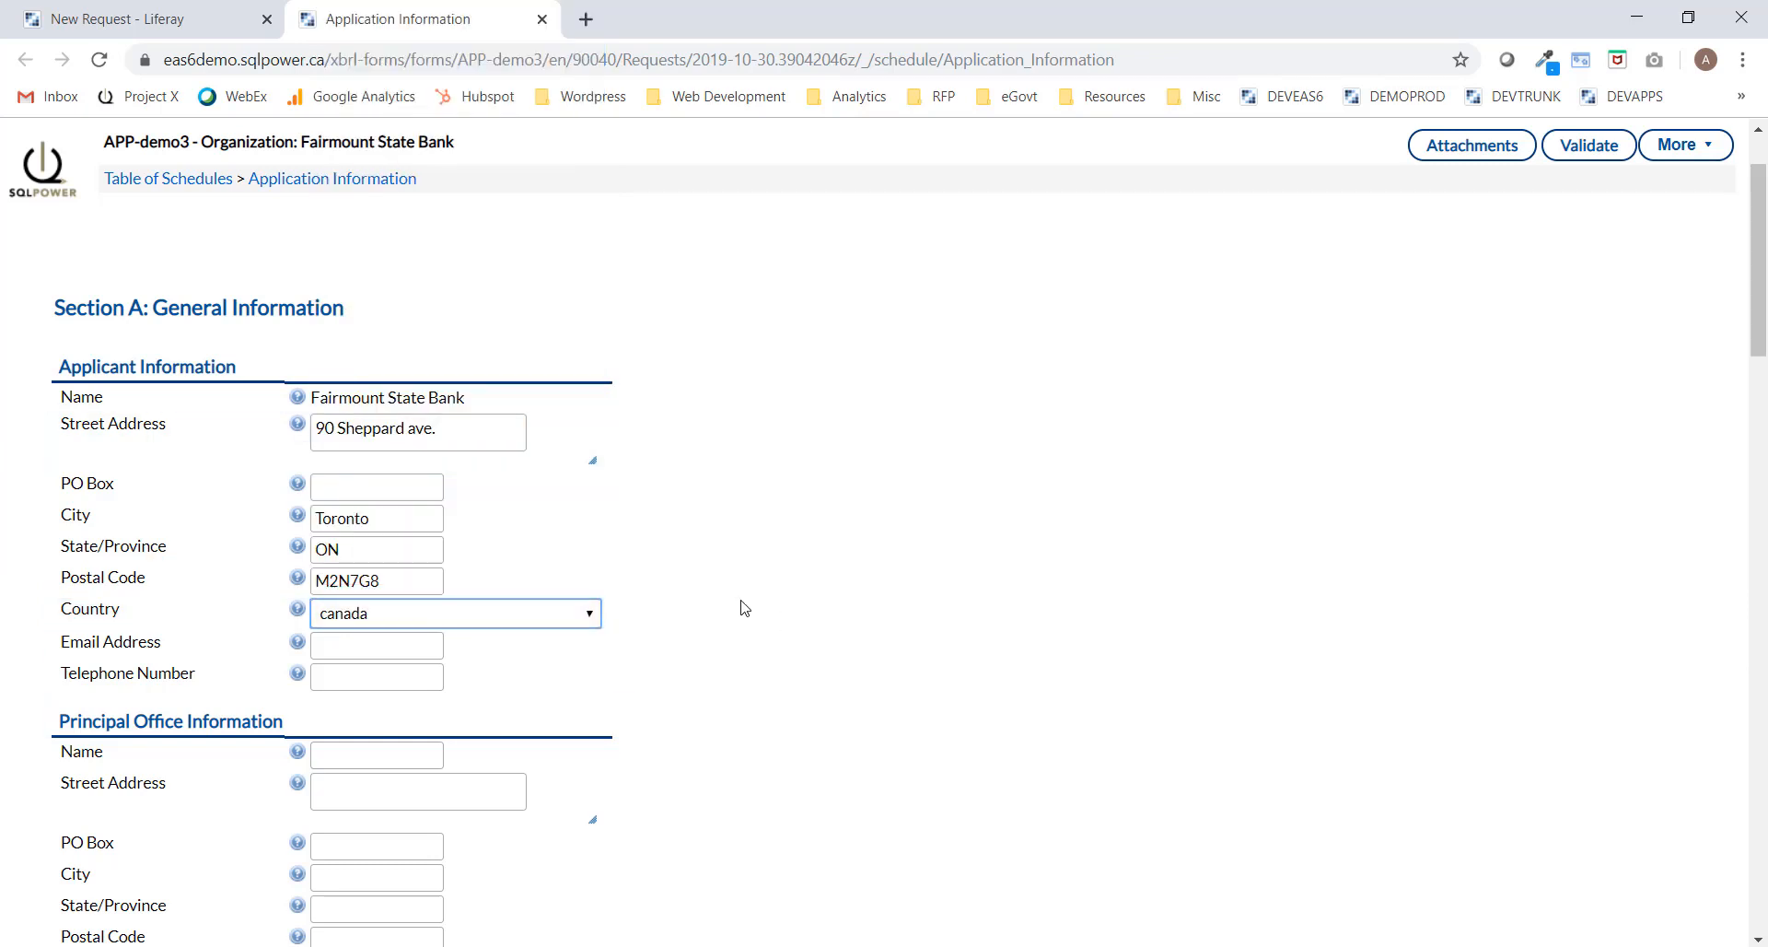
Enter Deloitte as proposed auditor and set the financial year end to December 31.
scroll(737, 617, down, 1)
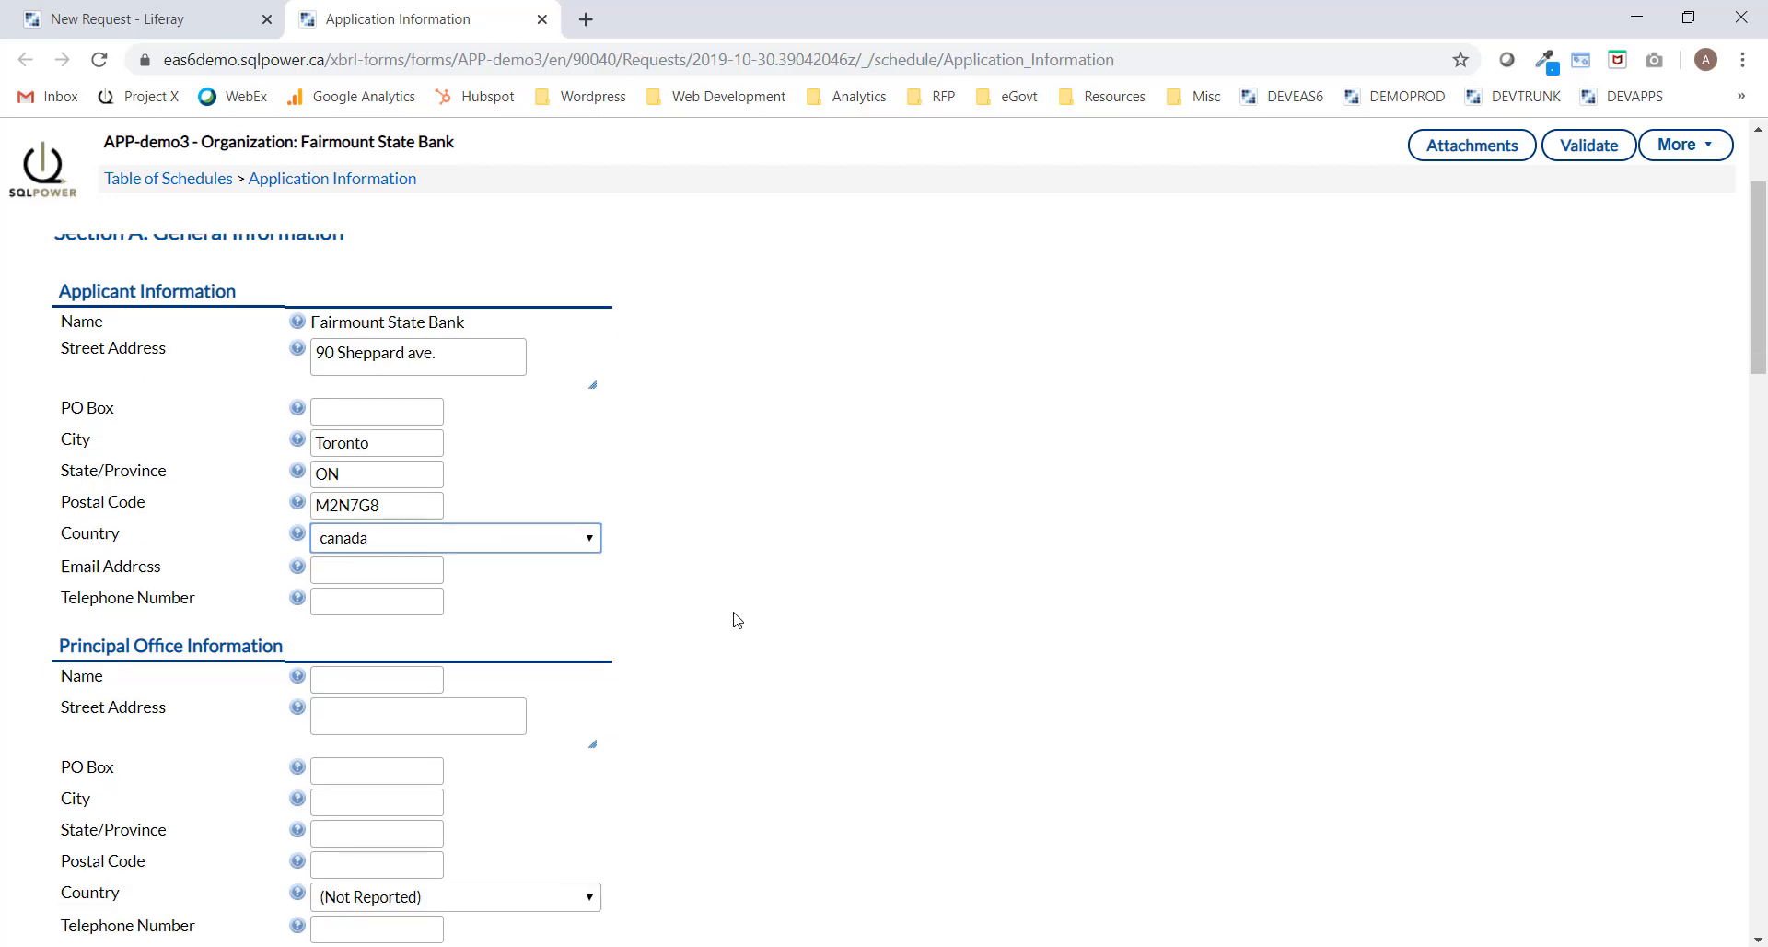
scroll(756, 574, down, 4)
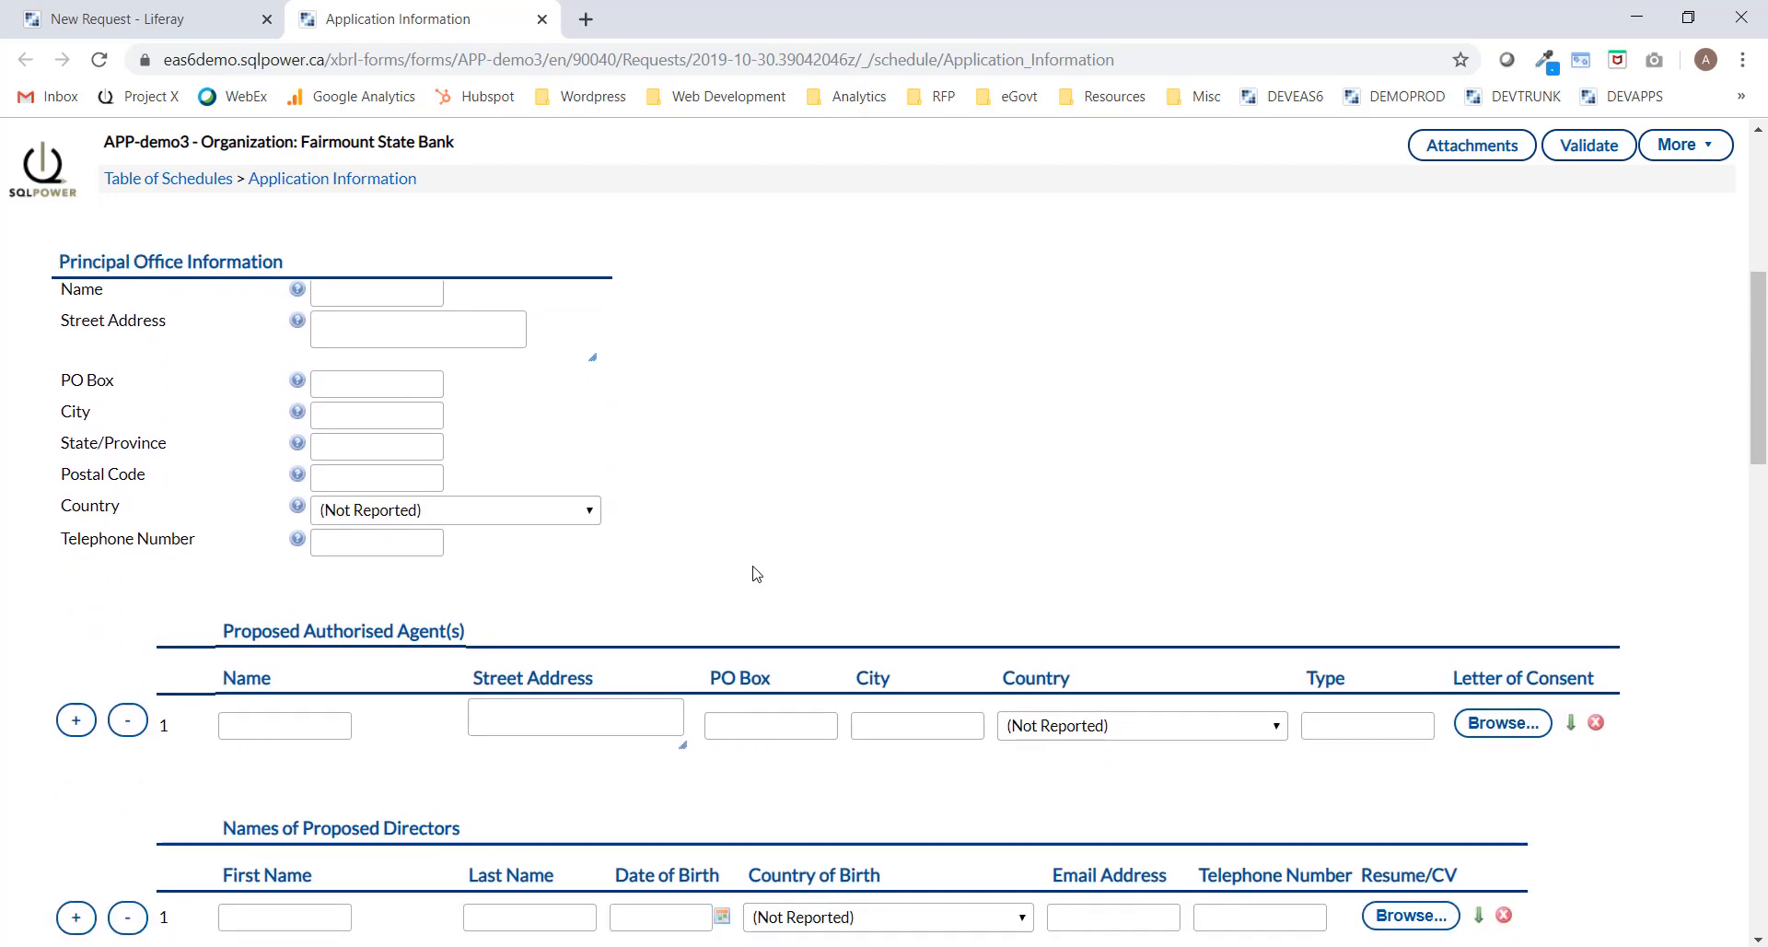
drag(1759, 438, 1762, 902)
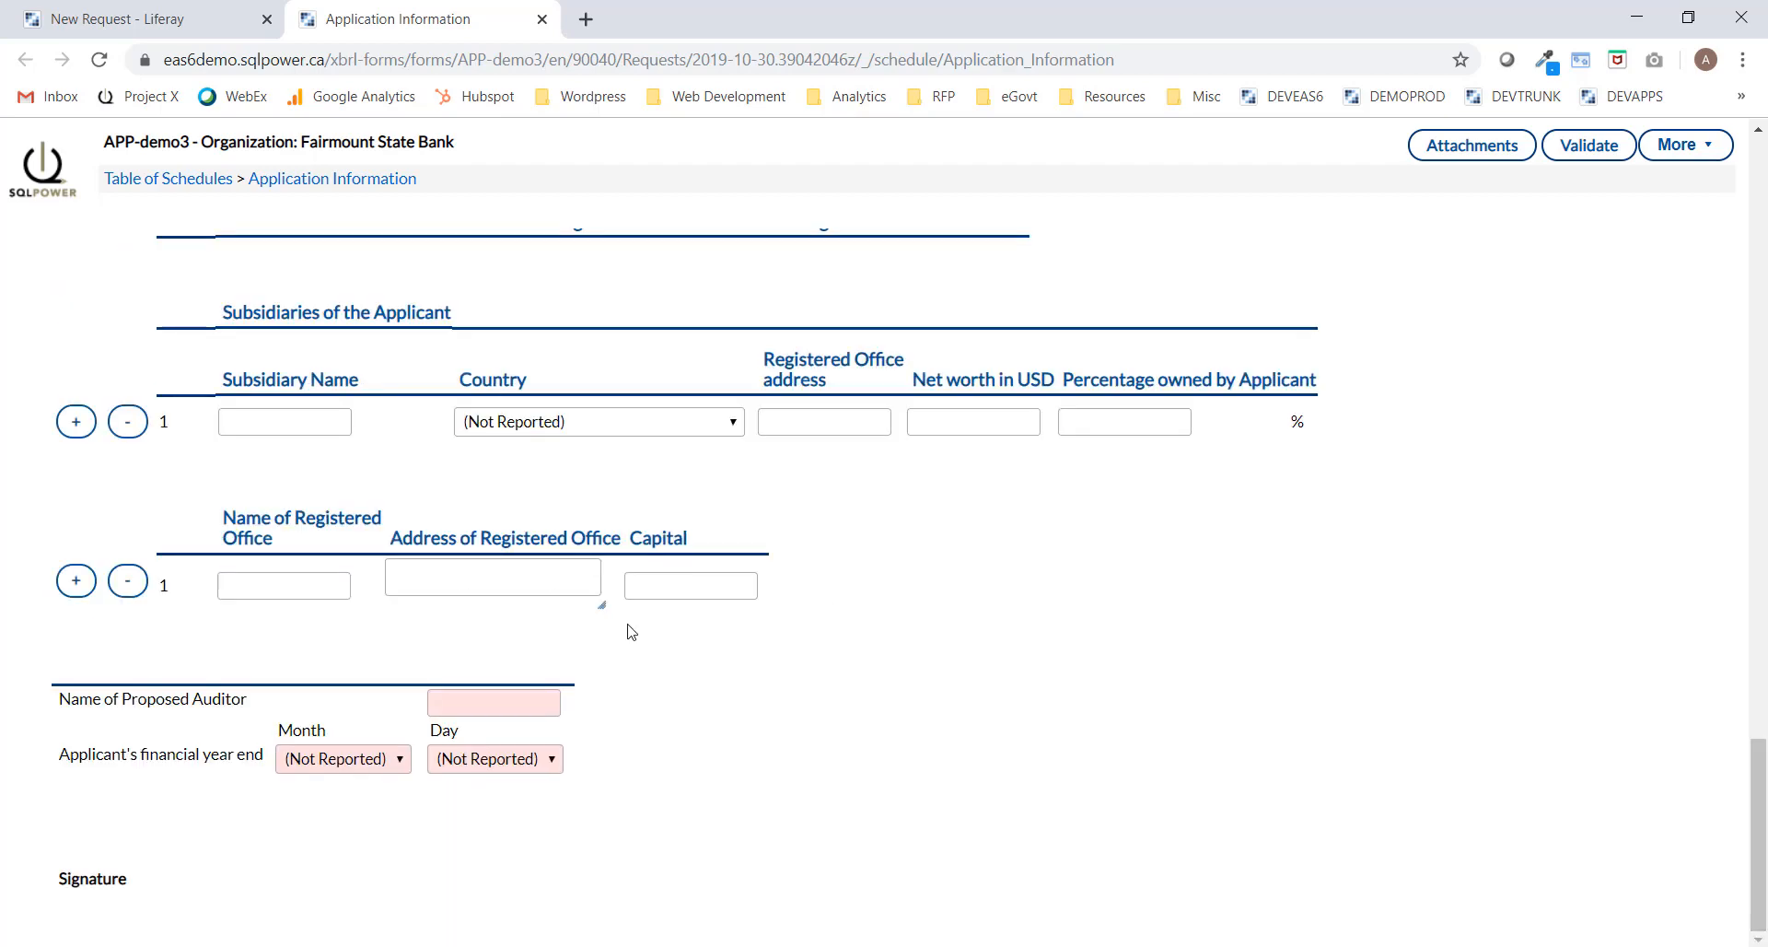
click(493, 701)
text(Deloitte)
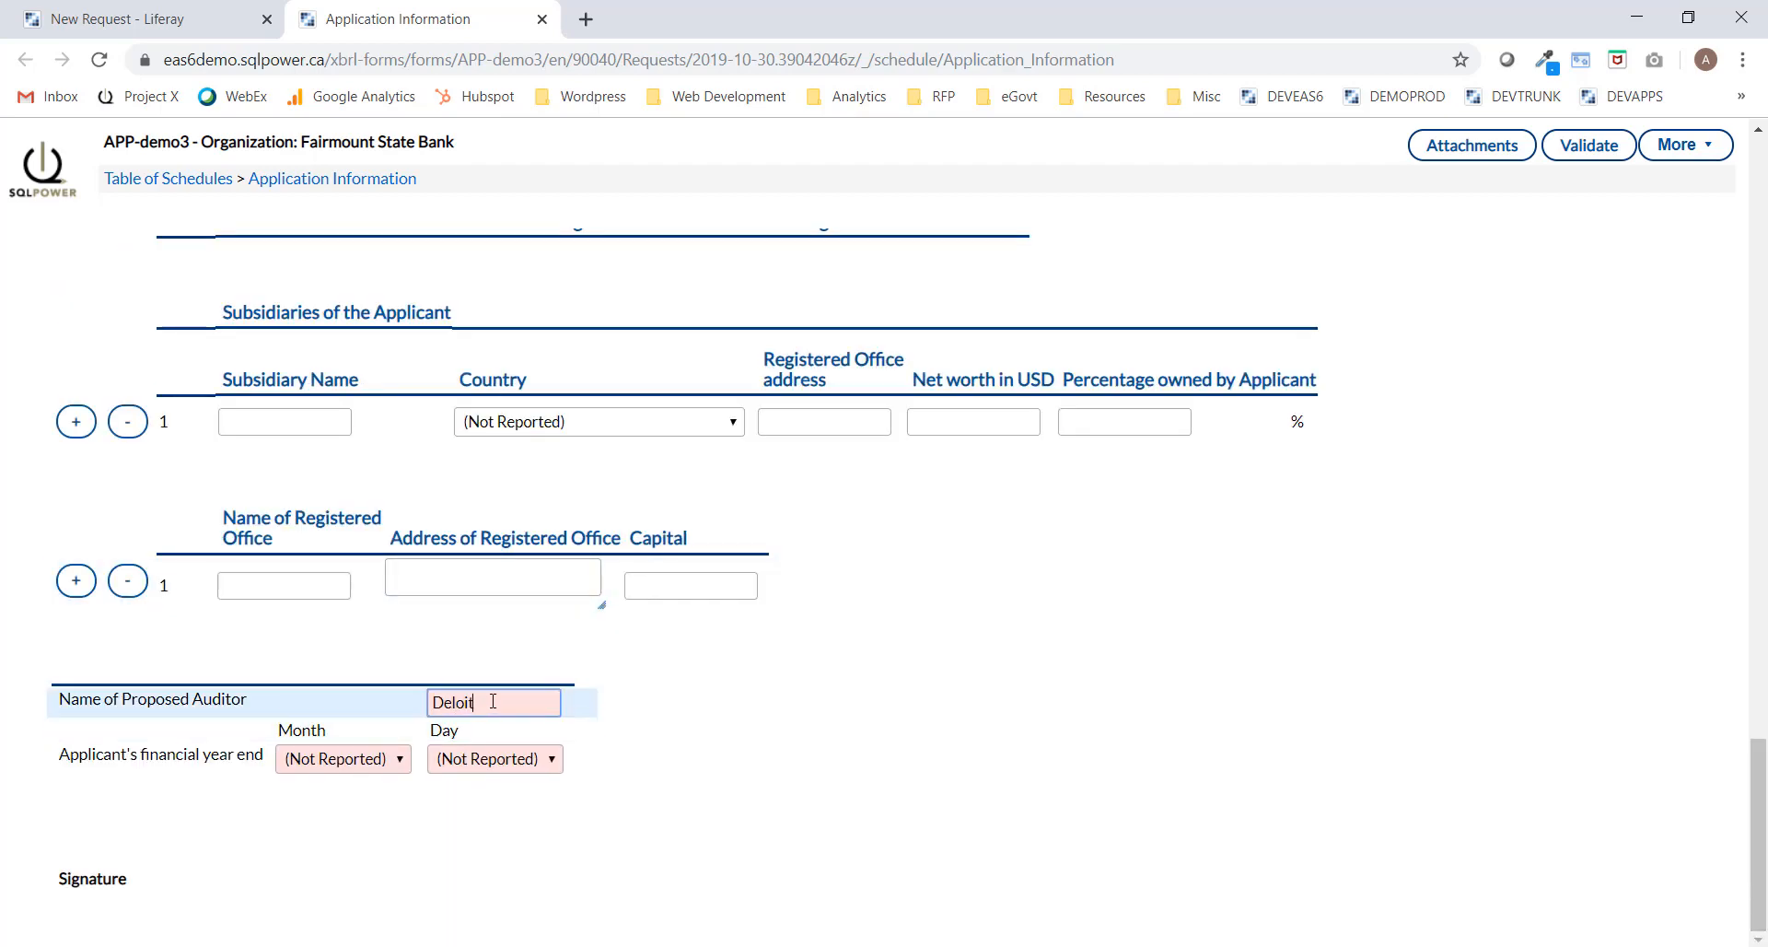
key(Tab)
click(359, 758)
click(398, 725)
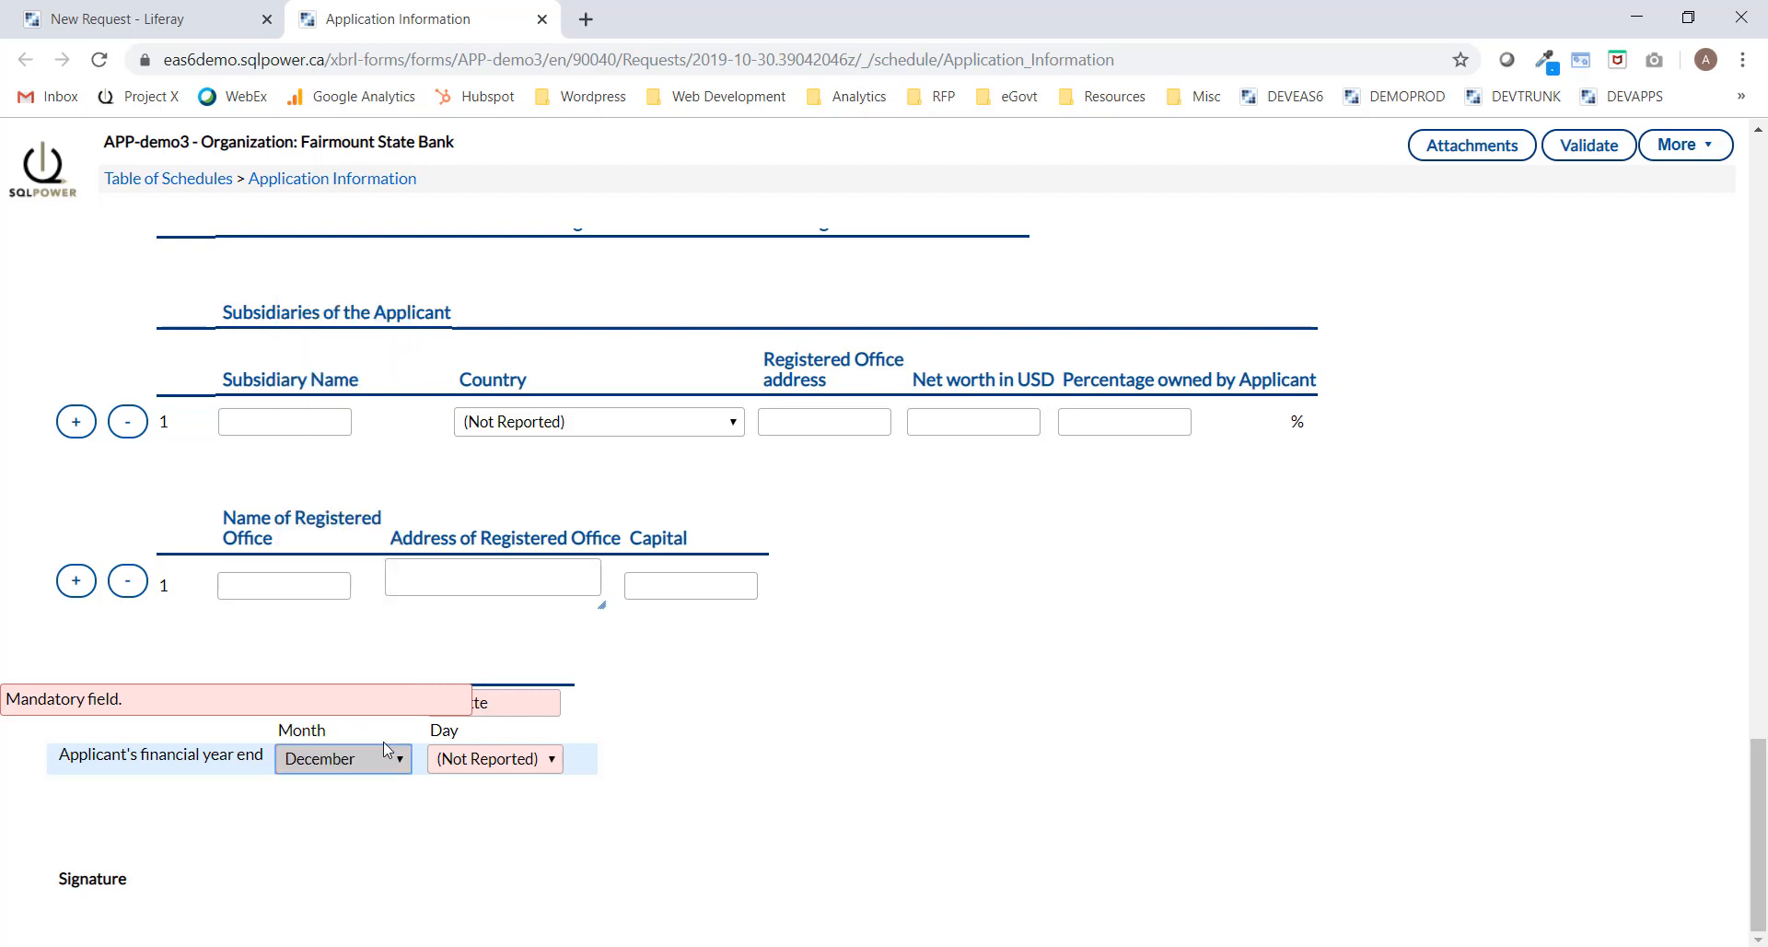
click(502, 758)
scroll(520, 707, down, 4)
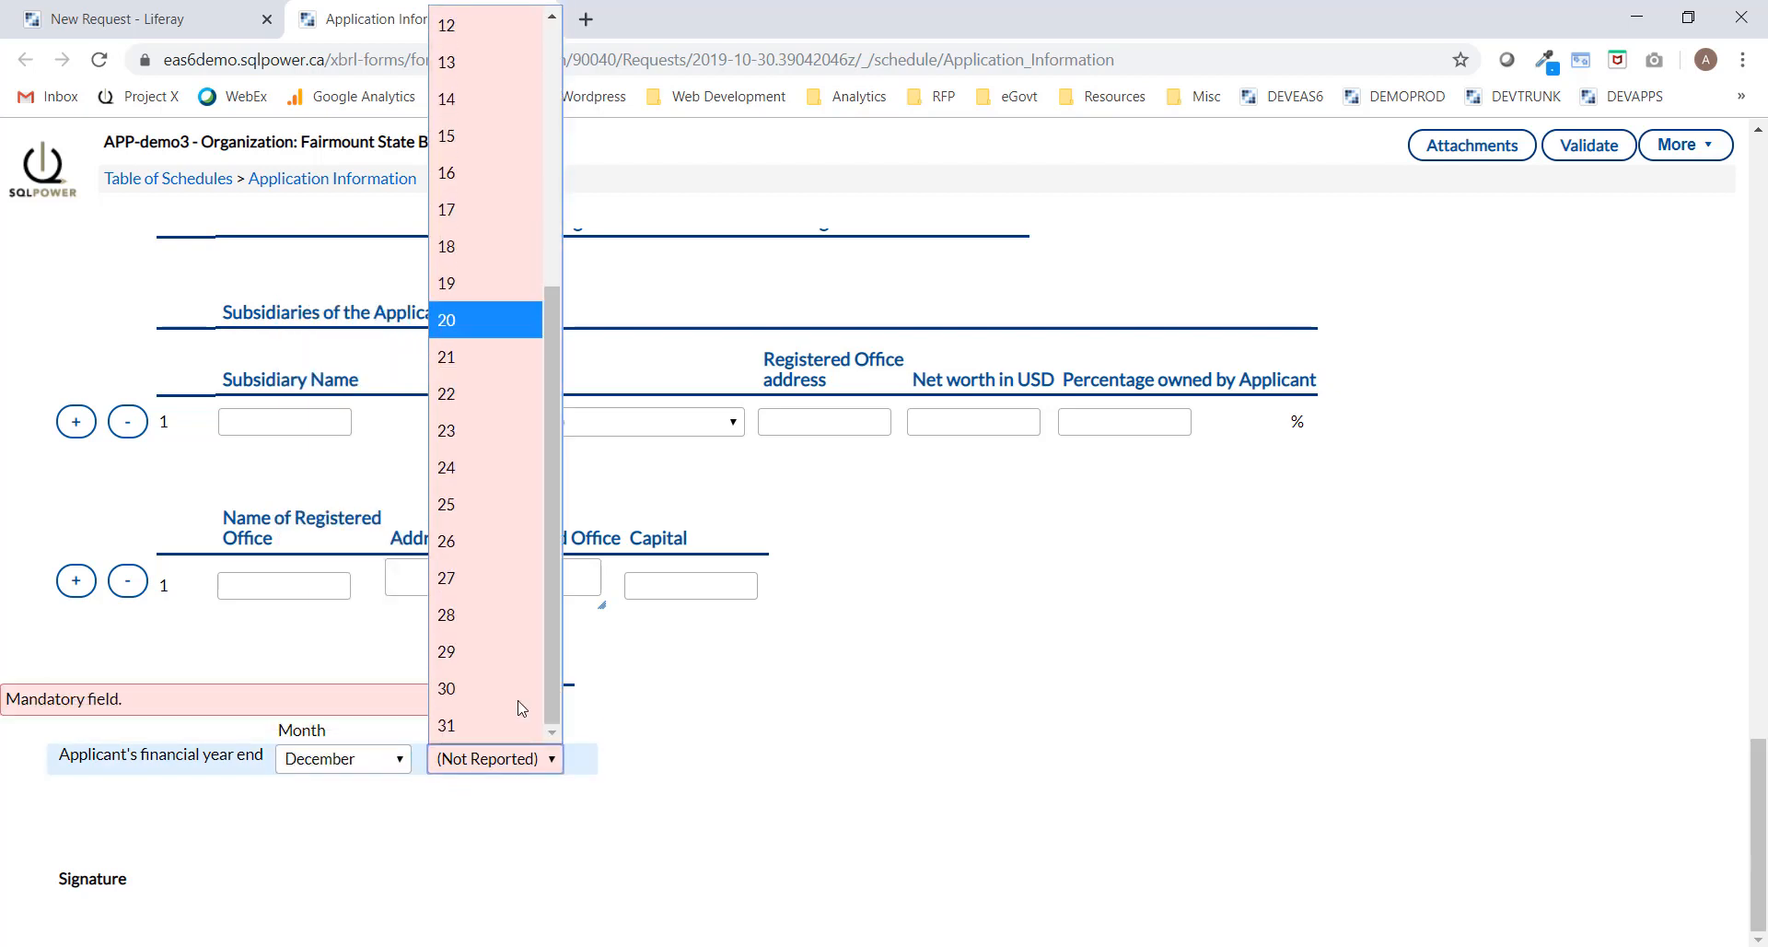
click(502, 722)
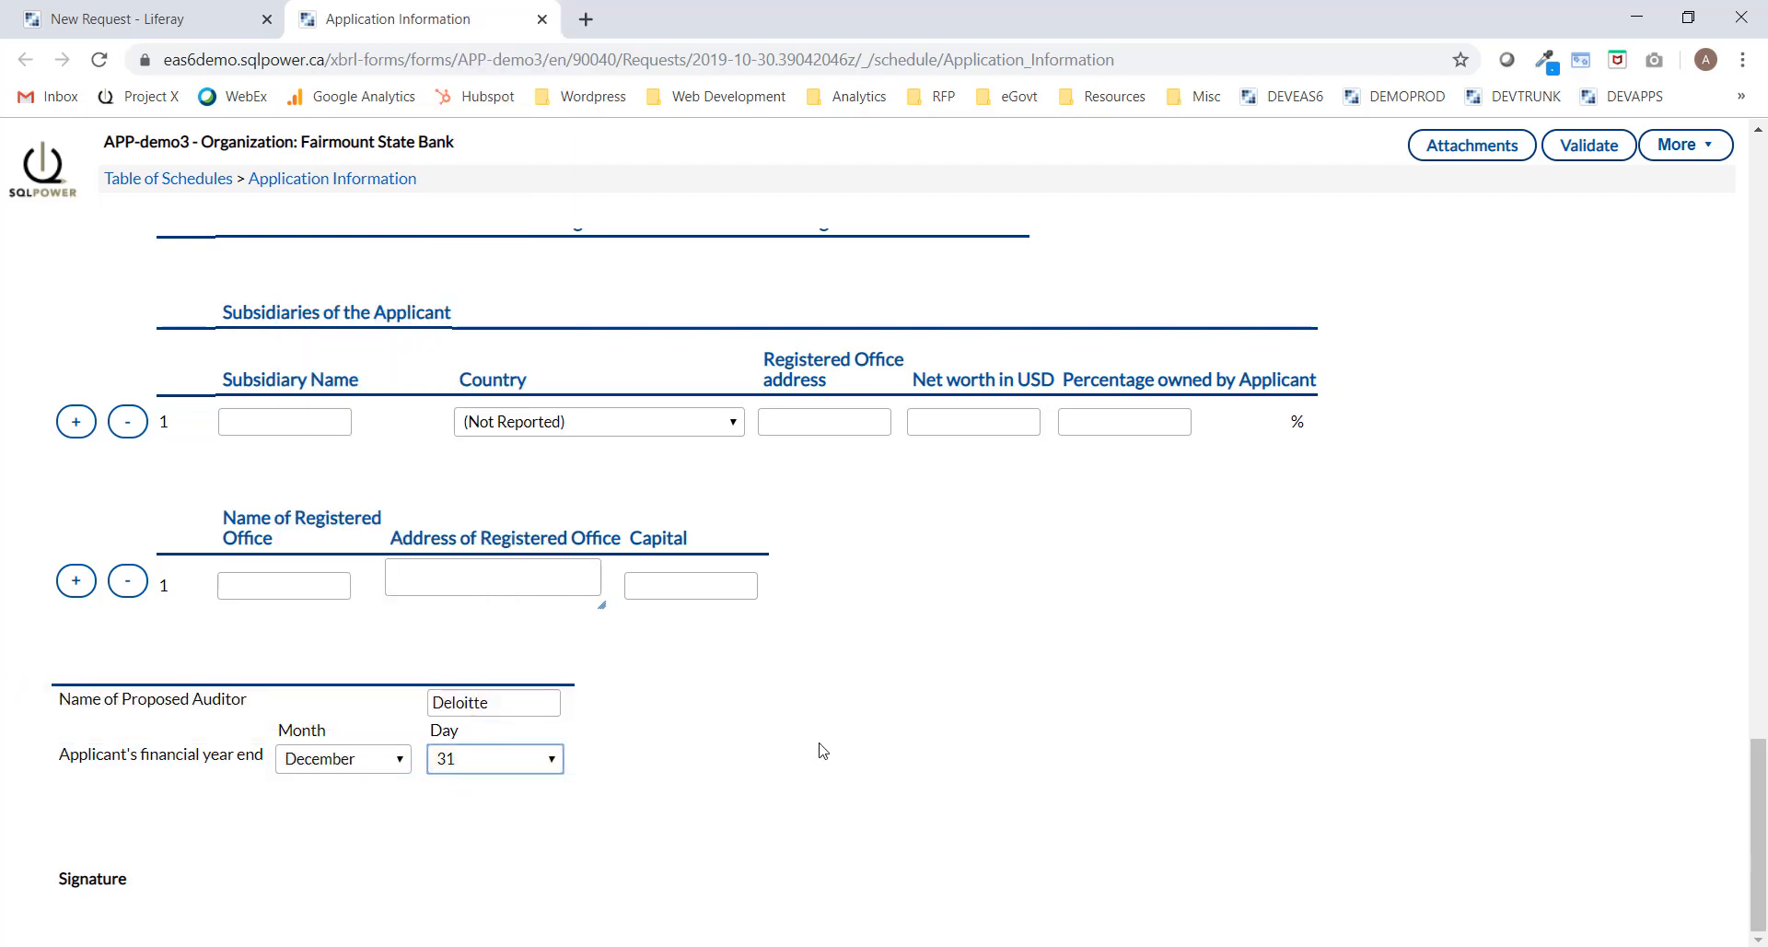
drag(1757, 778, 1756, 184)
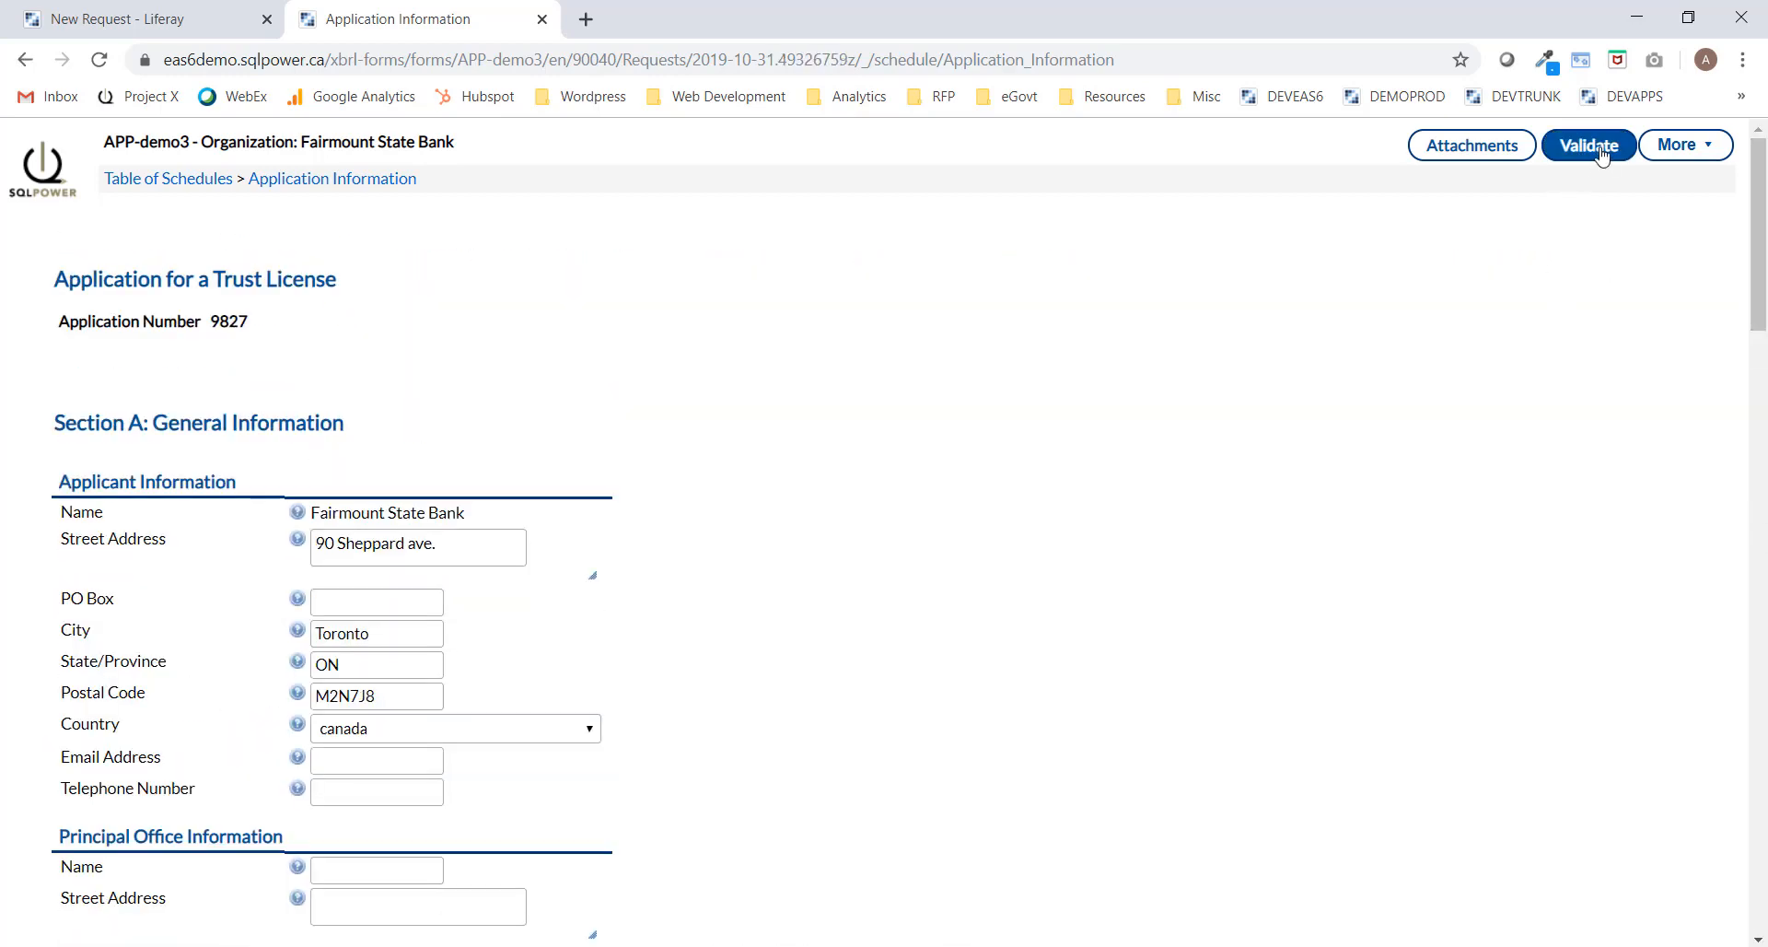
Validate the application, review the cautions, and submit it without extra comments.
click(1590, 147)
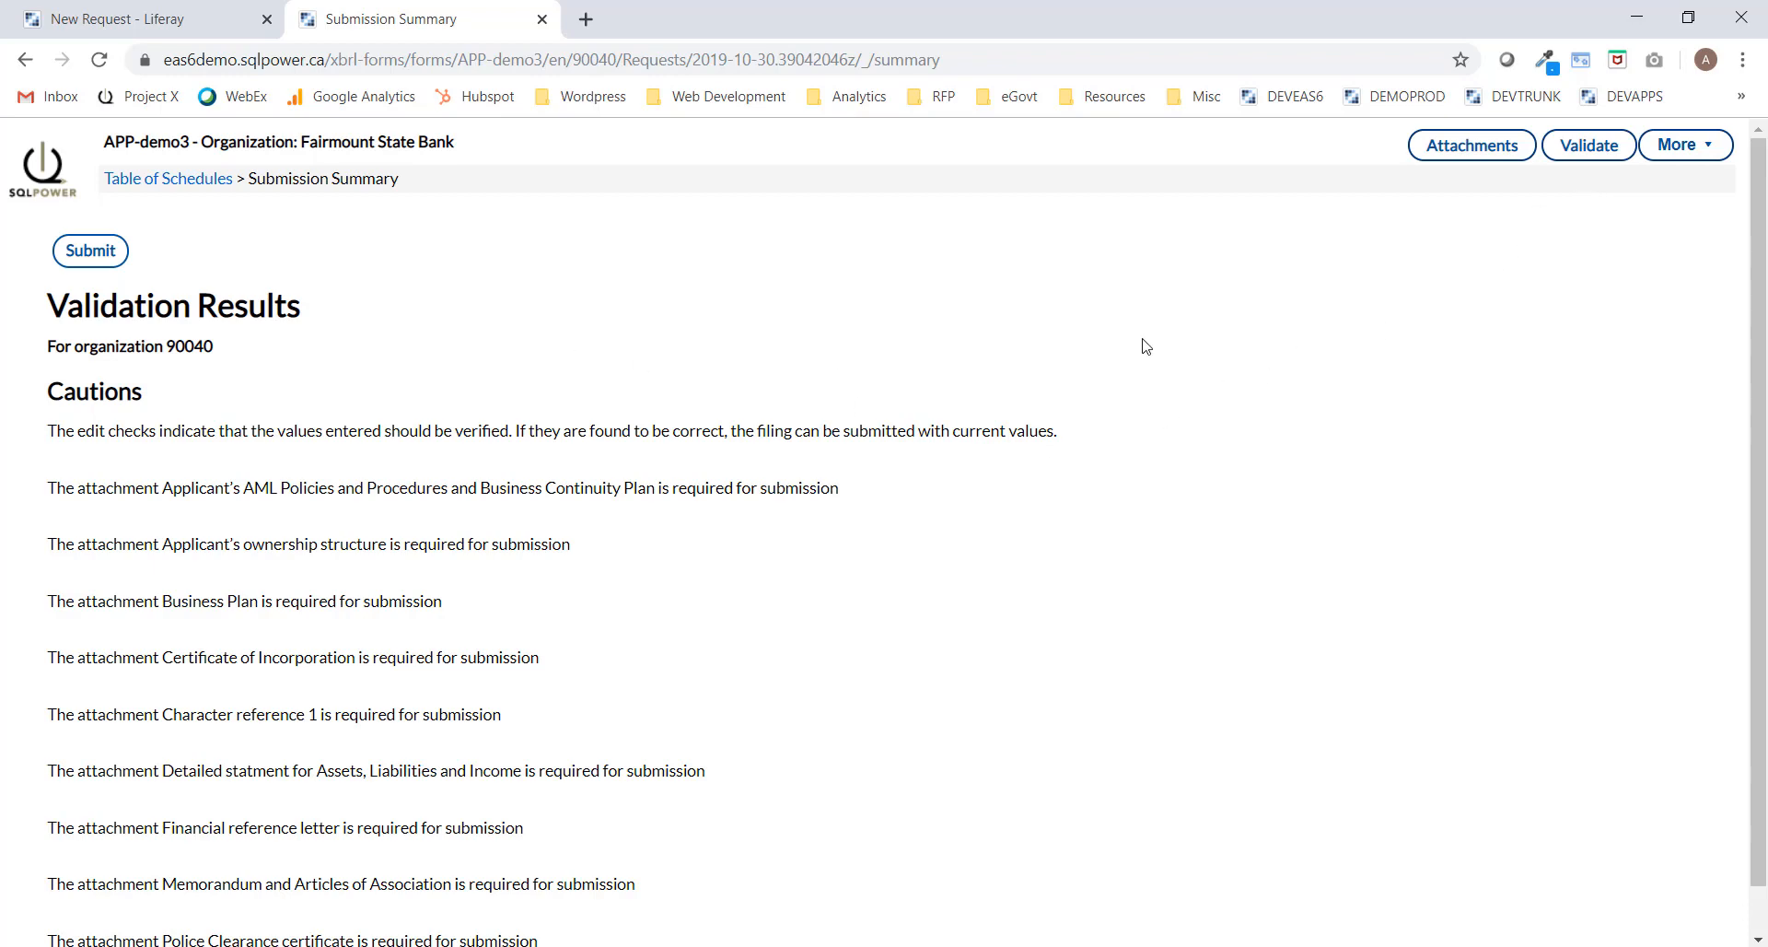
scroll(1759, 304, down, 1)
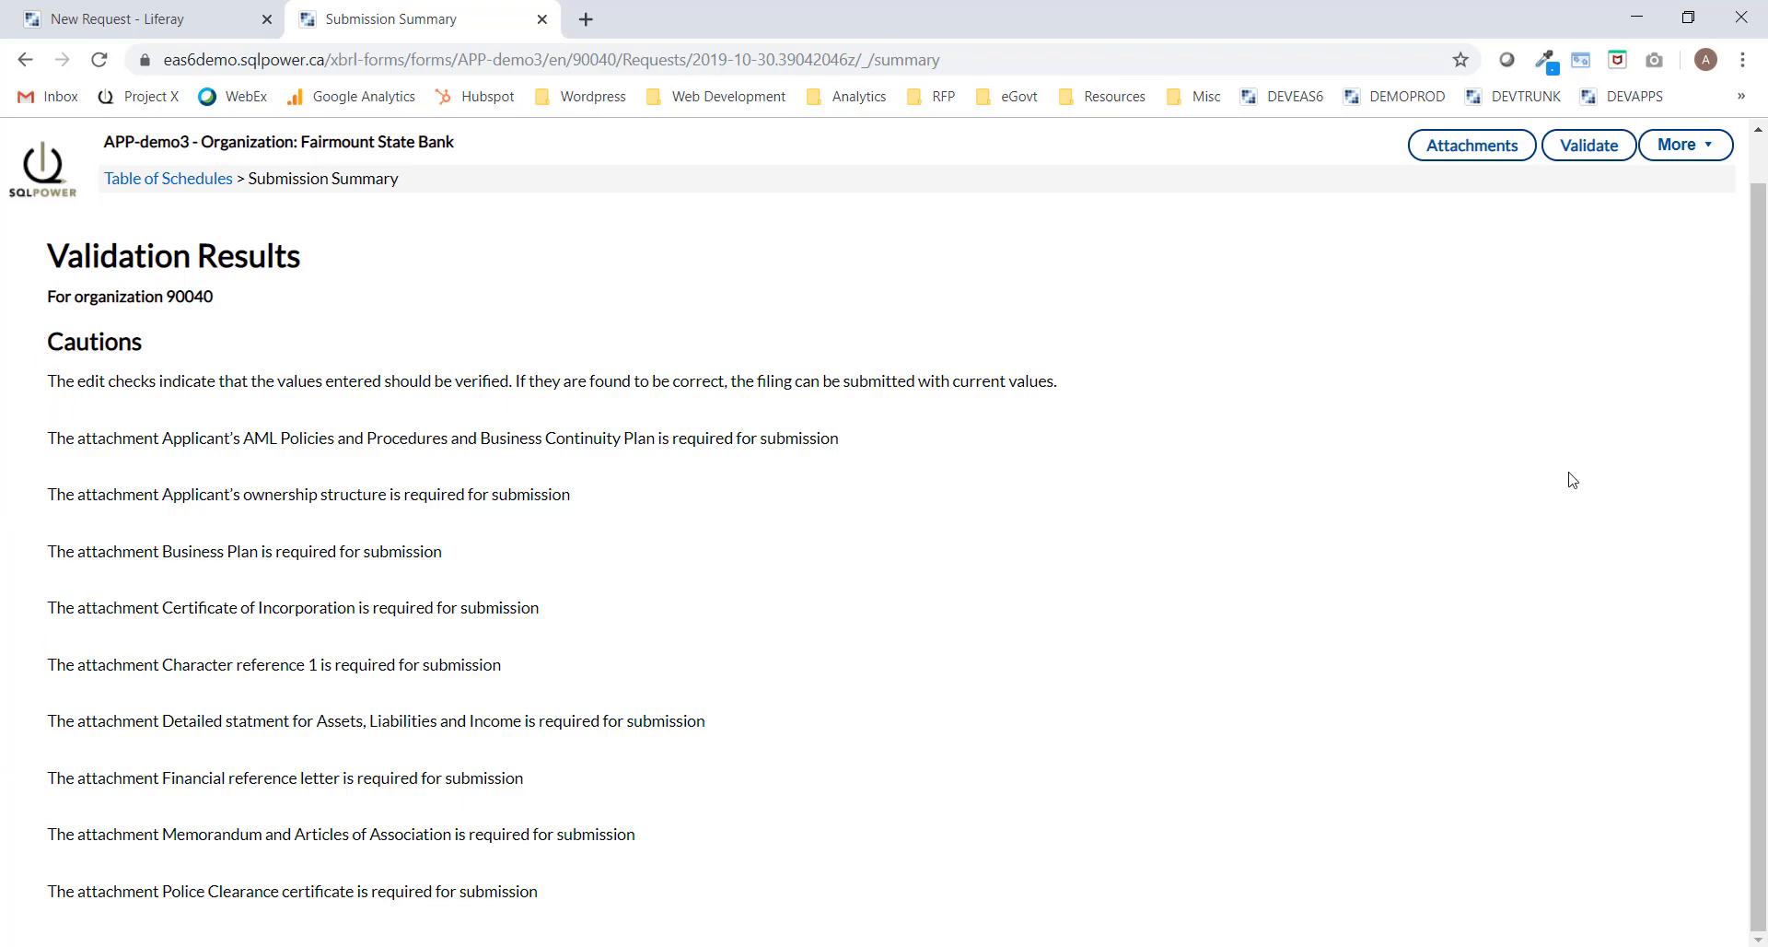
scroll(1588, 423, up, 1)
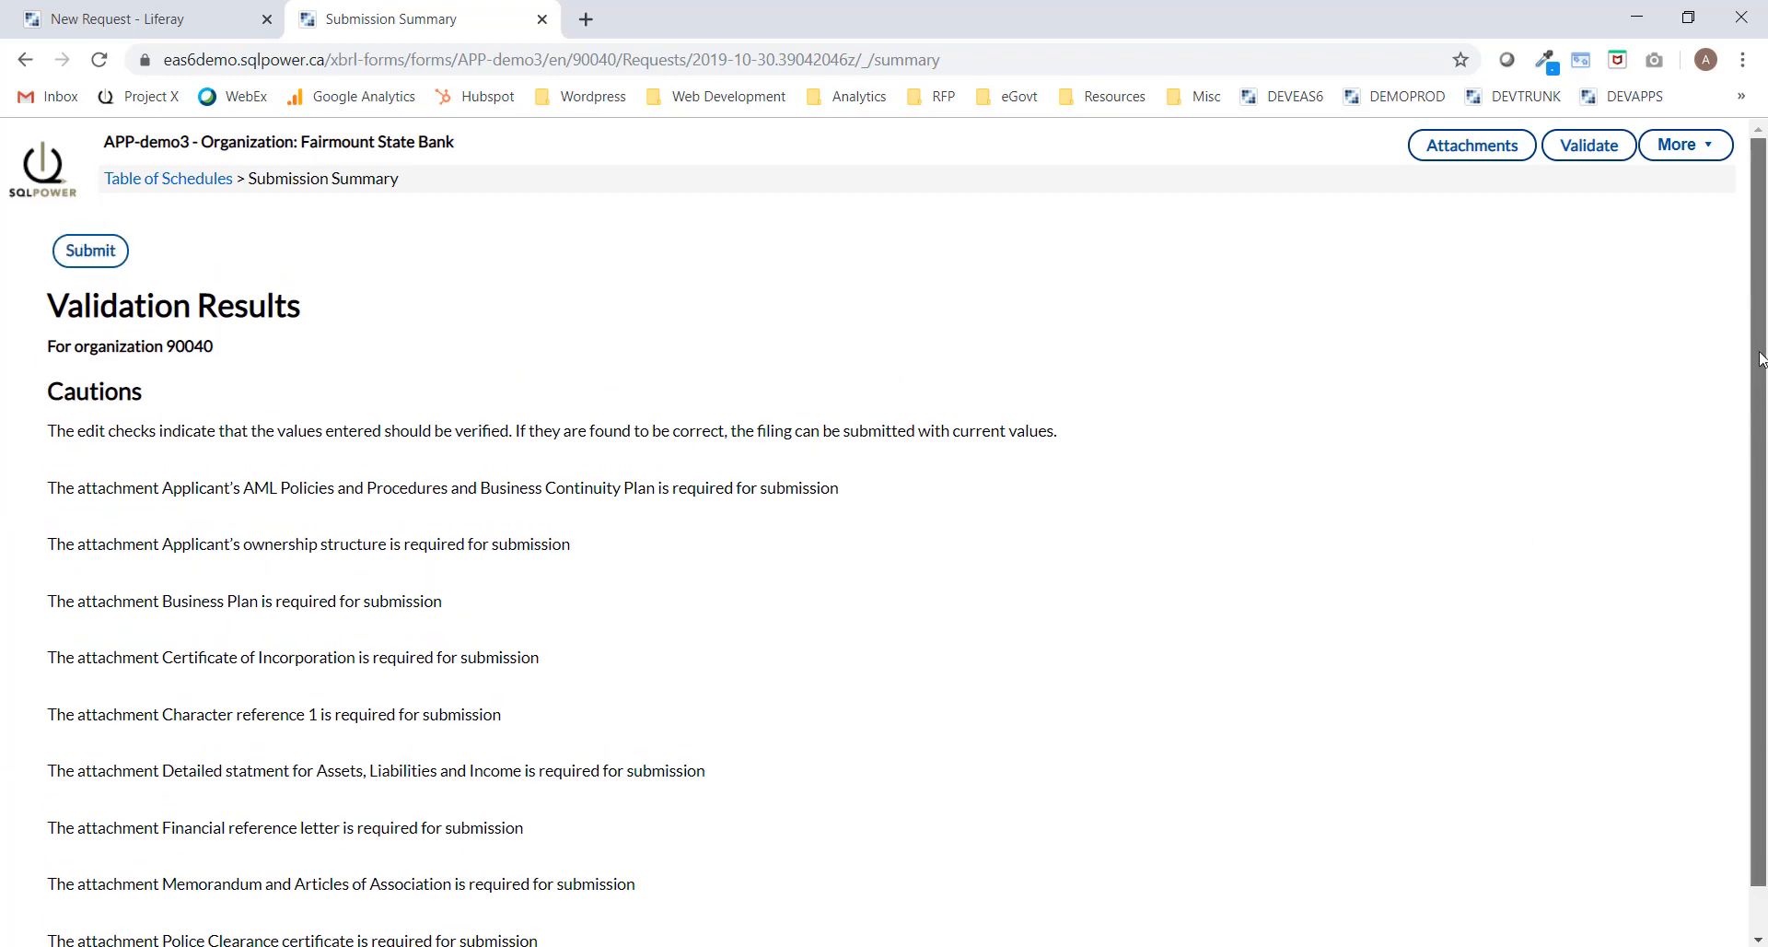
click(97, 263)
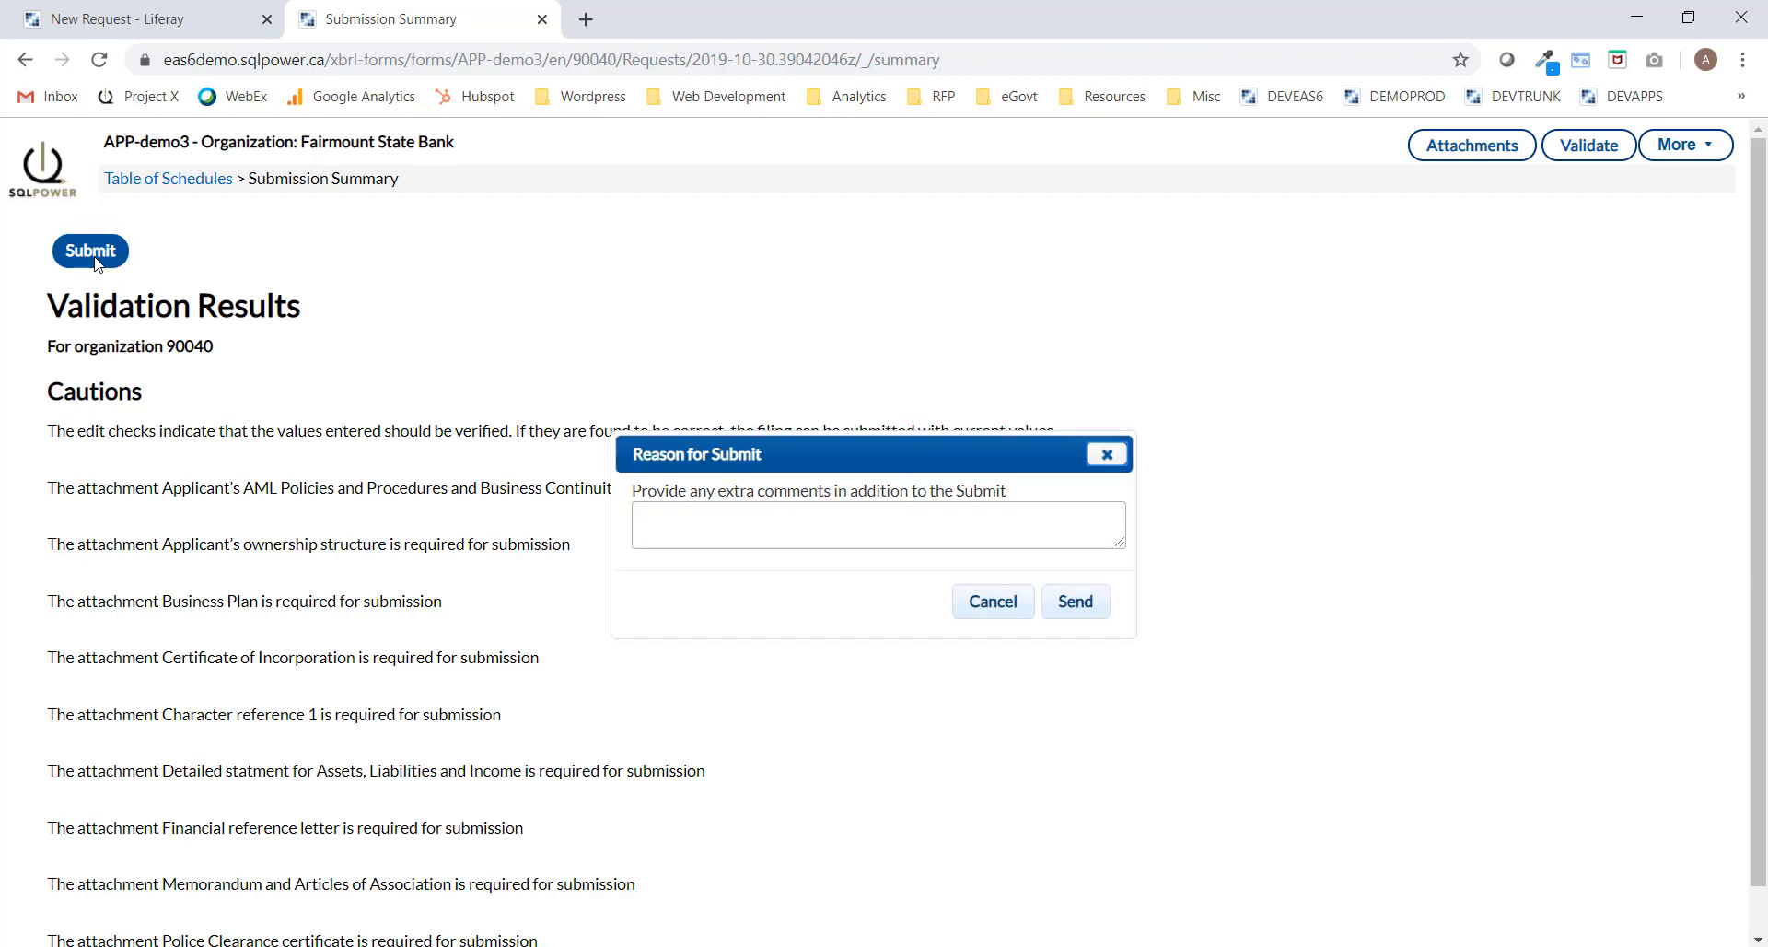
click(1075, 601)
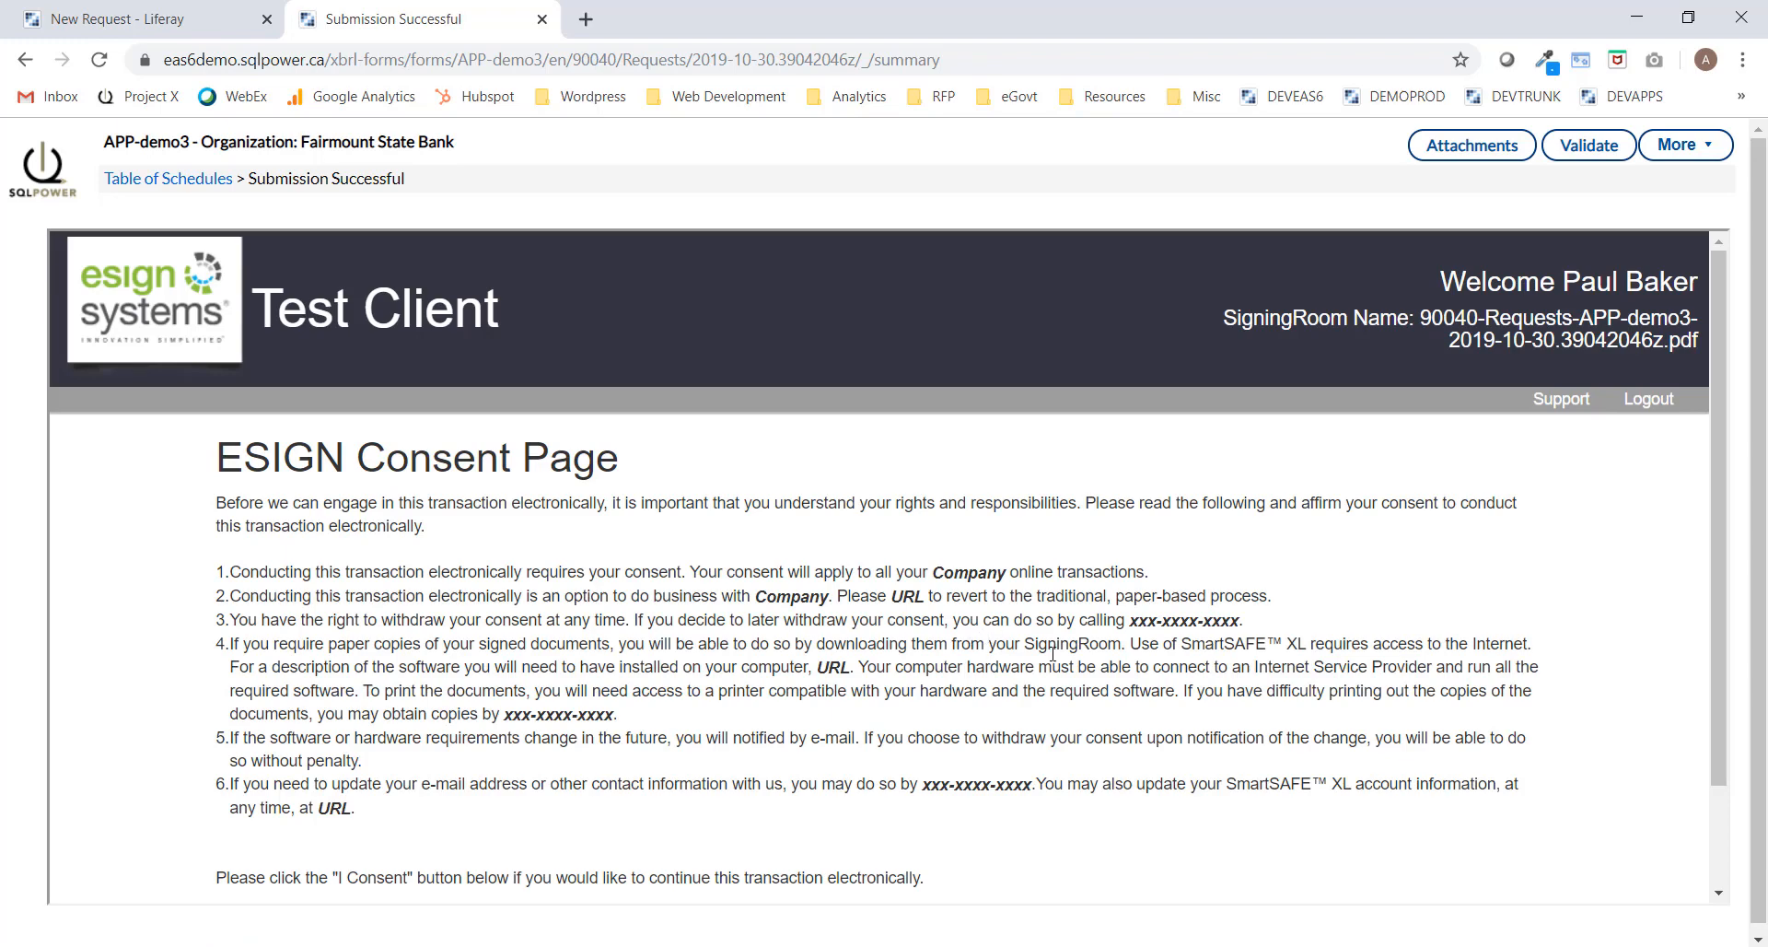
Agree to the electronic signing consent and open the submitted document.
drag(1724, 466, 1715, 565)
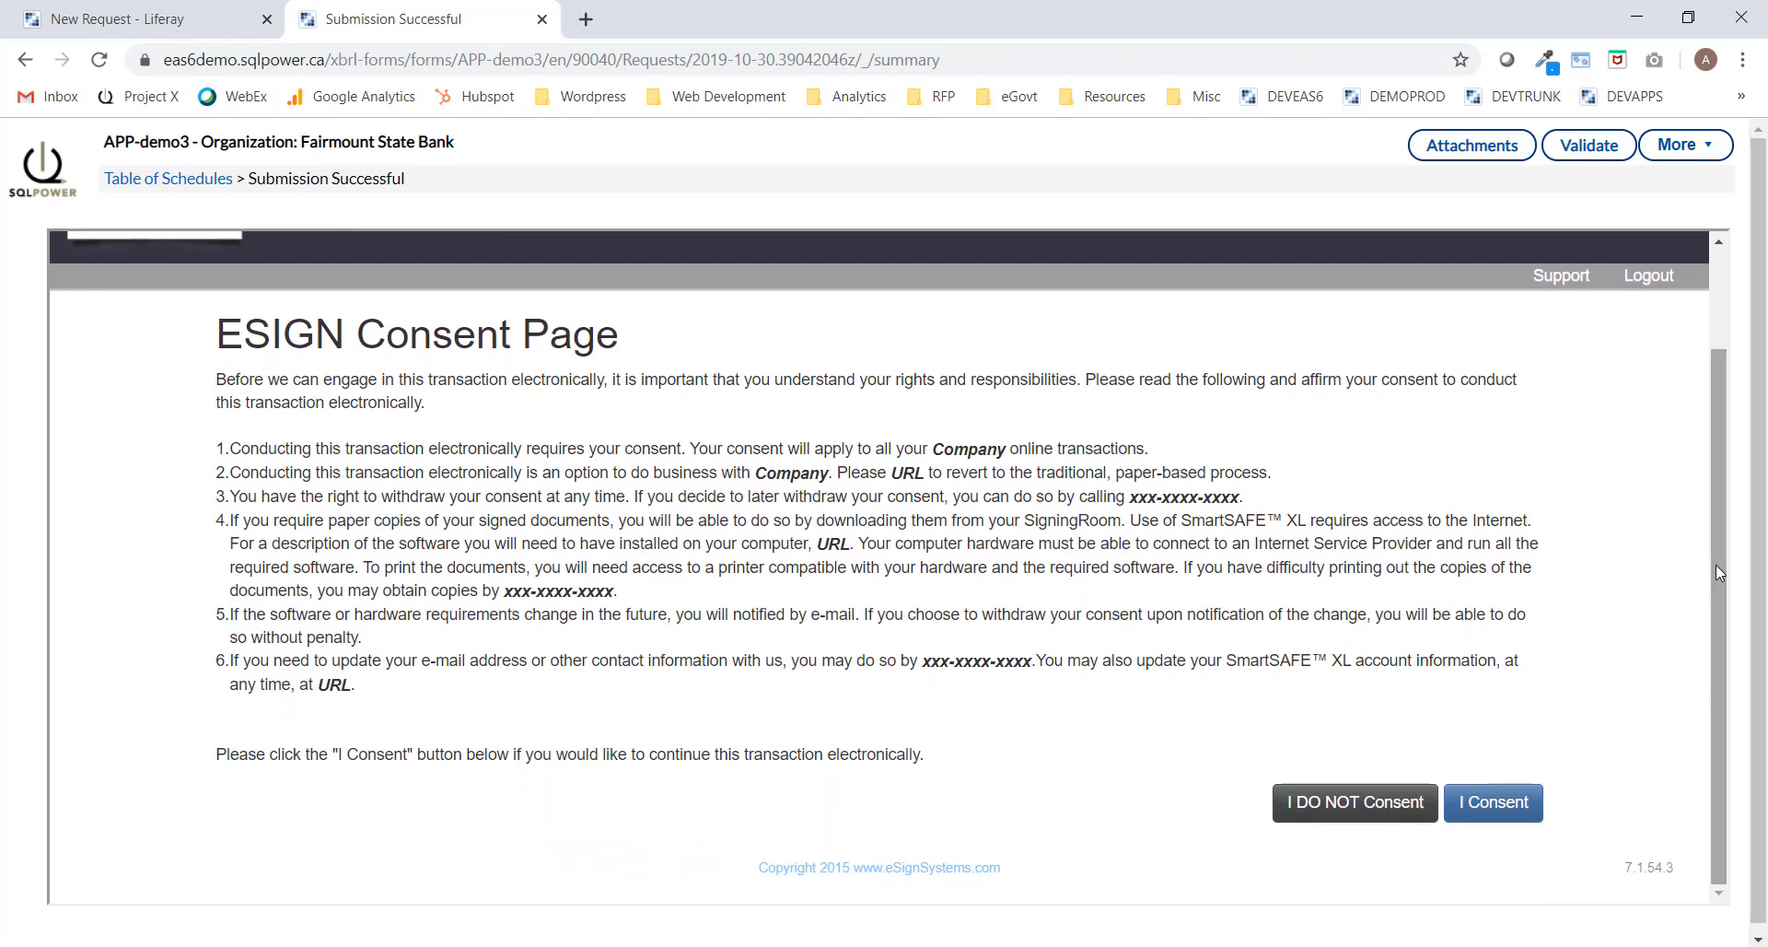
click(1500, 811)
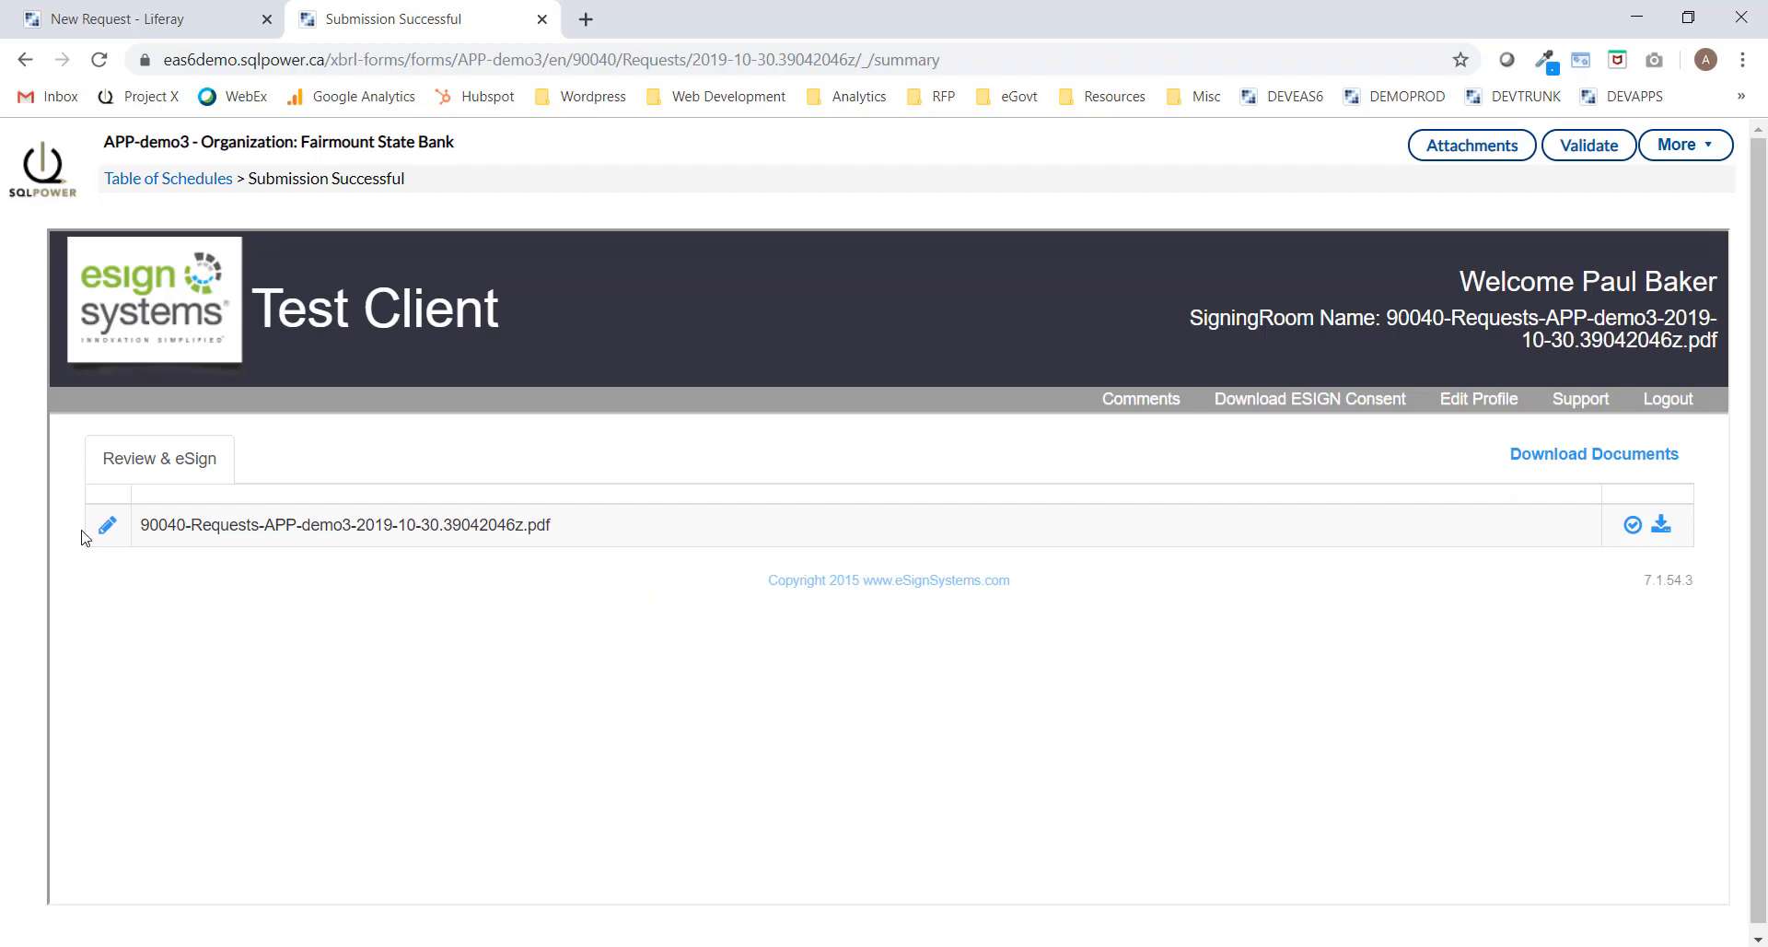
click(108, 532)
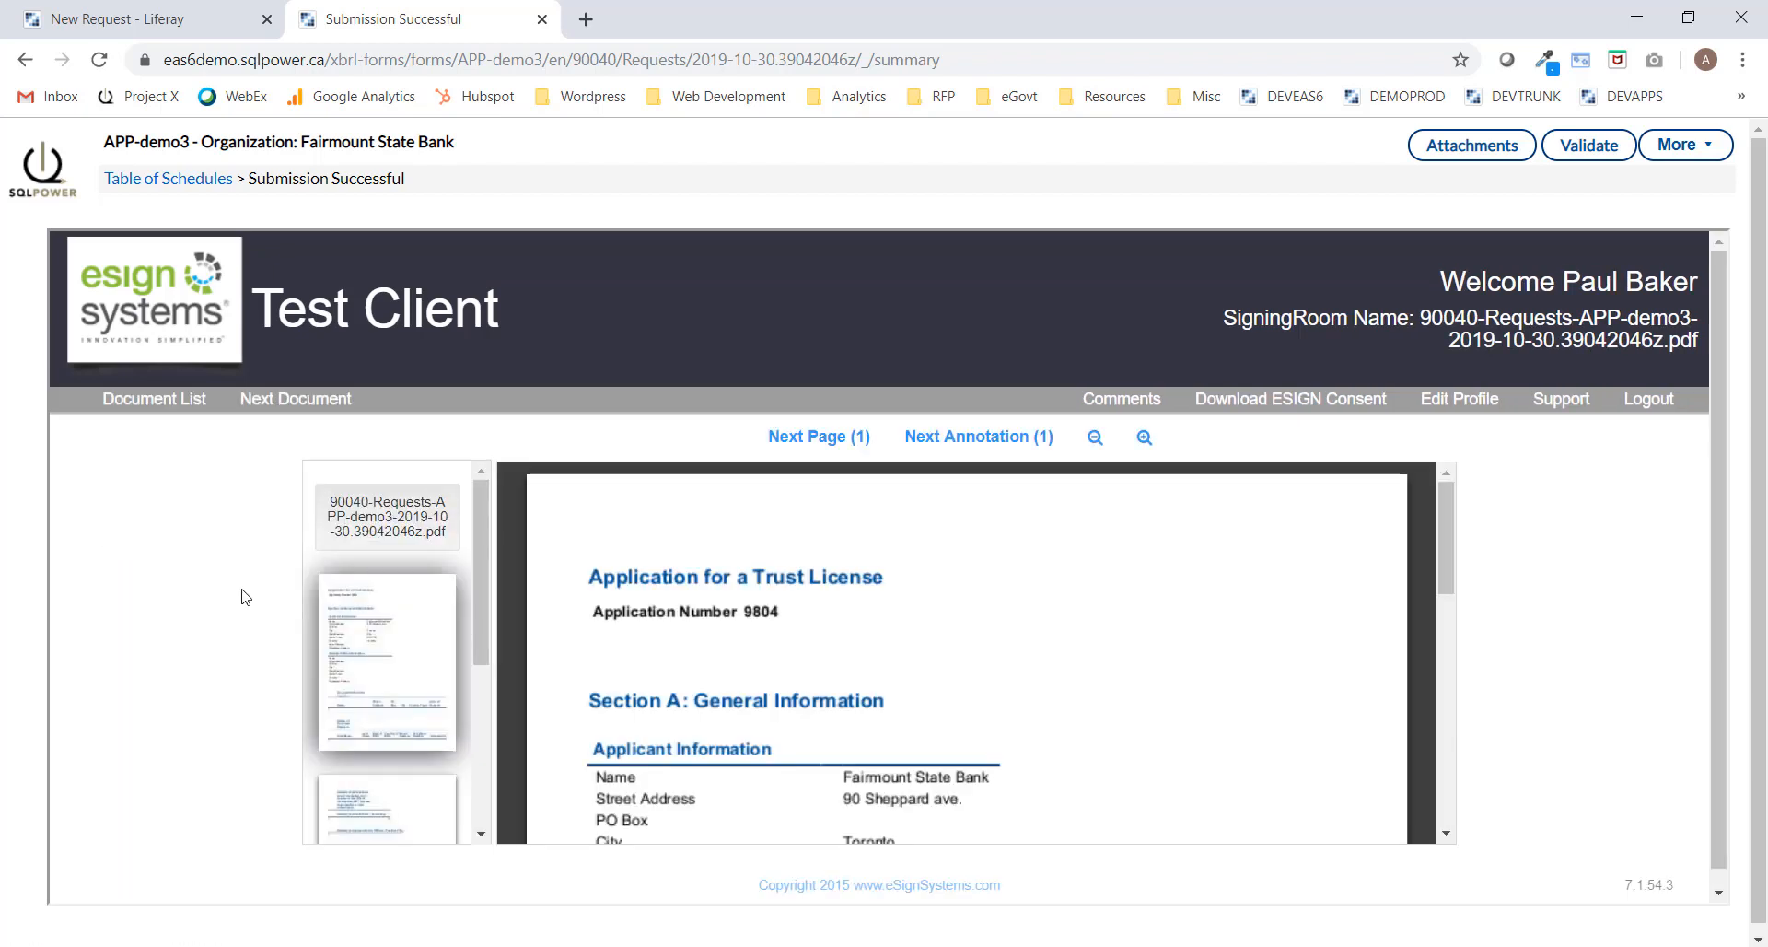
Sign the trust license application at its Sign Here annotation.
drag(1450, 516, 1465, 763)
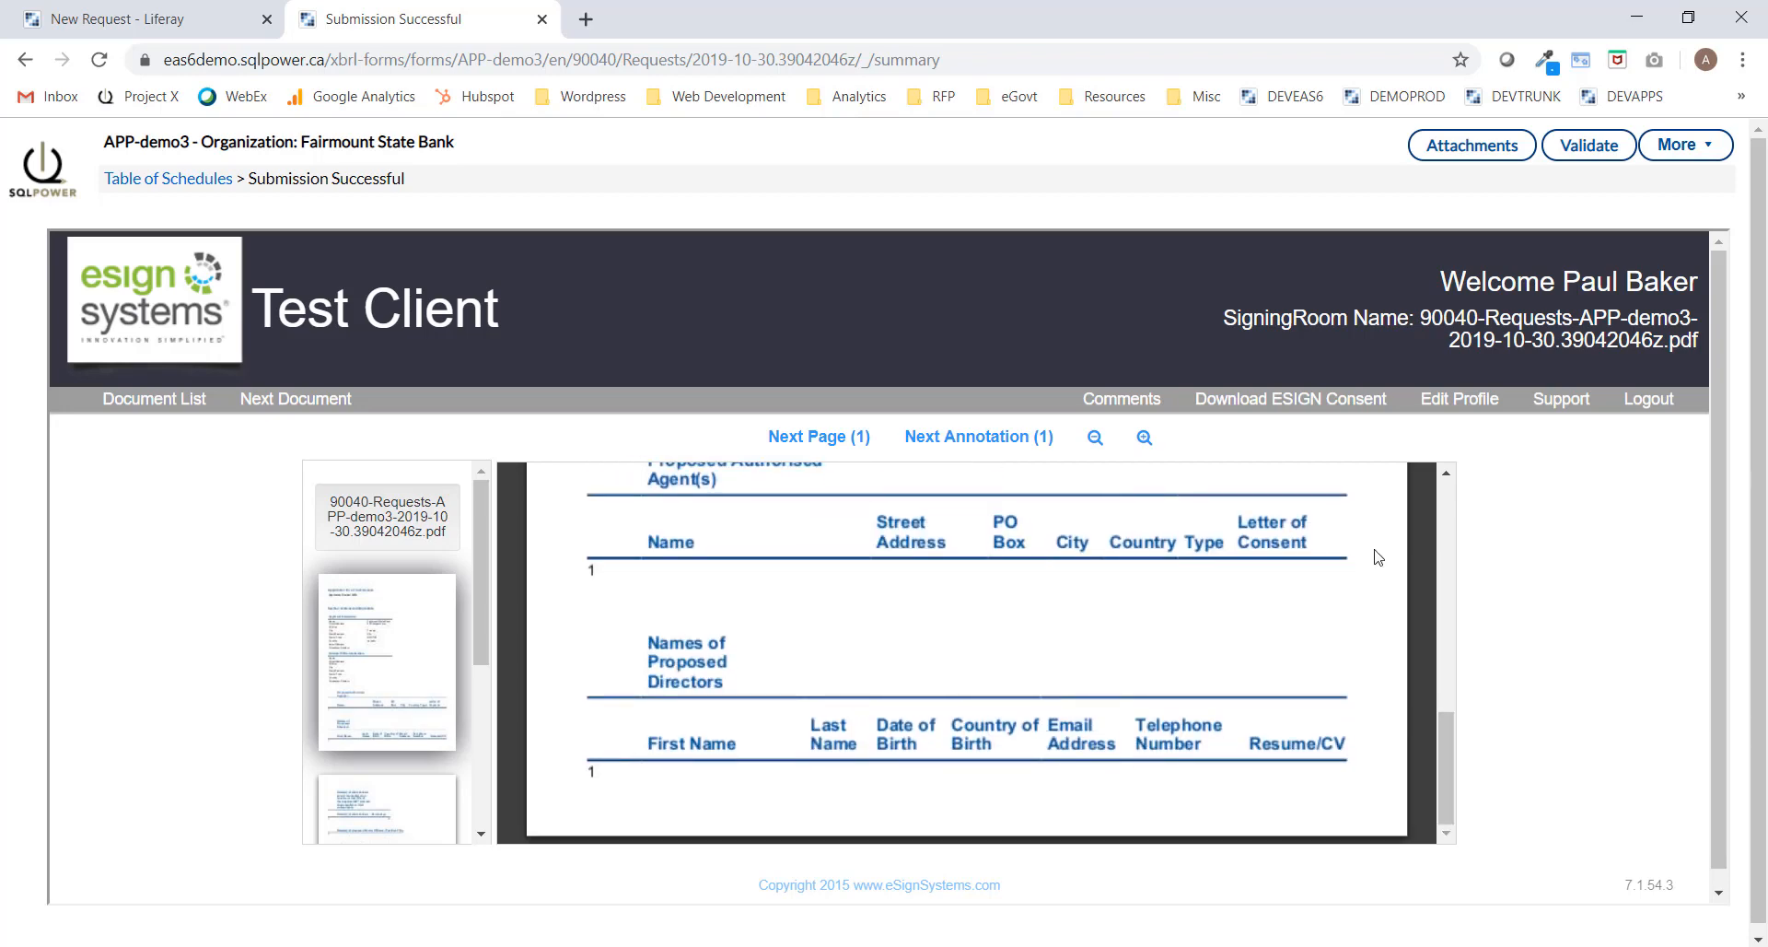
click(979, 439)
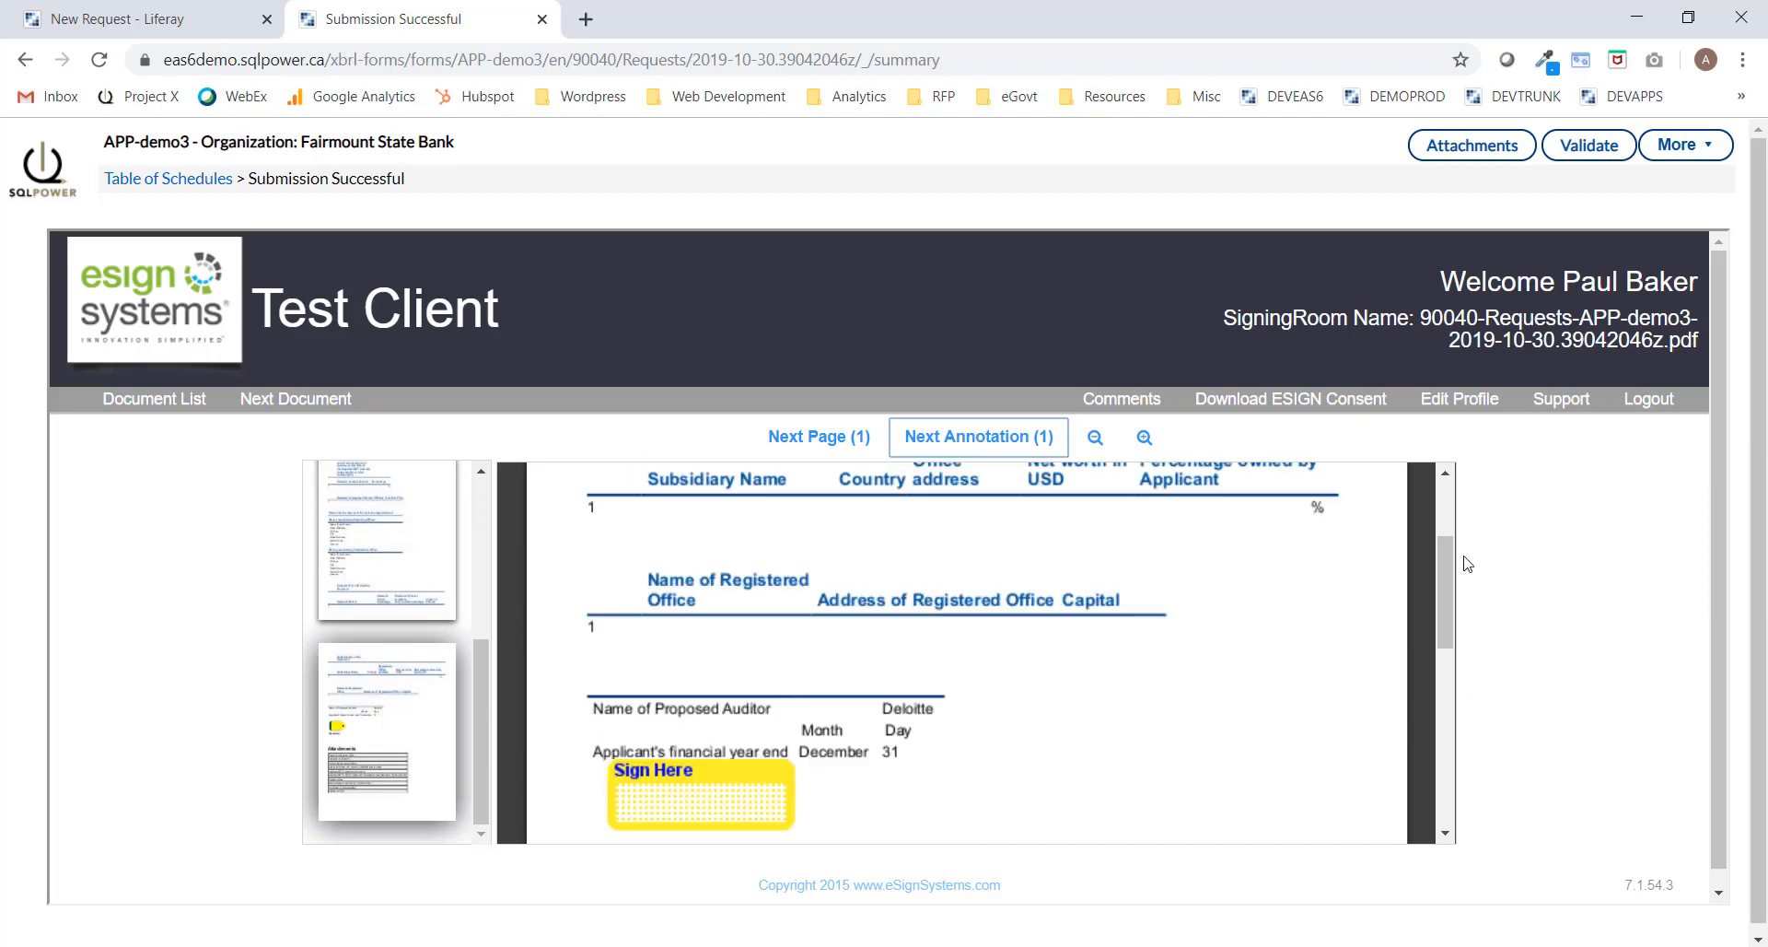
scroll(1464, 560, down, 3)
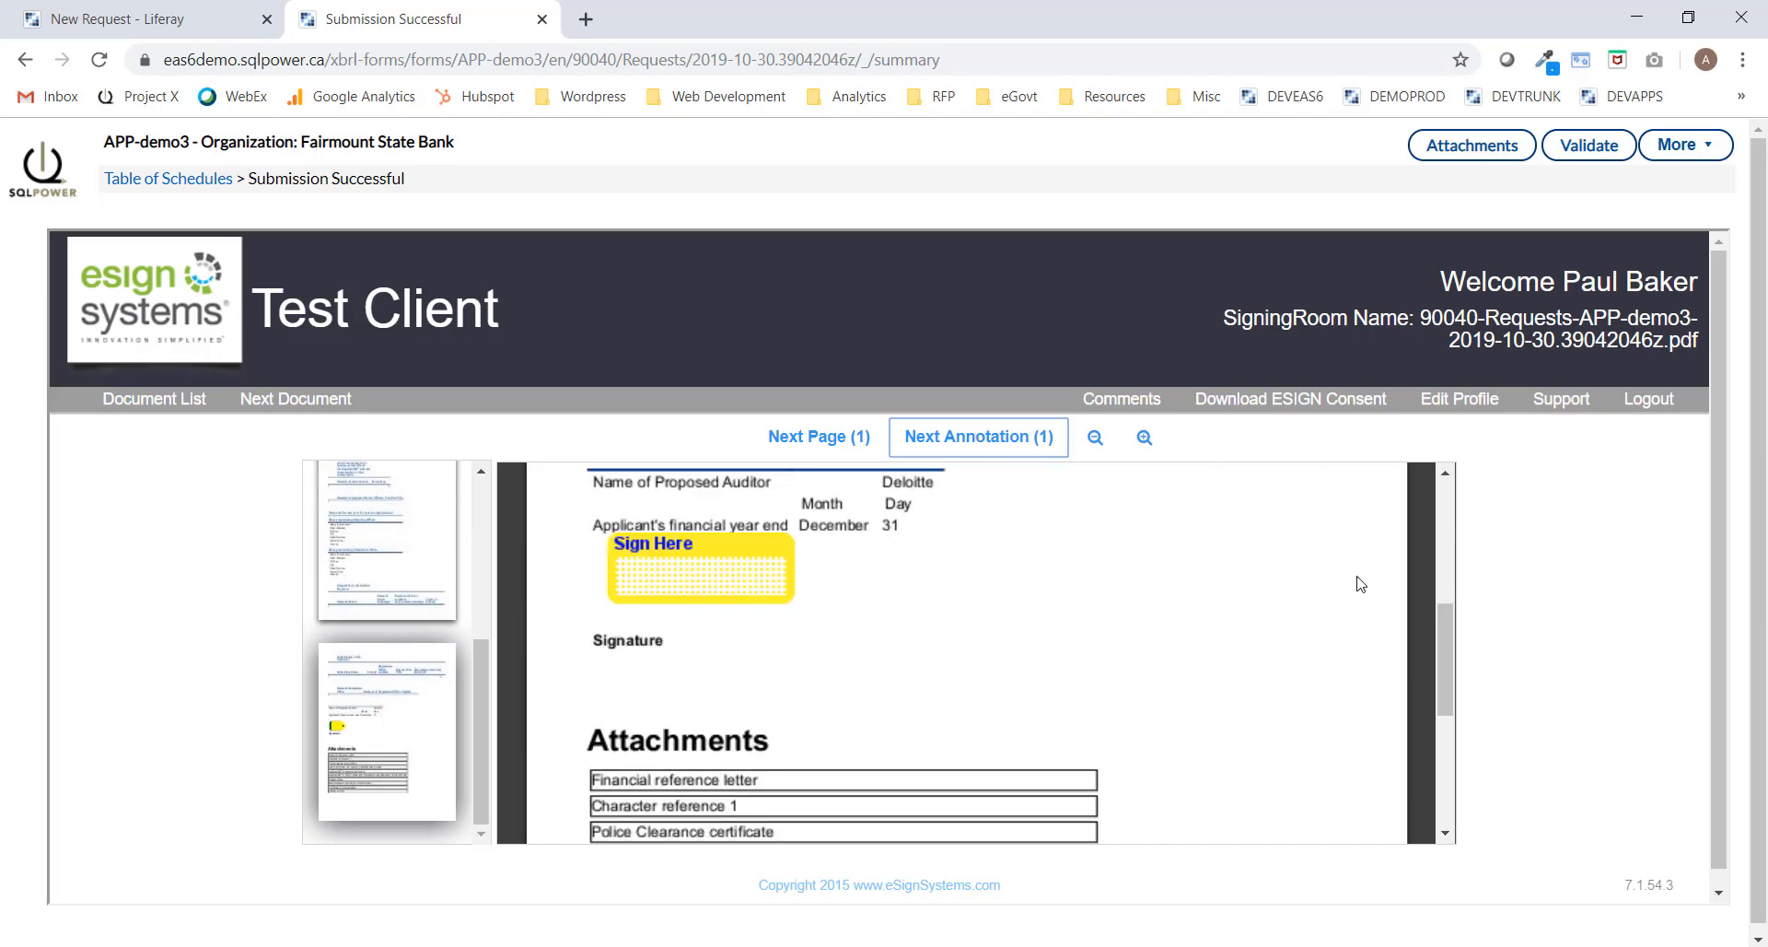
click(712, 585)
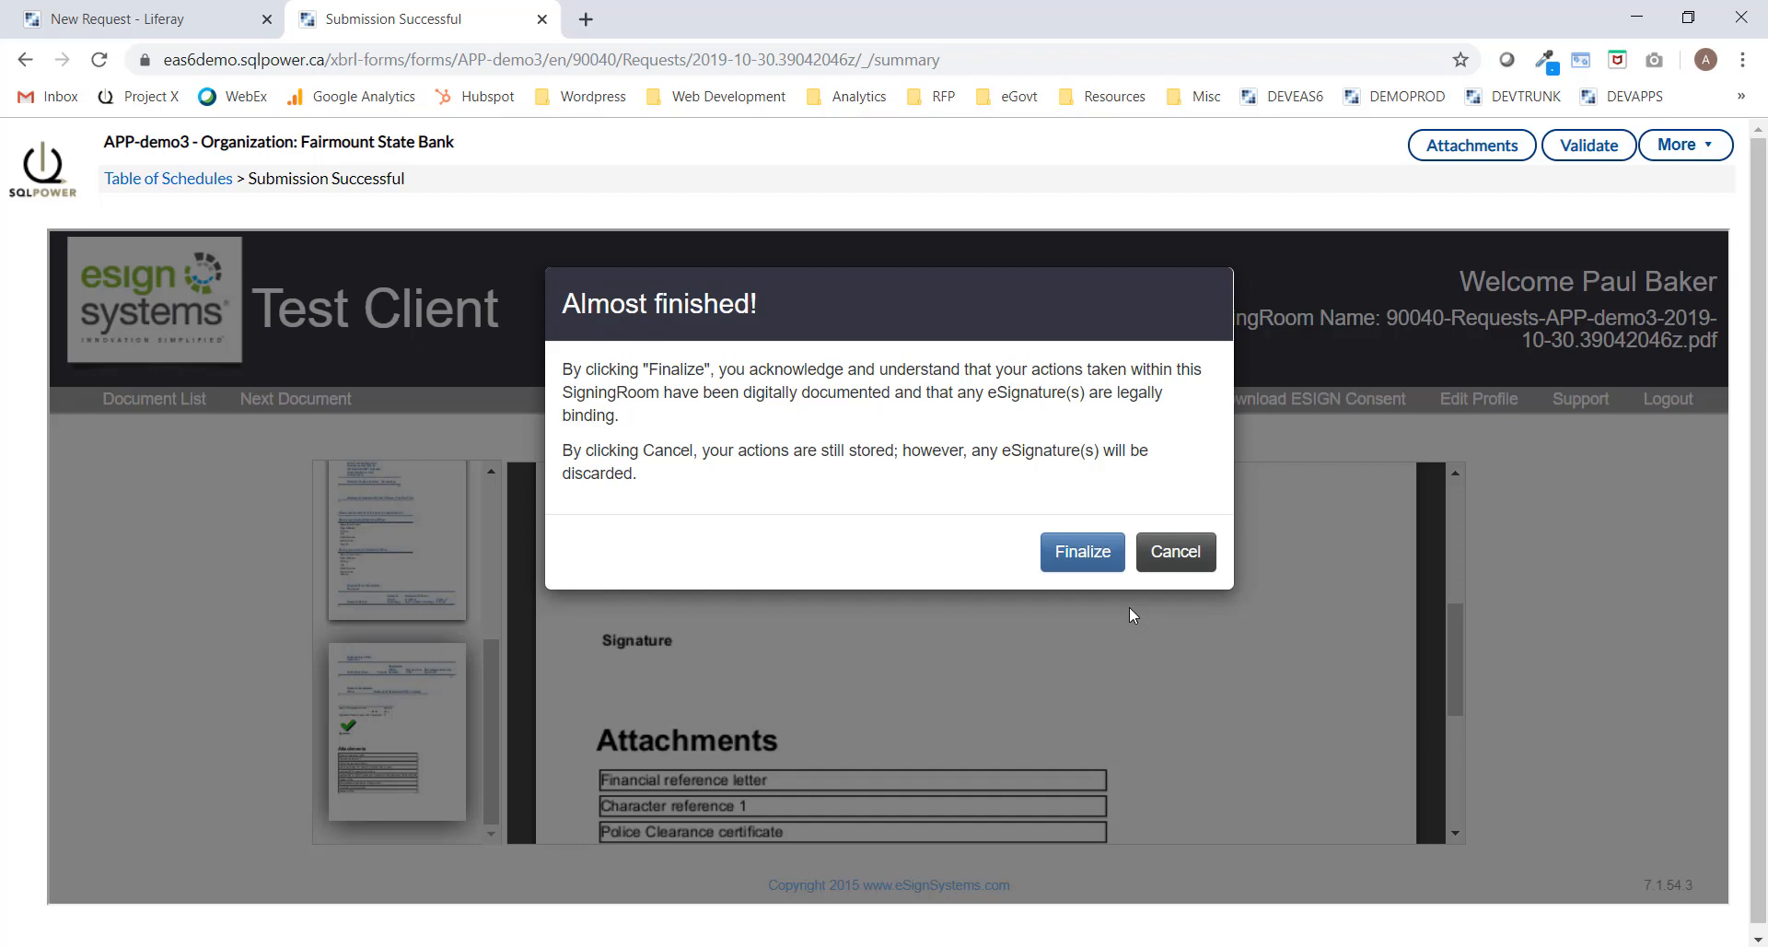
Finalize the eSignature and close the submission receipt tab.
click(1100, 549)
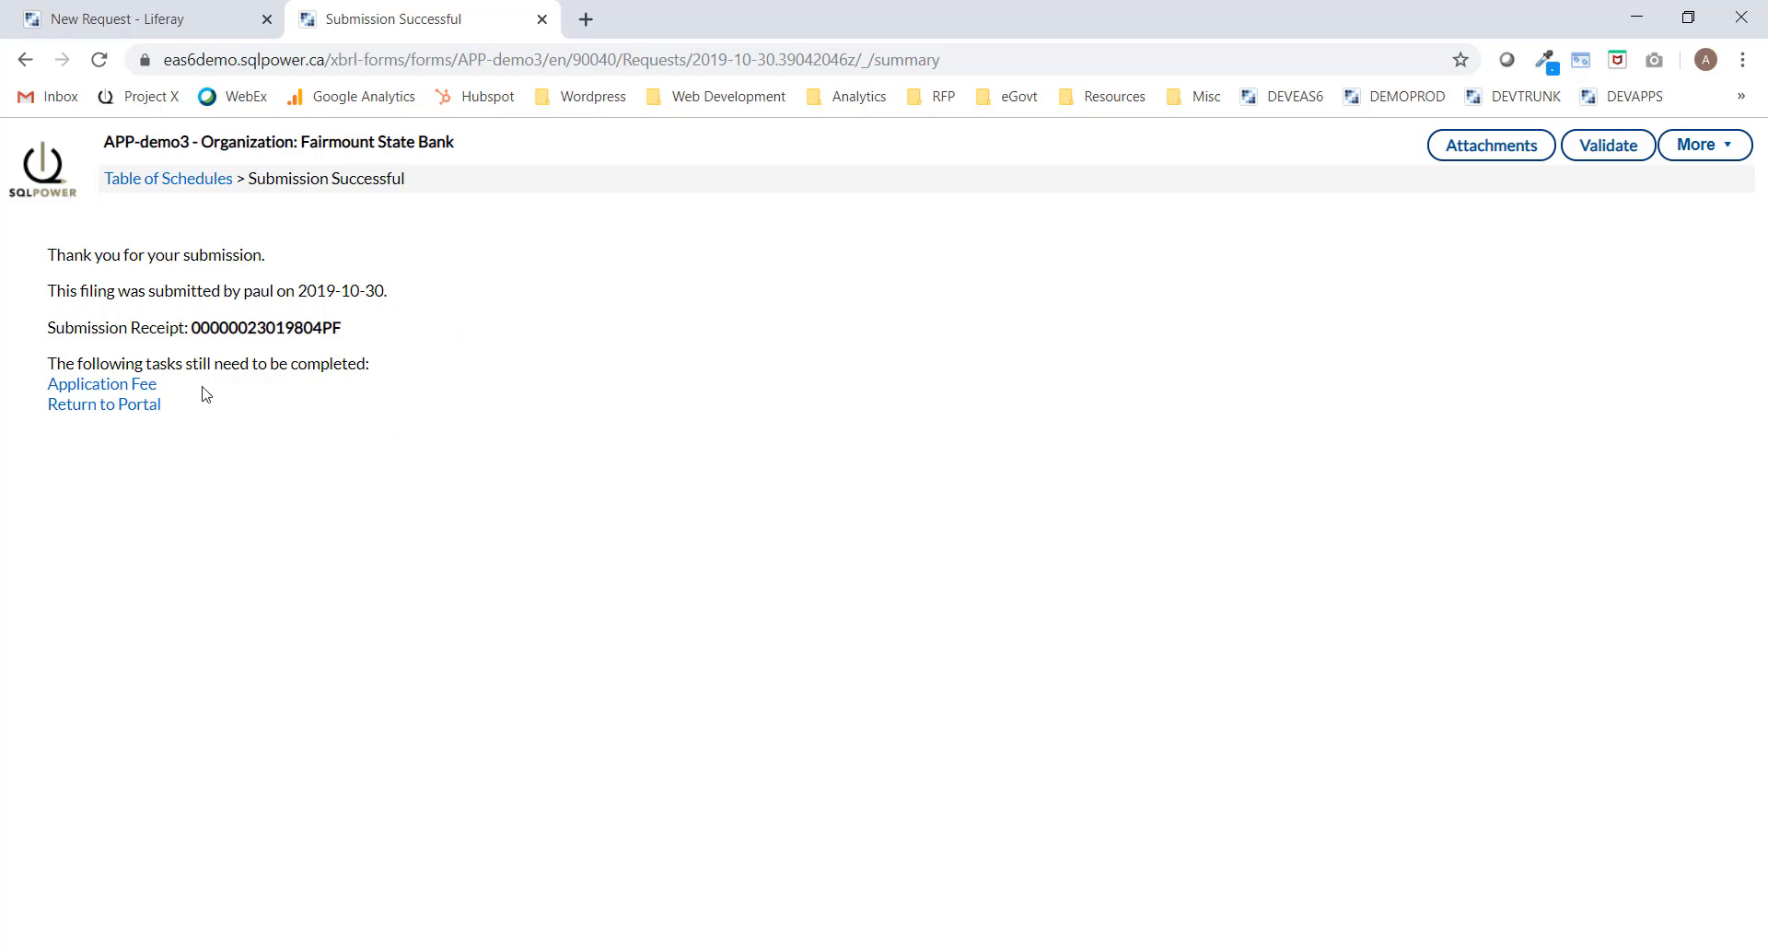
click(543, 19)
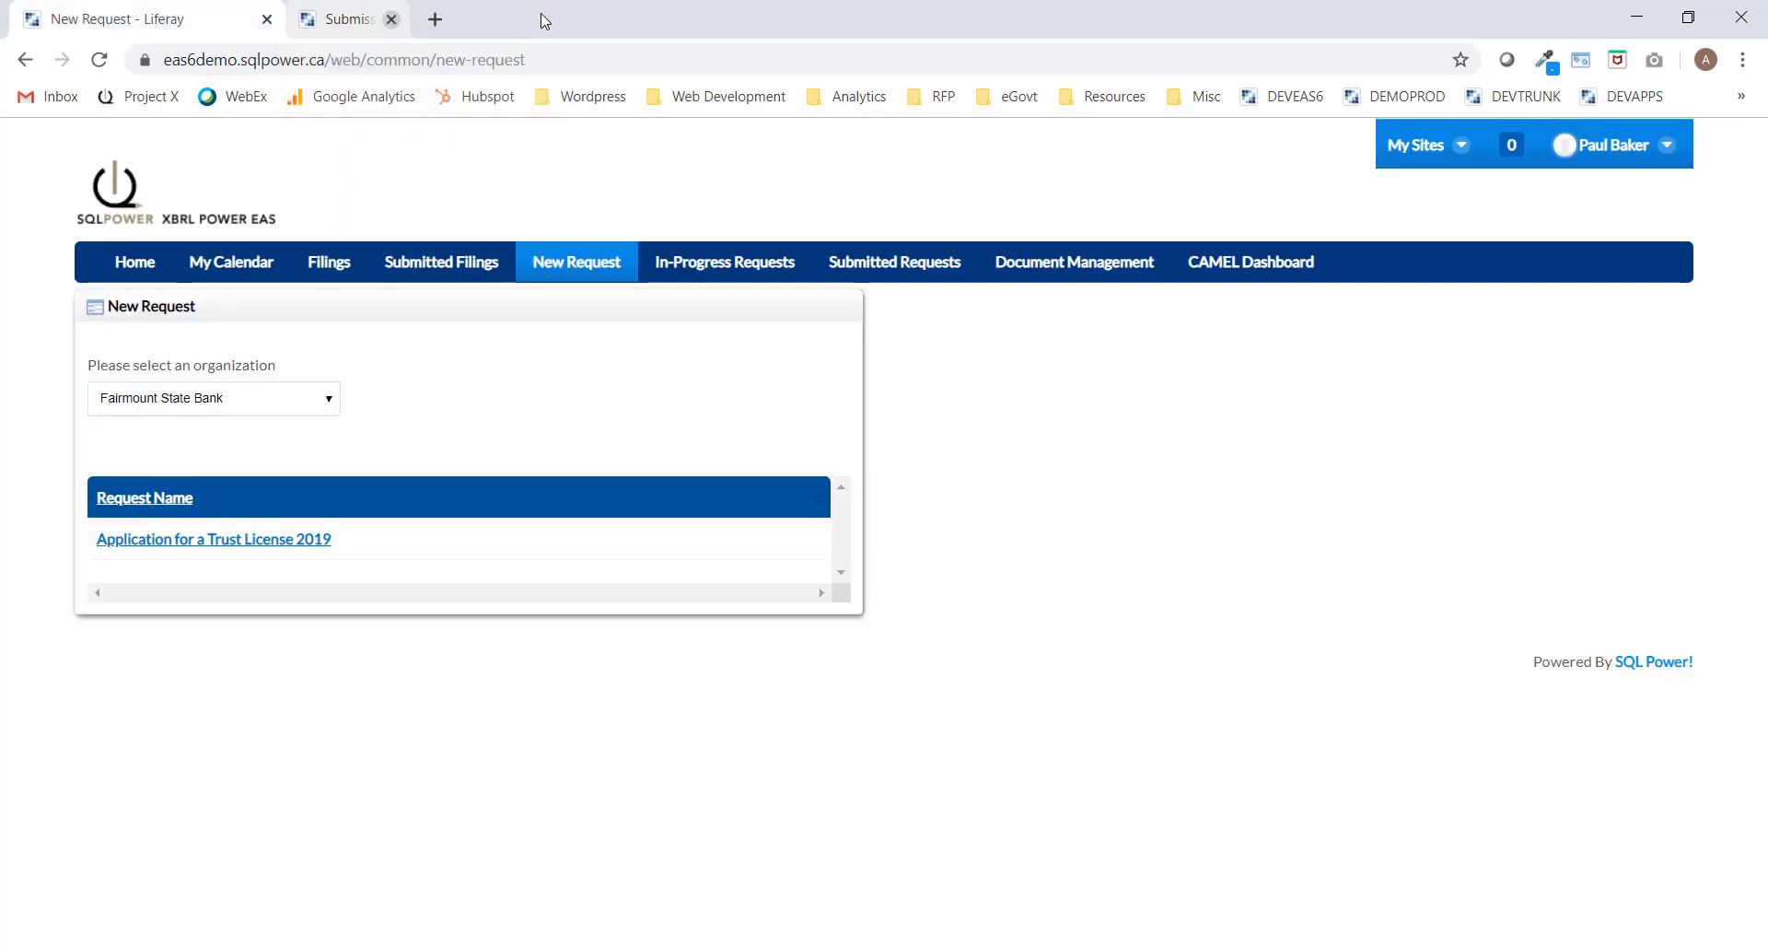
Show the in-progress requests and expand request 9807's steps.
click(768, 278)
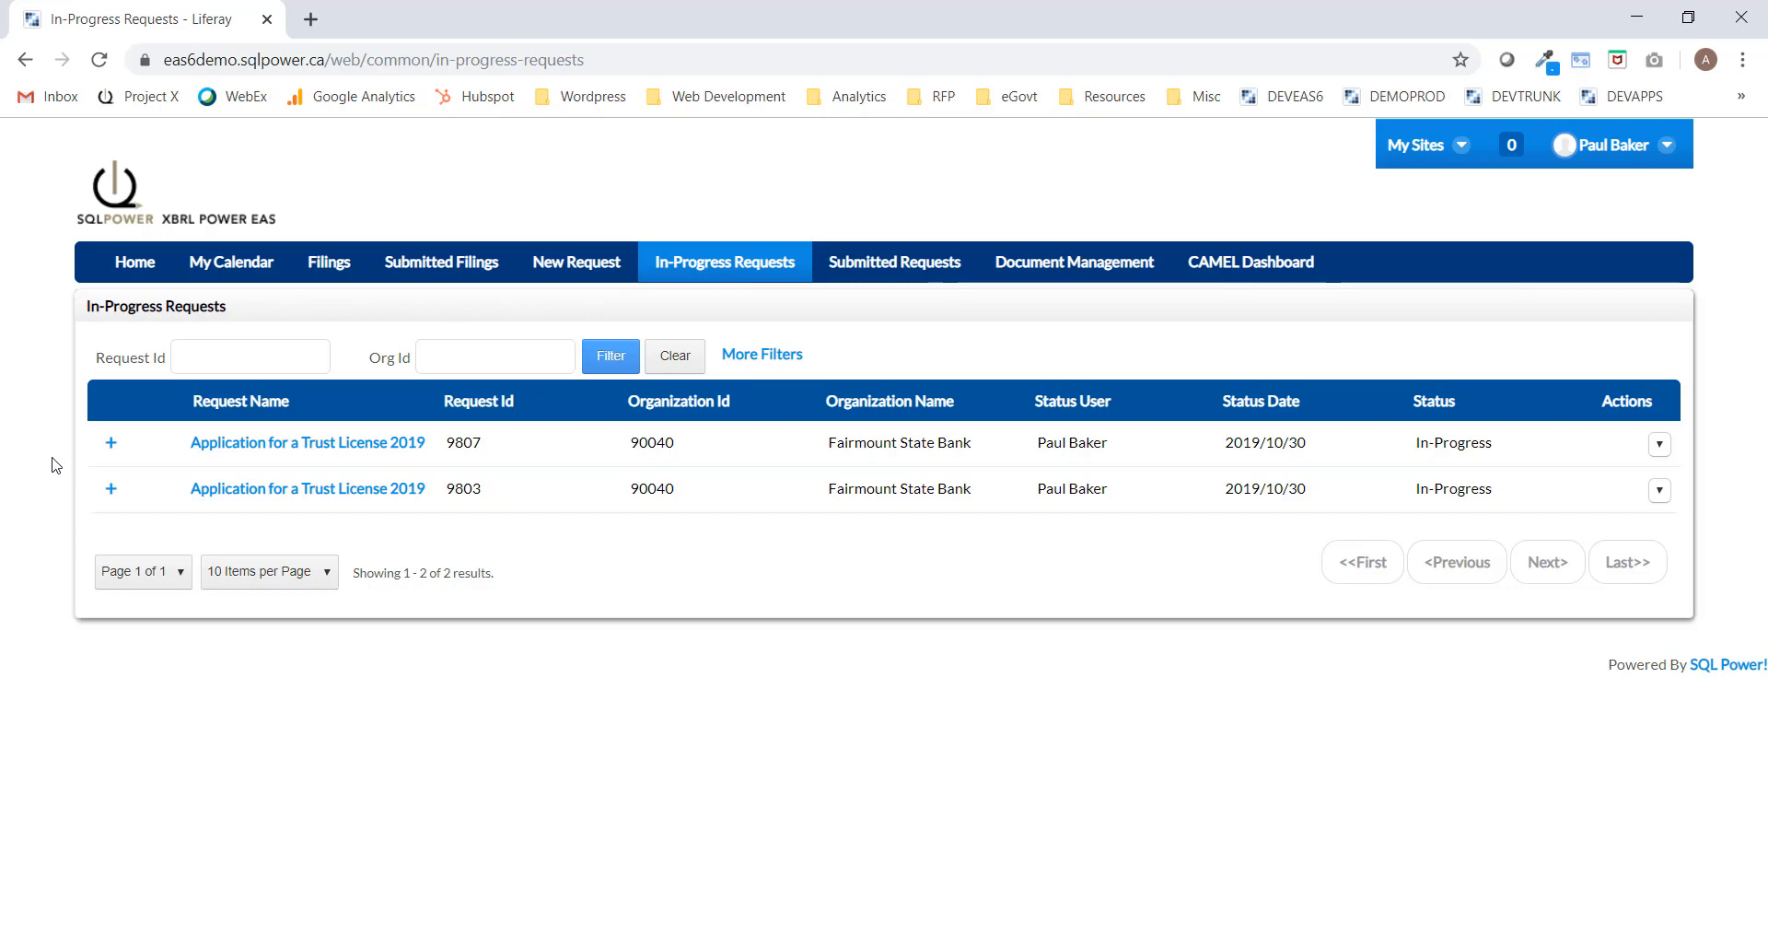
click(111, 446)
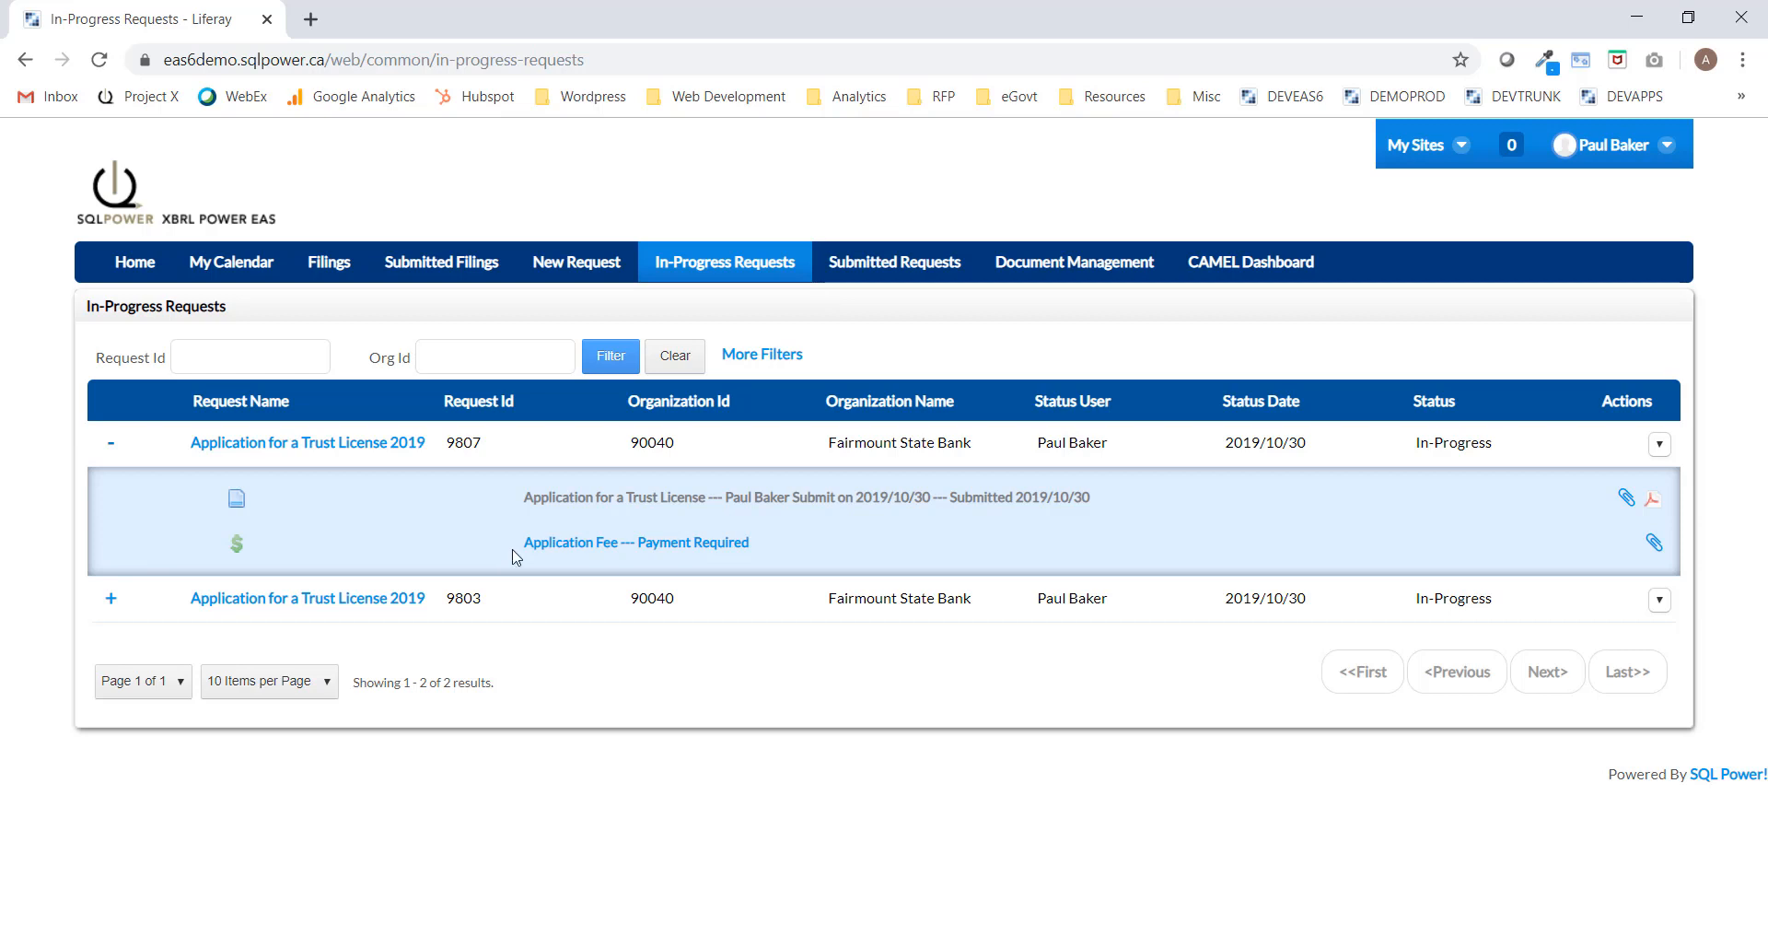
Open request 9807's 500.00 Application Fee and choose to pay by credit card.
click(591, 545)
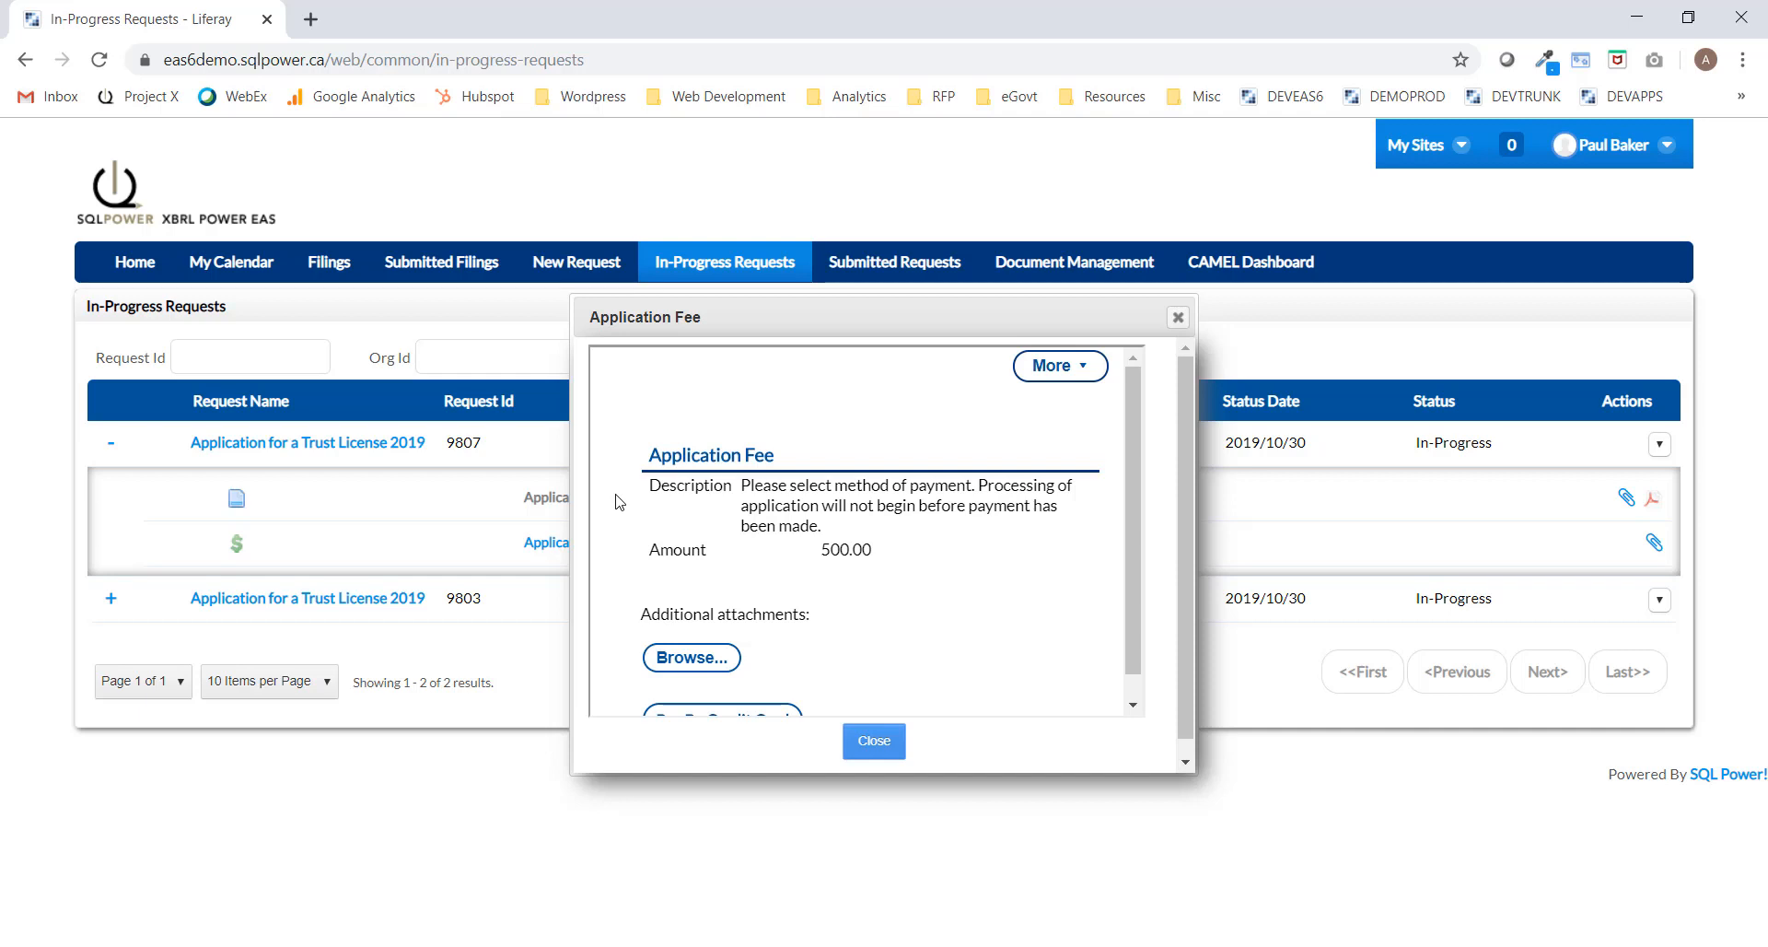
scroll(619, 502, down, 1)
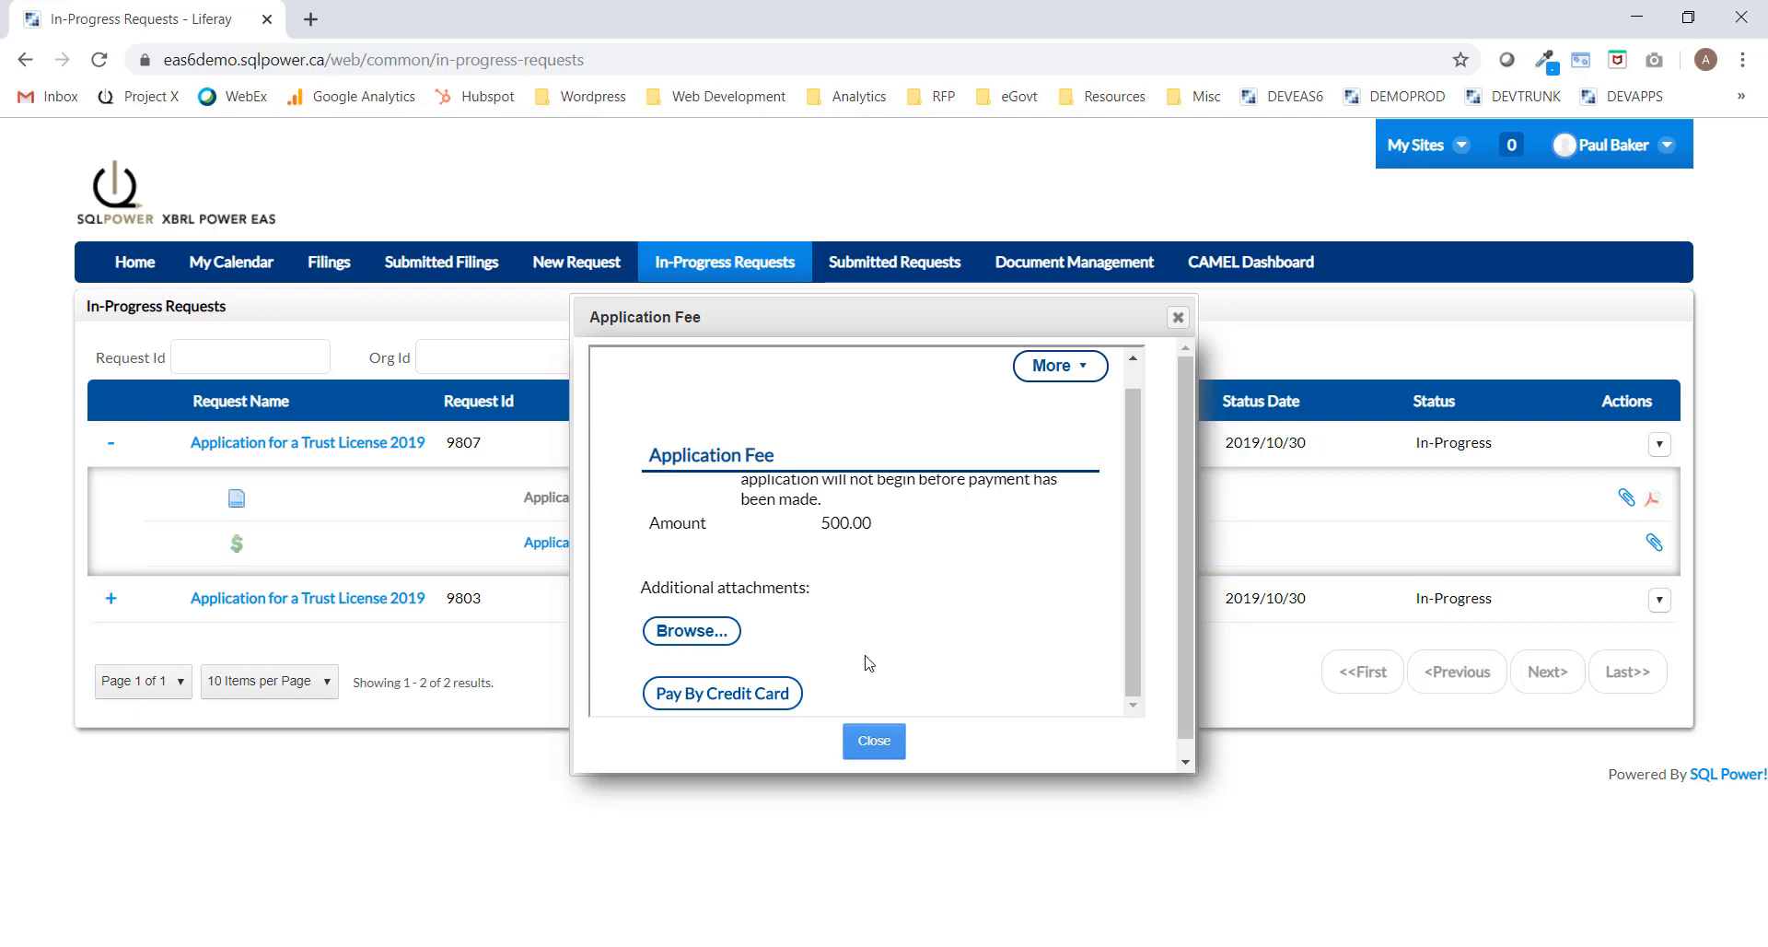
click(763, 702)
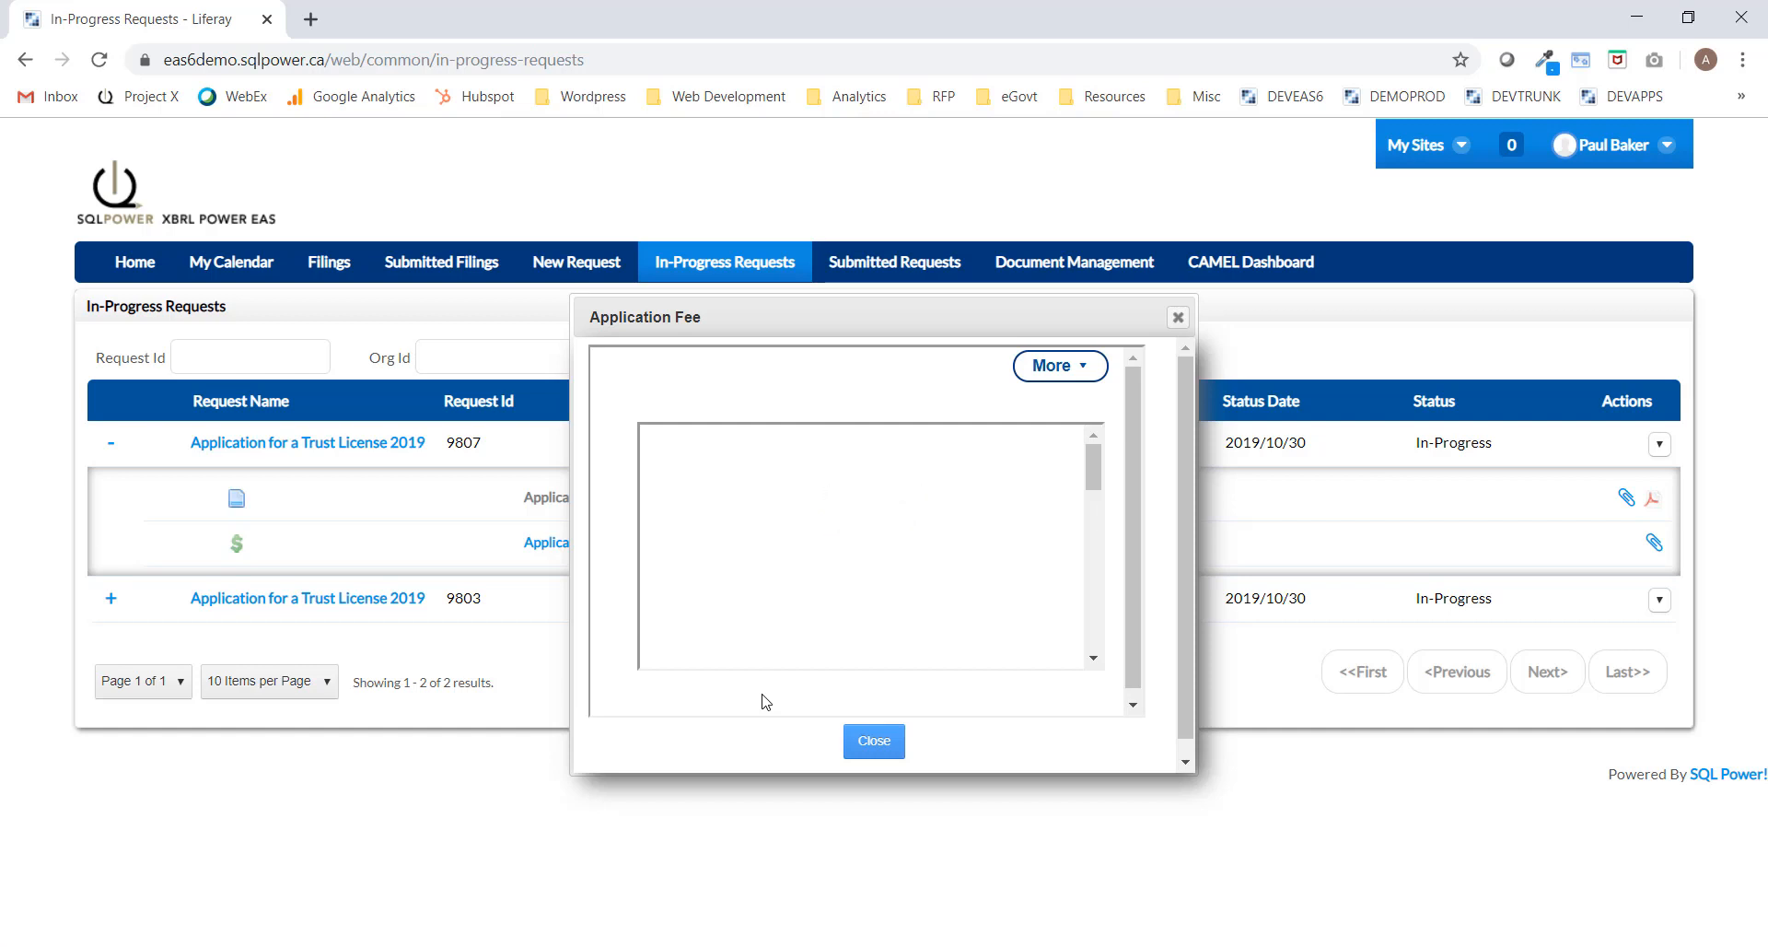
Enter the cardholder name, card number, expiry year 2021 and security code, then make the payment.
scroll(975, 551, down, 3)
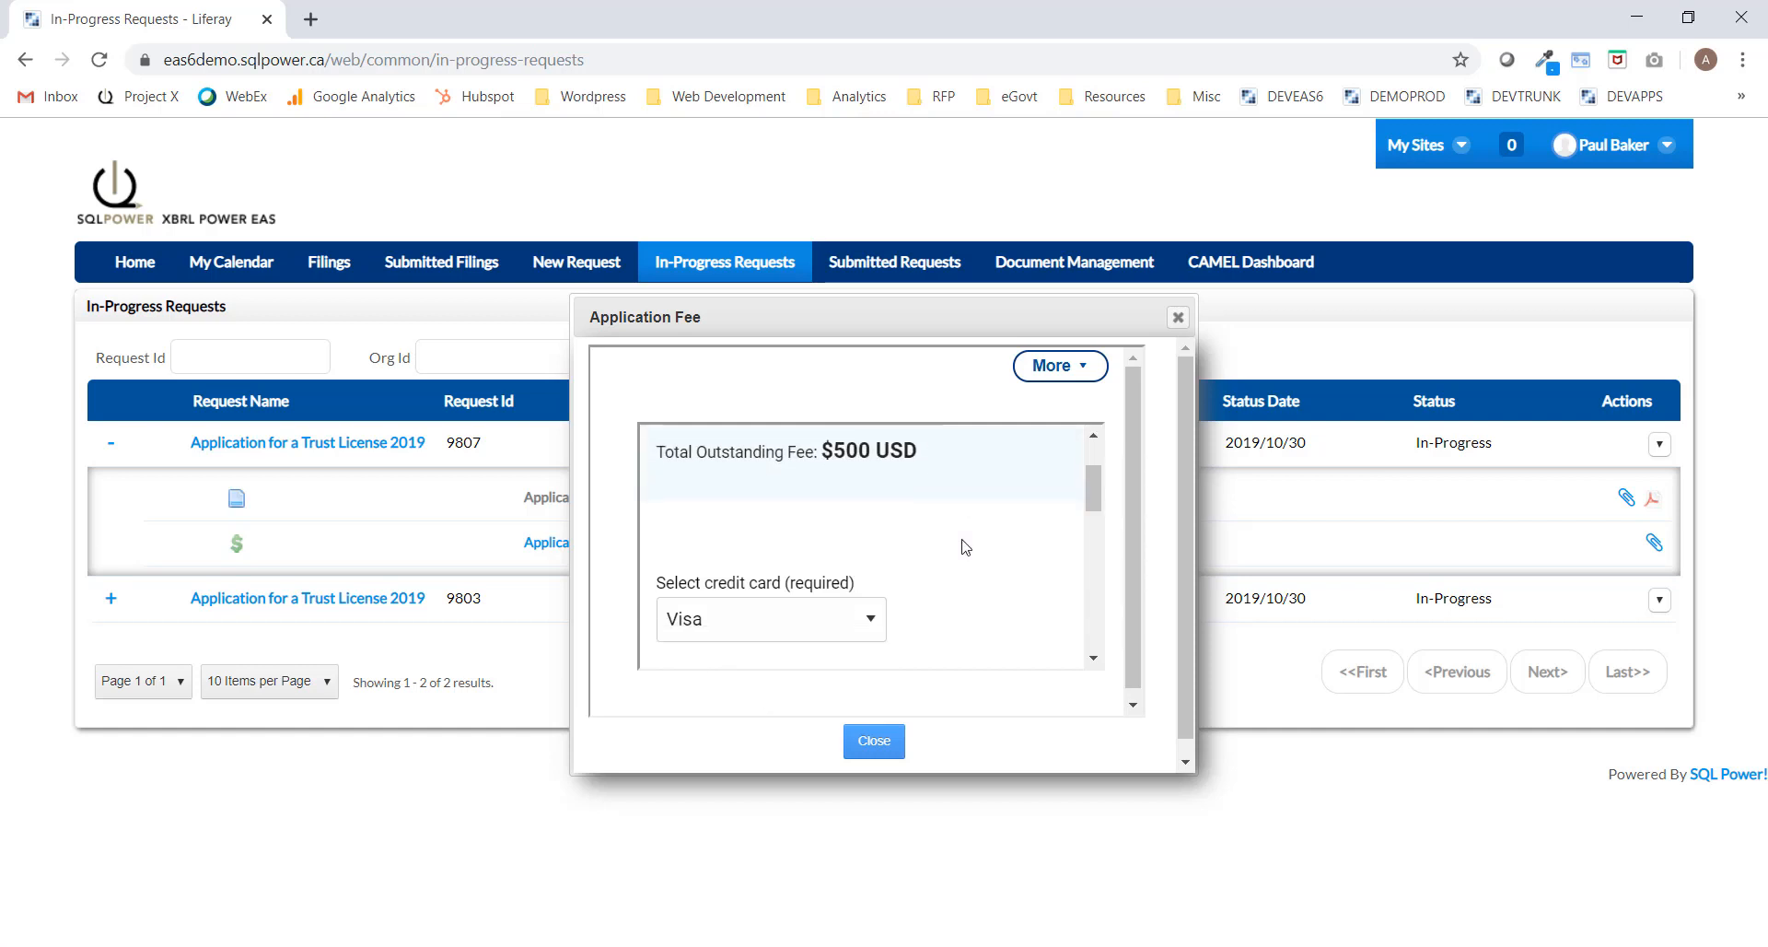
click(783, 617)
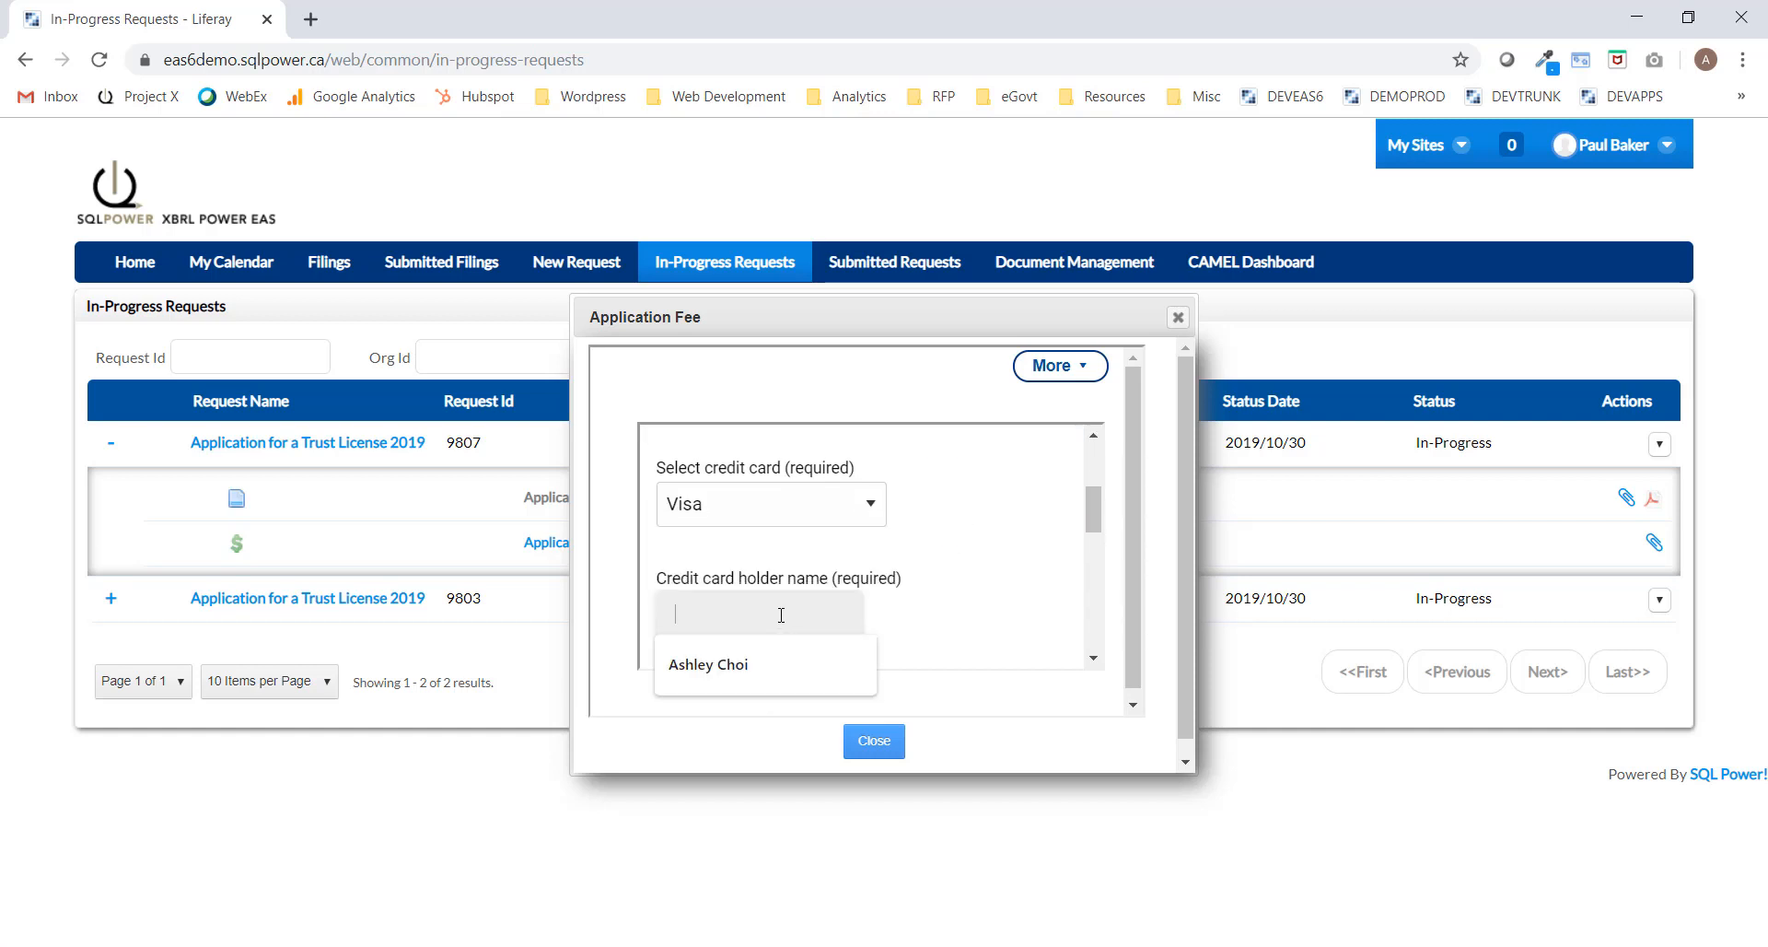
click(727, 664)
scroll(737, 553, down, 1)
click(728, 580)
text(6688)
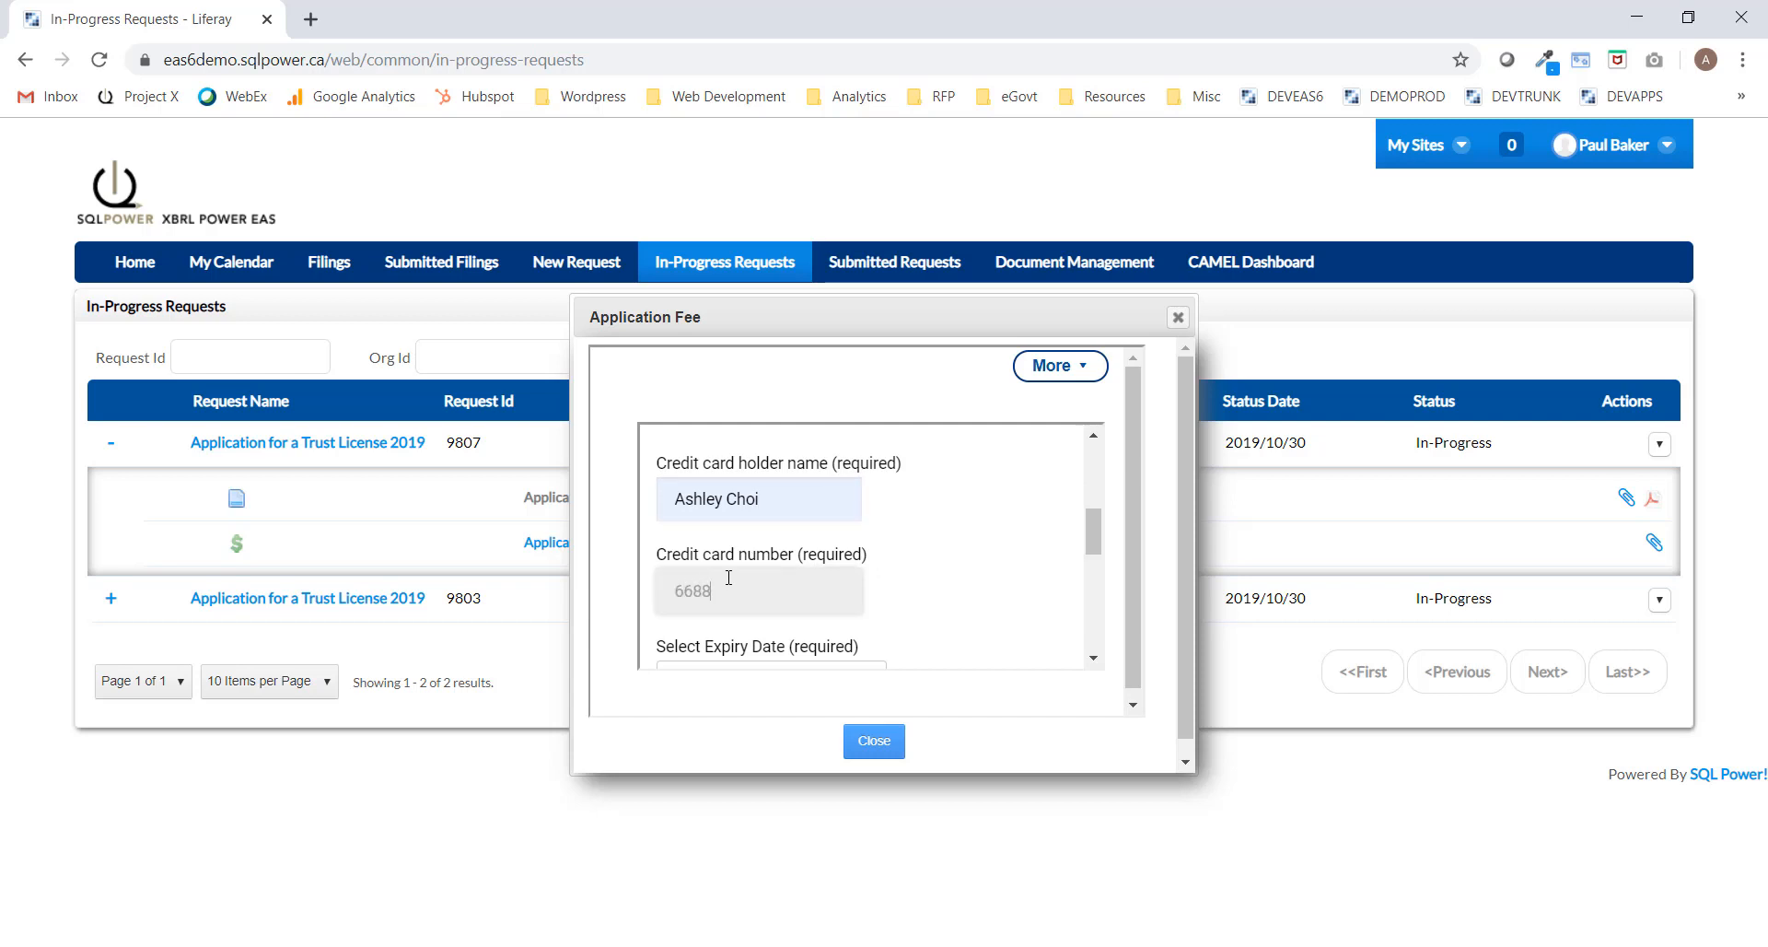
text(888888)
scroll(811, 575, down, 1)
click(799, 634)
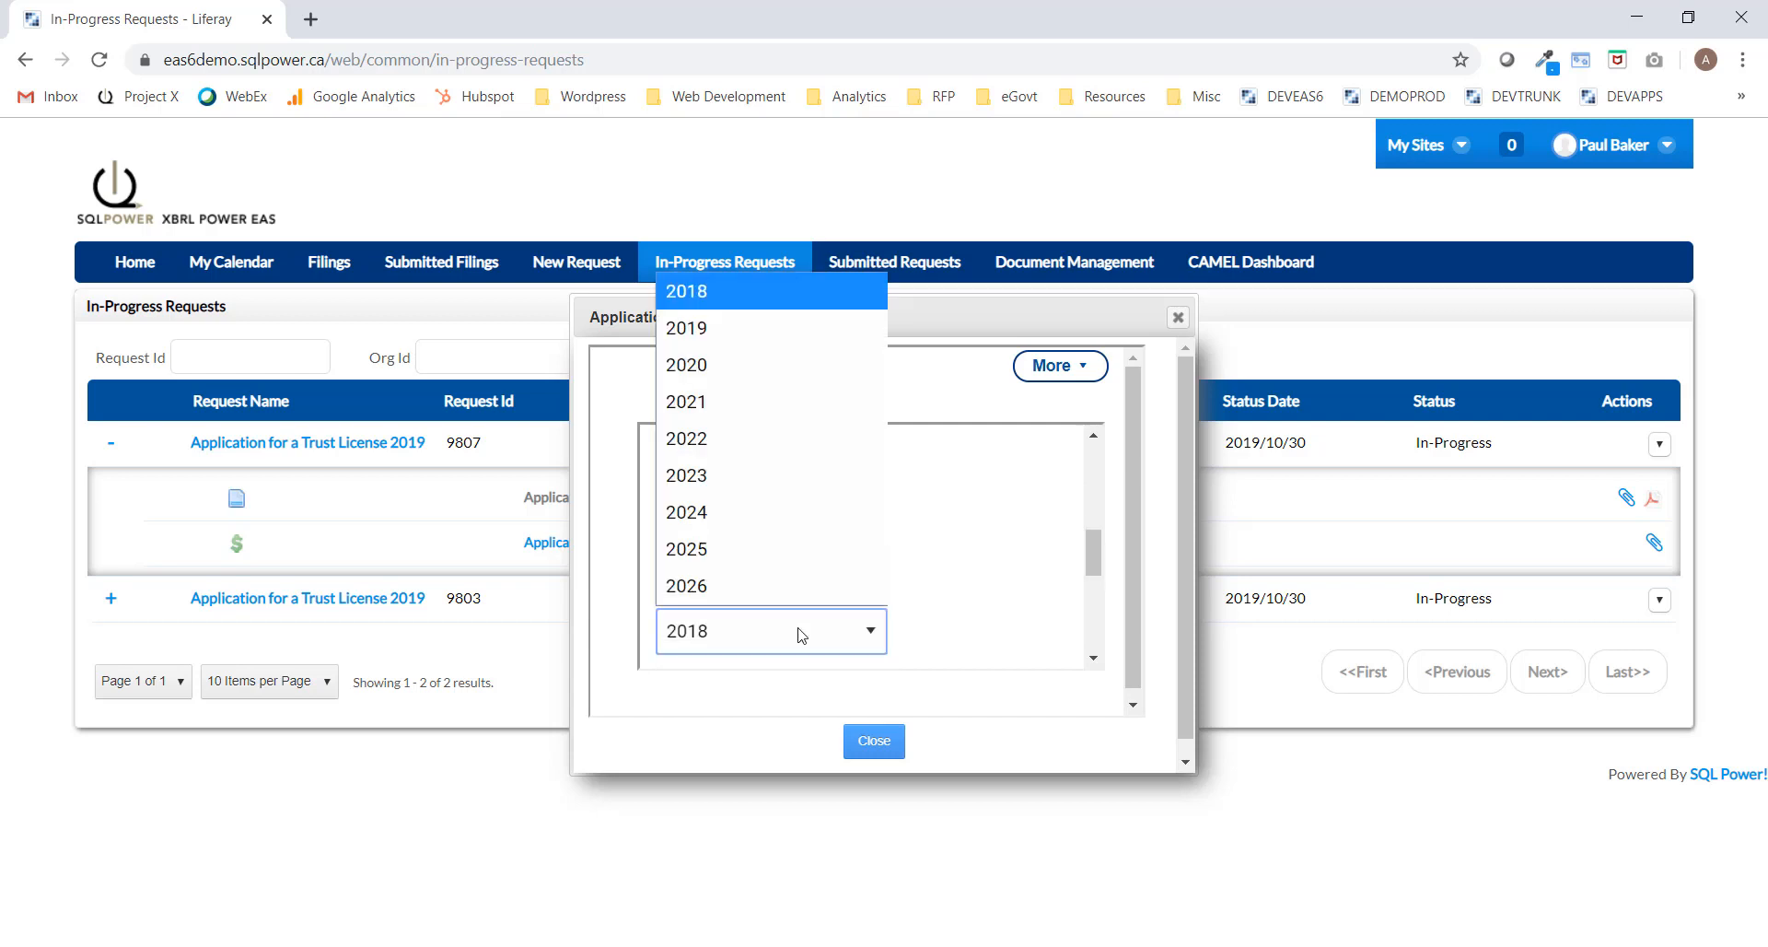
click(730, 401)
scroll(927, 556, down, 2)
click(723, 489)
text(2)
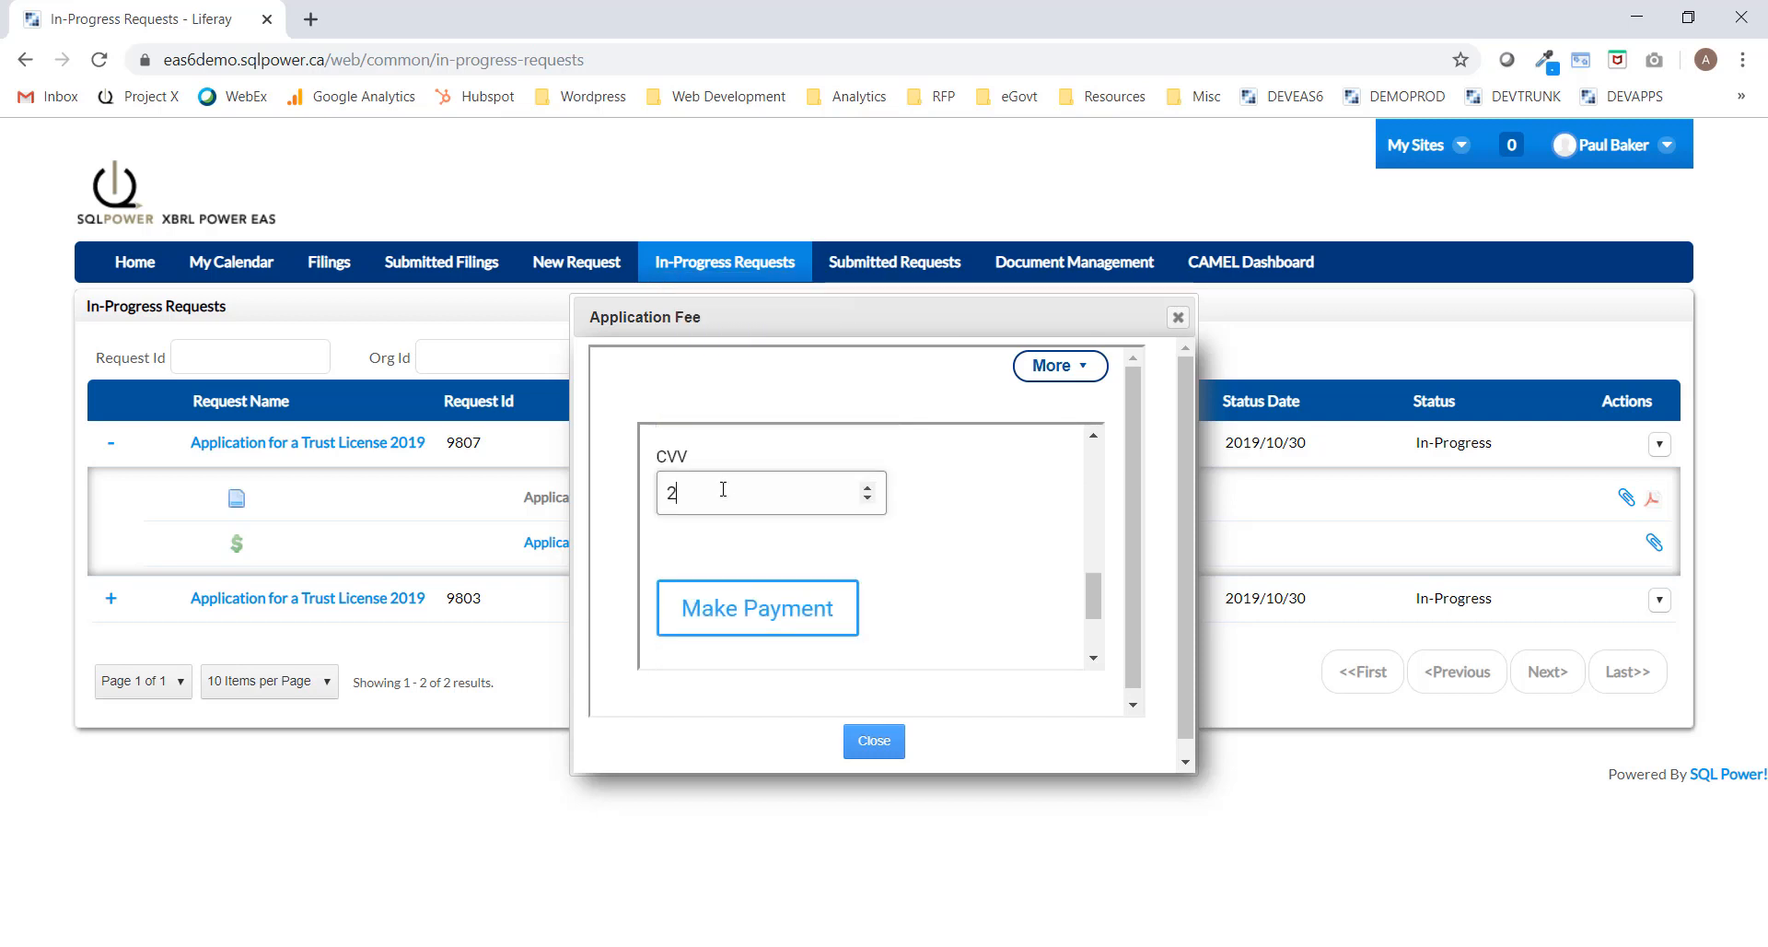
text(21)
click(788, 608)
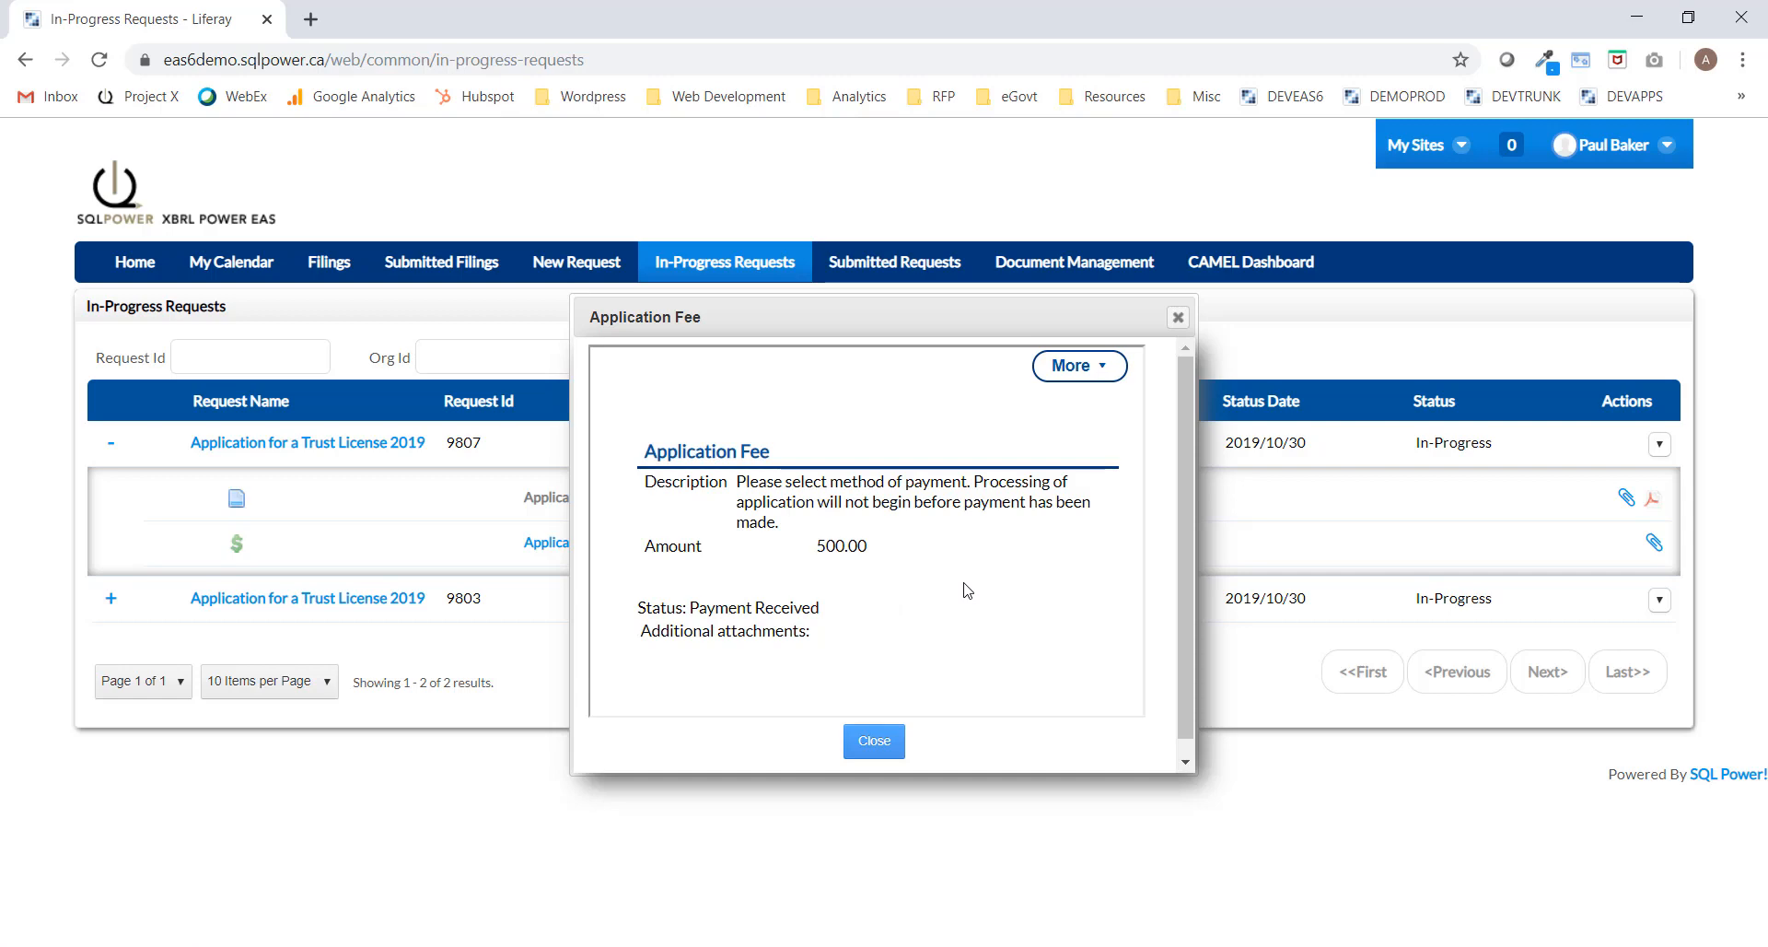
Close the fee dialog, reload to confirm Payment Received, and sign out.
click(1176, 318)
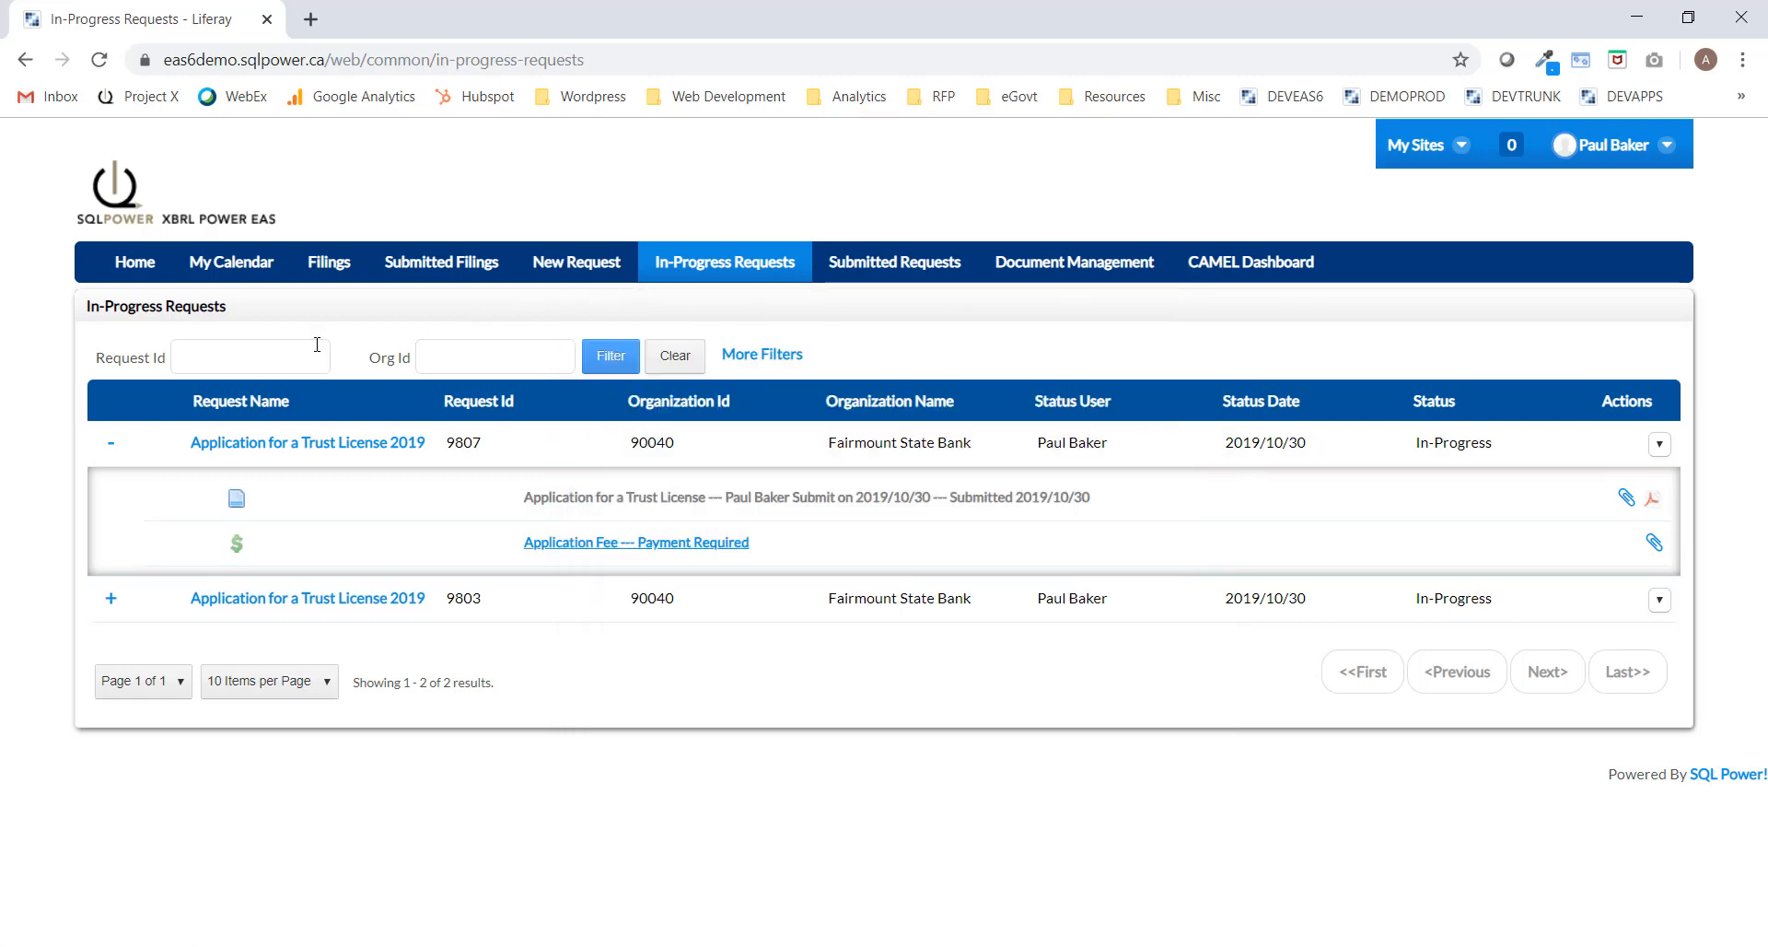
click(99, 59)
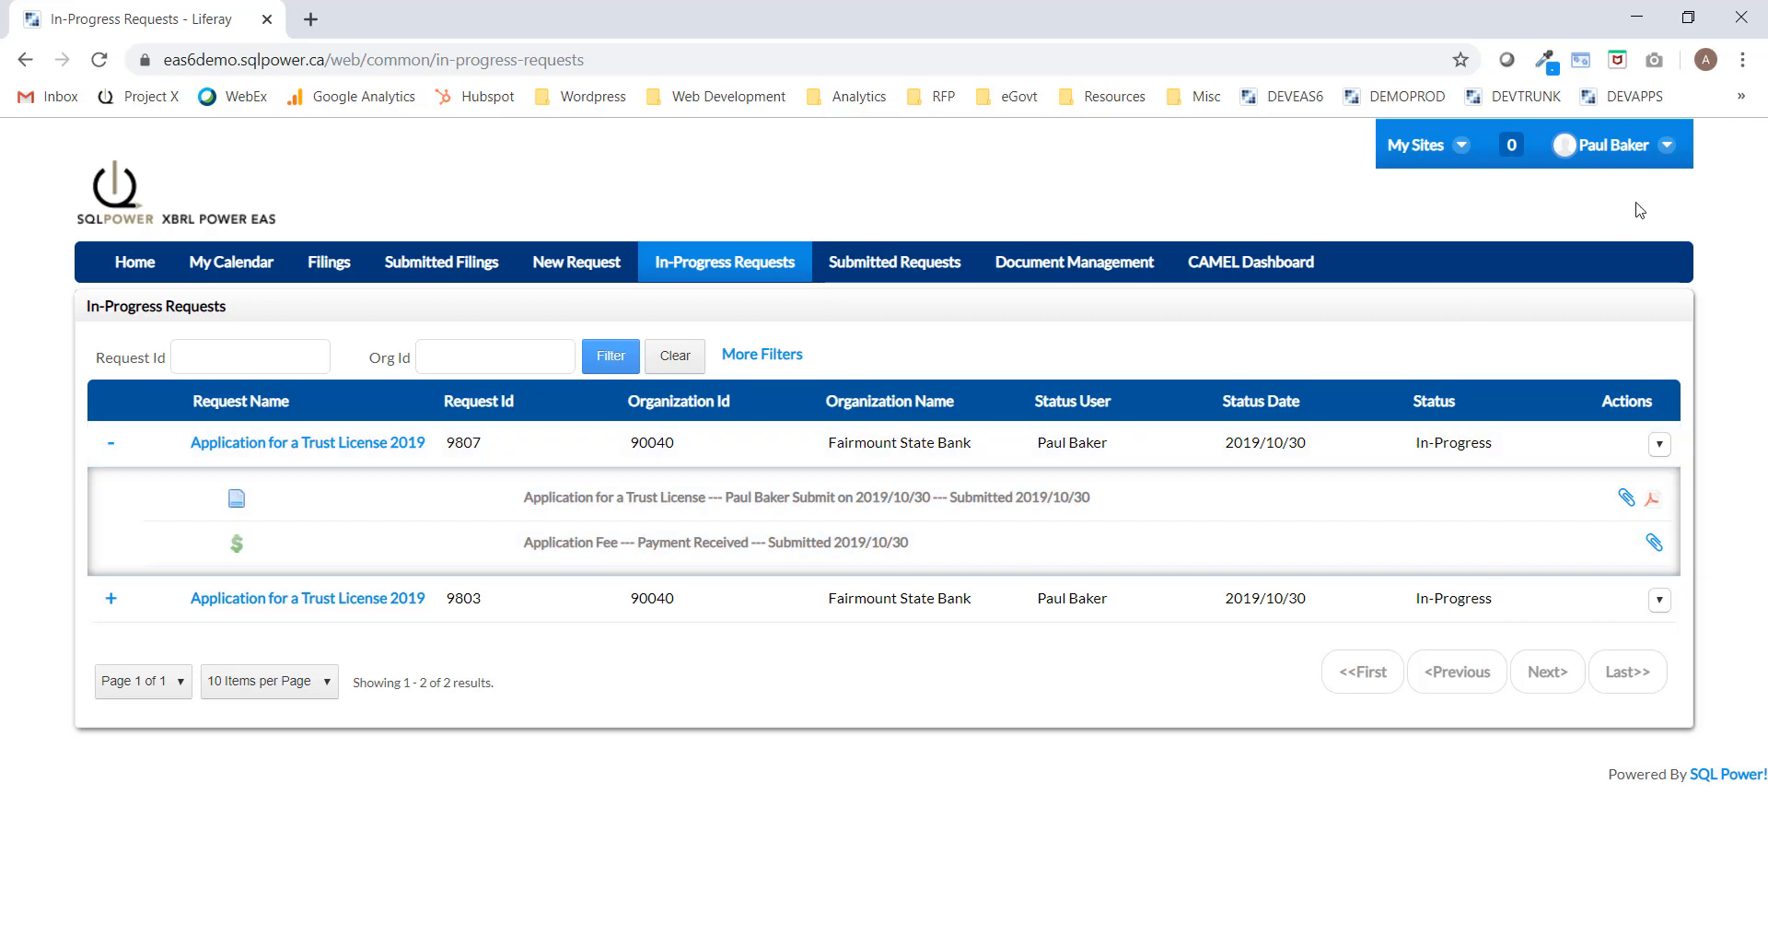
click(1674, 144)
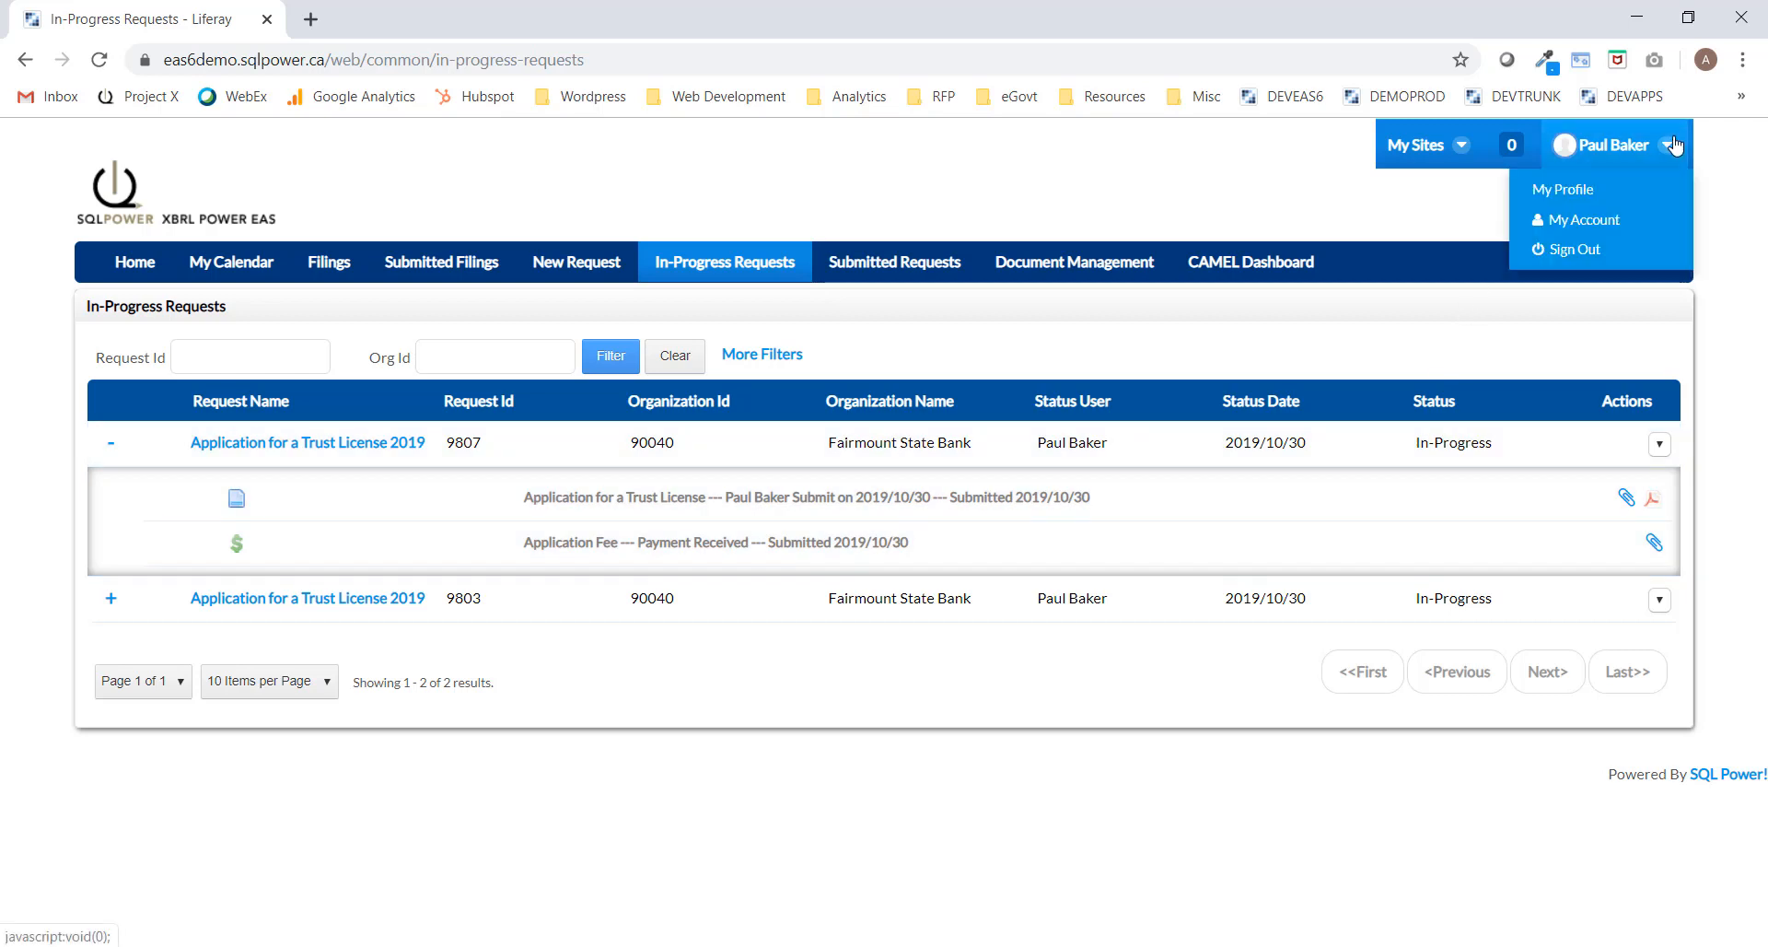
click(1586, 250)
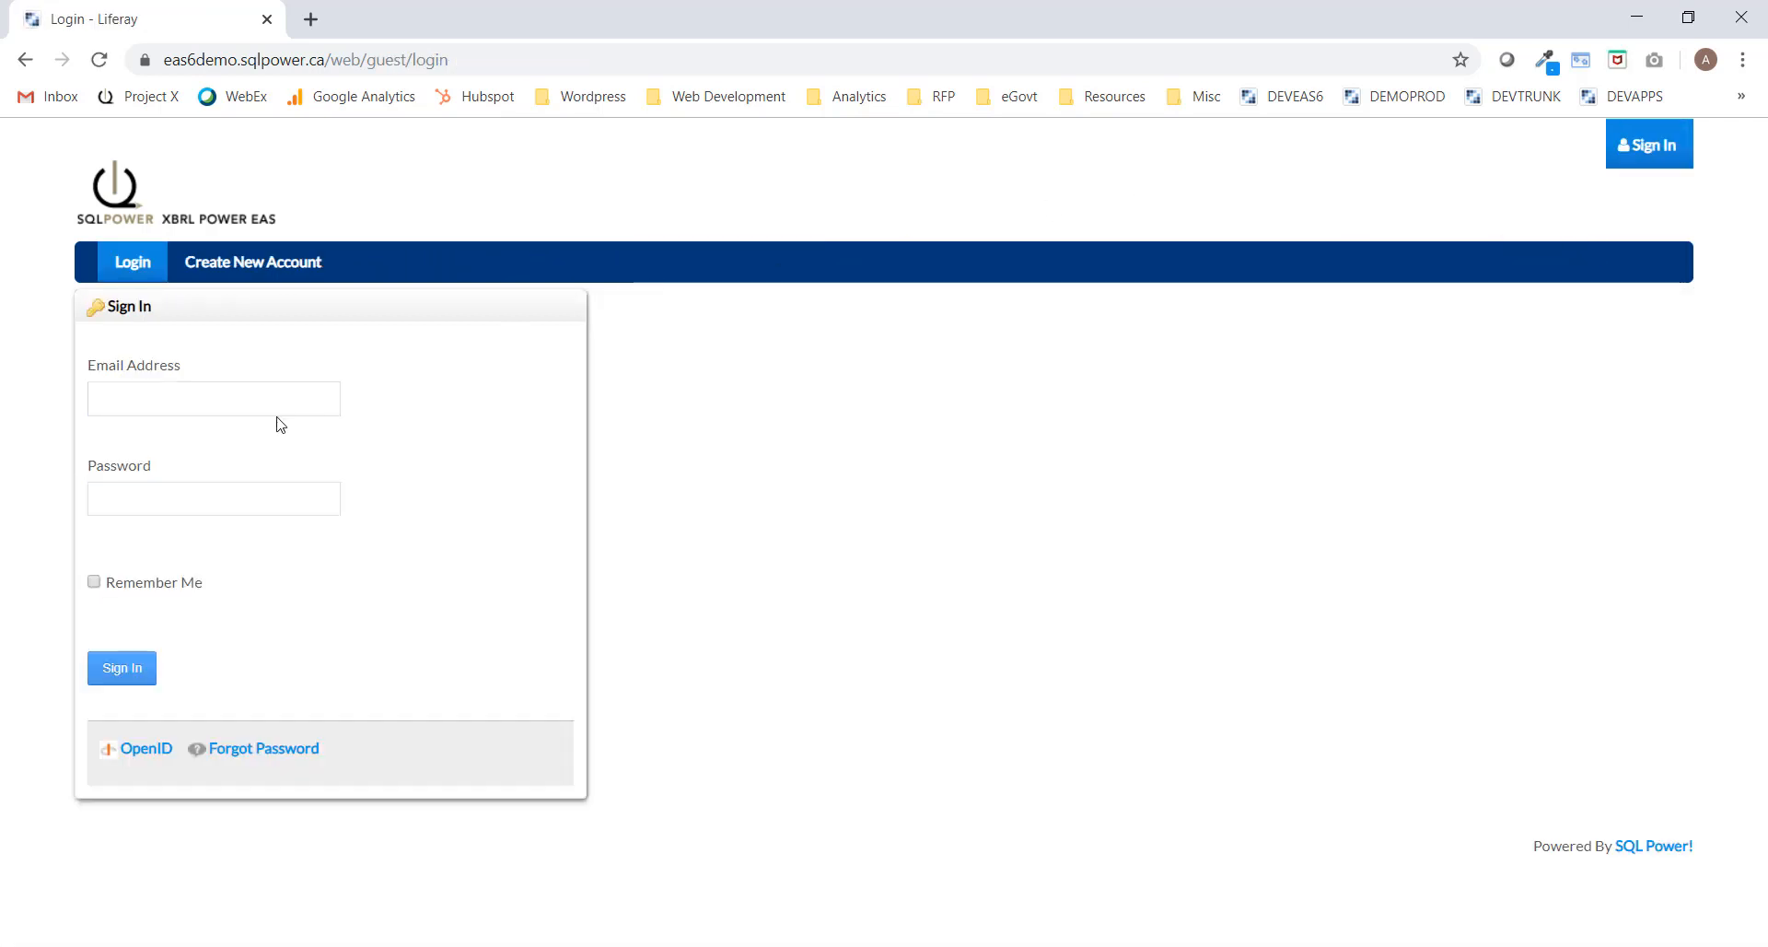
Sign in with the analyst's email address and password.
click(272, 398)
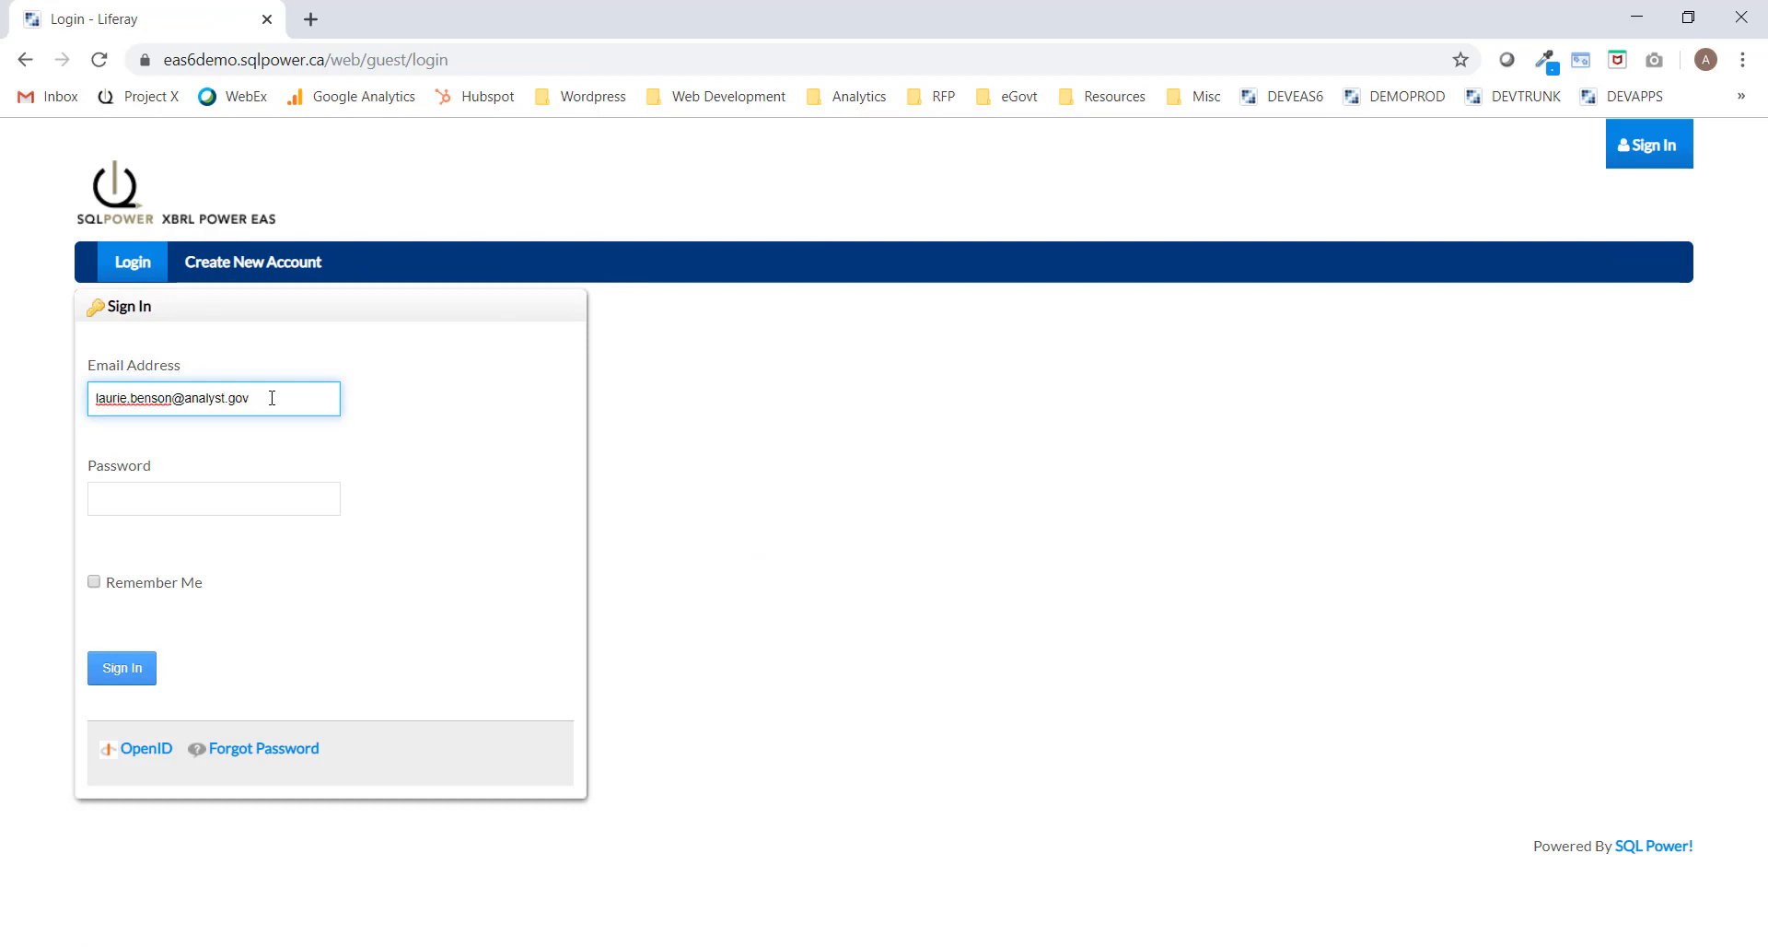
key(Tab)
text(****)
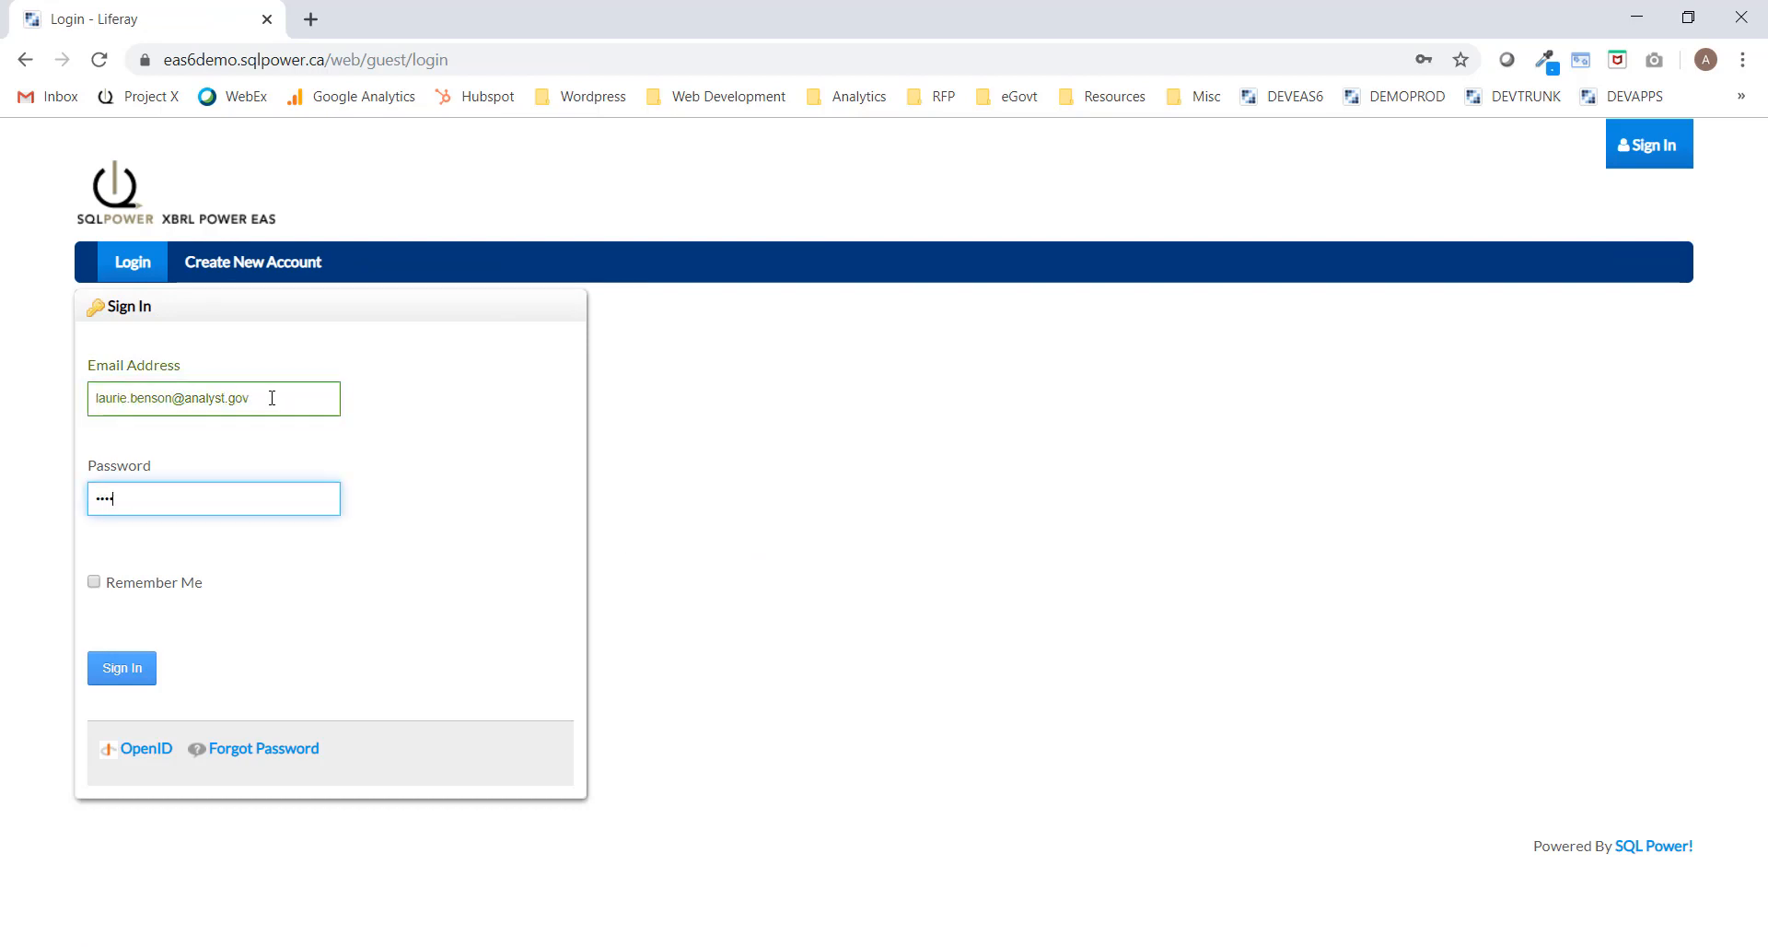
click(120, 676)
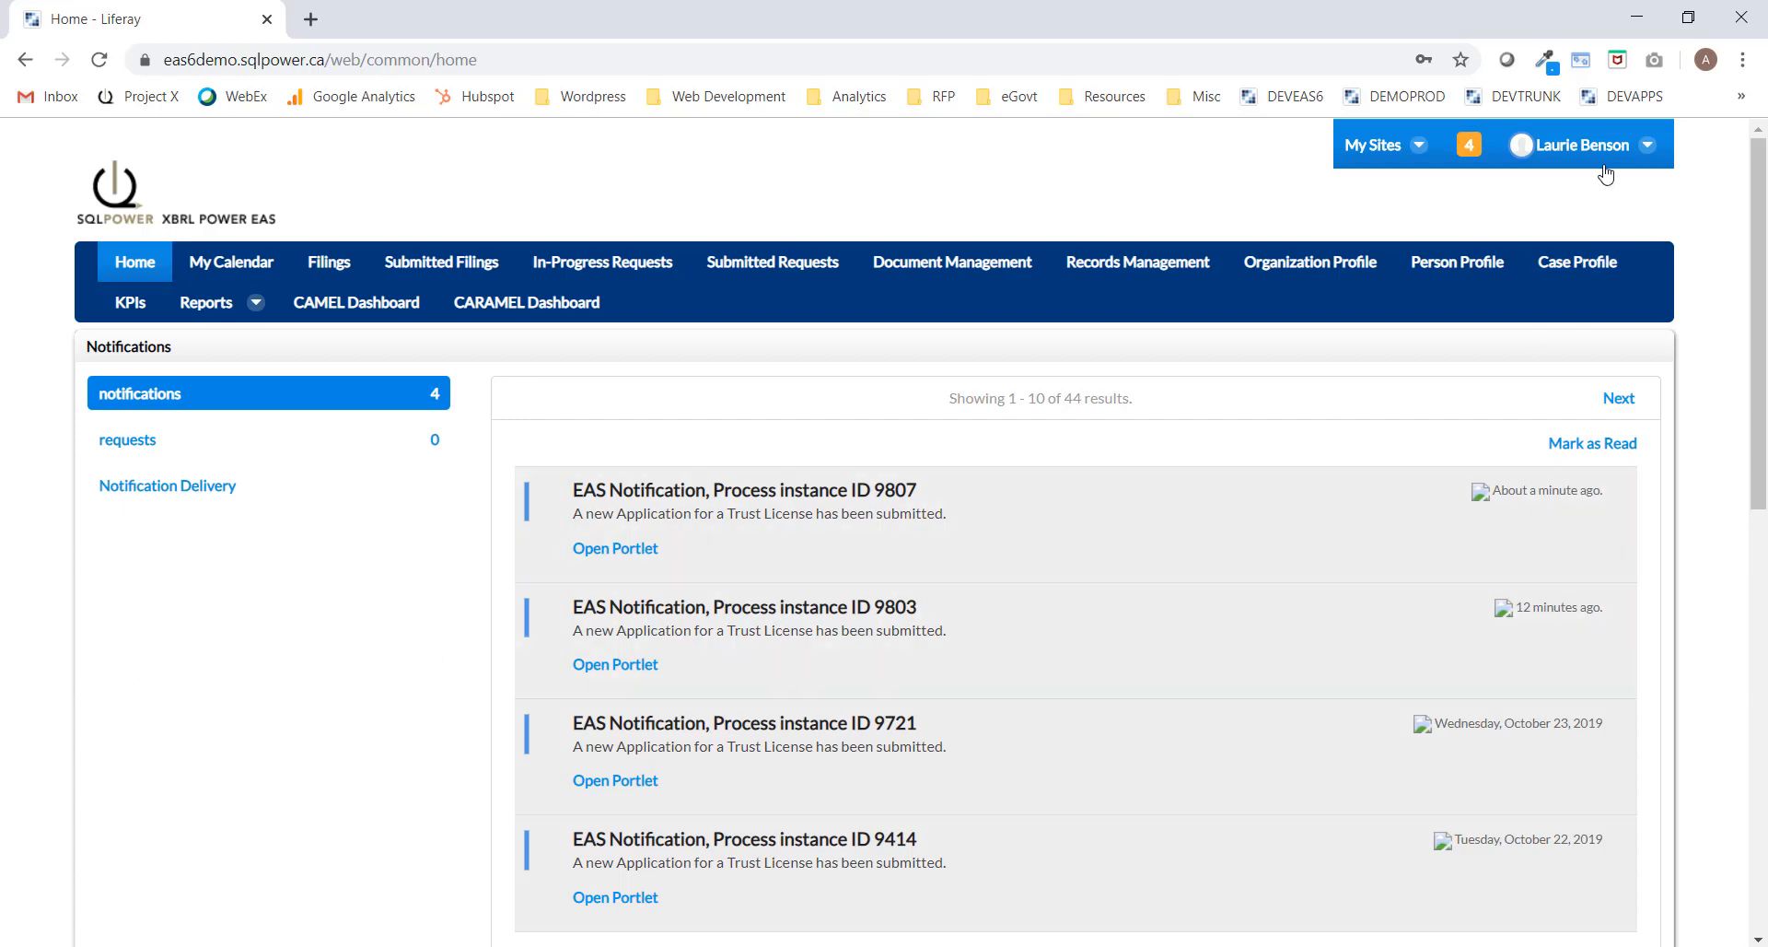
Mark the unread notifications as read and dismiss the notifications list.
click(1465, 147)
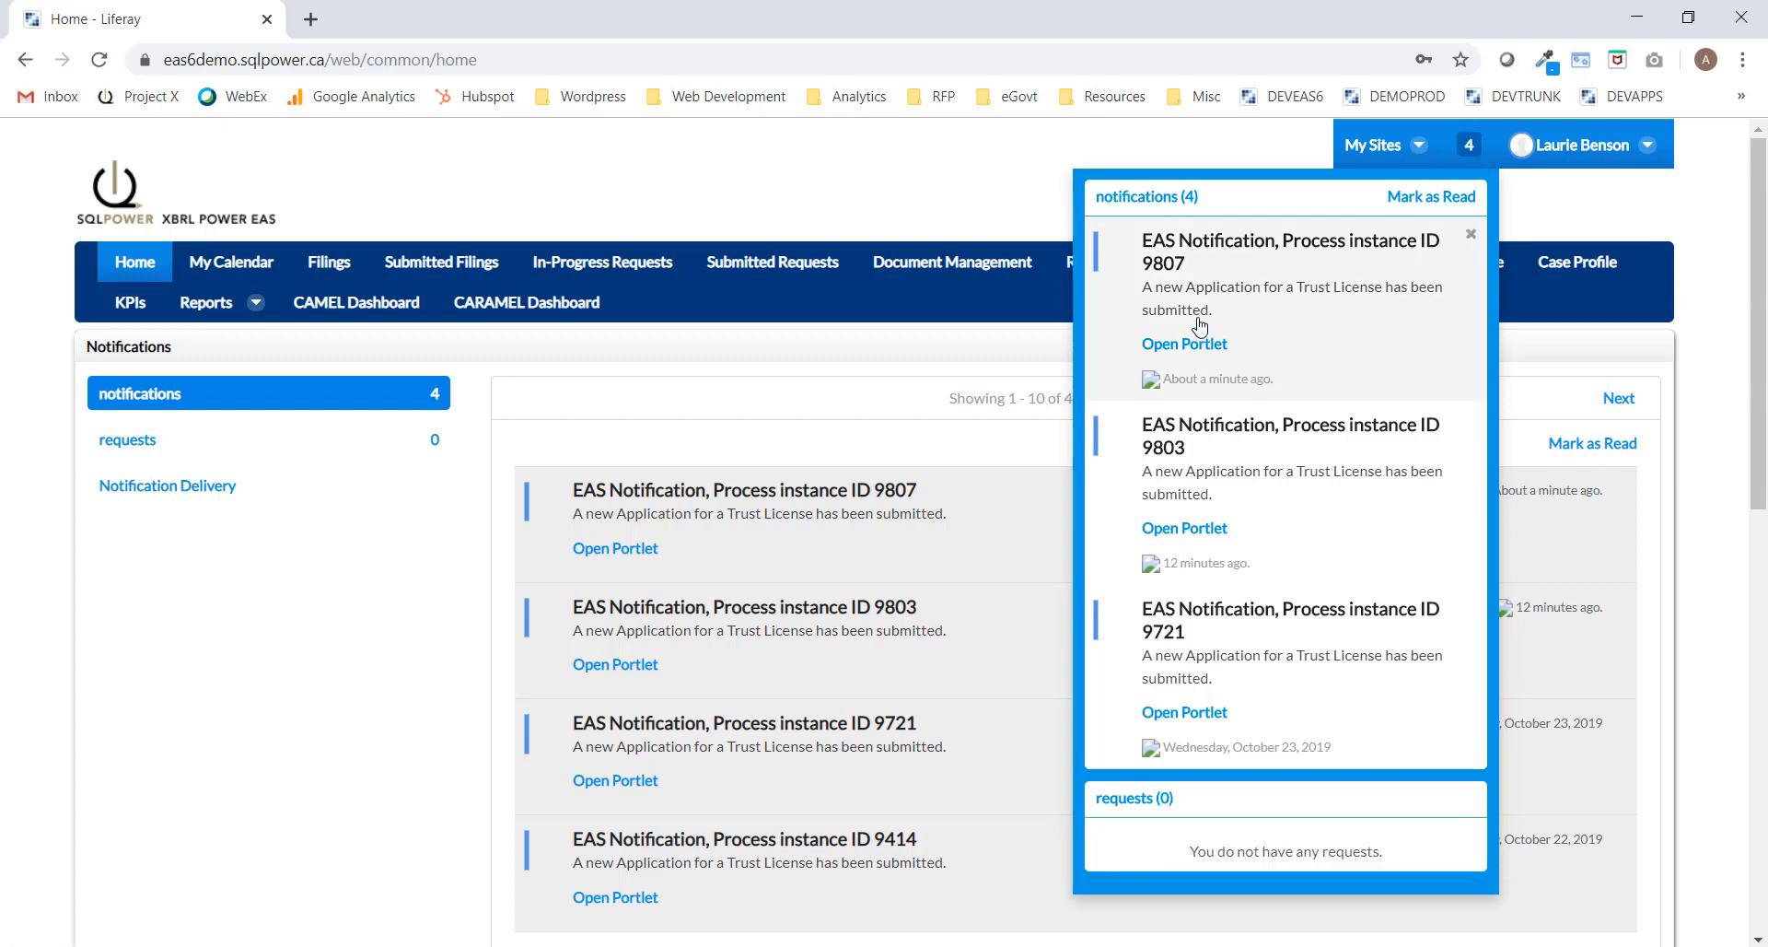
click(1451, 198)
click(1545, 206)
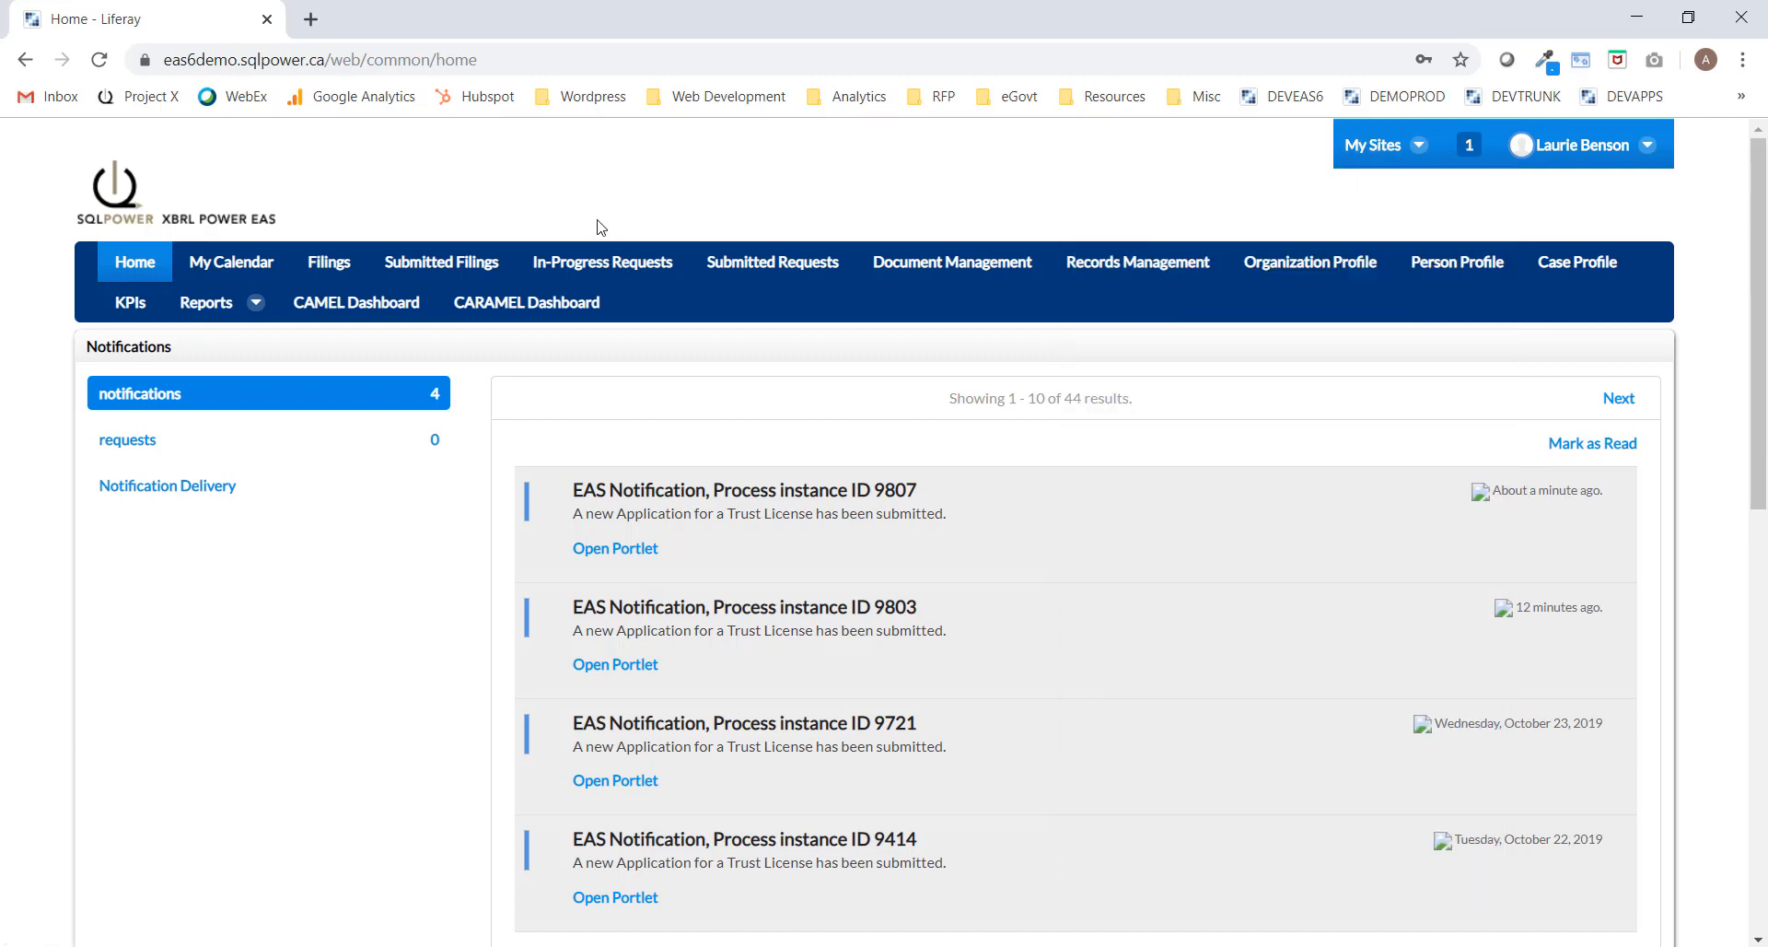
Check request 9807's review step and its trust licence application, then close Application Information.
click(609, 268)
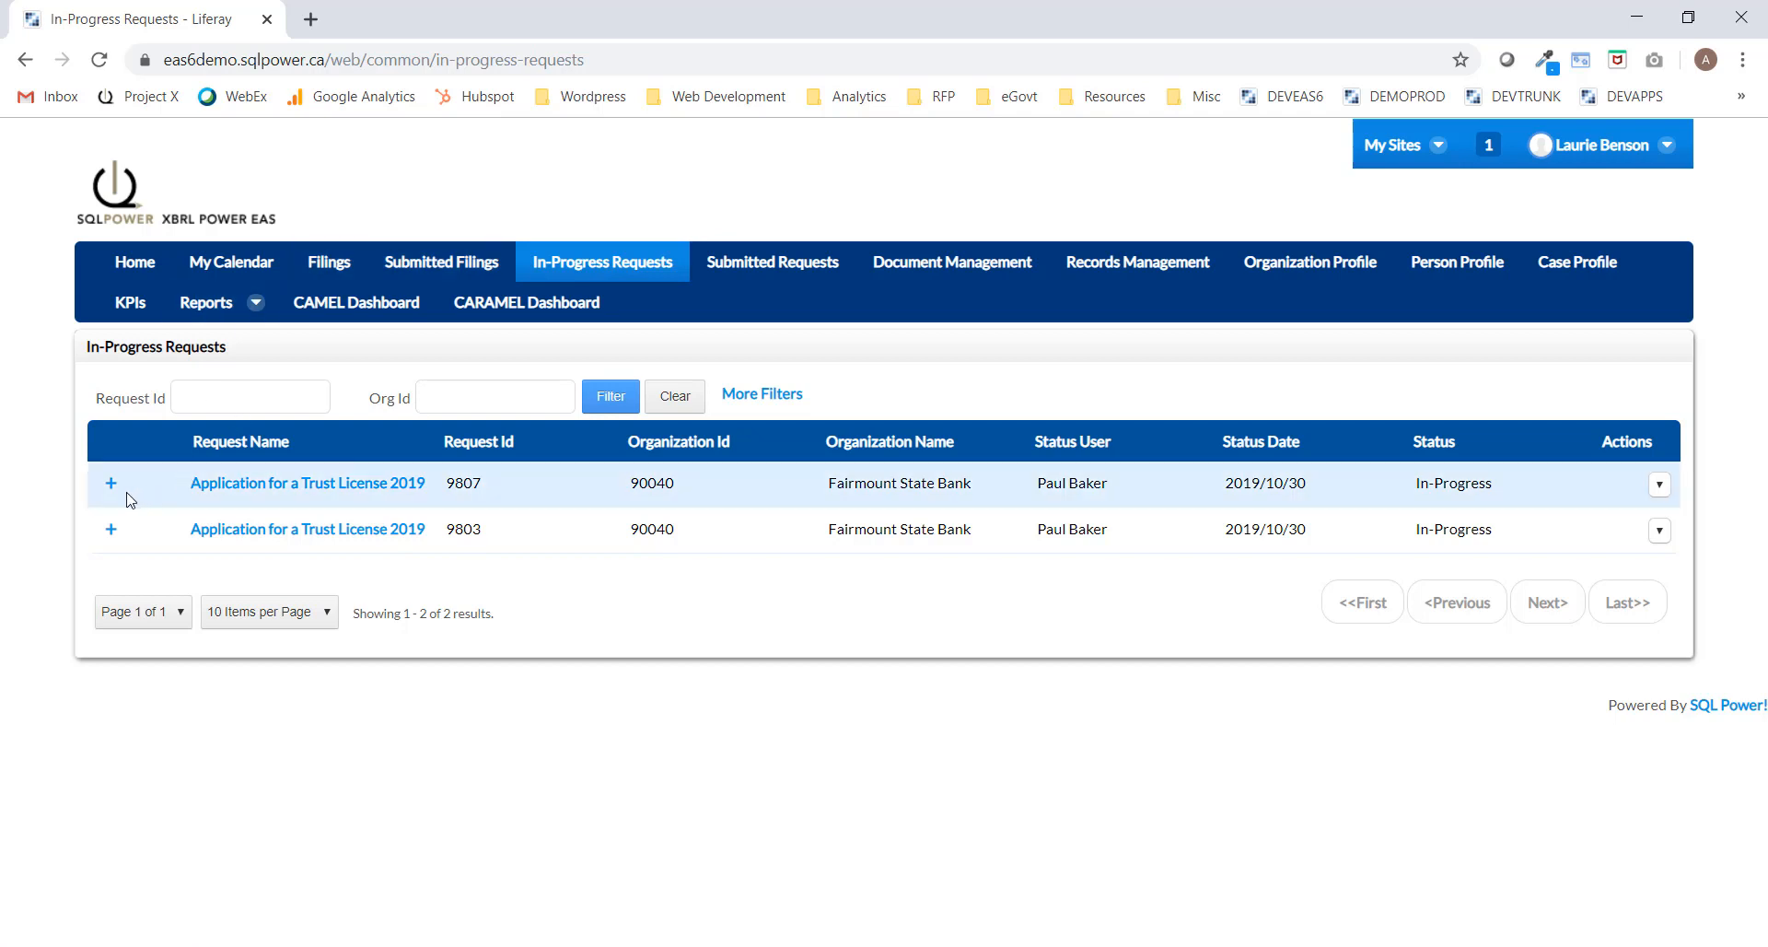
click(110, 484)
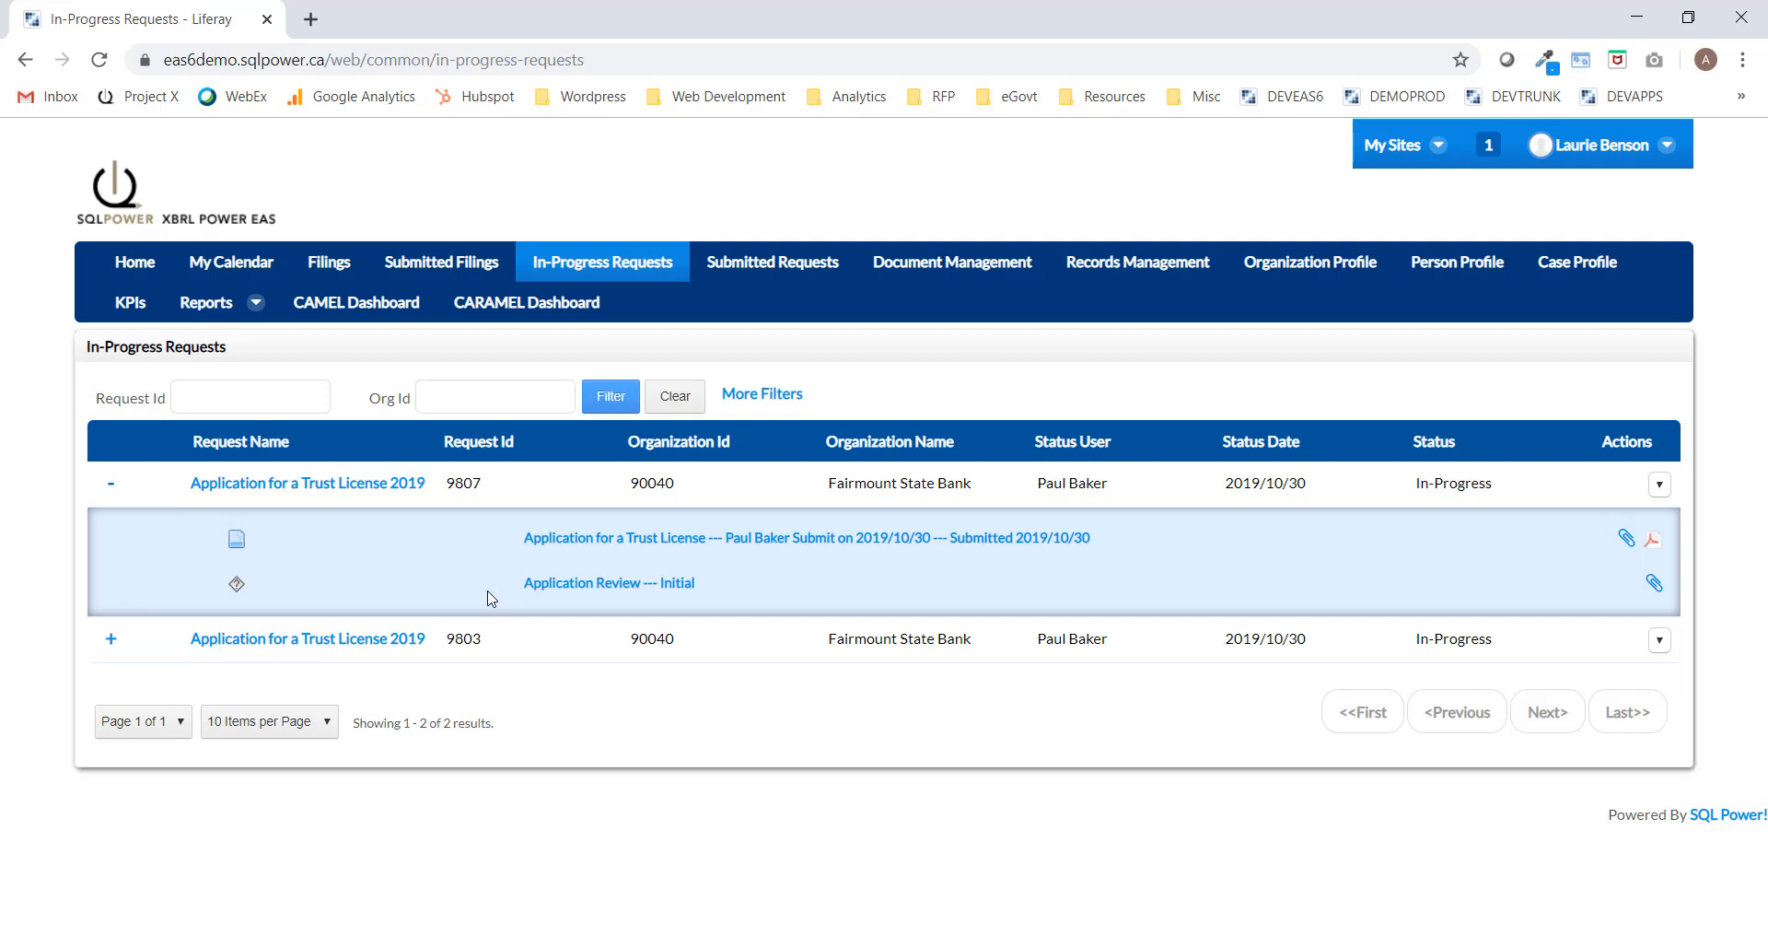
click(665, 541)
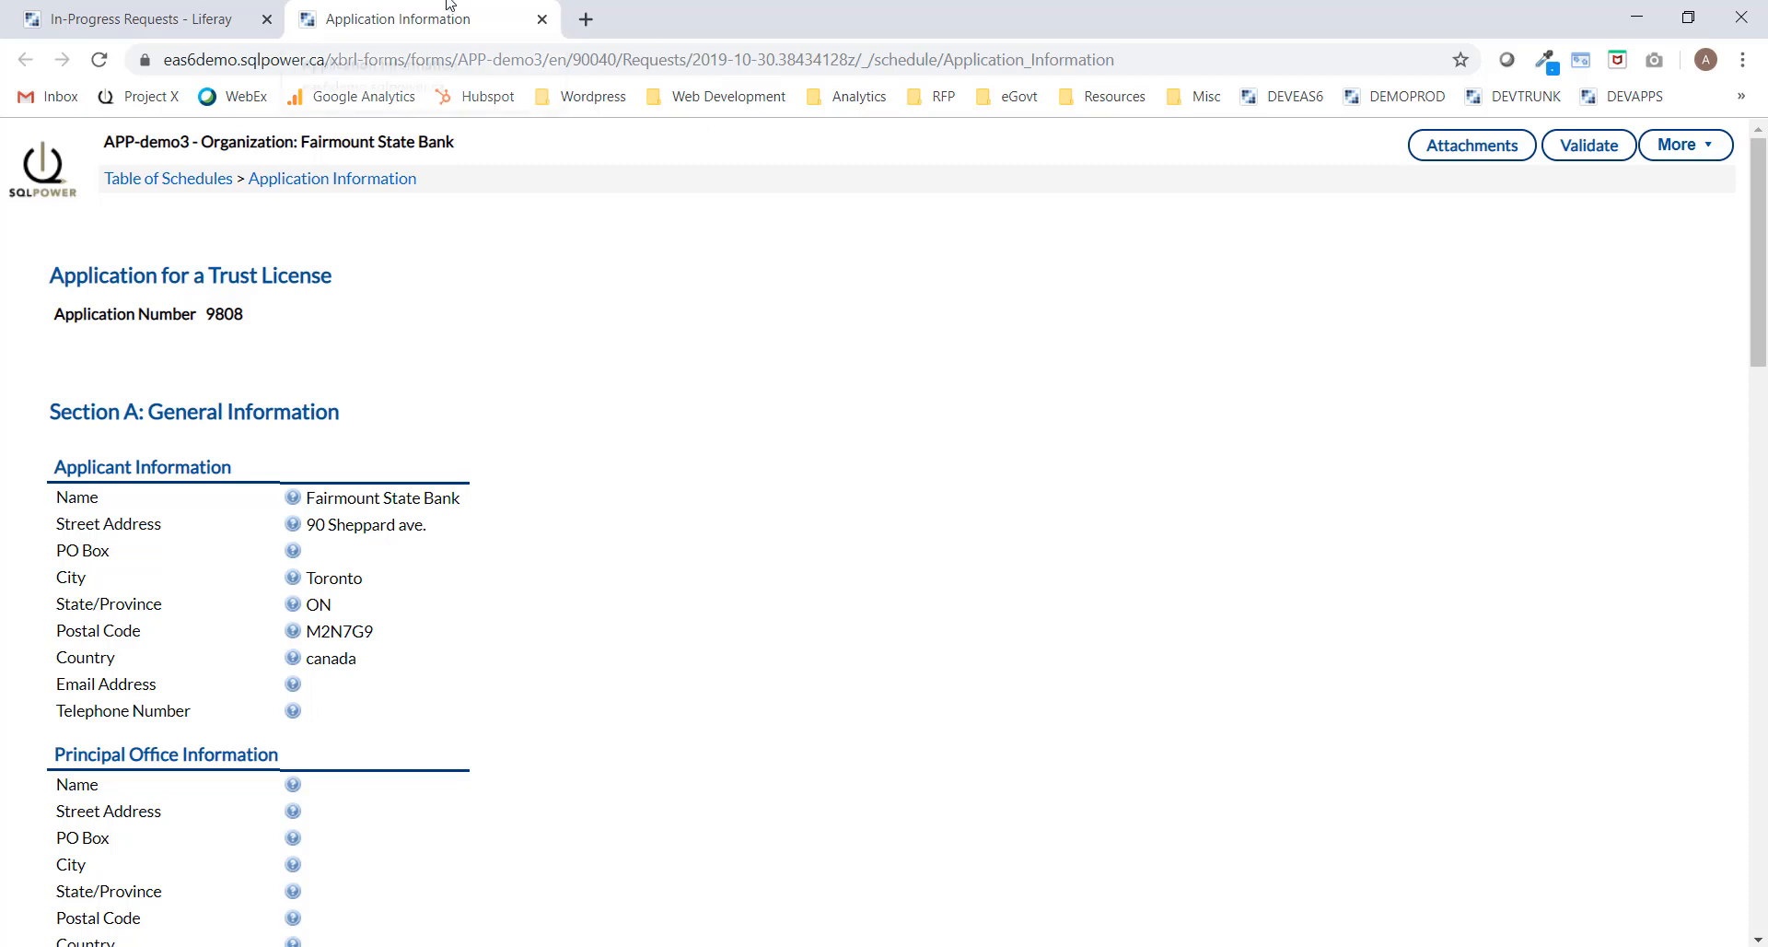
click(187, 15)
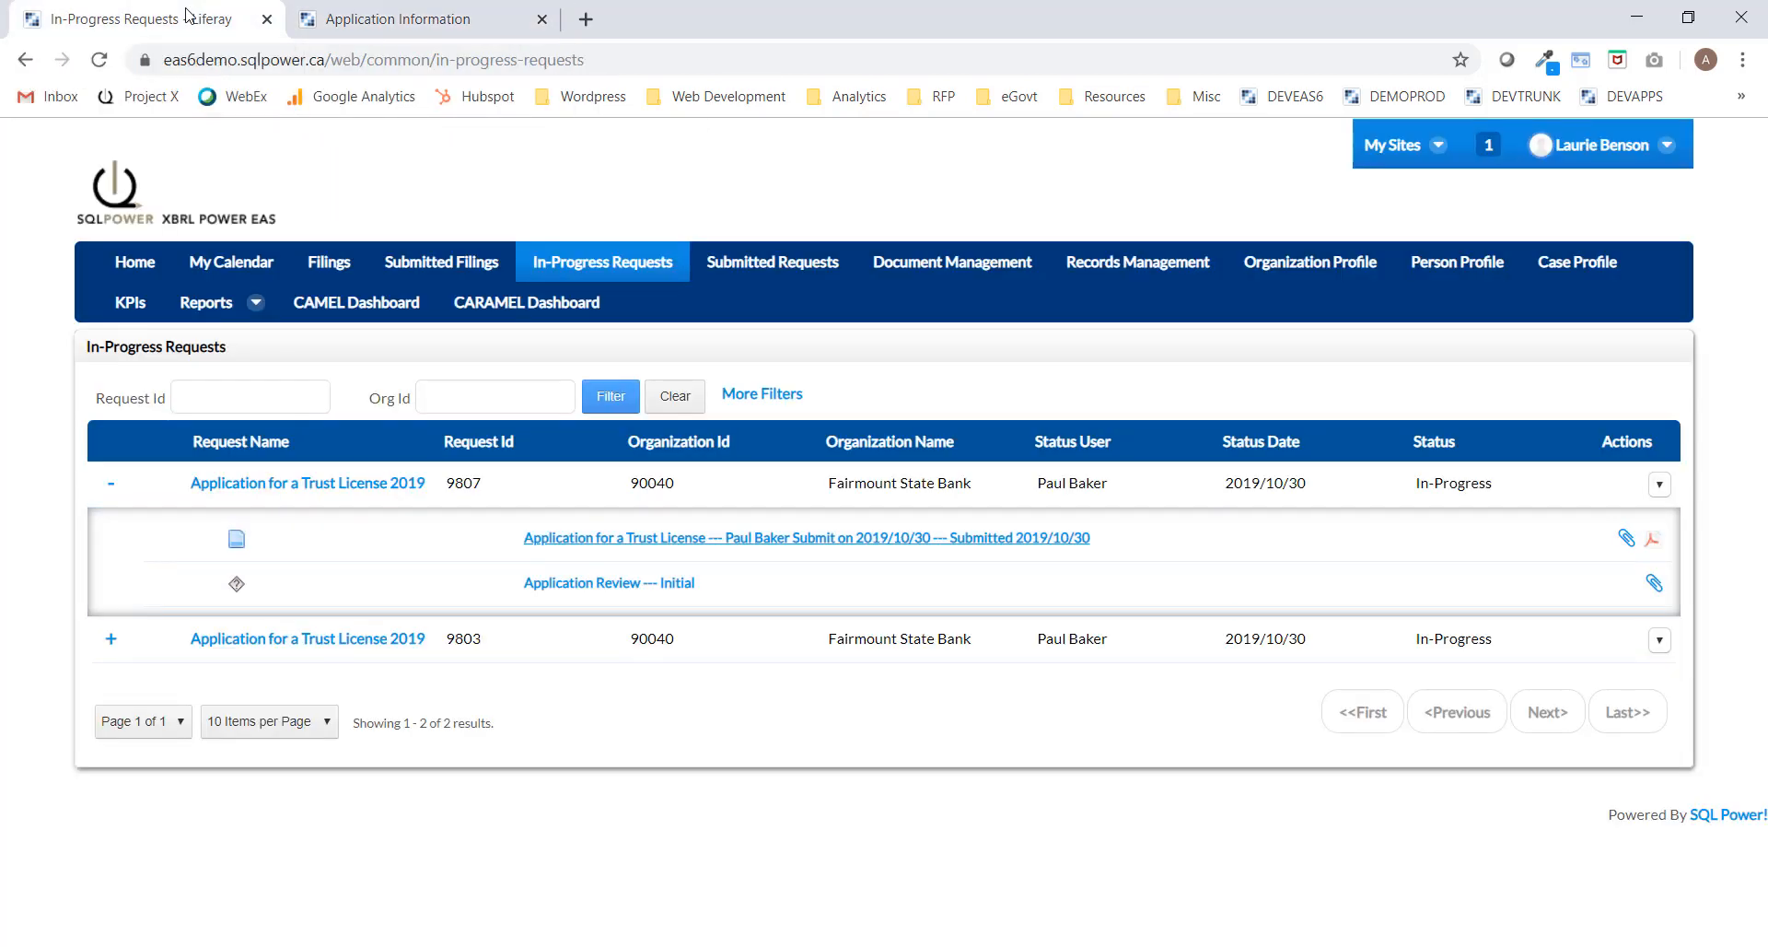
click(543, 18)
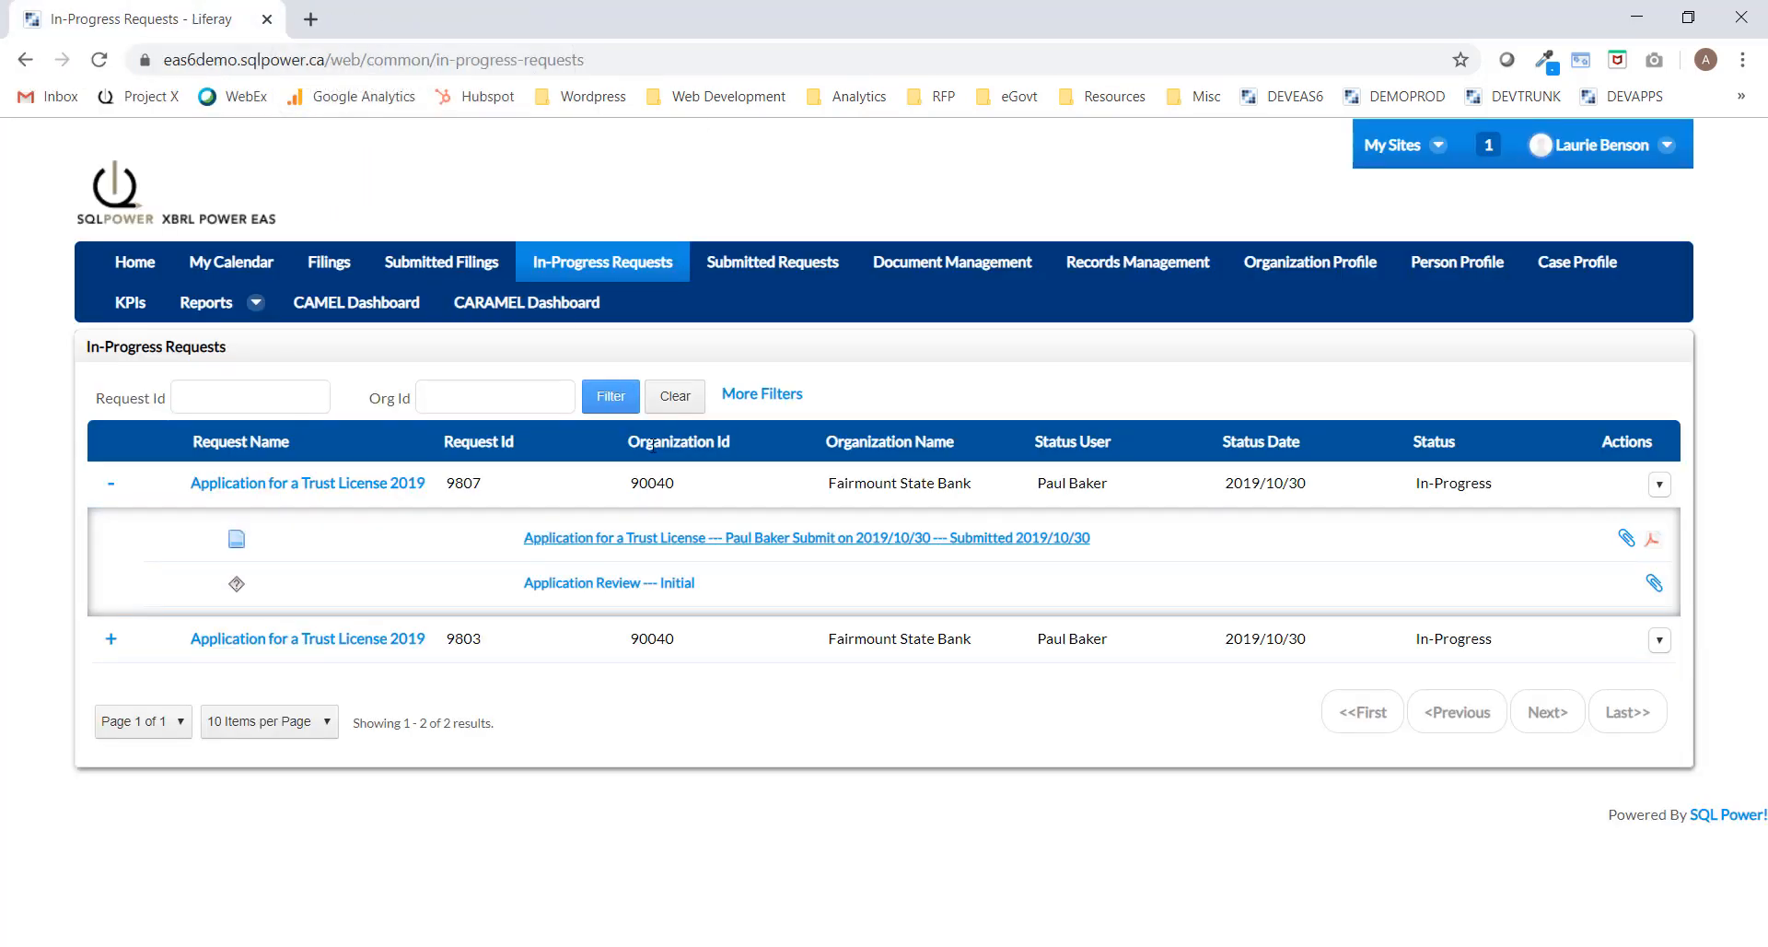
Approve and confirm the Application Review — Initial task for trust licence request 9807.
click(597, 587)
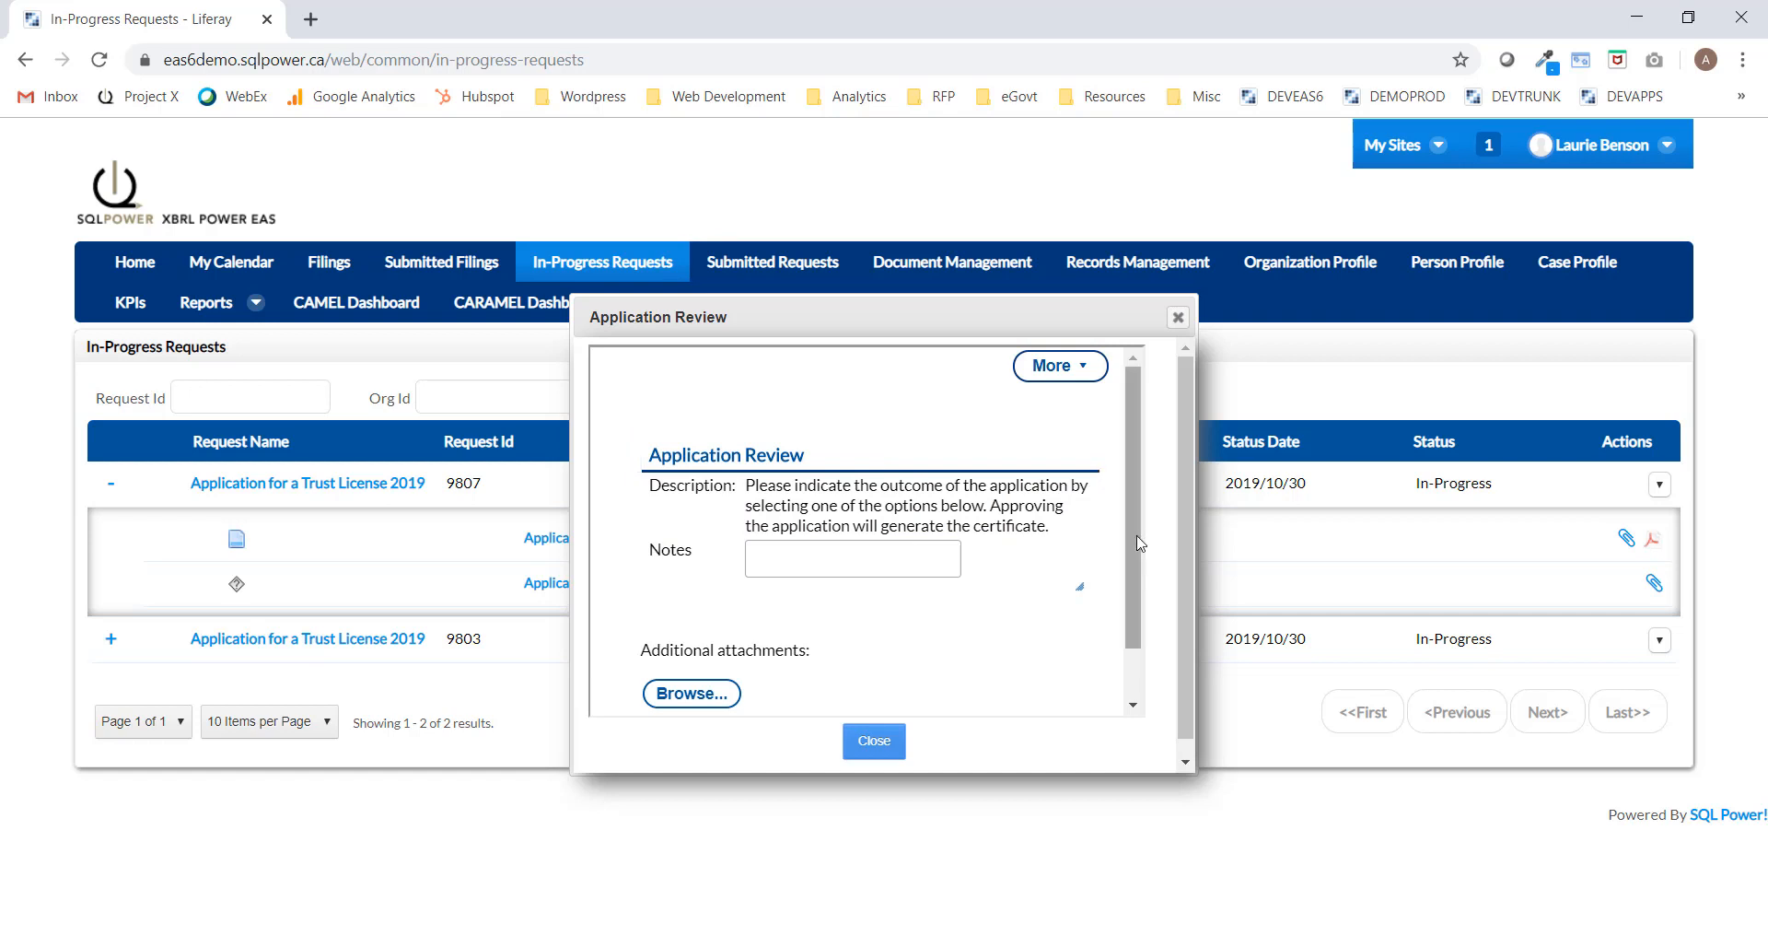
scroll(874, 599, down, 2)
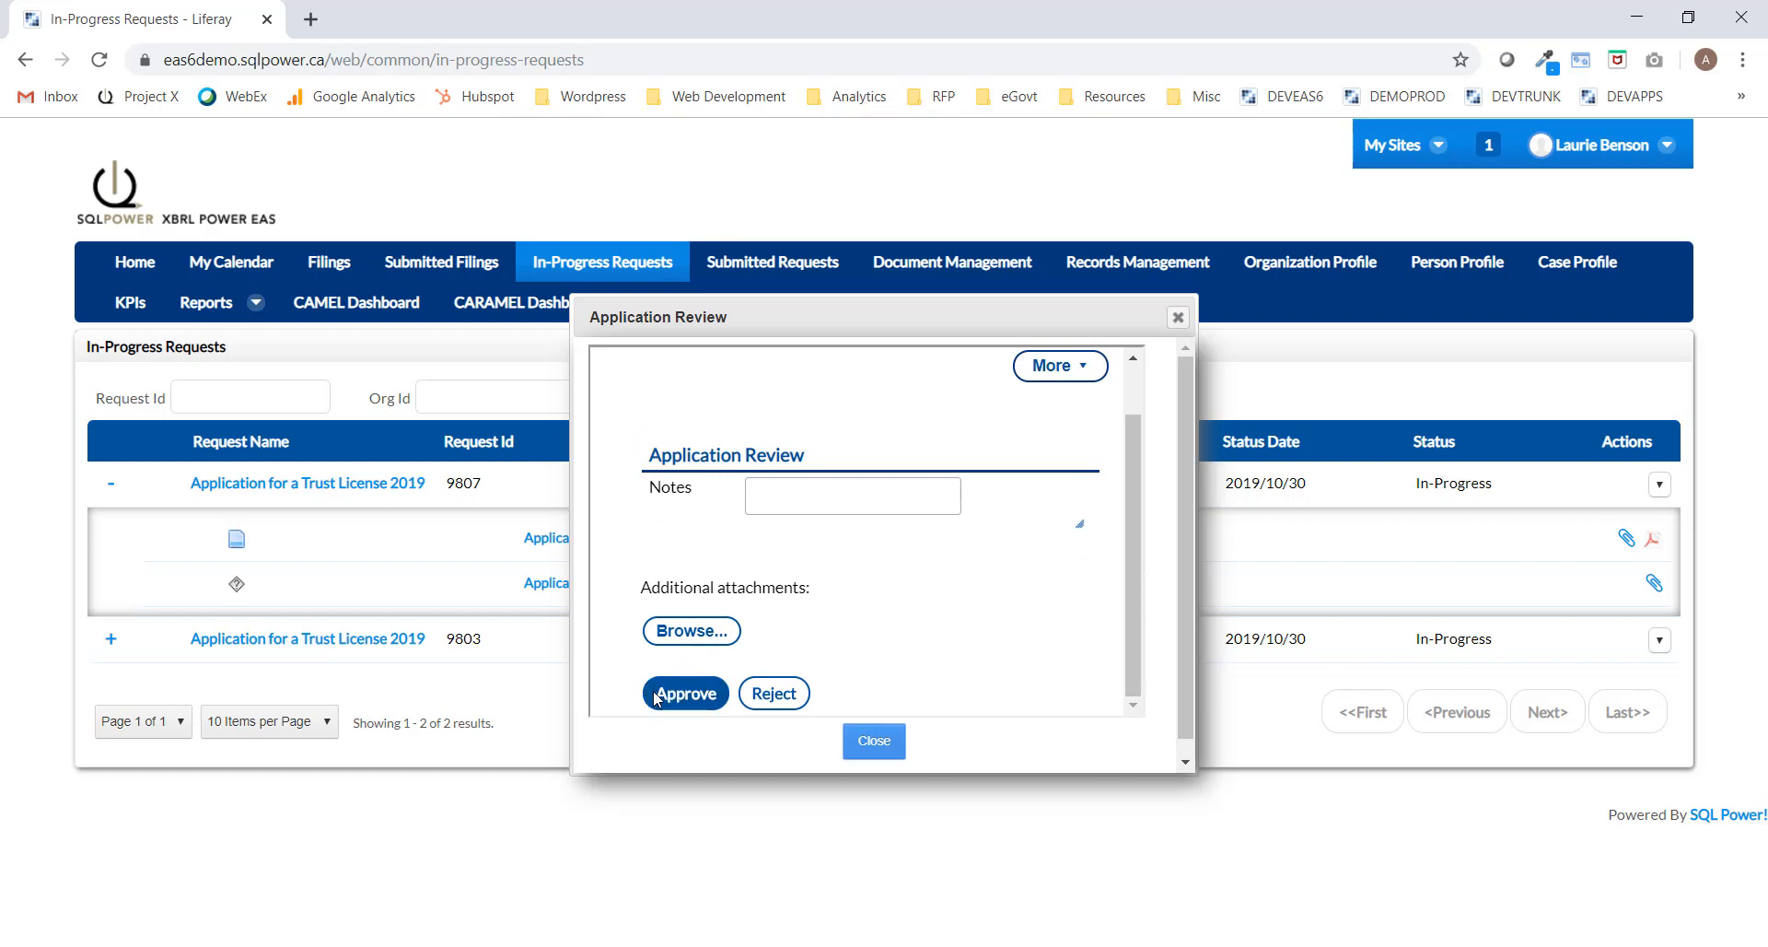
click(689, 696)
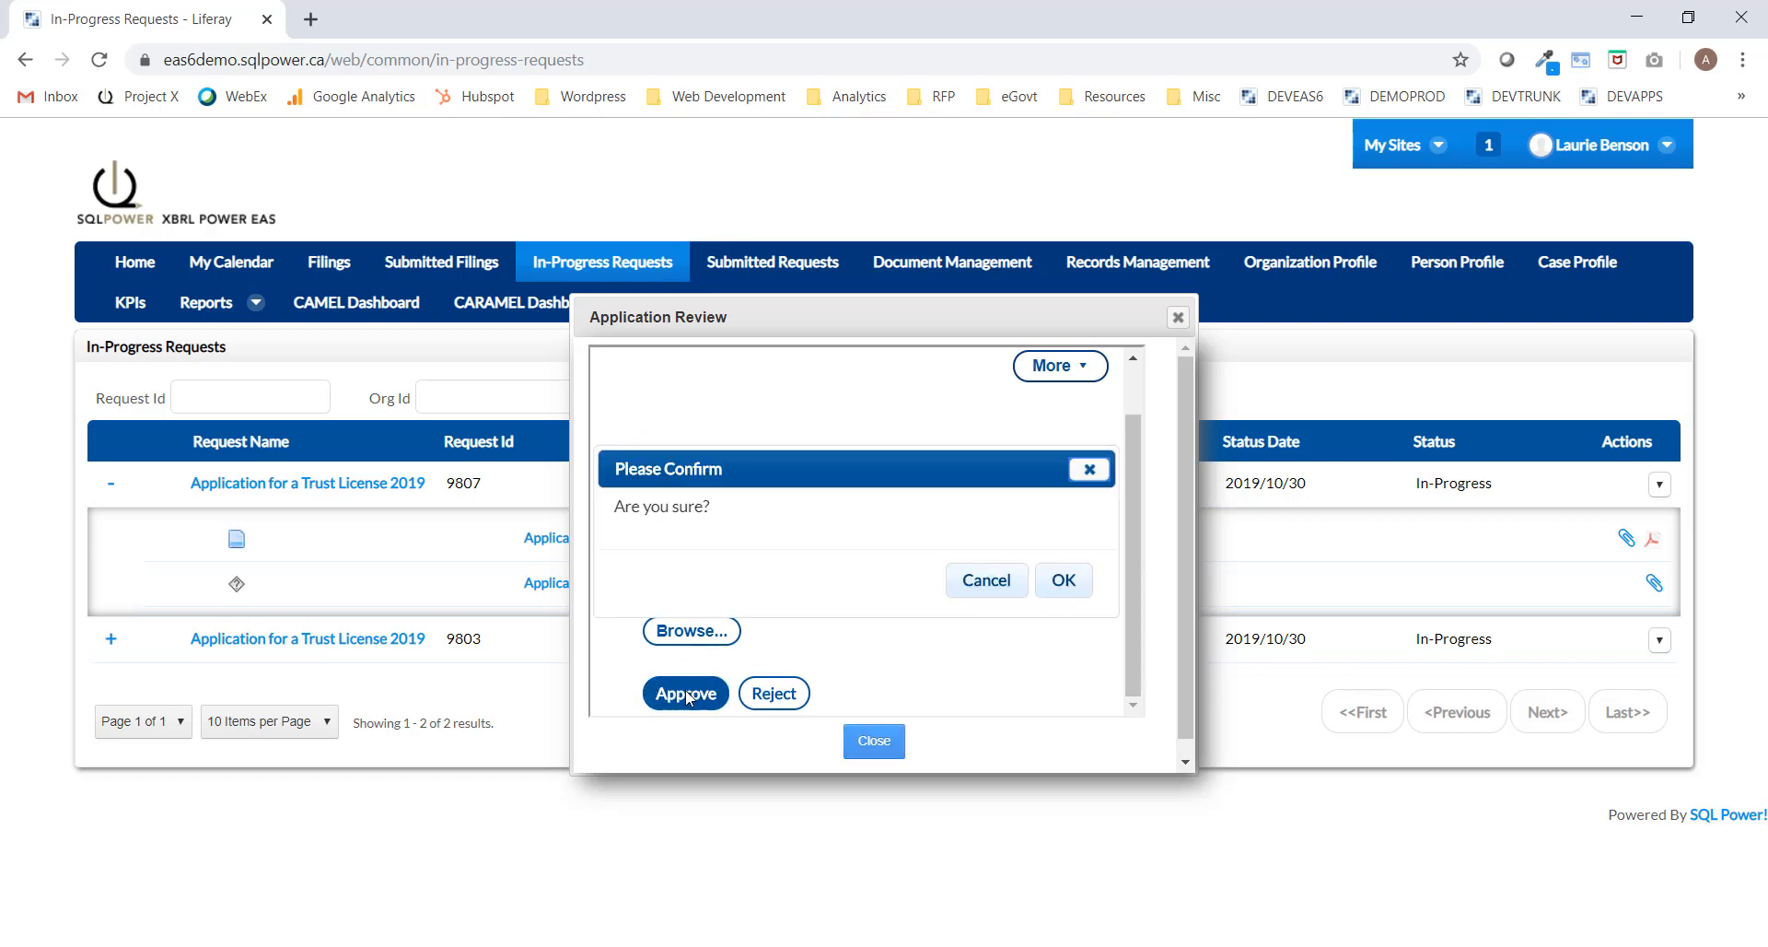
click(1070, 586)
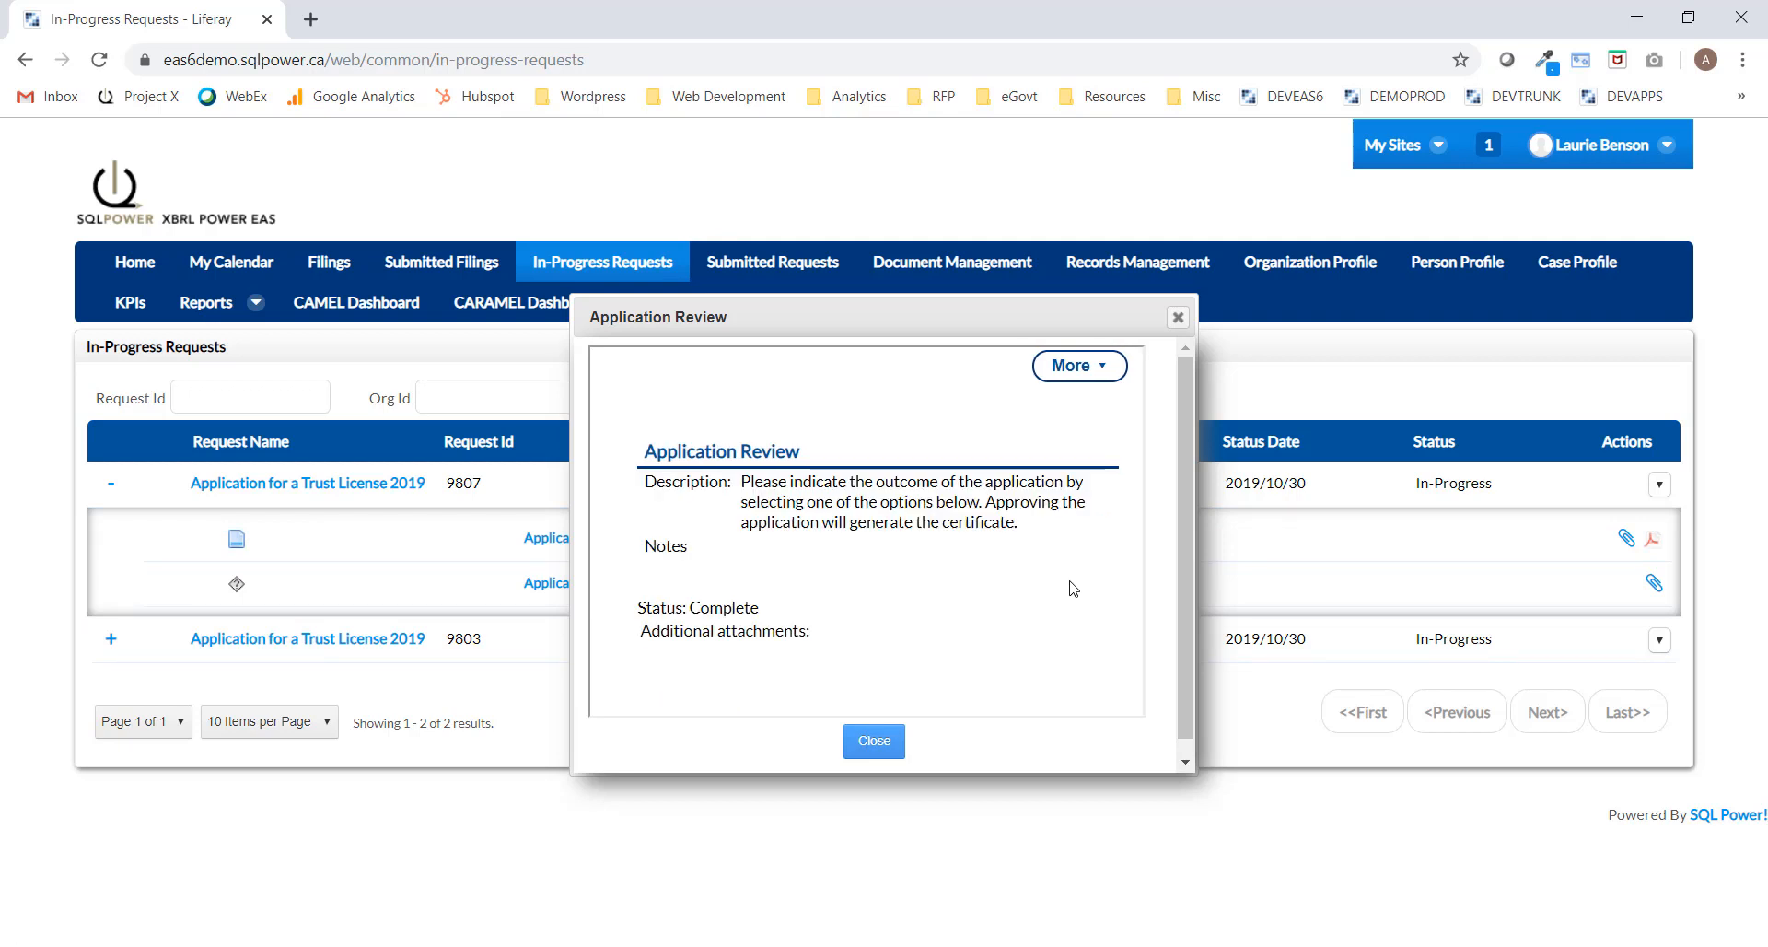
click(1177, 317)
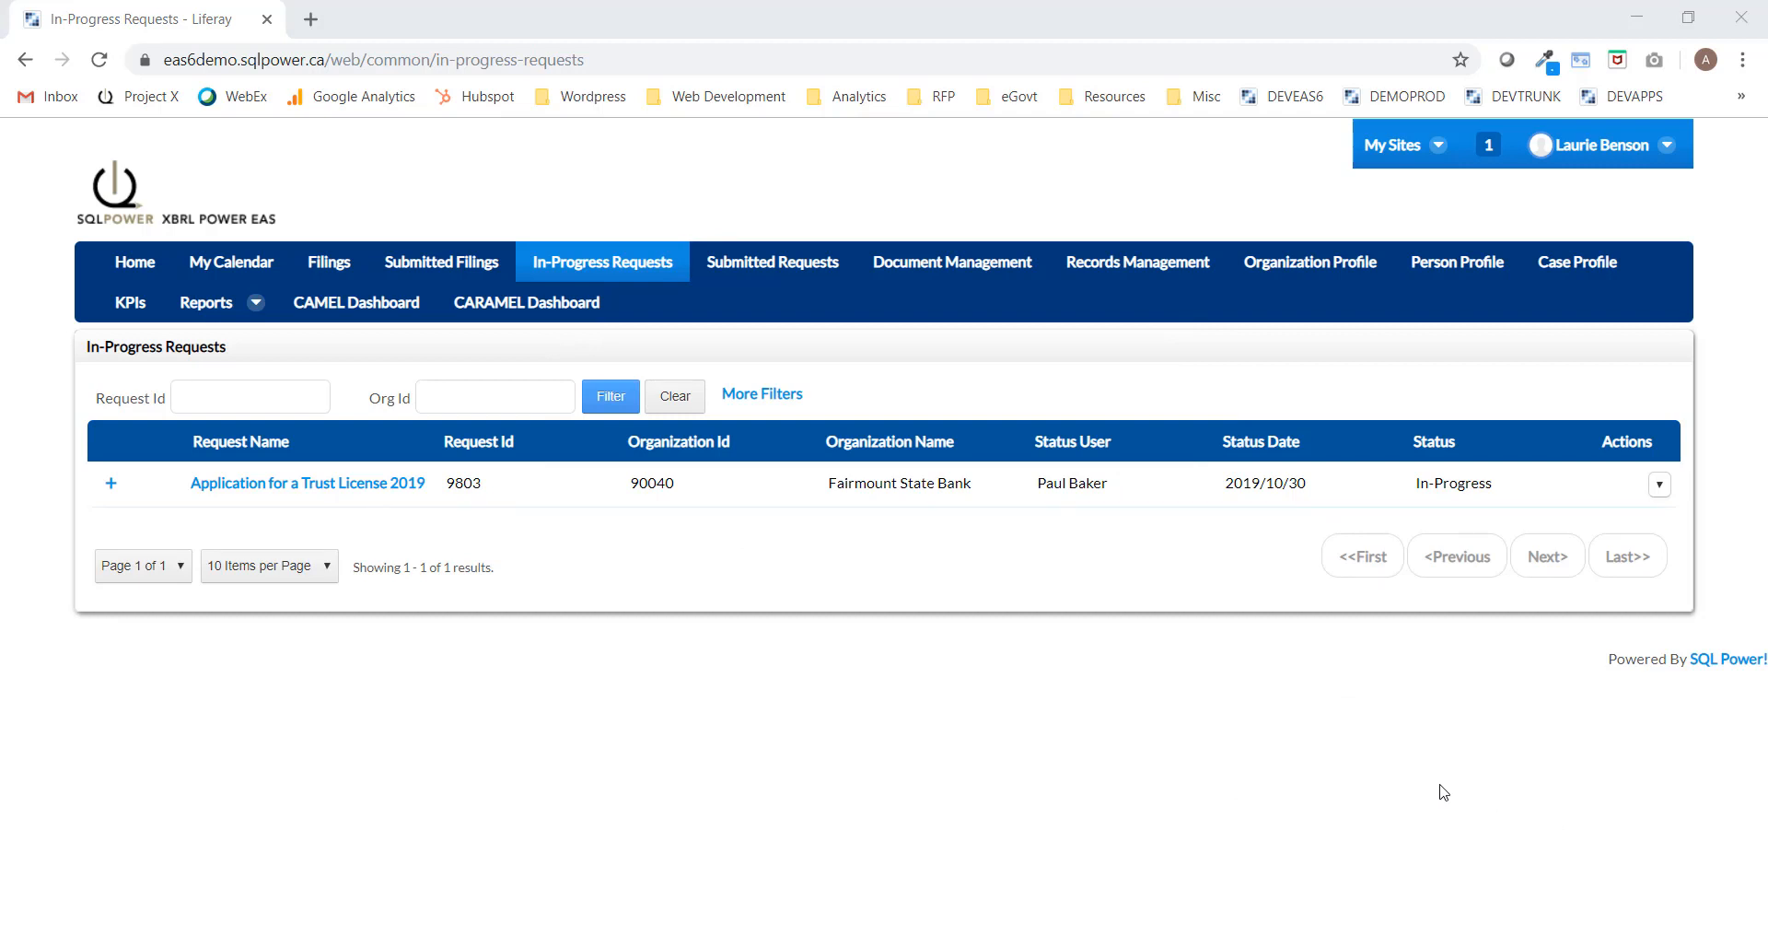
Open the Certificate.pdf issued for request 9807 from Submitted Requests.
click(779, 268)
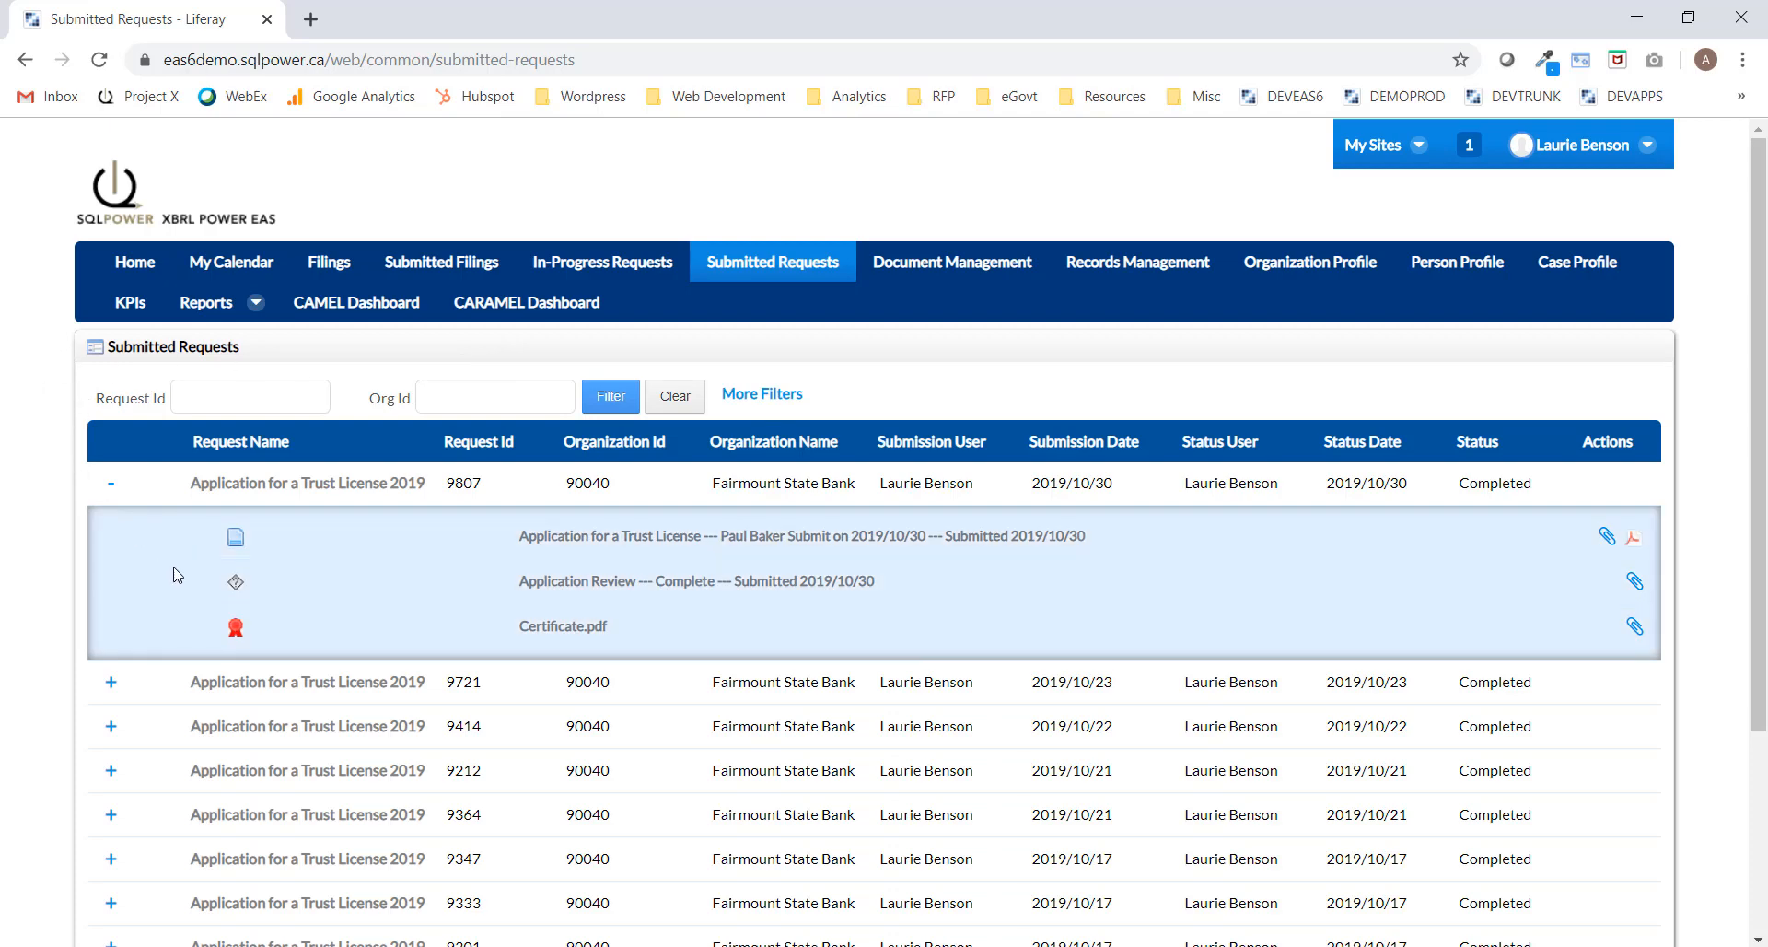
click(563, 628)
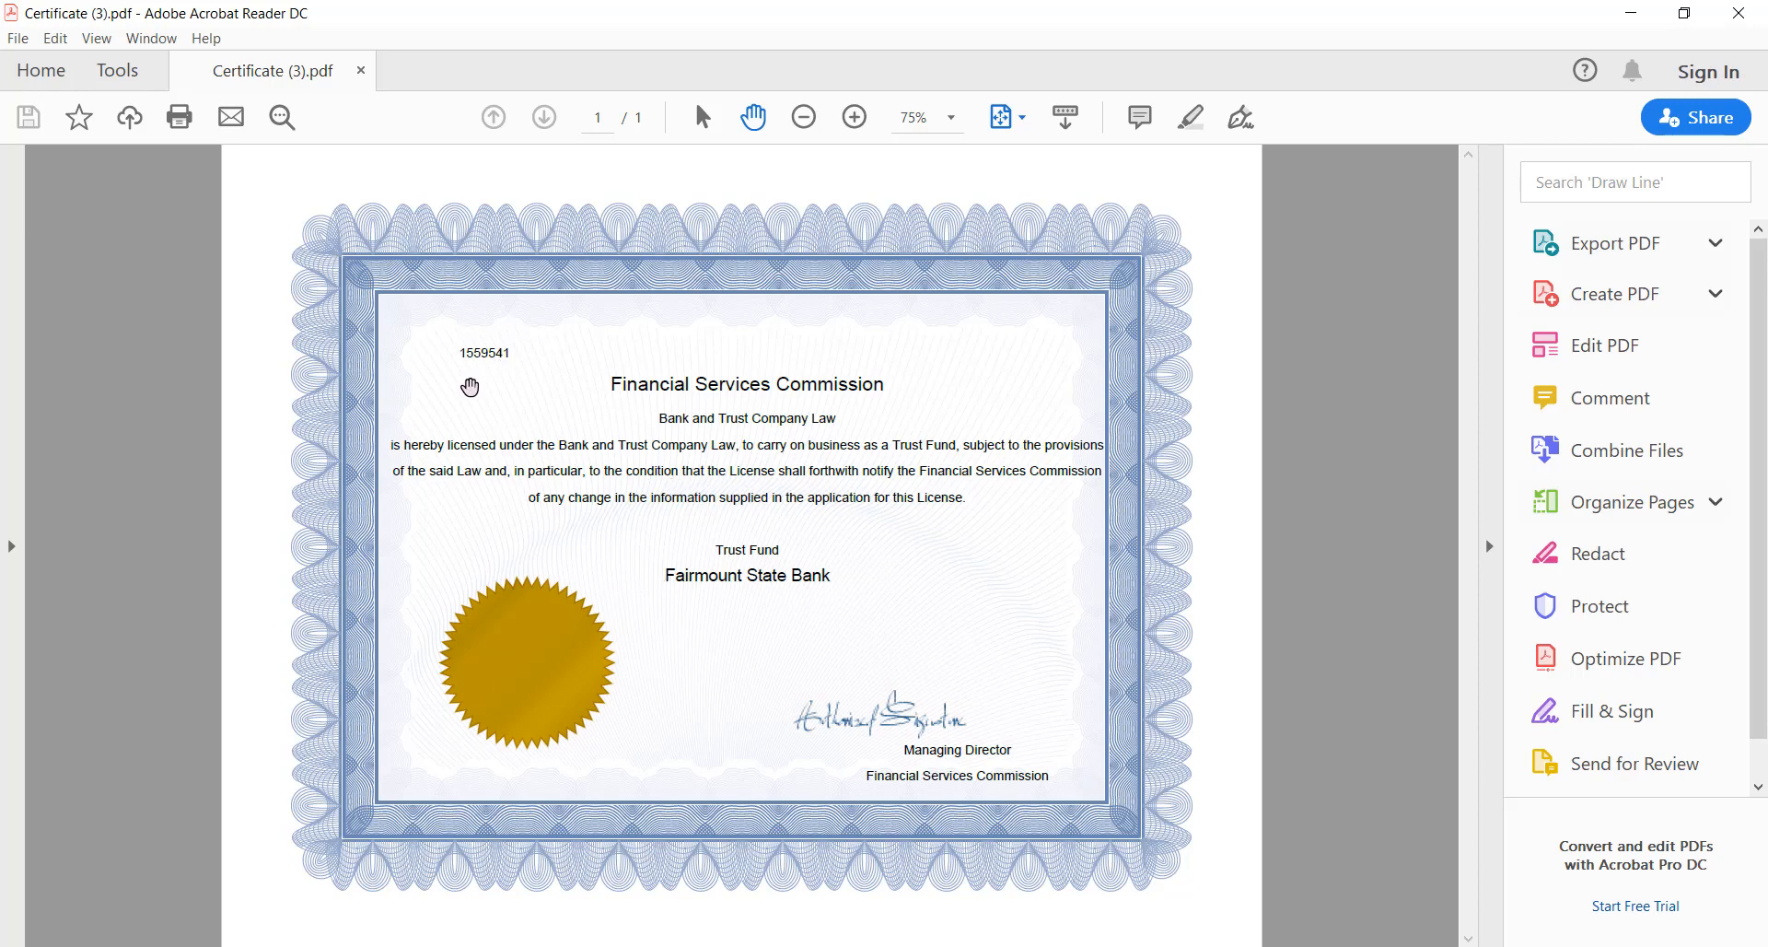
Close Acrobat Reader after viewing the Fairmount State Bank trust licence certificate.
click(1739, 13)
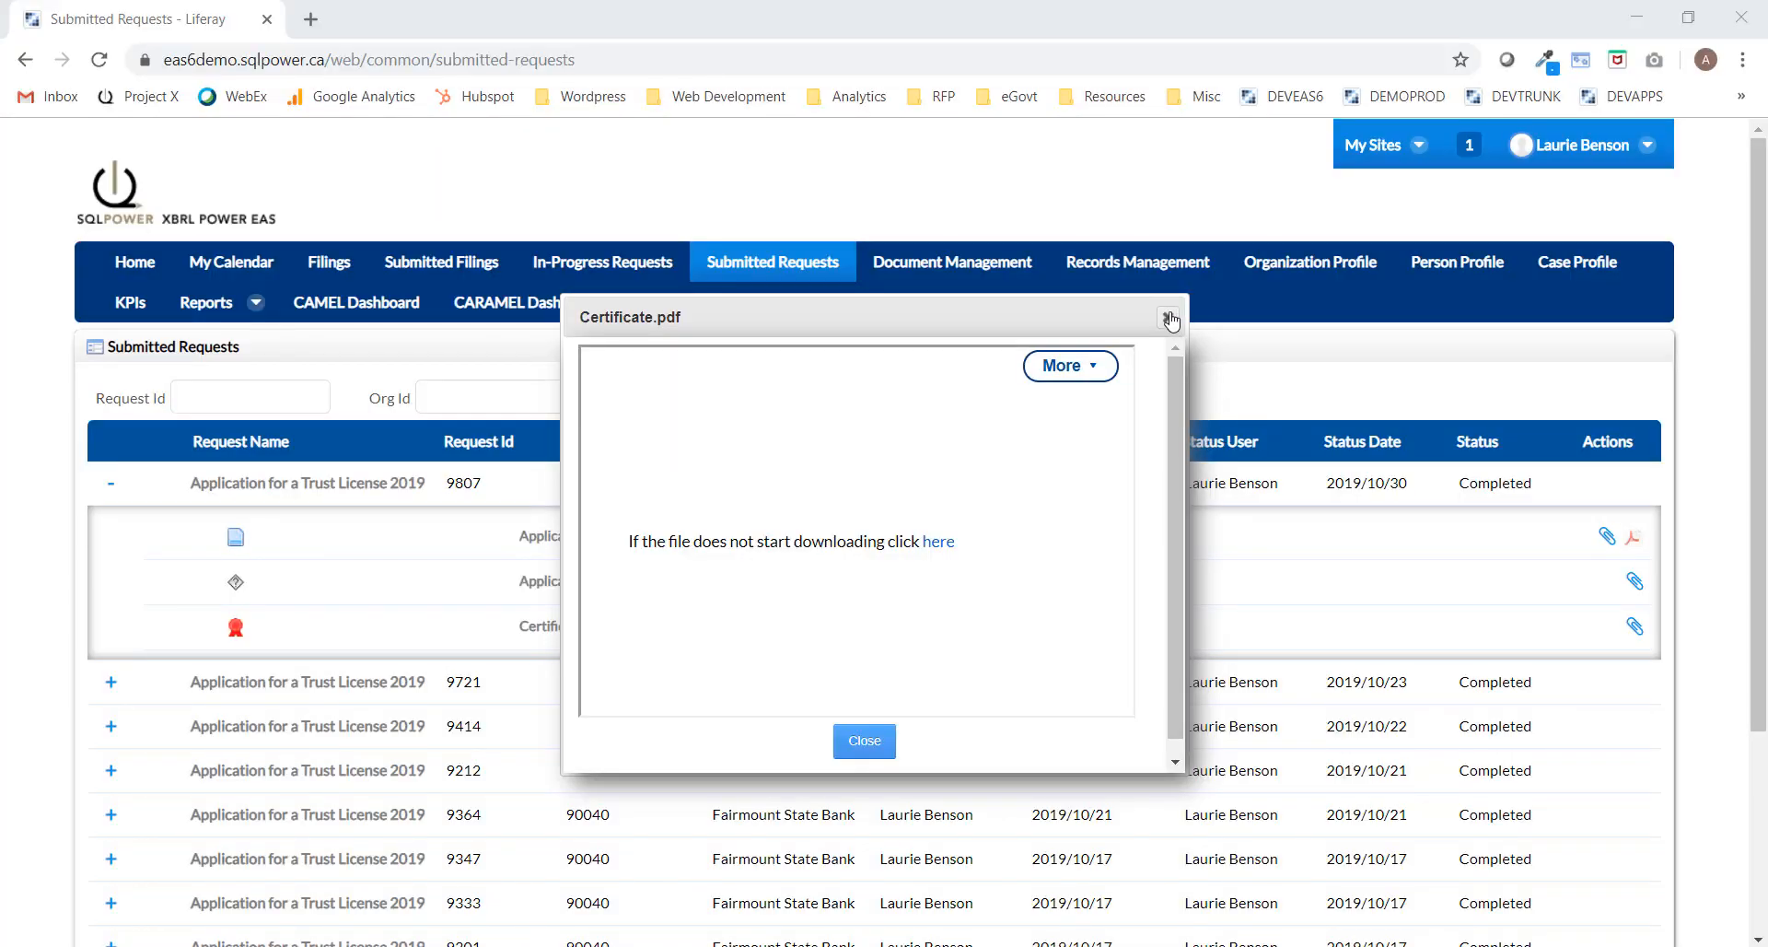
Close the Certificate.pdf download notice and sign out of the current account.
click(1170, 319)
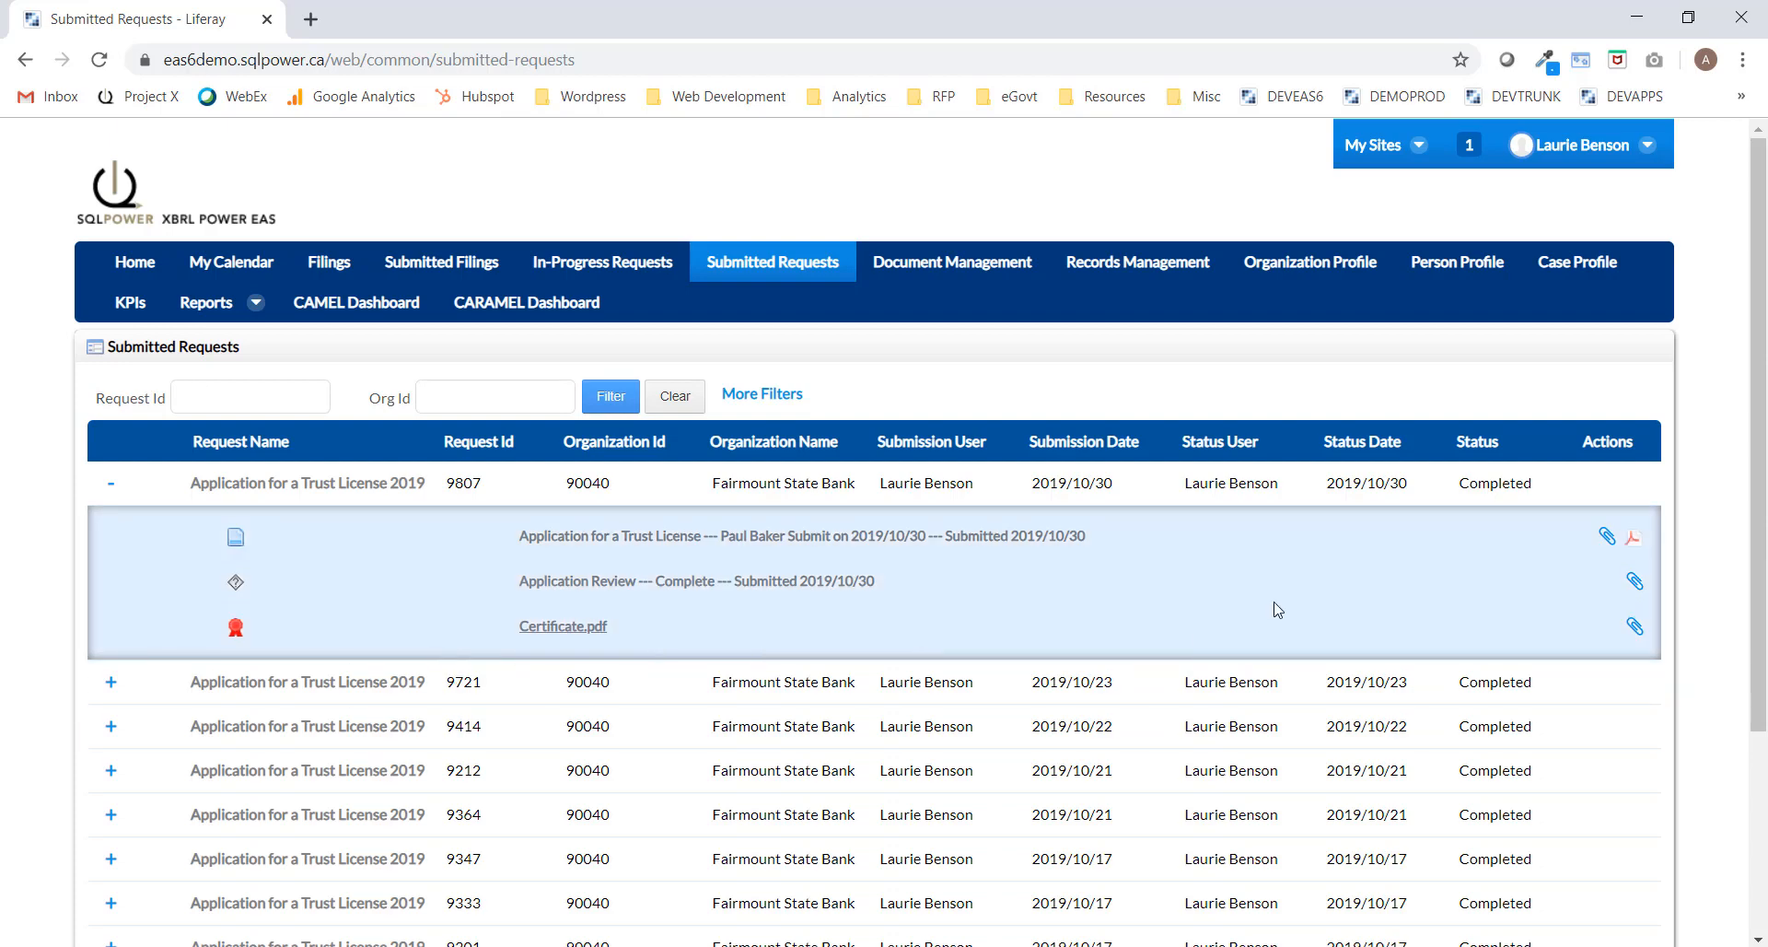
click(1653, 152)
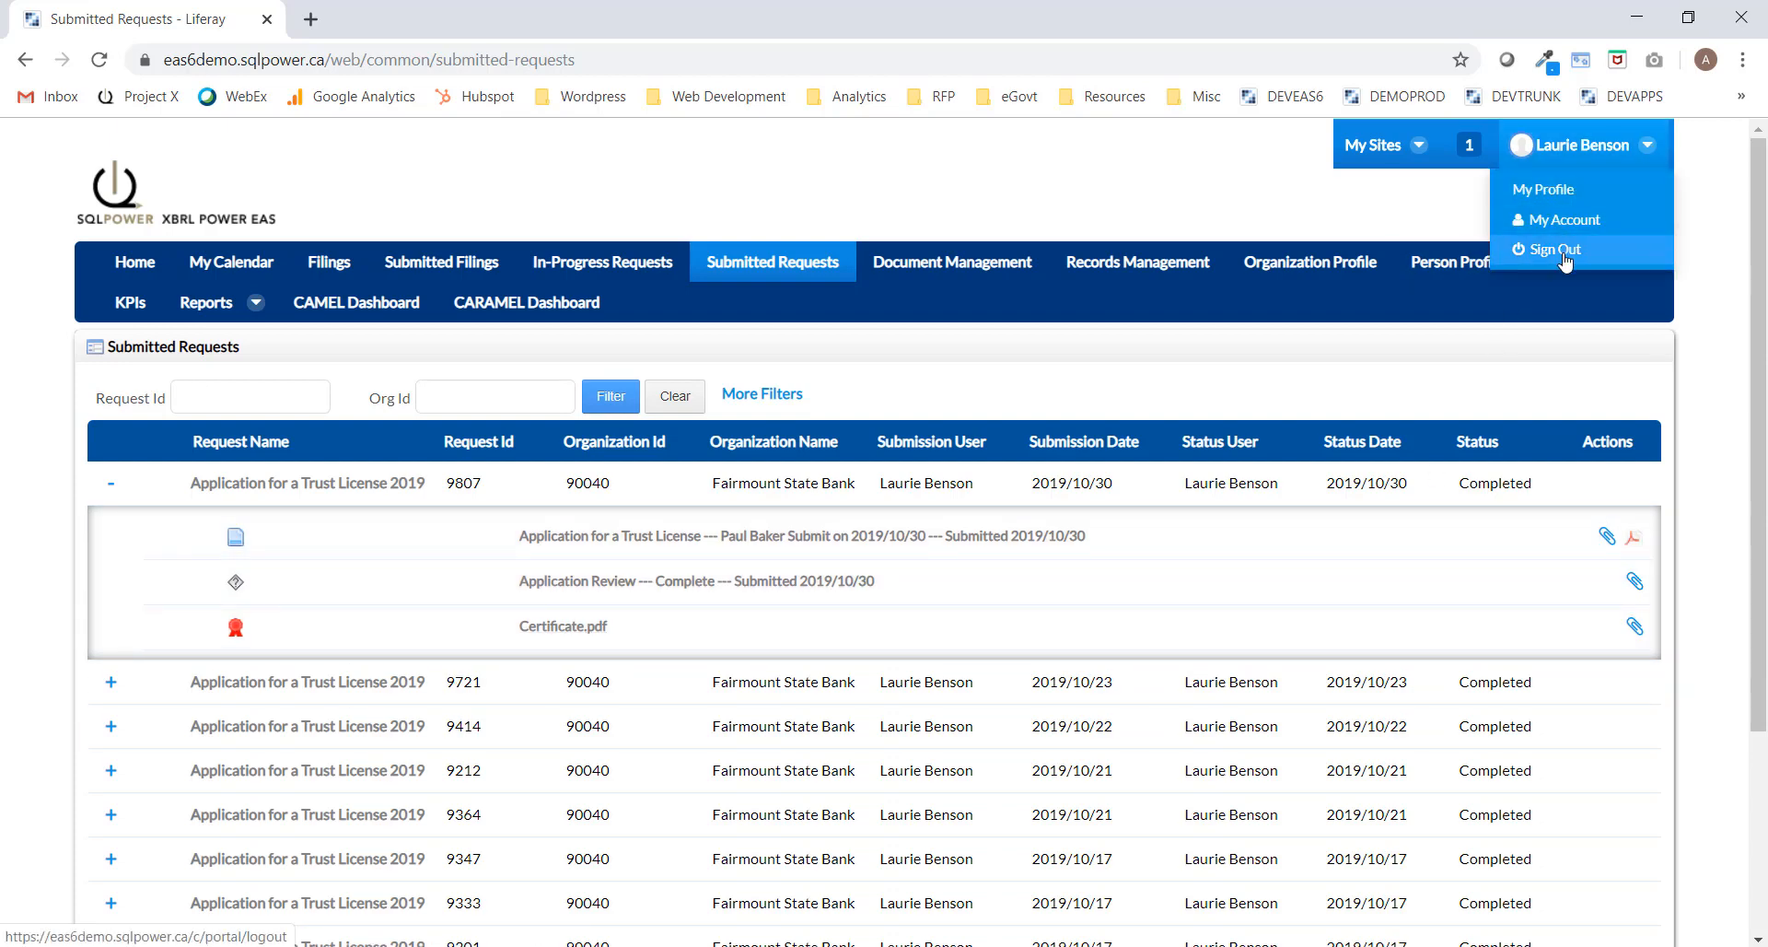
click(1554, 249)
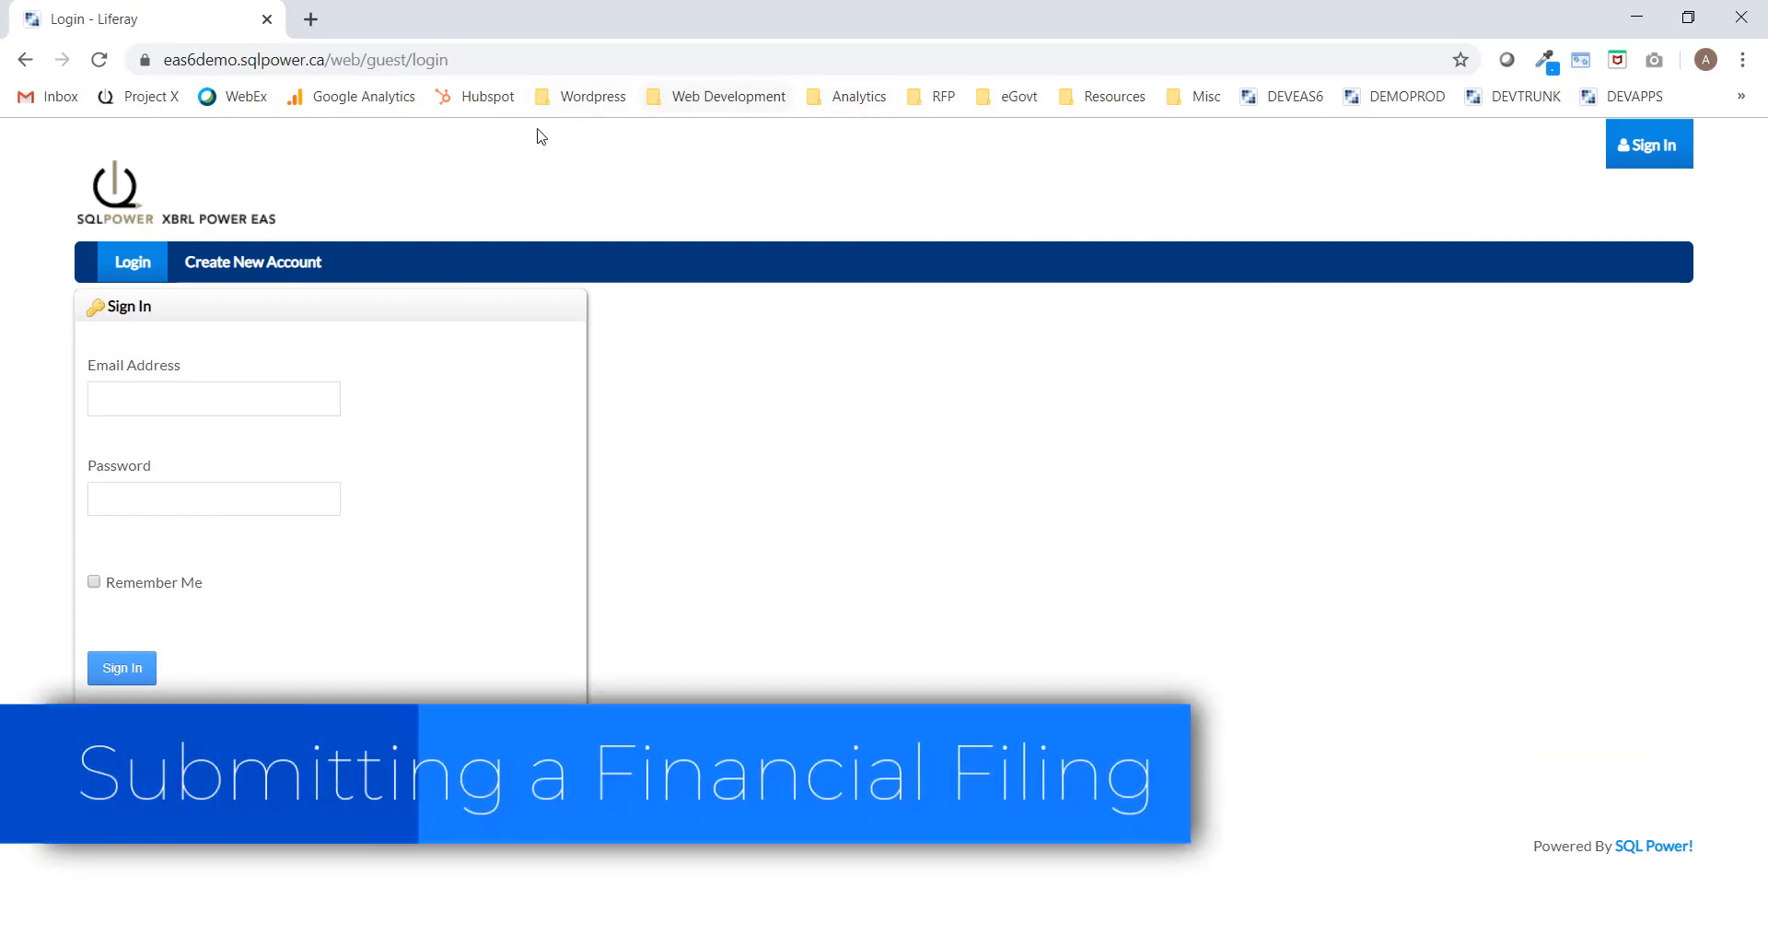
Sign in with the Alliance Capital analyst's e-mail and password, then view the Filings list.
click(205, 399)
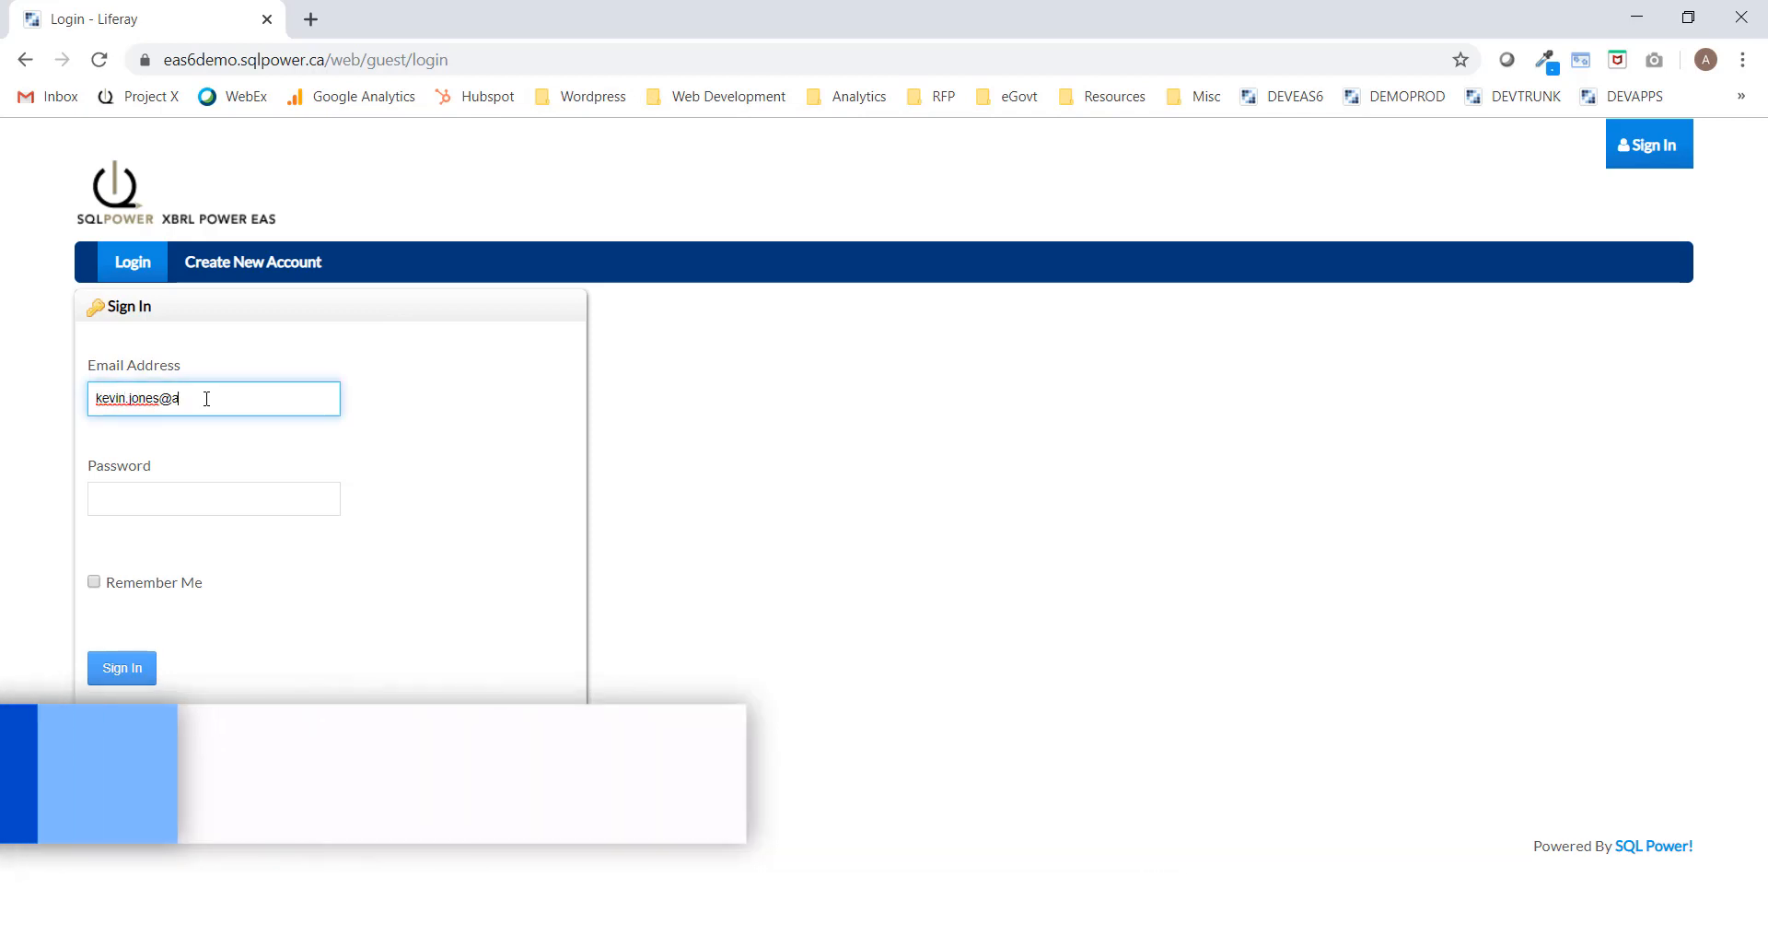
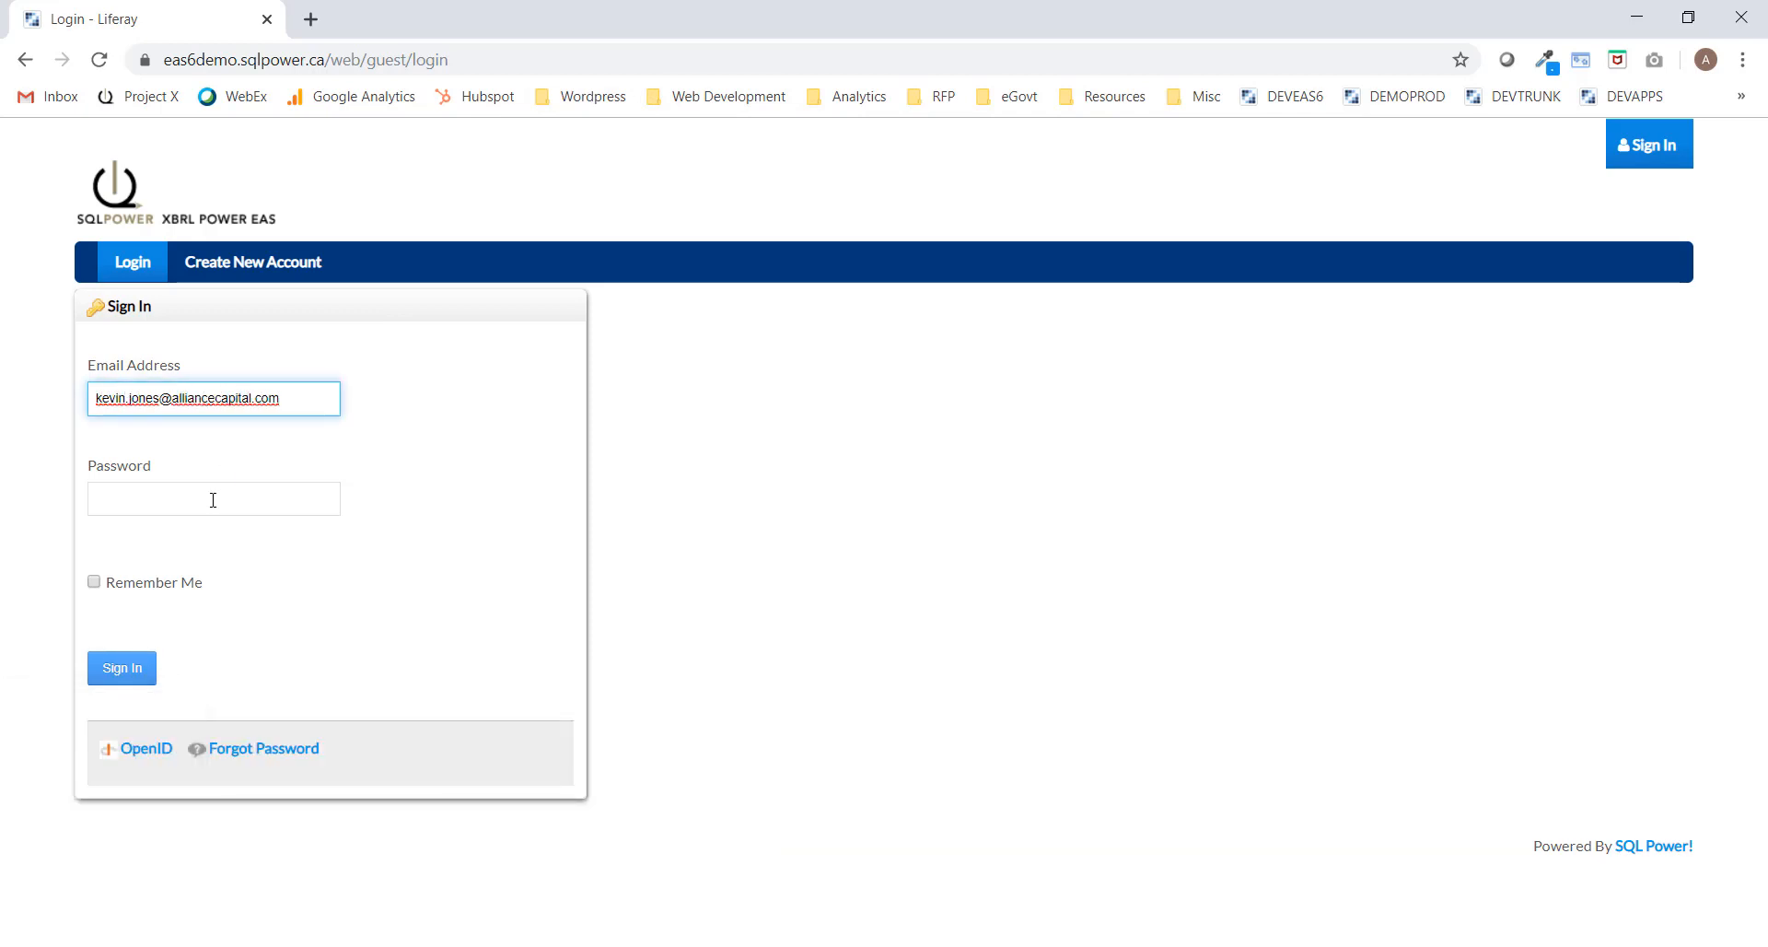
click(213, 499)
text(test)
click(122, 667)
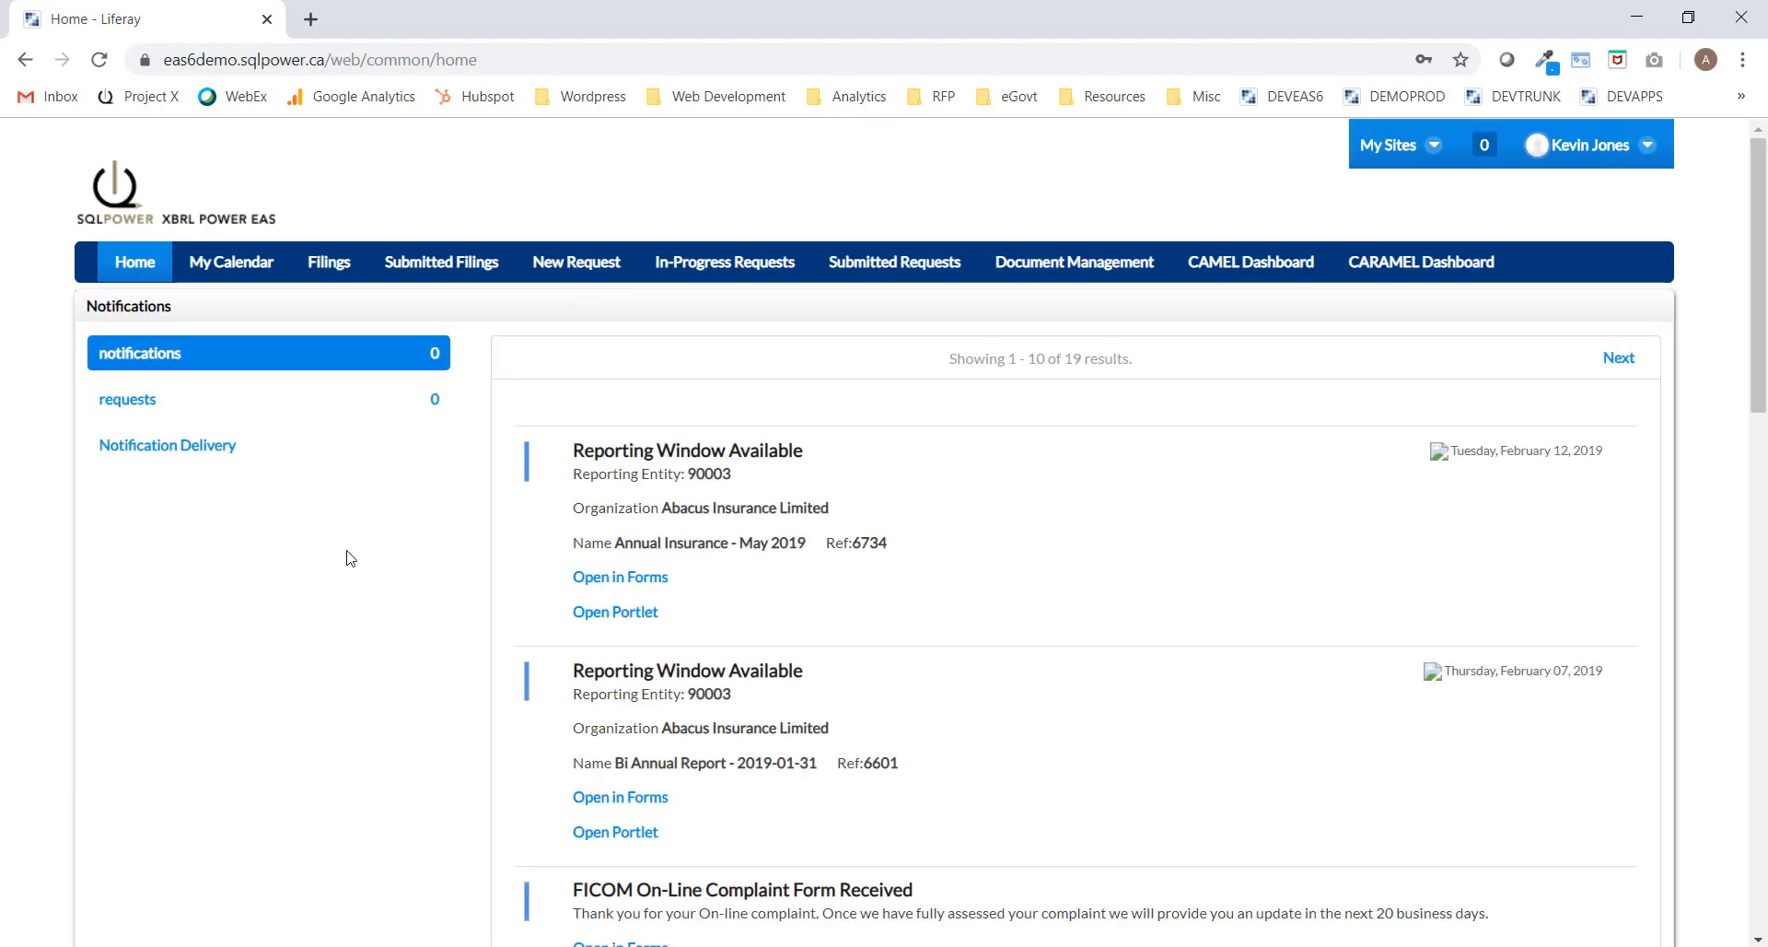
click(325, 268)
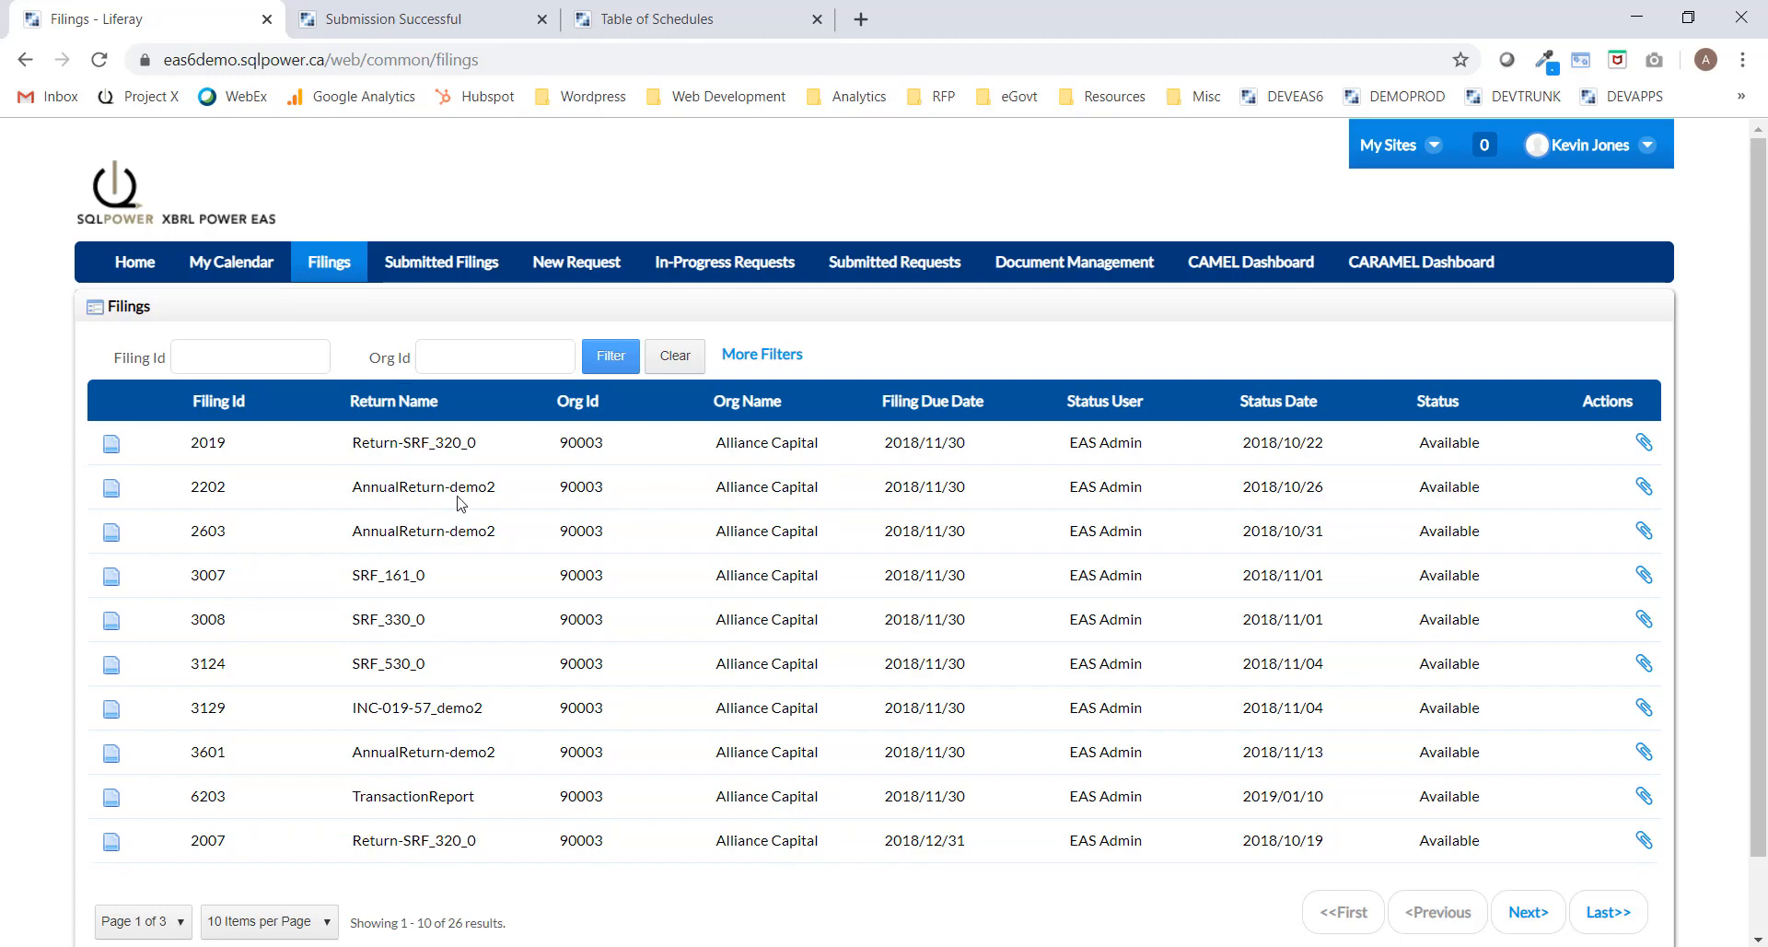
Show 75 filings per page and open filing 9815's INC-019-57_demo2 form.
scroll(460, 502, down, 1)
click(276, 834)
click(277, 803)
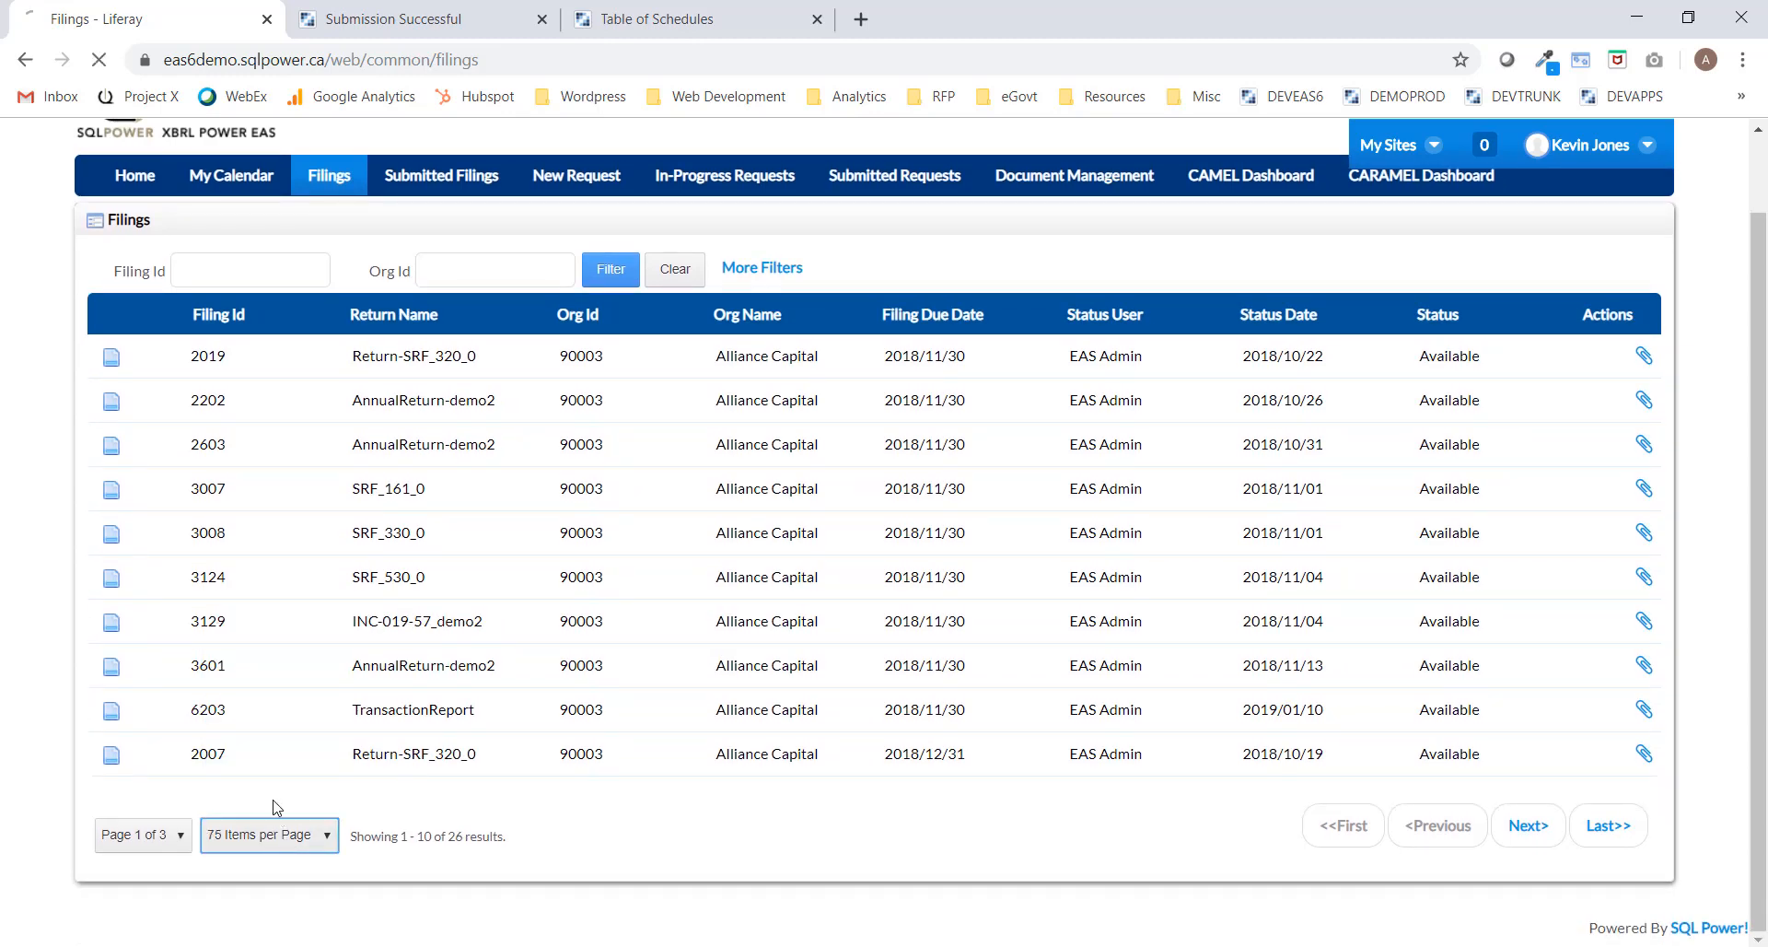
scroll(586, 609, down, 1)
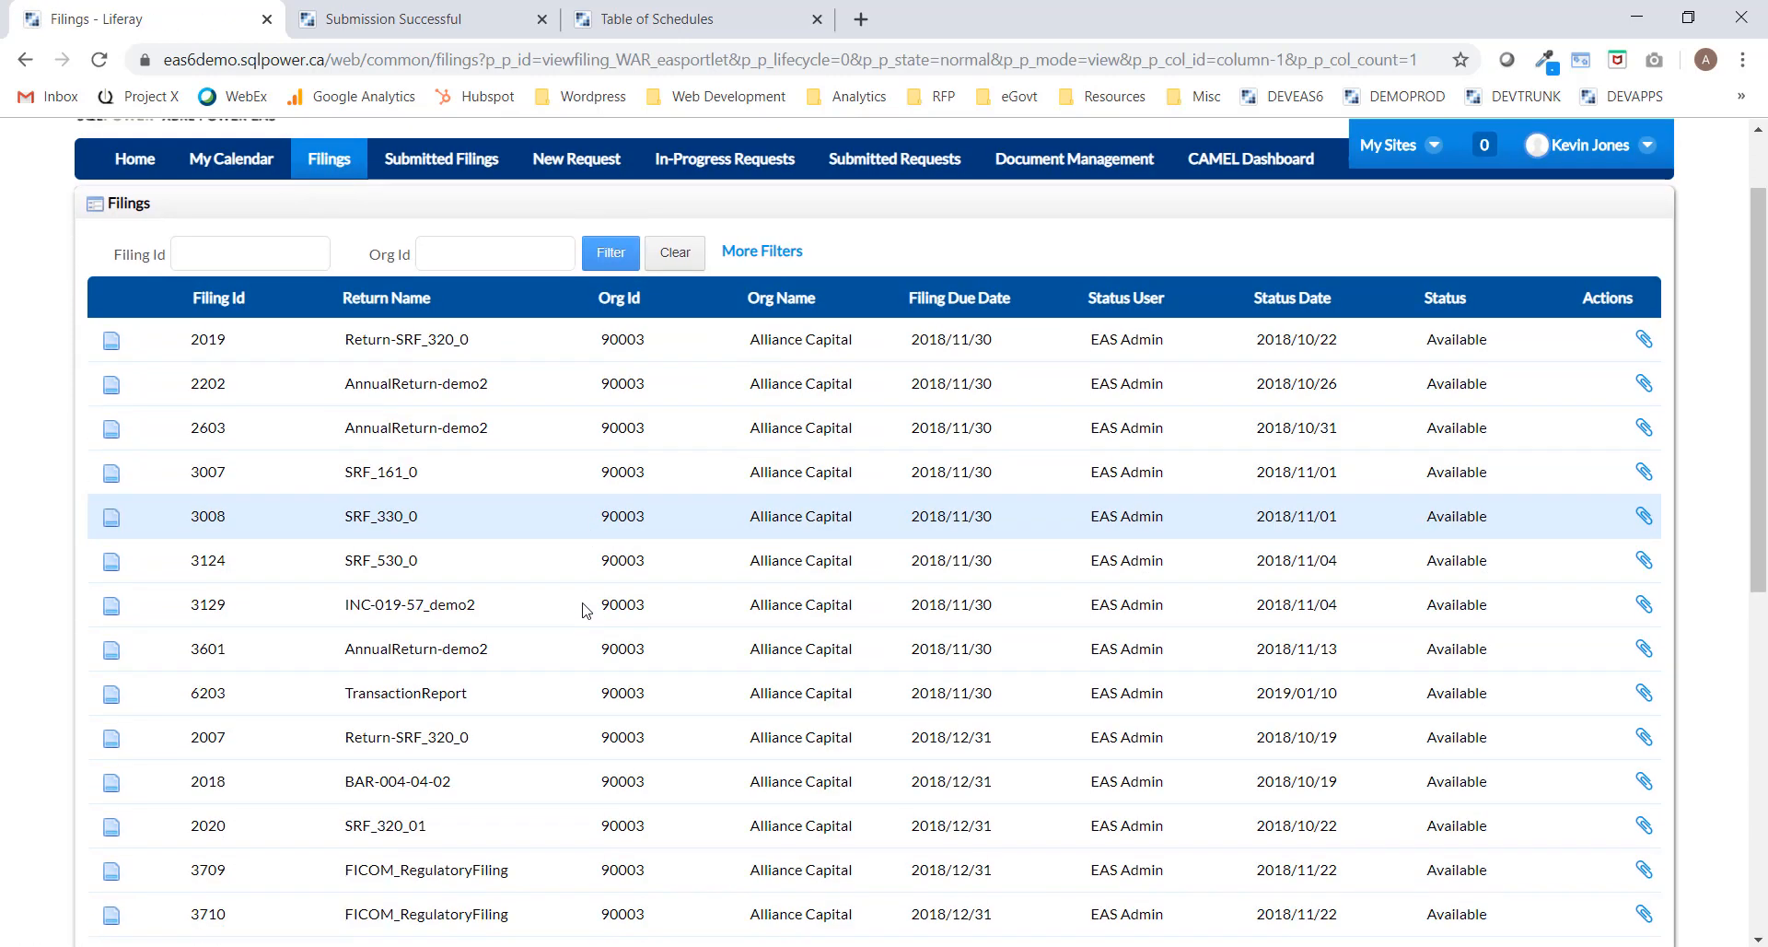
scroll(586, 610, down, 7)
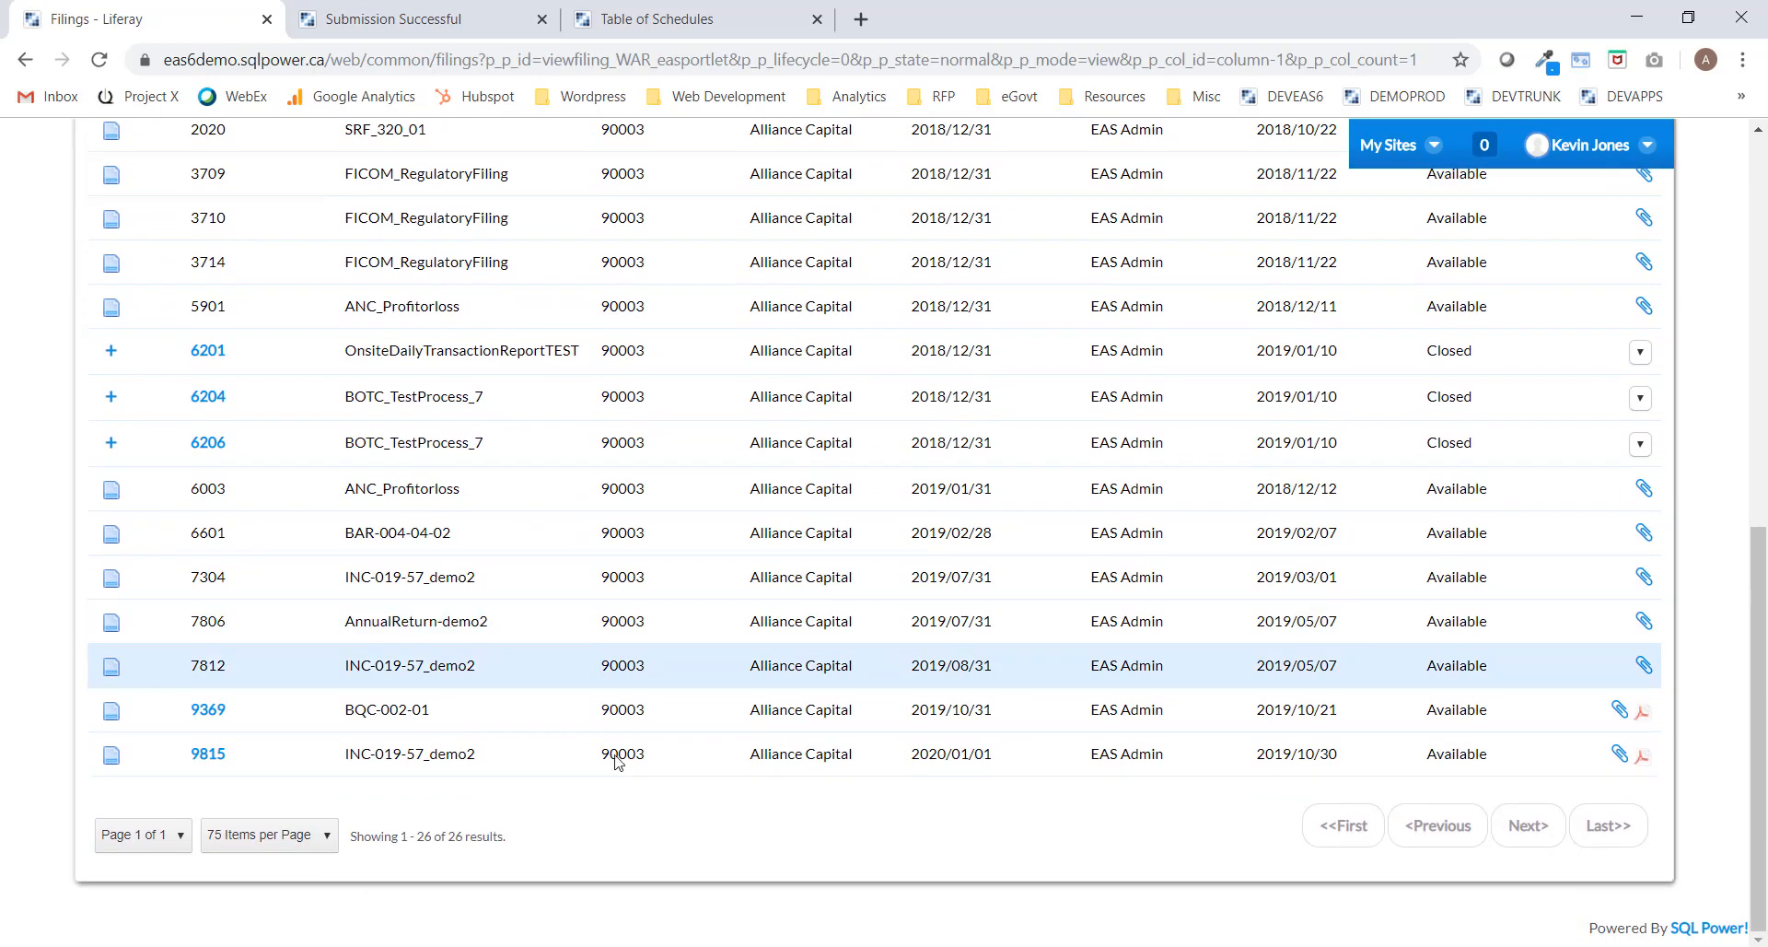
click(208, 754)
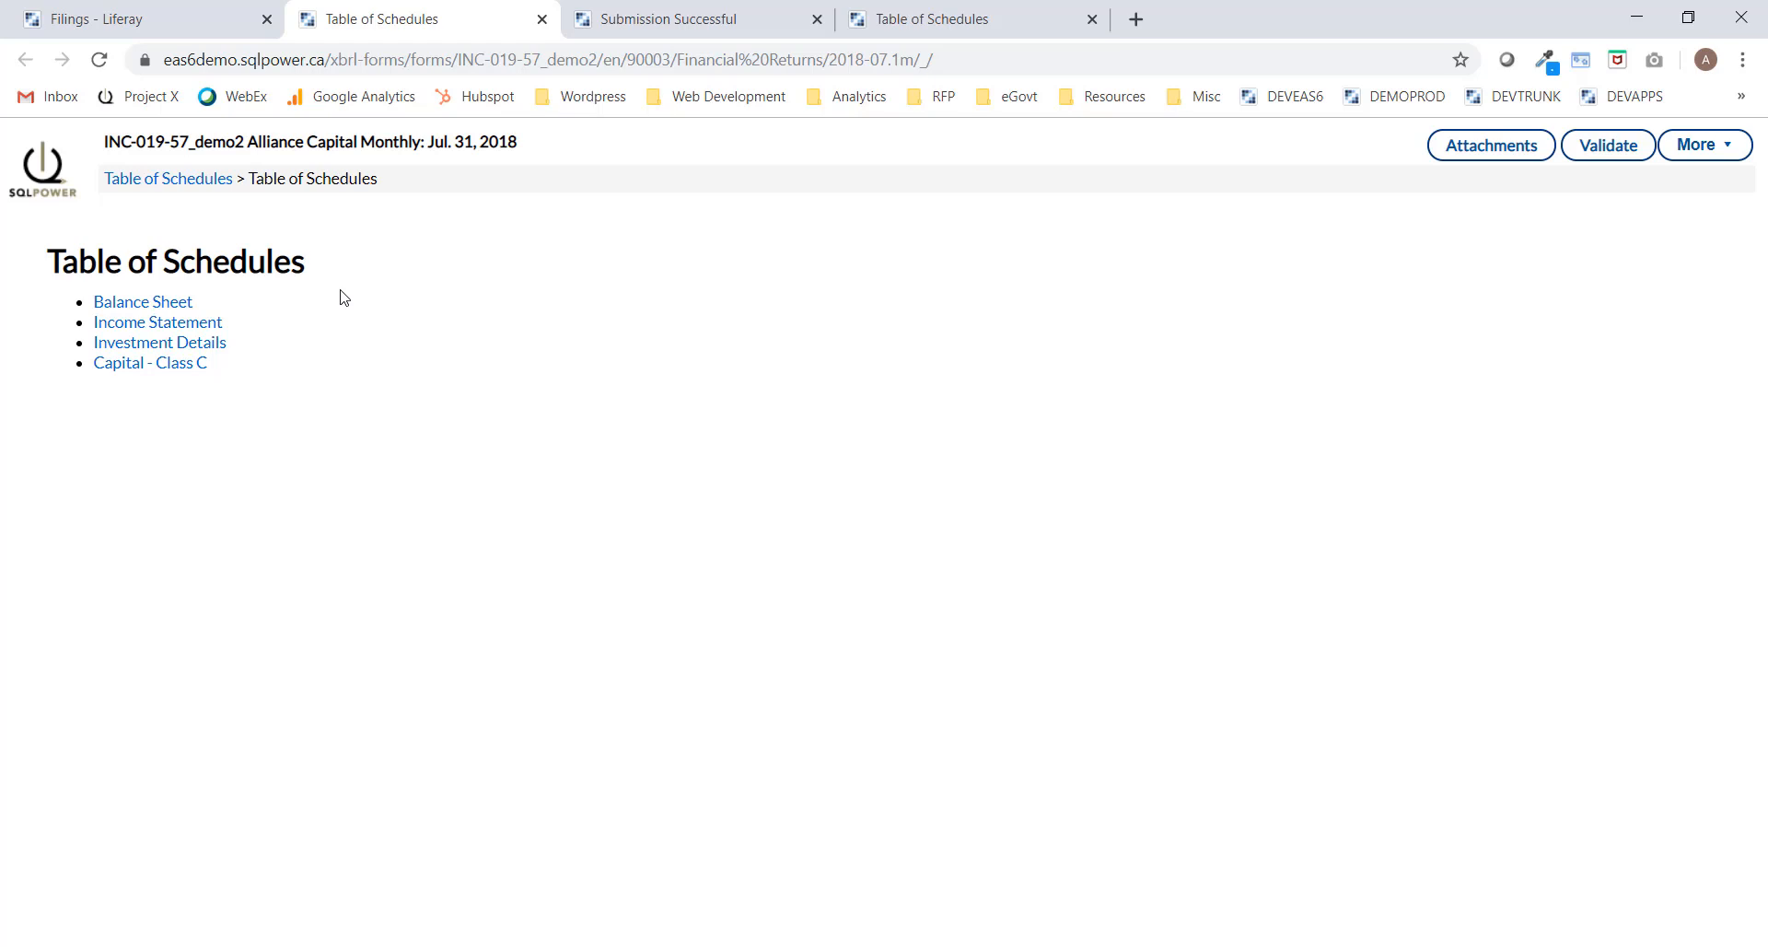
Review the Balance Sheet schedule, then scroll through the Income Statement schedule.
click(143, 309)
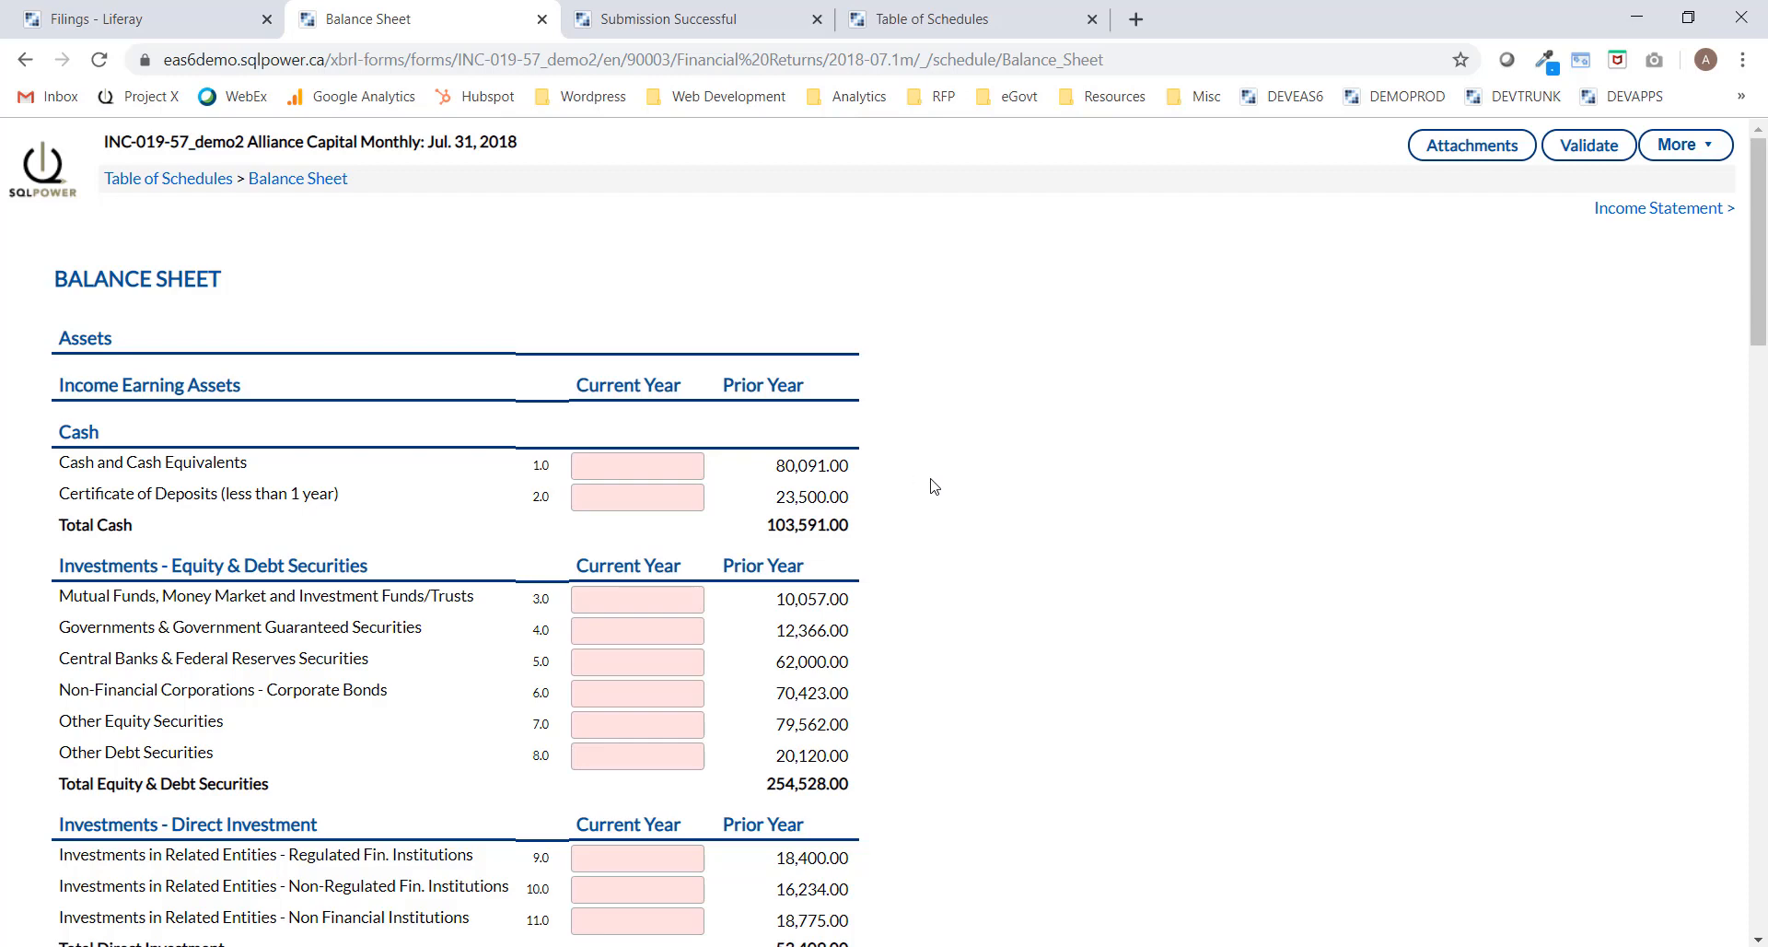
click(1636, 210)
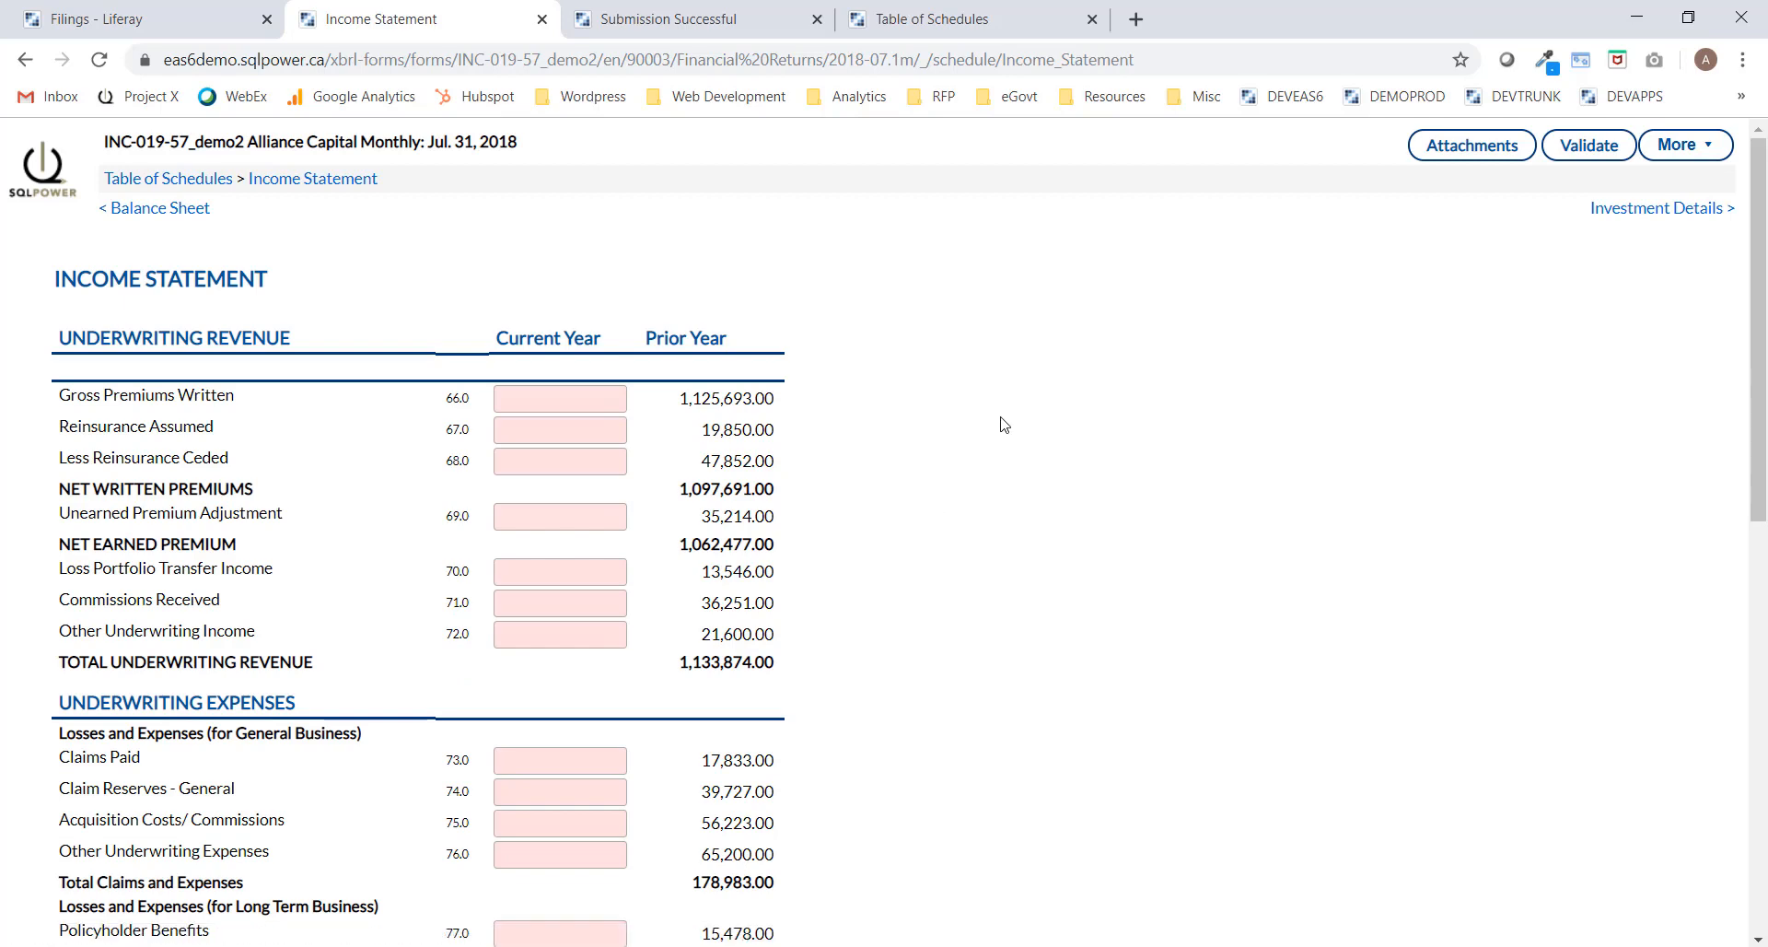
scroll(1013, 424, down, 10)
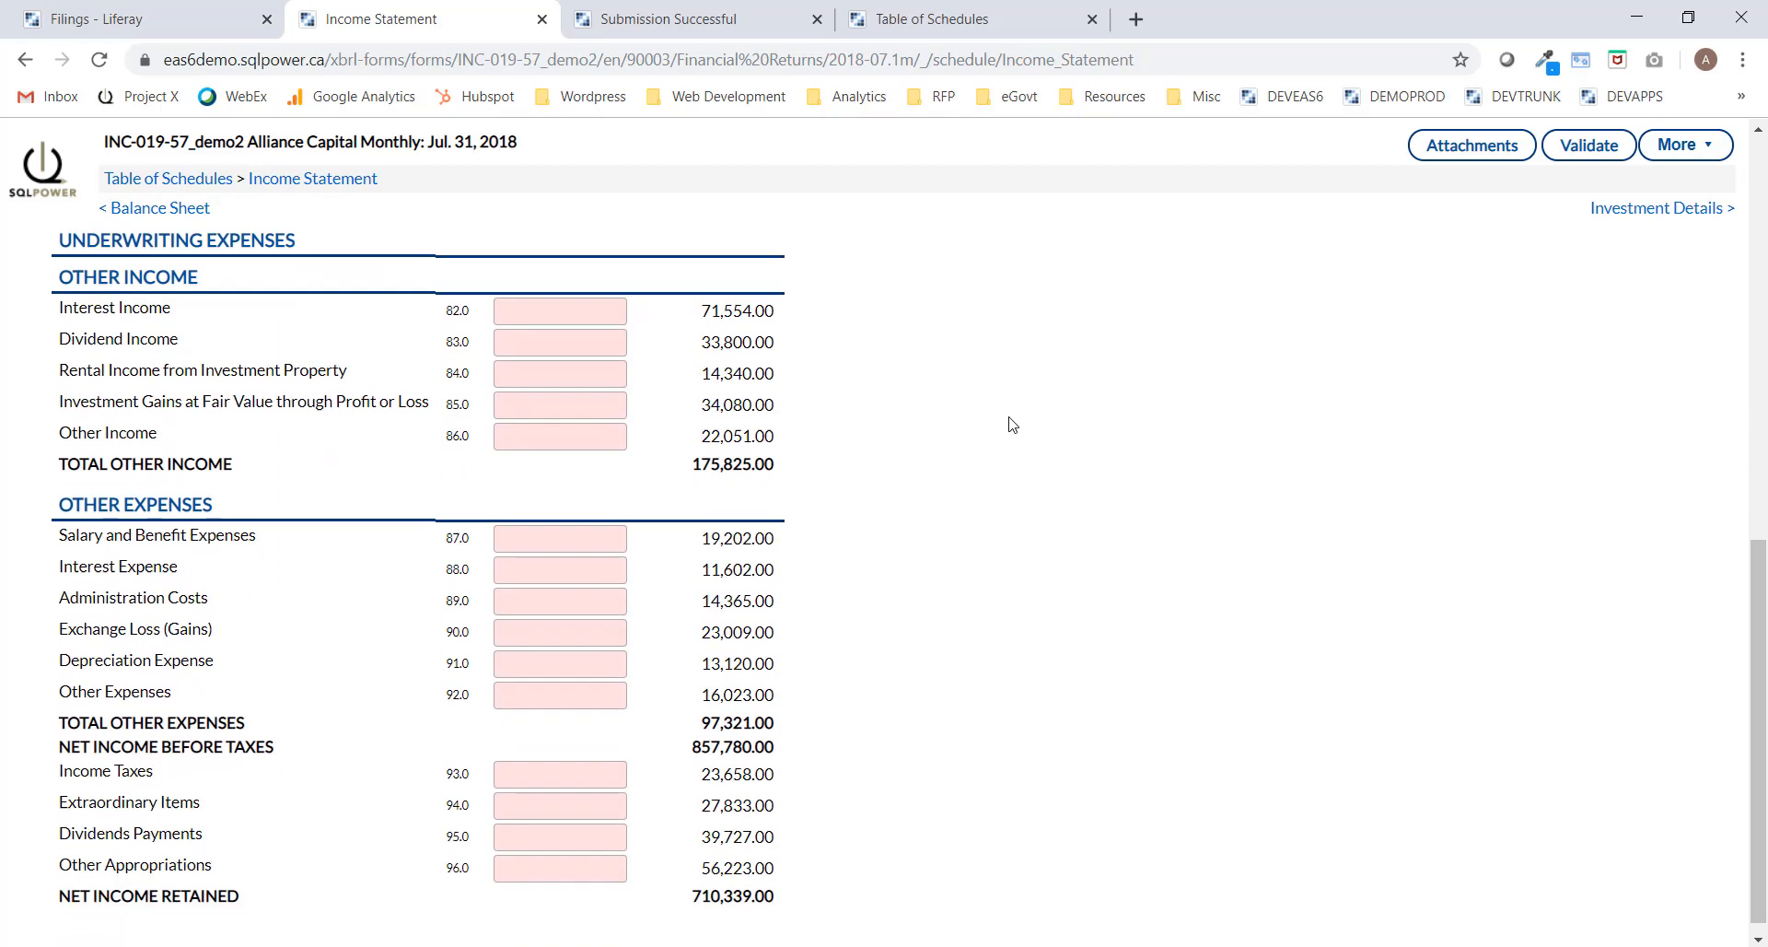
scroll(1013, 425, up, 10)
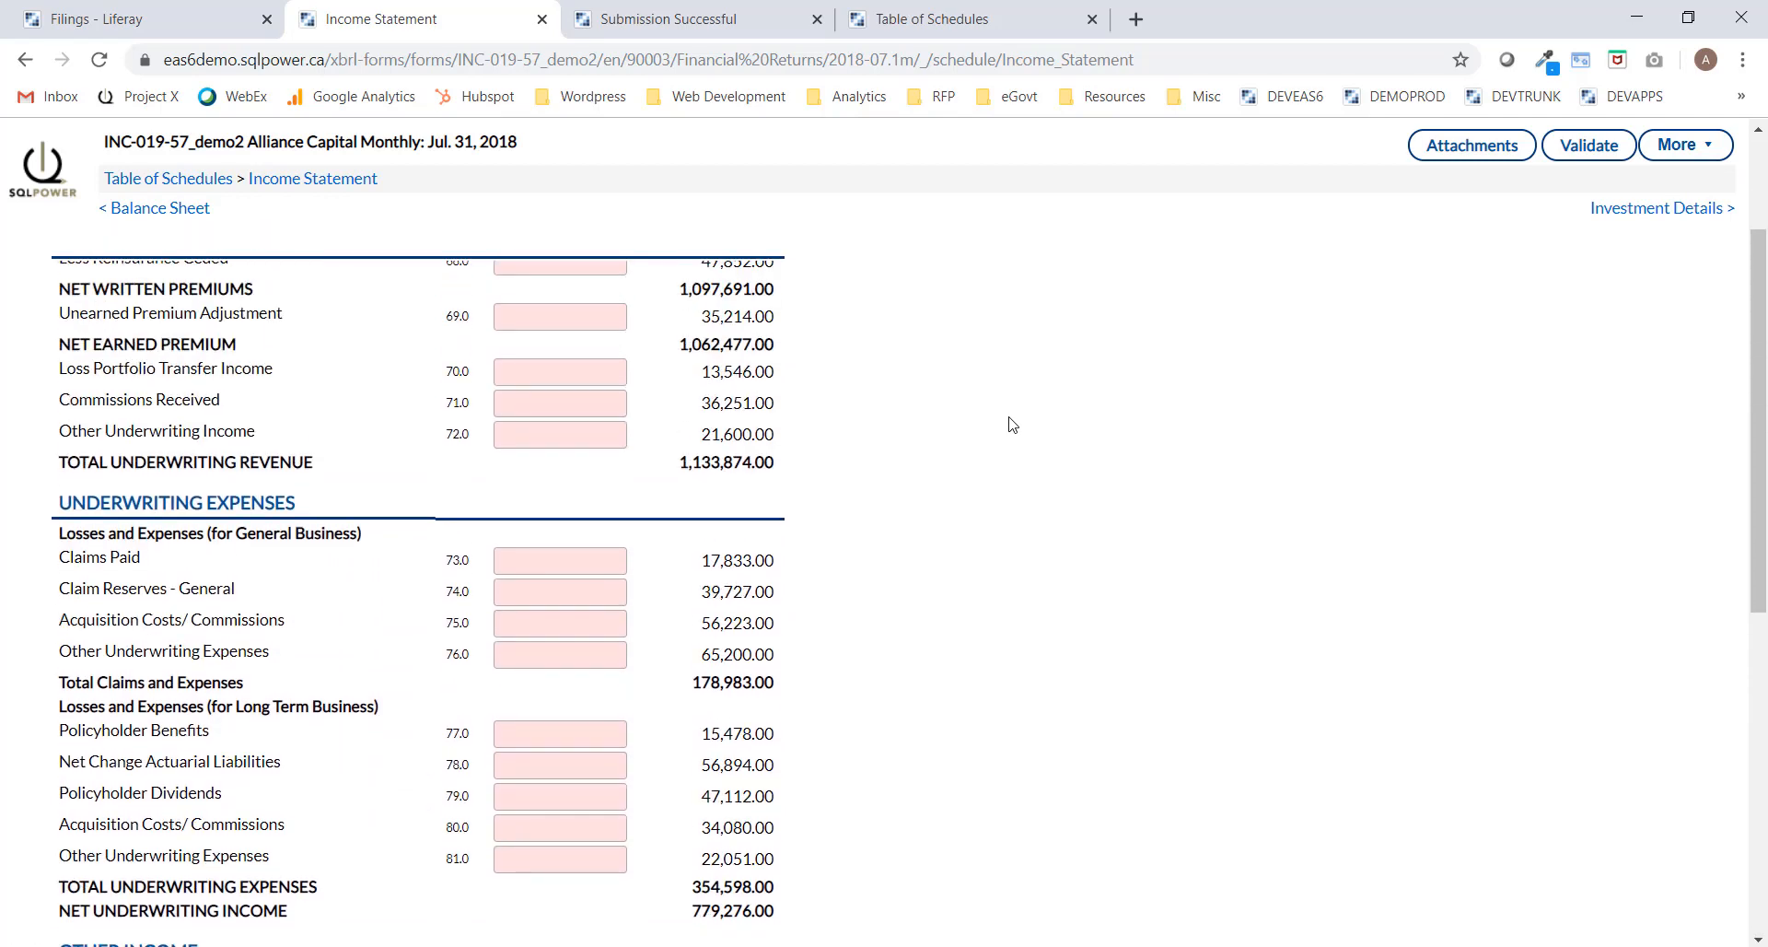
Add four country rows in Investment Details, then advance to Capital - Class C.
click(1669, 212)
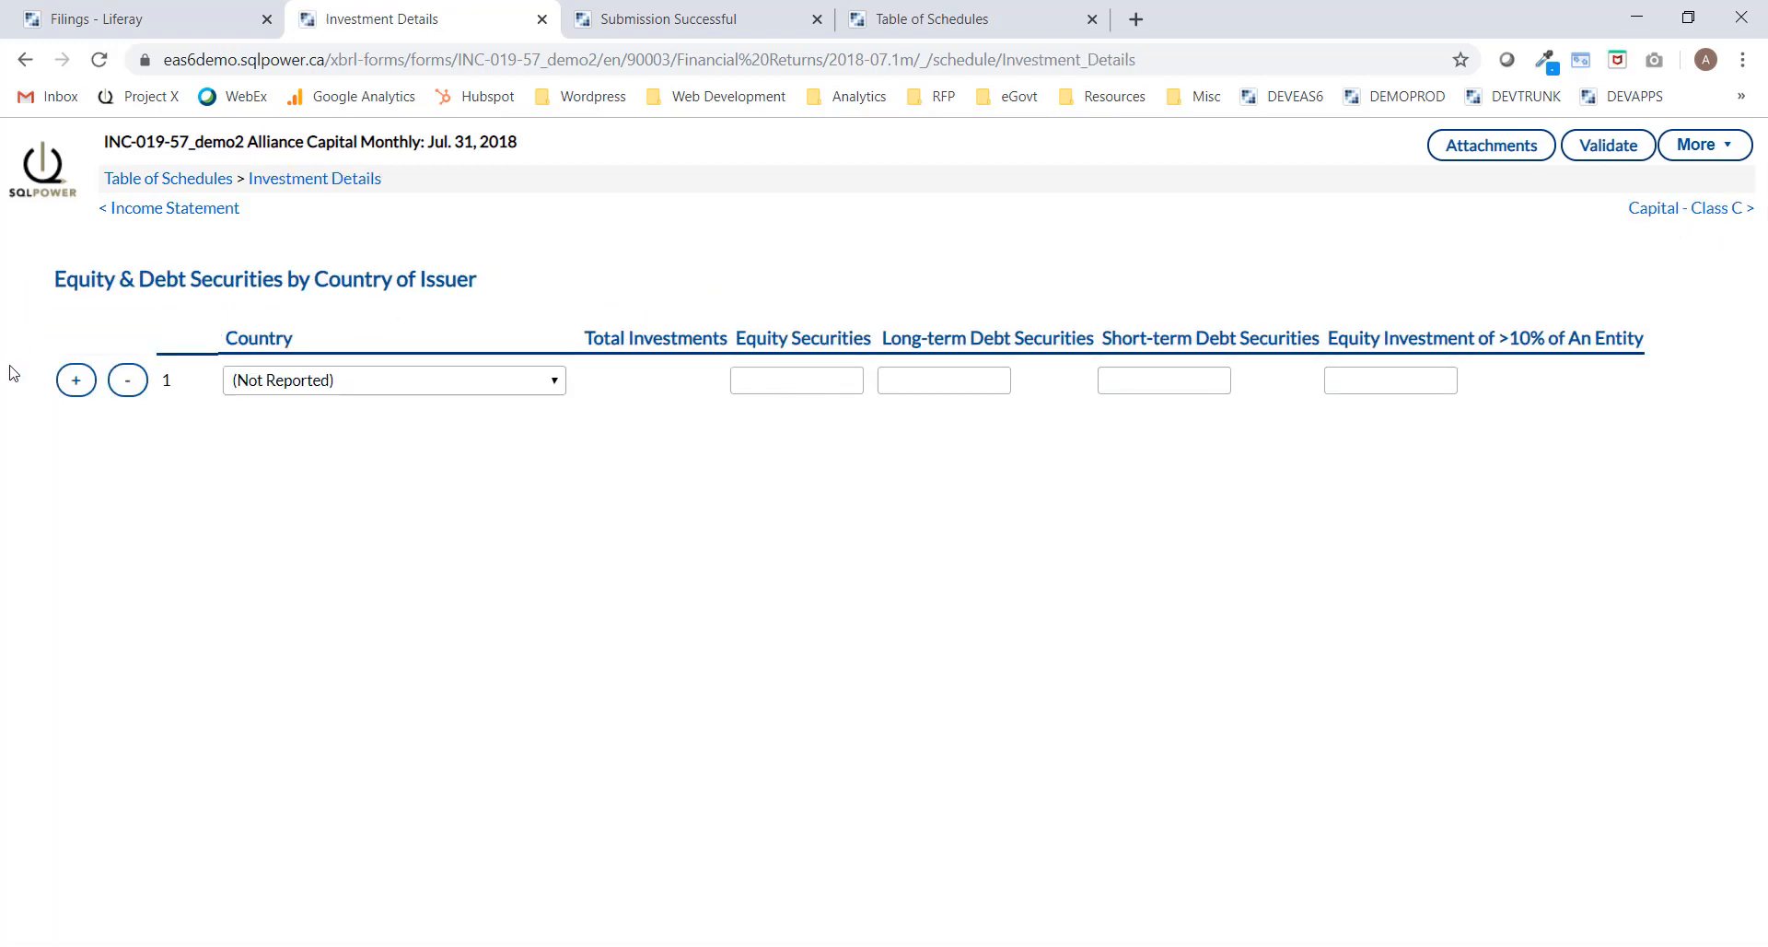
click(79, 389)
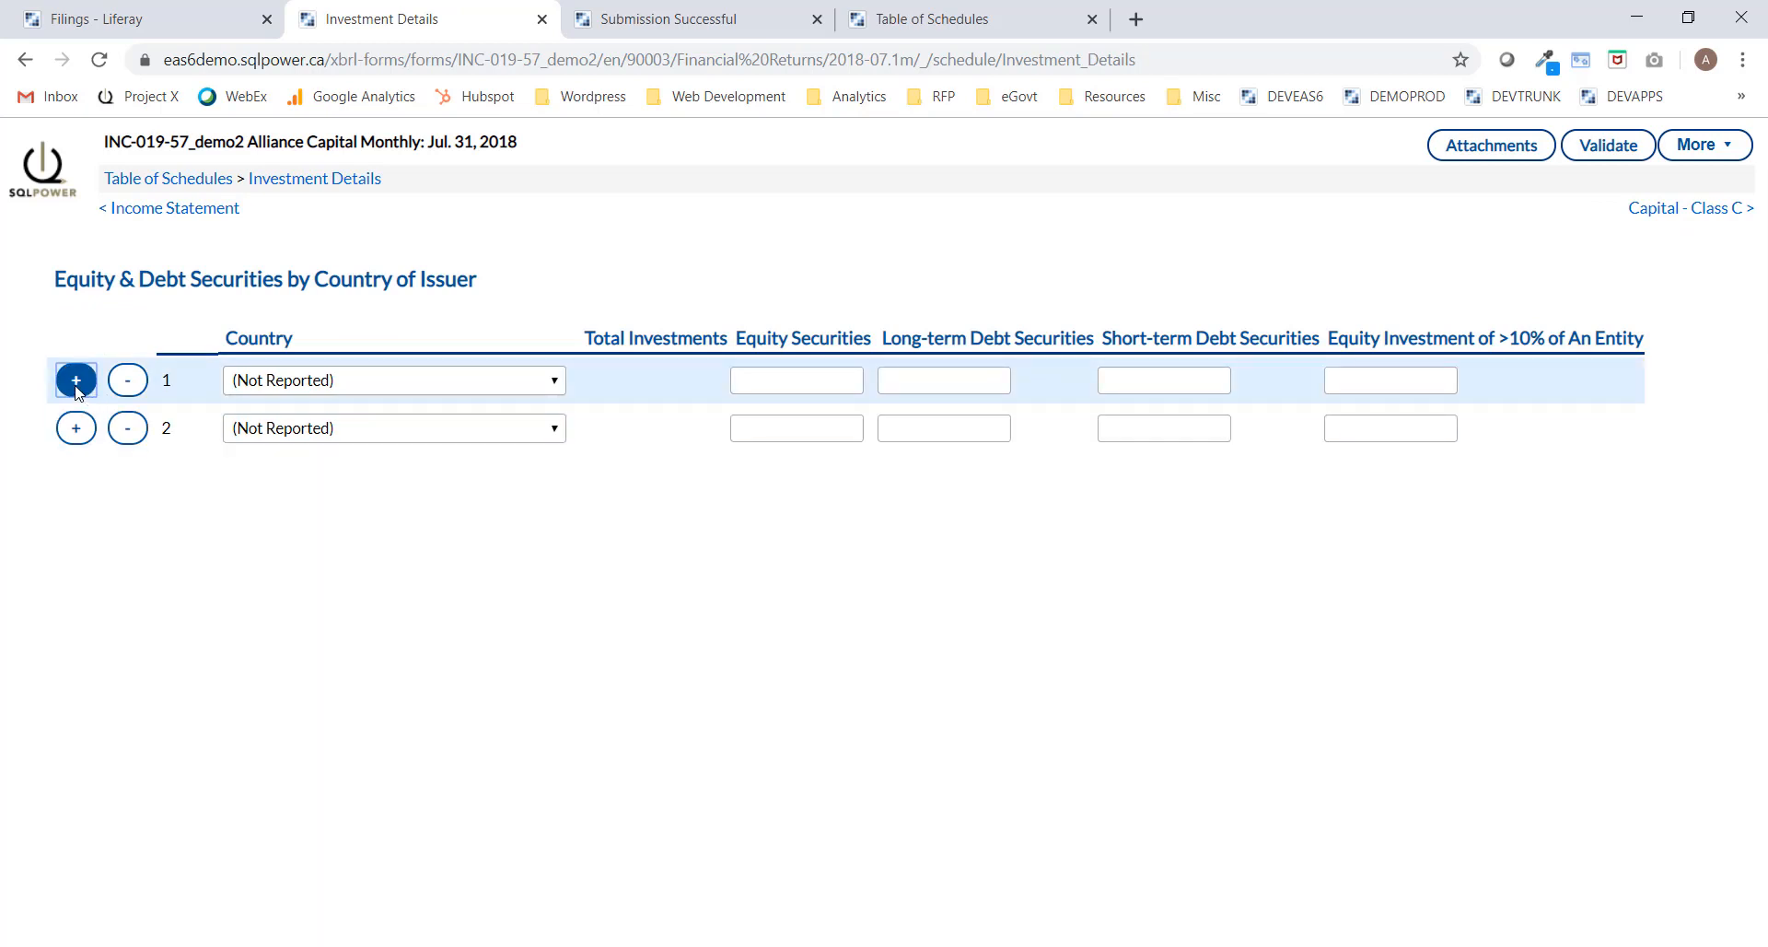
click(79, 388)
click(79, 388)
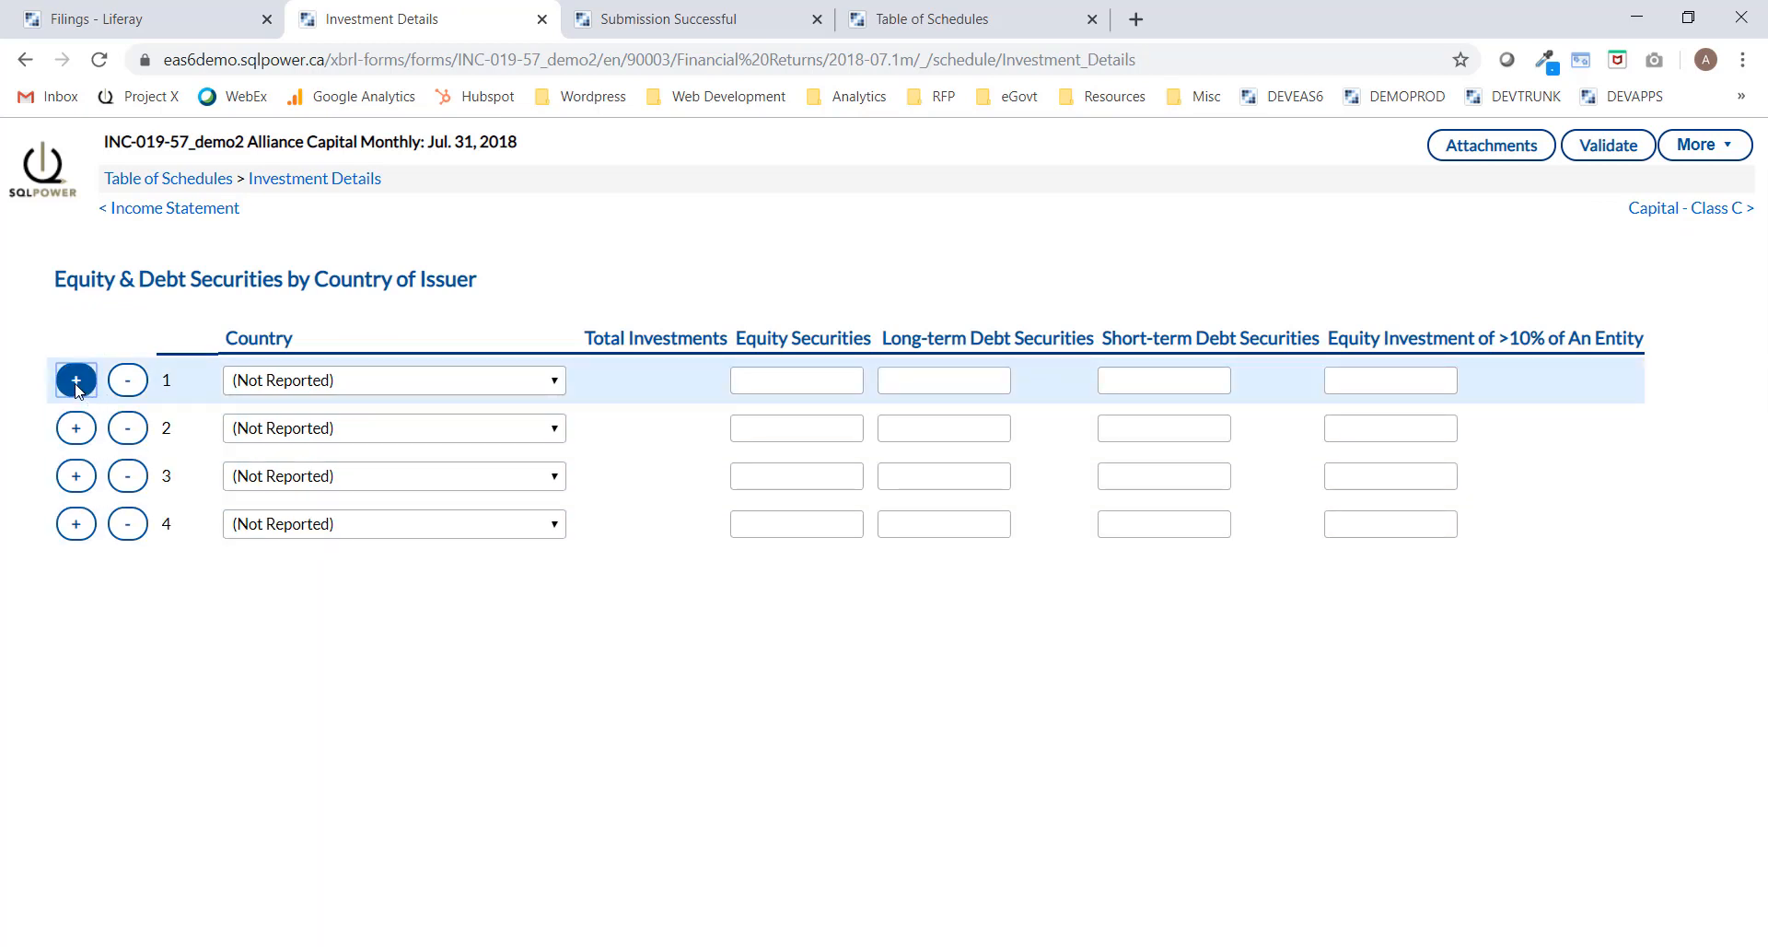
click(79, 388)
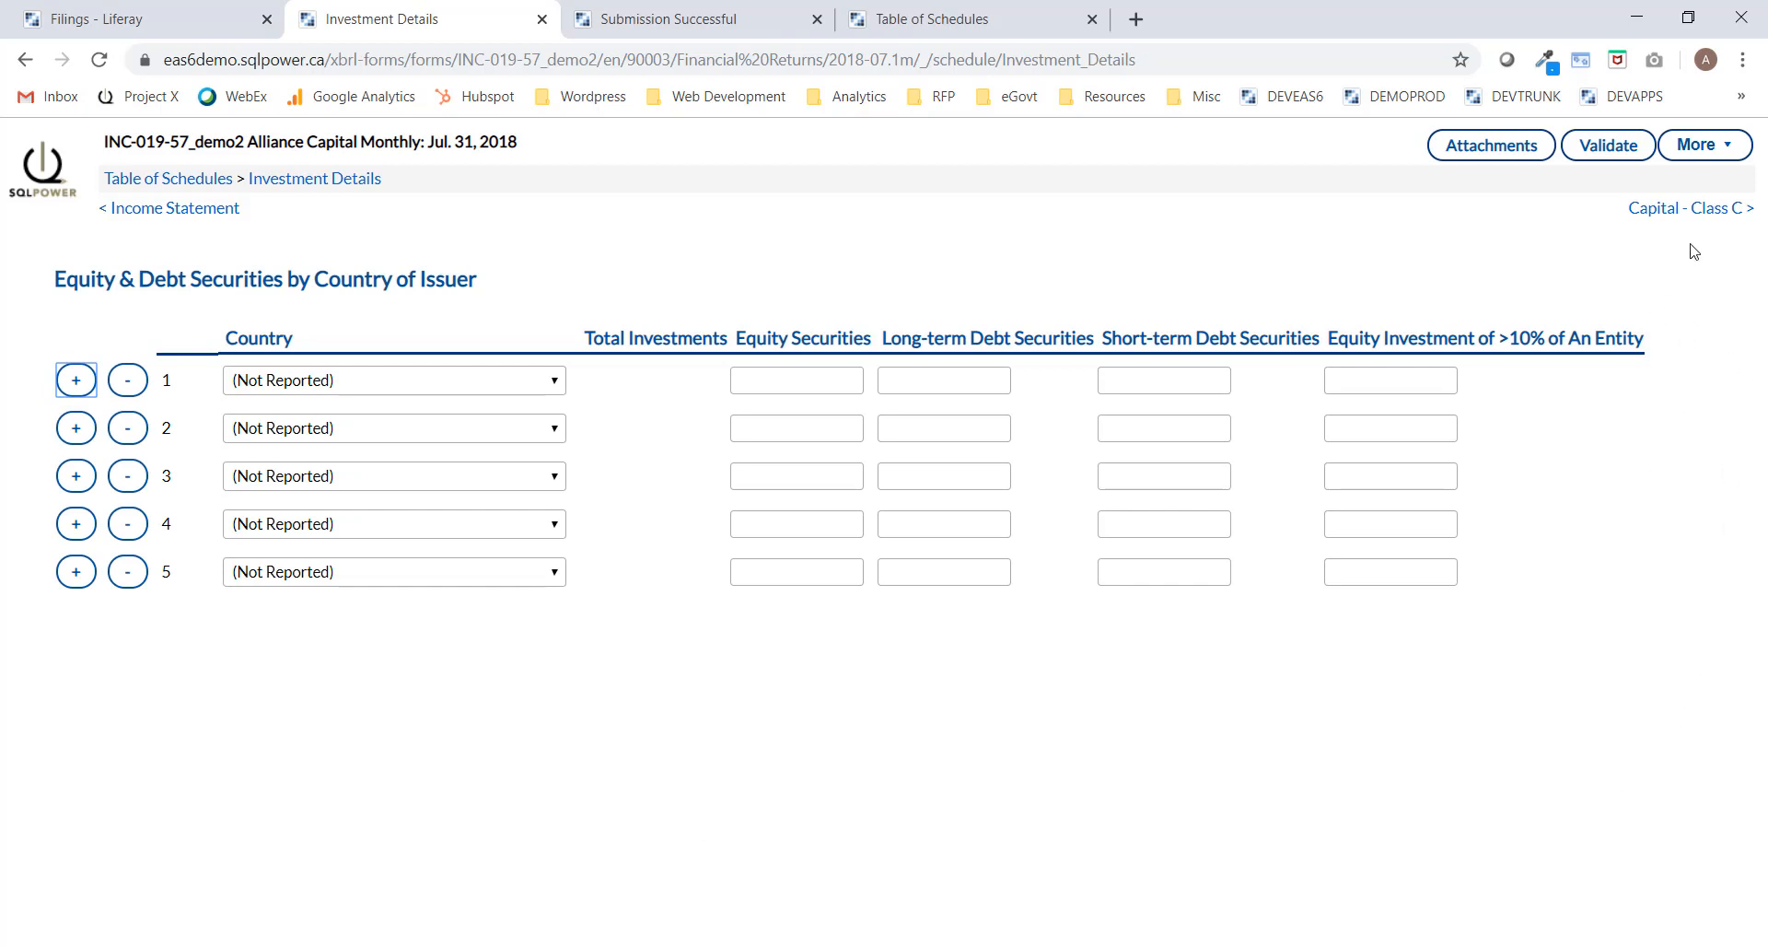
click(1694, 209)
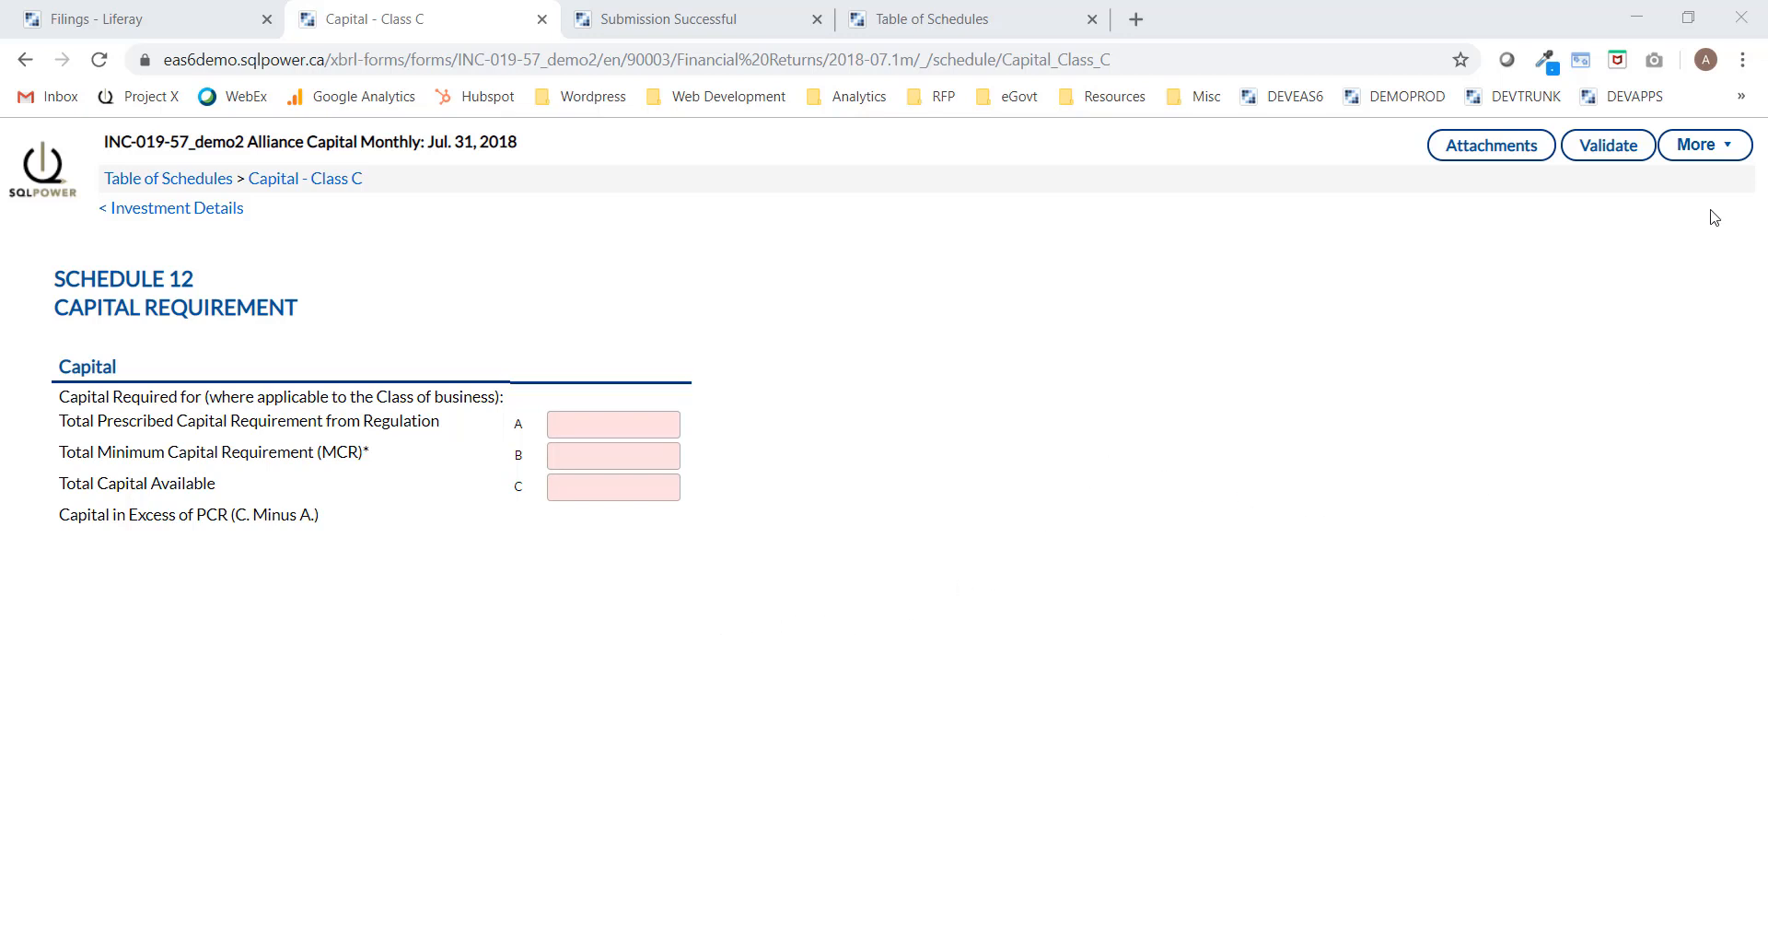
Download the INC-019-57_demo2 filing as an Excel document from the More menu.
click(1718, 156)
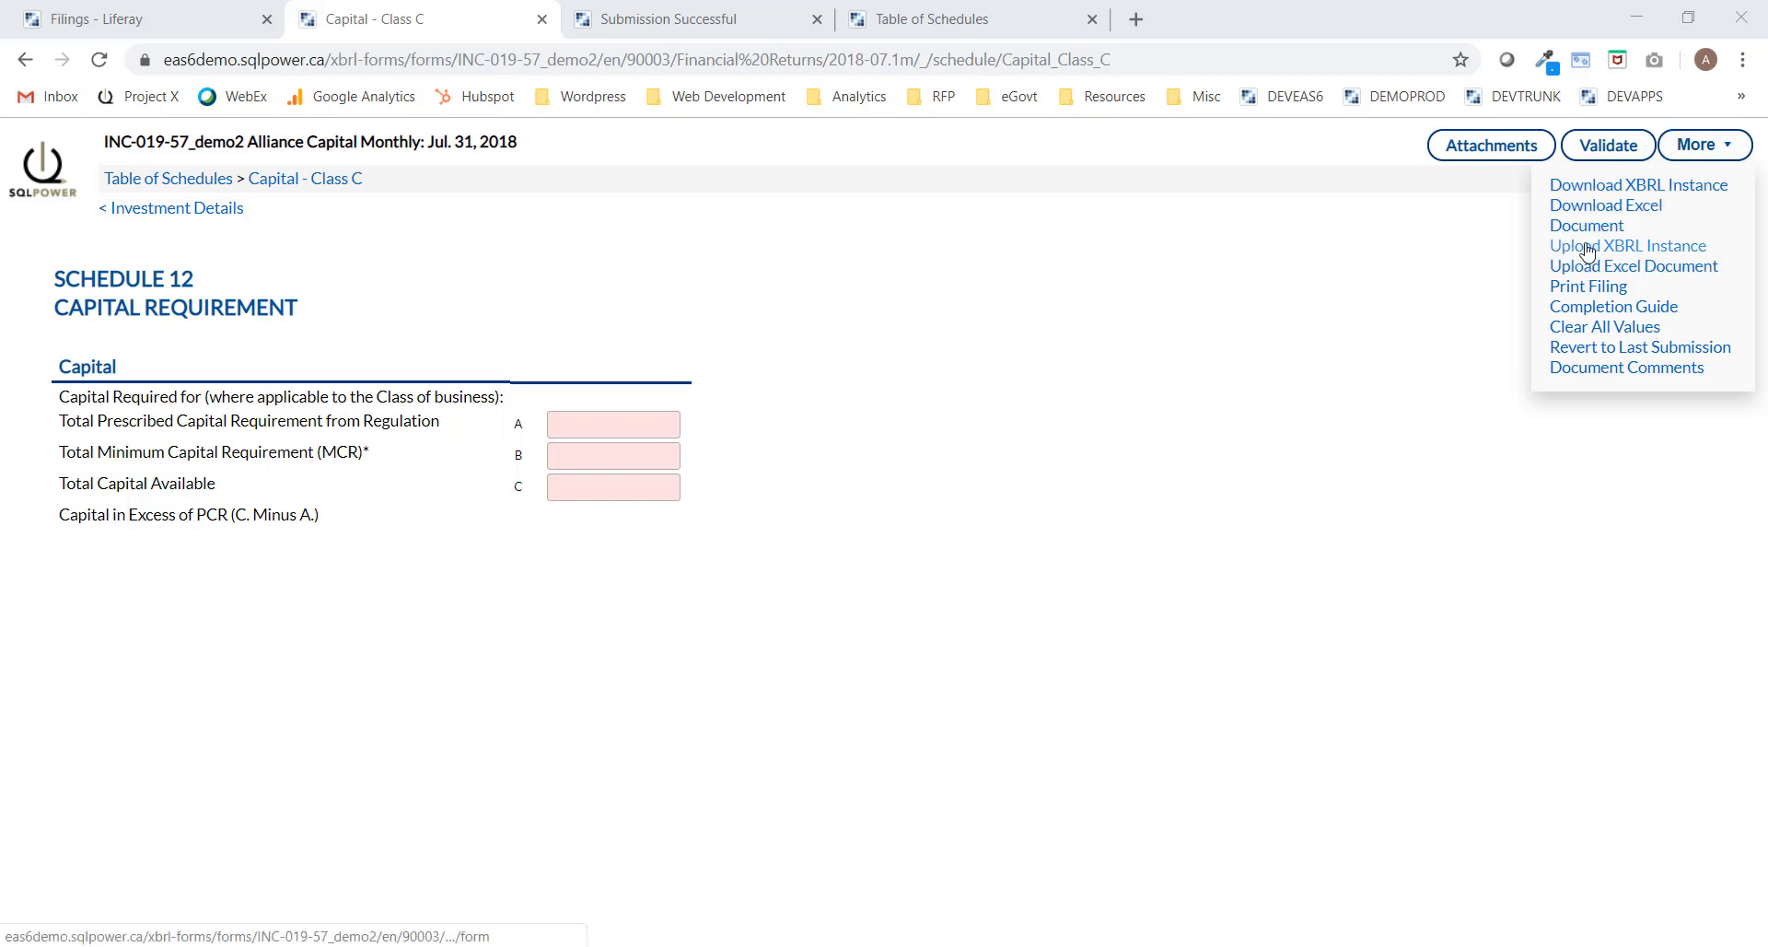
click(1588, 215)
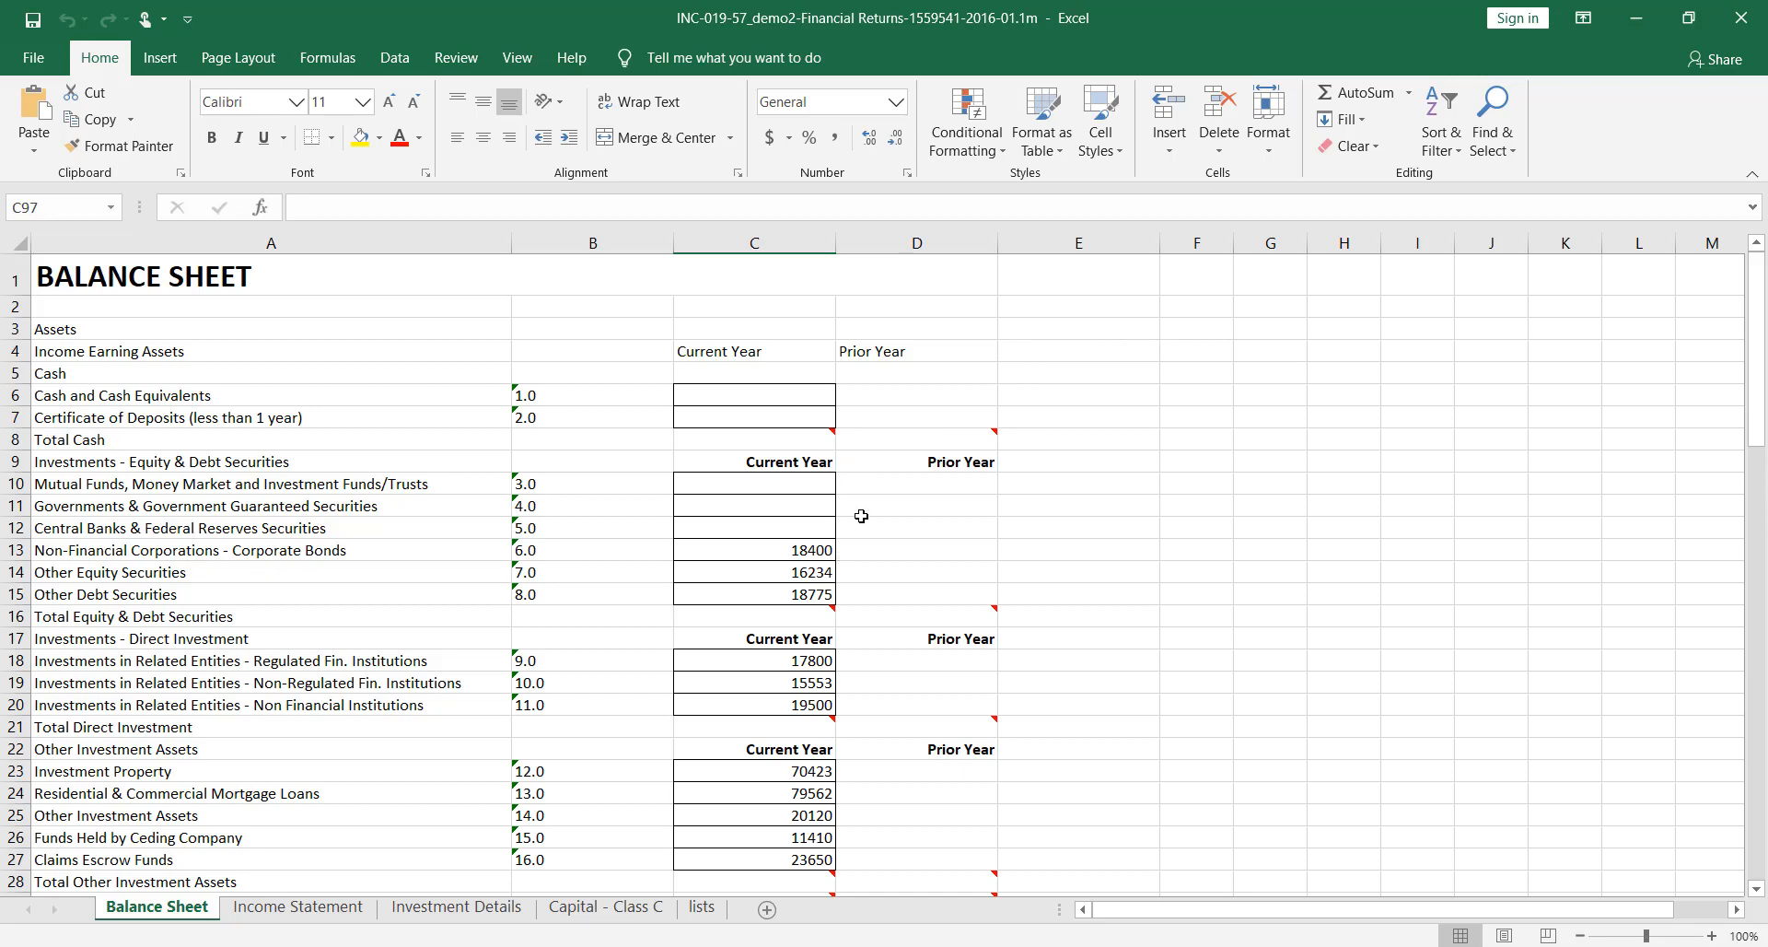
Scroll the Excel Balance Sheet, view Income Statement, Investment Details and Capital - Class C, then minimize Excel.
scroll(907, 669, down, 4)
scroll(907, 670, down, 11)
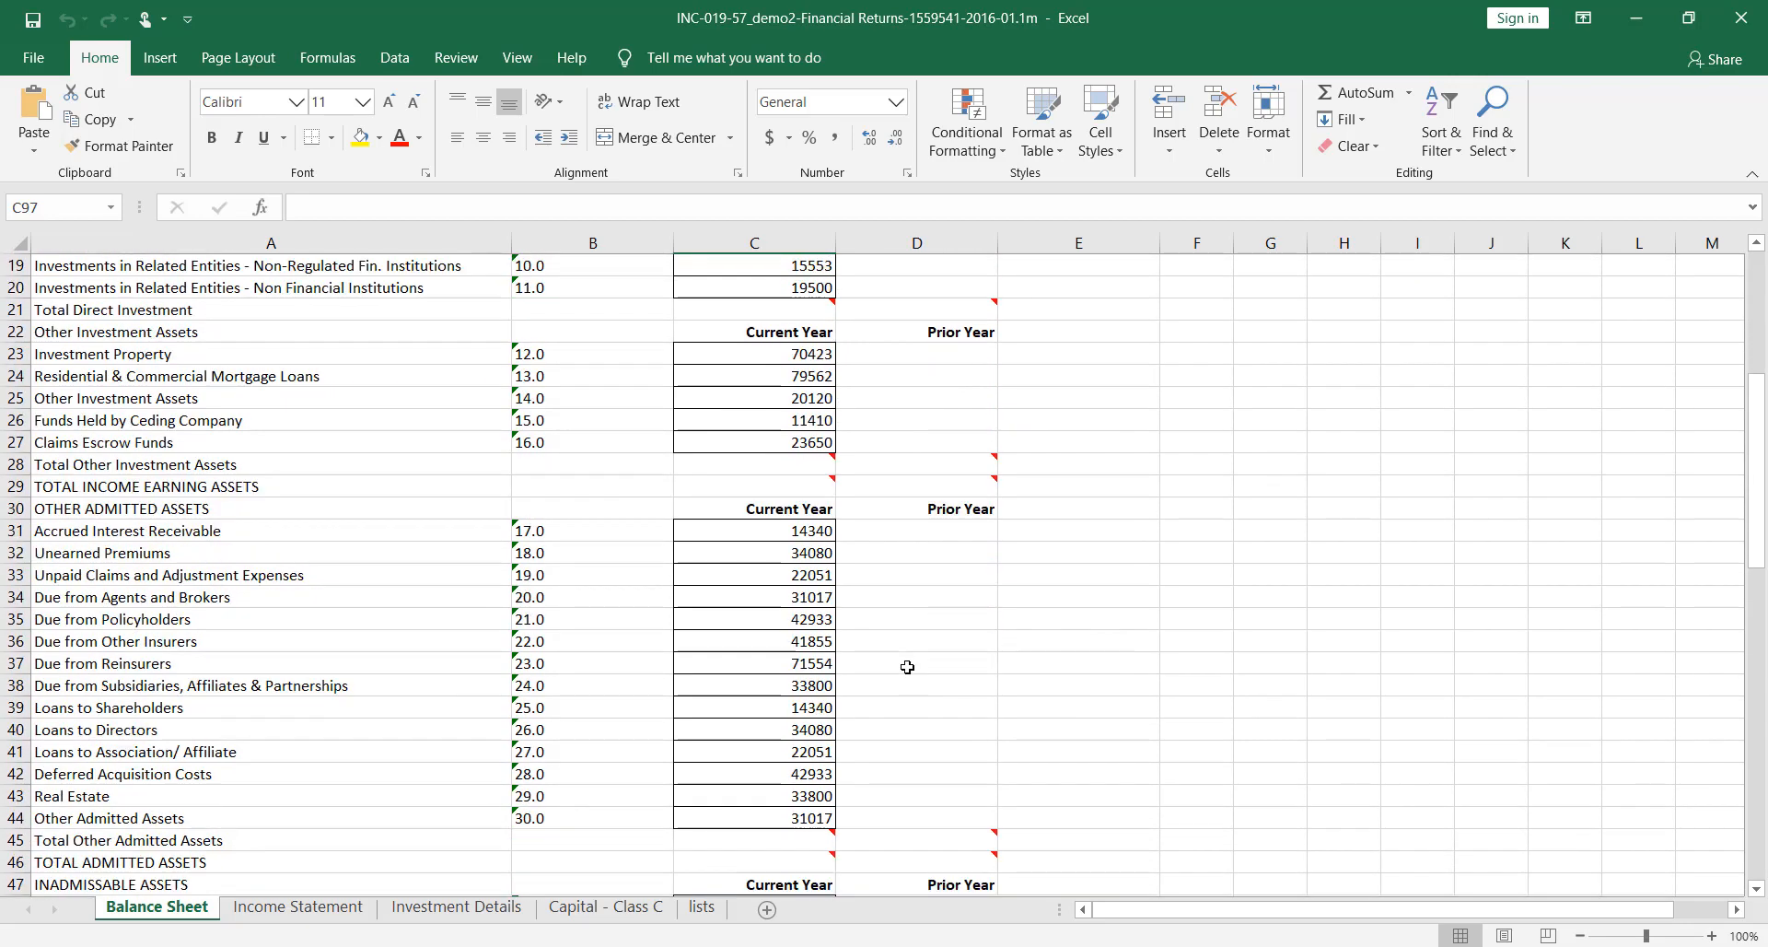
scroll(907, 666, down, 10)
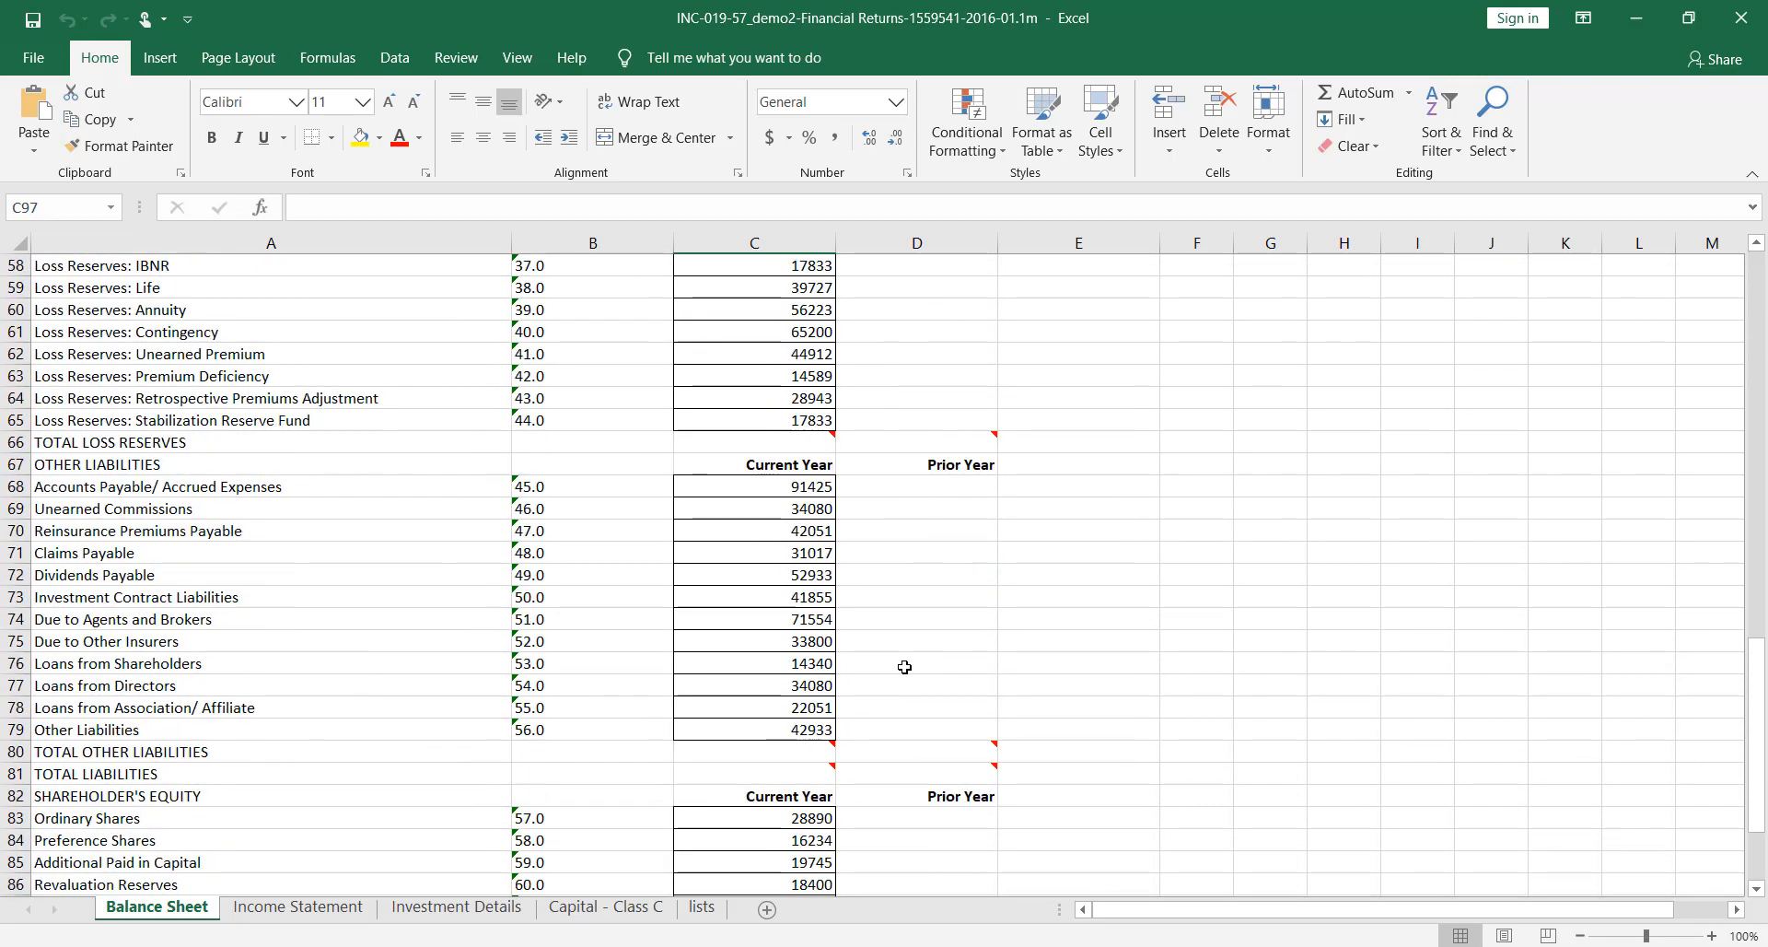
click(312, 908)
drag(1756, 324, 1736, 610)
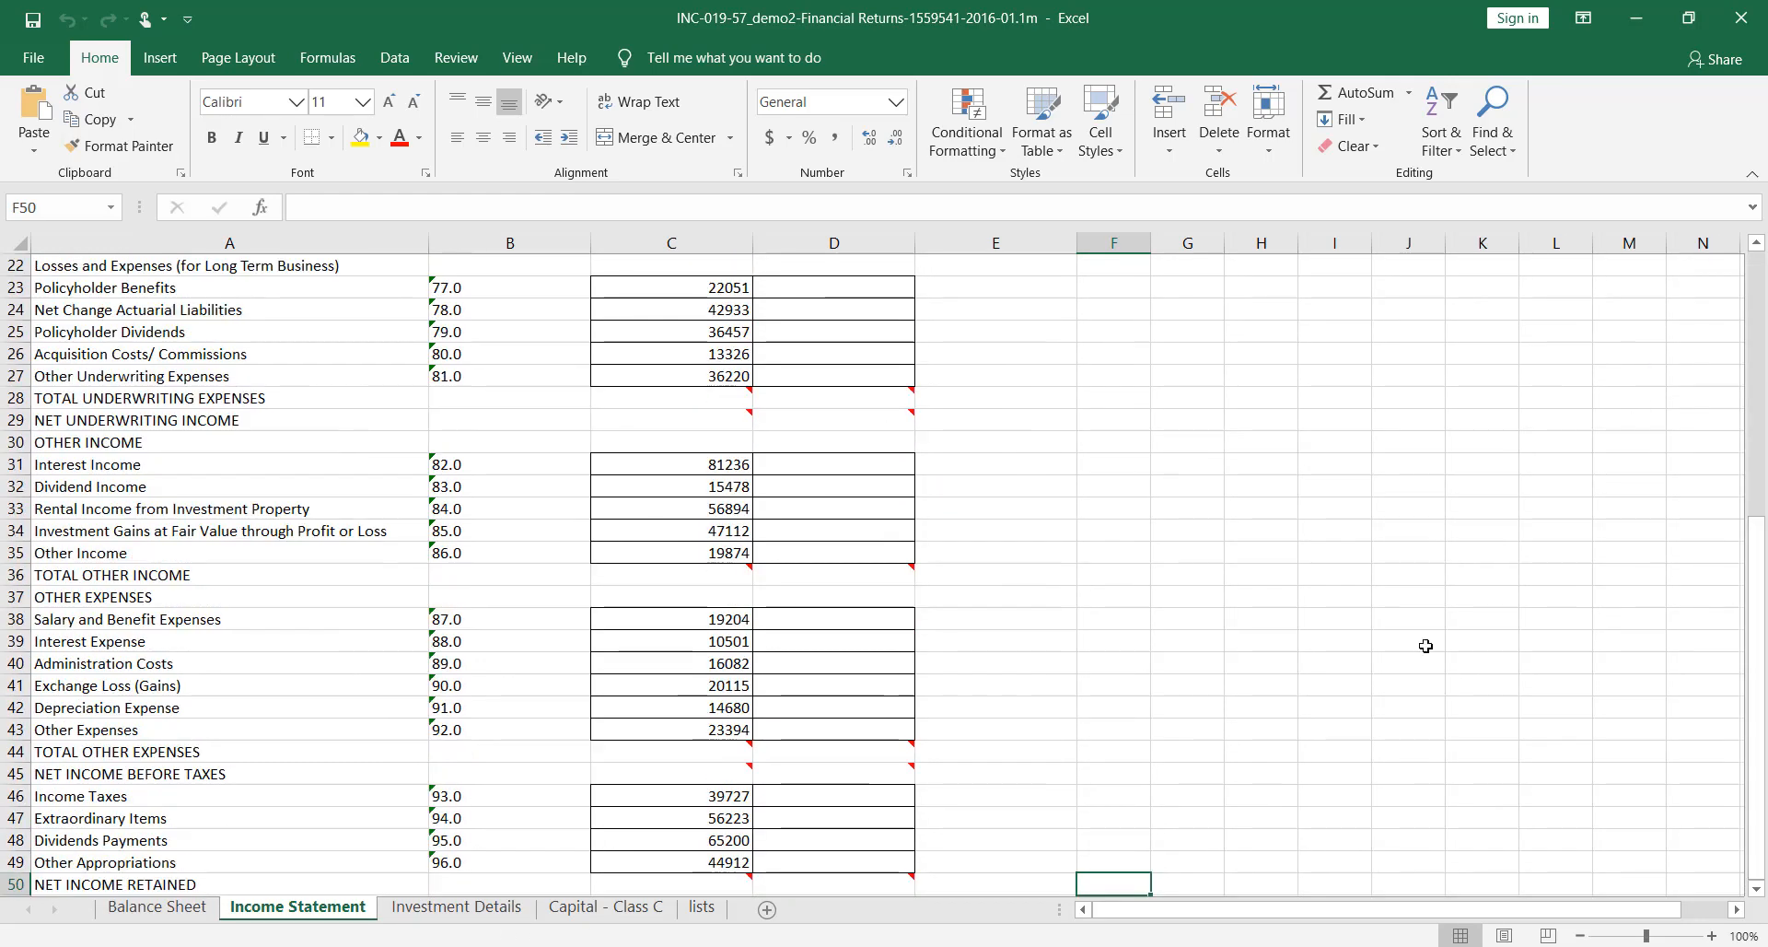
click(452, 907)
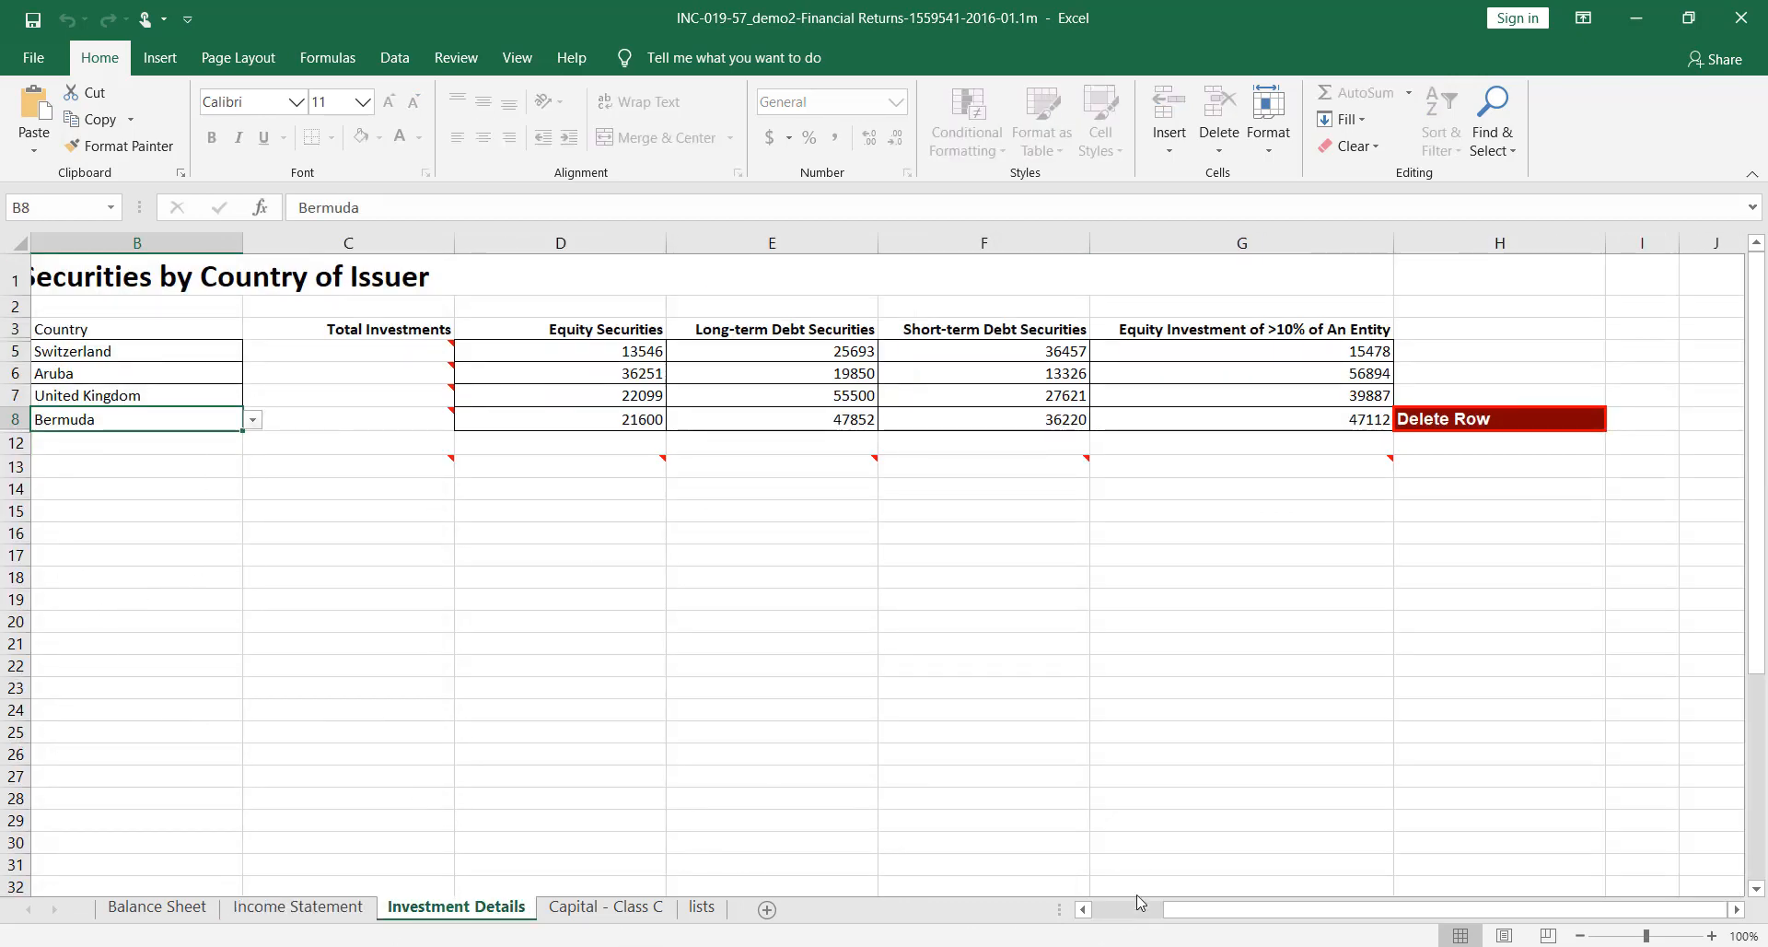
drag(1197, 908, 1086, 928)
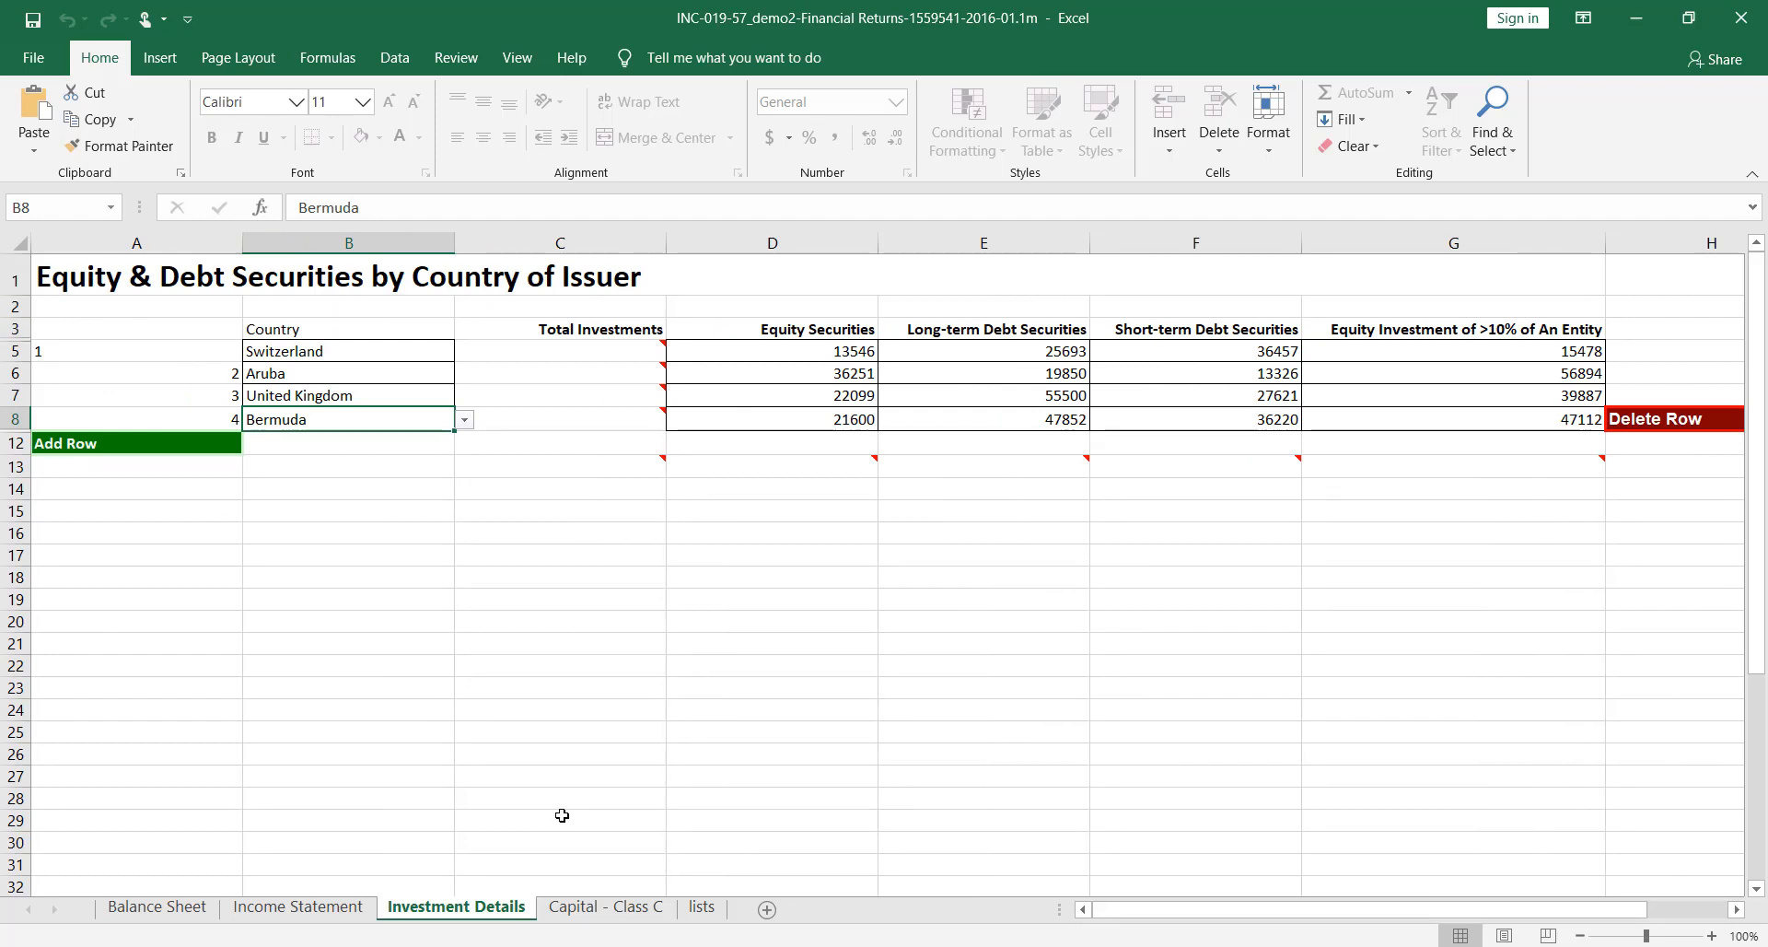
click(615, 910)
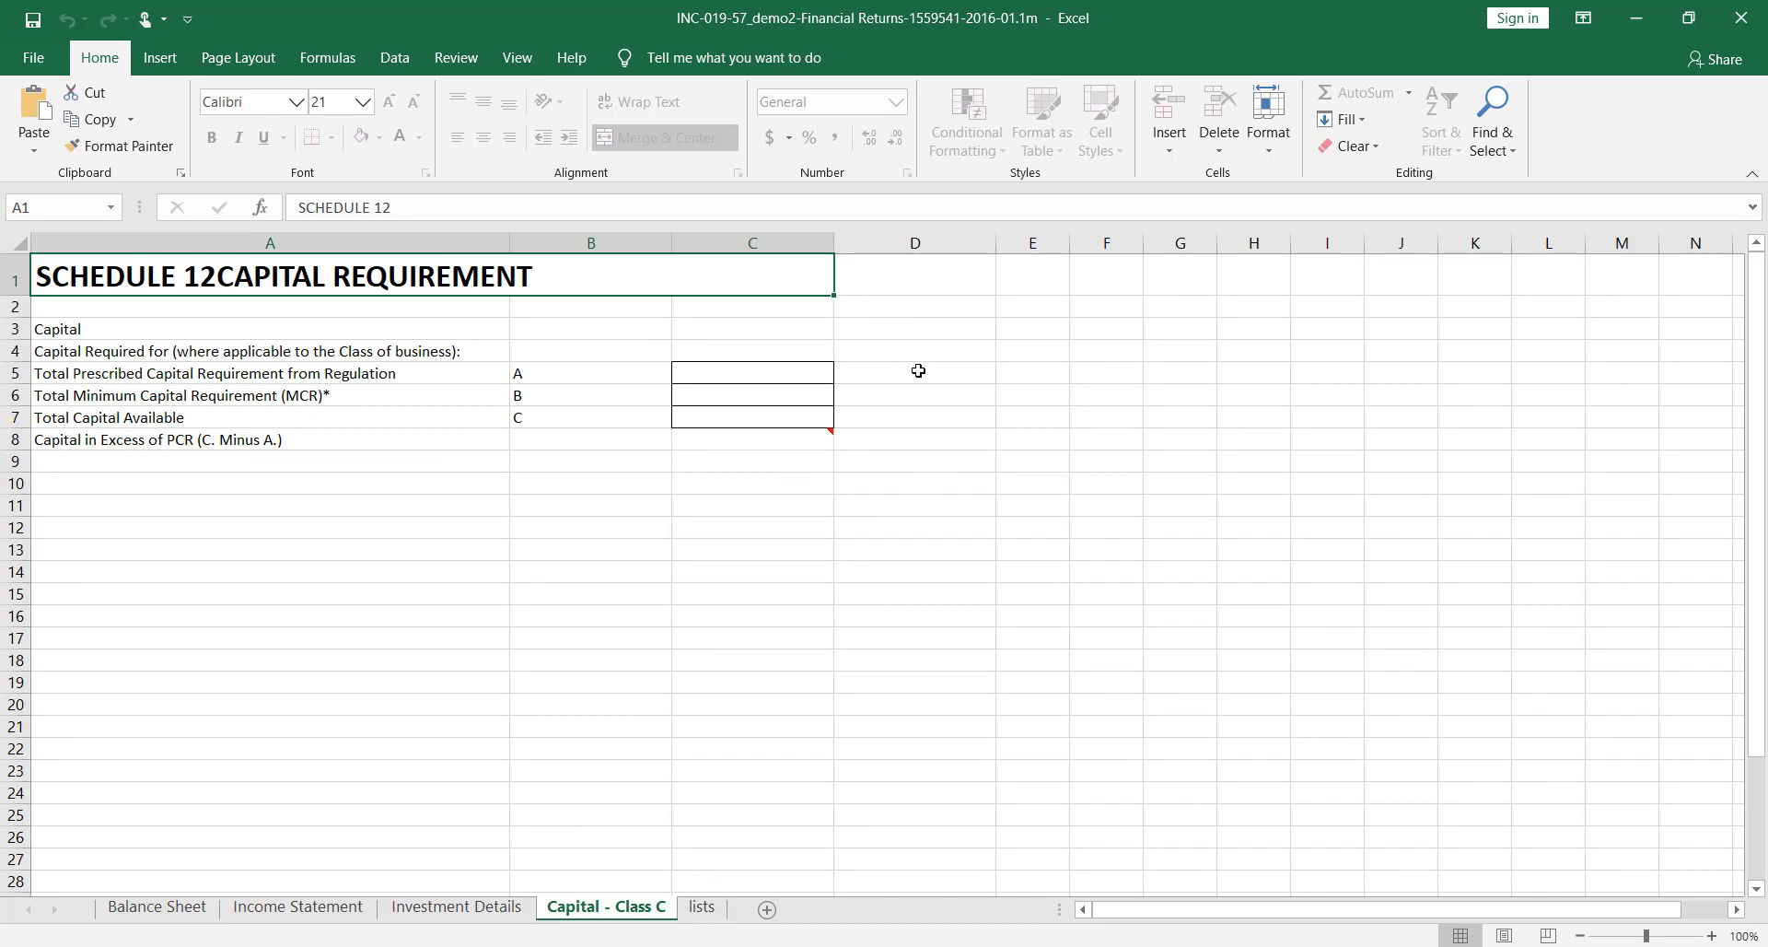
click(1636, 17)
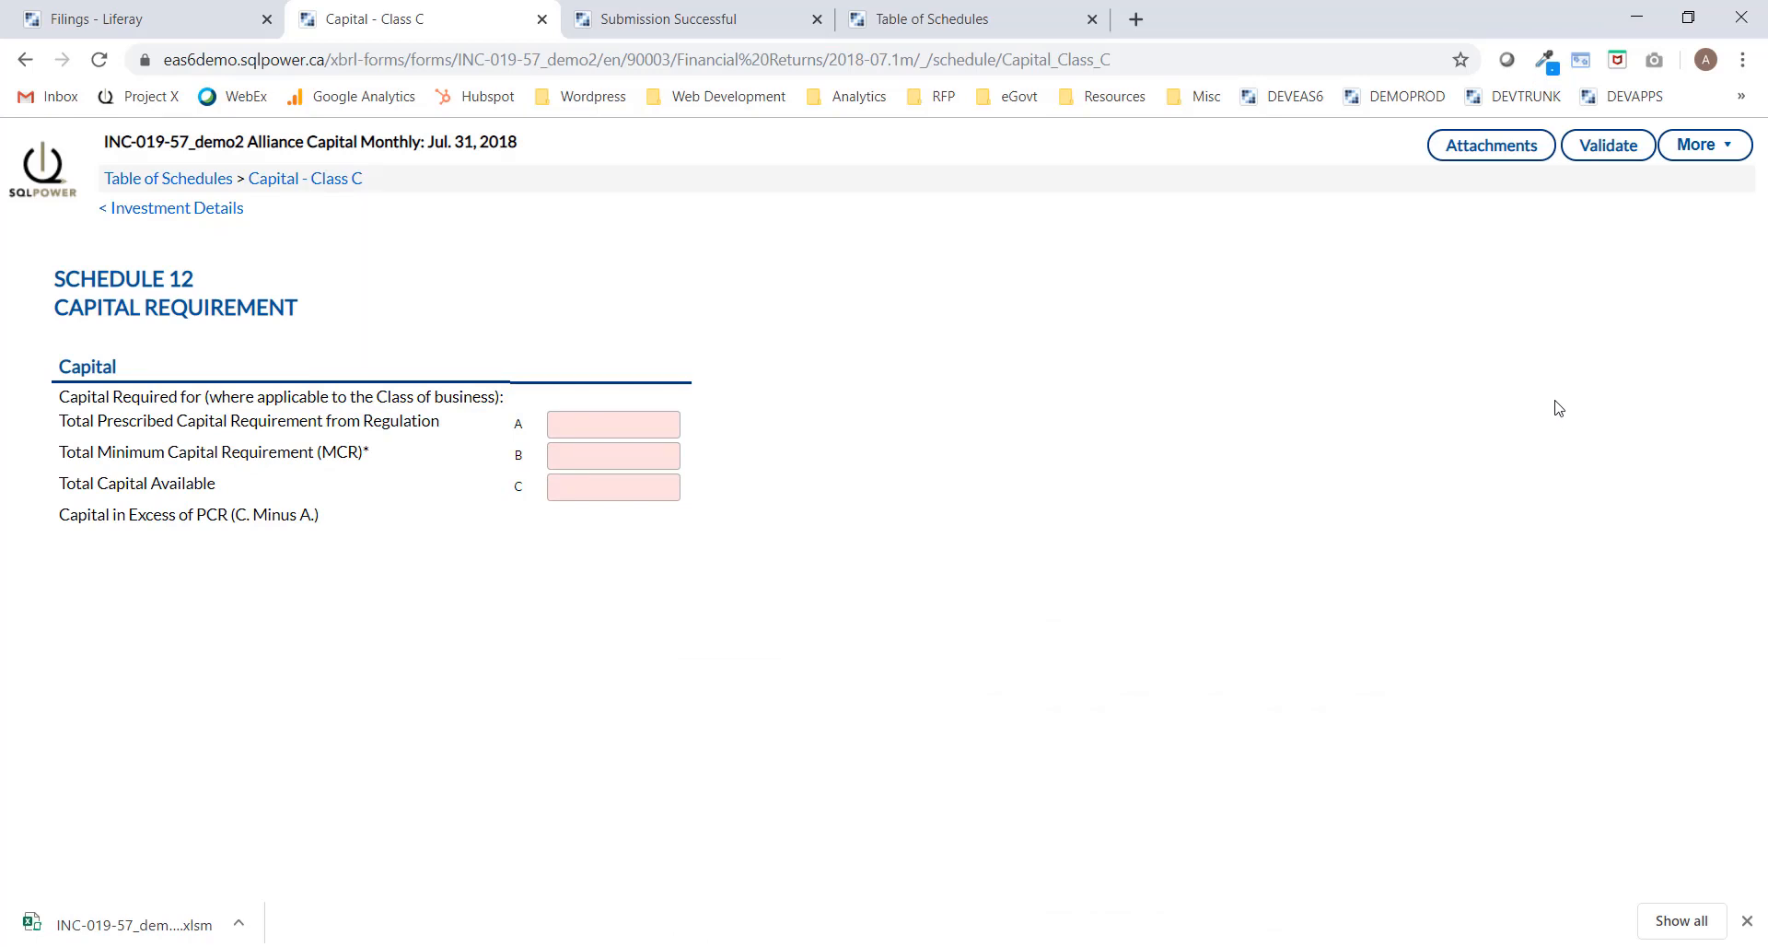
Upload the .xlsm financial returns workbook through More > Upload Excel Document.
mouse_move(1715, 149)
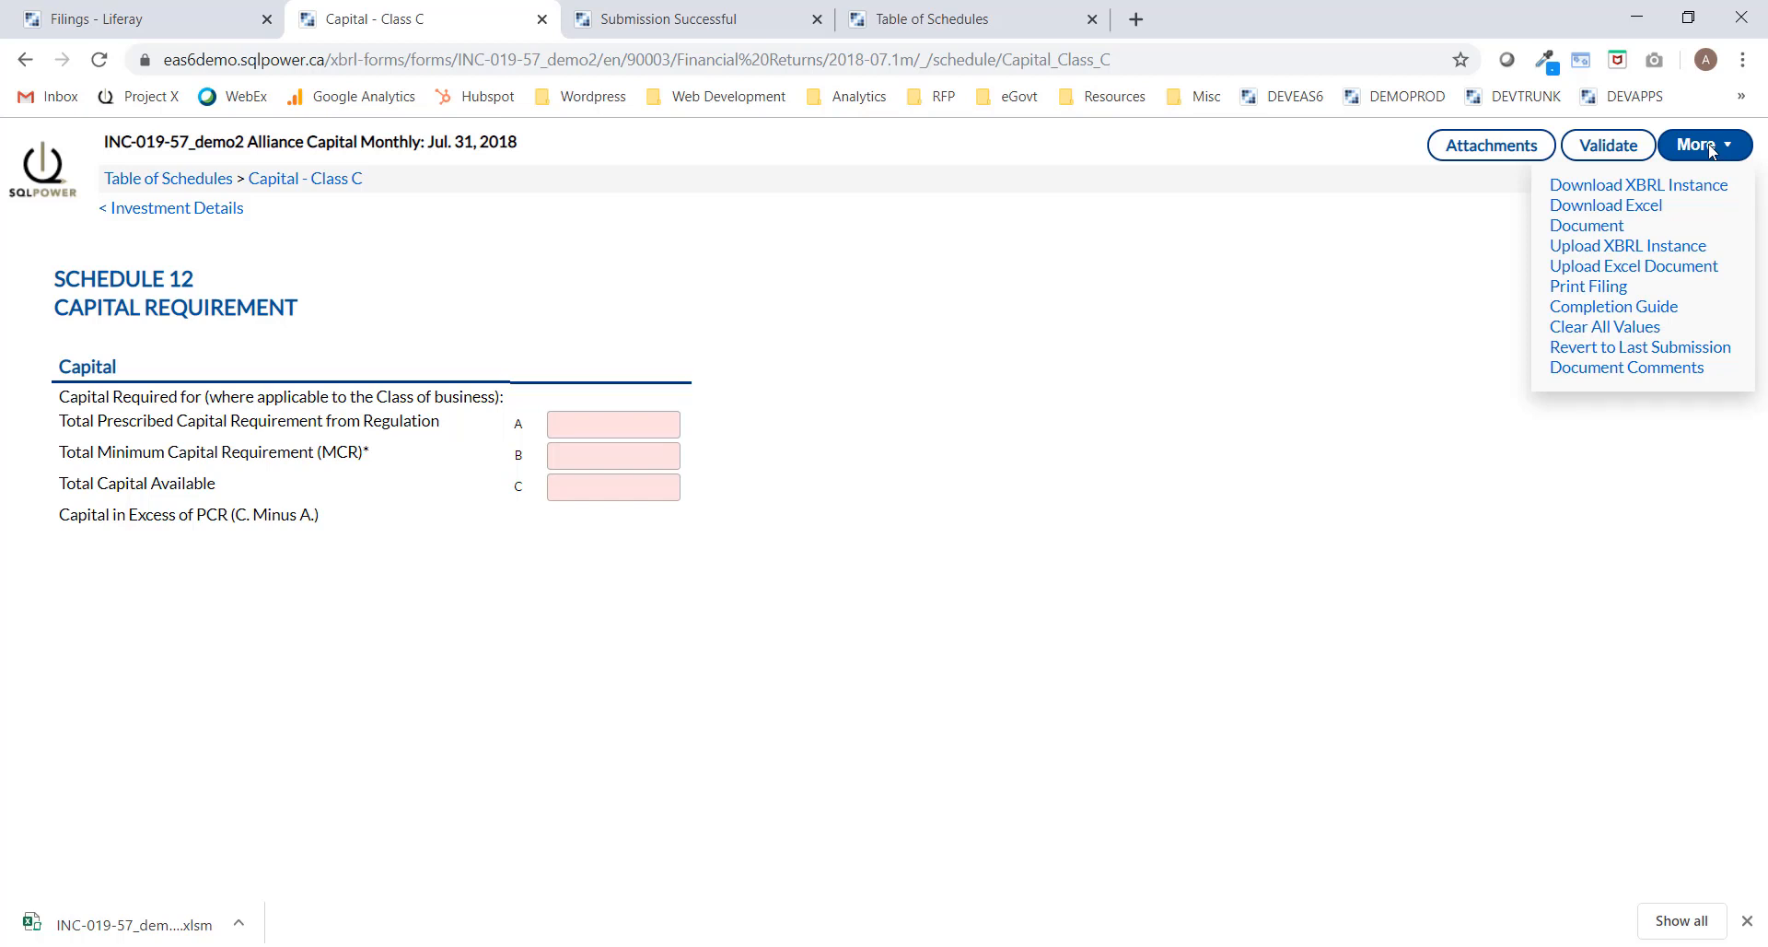
click(1603, 274)
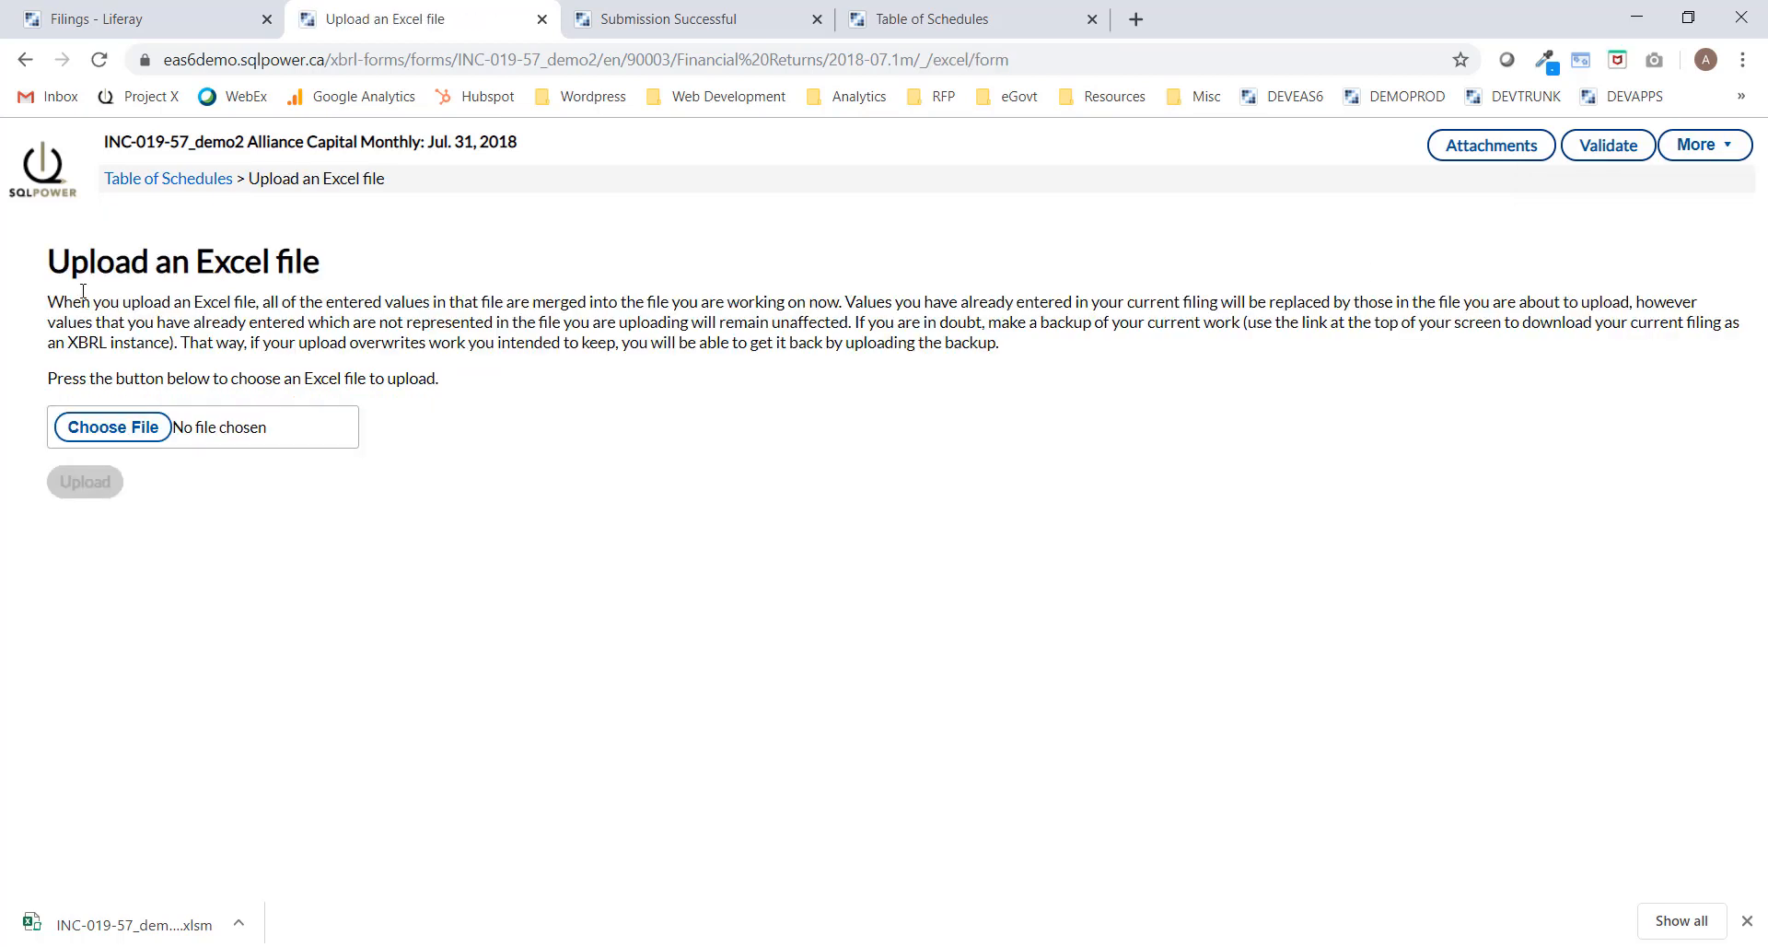
click(103, 431)
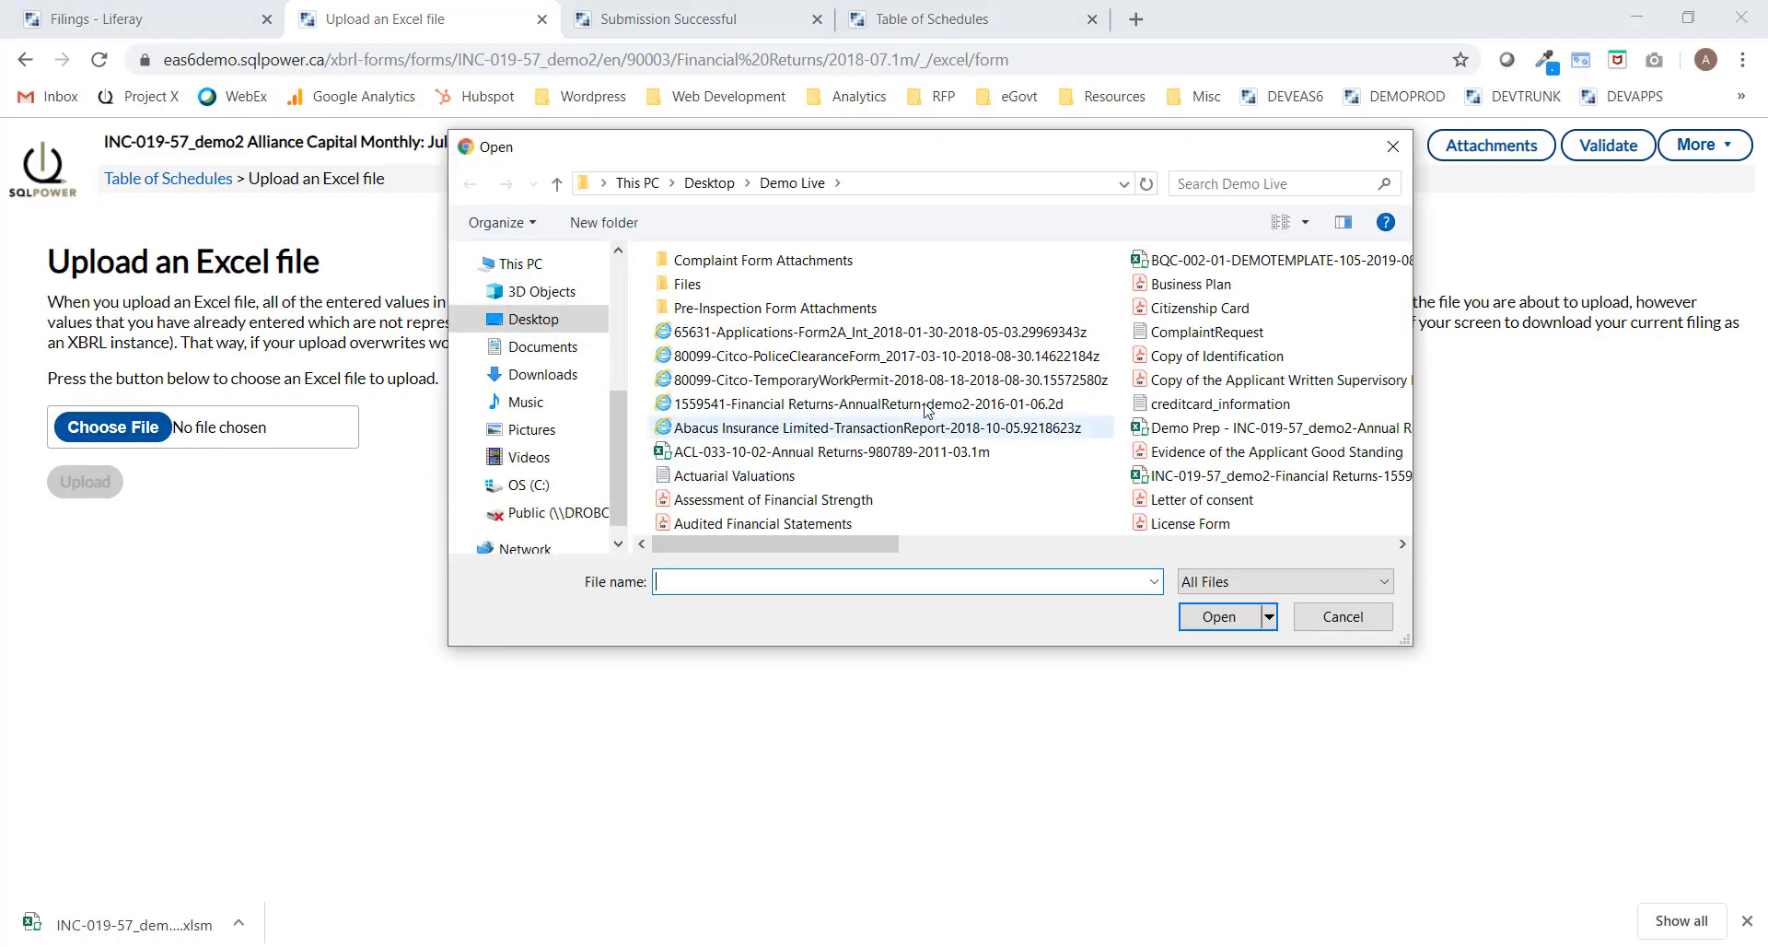
click(1158, 477)
click(1219, 617)
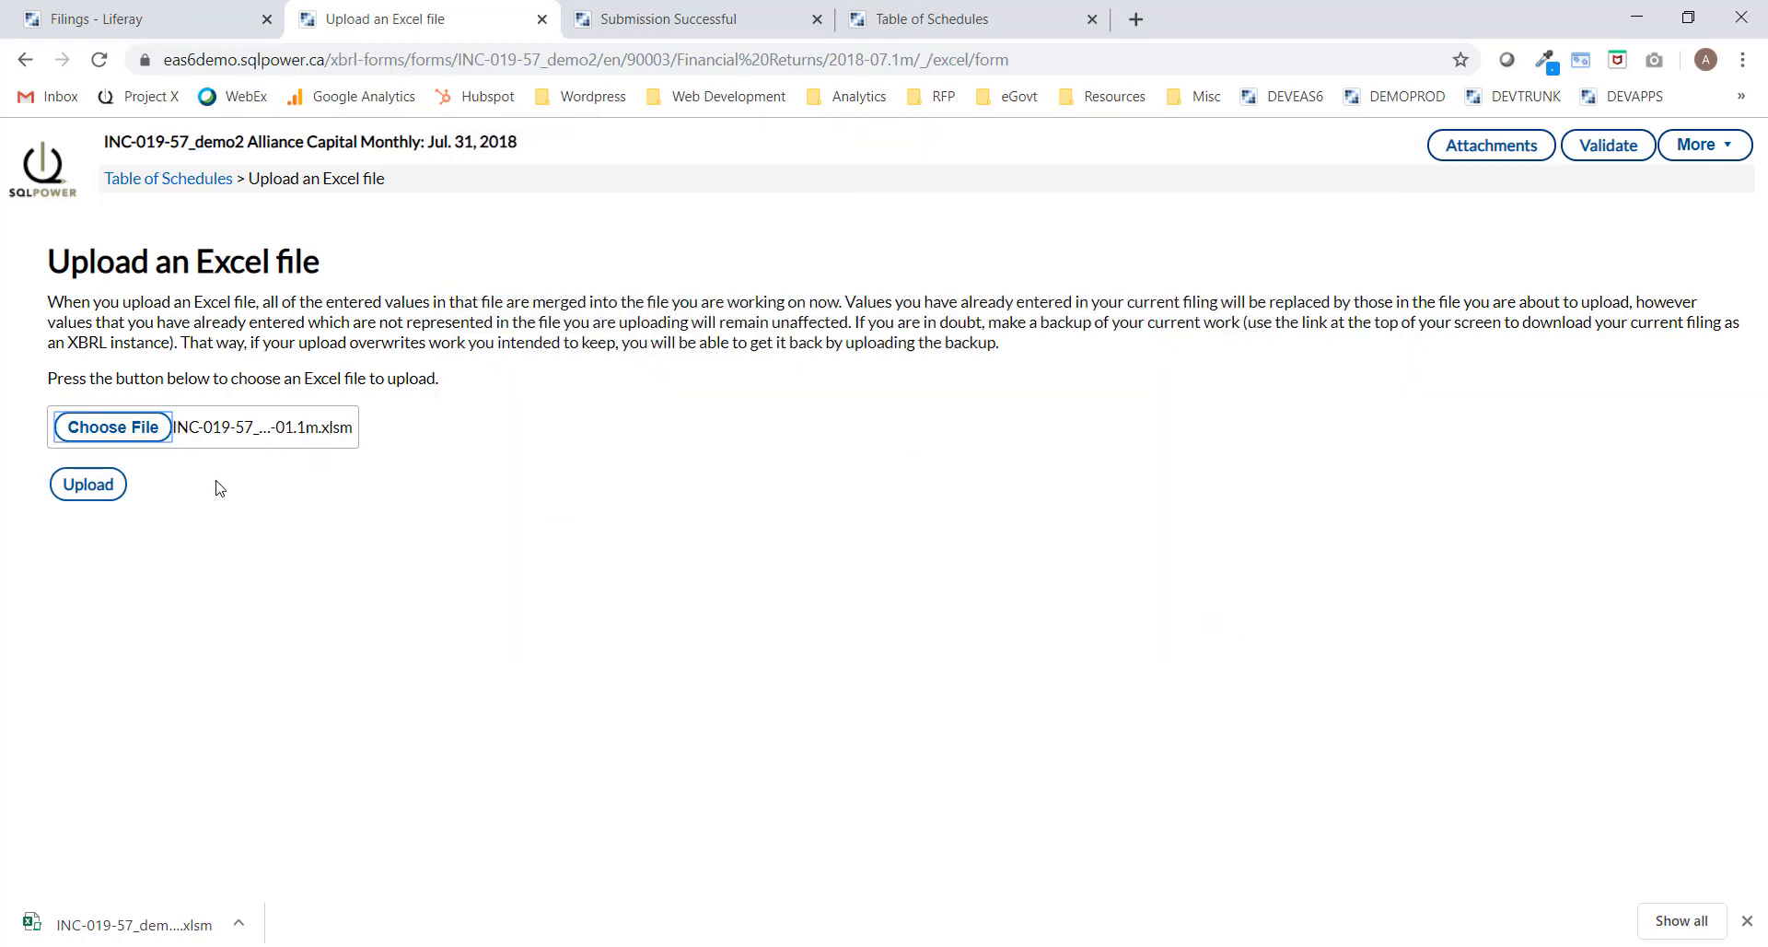
click(92, 496)
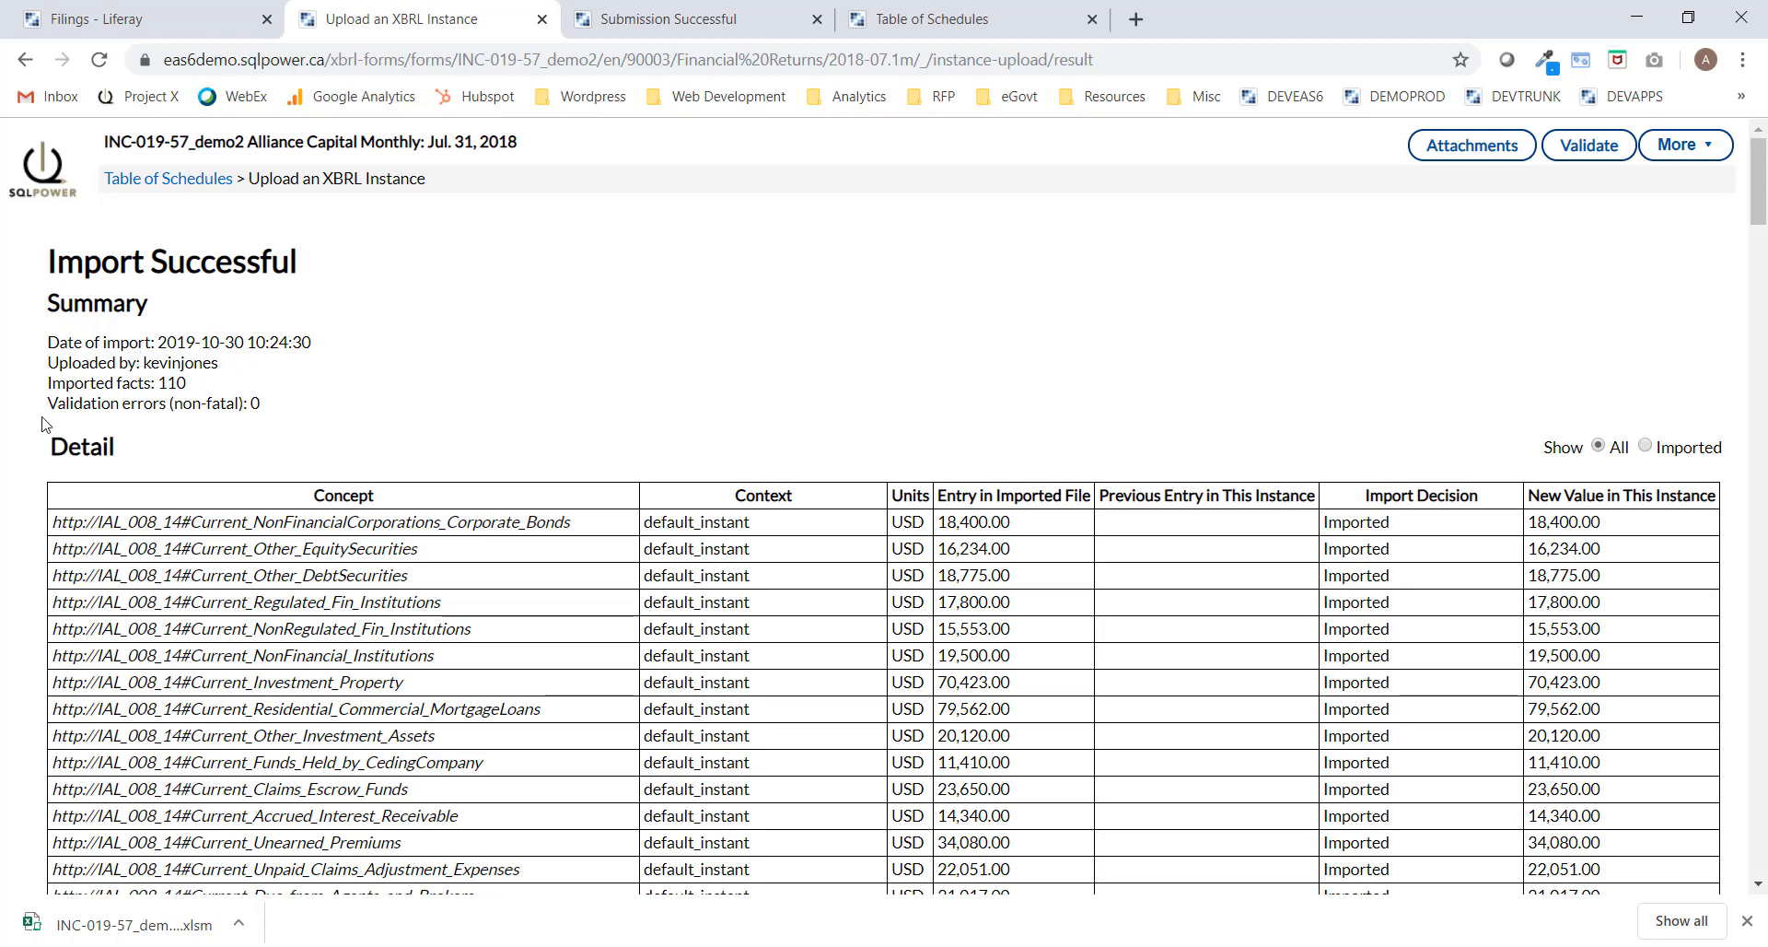
Scroll the import Detail table of imported and skipped values, then return to the Table of Schedules.
scroll(37, 433, down, 2)
scroll(37, 350, down, 1)
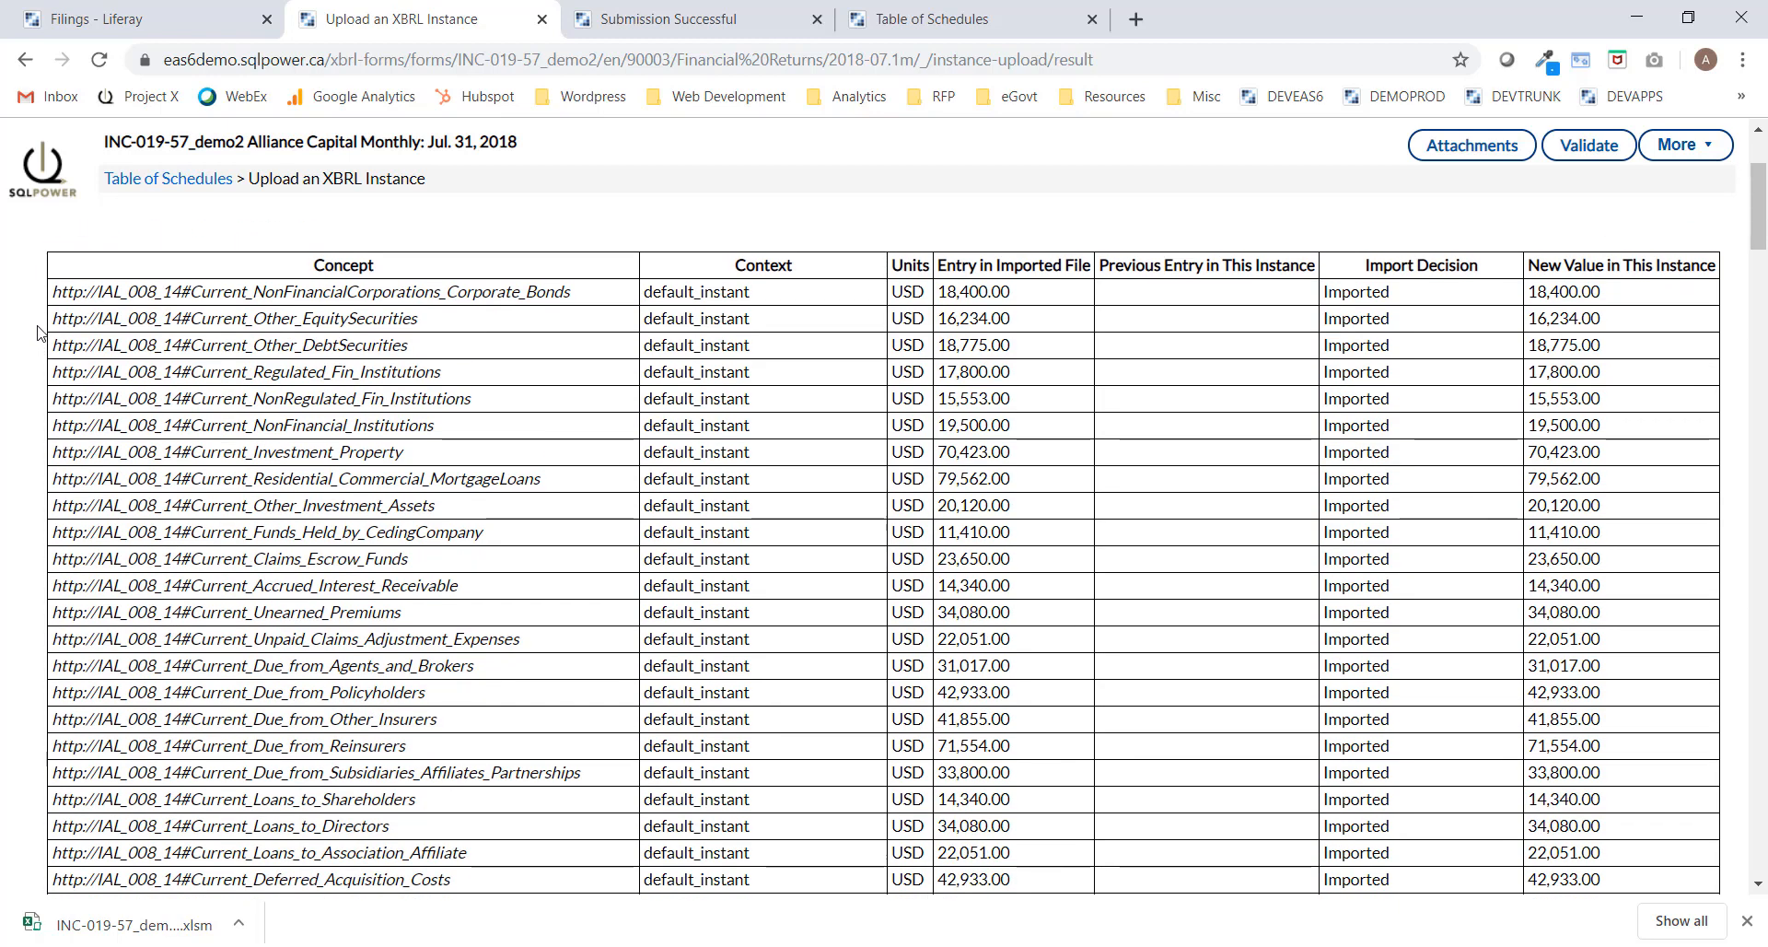
scroll(39, 332, up, 2)
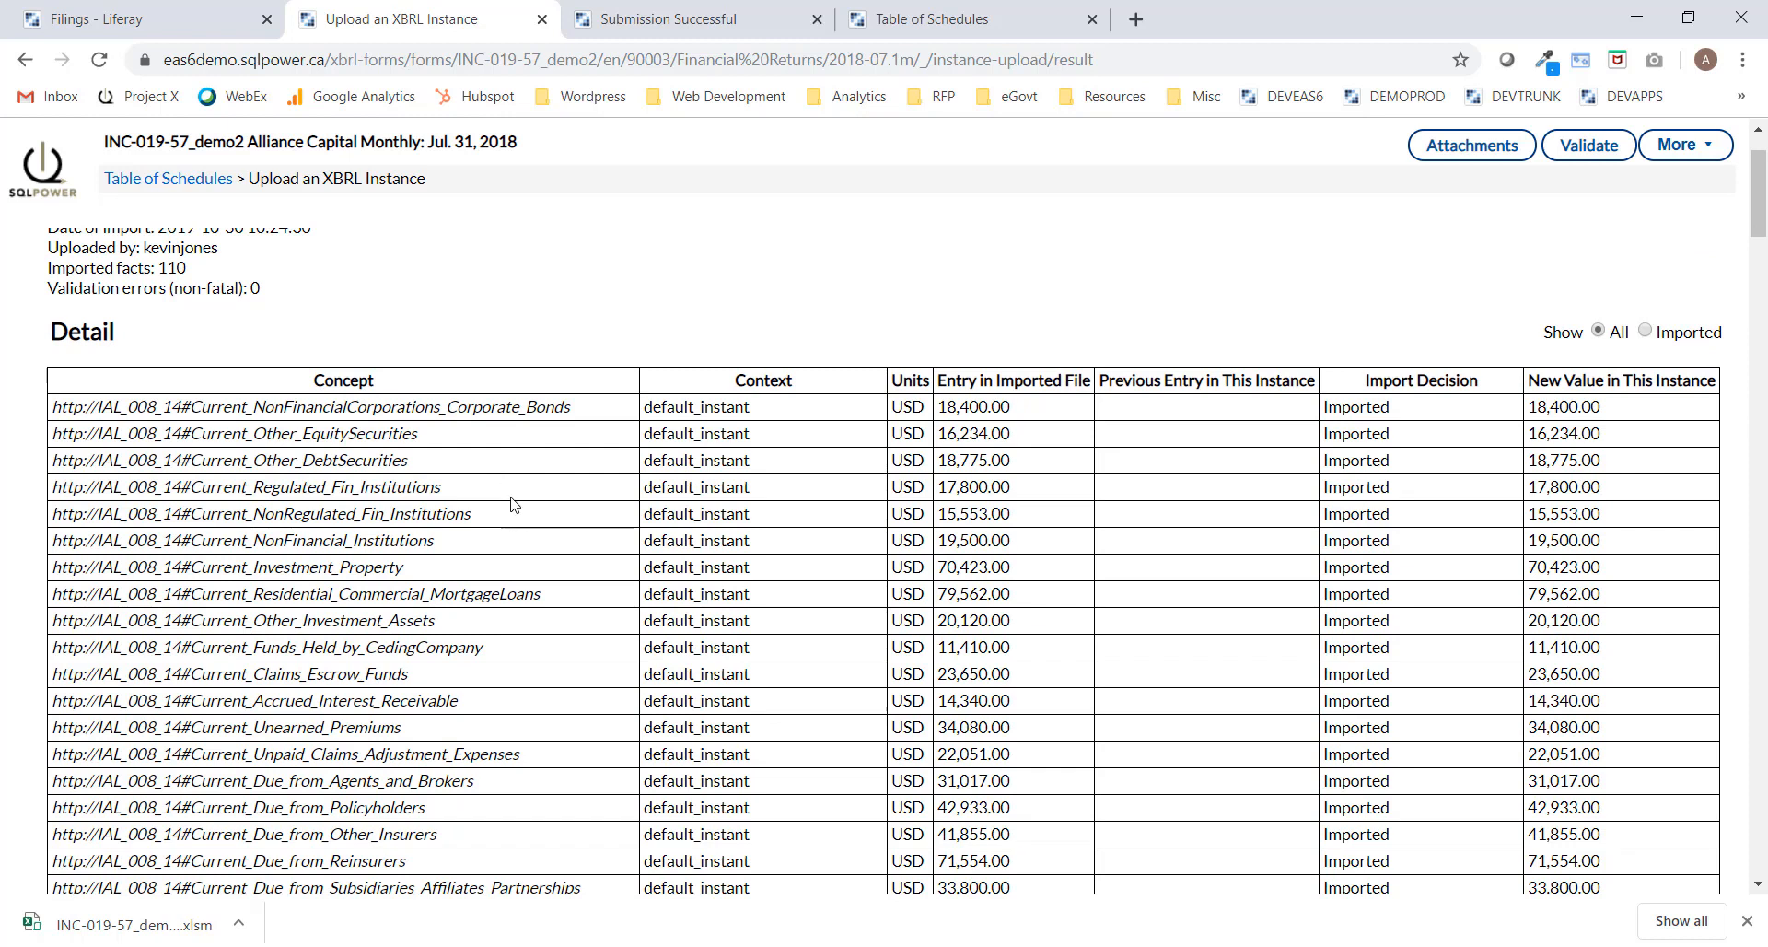
scroll(514, 505, down, 2)
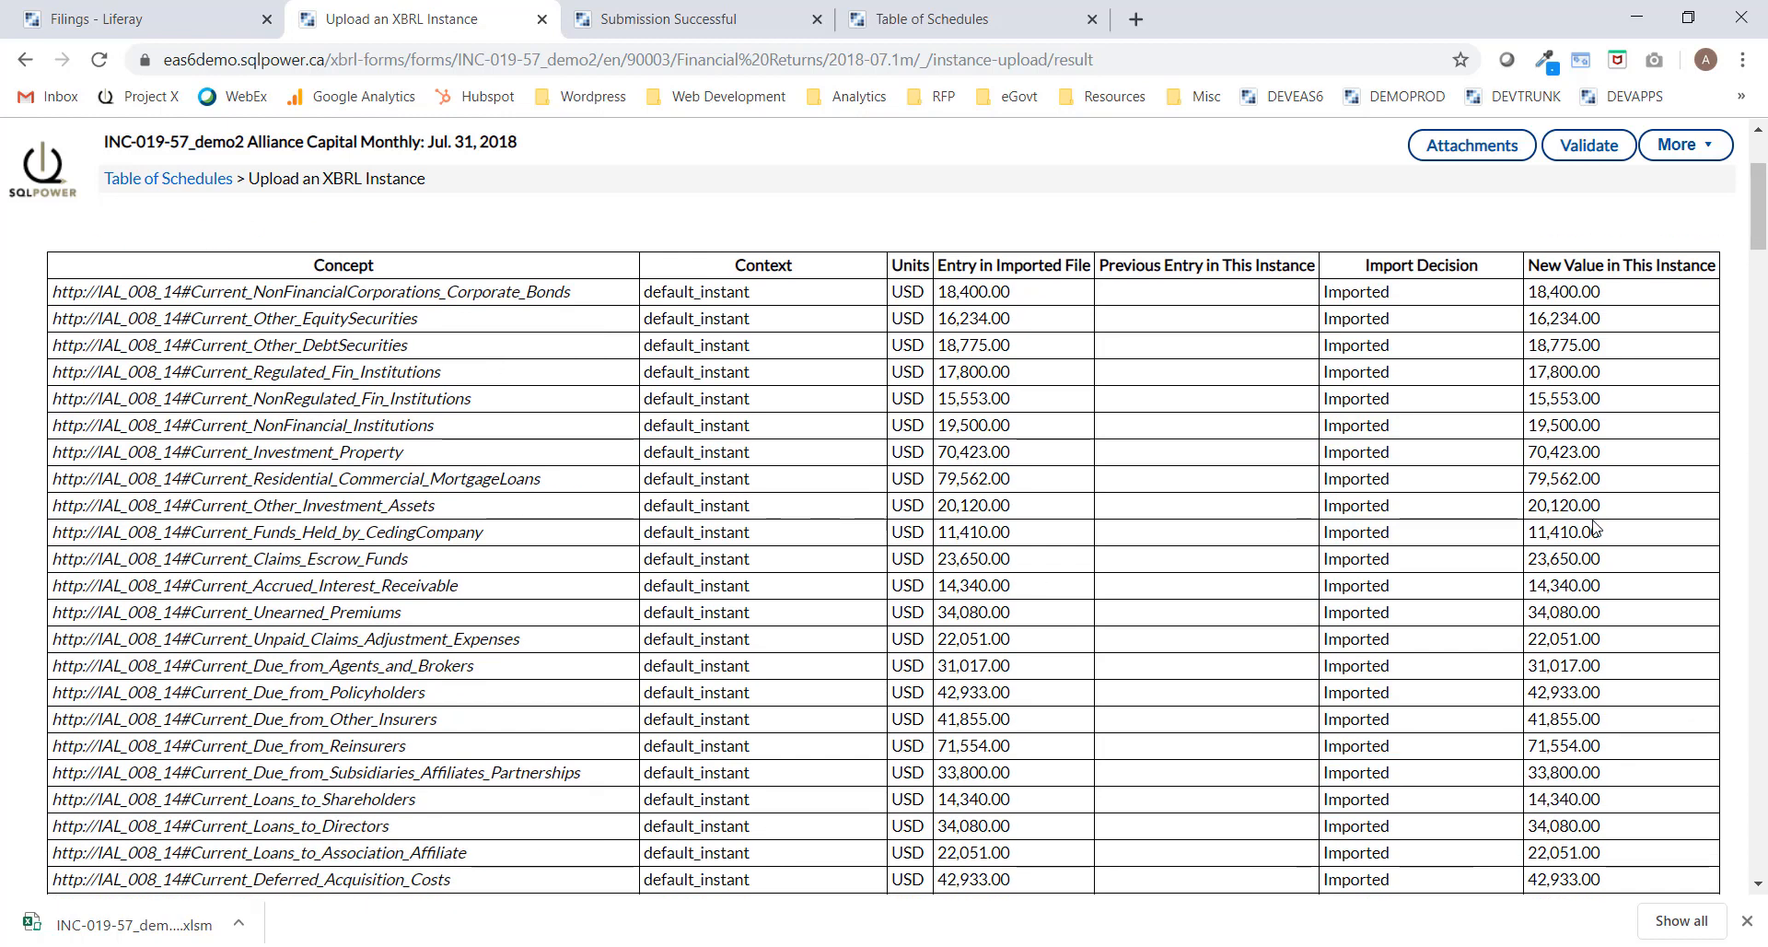
scroll(1594, 519, down, 4)
scroll(1594, 518, down, 8)
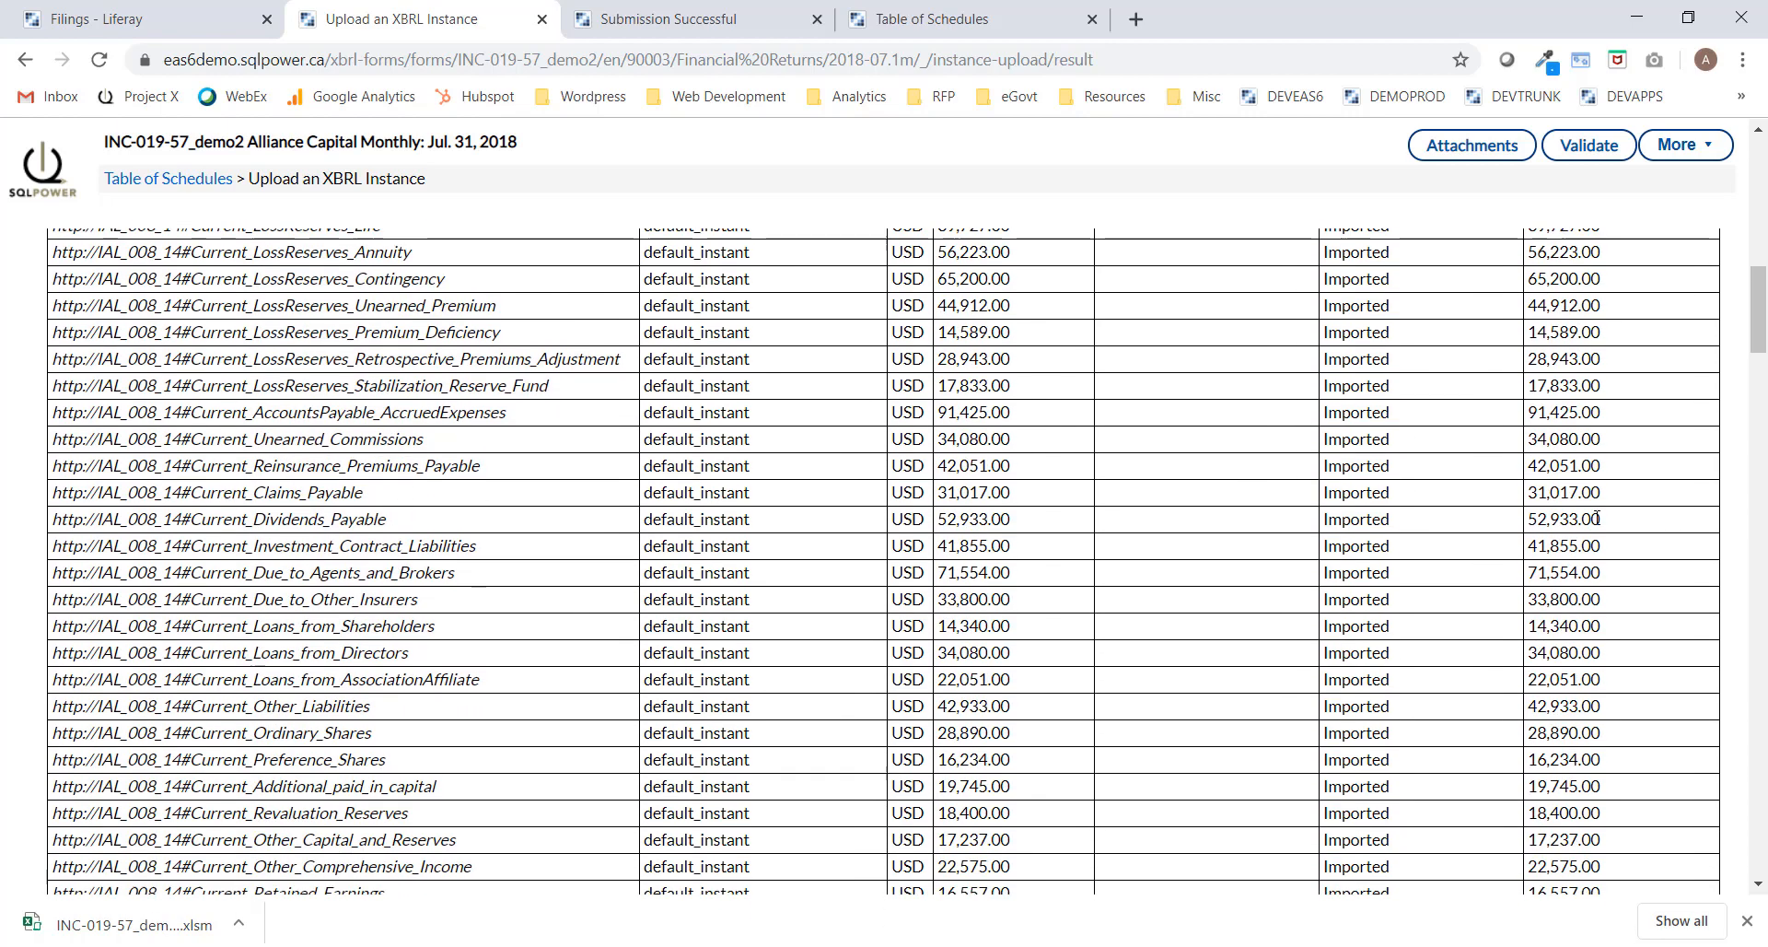
scroll(1596, 519, down, 20)
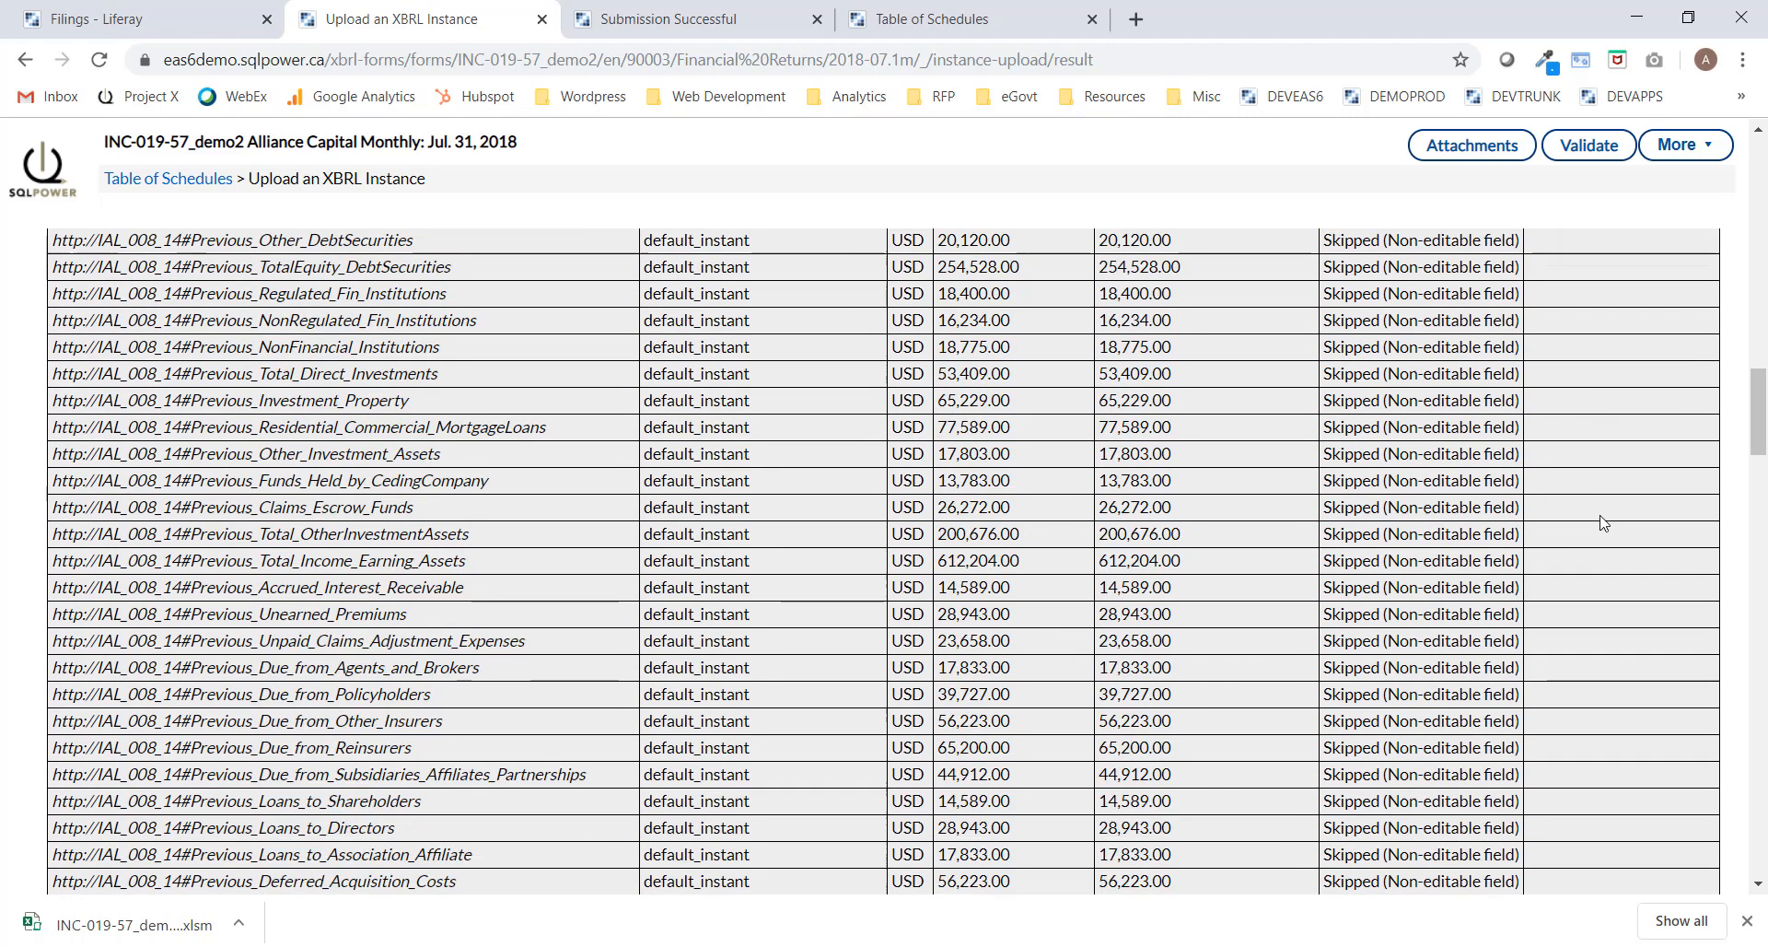
scroll(1601, 518, down, 9)
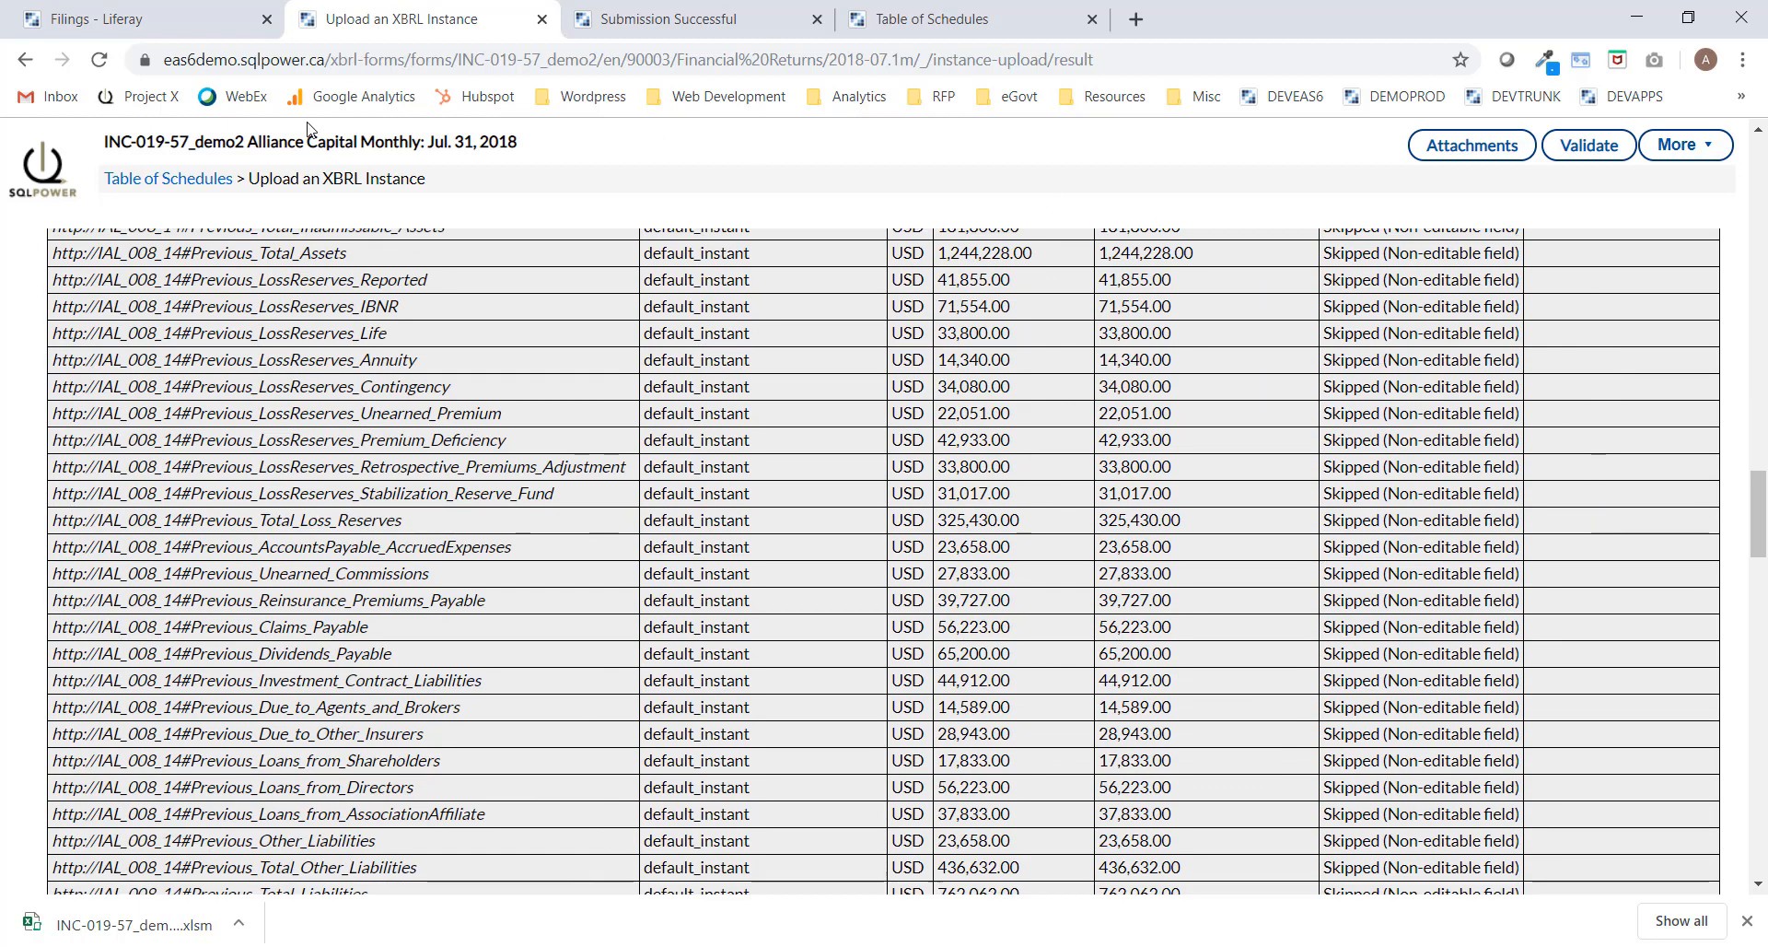
click(167, 181)
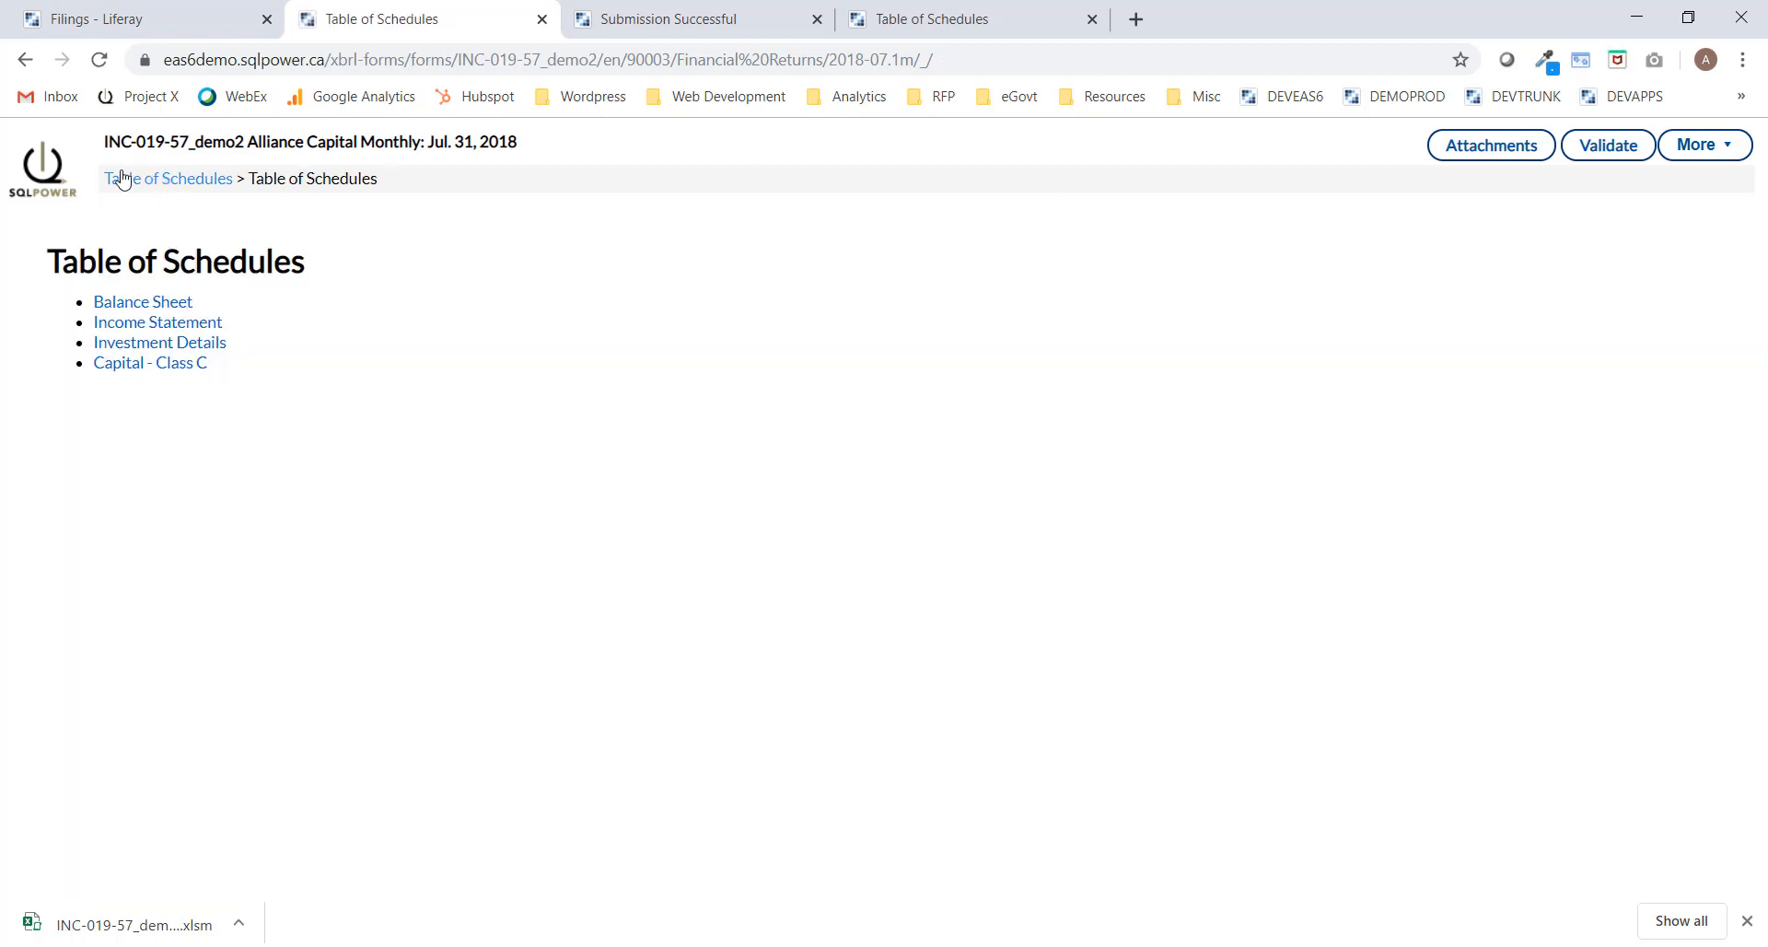
Open the Balance Sheet and read the validation error on the red 976,001.00 liabilities-and-equity total.
click(157, 307)
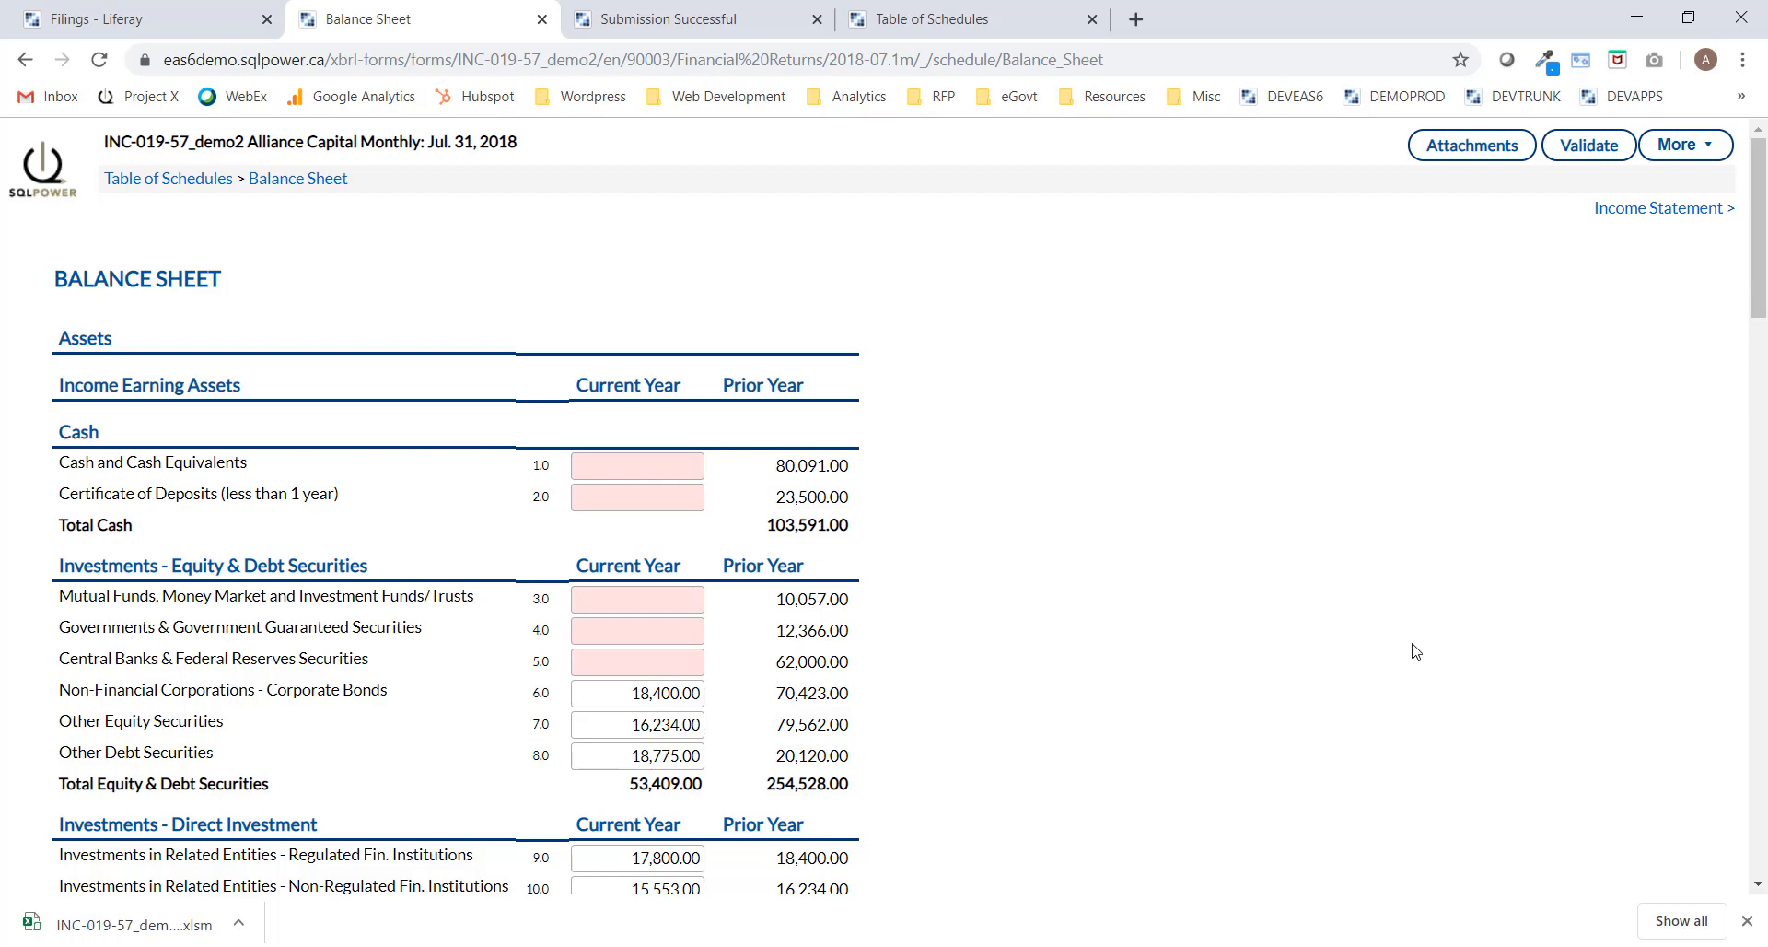
drag(1760, 303, 1763, 678)
scroll(1761, 805, down, 3)
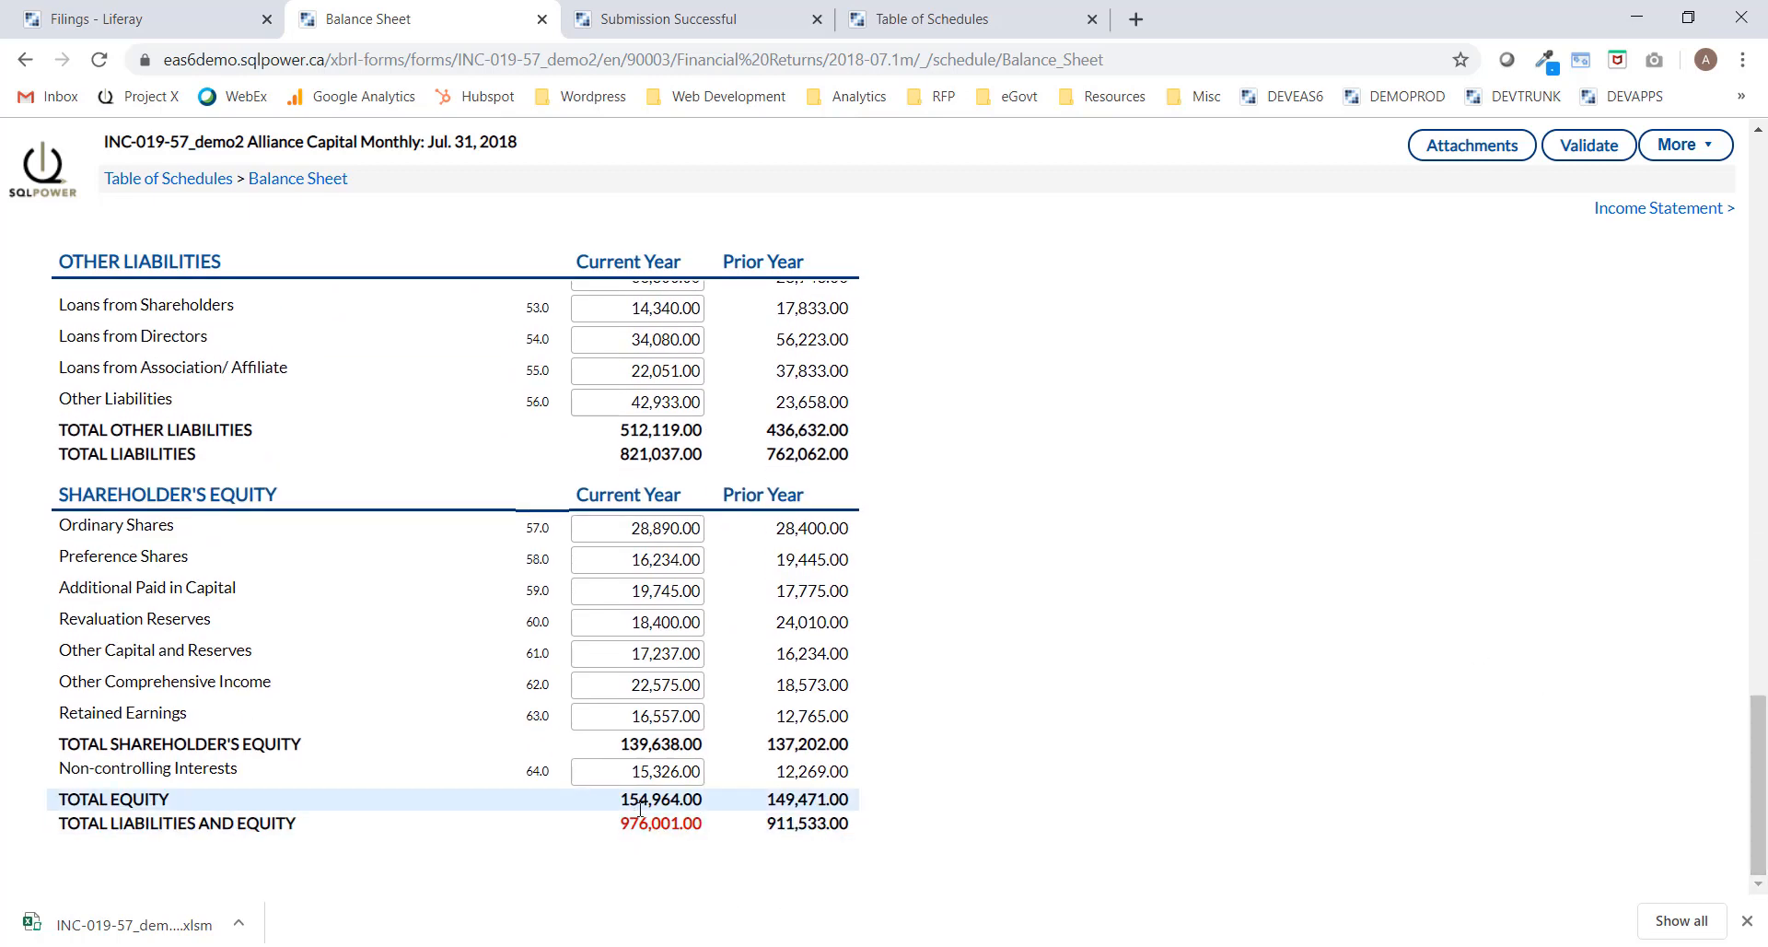
mouse_move(652, 826)
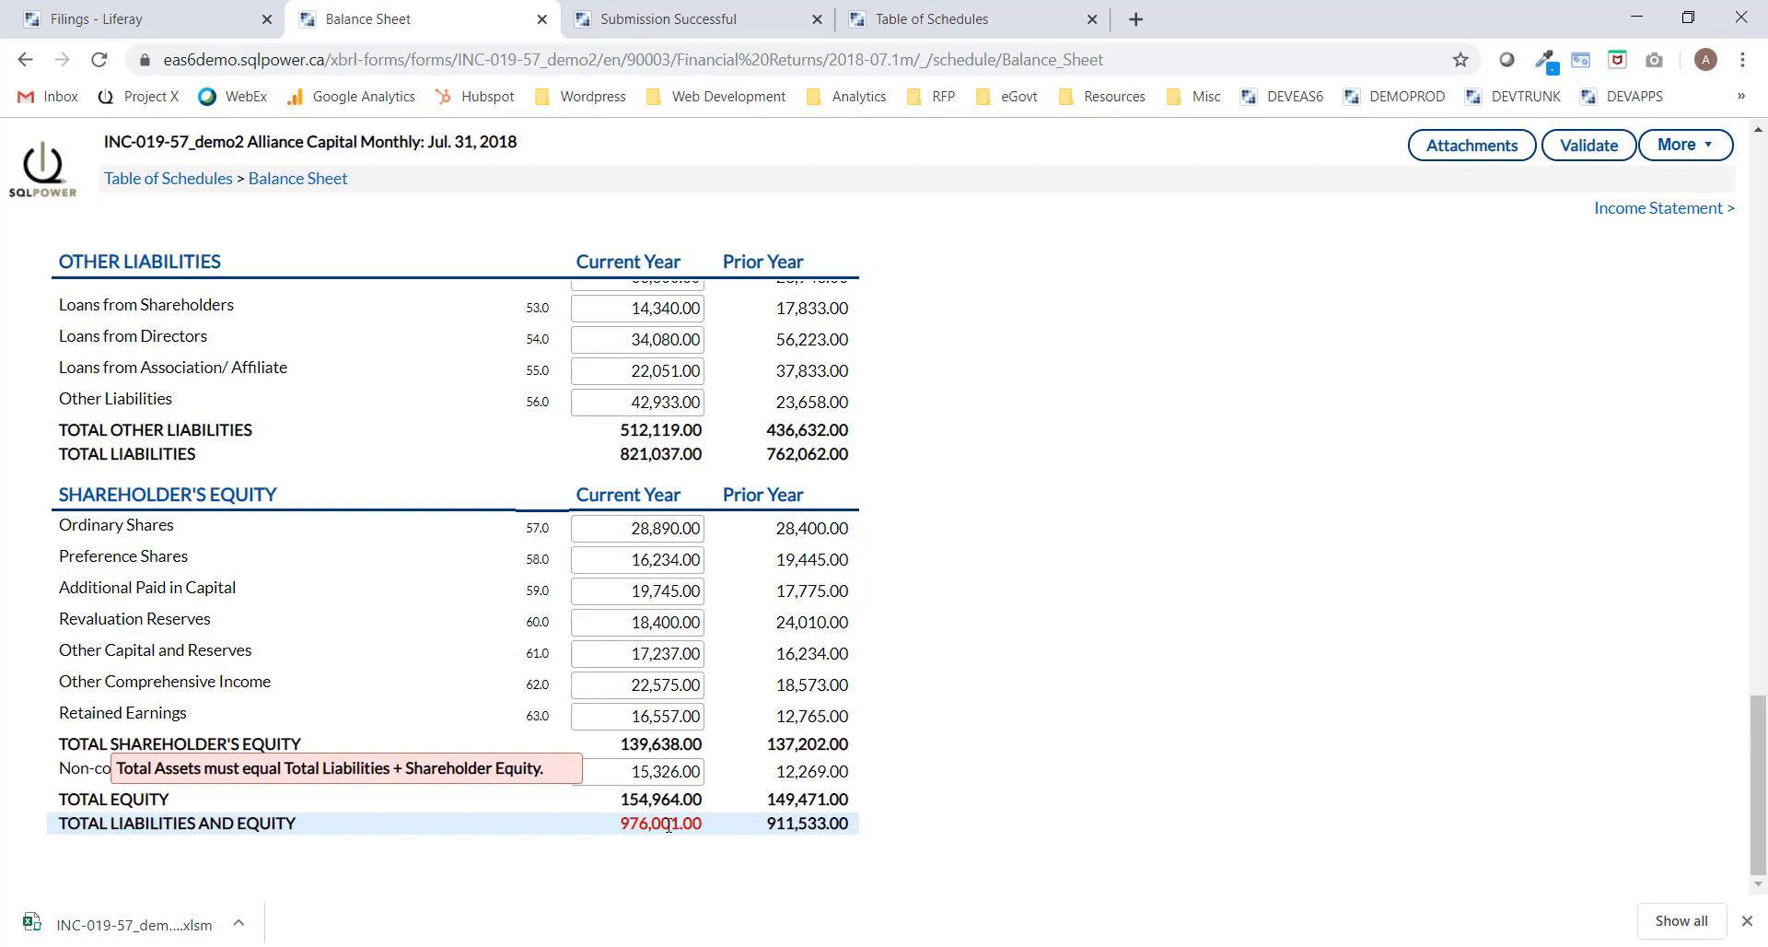
scroll(998, 862, up, 7)
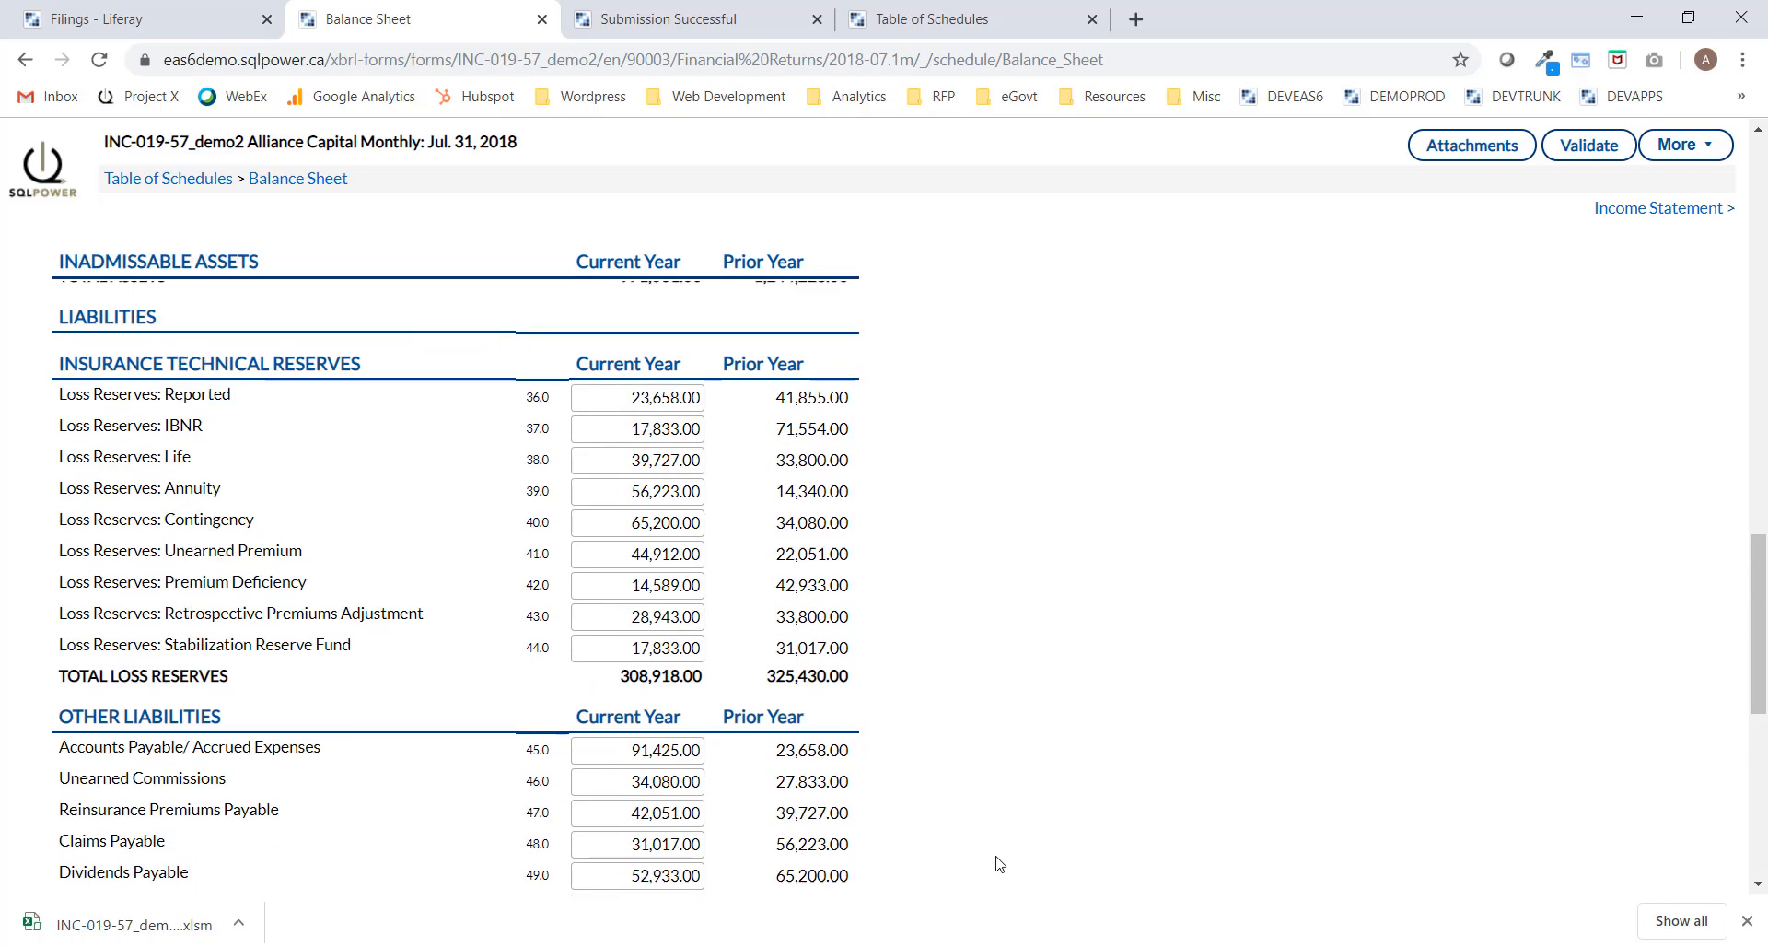
scroll(998, 862, up, 20)
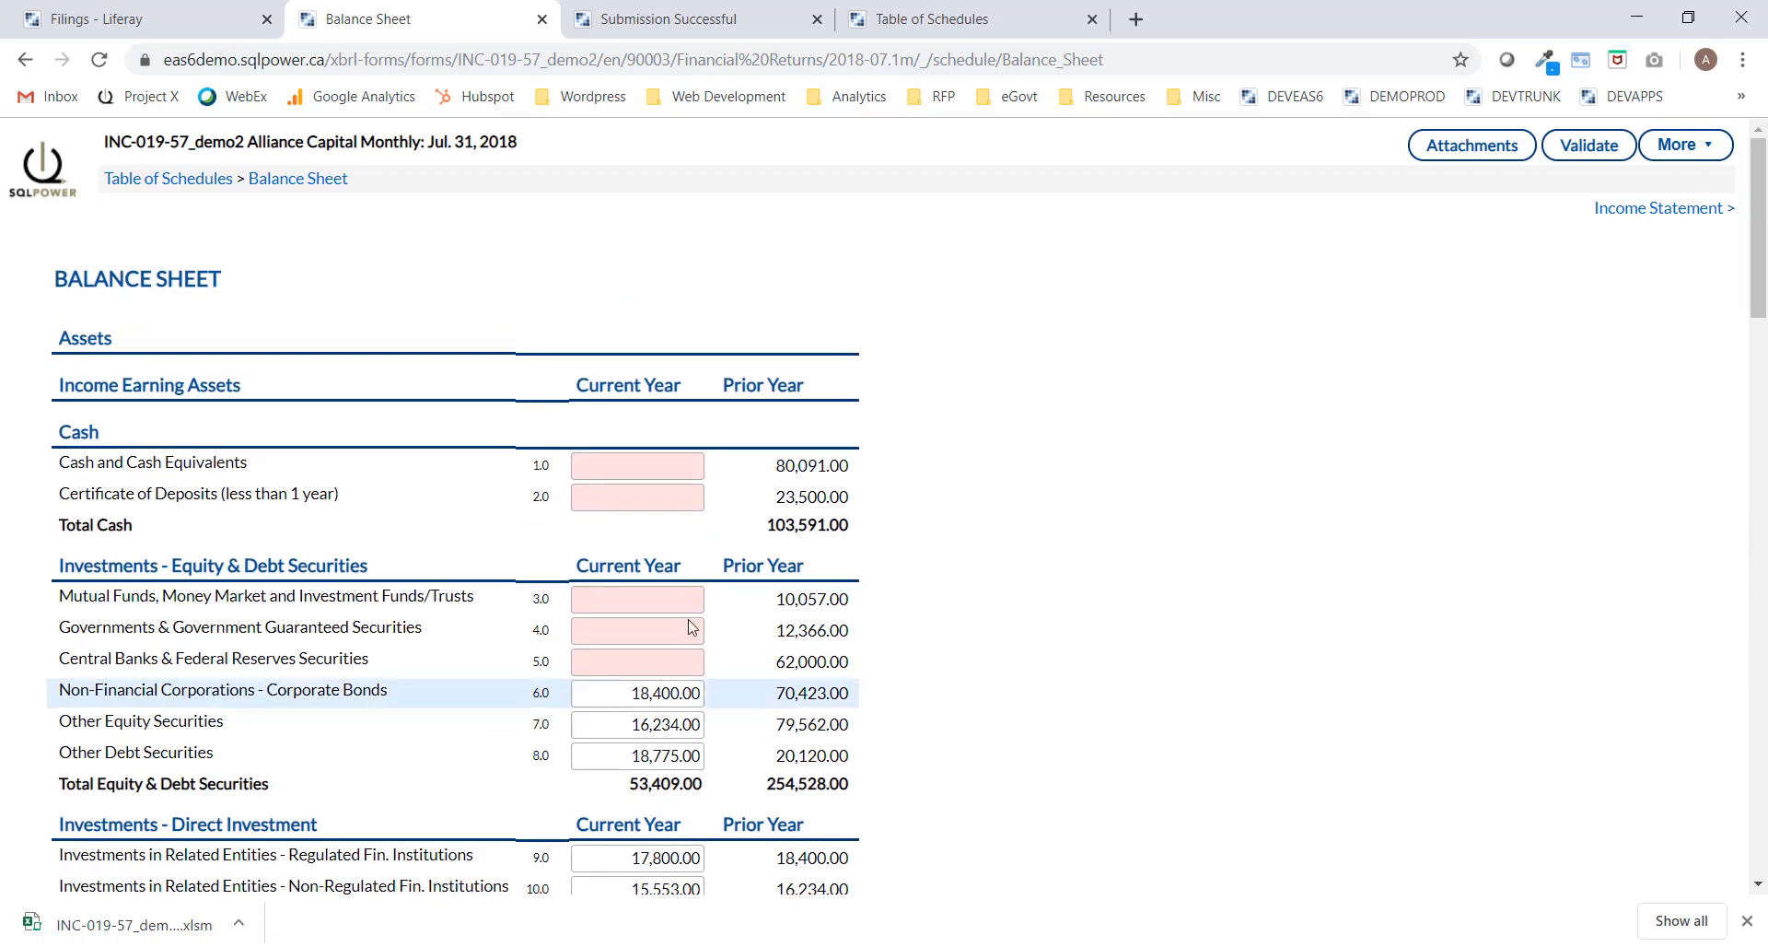
Enter Cash 4600, Certificate of Deposits 100, and Mutual Funds, Governments, Central Banks 100 each.
click(625, 464)
text(4600)
click(630, 499)
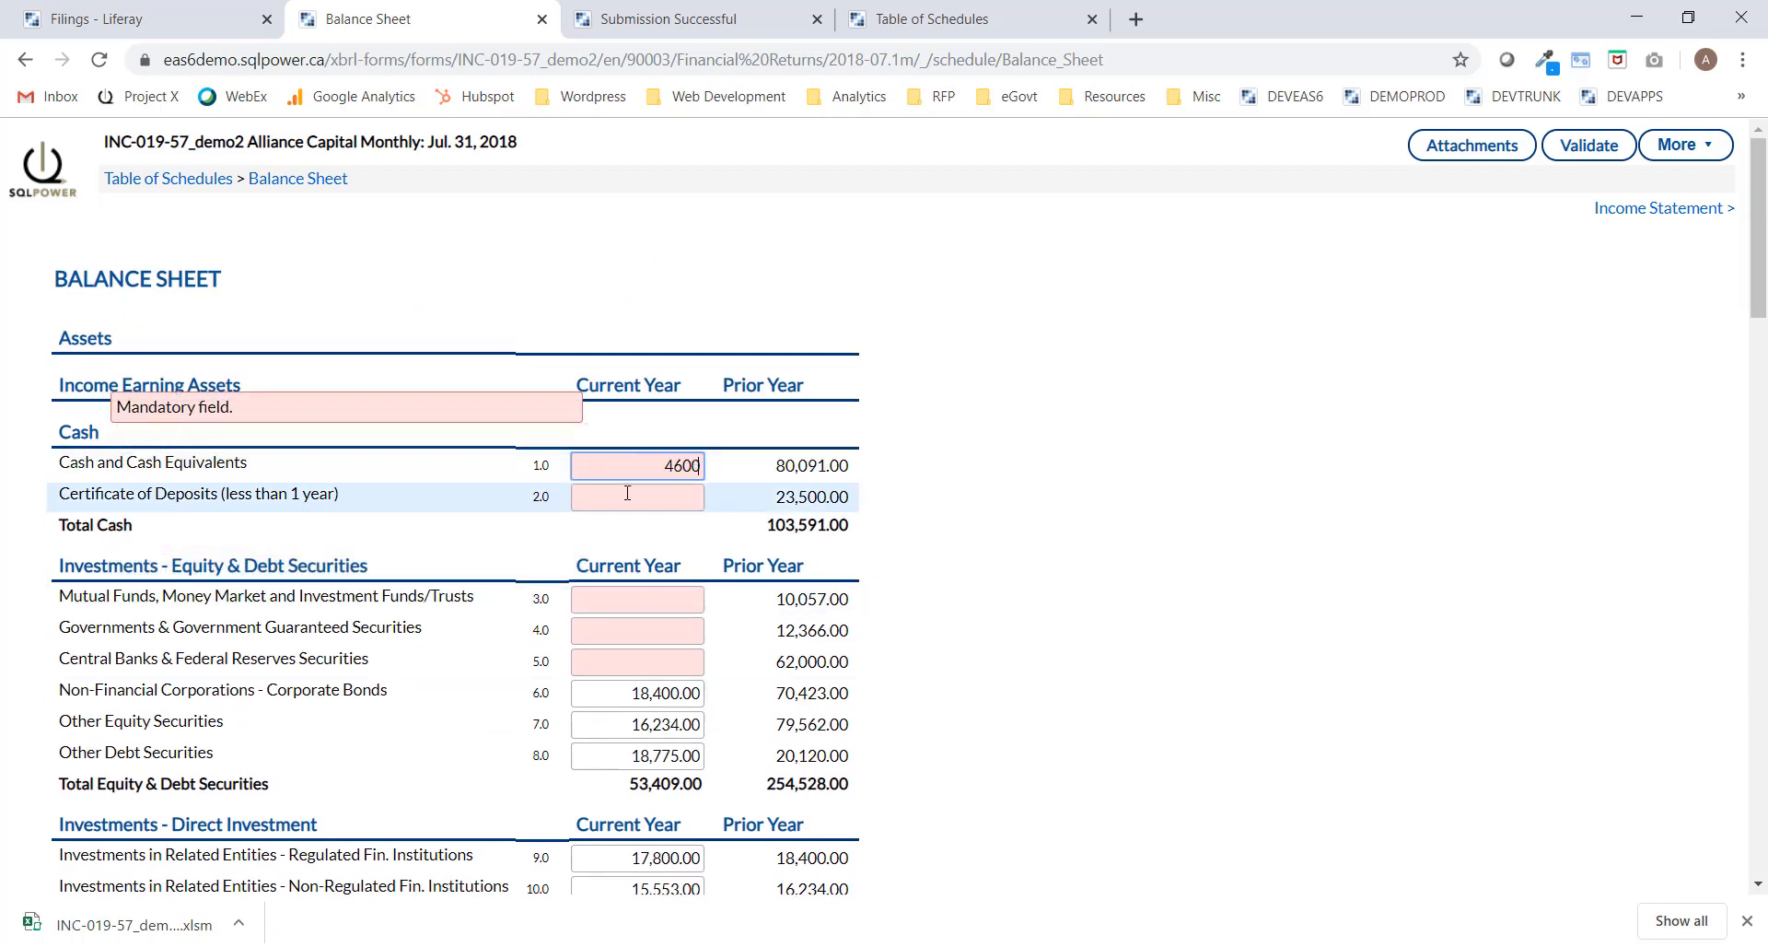
text(100)
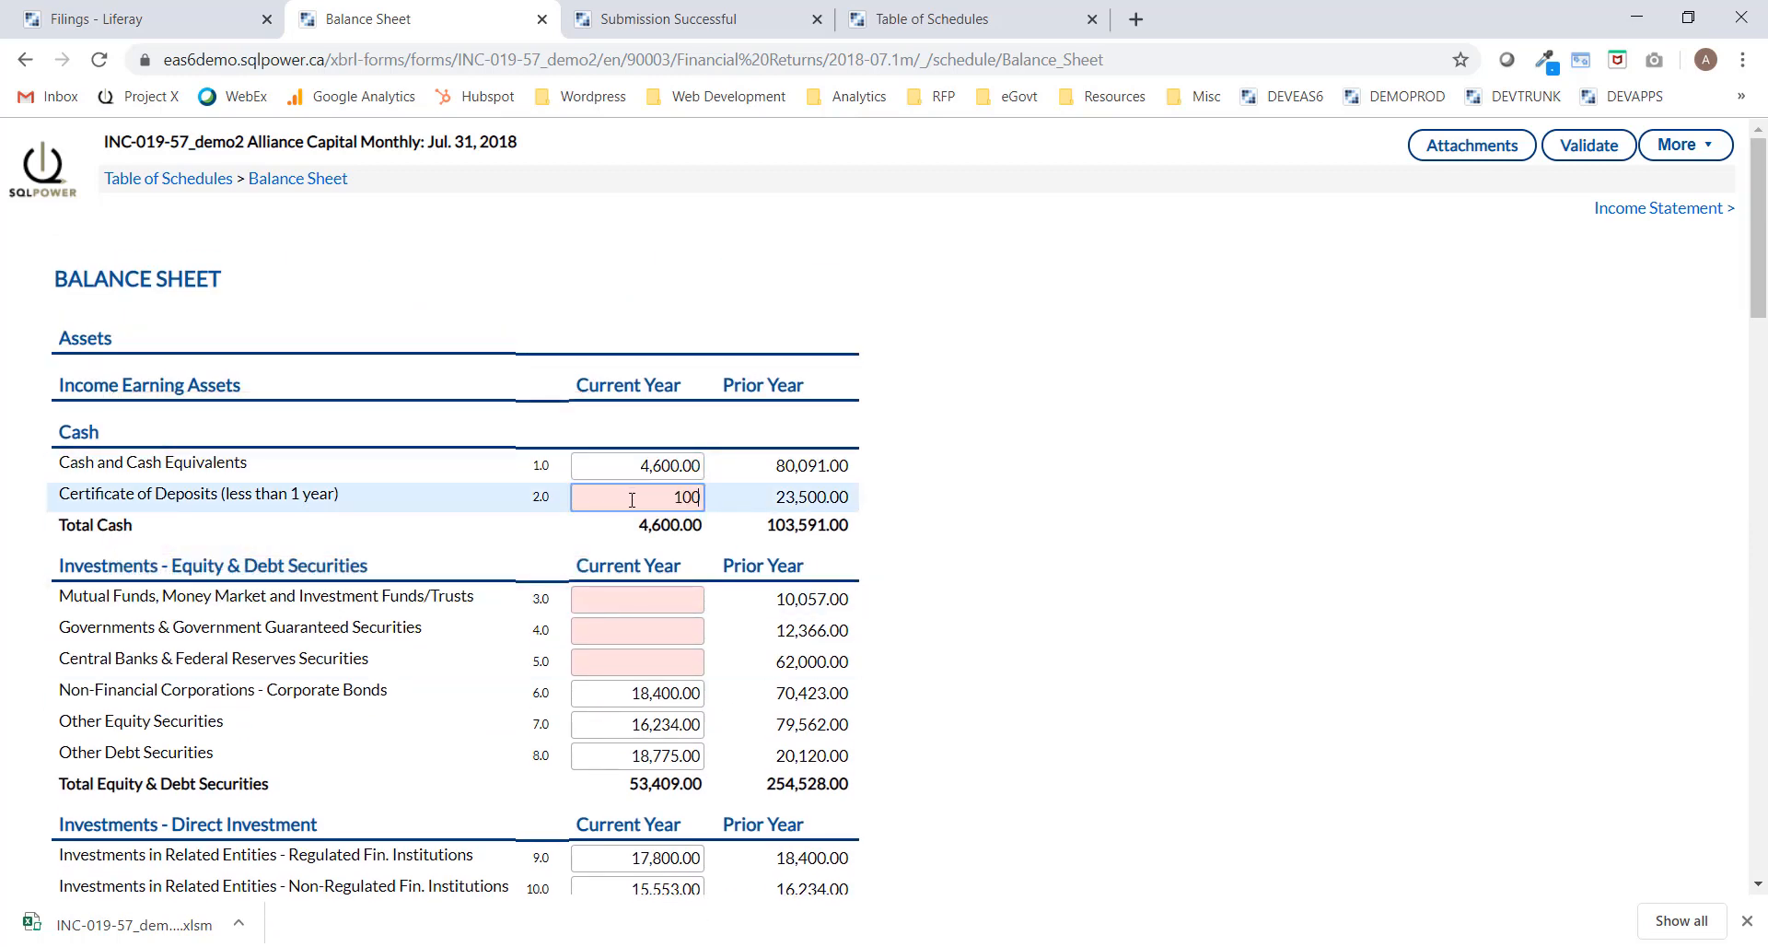
click(675, 600)
text(100)
click(679, 630)
text(100)
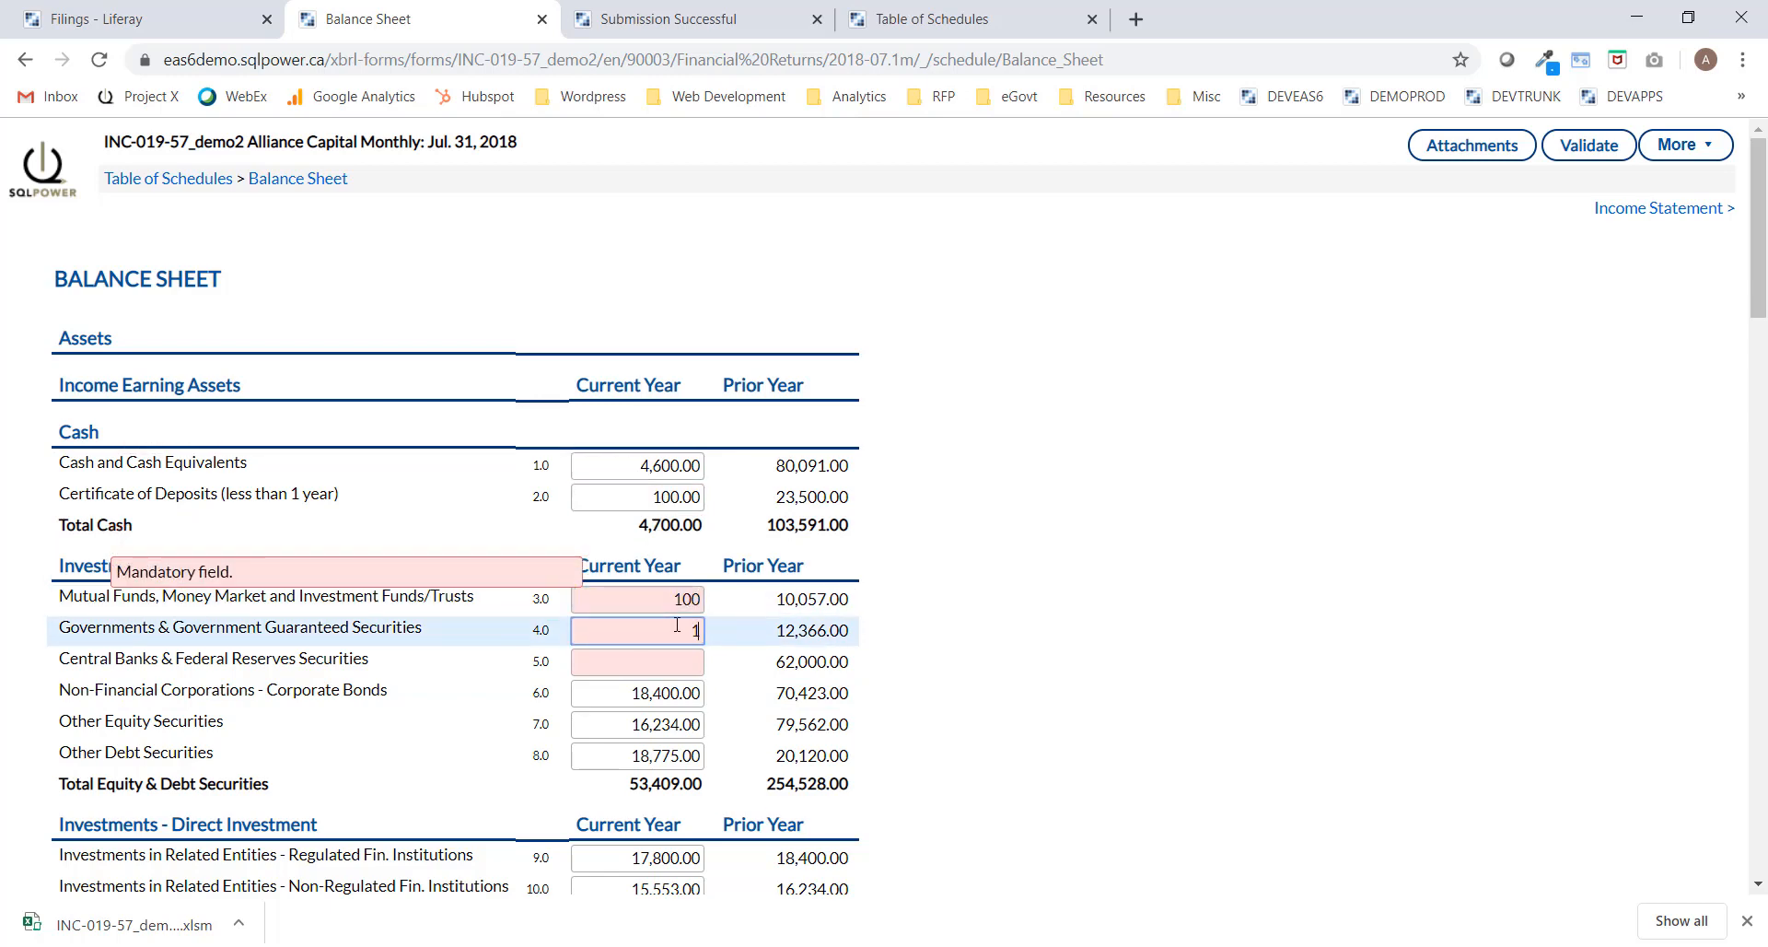
click(683, 657)
text(100)
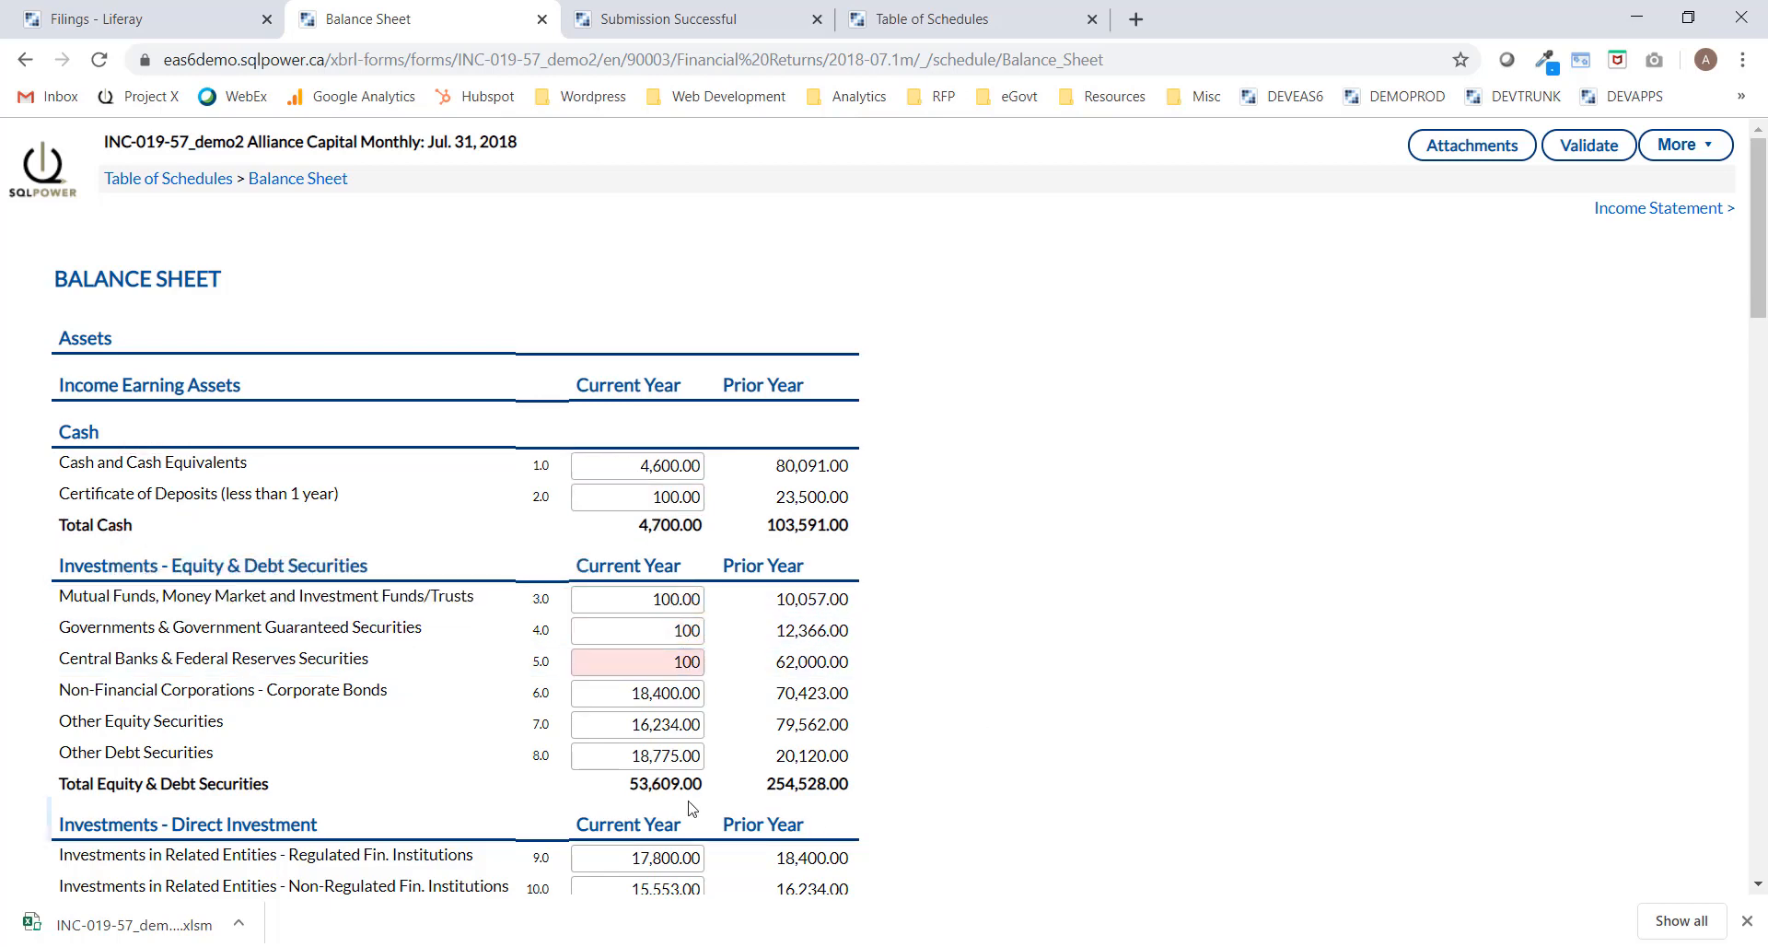
click(649, 809)
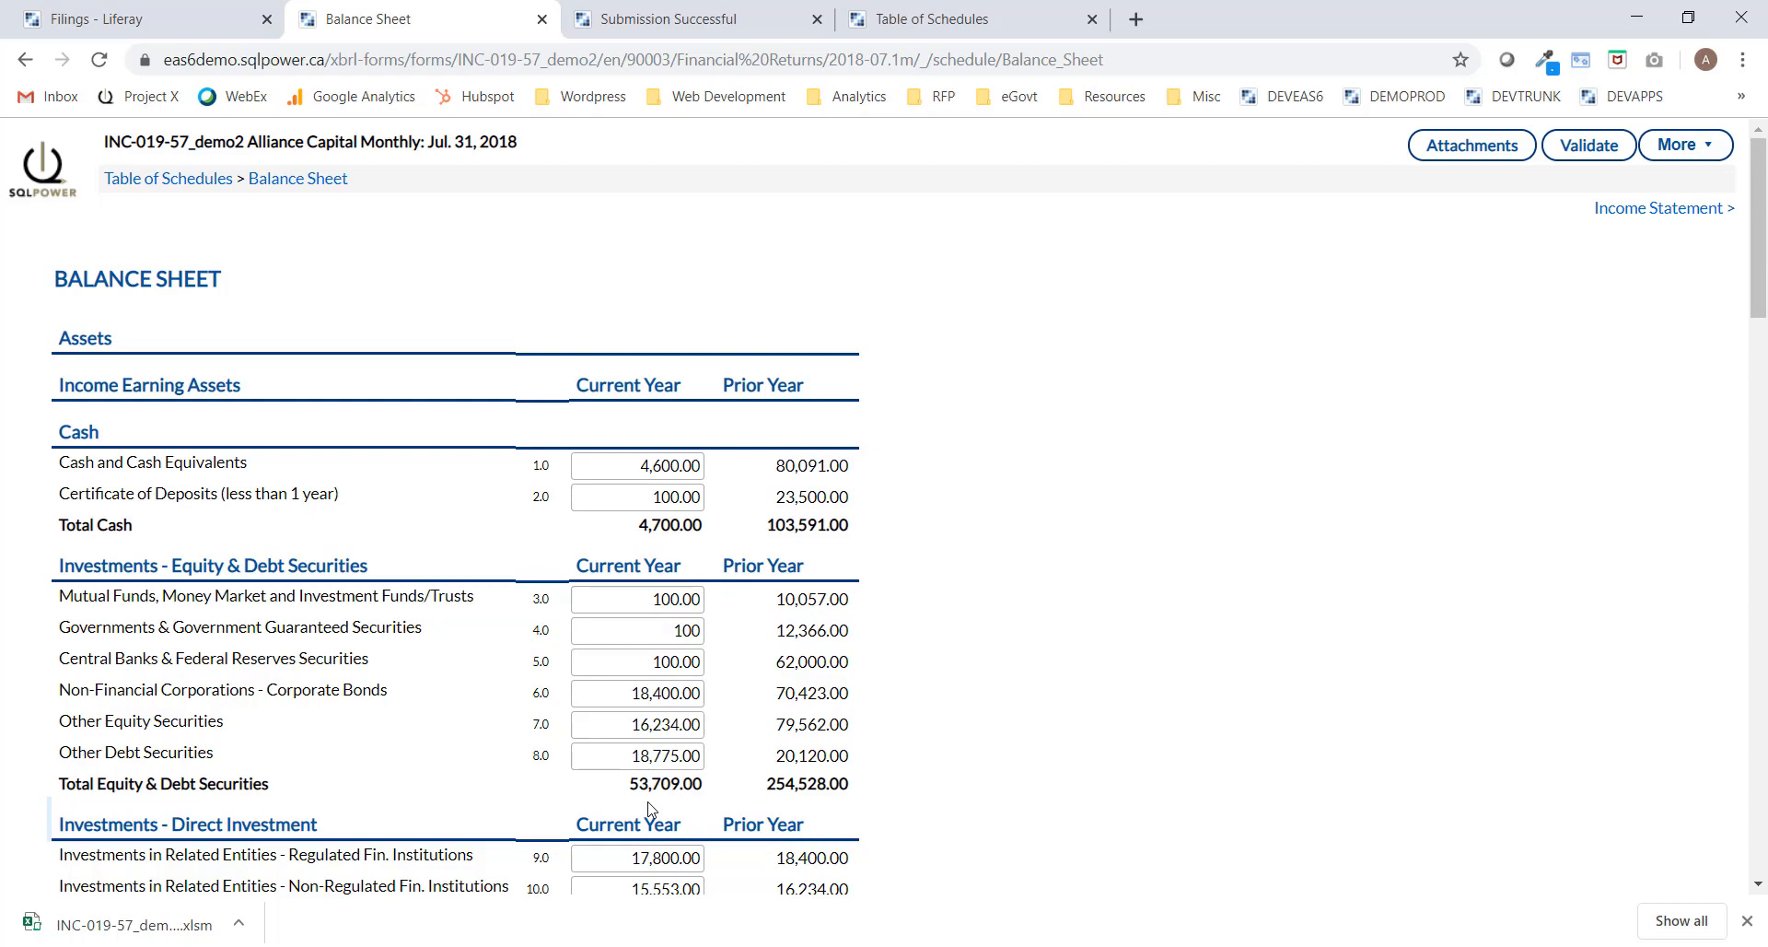
Review the updated Balance Sheet totals, then go to the Income Statement schedule.
scroll(930, 772, down, 18)
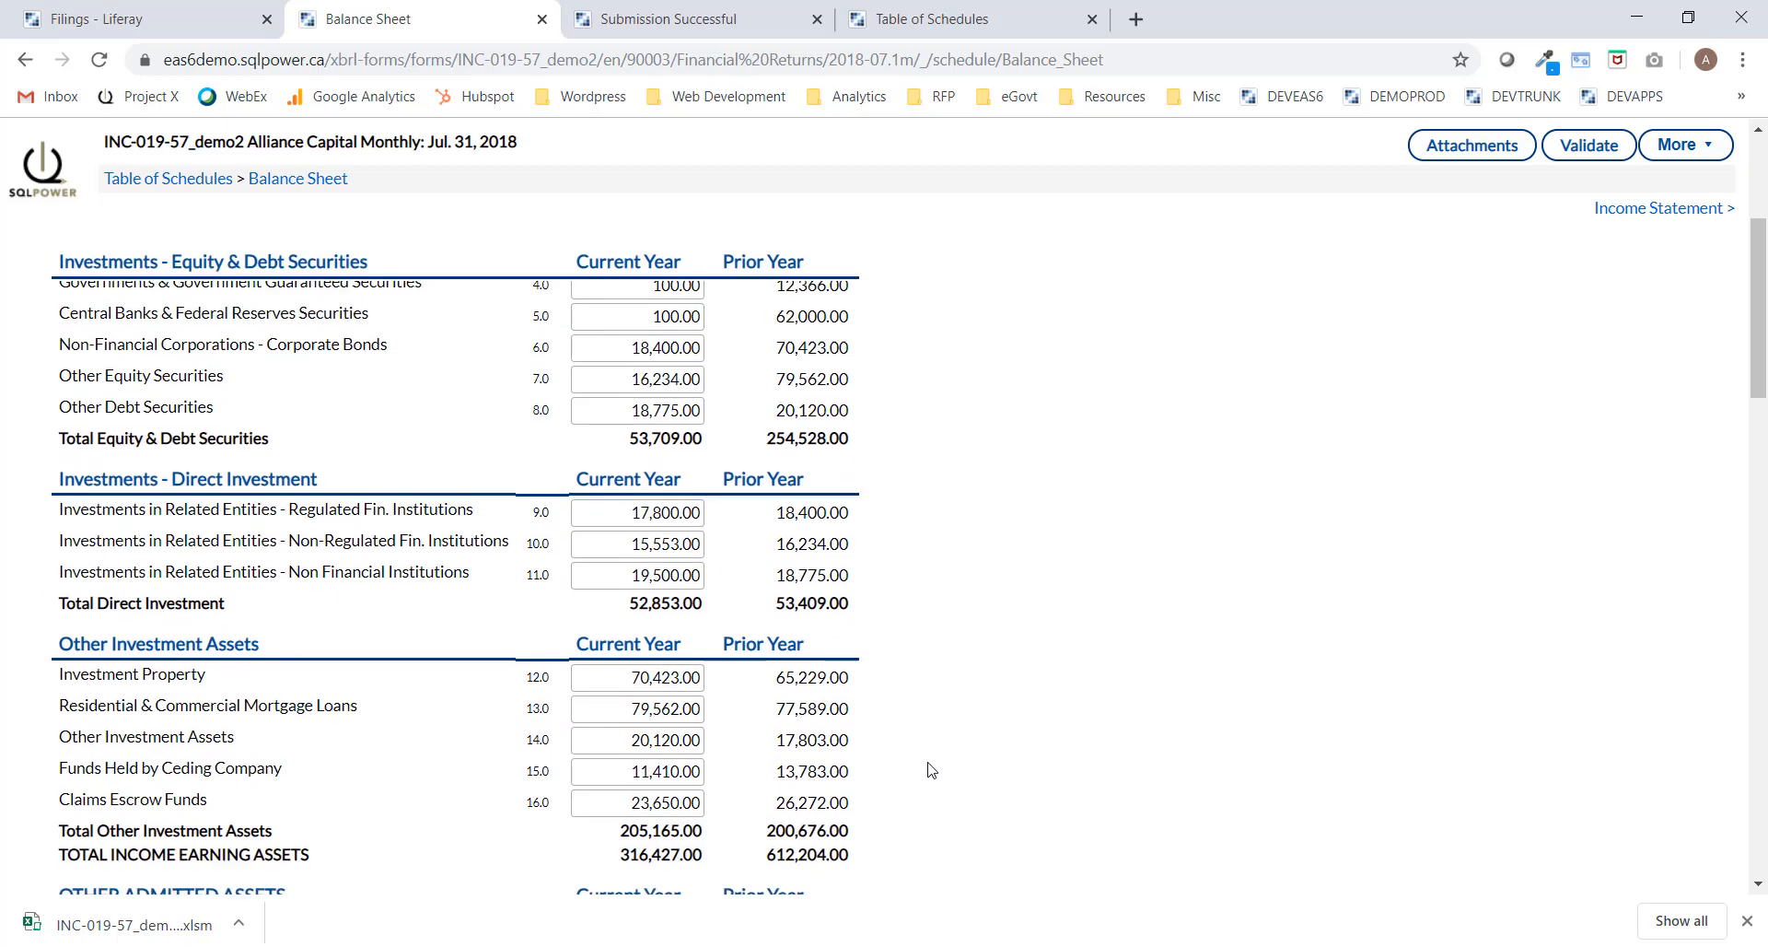
scroll(931, 772, down, 9)
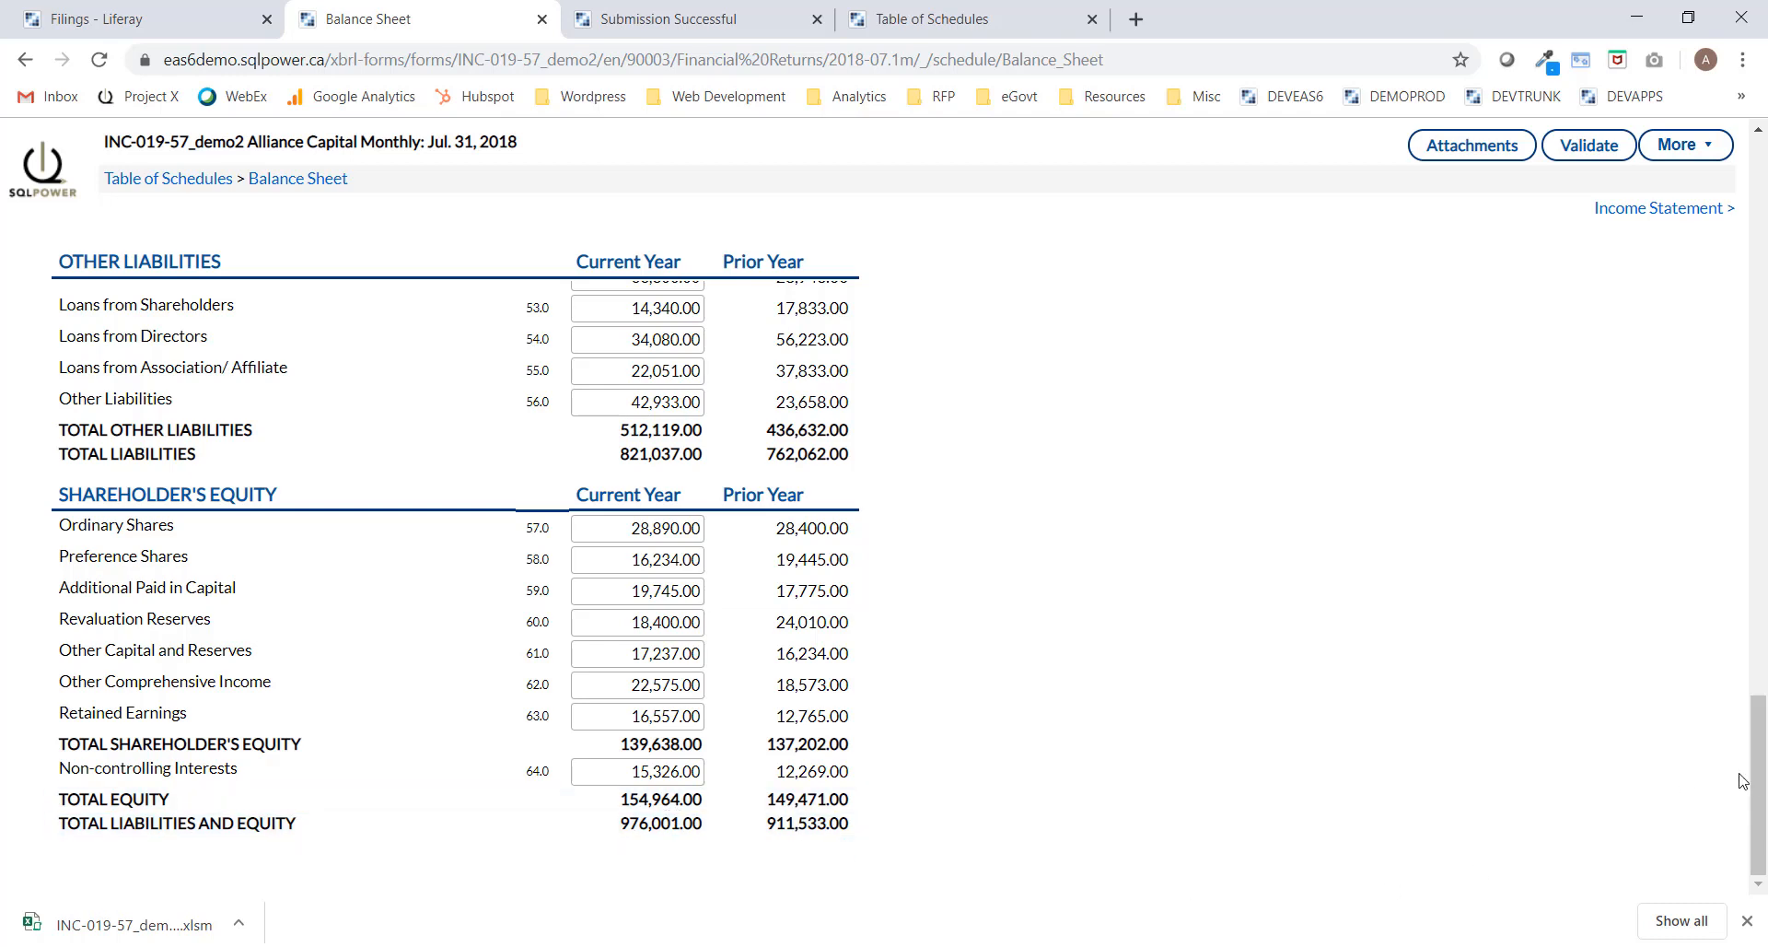
drag(1758, 813, 1755, 248)
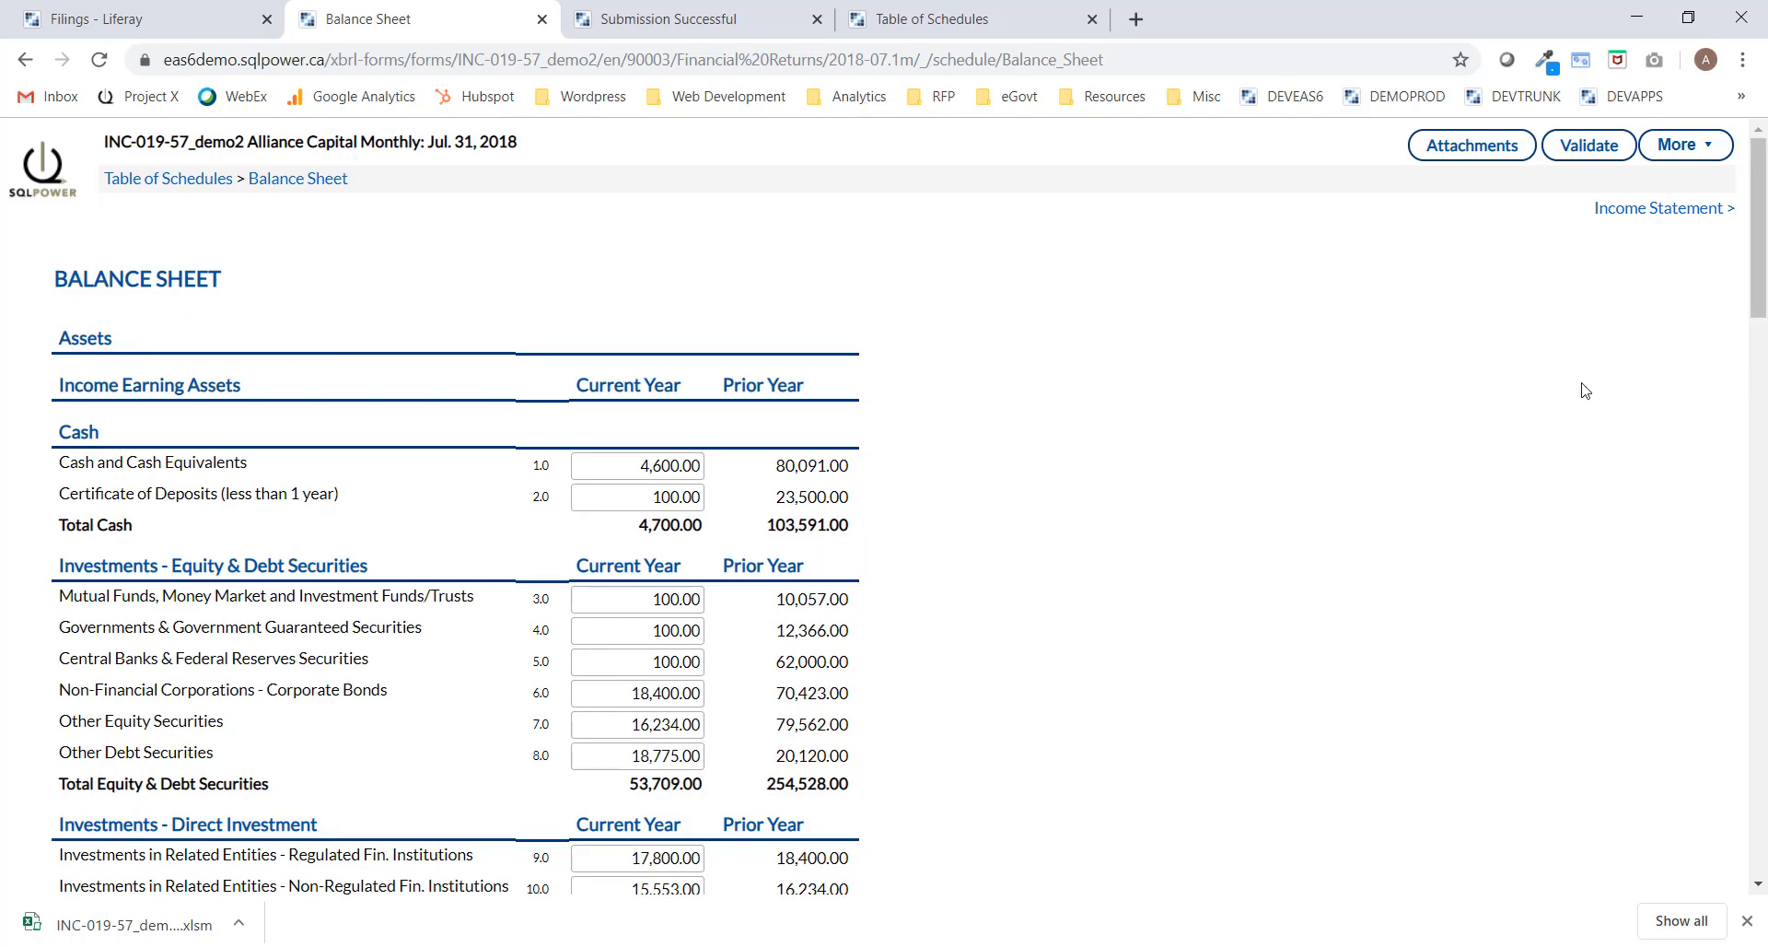
click(1638, 217)
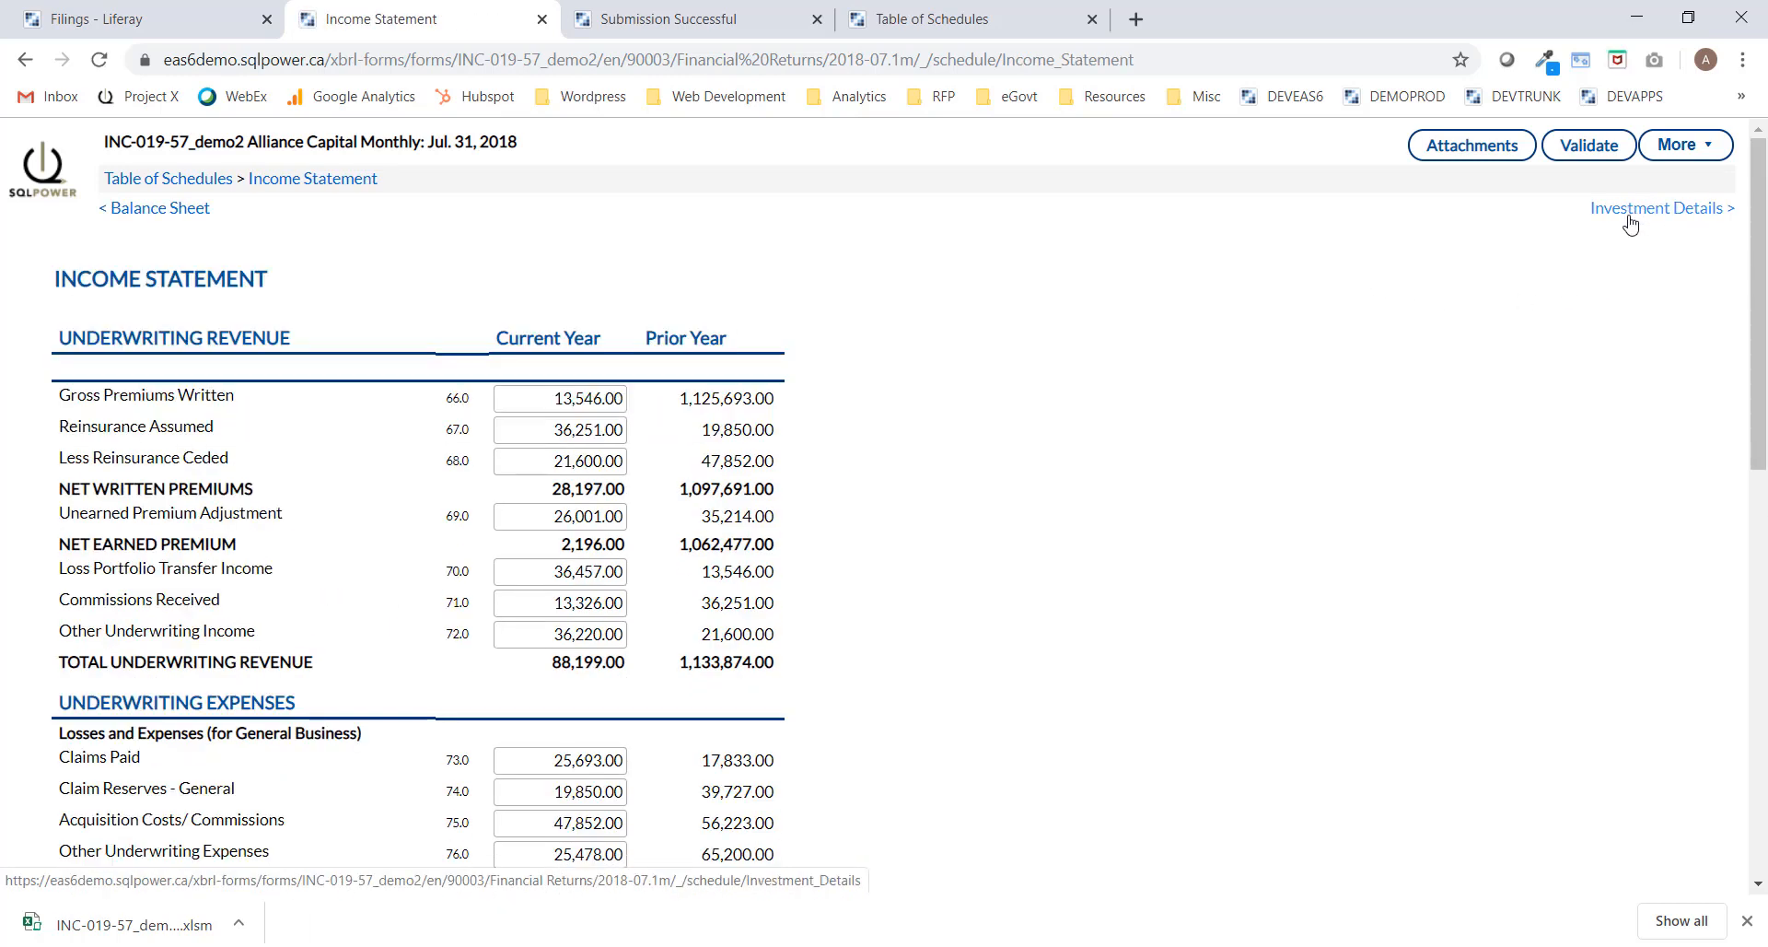
drag(1759, 241, 1753, 677)
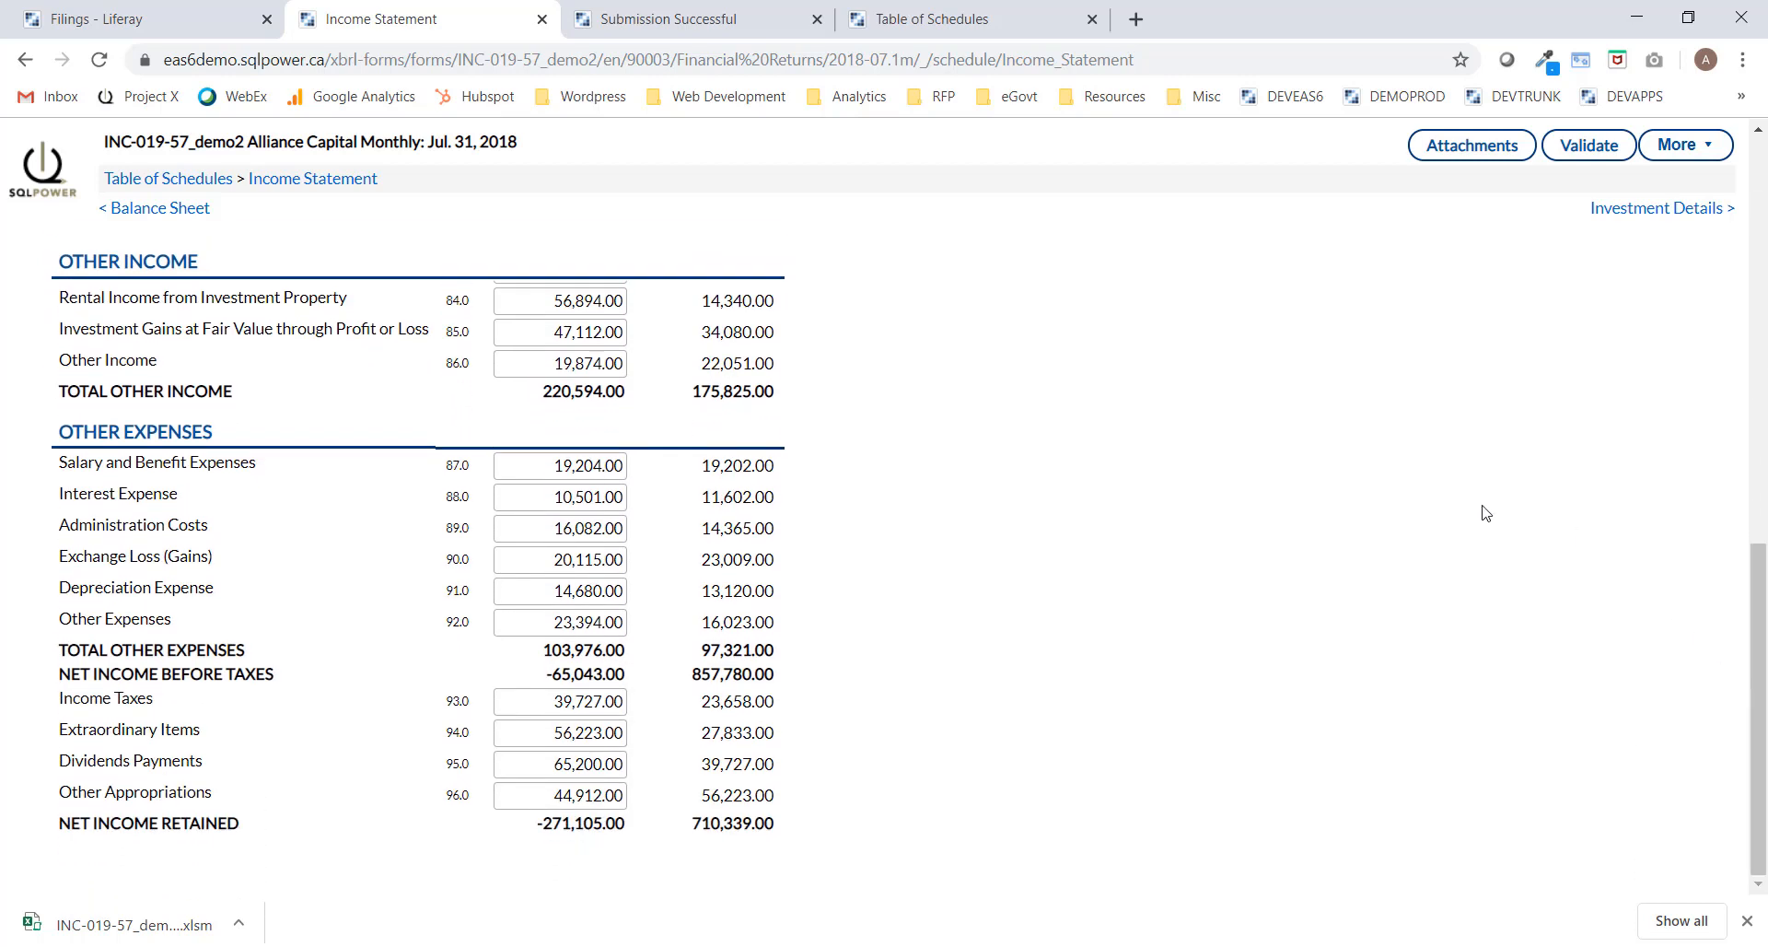
Step through Investment Details to Capital - Class C, then validate the filing.
click(1675, 218)
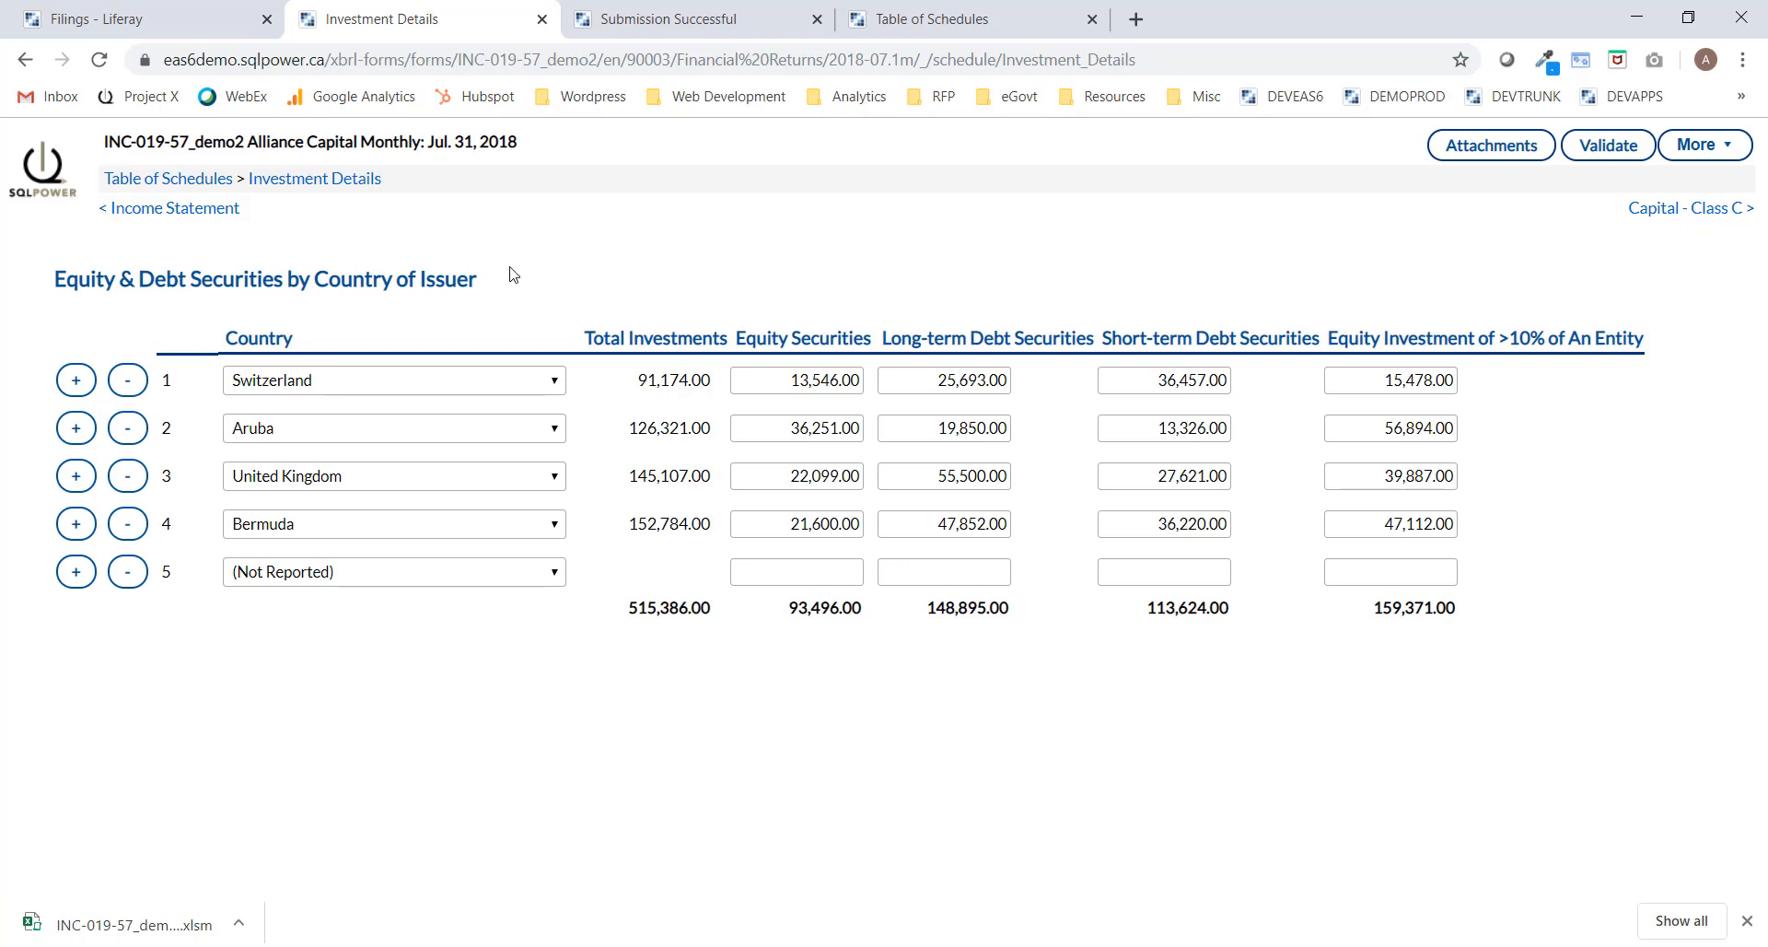
click(1708, 210)
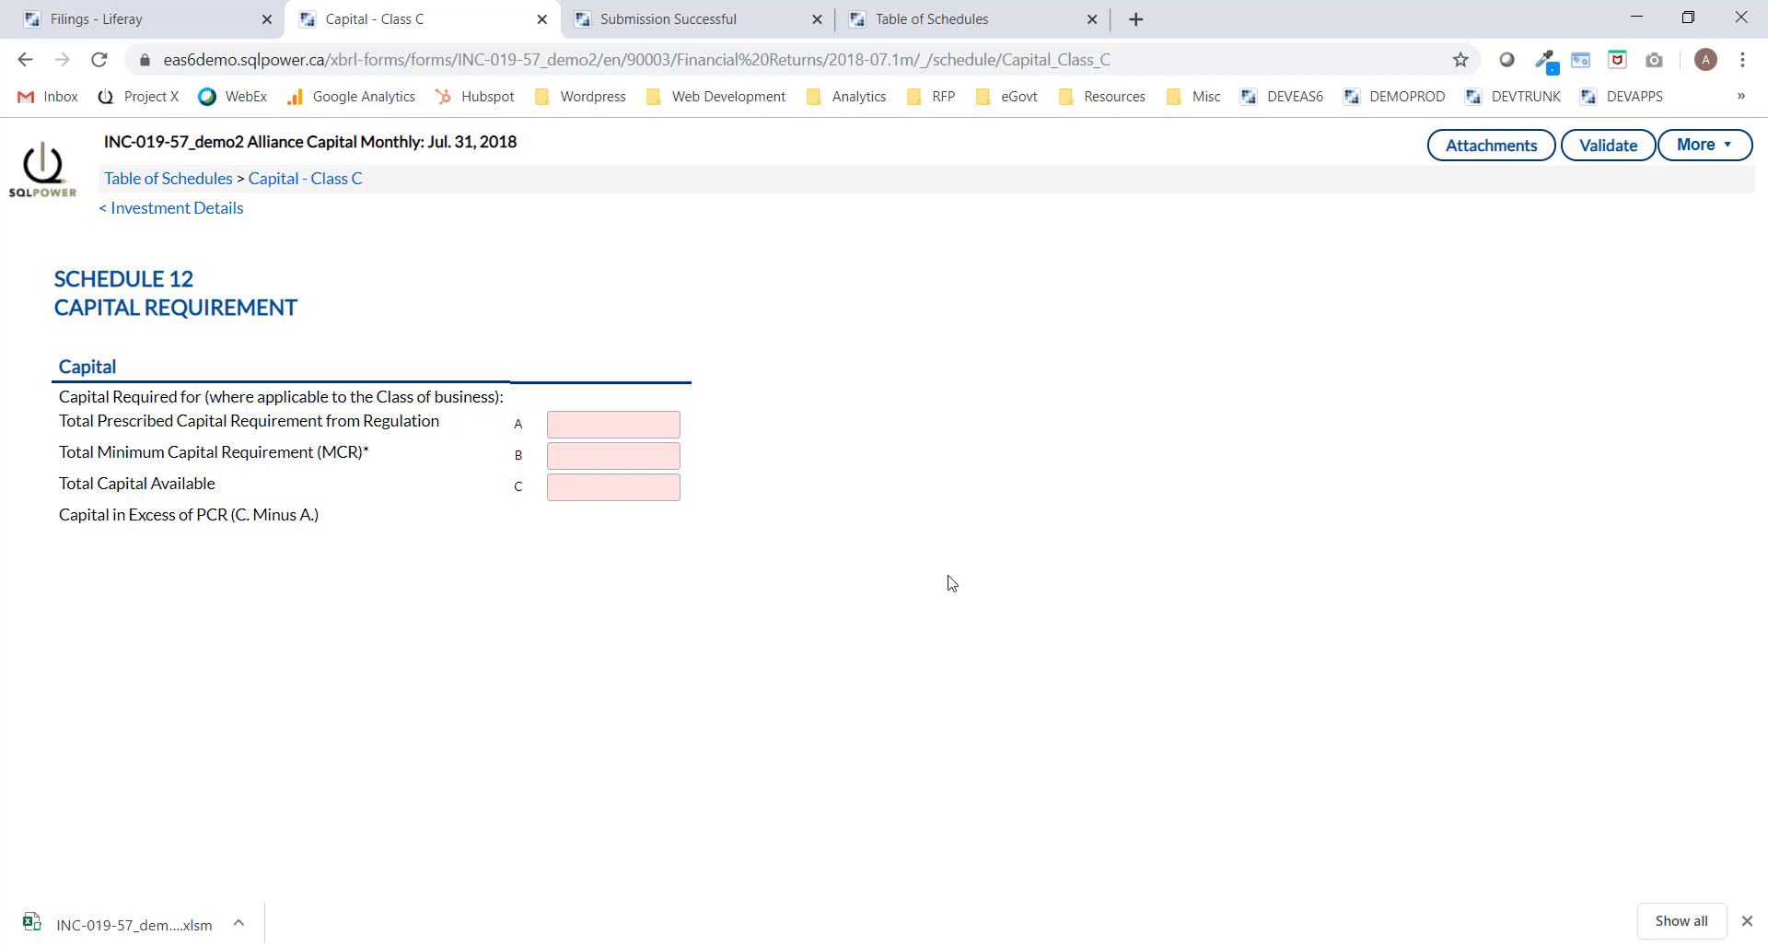
click(1615, 157)
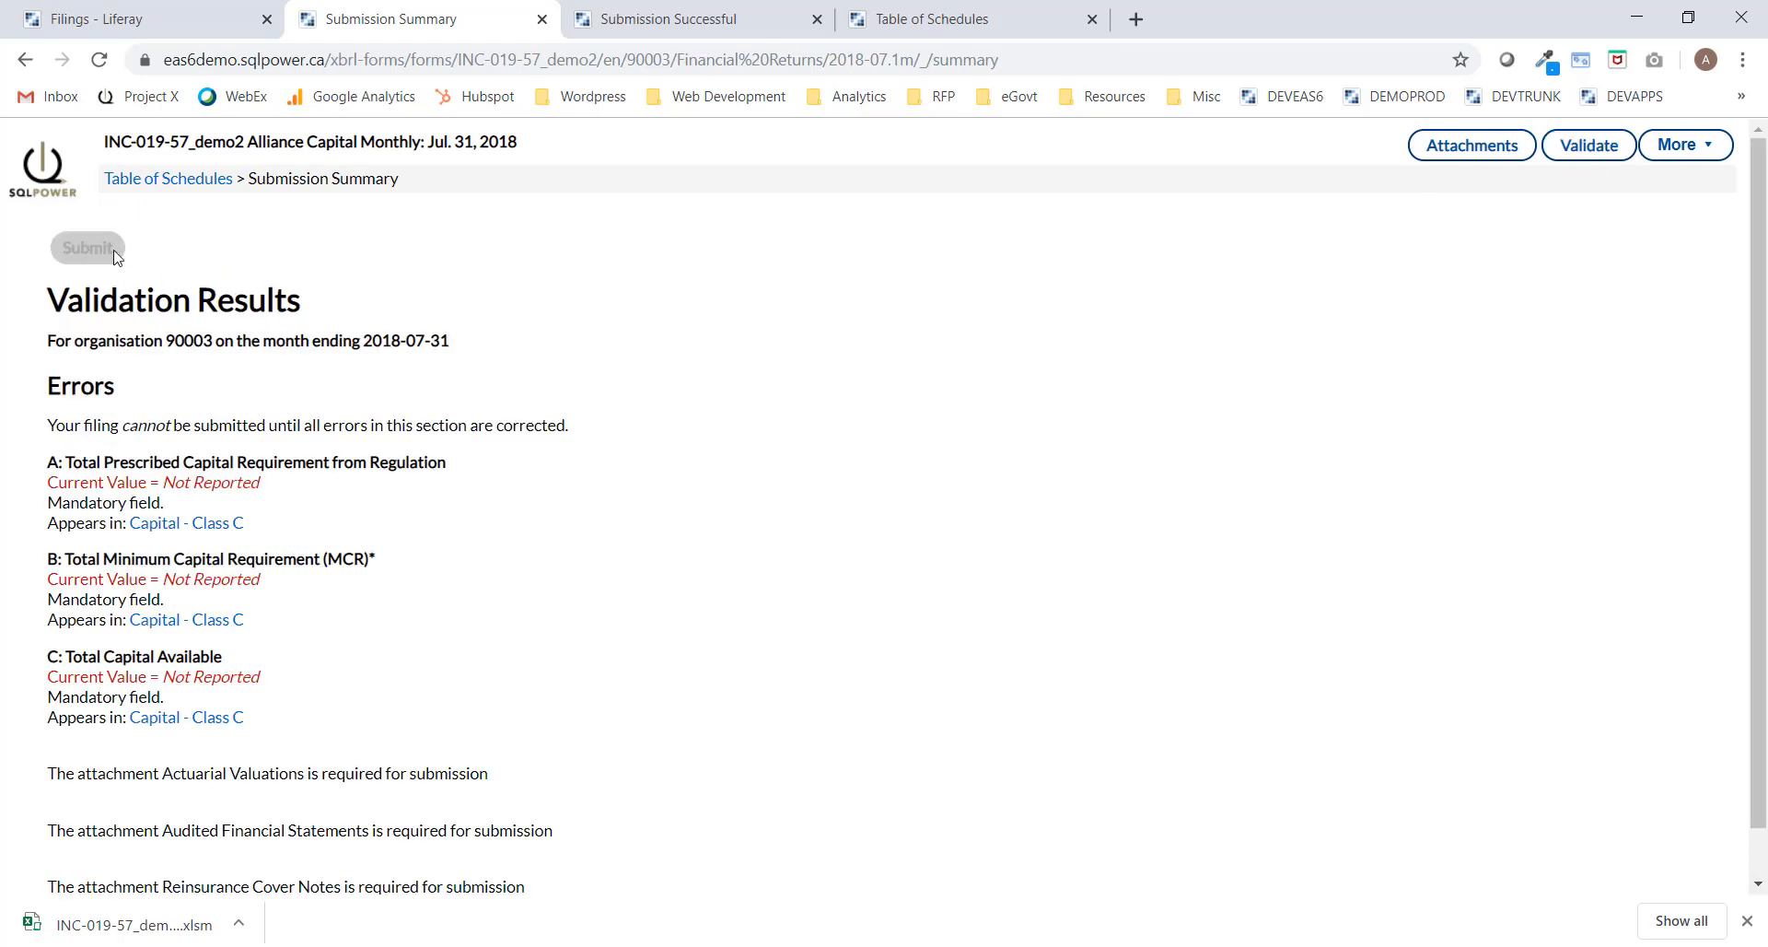
Scroll the Validation Results listing three empty Capital fields and three missing attachments.
scroll(633, 342, down, 1)
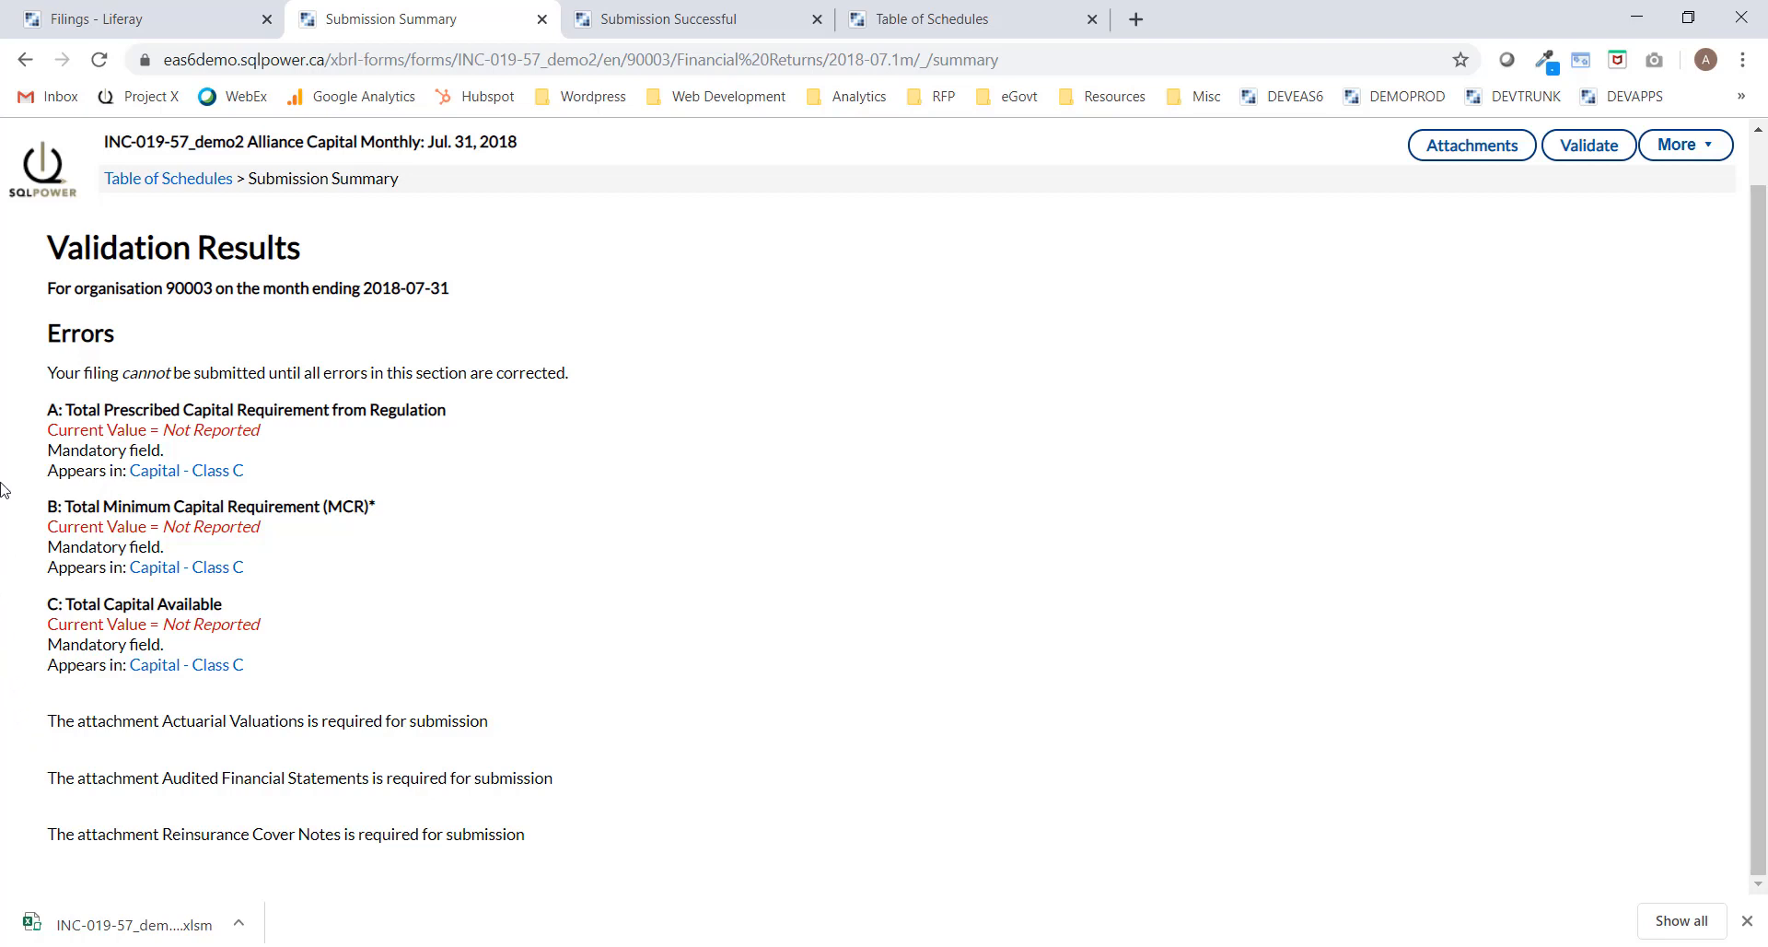
Enter prescribed 50,000, minimum 20,000 and total available 10,000 capital amounts on Schedule 12.
click(191, 475)
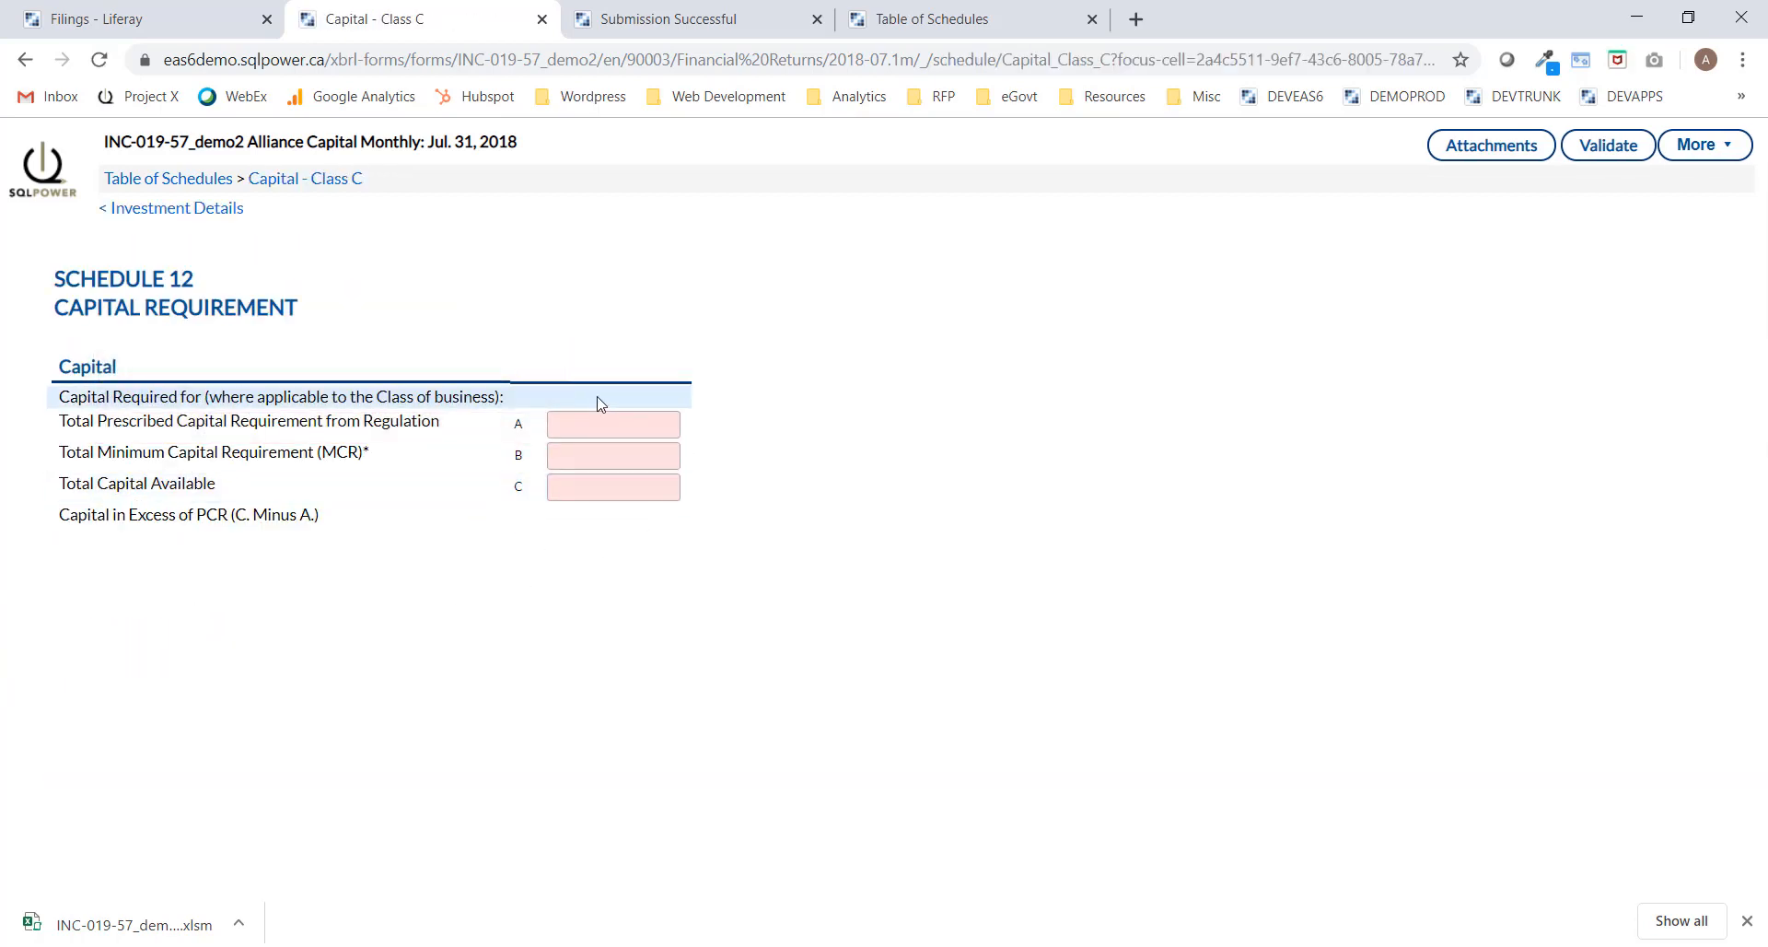
click(599, 425)
text(50000)
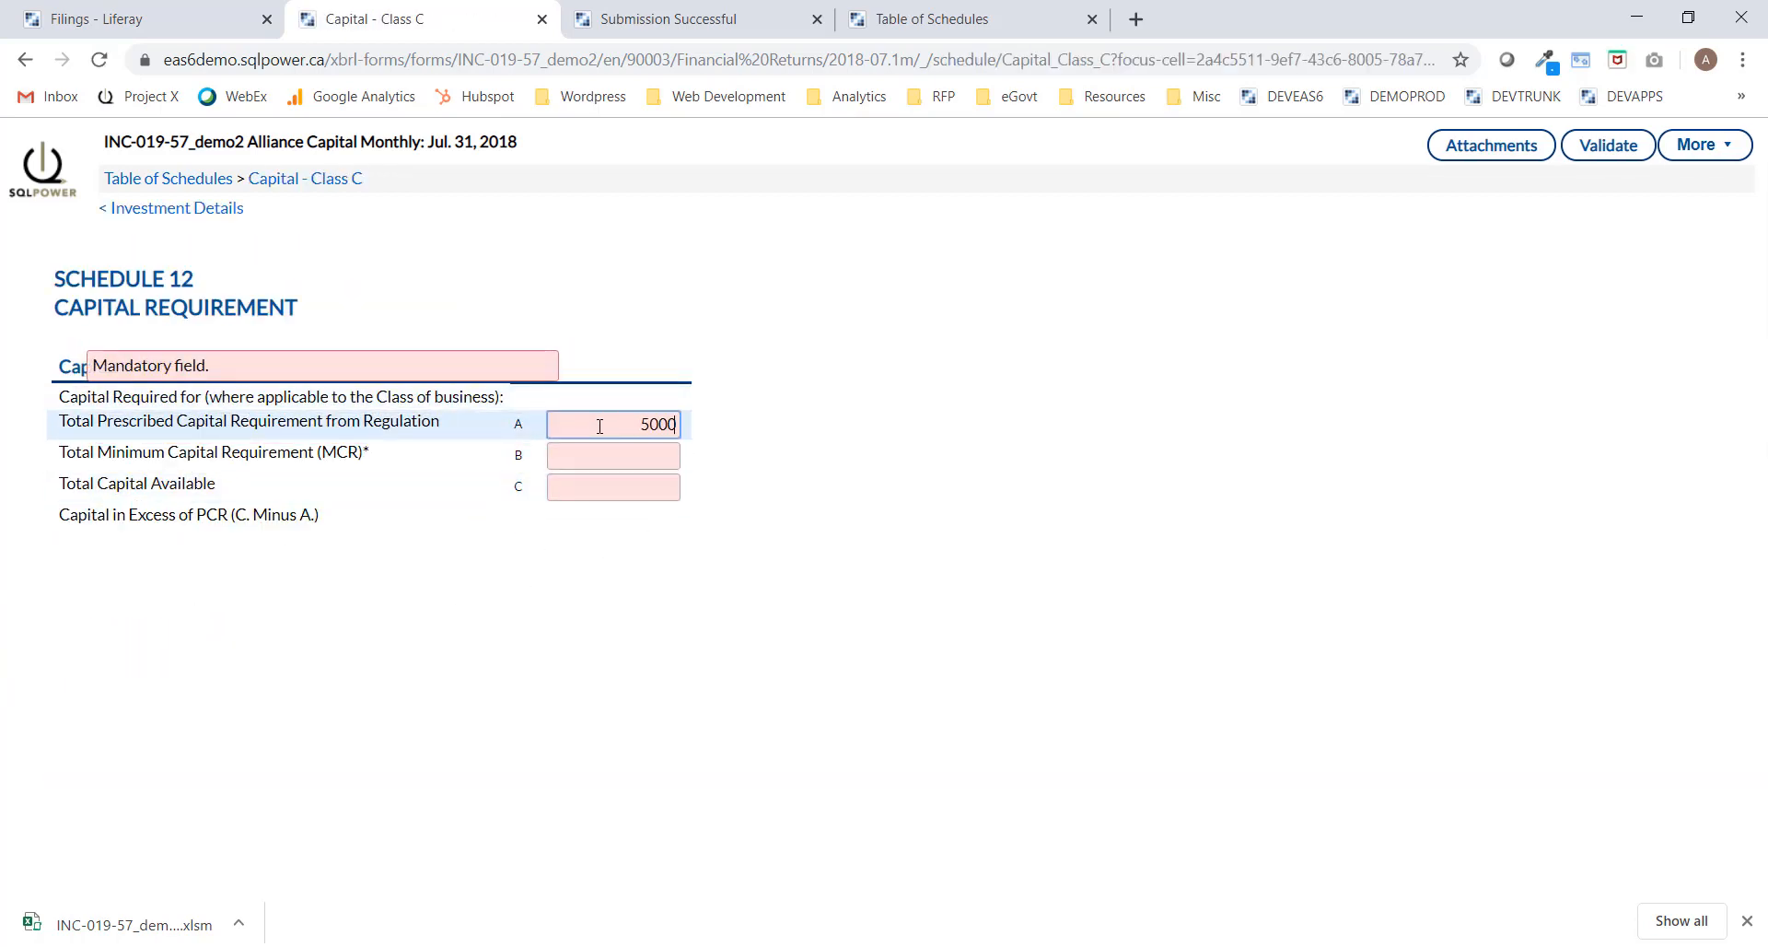
click(611, 454)
text(20000)
click(628, 489)
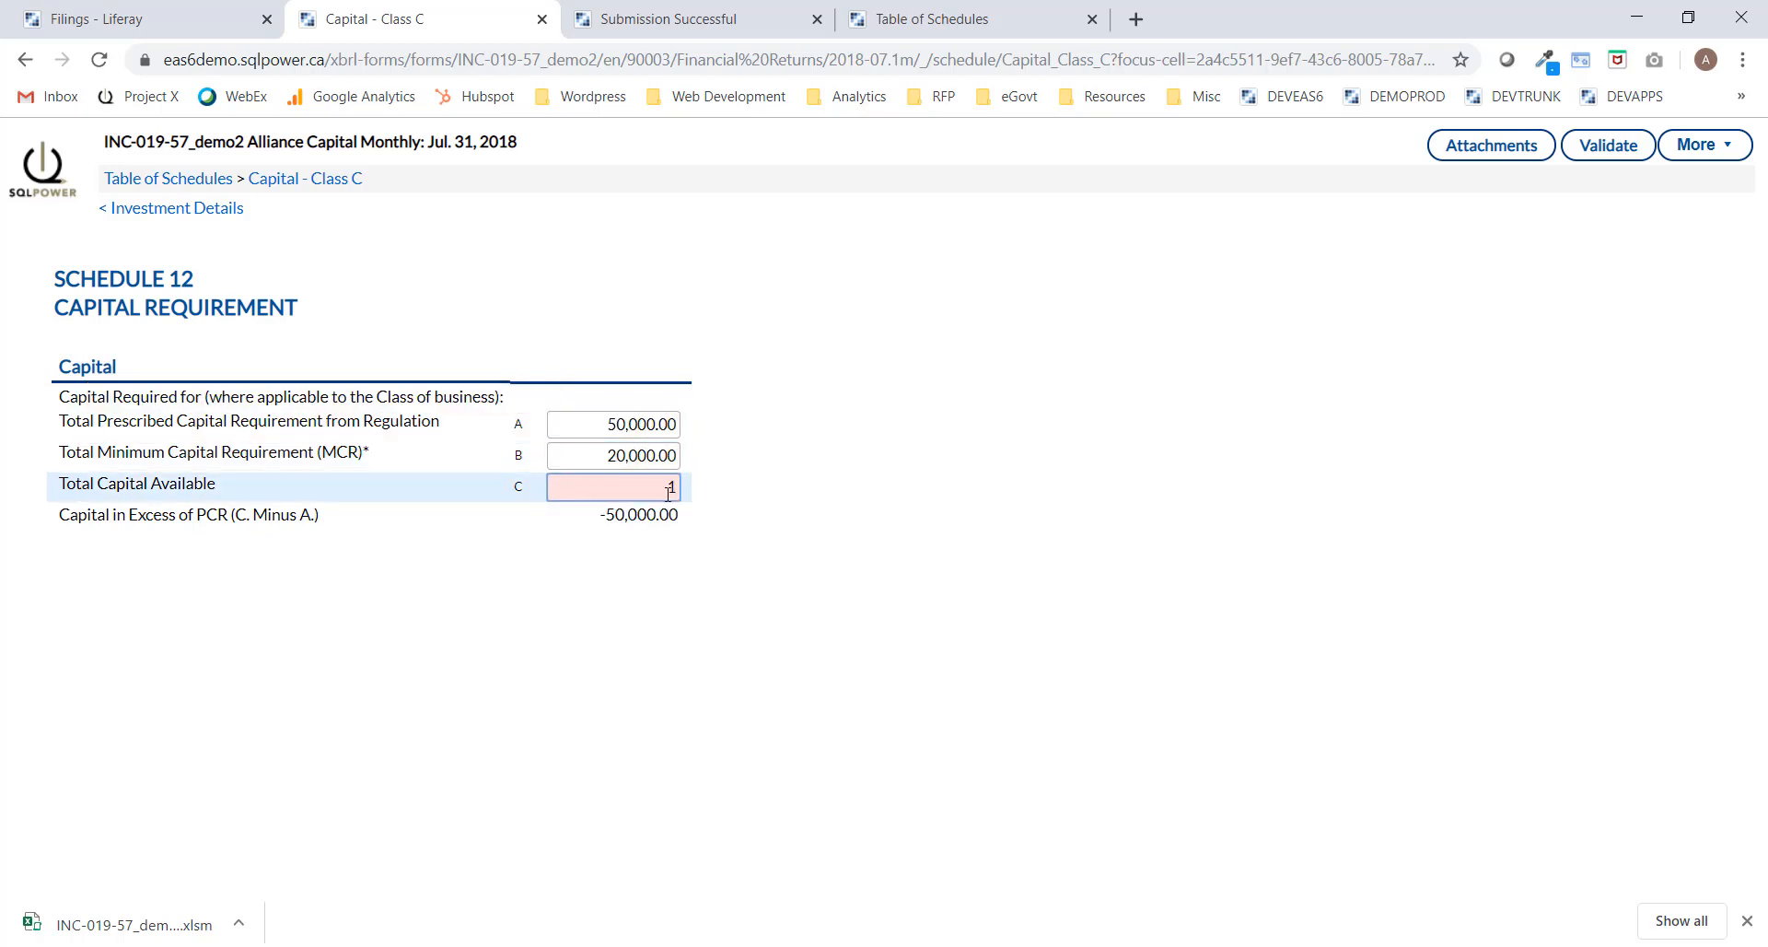
text(10000)
click(728, 493)
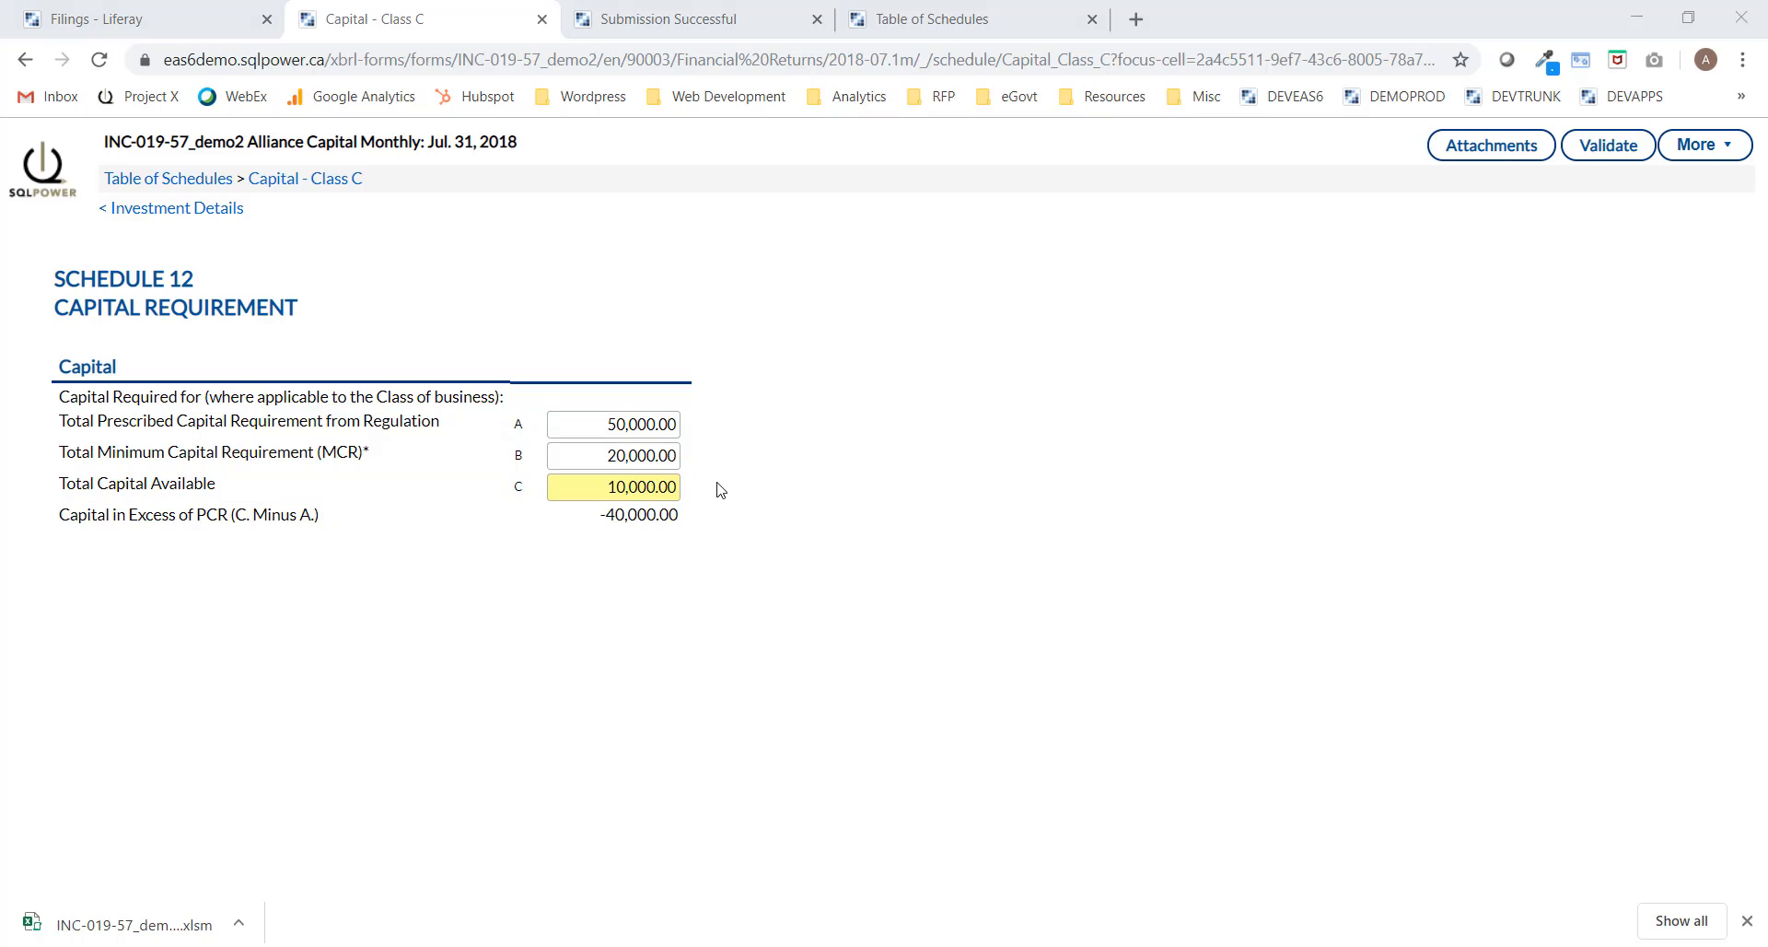
mouse_move(594, 489)
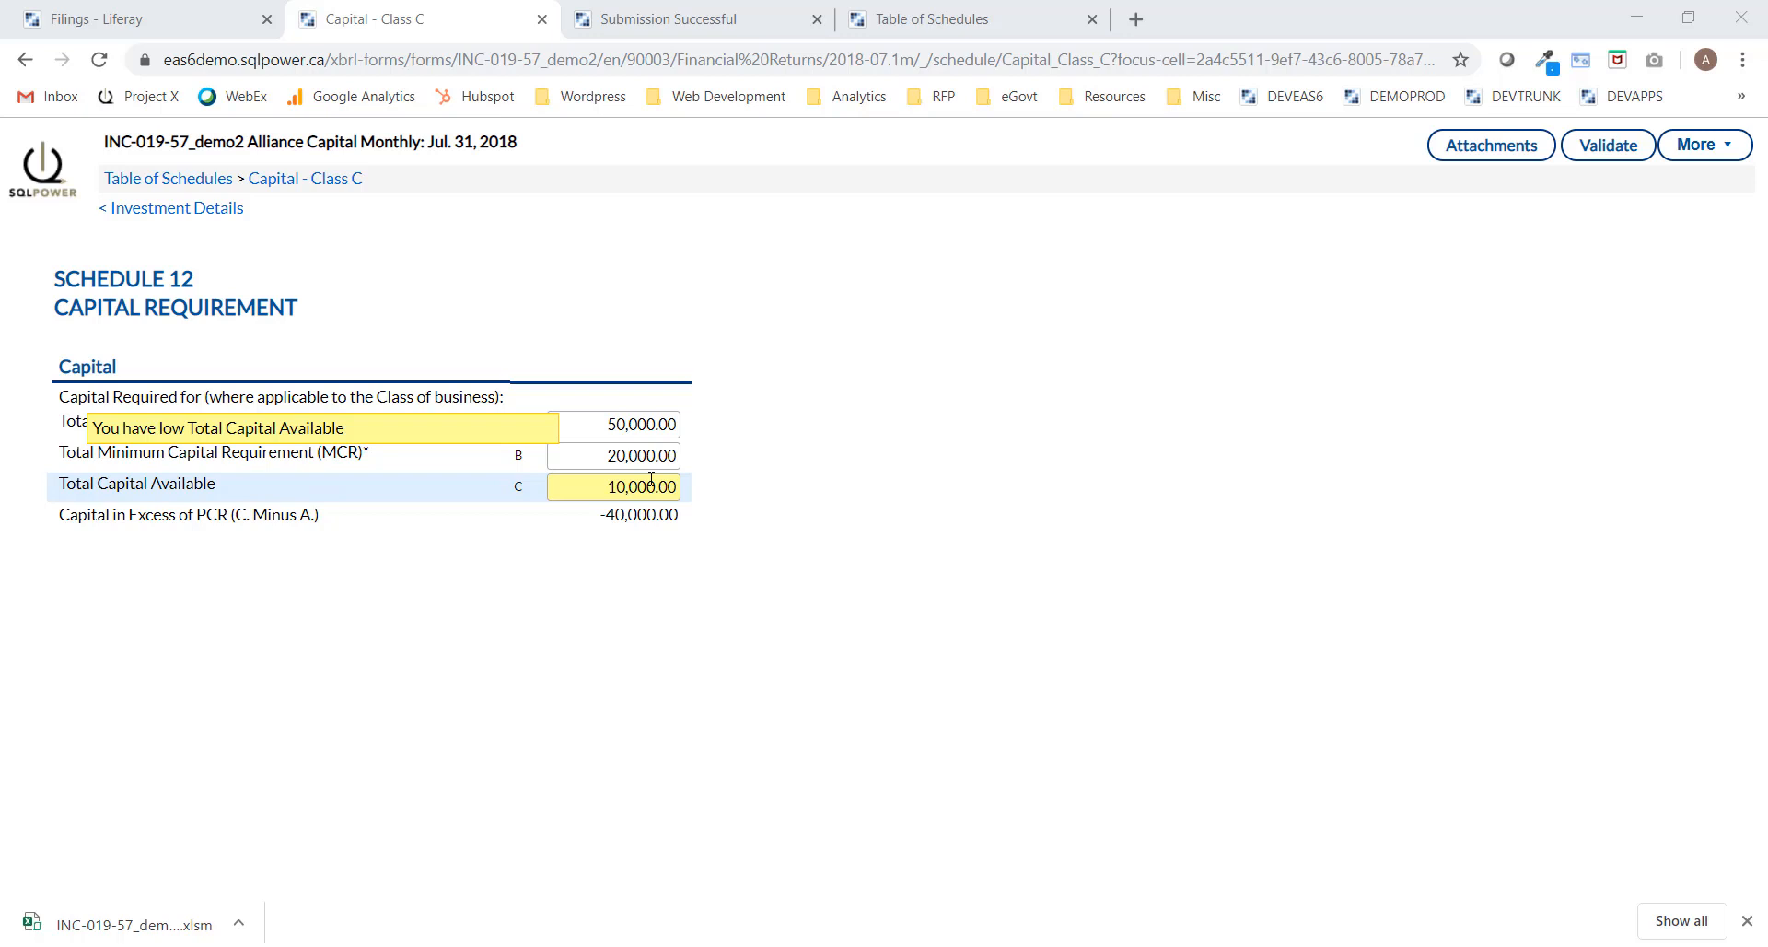
Attach the Actuarial Valuations and Reinsurance Cover Notes files on the Attachments page.
click(1503, 150)
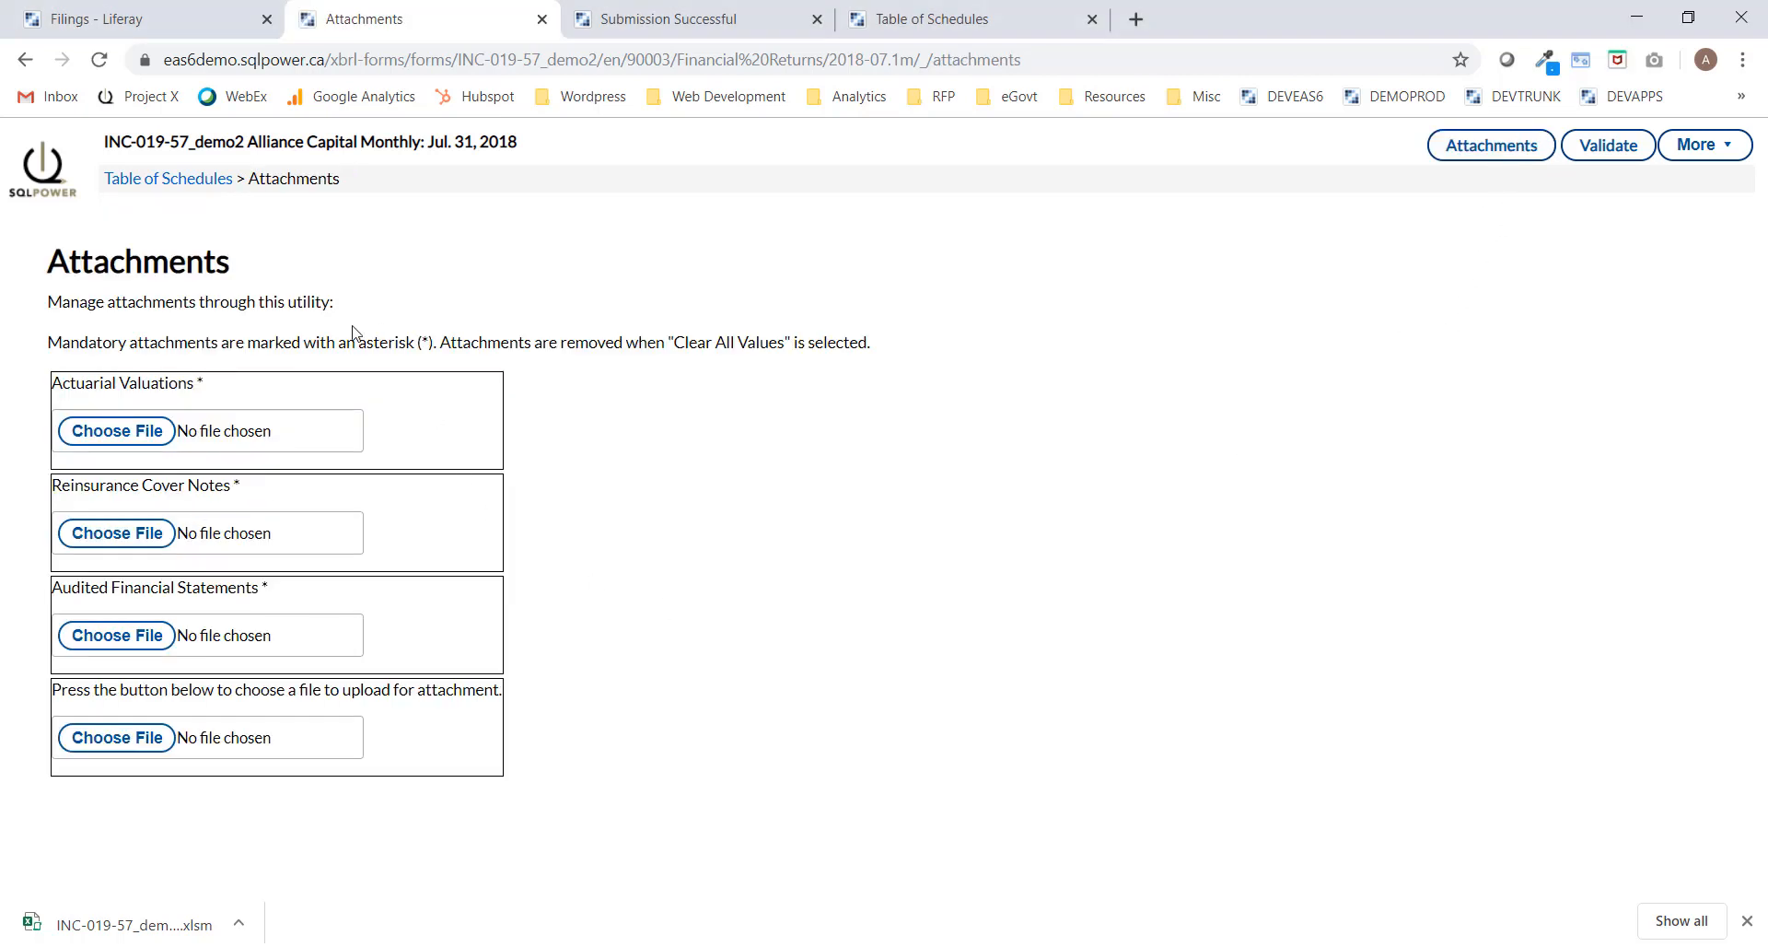
click(122, 436)
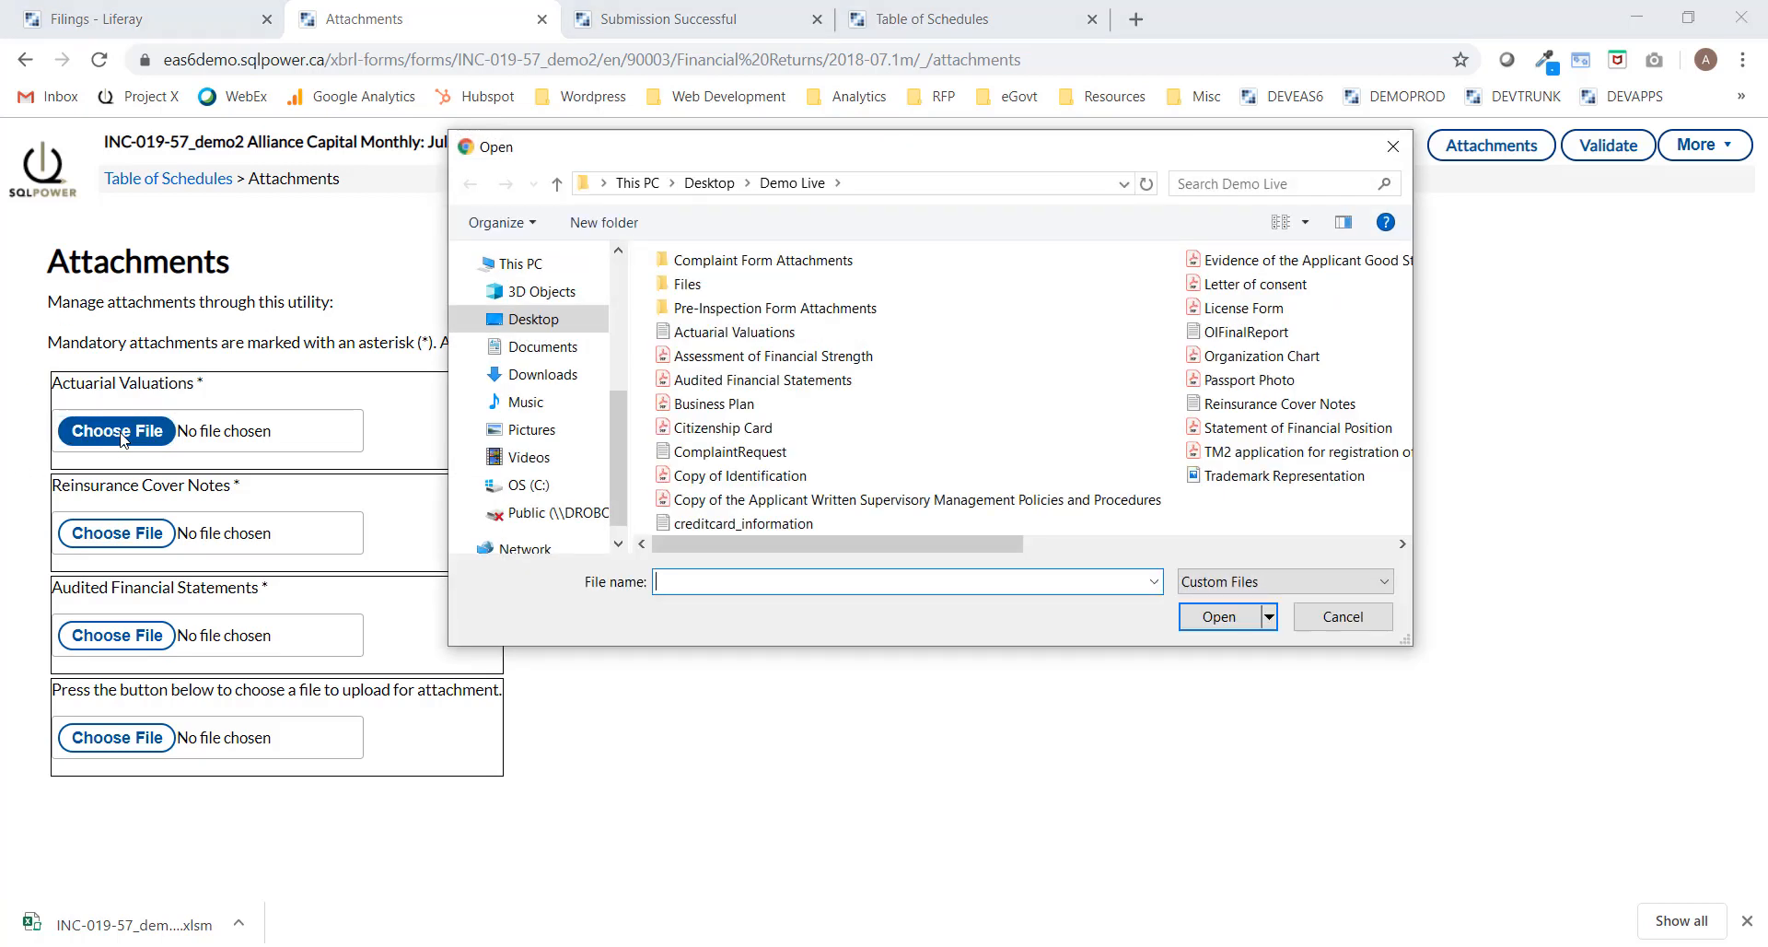
click(710, 333)
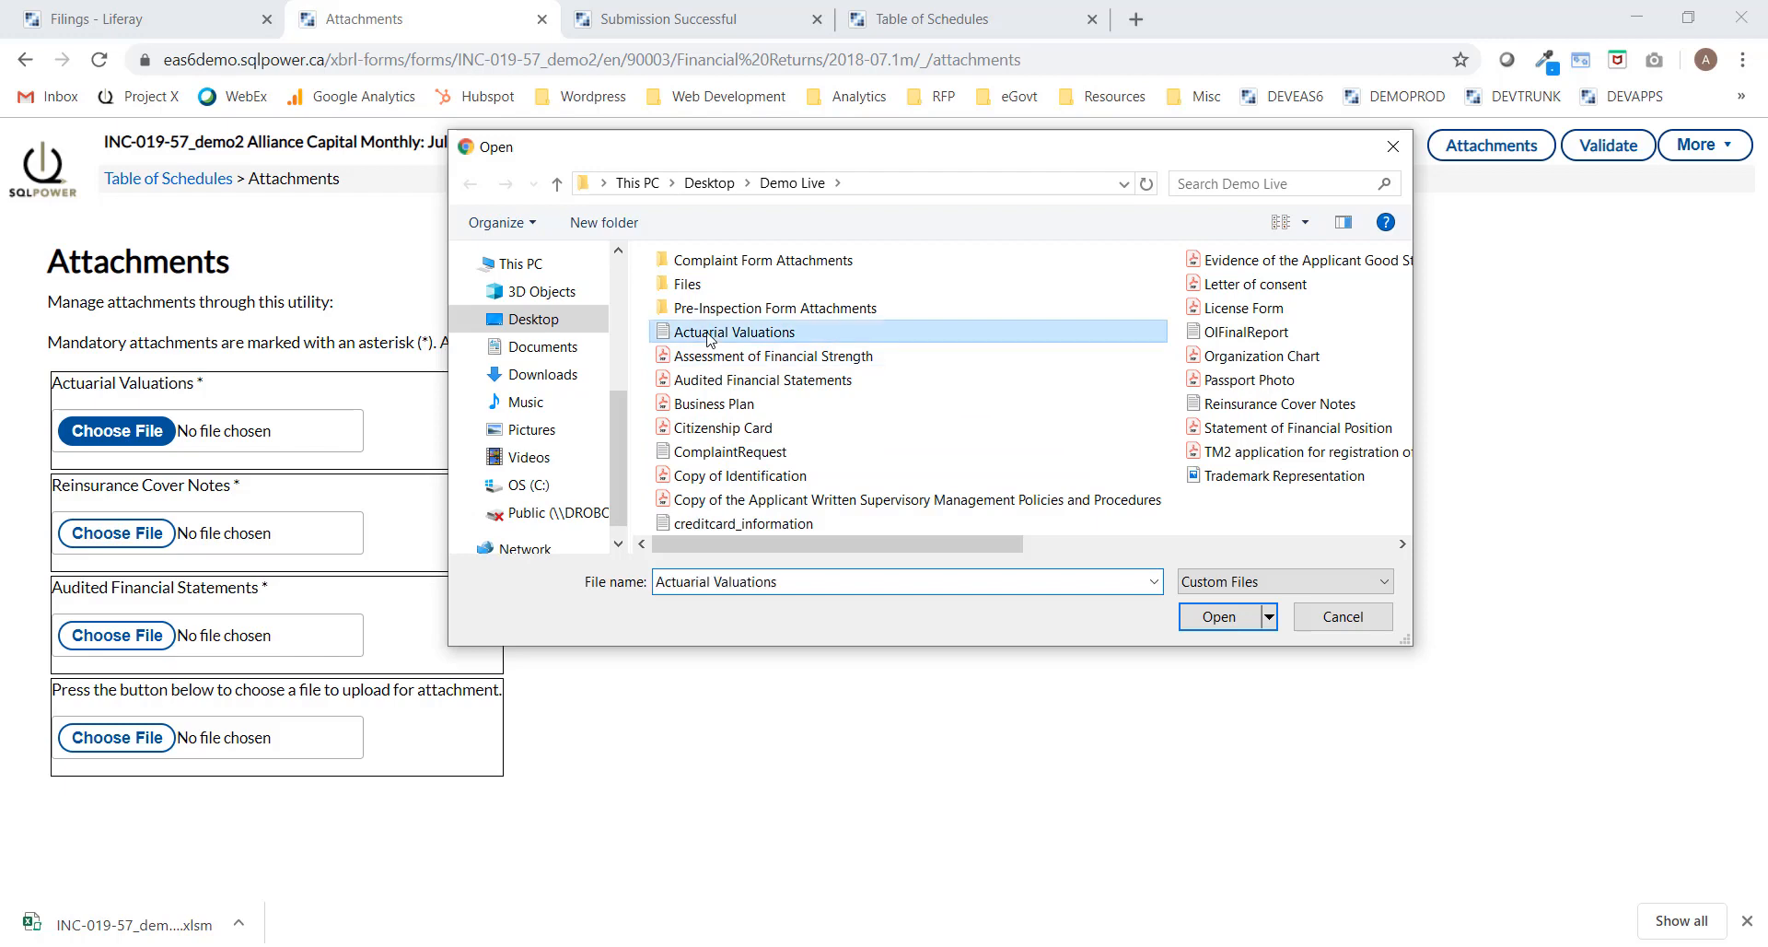
click(1230, 621)
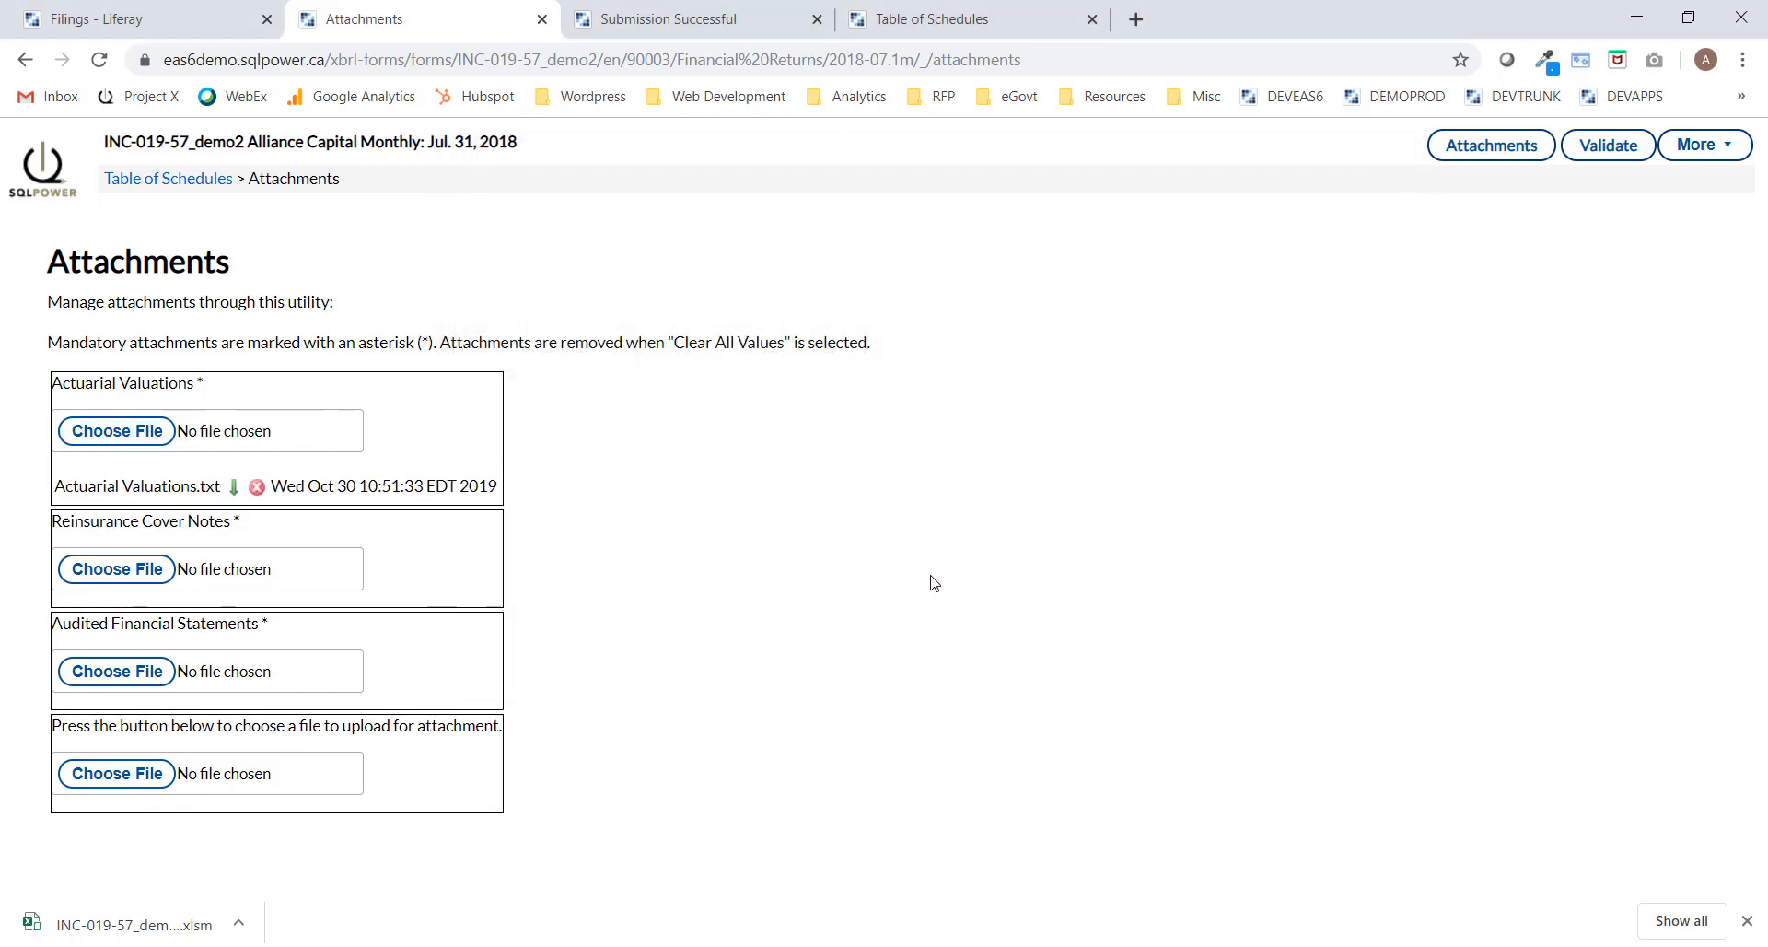
click(121, 571)
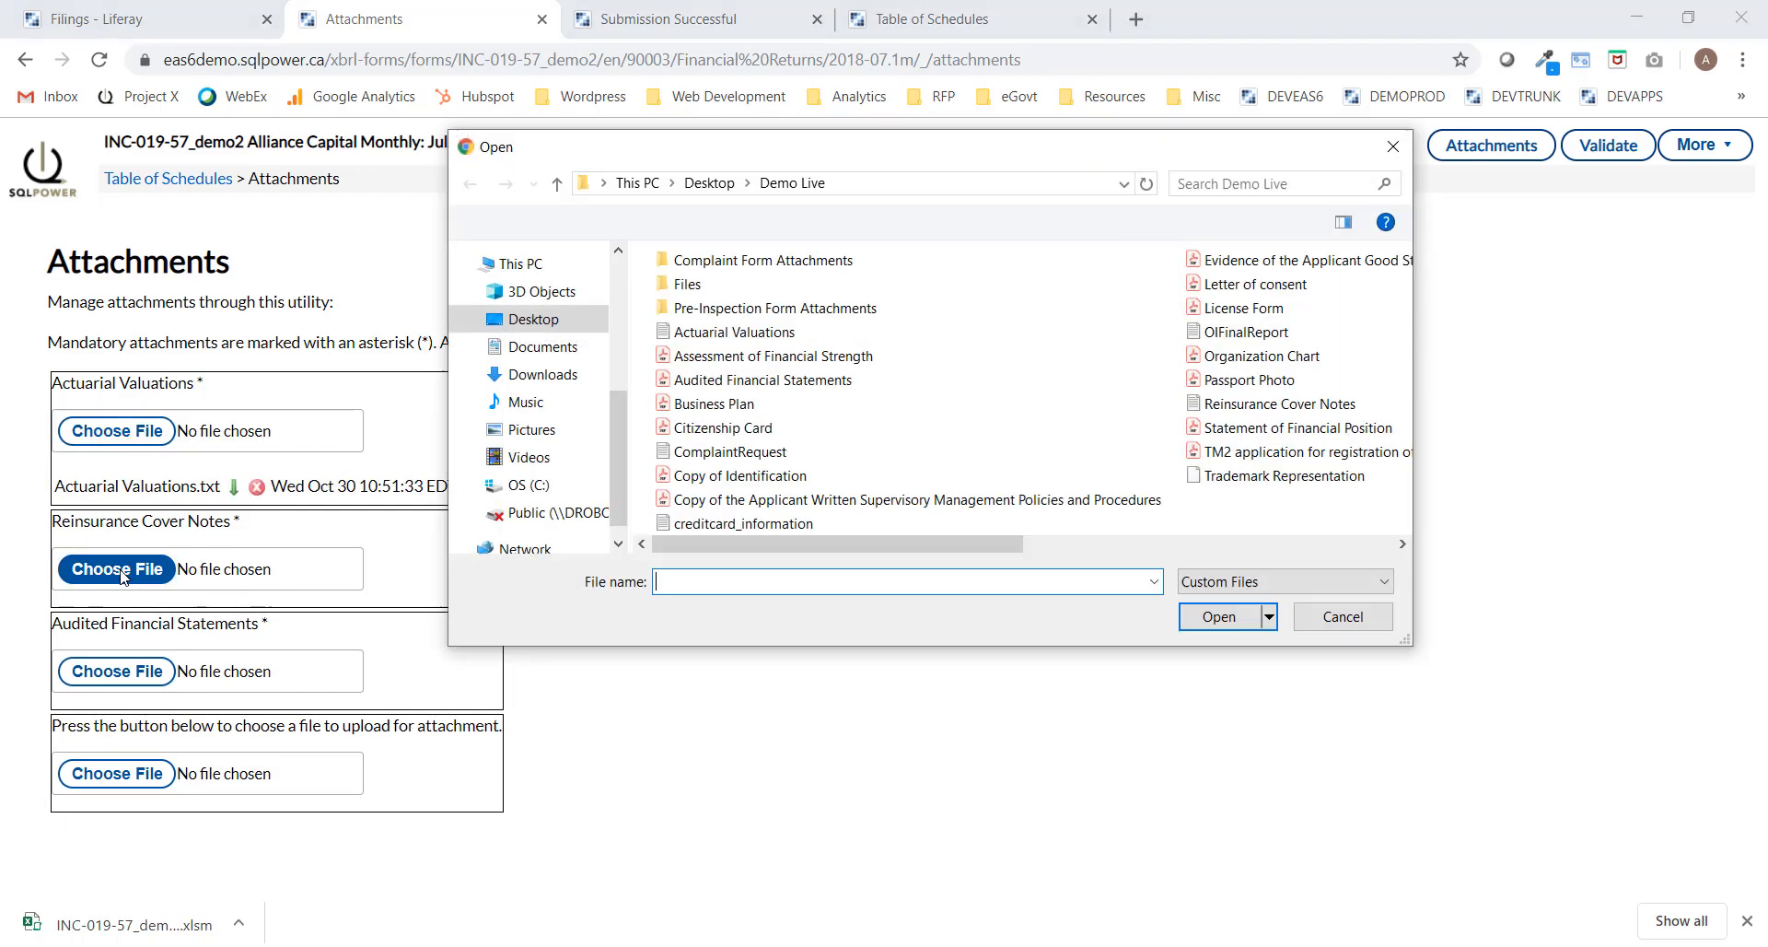
click(1236, 405)
click(1219, 616)
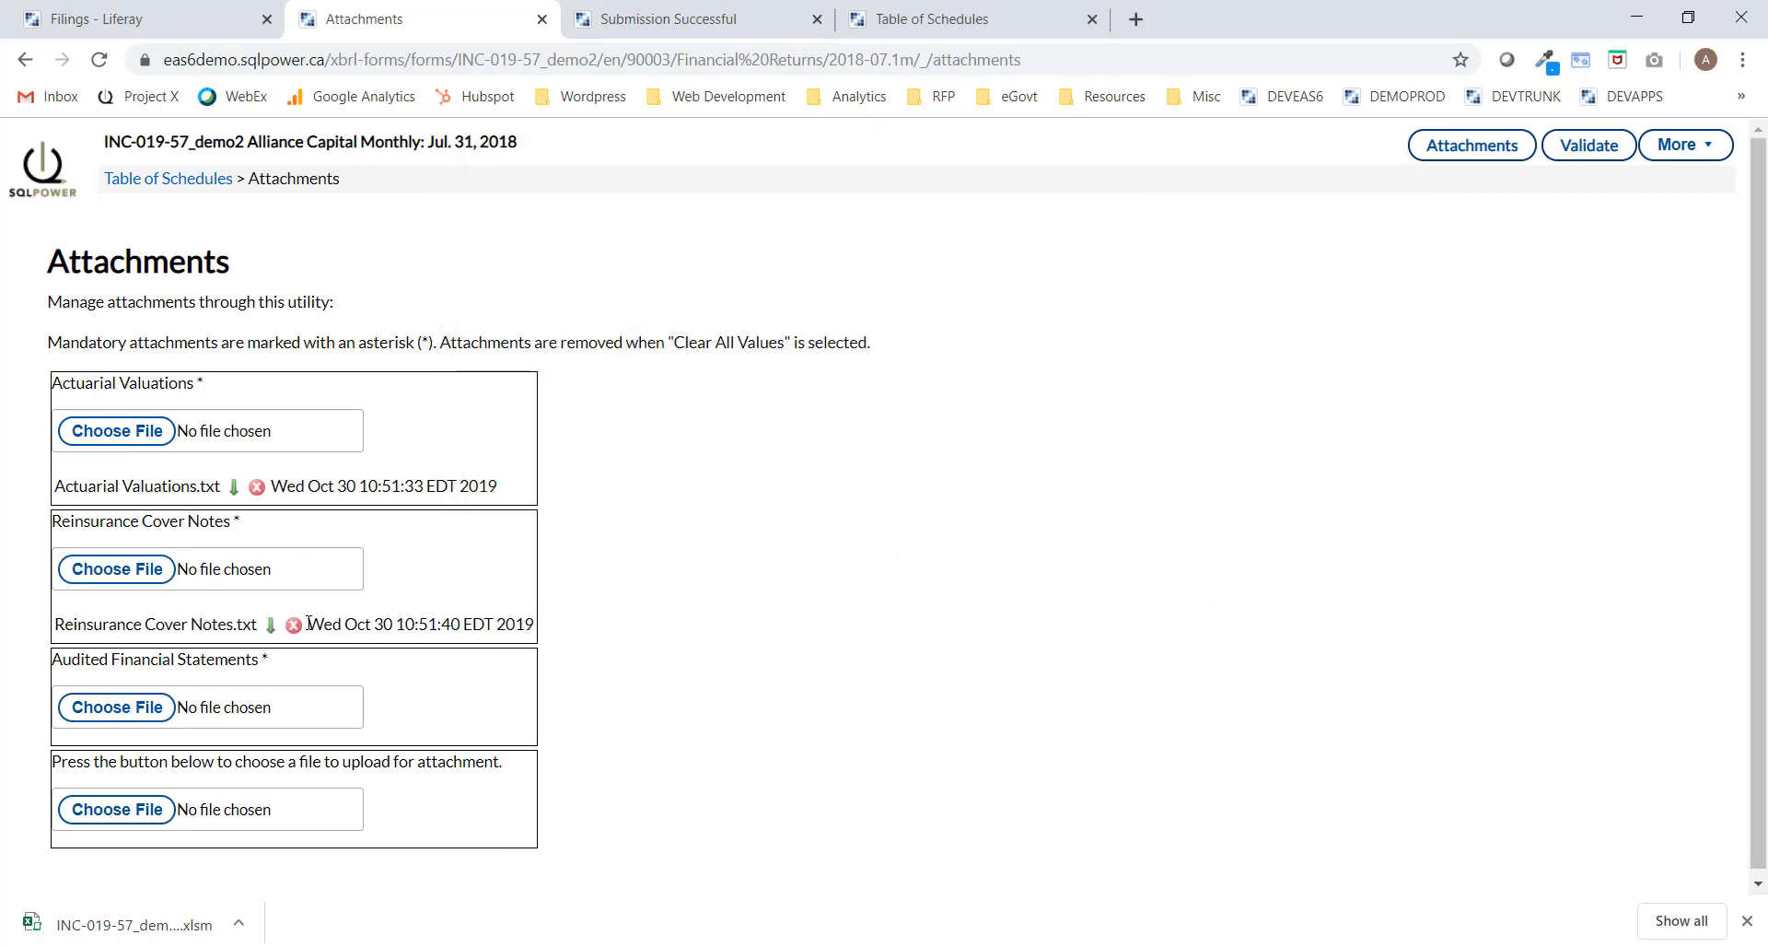
Attach the Audited Financial Statements file and re-validate the filing.
click(109, 706)
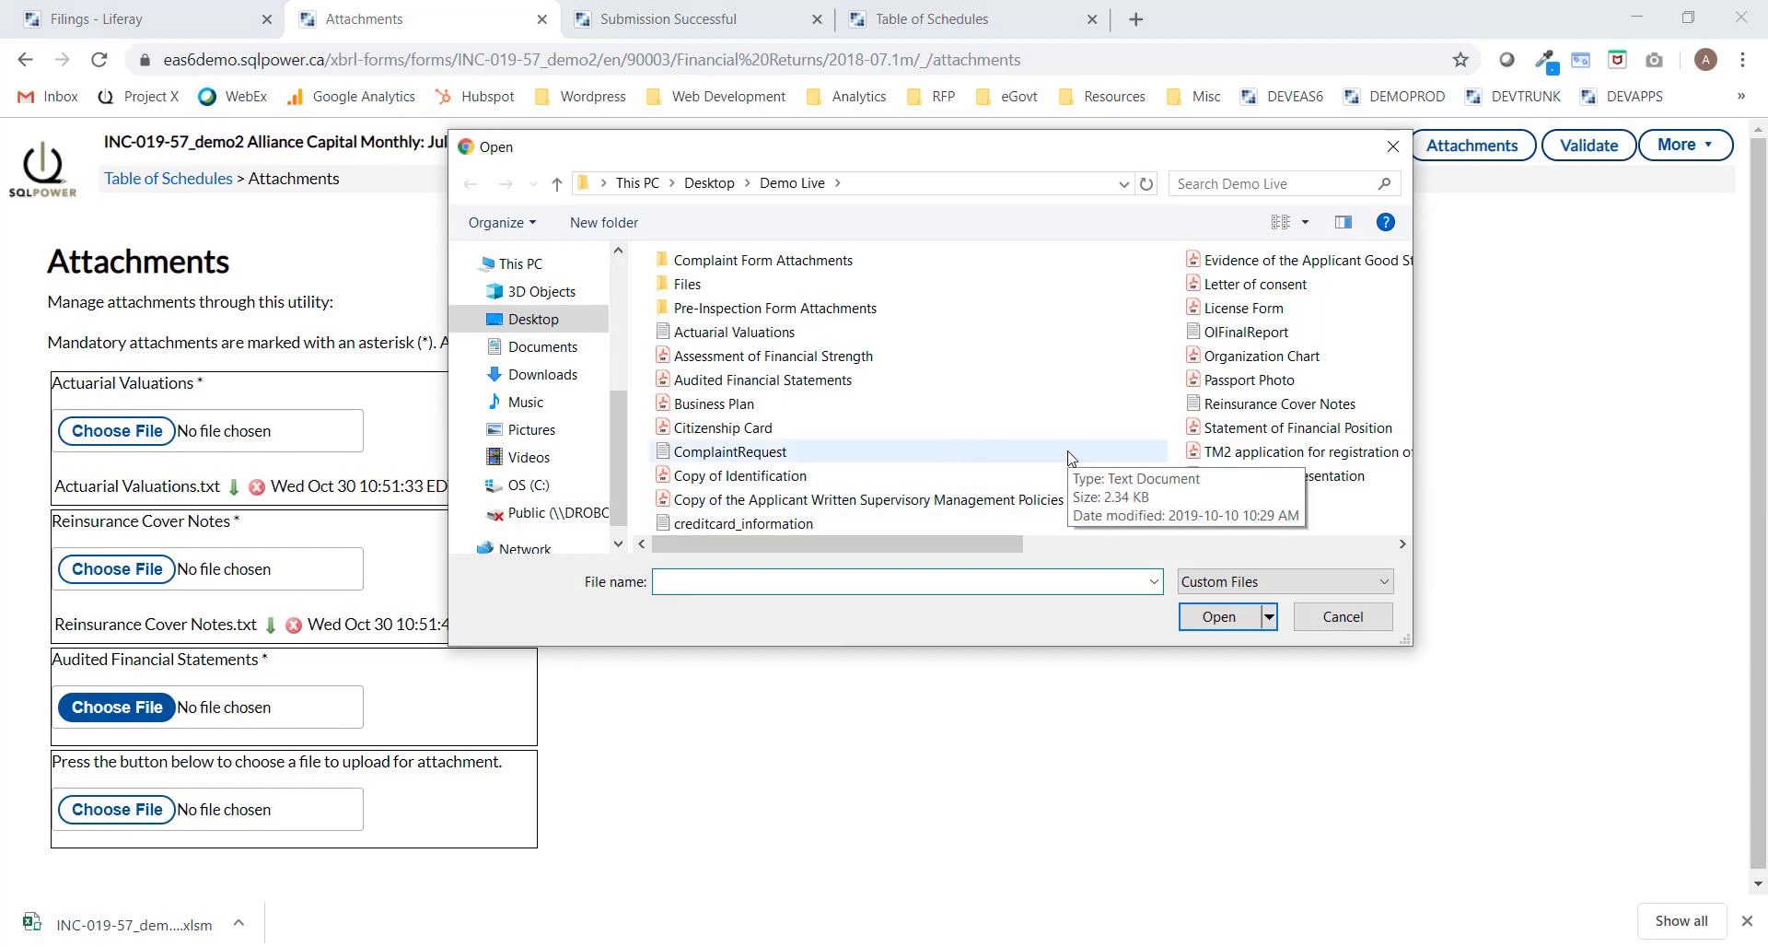
click(774, 379)
click(1232, 622)
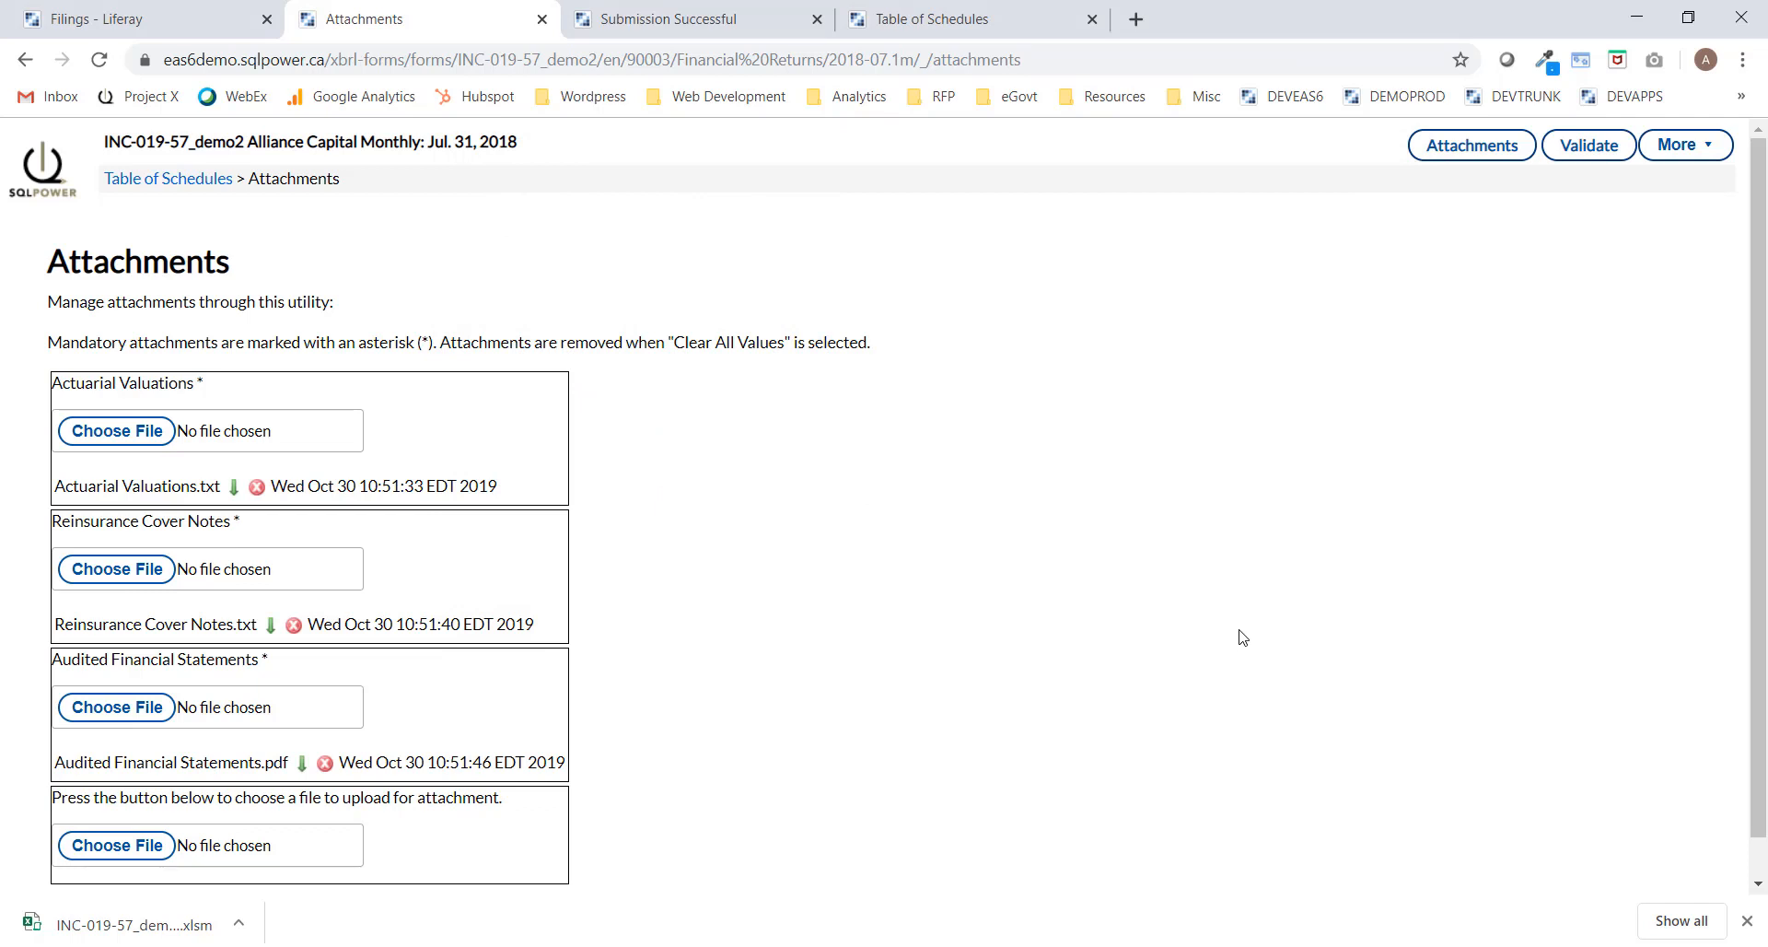
click(1590, 153)
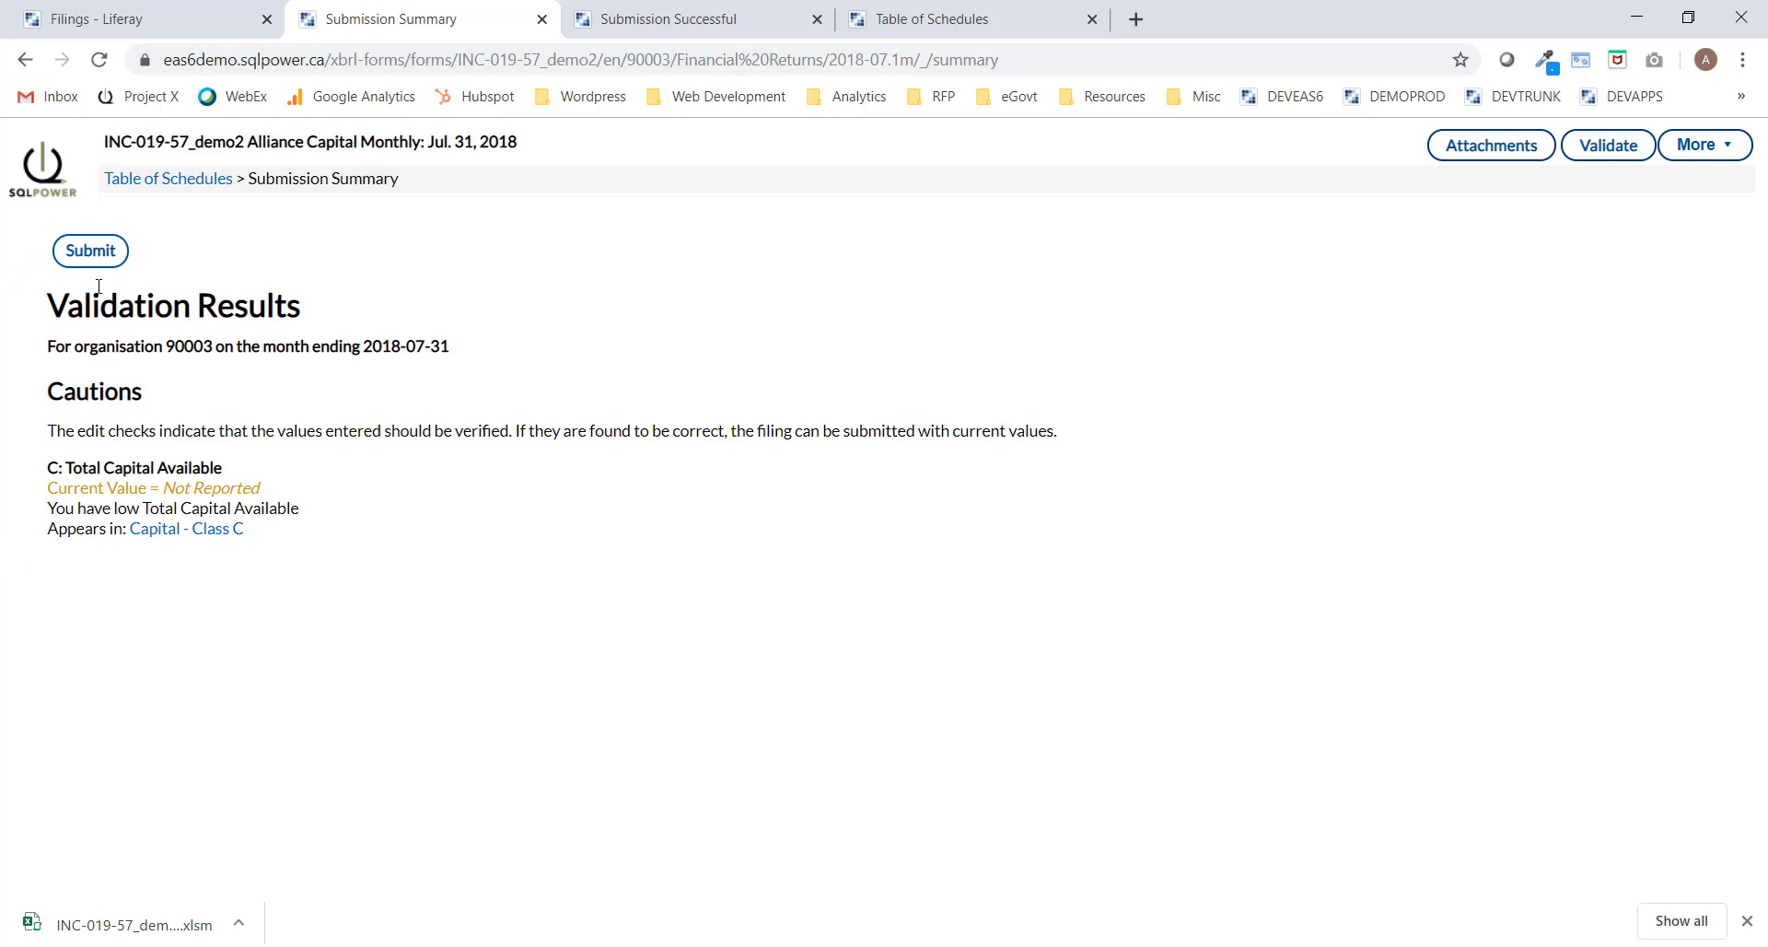
Submit the Jul. 31, 2018 filing without extra comments and close its confirmation tab.
click(102, 257)
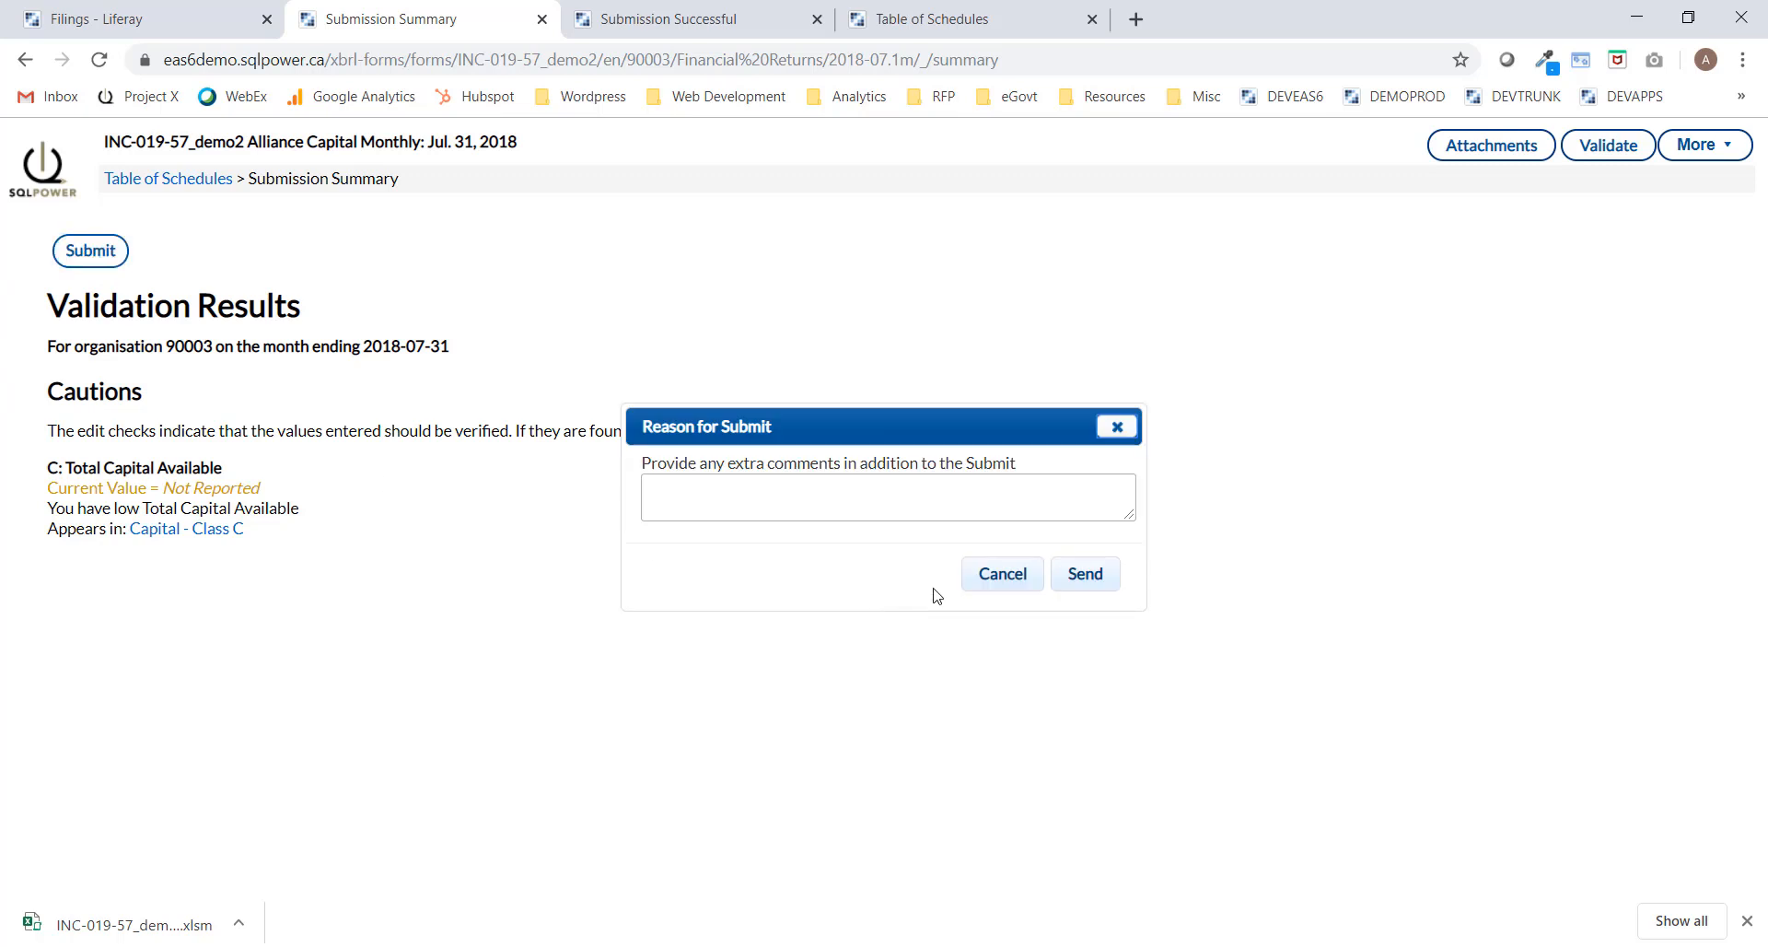
click(1087, 575)
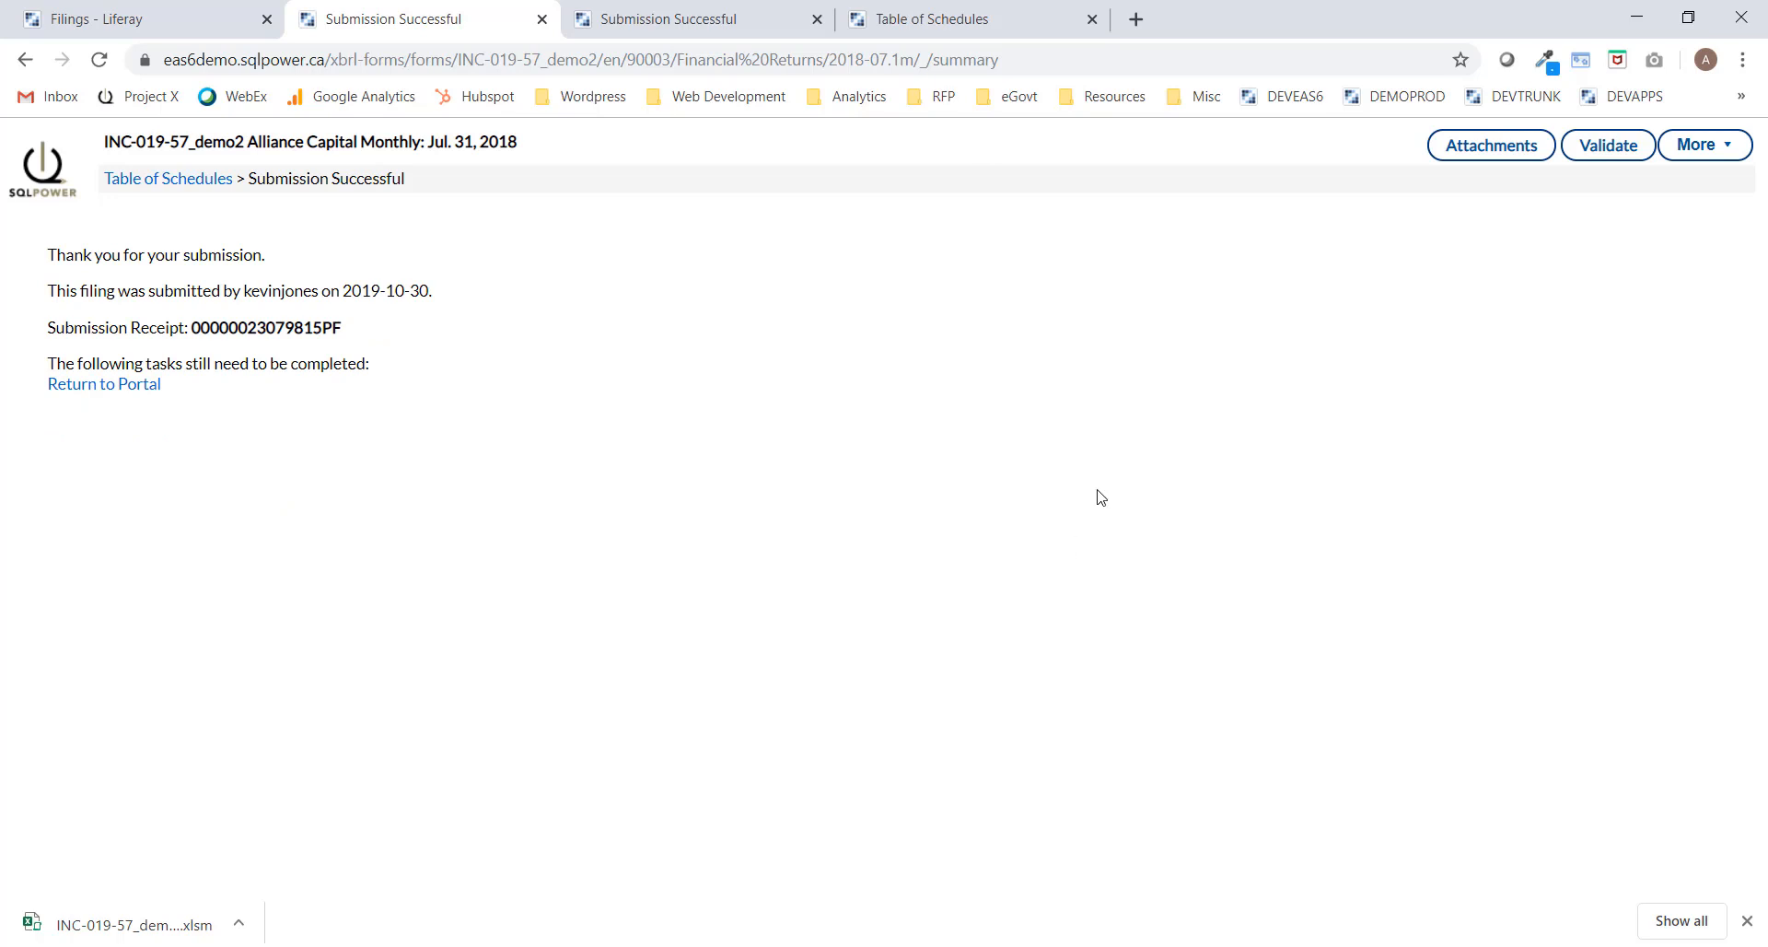
click(542, 19)
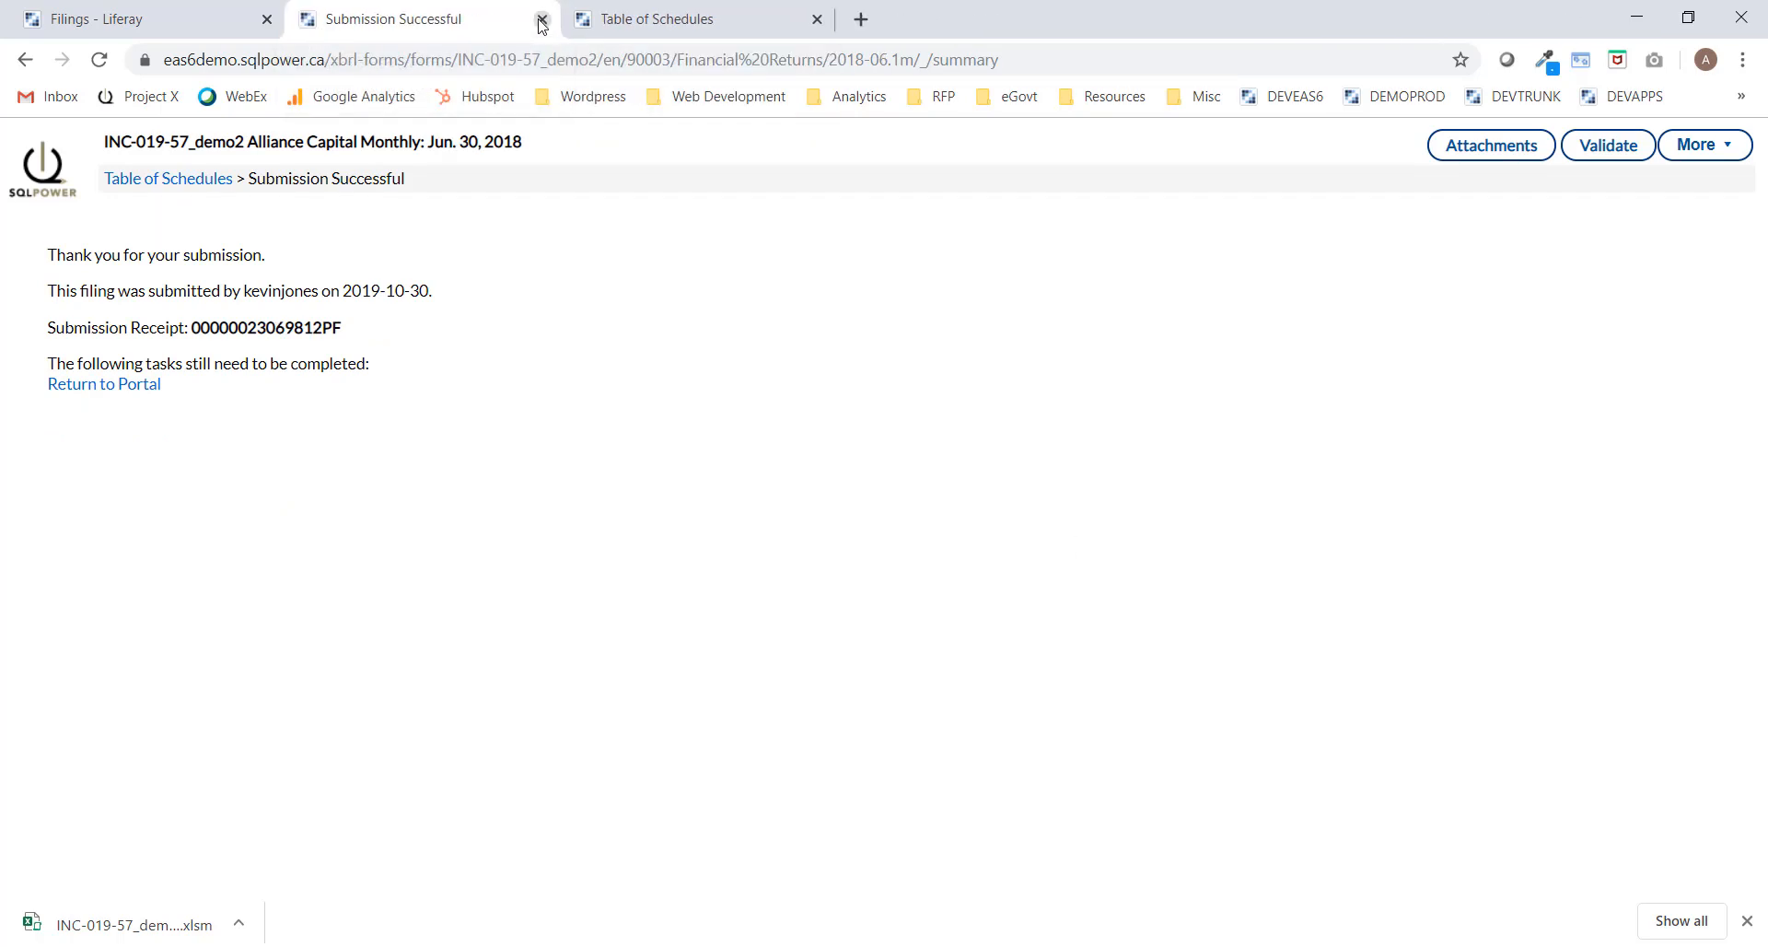
Close the June submission and Table of Schedules tabs and sign out of the filer account.
click(541, 19)
click(541, 19)
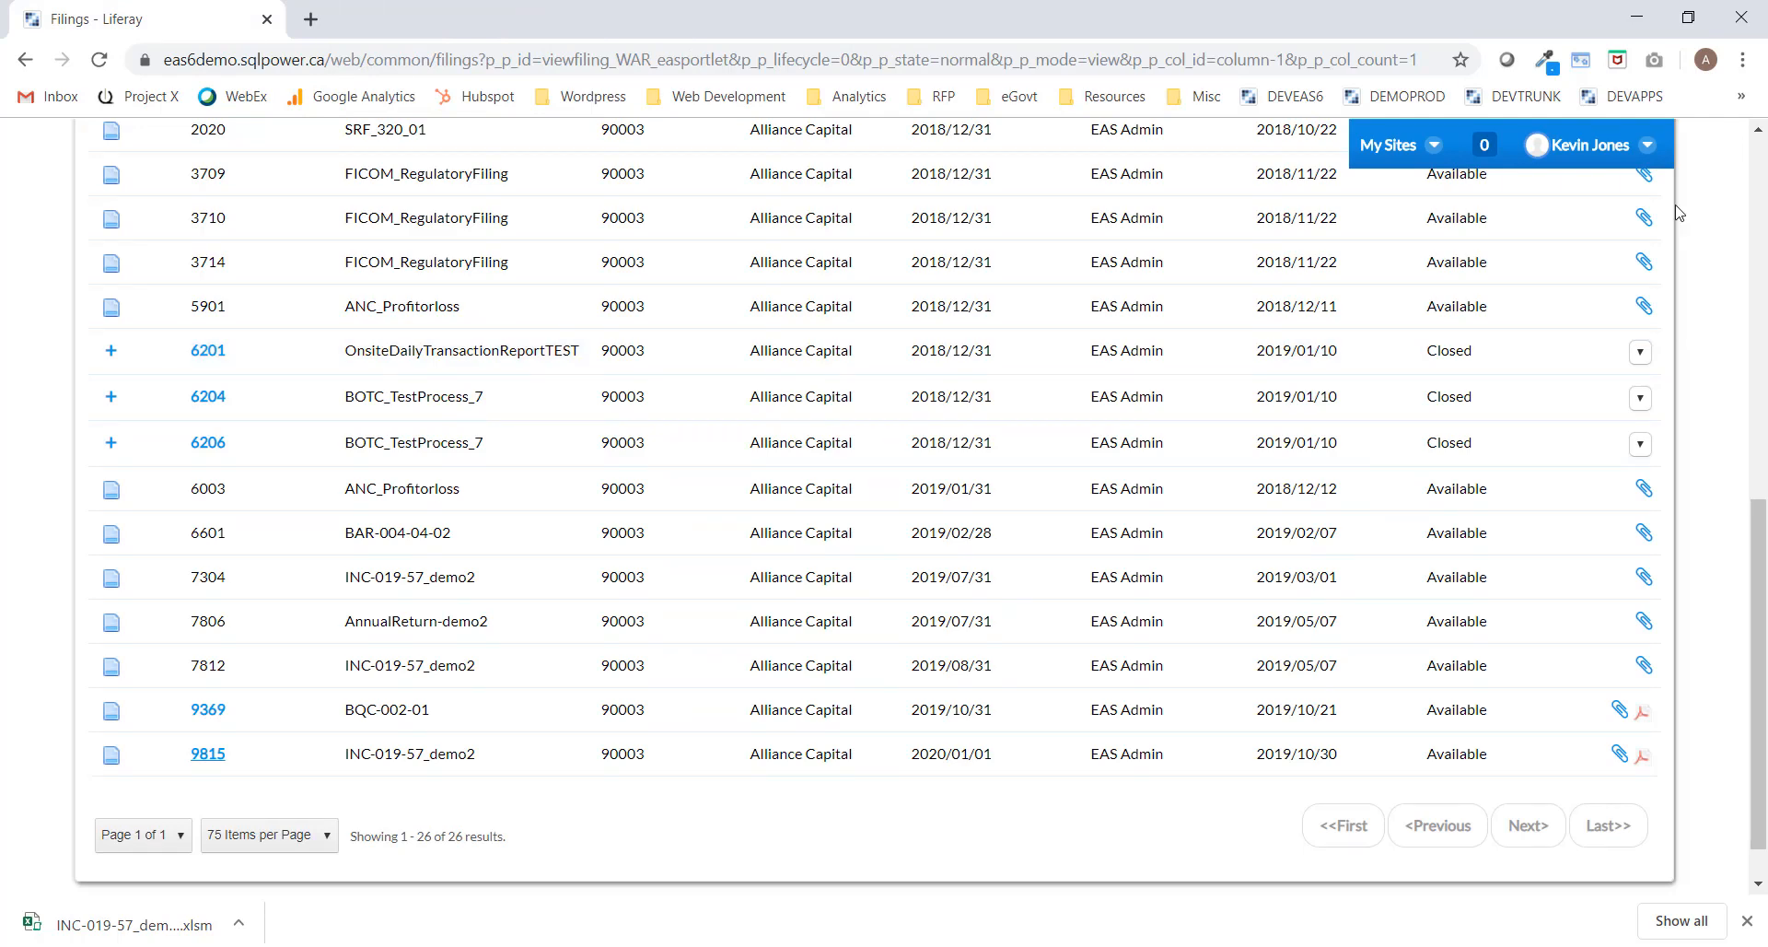
click(1647, 145)
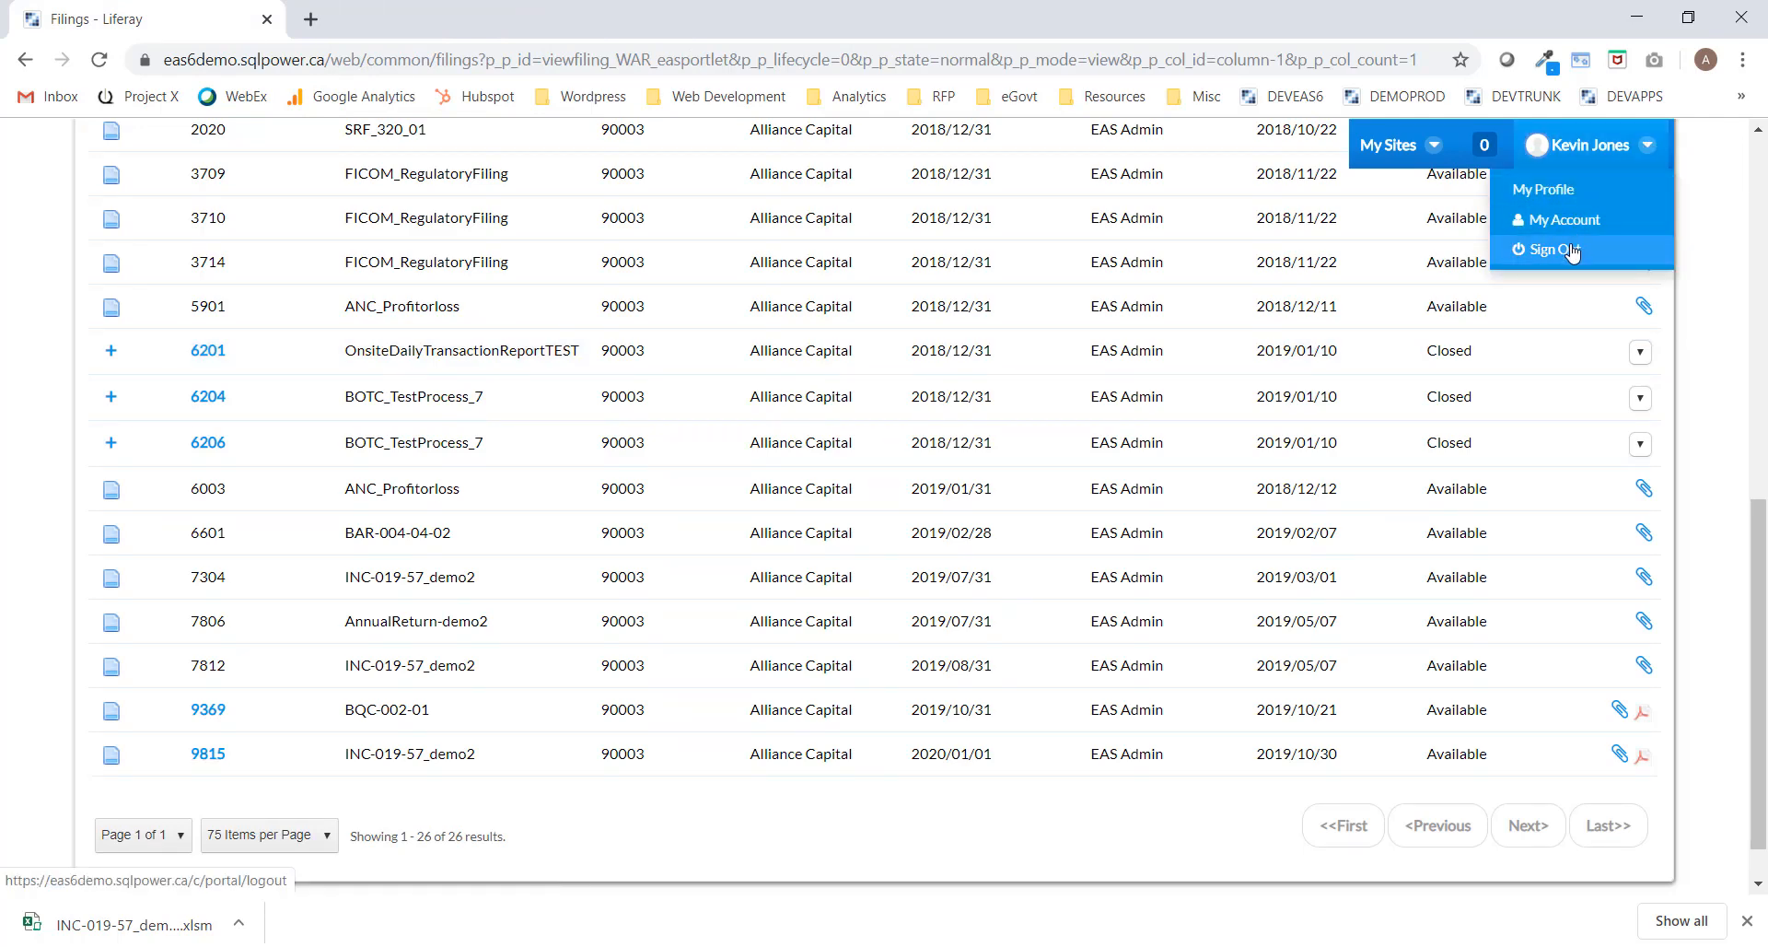
click(1563, 248)
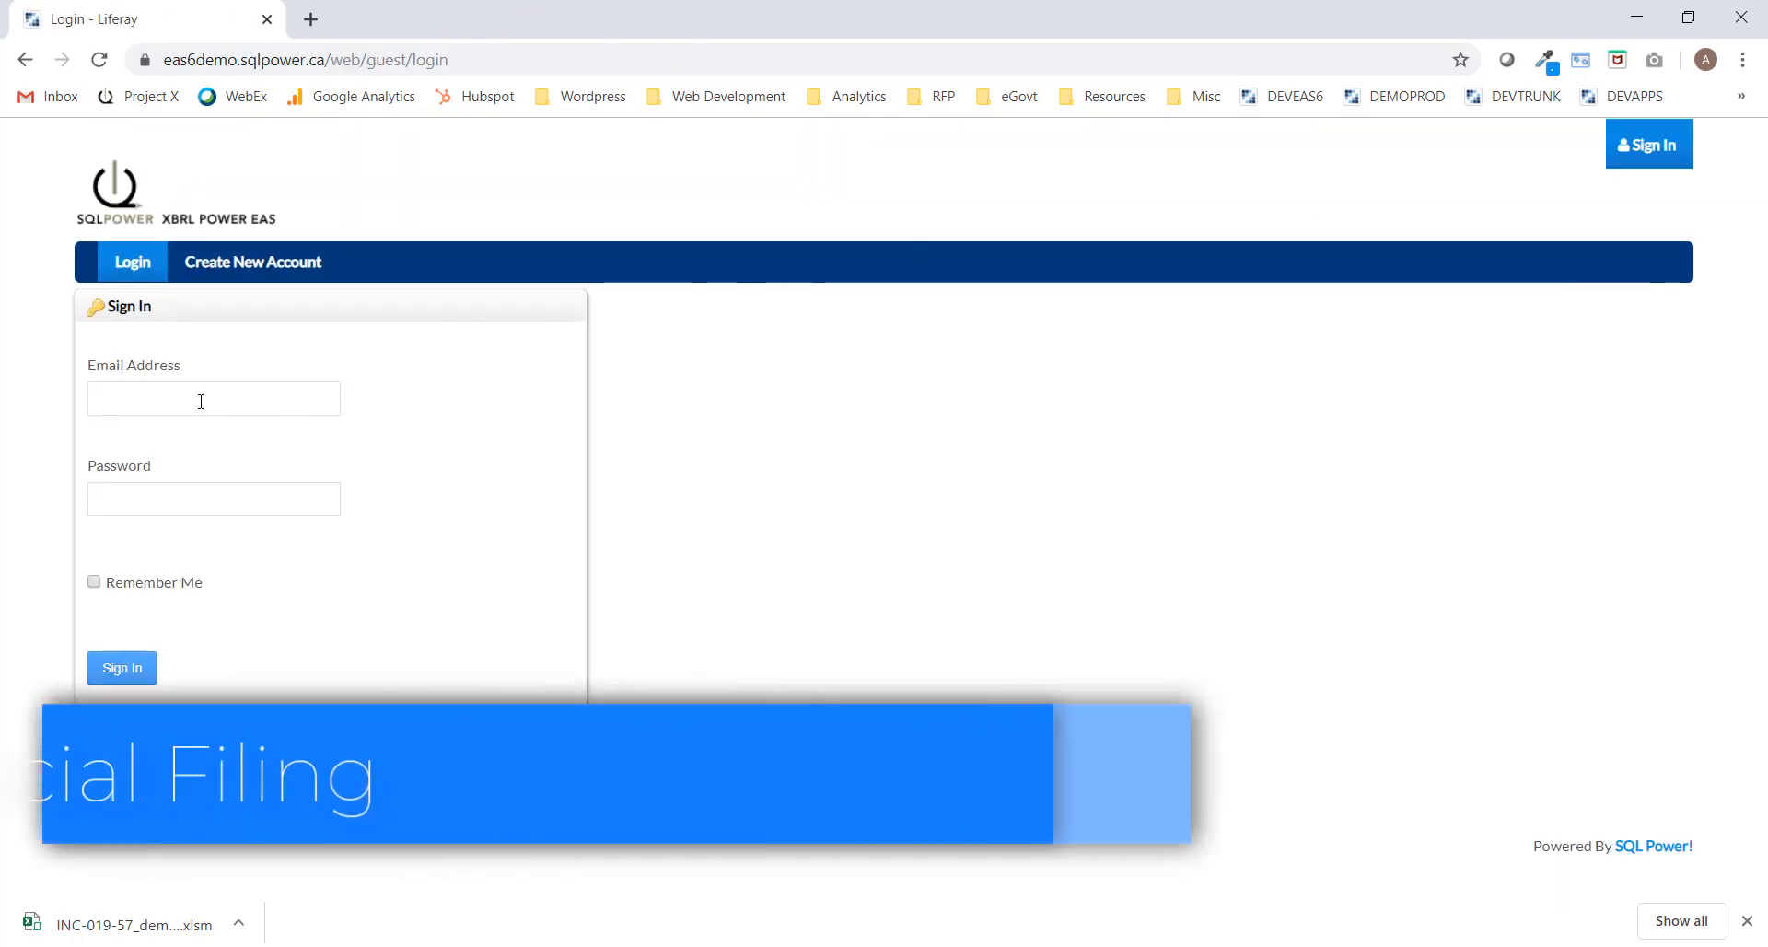
Sign in with the analyst's e-mail and password and open the Submitted Filings list.
click(198, 398)
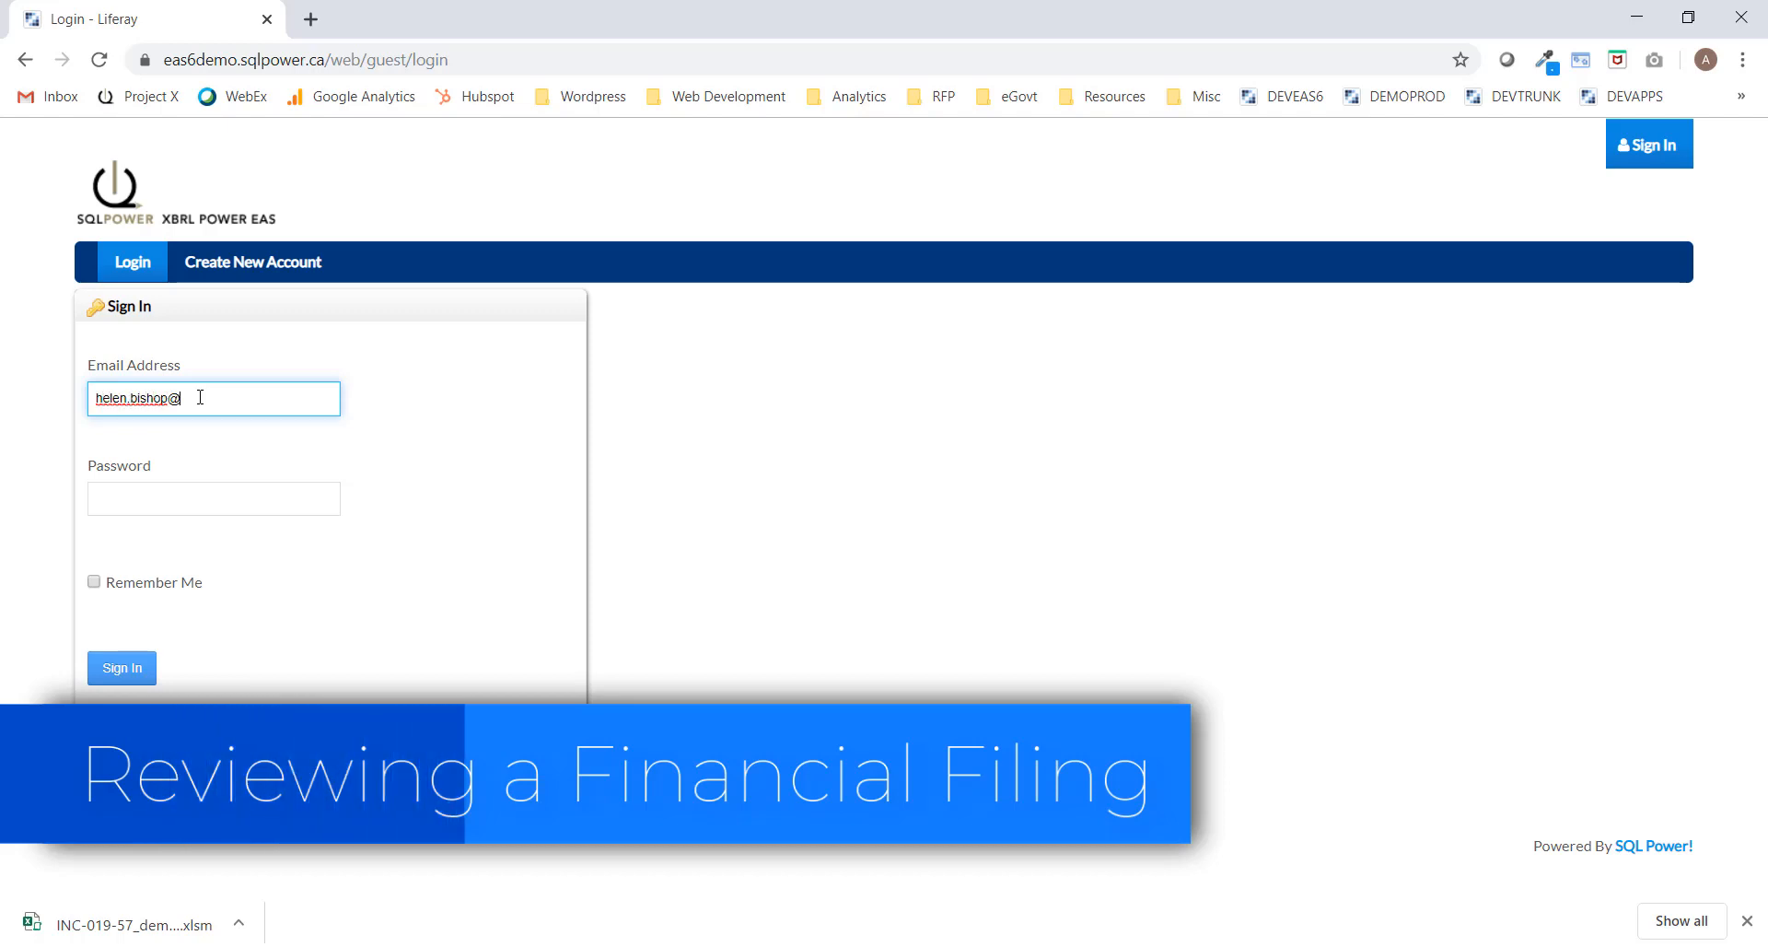
text(••)
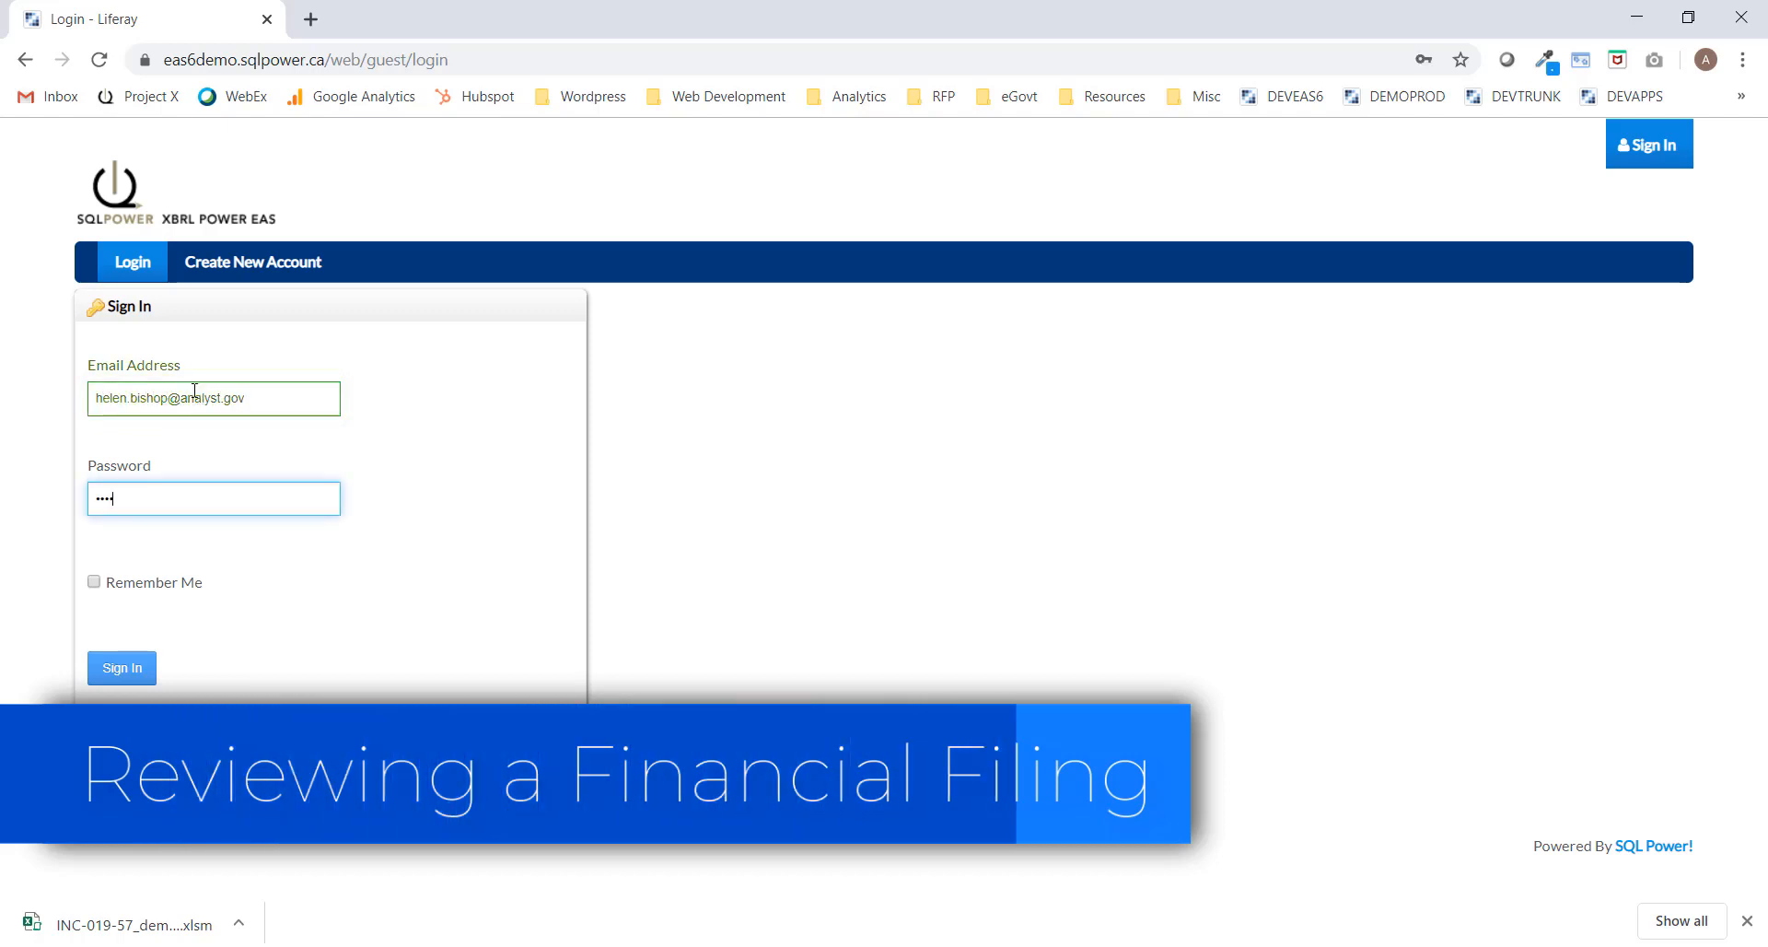
click(125, 673)
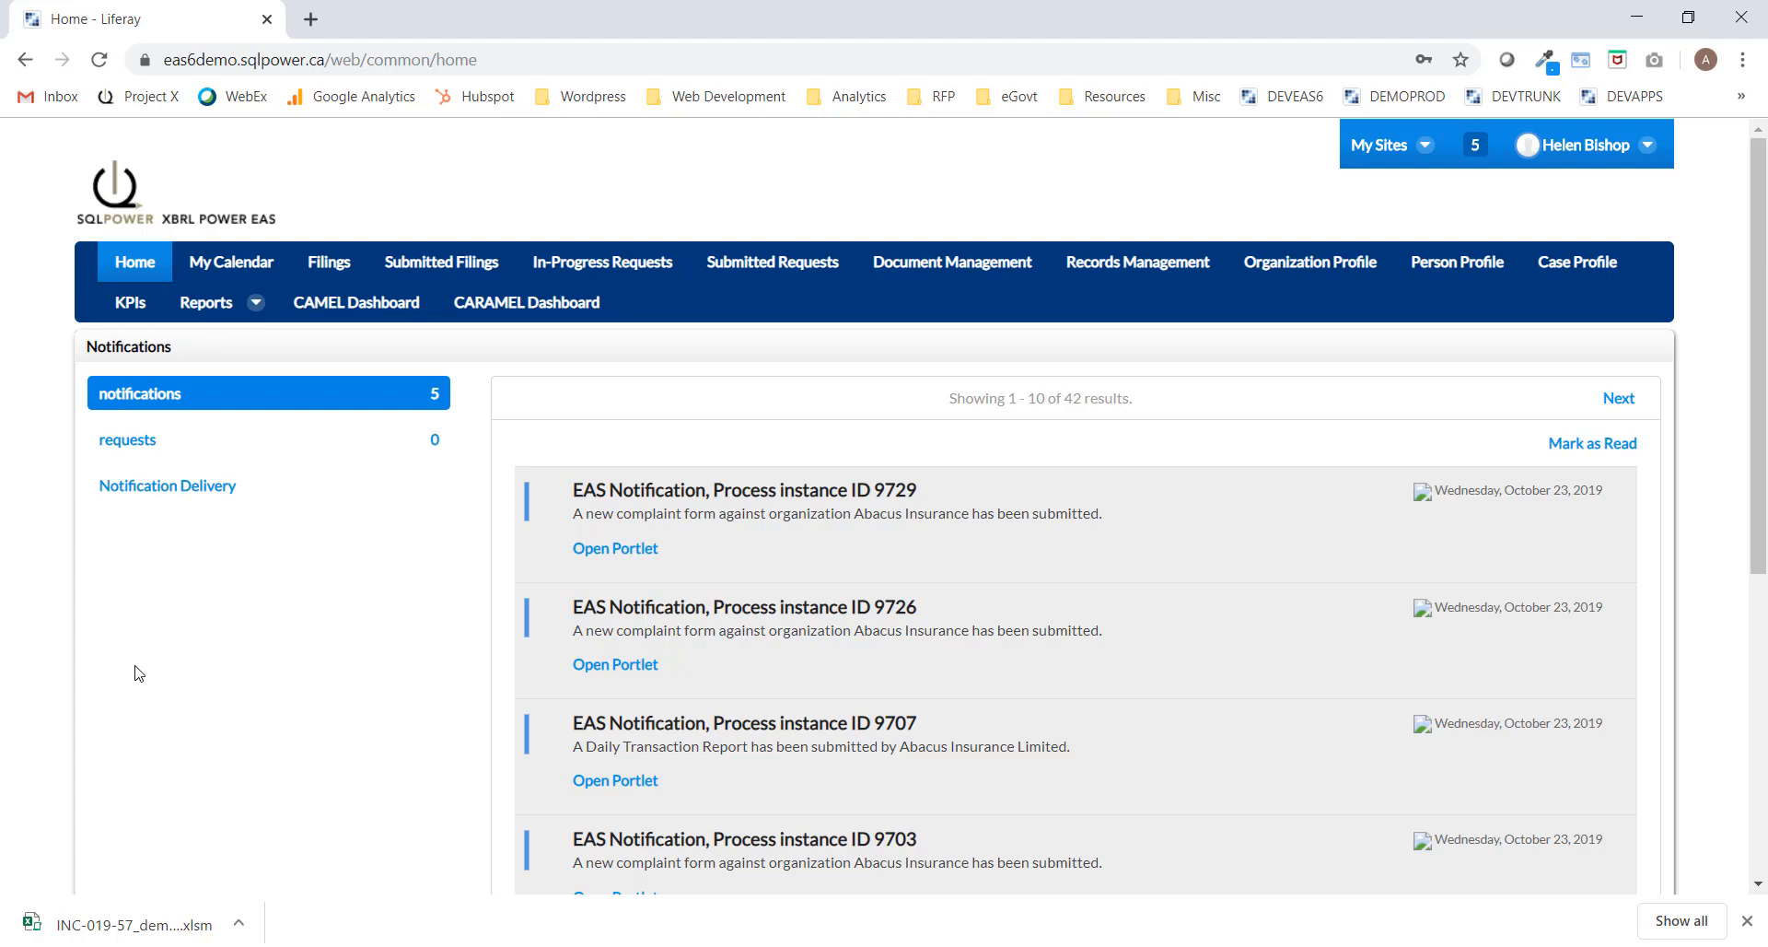
click(446, 264)
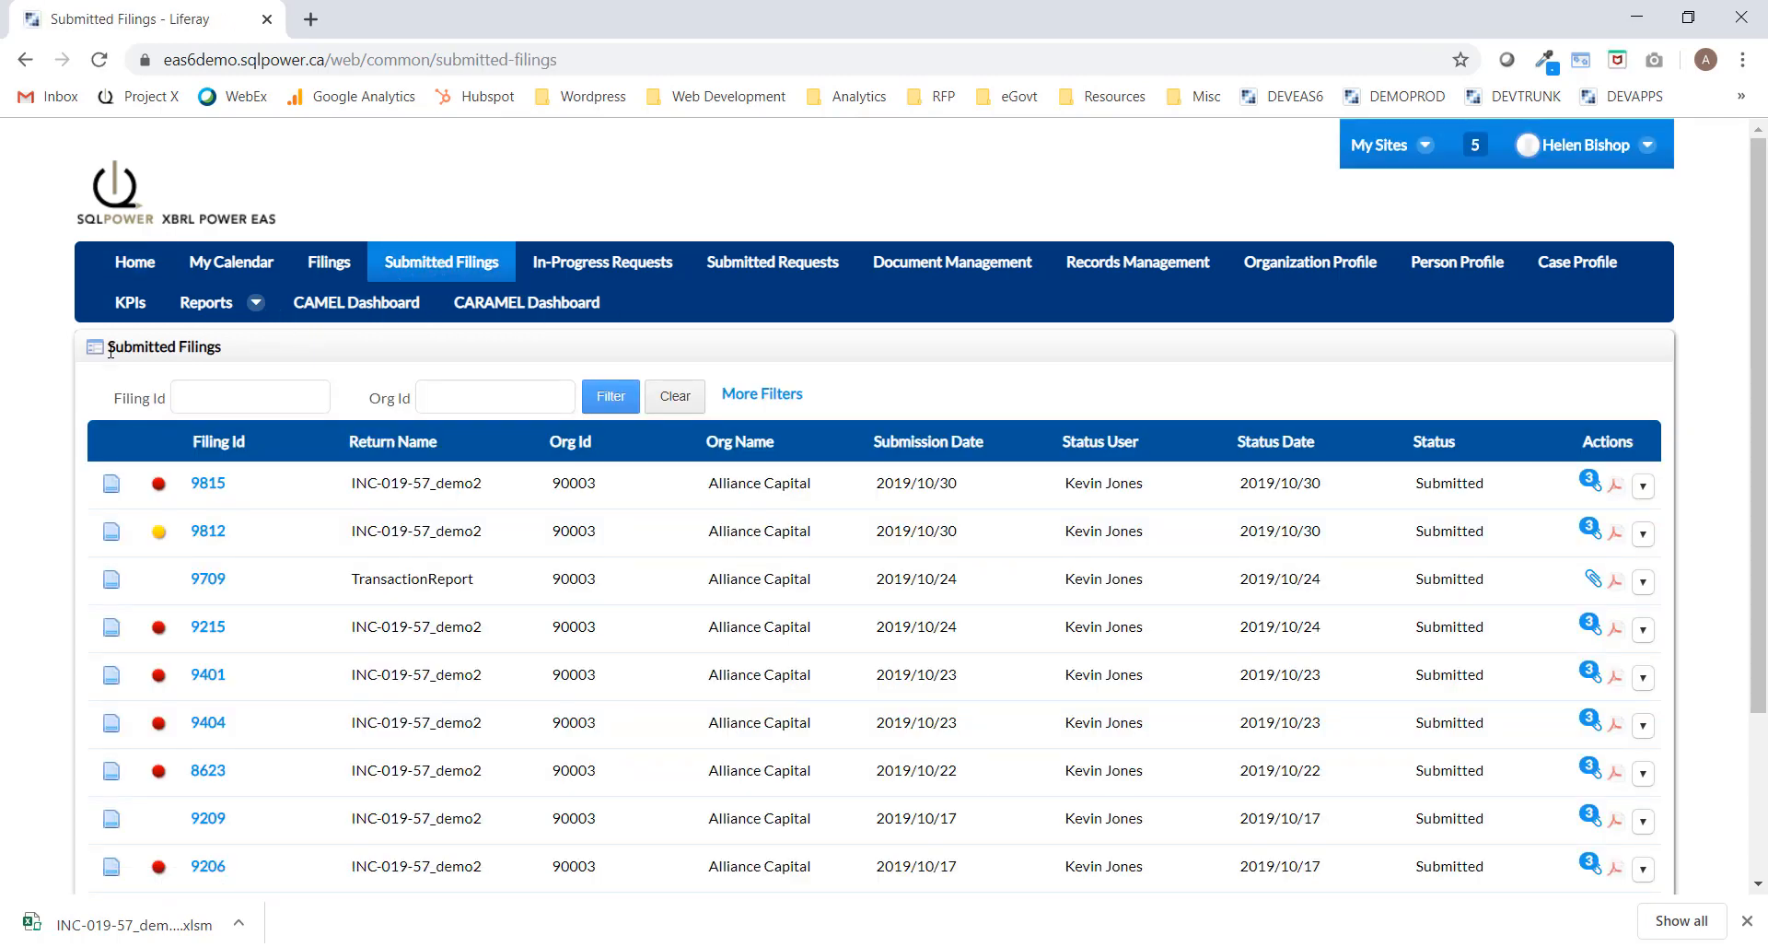
scroll(55, 405, down, 1)
scroll(56, 406, down, 1)
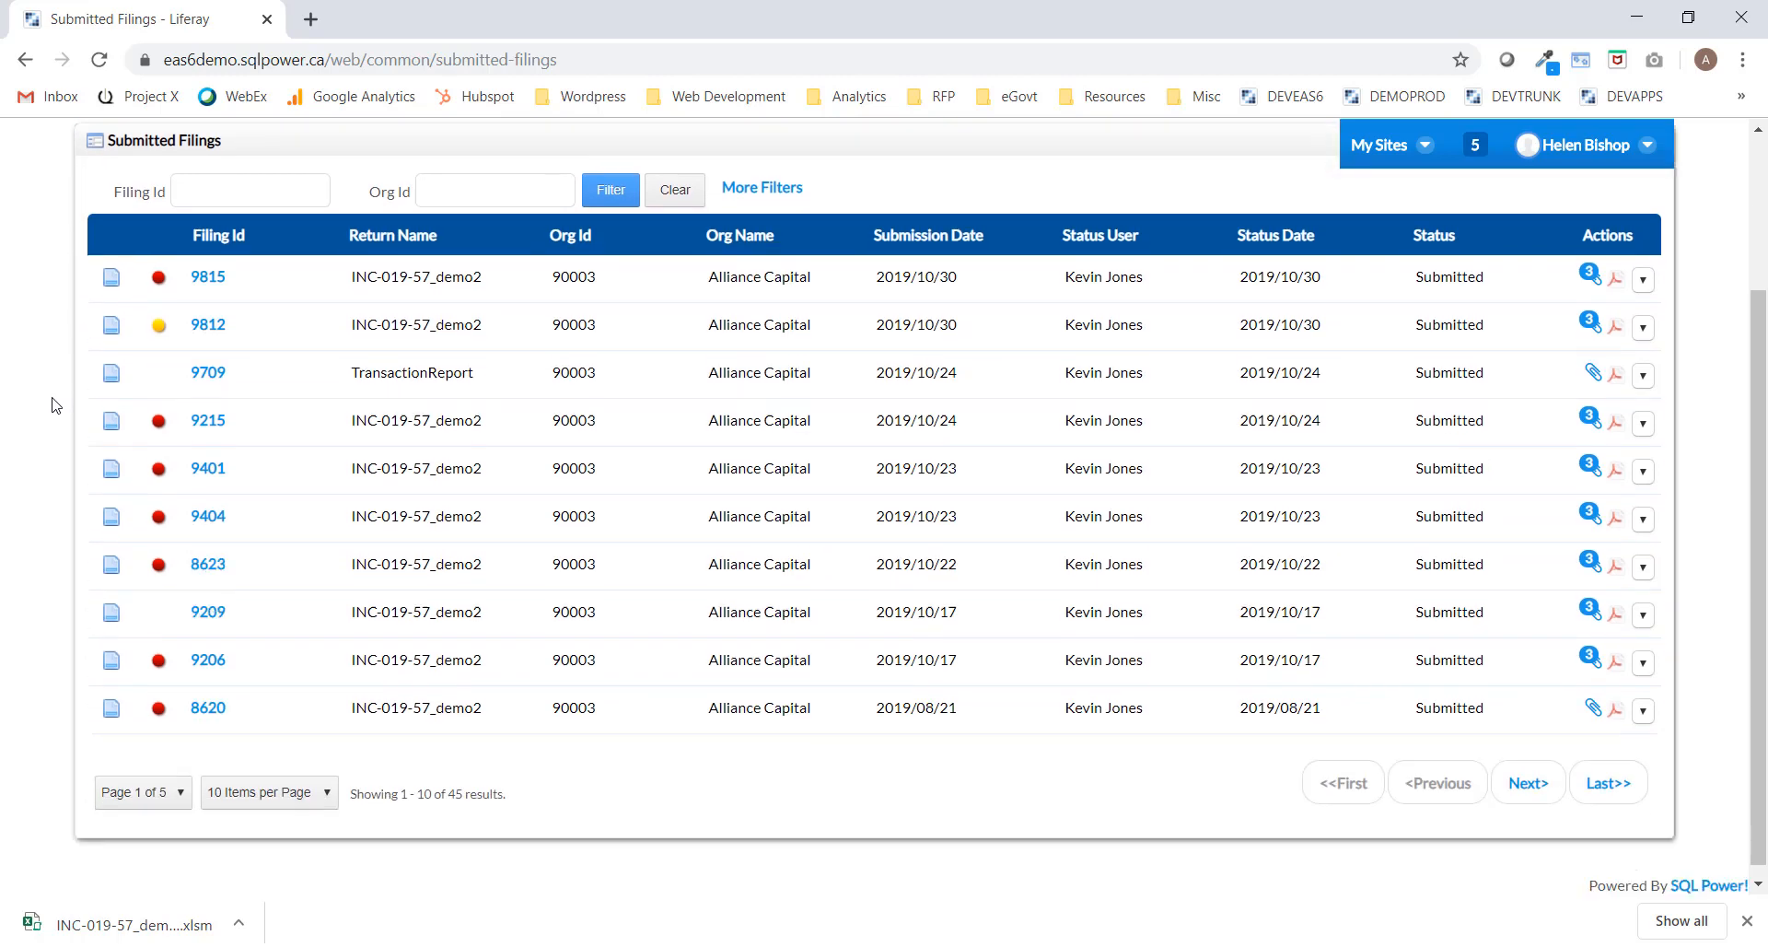
scroll(57, 406, up, 1)
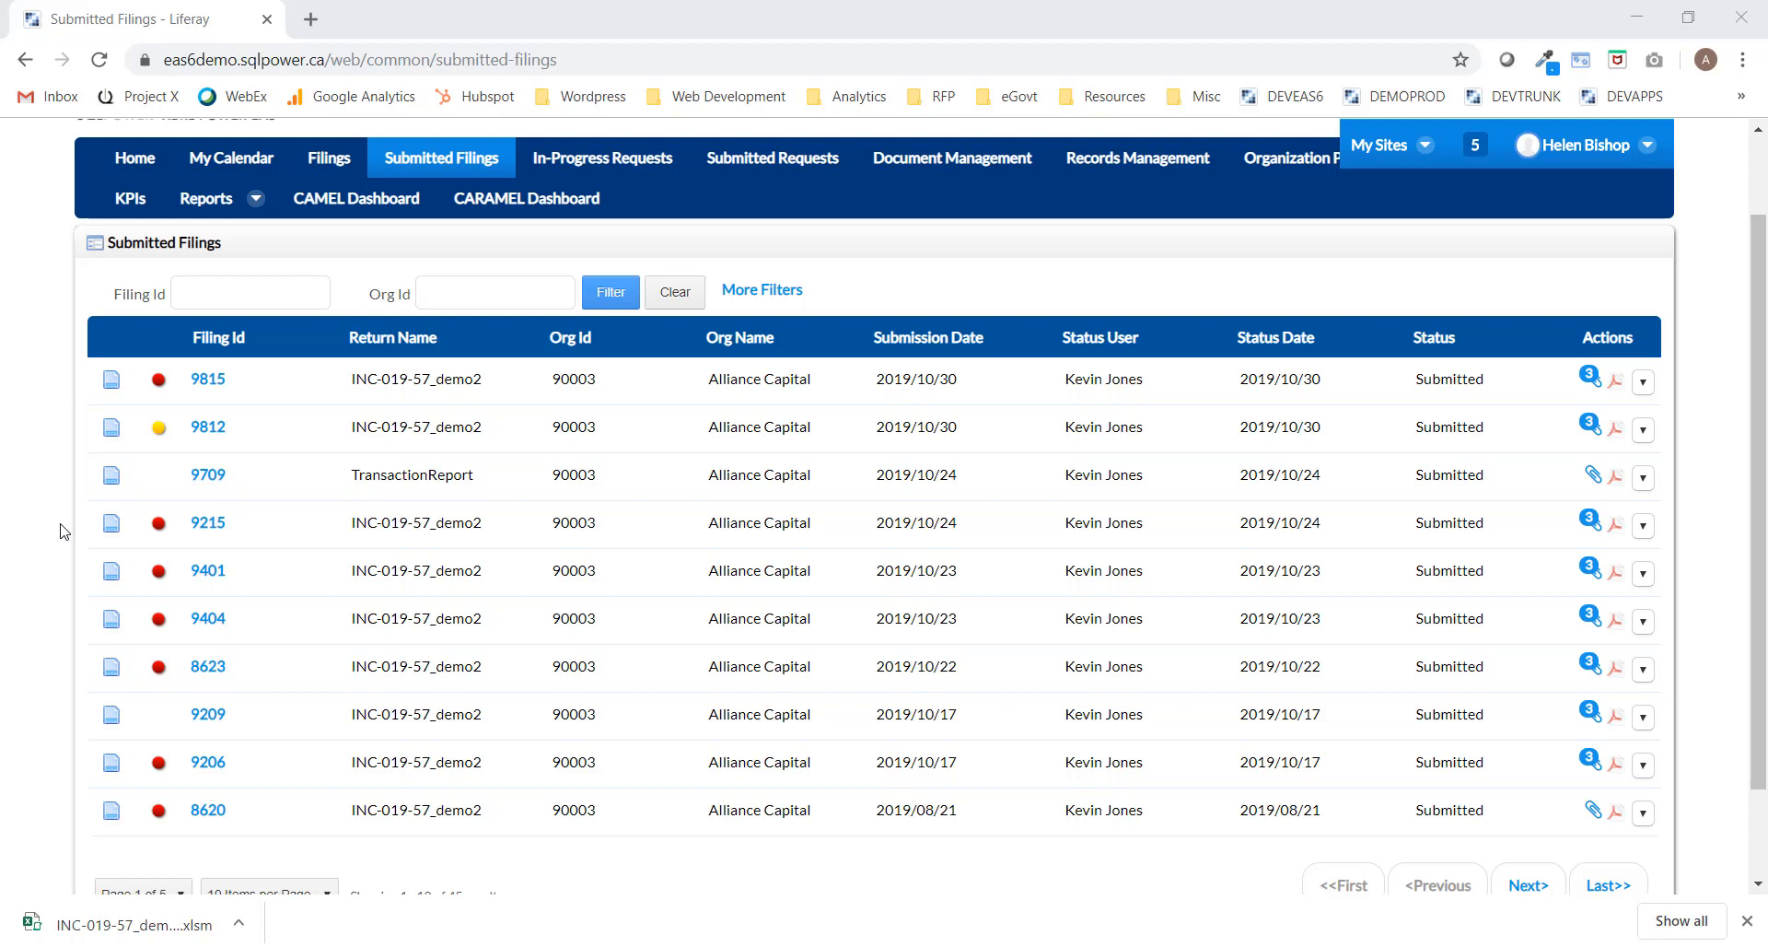
click(208, 384)
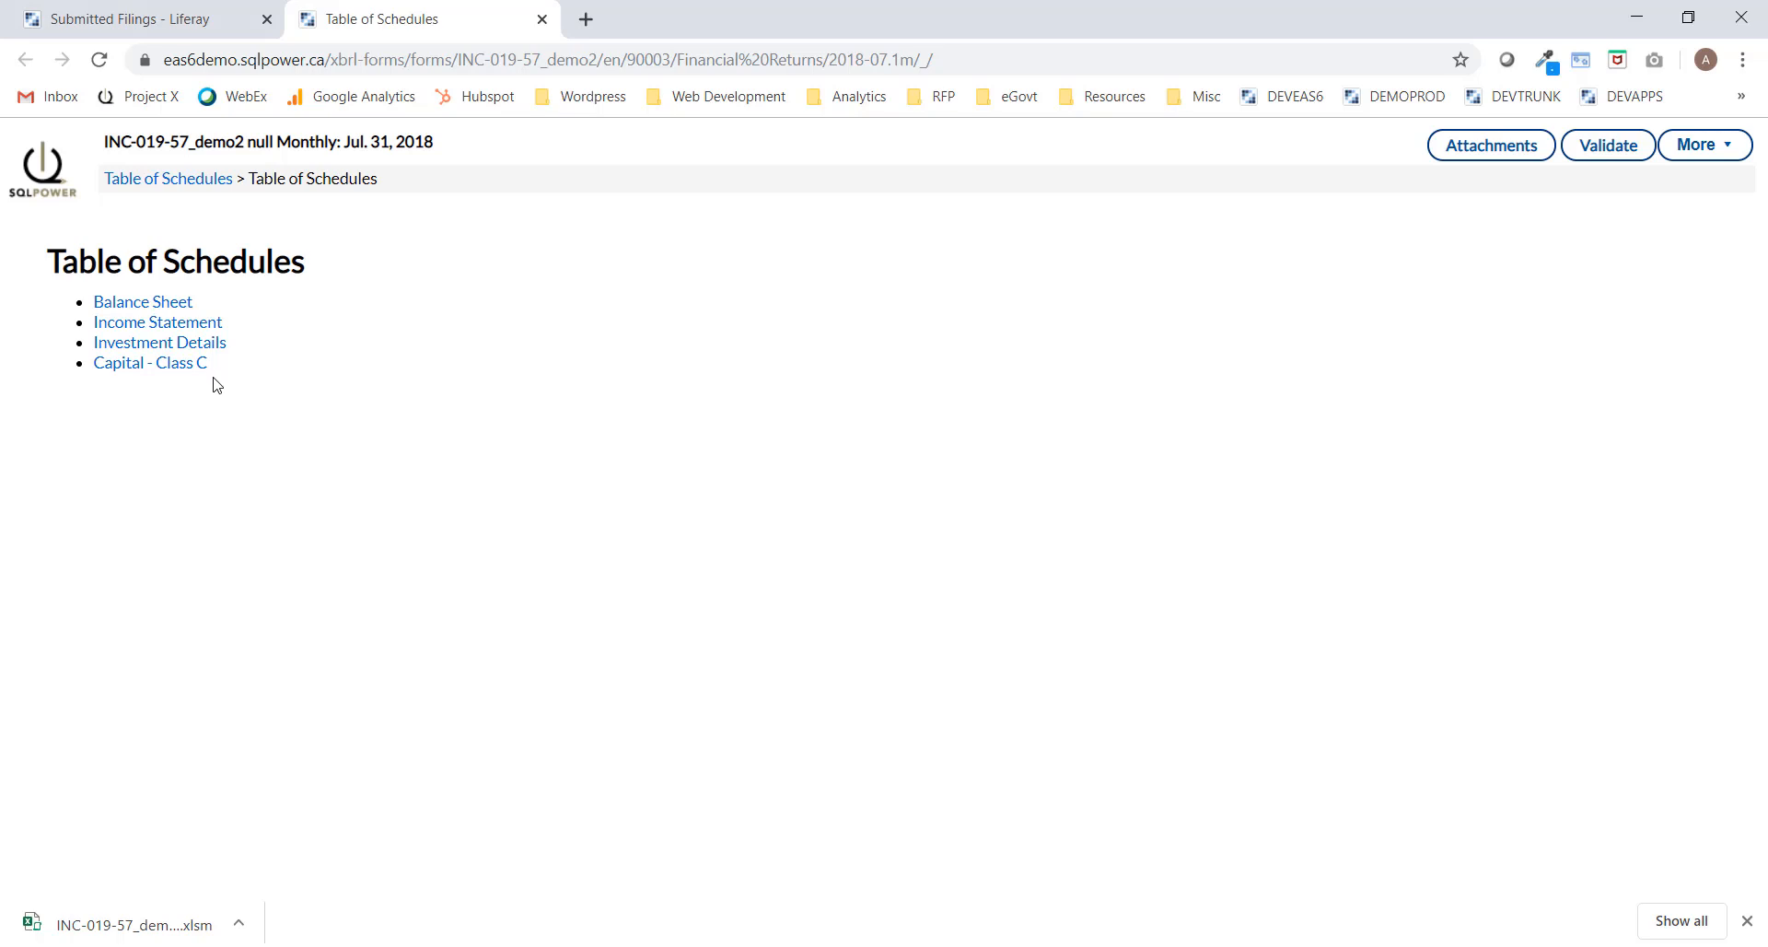
click(172, 301)
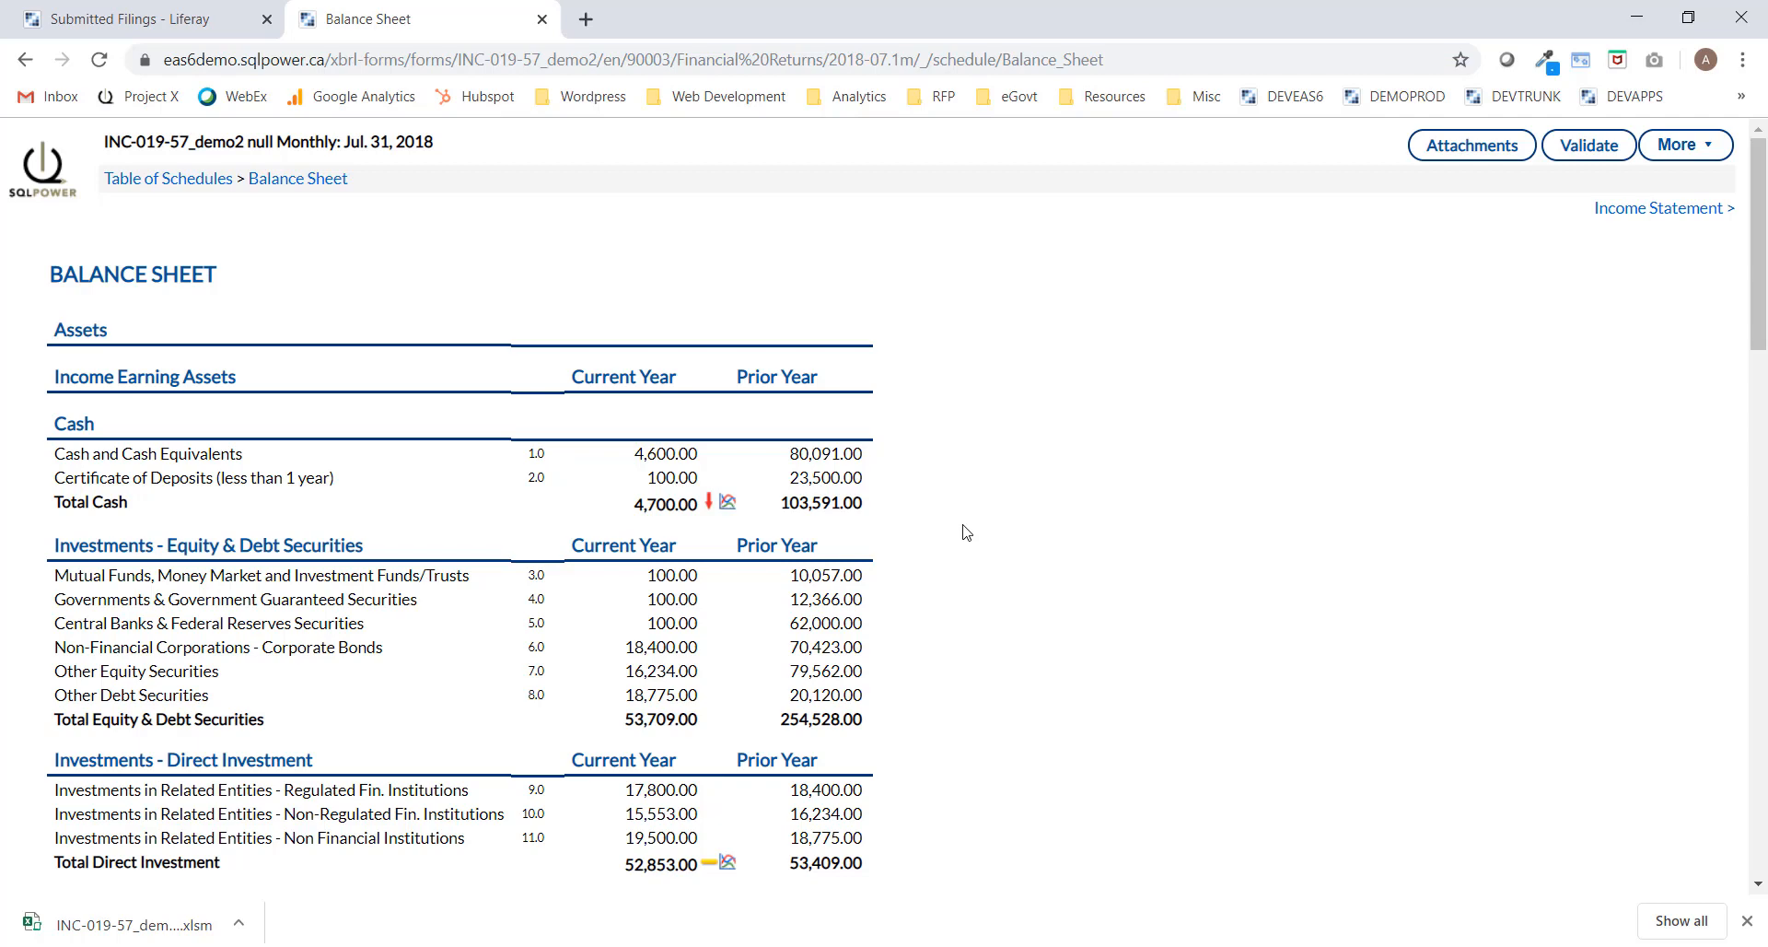
mouse_move(711, 510)
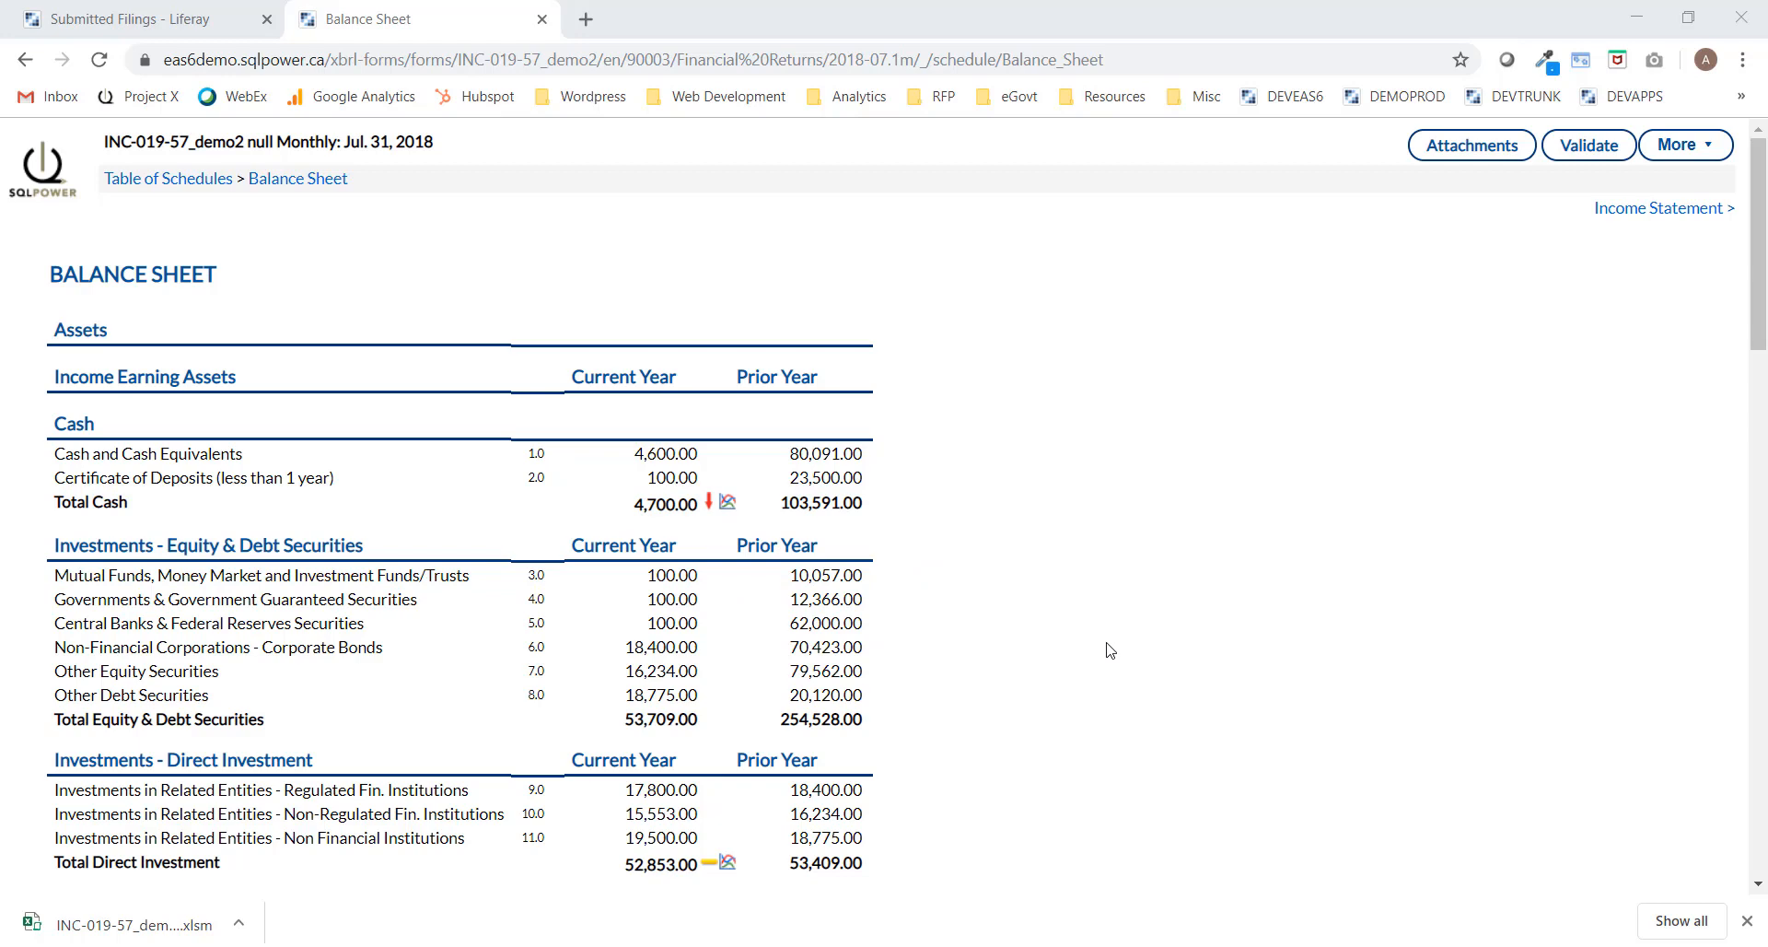
click(542, 19)
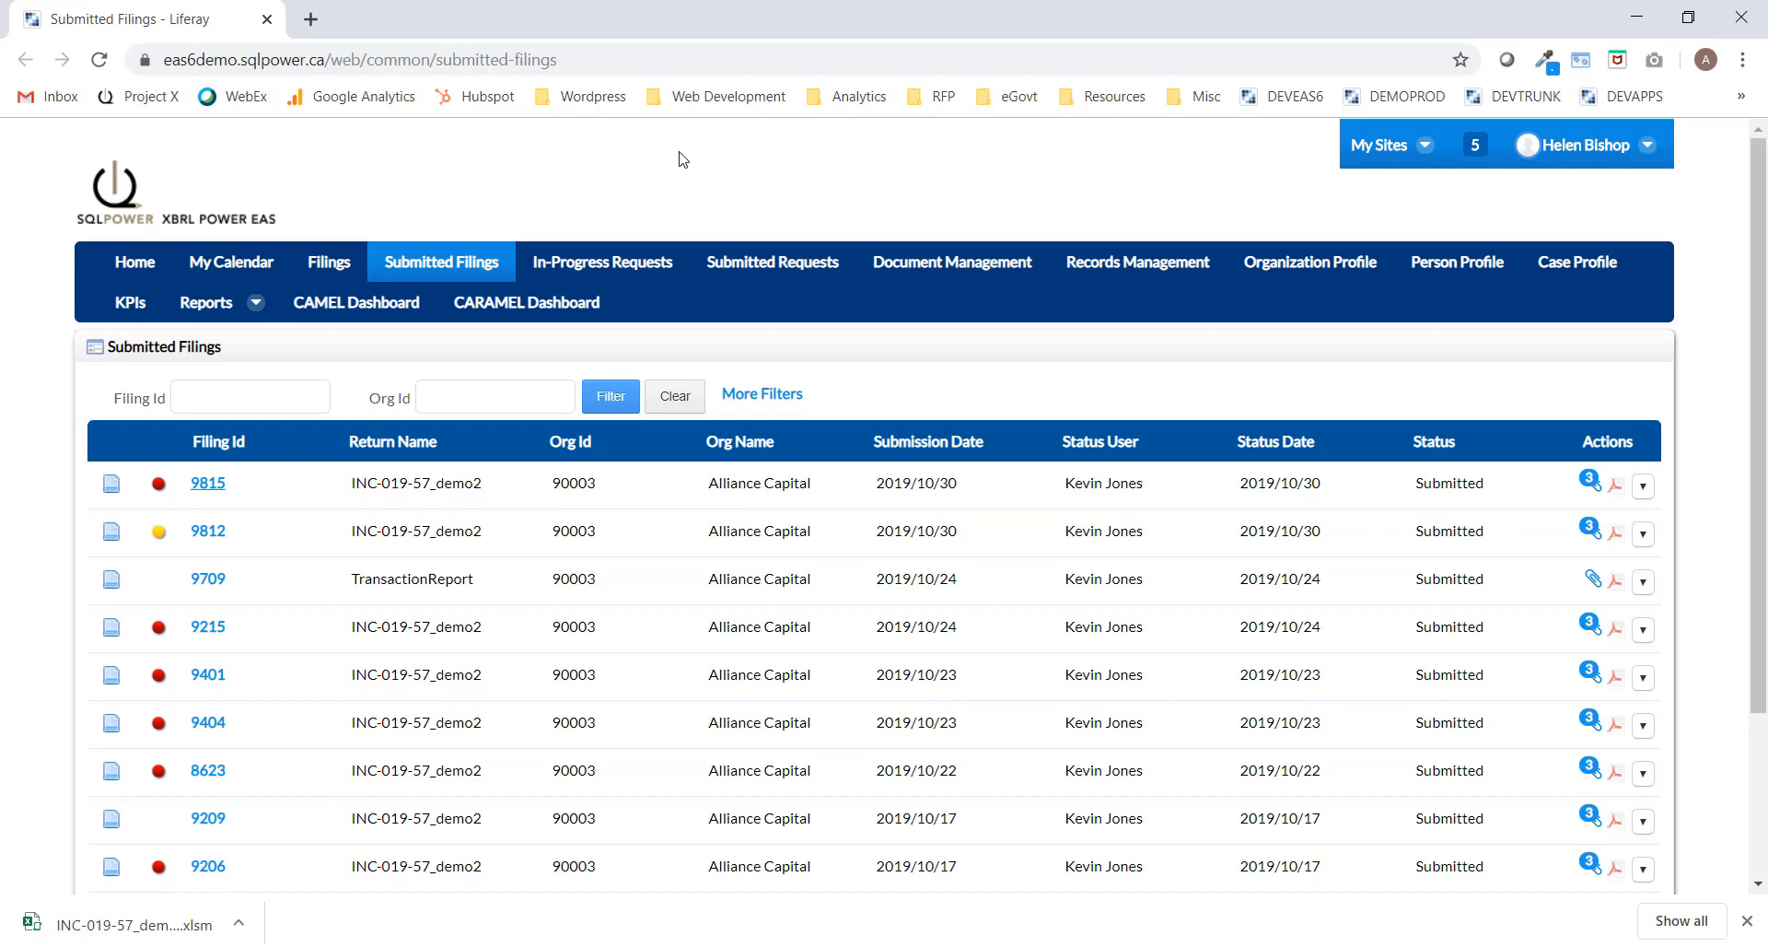
Open the Organization Profile list and scroll through the organizations table.
click(1326, 273)
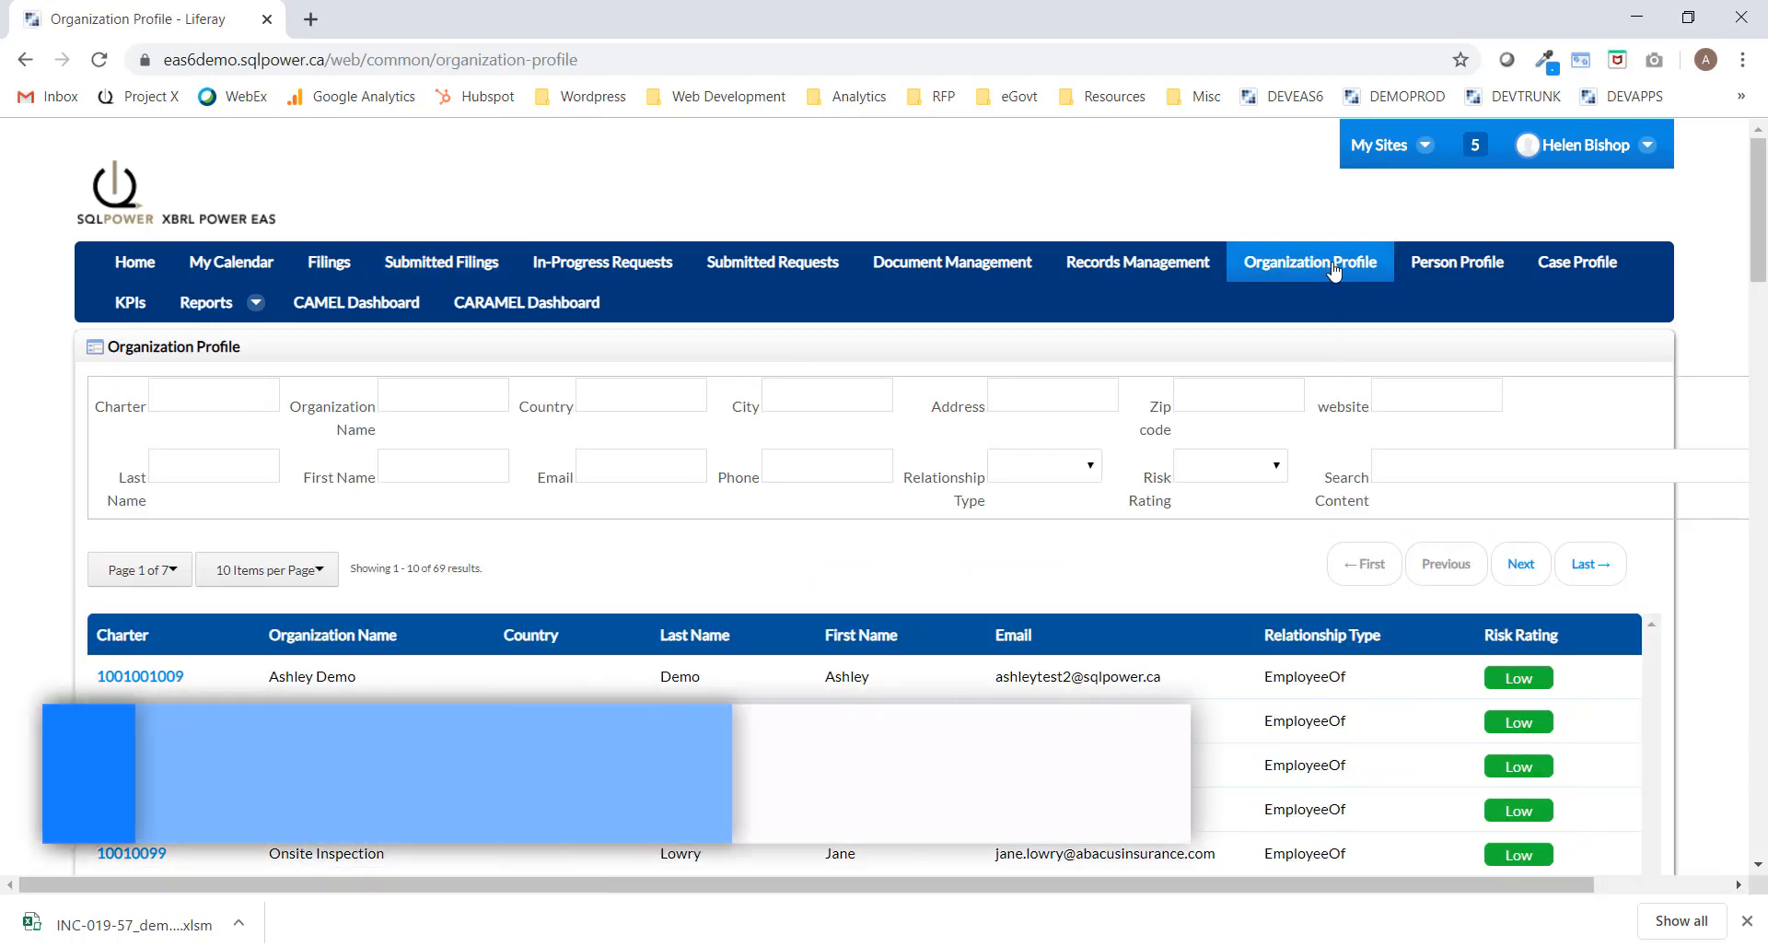
scroll(46, 430, down, 8)
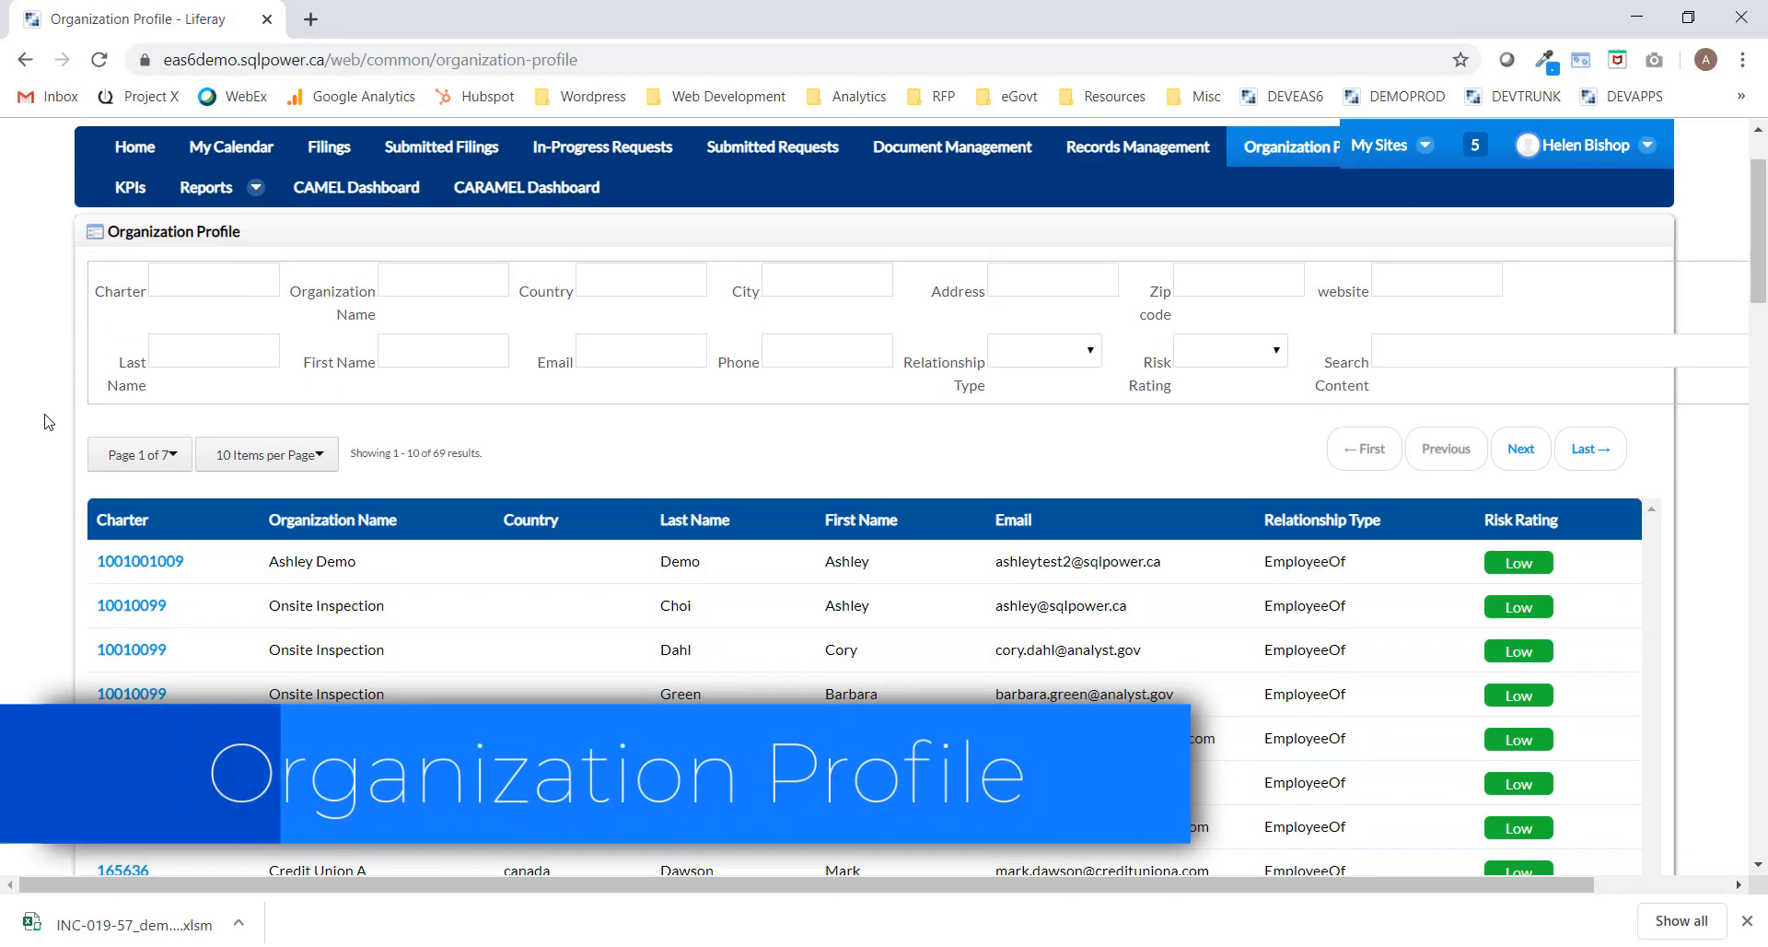
scroll(42, 425, down, 6)
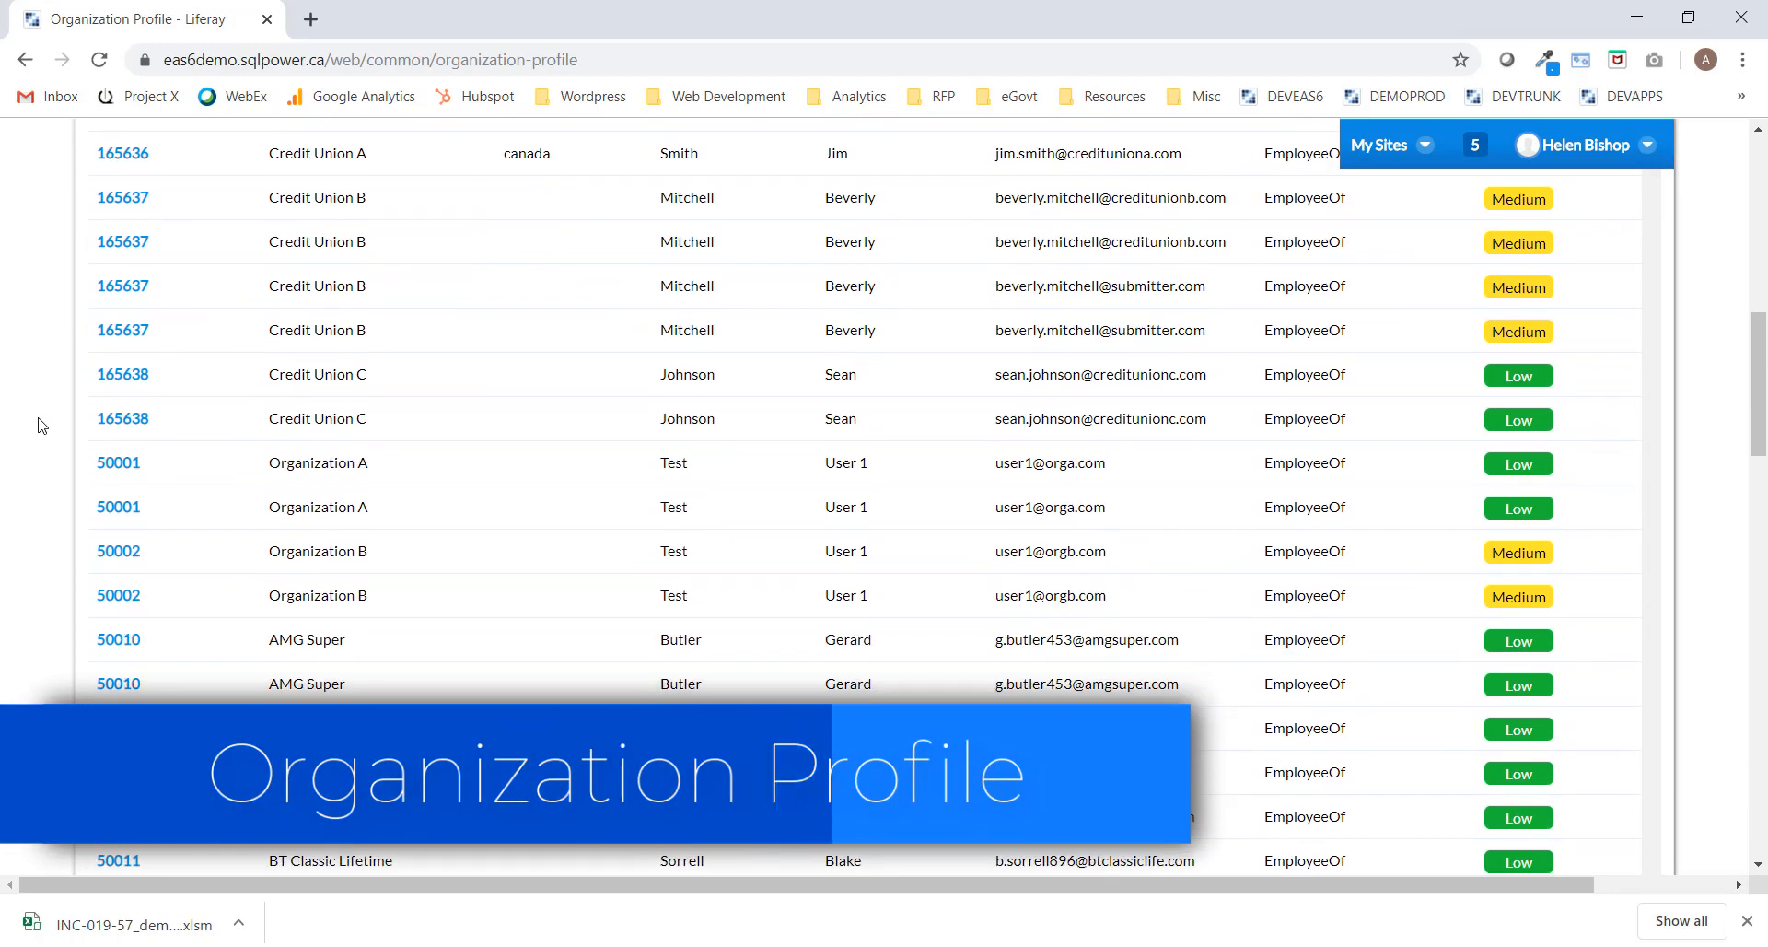
scroll(42, 426, down, 5)
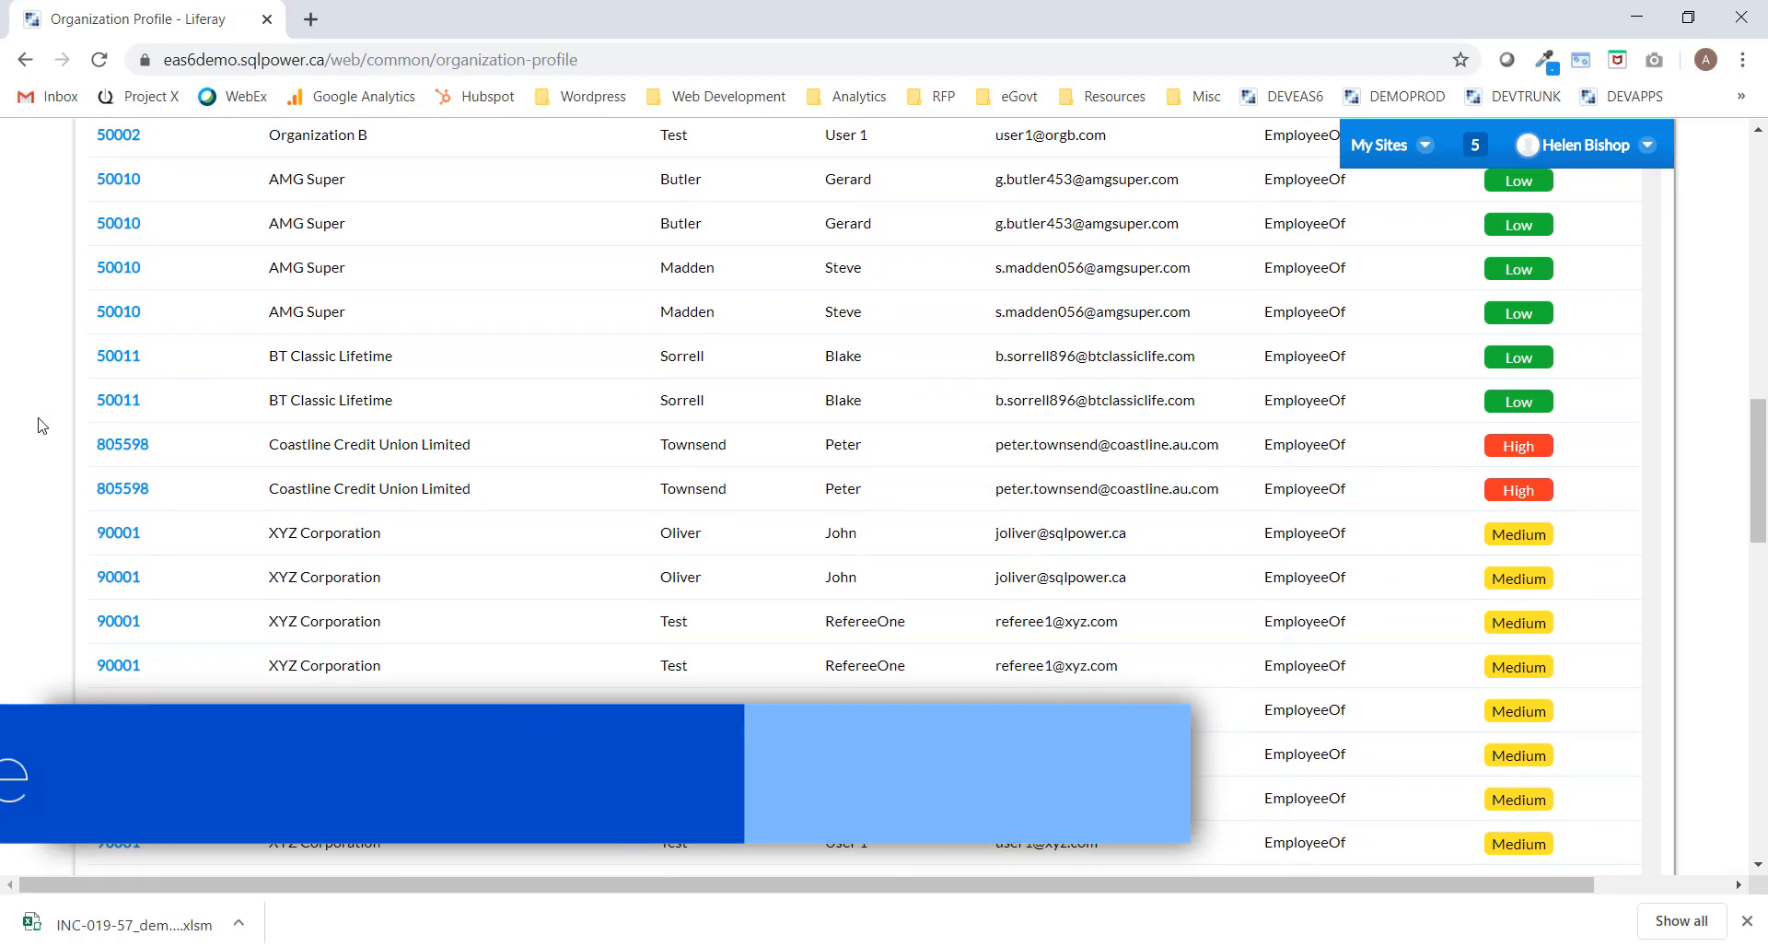
scroll(46, 433, down, 1)
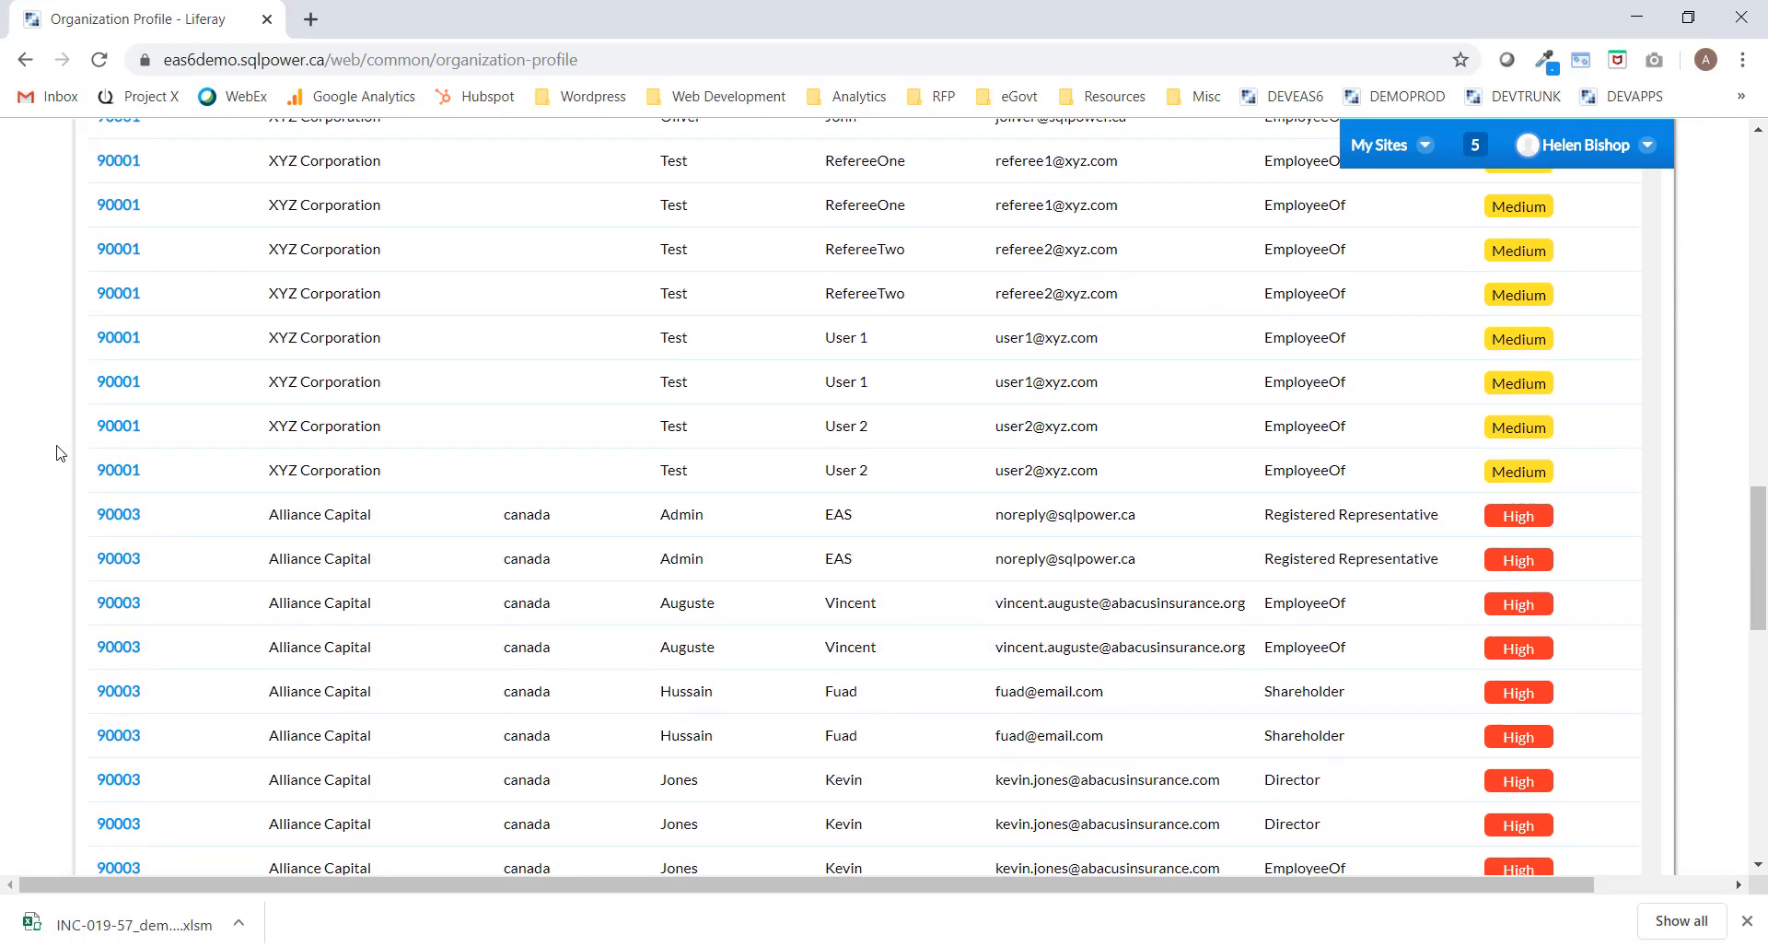
scroll(645, 672, down, 1)
scroll(1098, 639, down, 1)
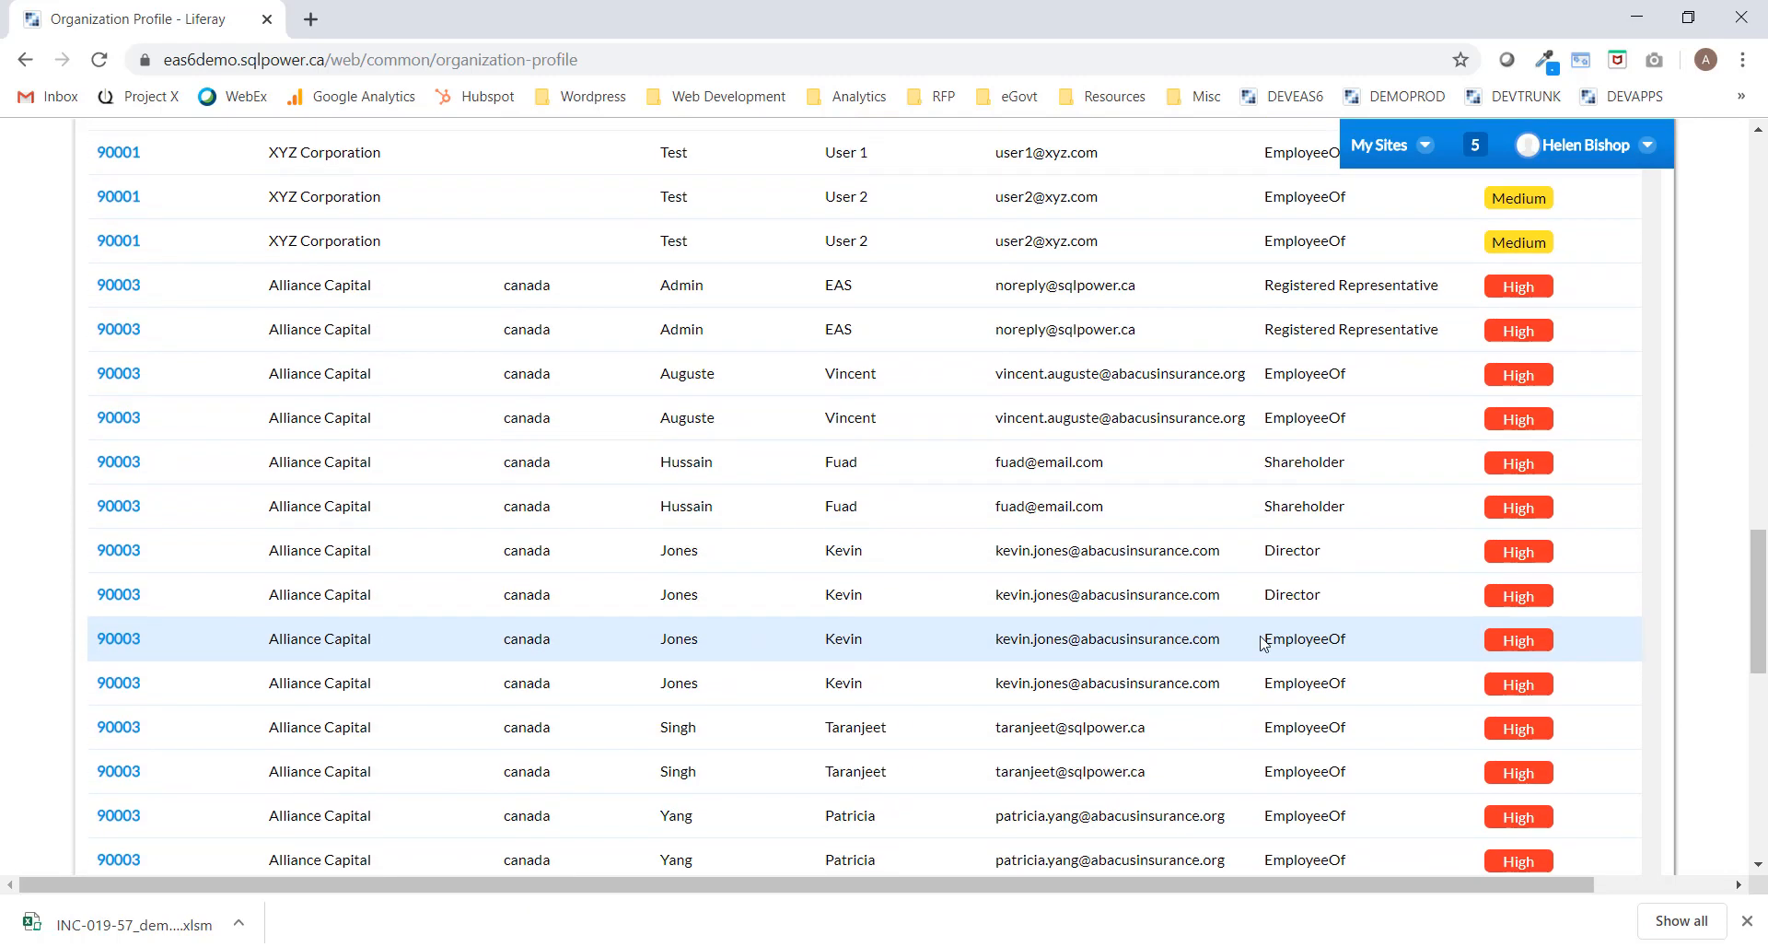
drag(1763, 580, 1761, 186)
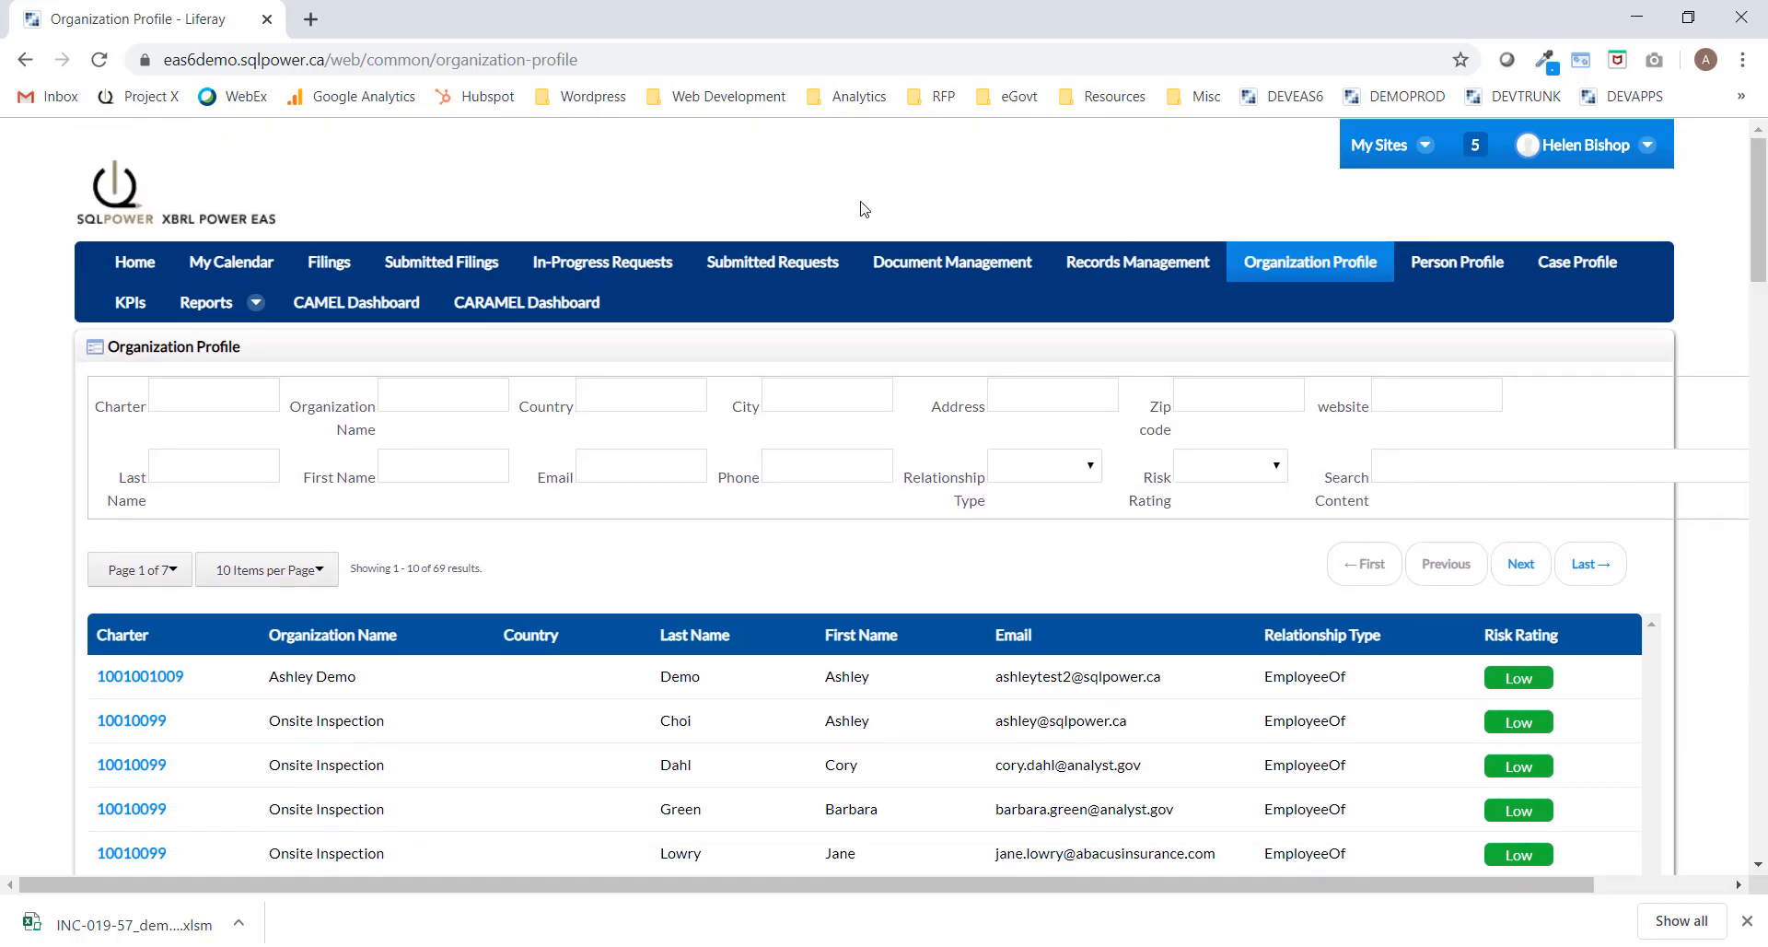
Filter Organization Name by 'alliance' and open Alliance Capital's 90003 profile.
click(450, 399)
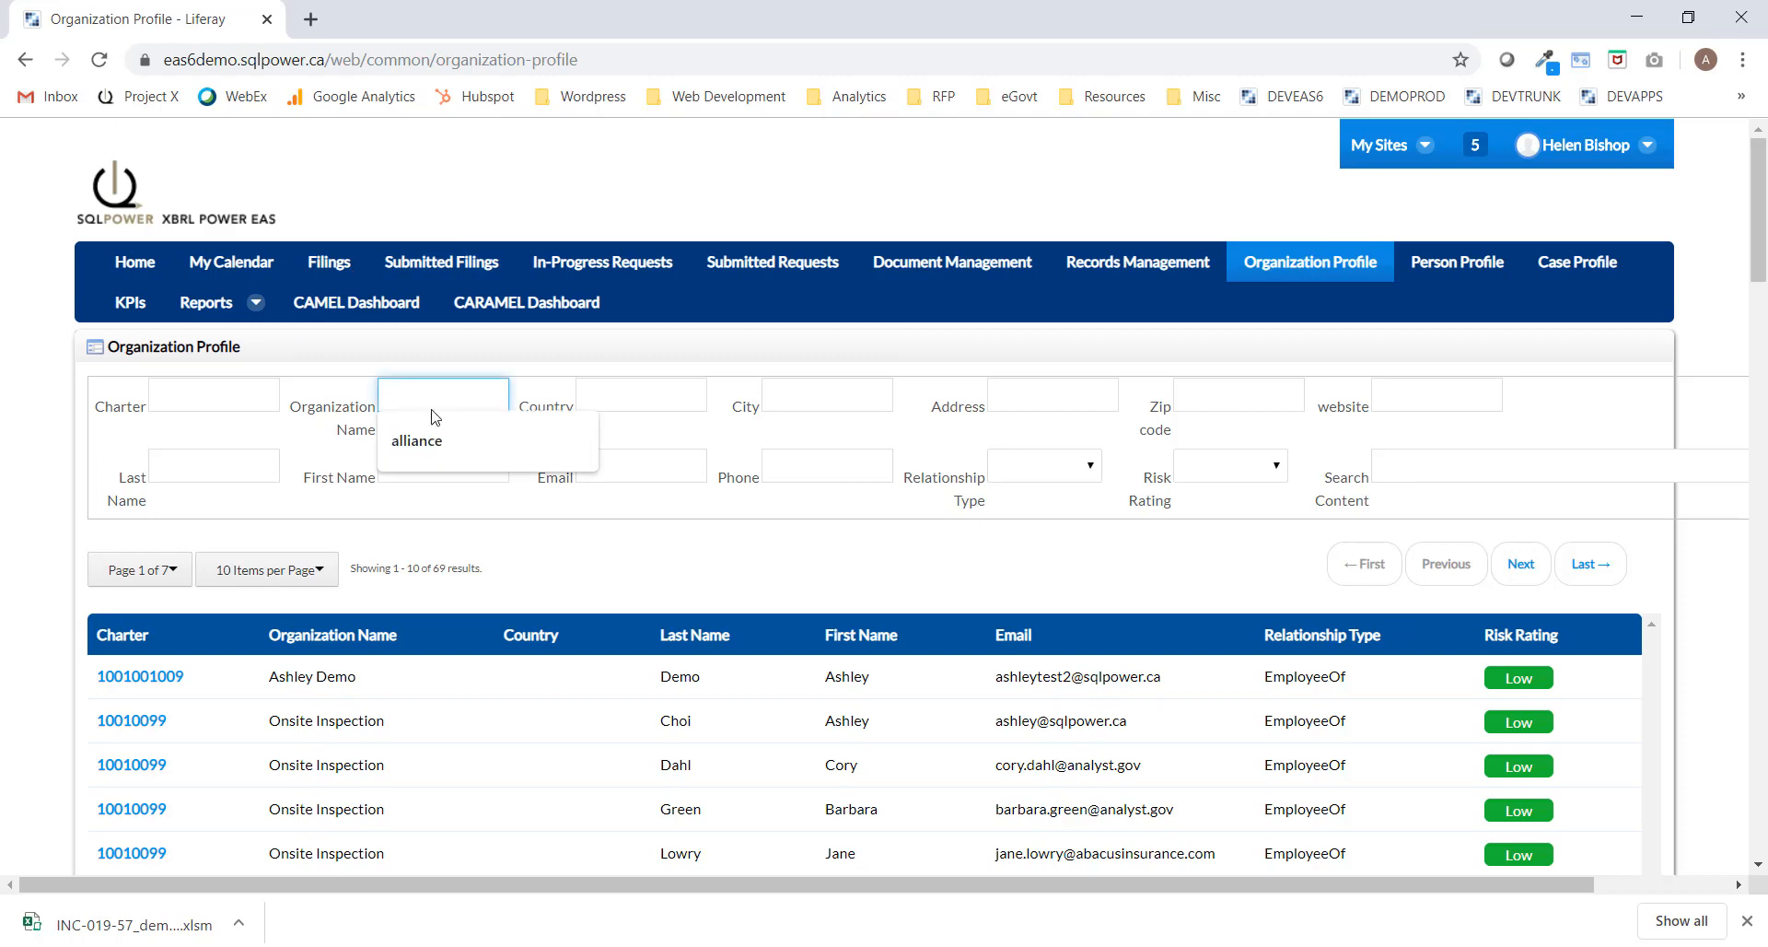
click(419, 444)
key(Return)
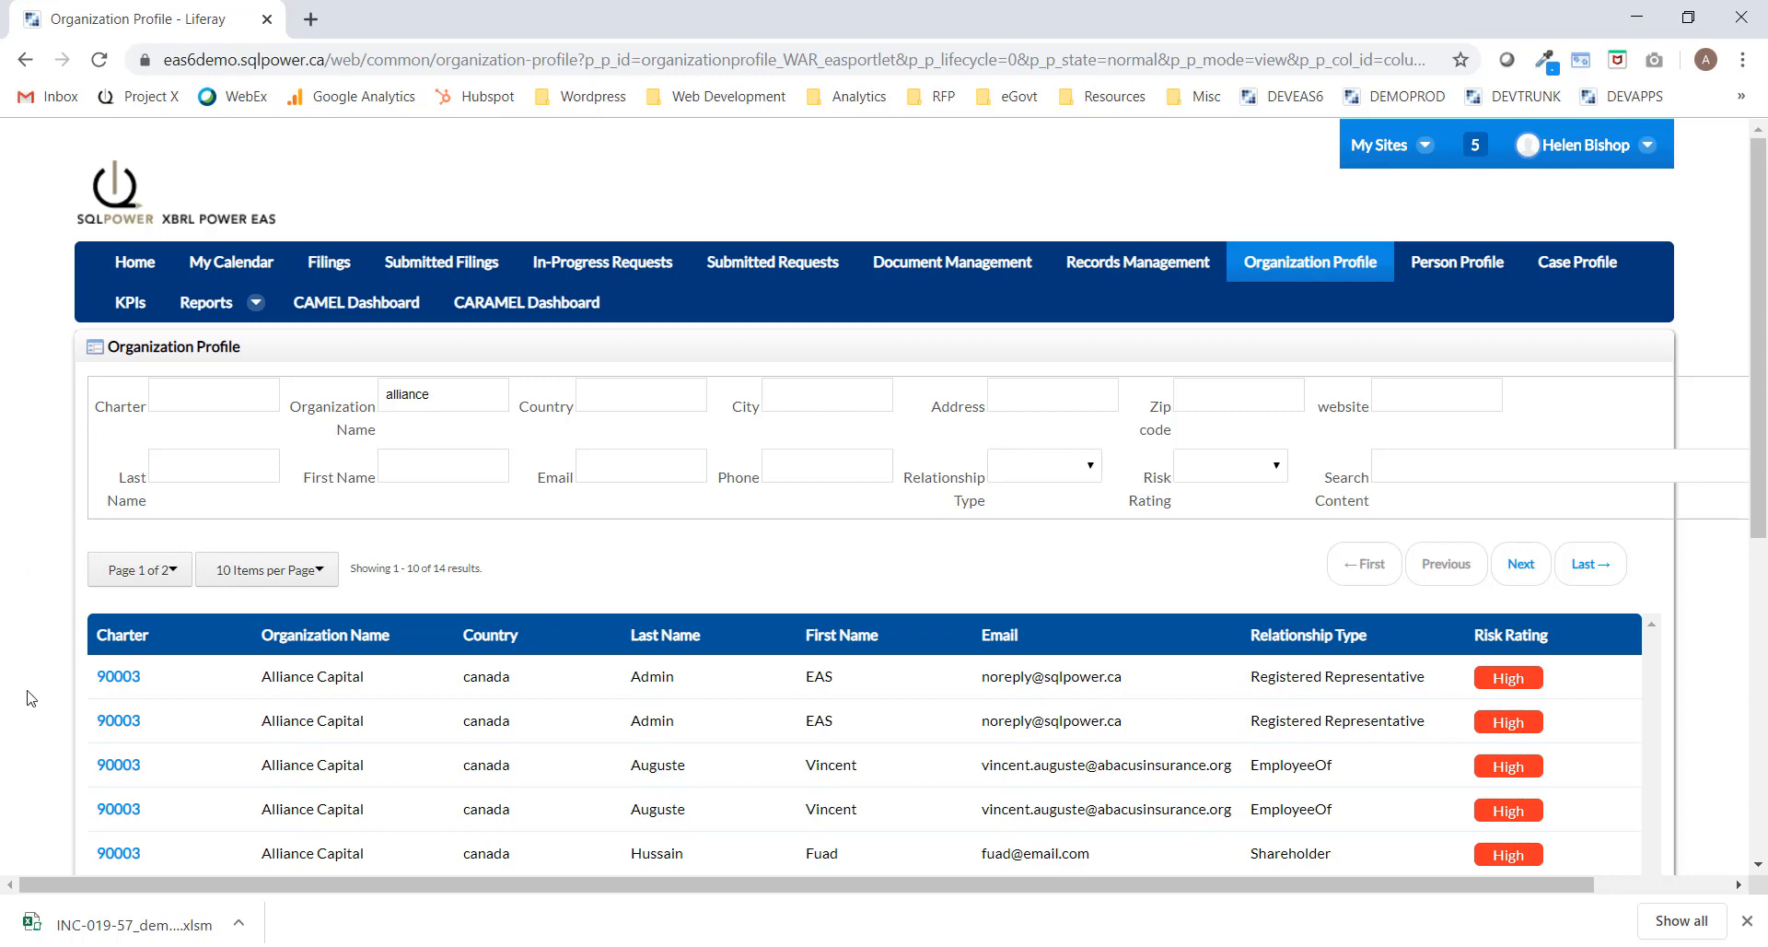
click(119, 678)
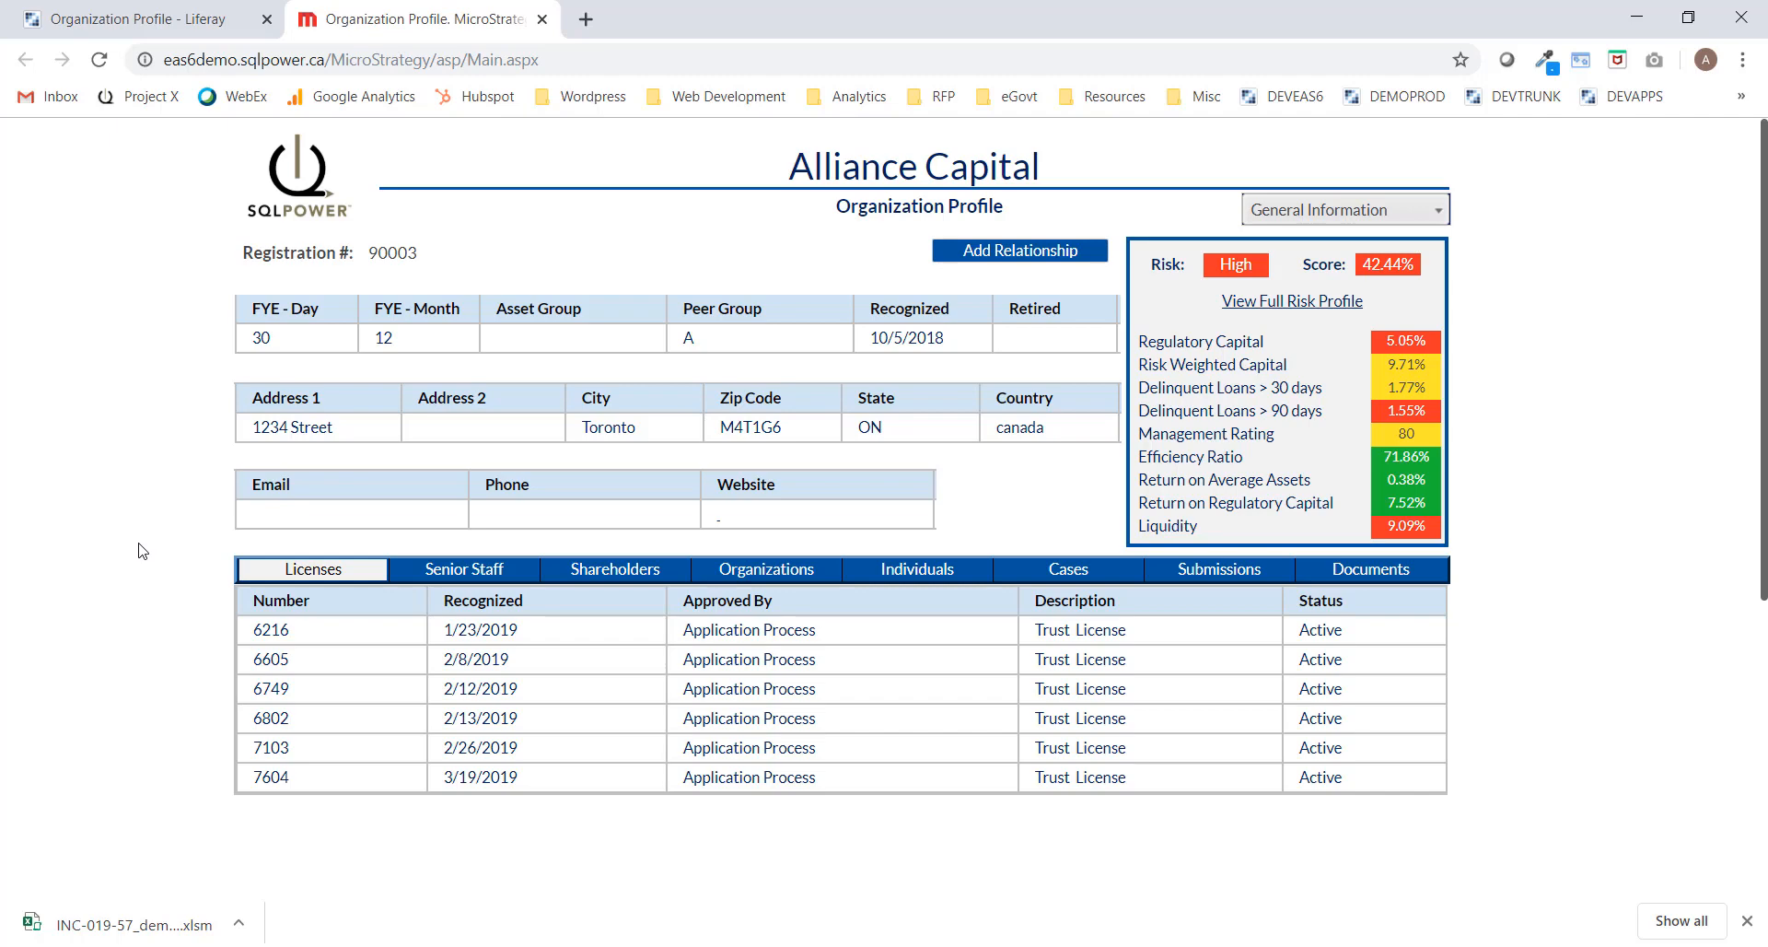
Browse Alliance Capital's senior staff, shareholders, related organizations and linked individuals.
click(484, 572)
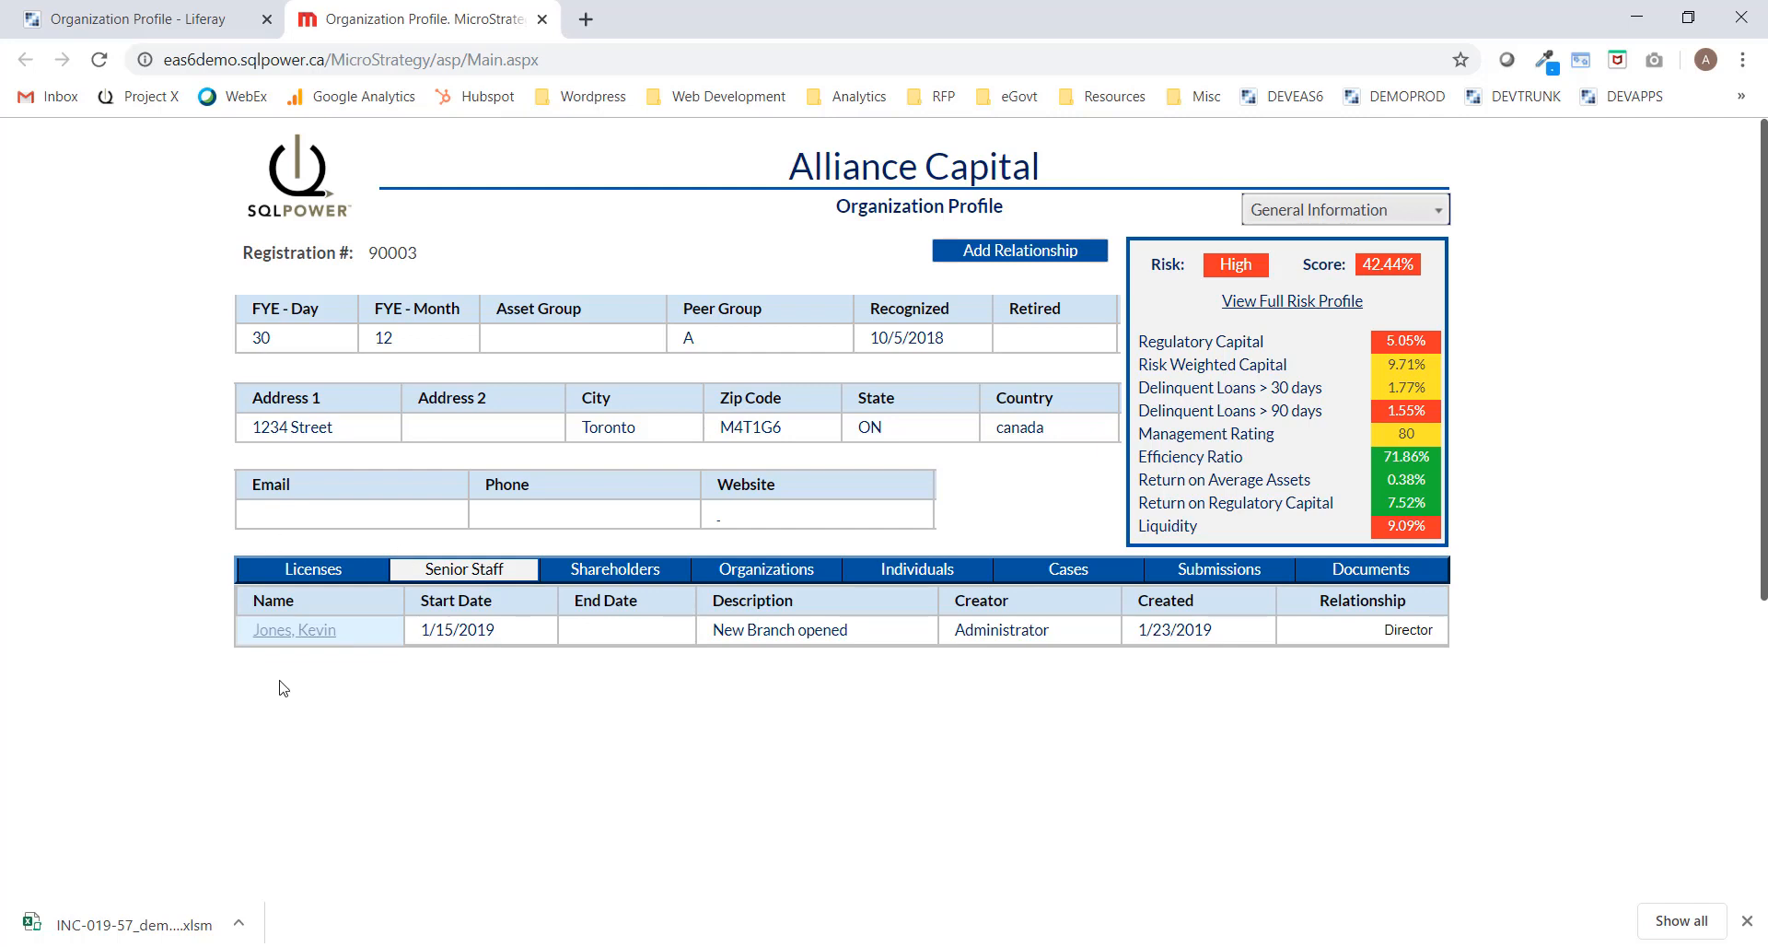
click(647, 572)
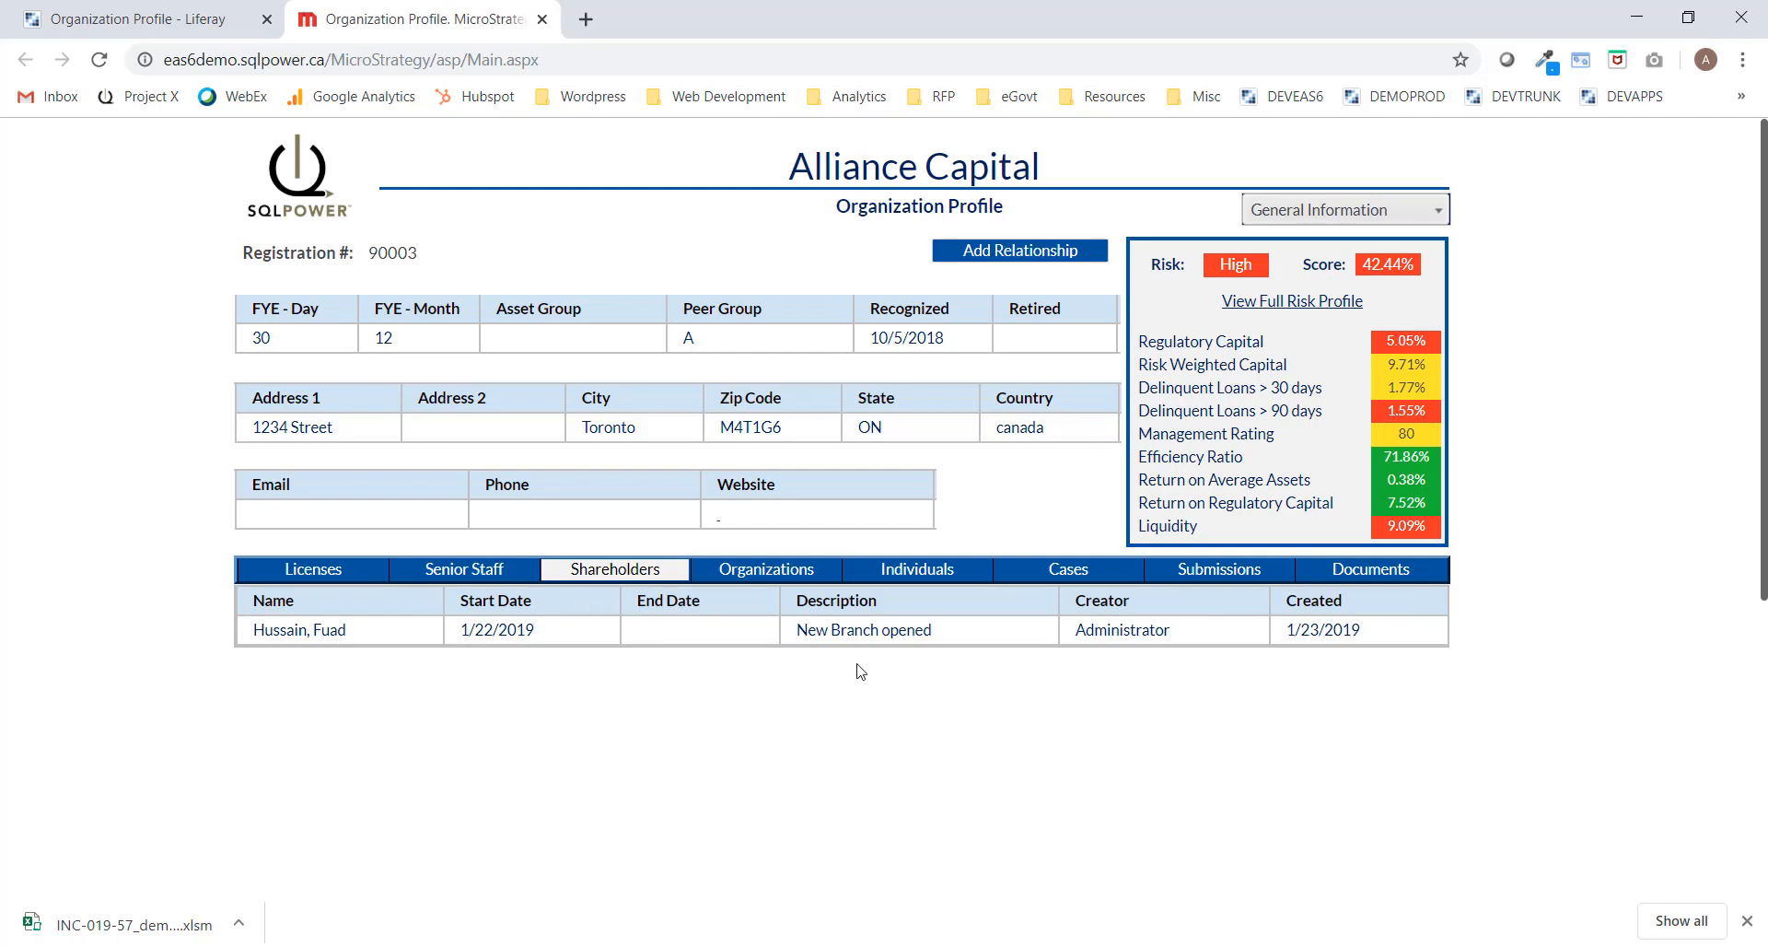
click(767, 568)
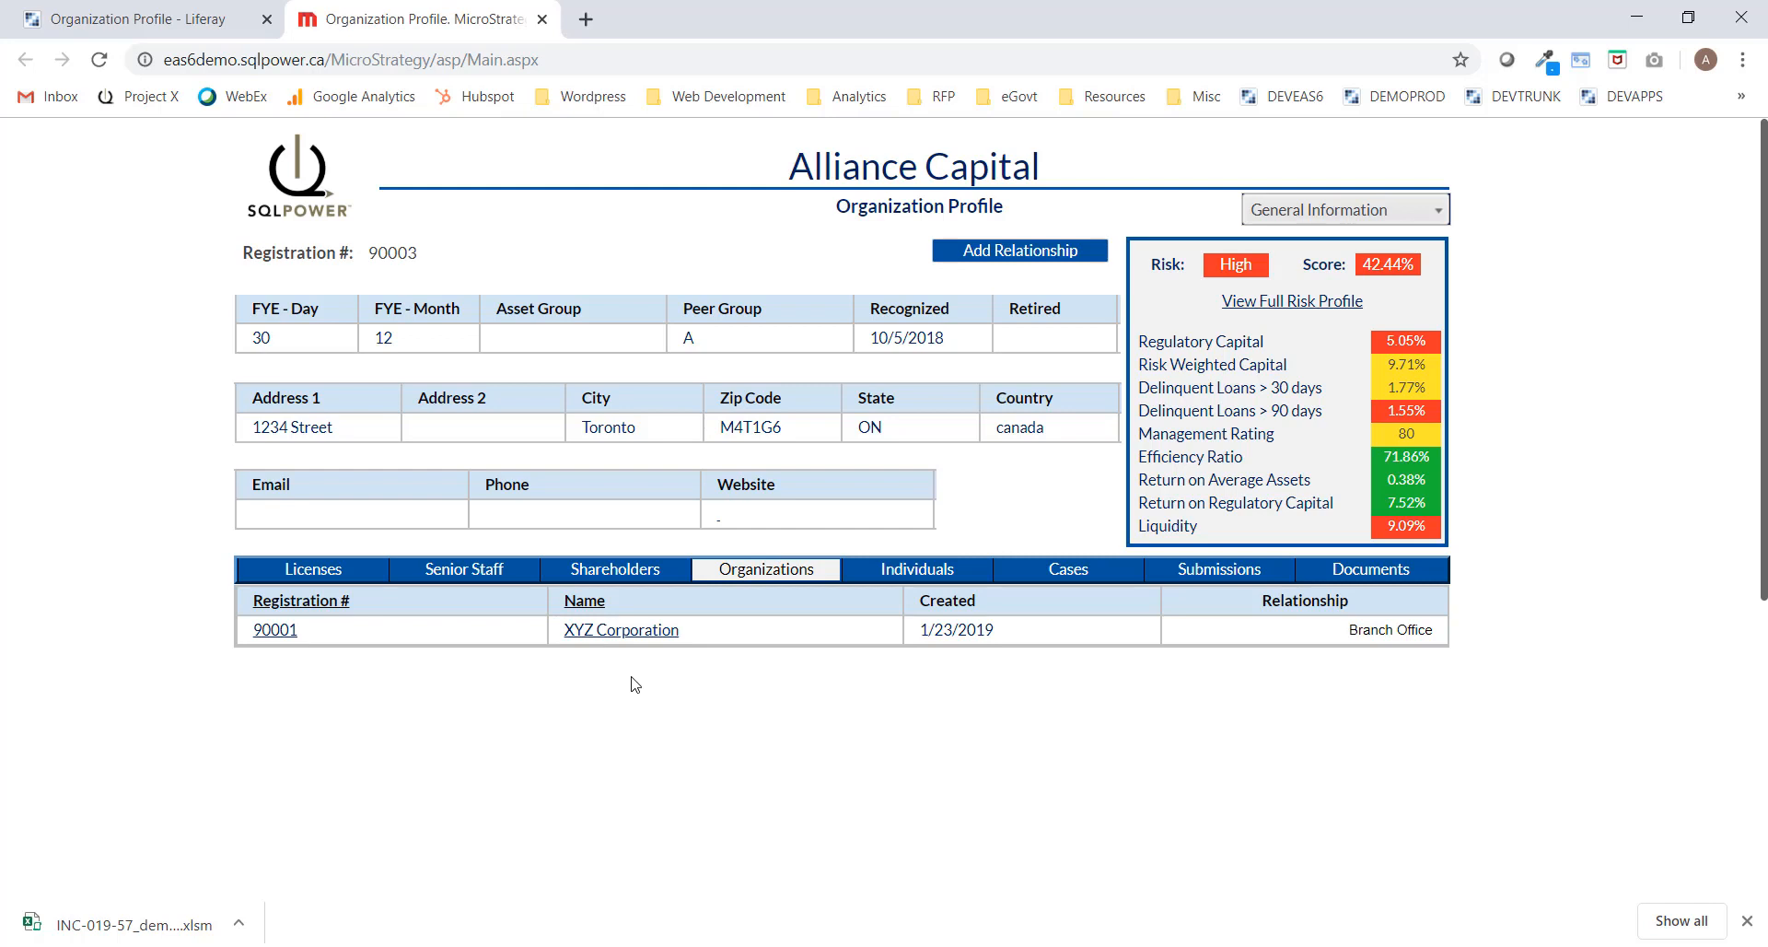
click(918, 571)
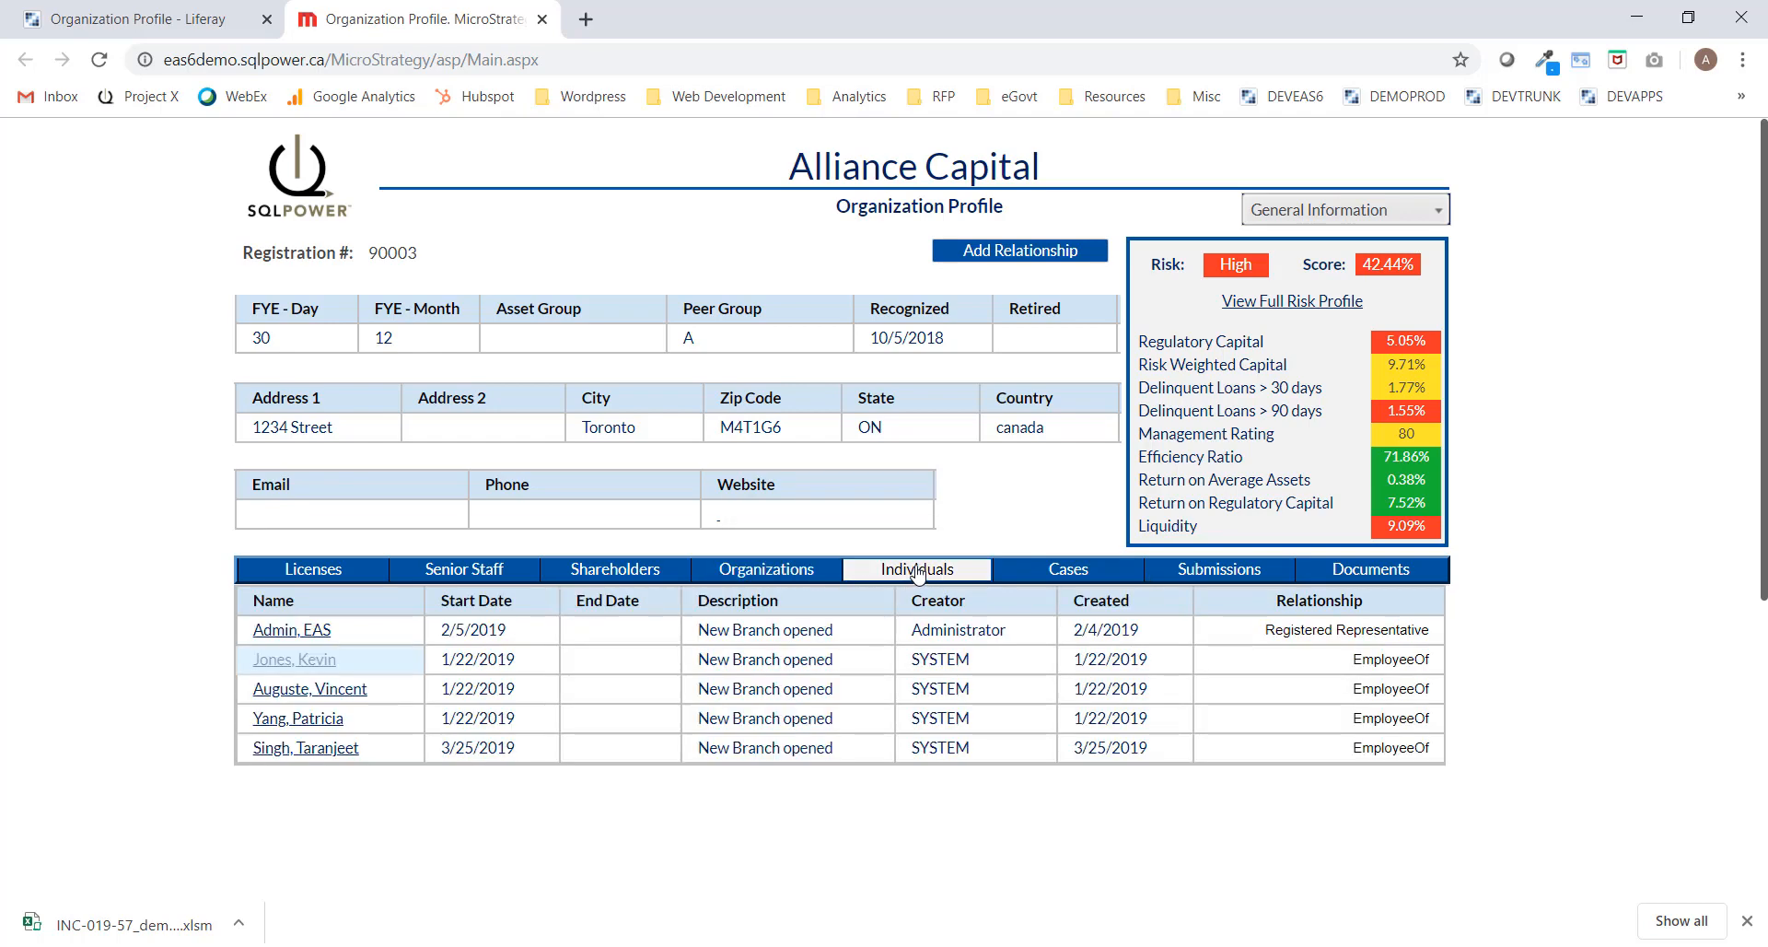
Show Alliance Capital's Submissions tab and scroll through the submitted returns.
click(1259, 572)
scroll(1263, 664, down, 3)
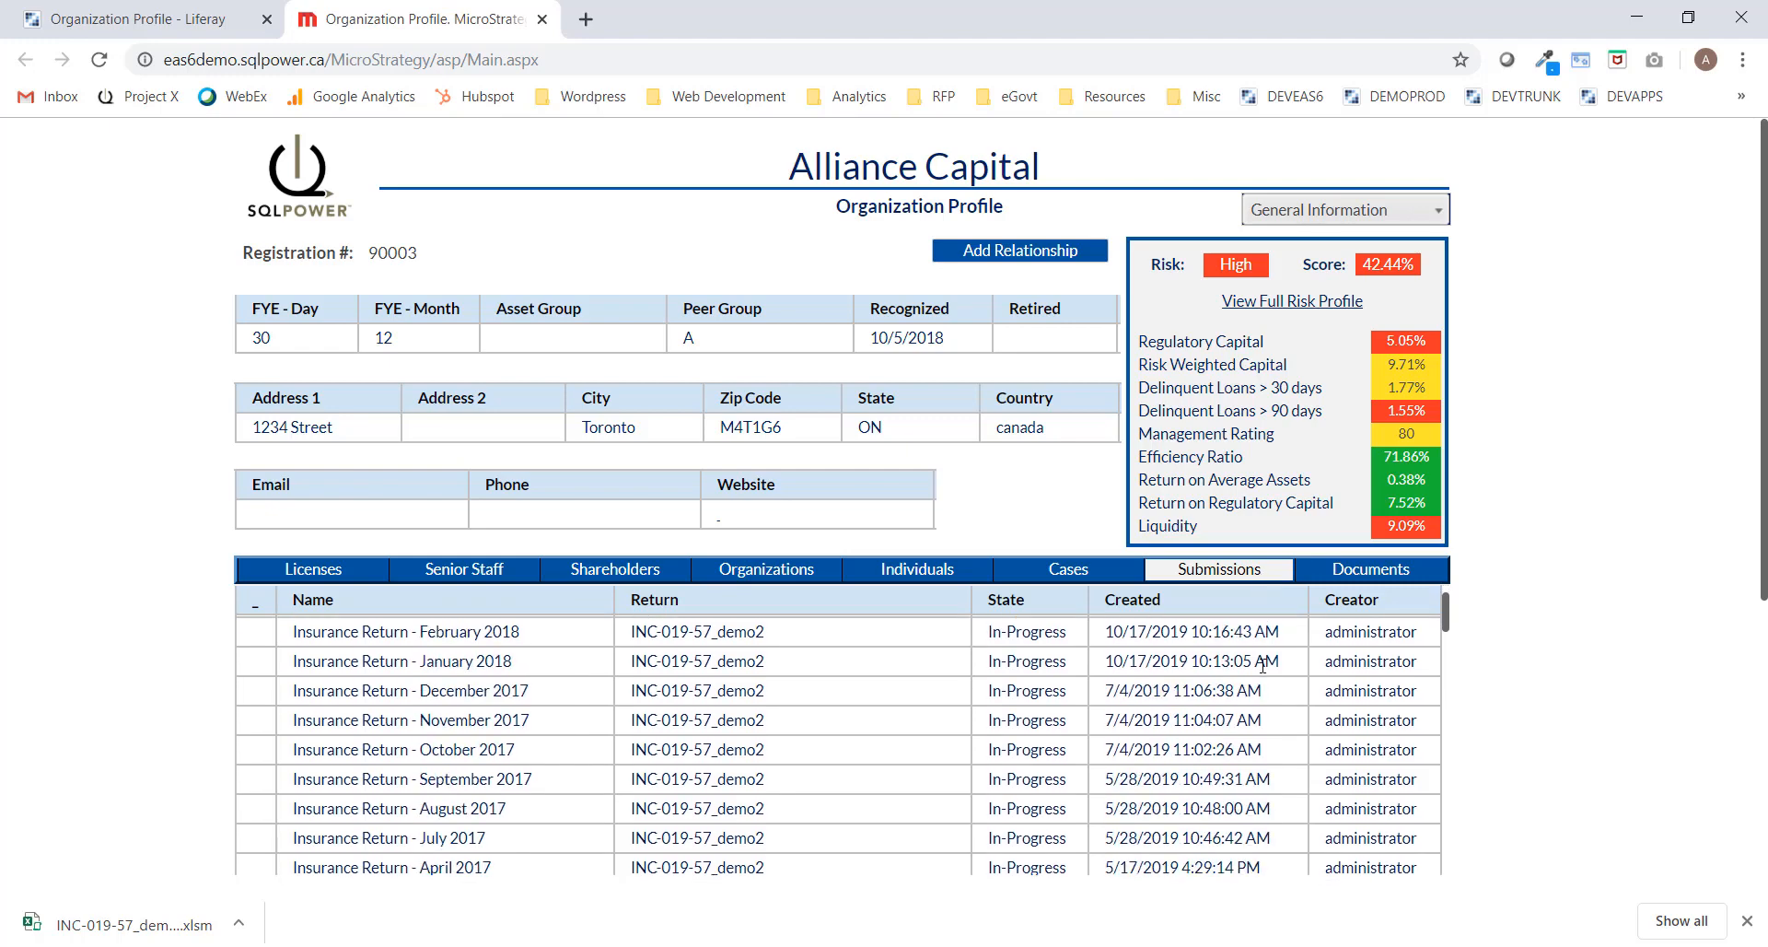
scroll(1262, 665, down, 7)
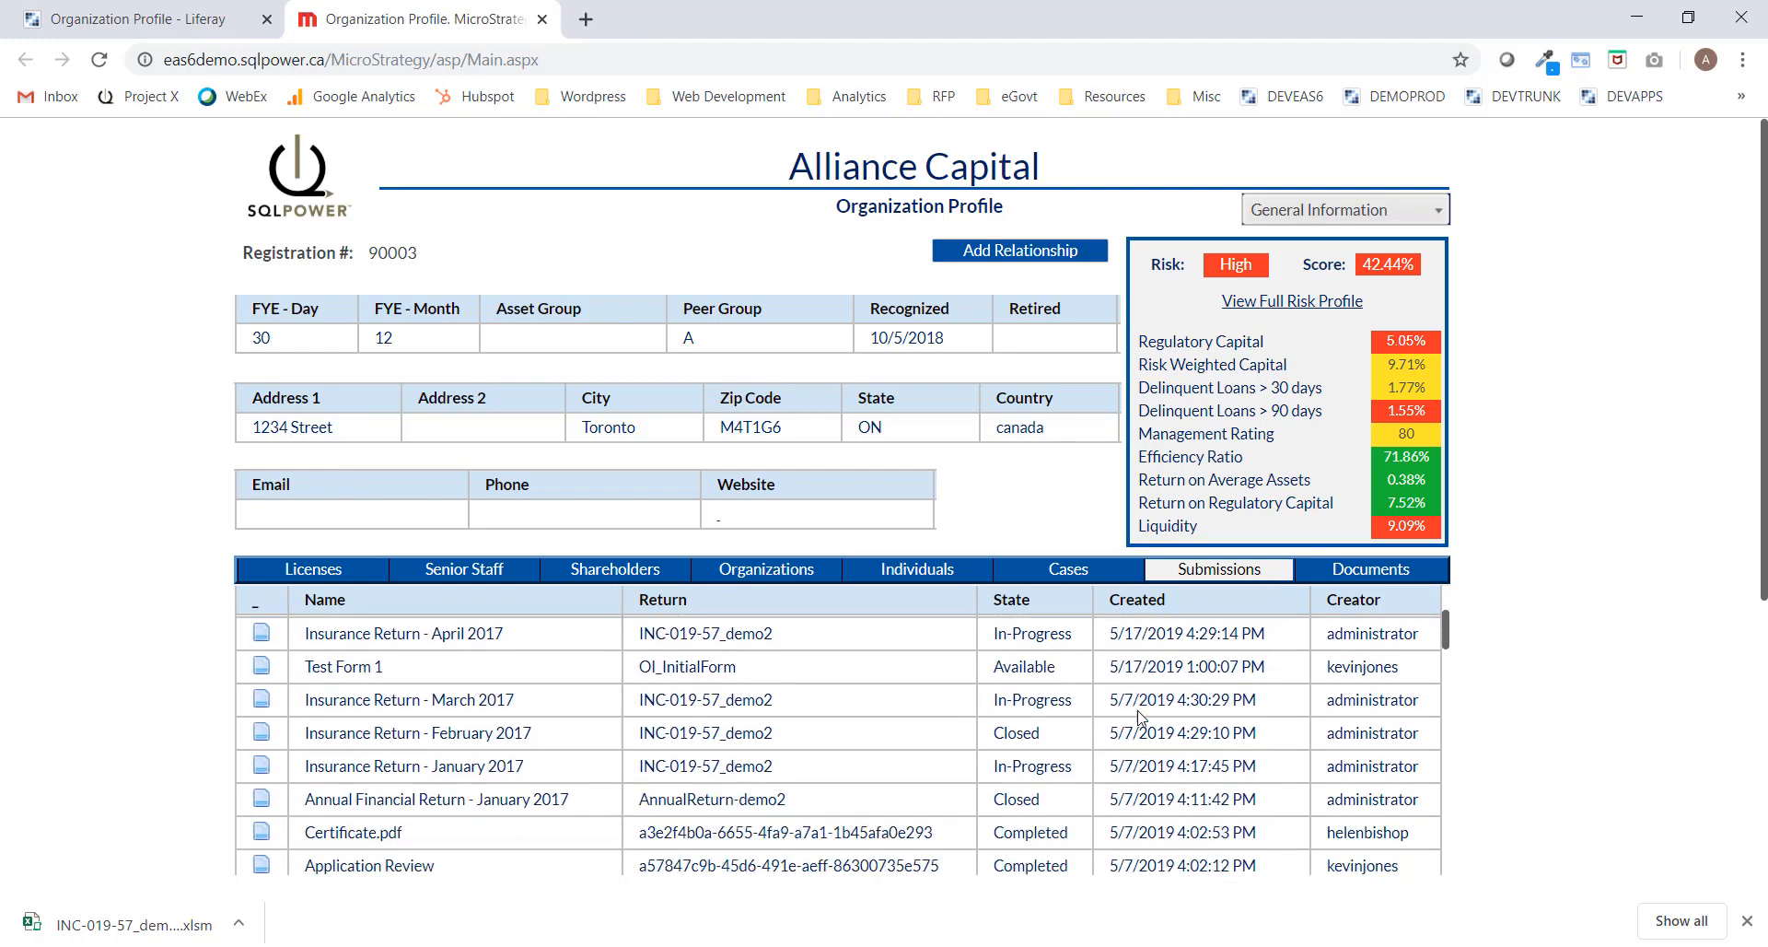
scroll(1142, 716, up, 10)
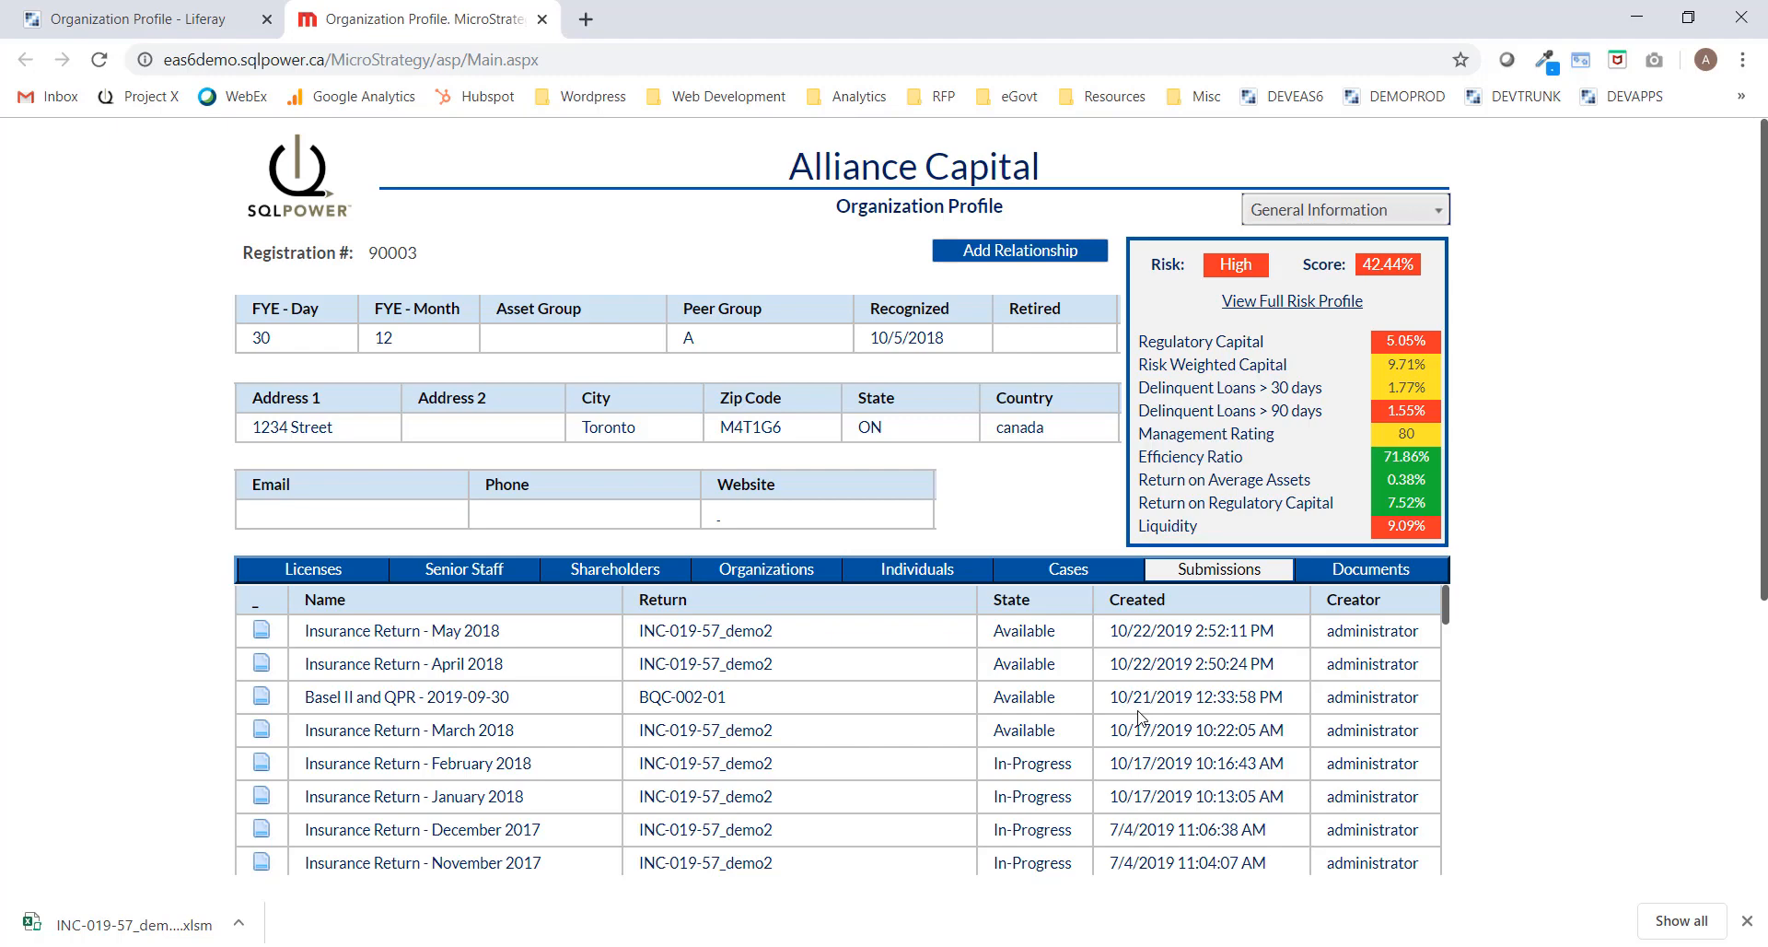
scroll(1142, 717, down, 5)
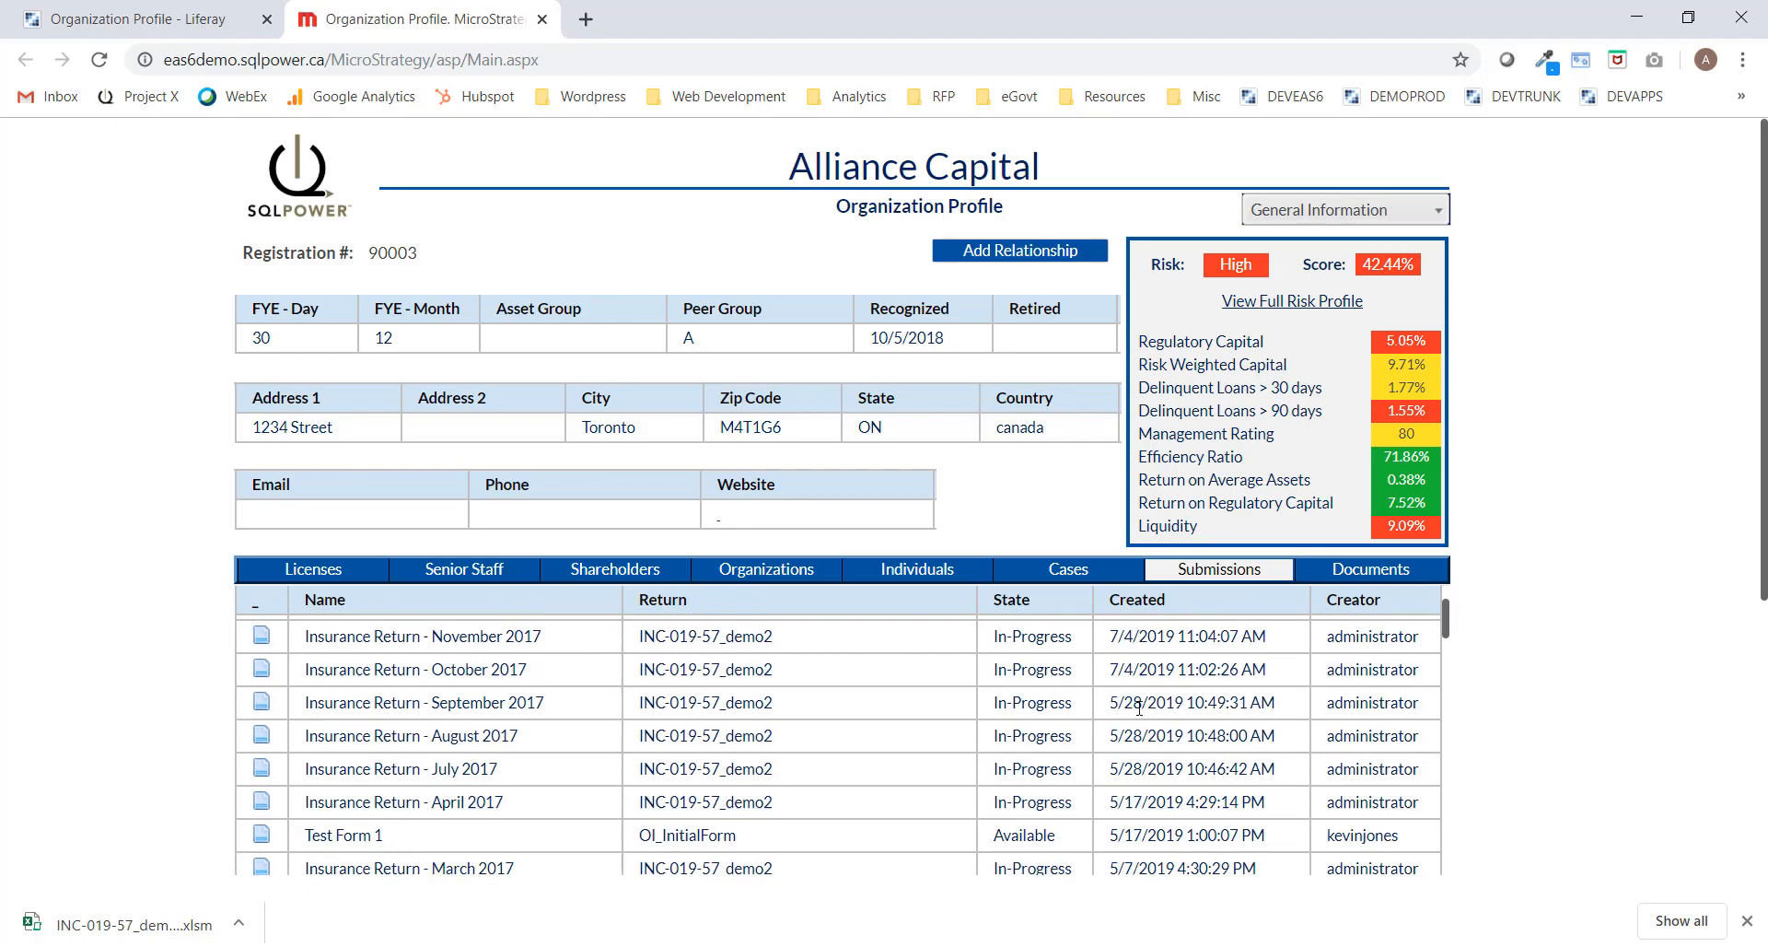
scroll(1140, 708, down, 2)
Show the Documents tab with the audited financial statements and actuarial valuations, then open the profile section dropdown.
click(1392, 571)
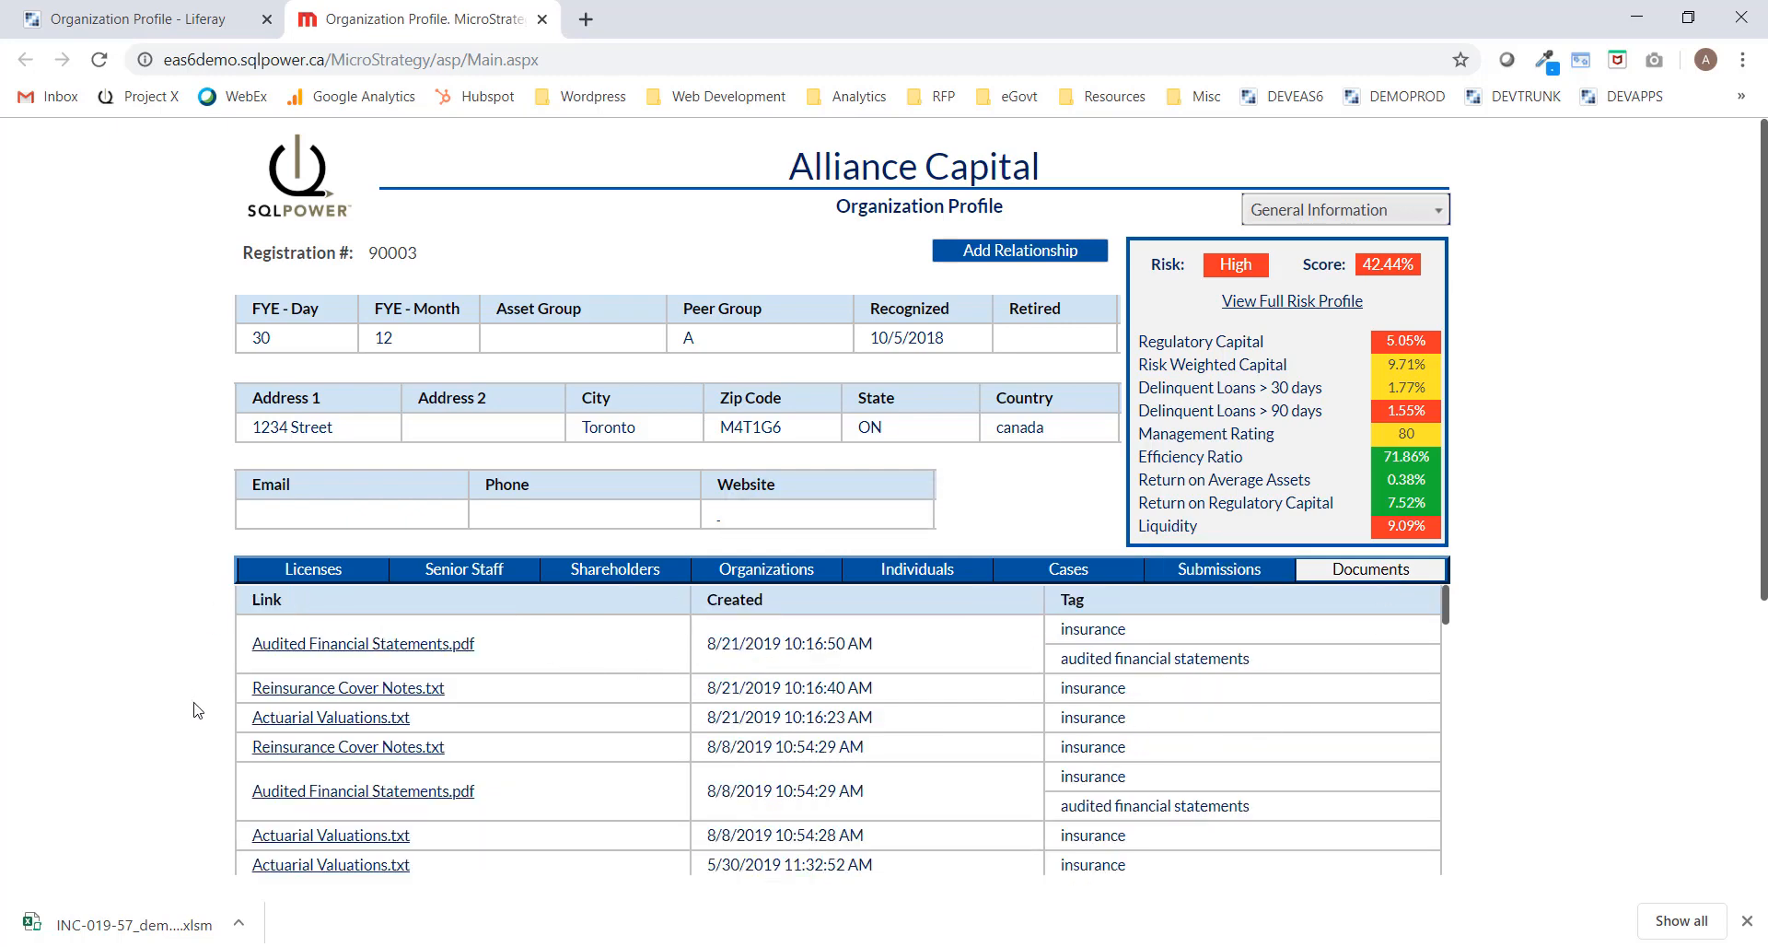
scroll(196, 709, down, 2)
scroll(201, 696, up, 2)
click(1439, 204)
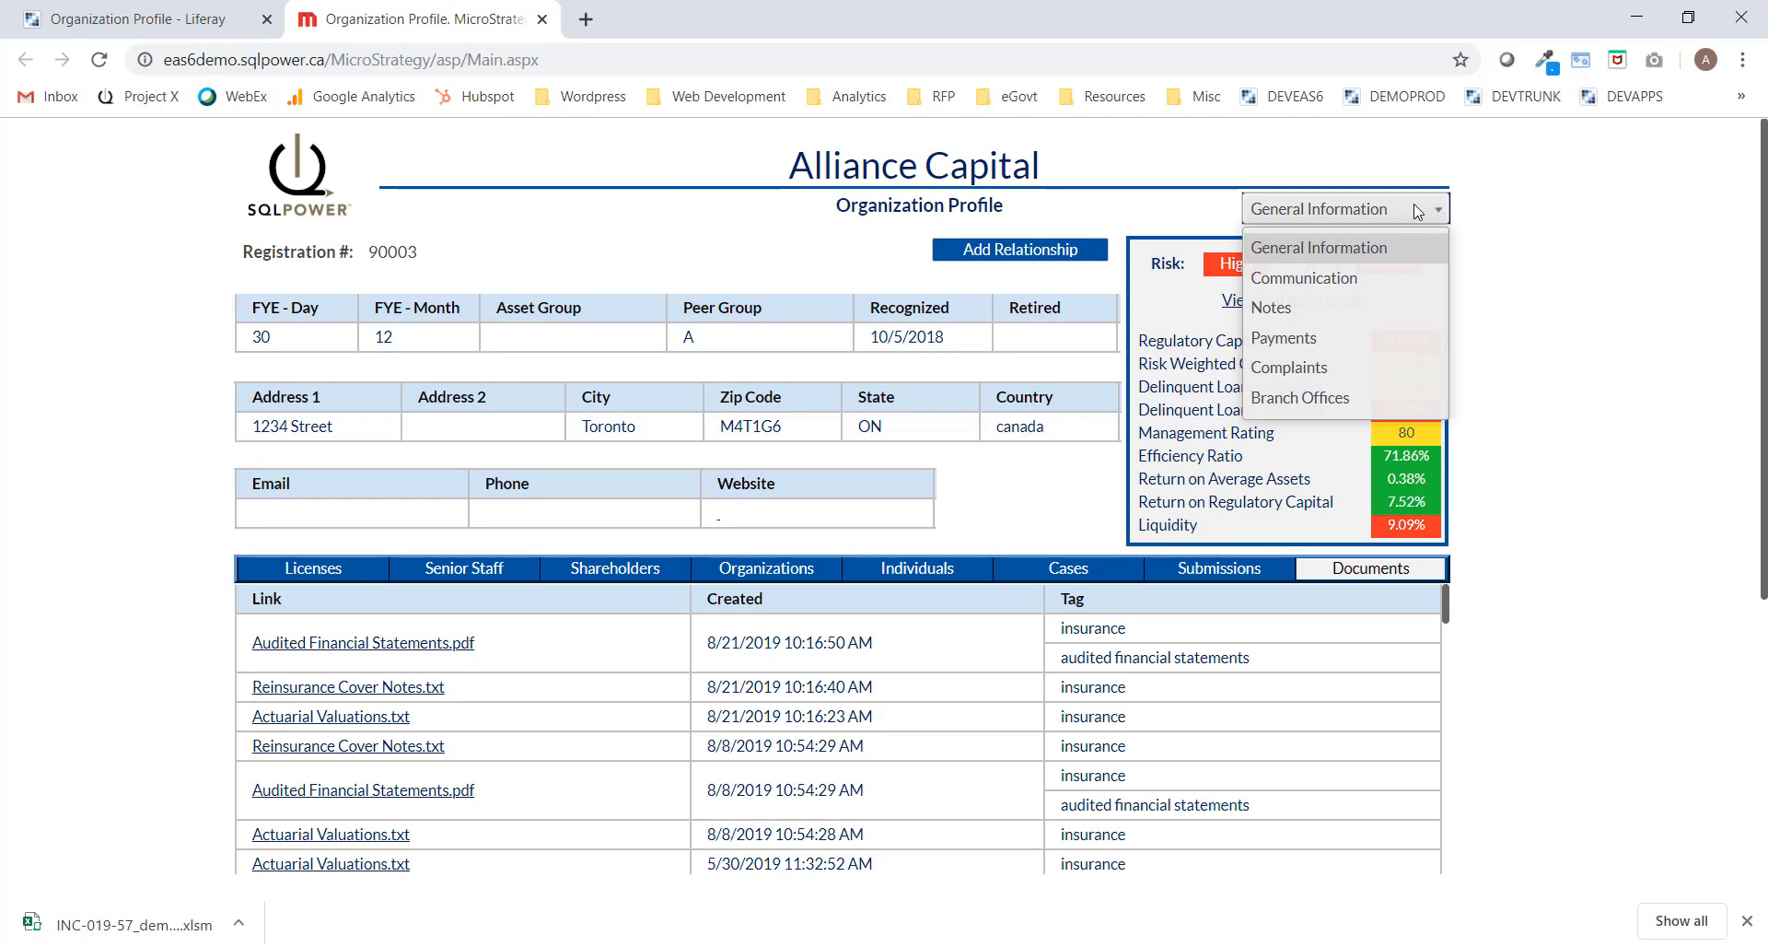
Switch the profile to Communication, scroll its history, then return to General Information.
click(1326, 278)
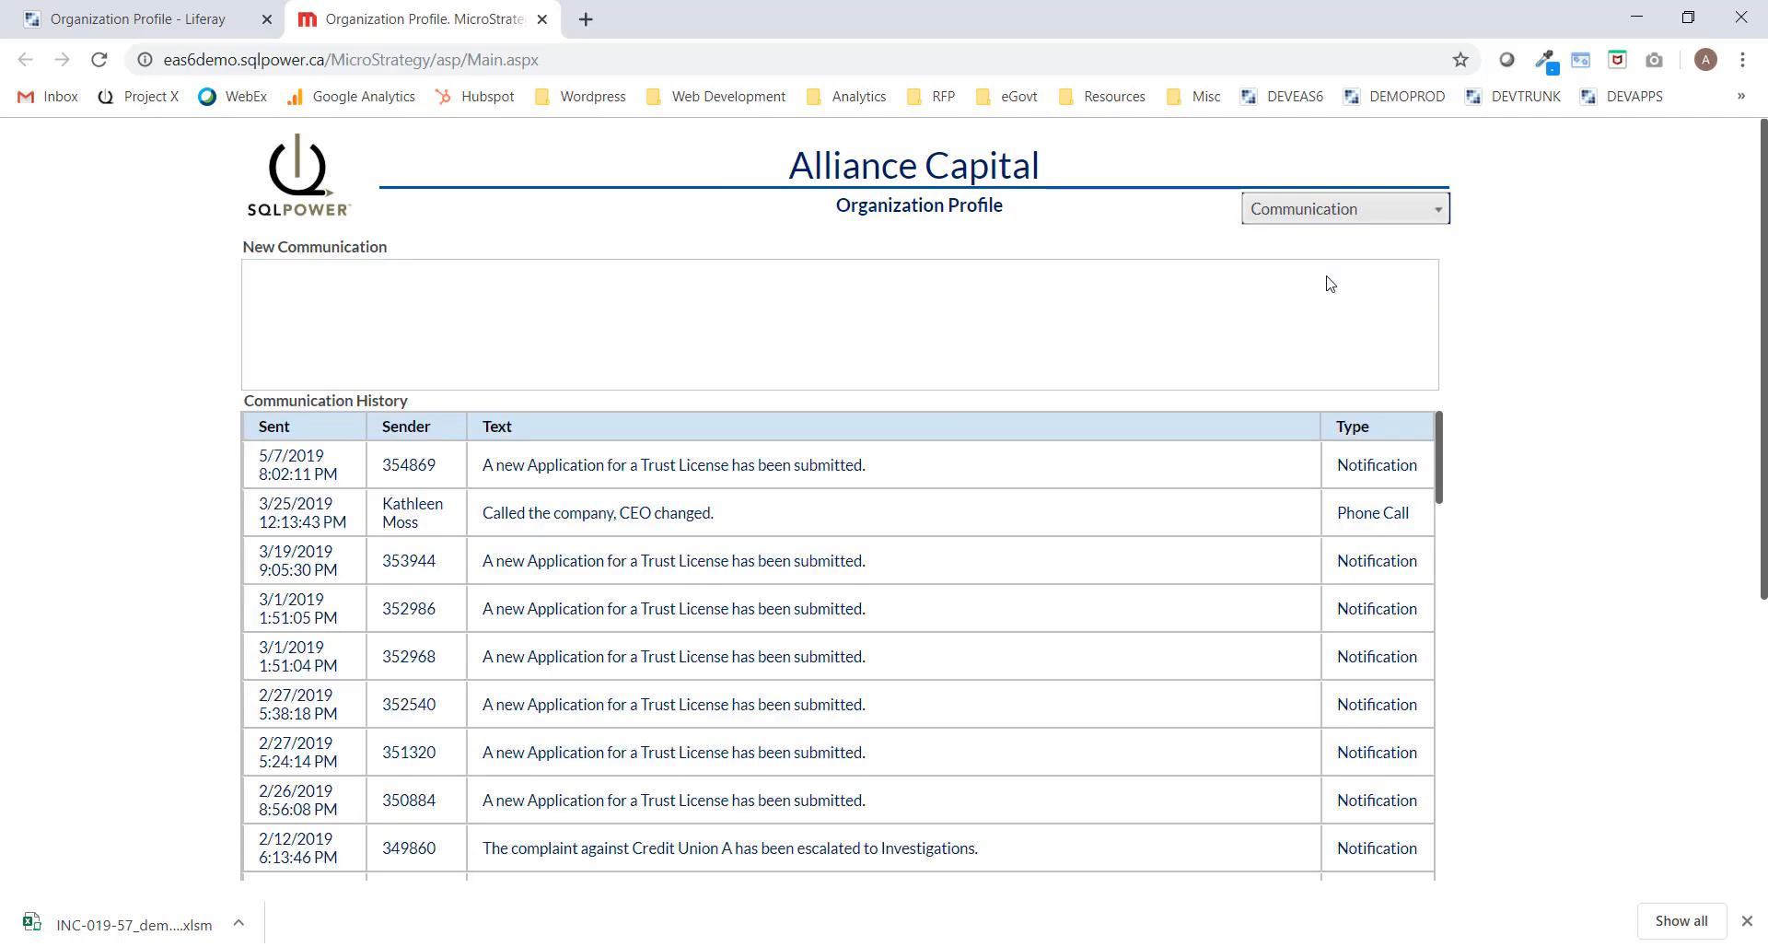
scroll(1528, 291, down, 1)
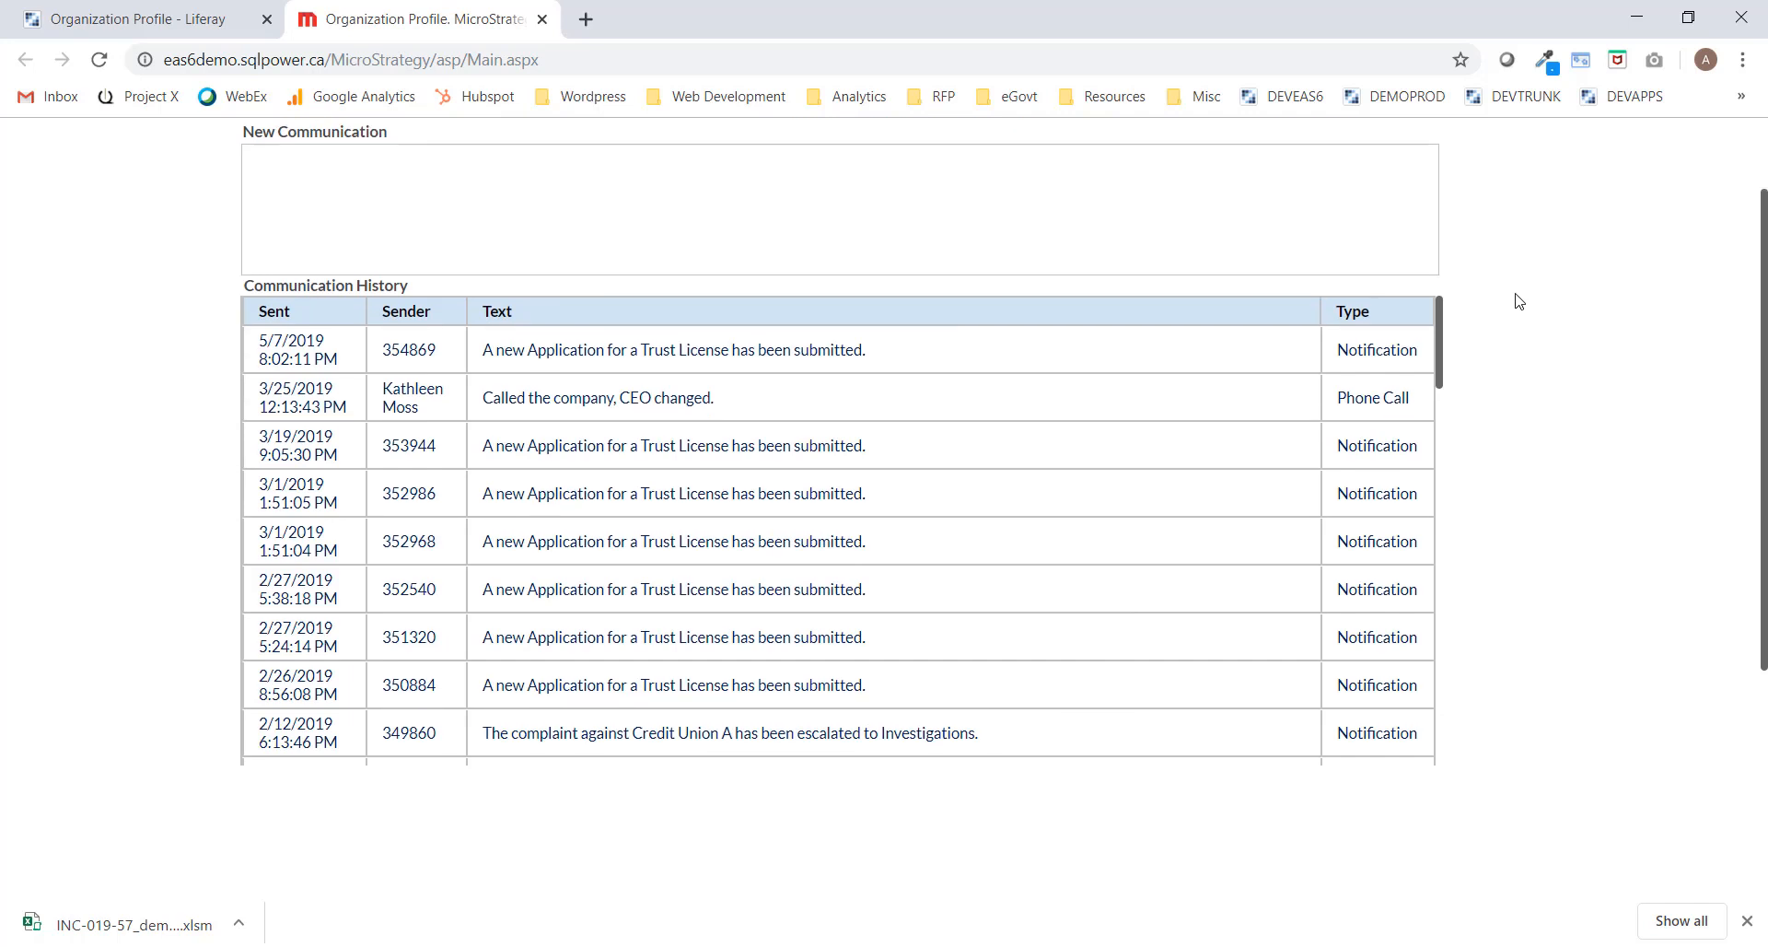
scroll(1507, 315, up, 1)
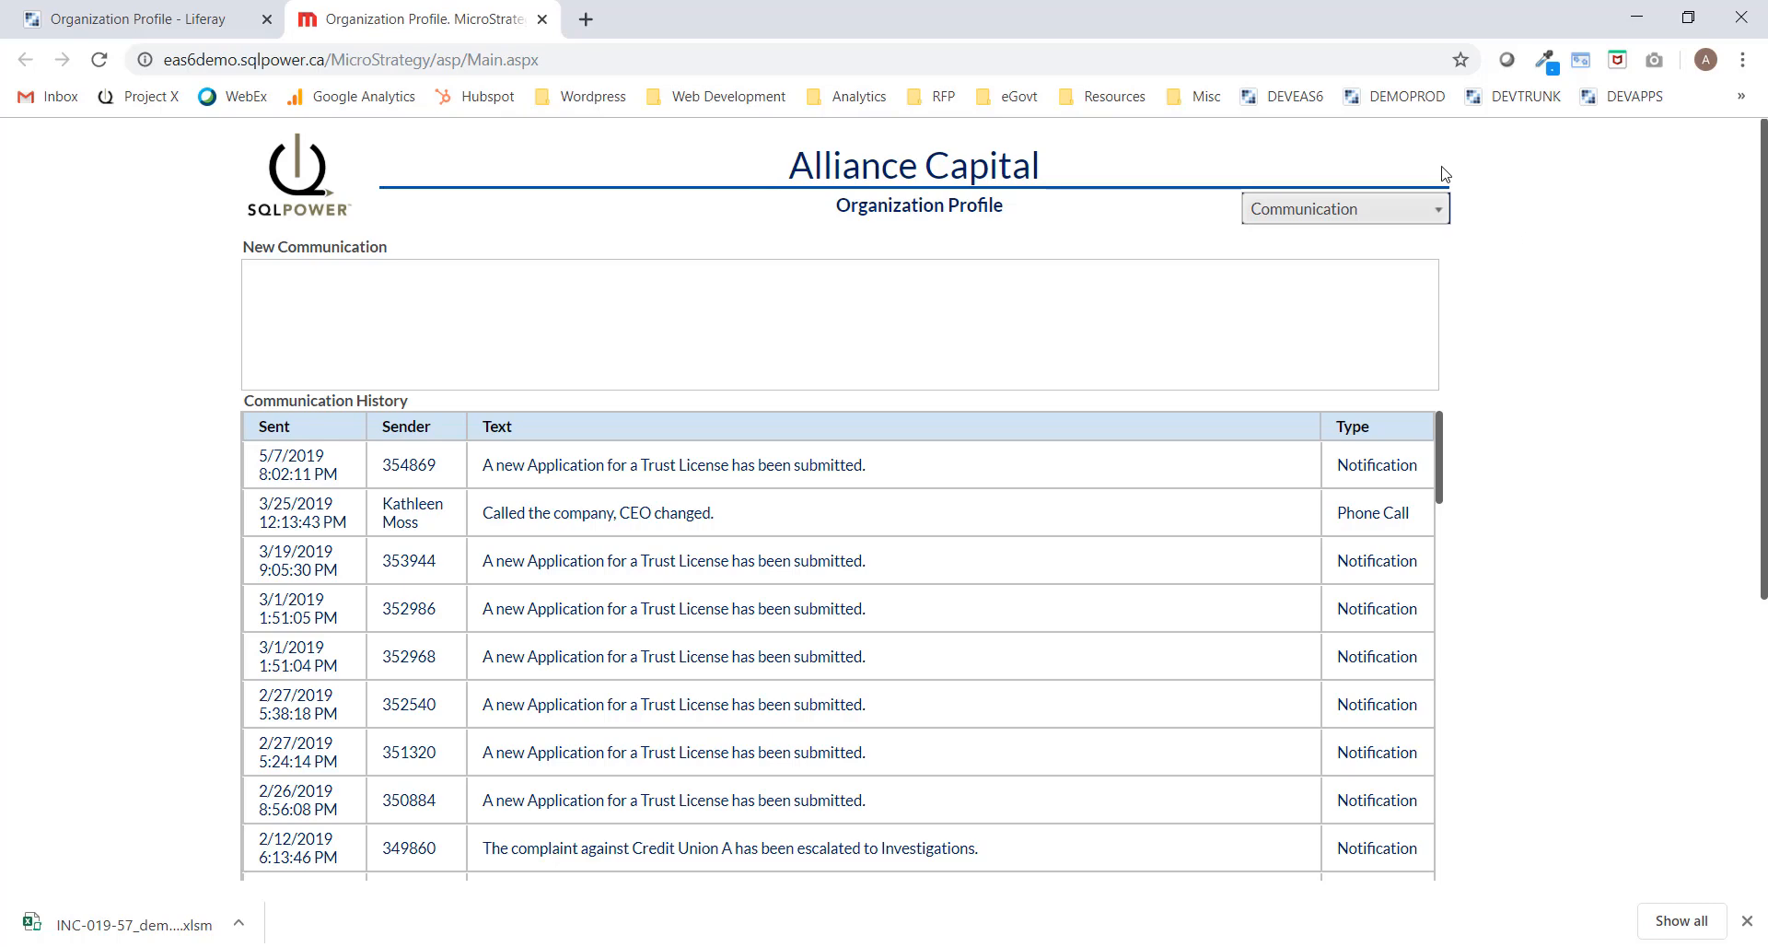
click(1380, 212)
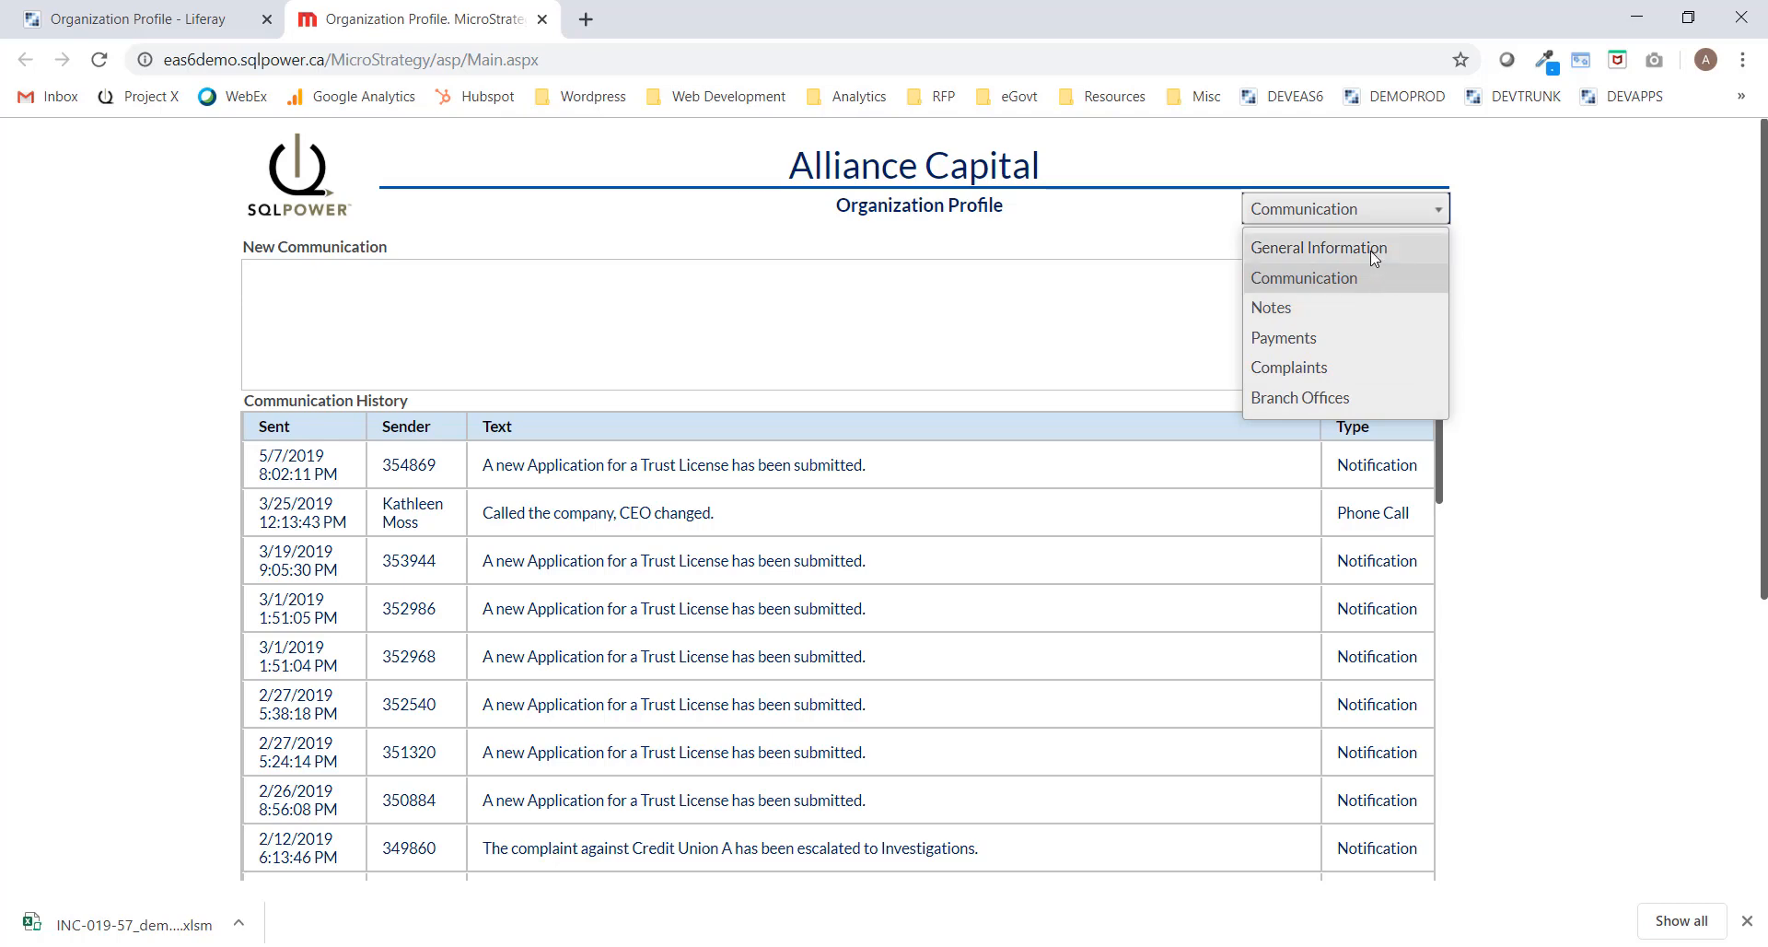
click(1311, 251)
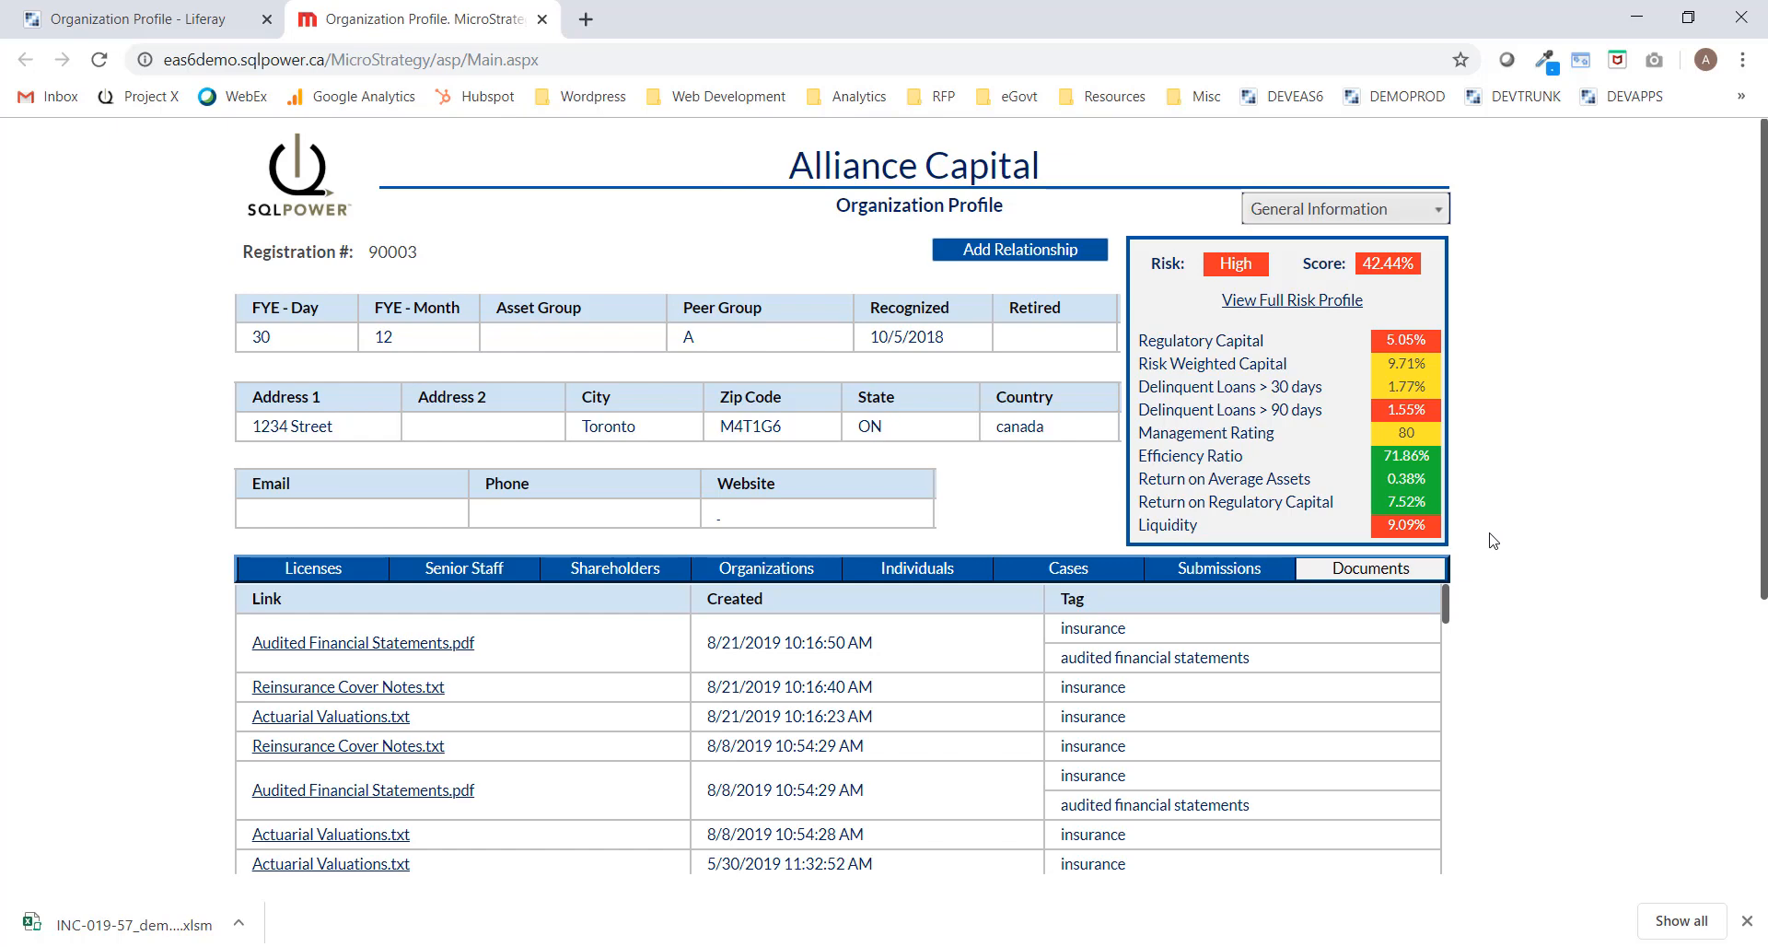
Open Alliance Capital's full risk profile in the CAMEL Dashboard from the risk box.
click(1299, 304)
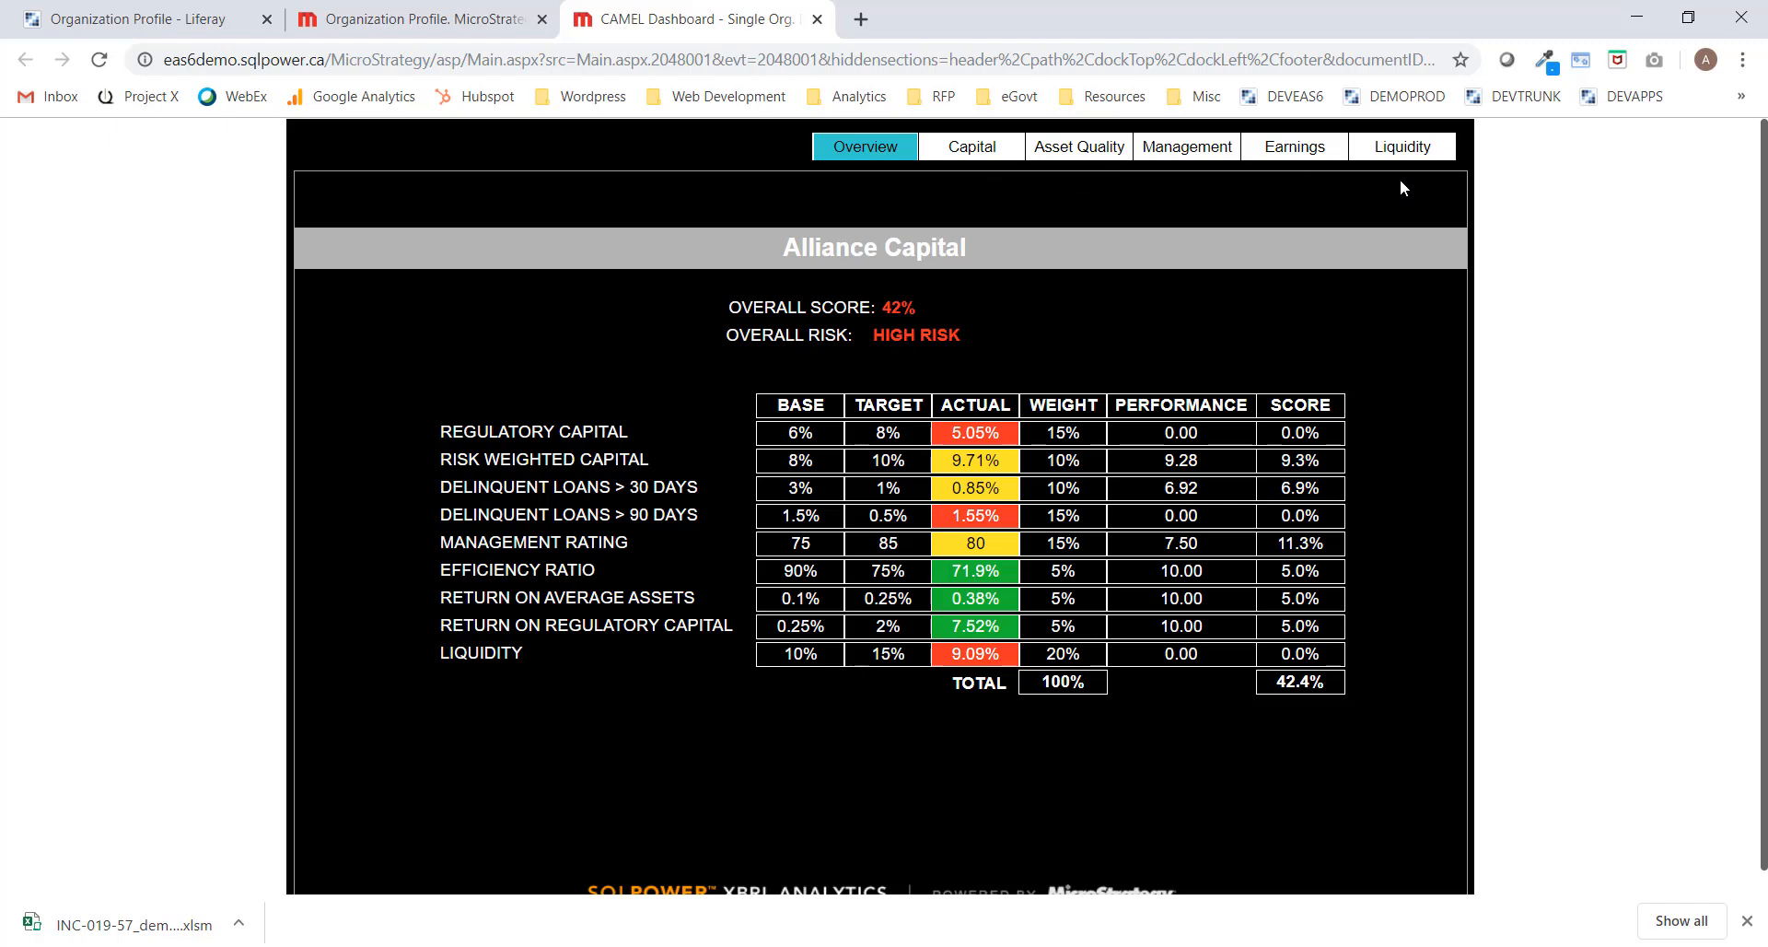
Show the Capital tab's regulatory and risk-weighted capital trend charts and inspect a data point.
click(980, 159)
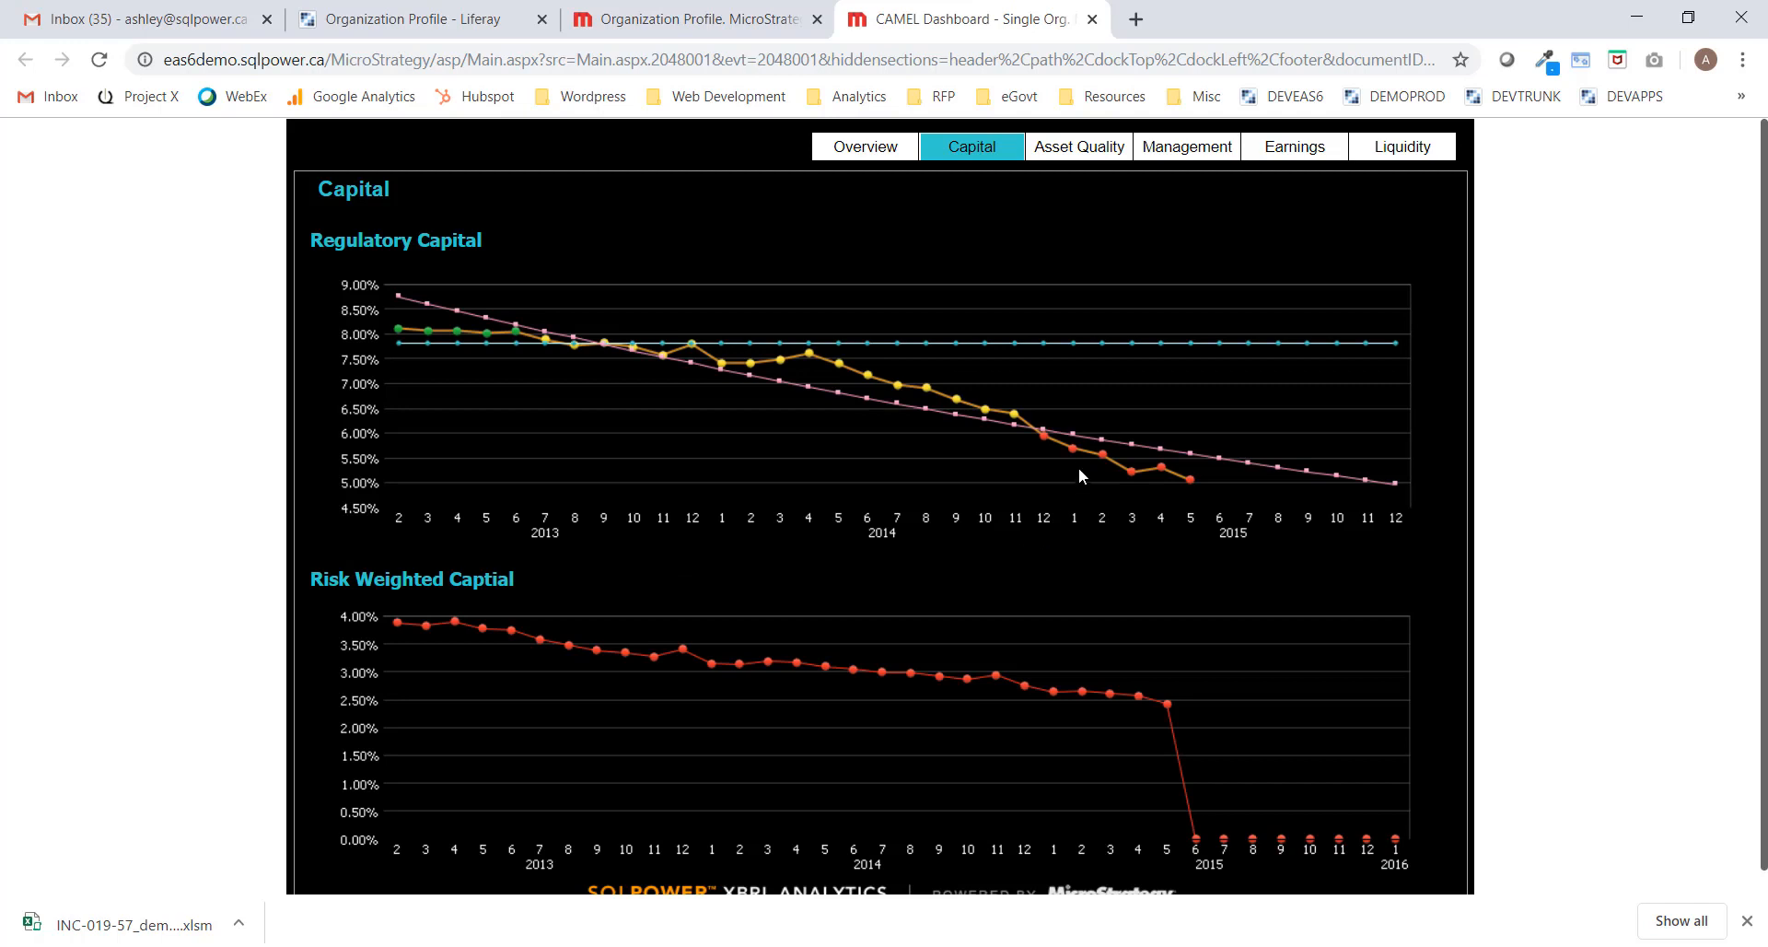
mouse_move(1074, 445)
On Asset Quality, hide Personal and Commercial loans from the 30-day chart, then view Management ratings.
click(1068, 159)
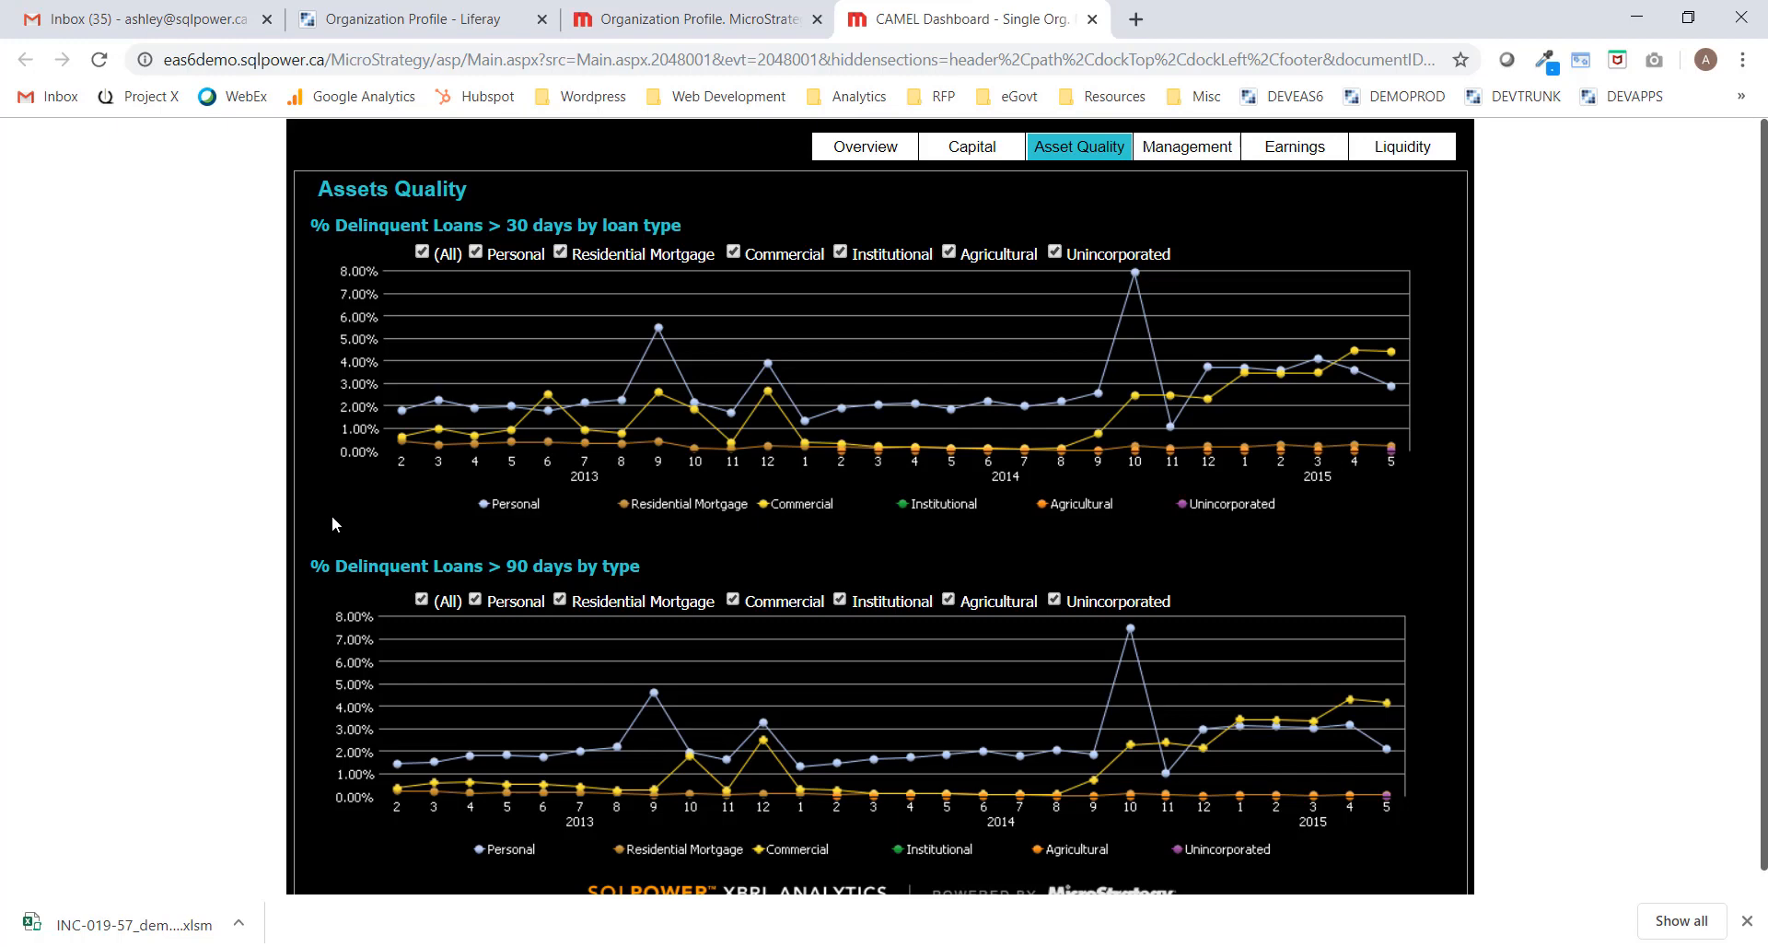
click(476, 253)
click(734, 253)
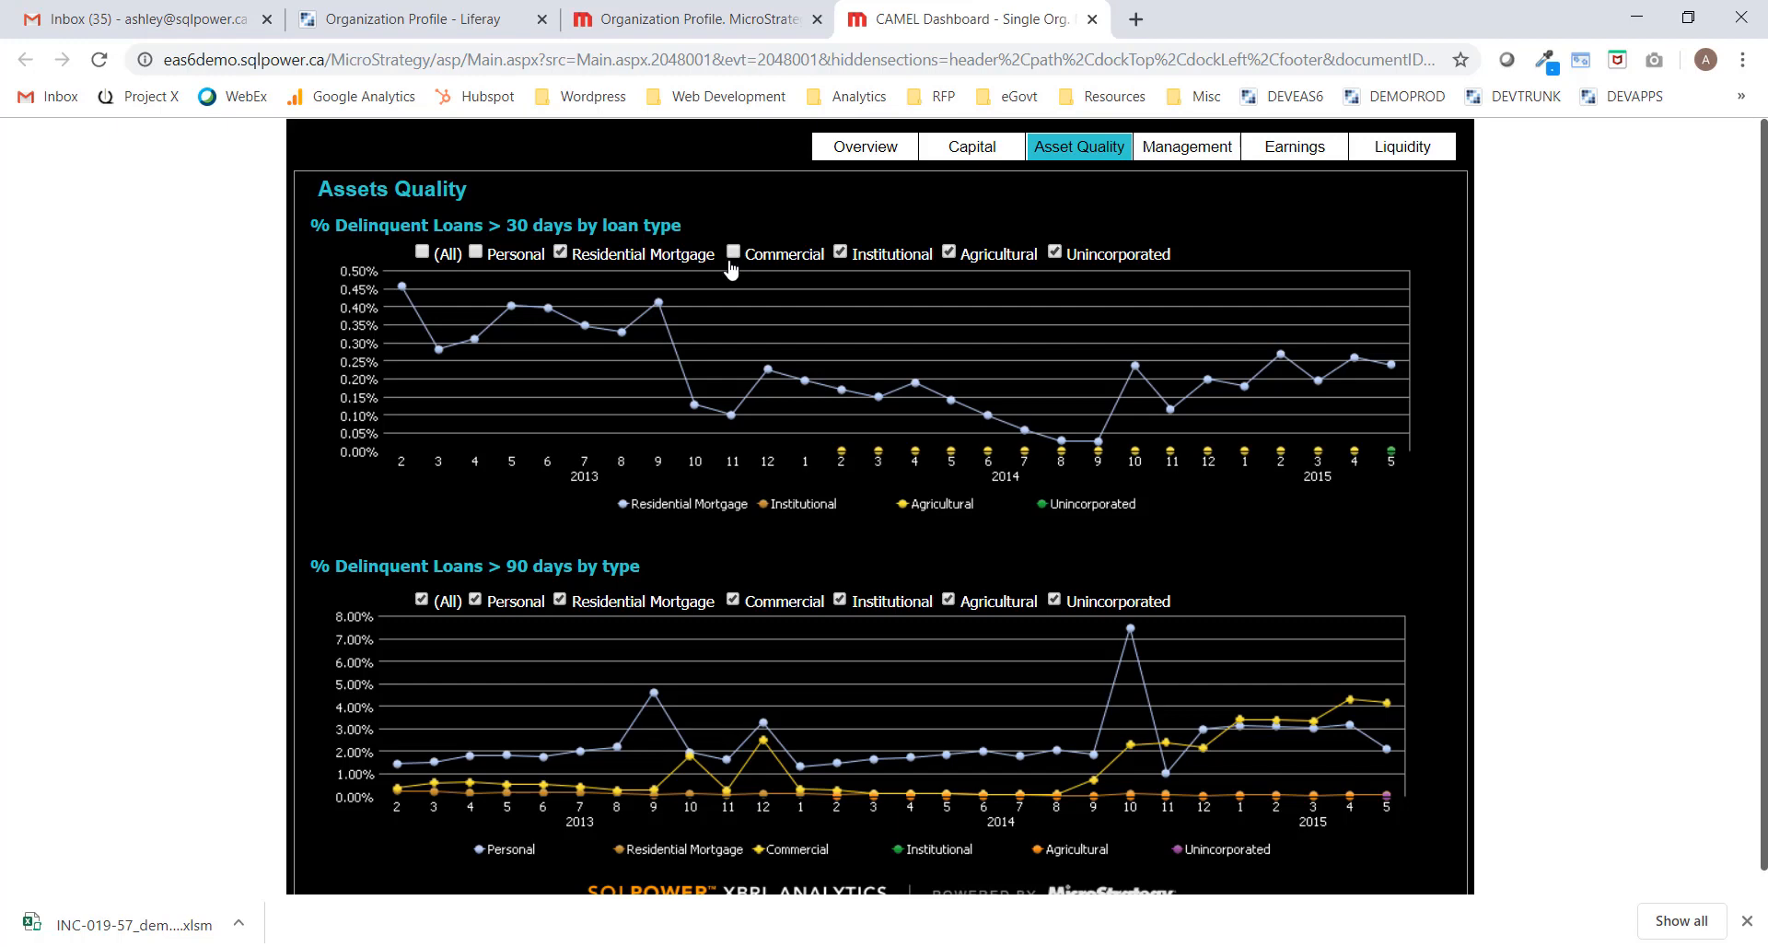
click(1197, 152)
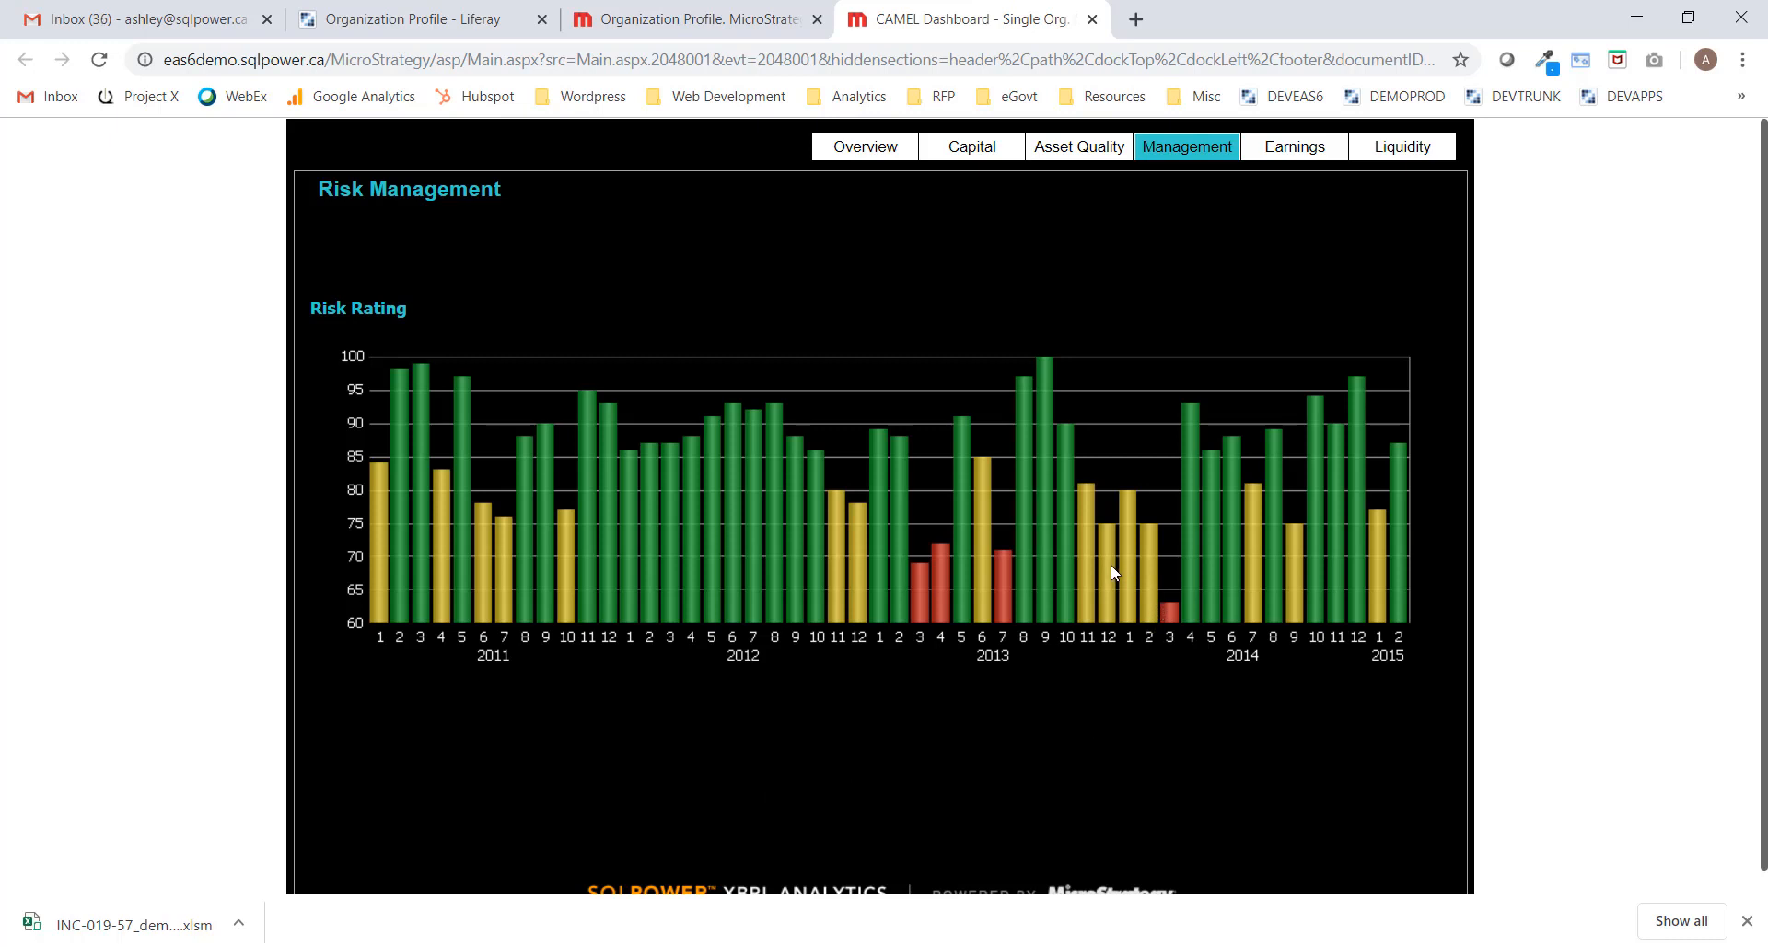
View the Earnings and Liquidity charts, then close the CAMEL Dashboard tab.
mouse_move(1107, 571)
click(1295, 147)
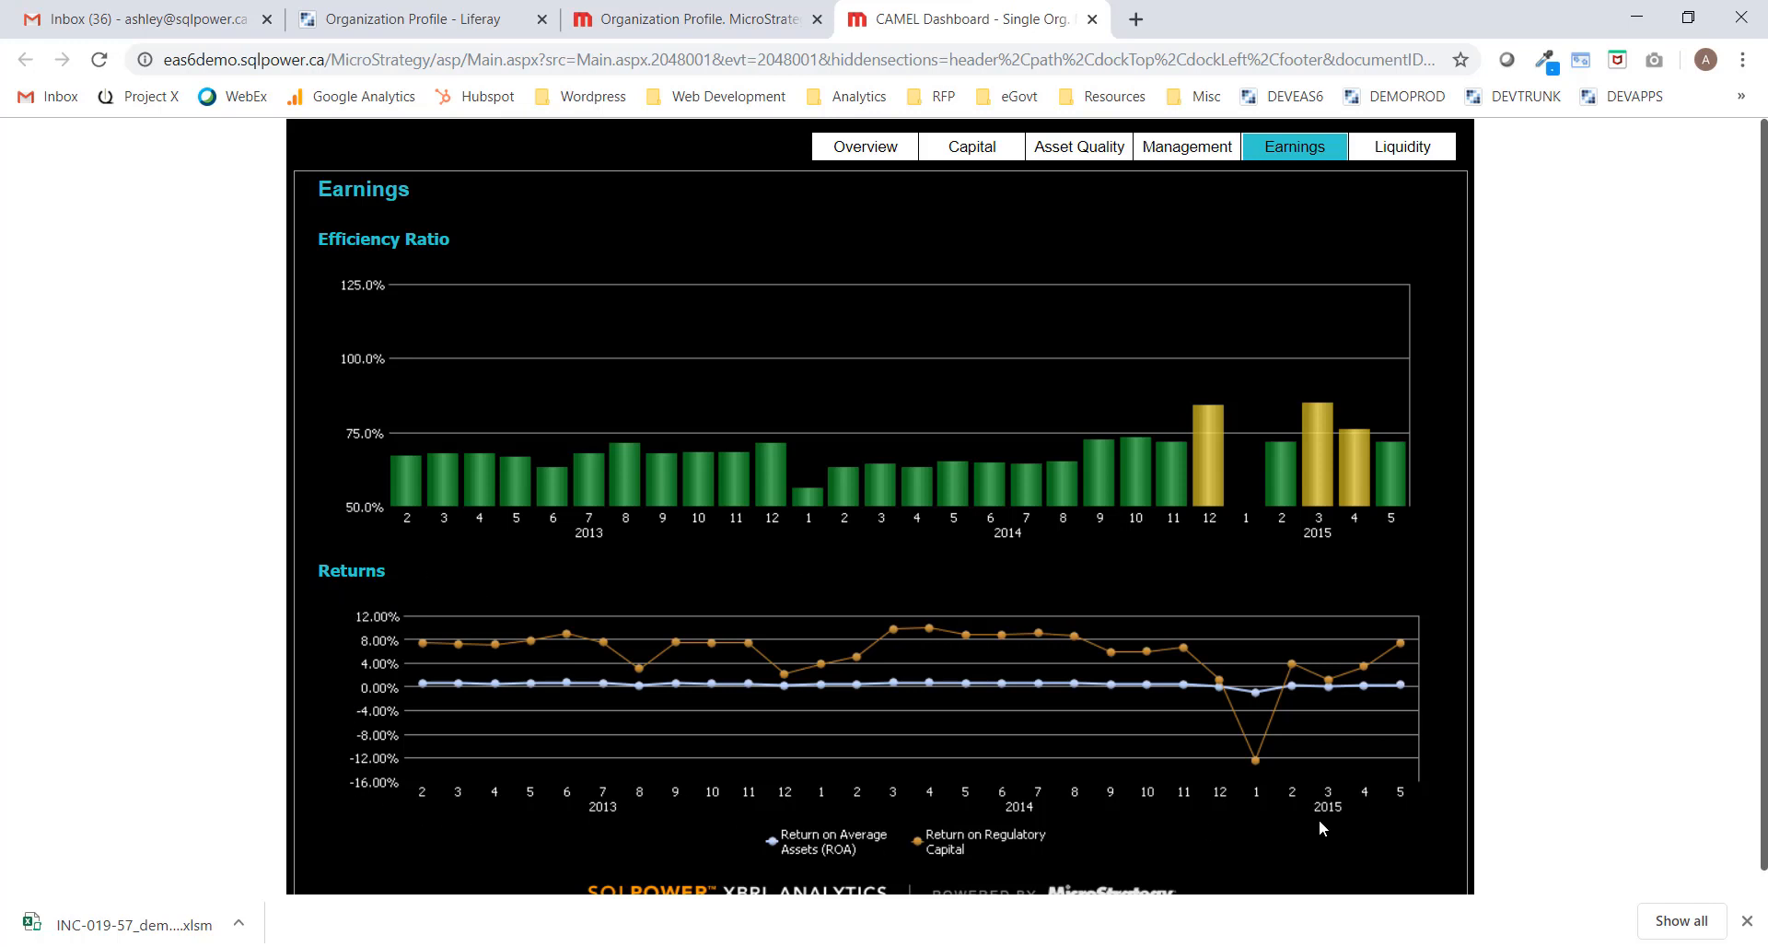
click(1391, 160)
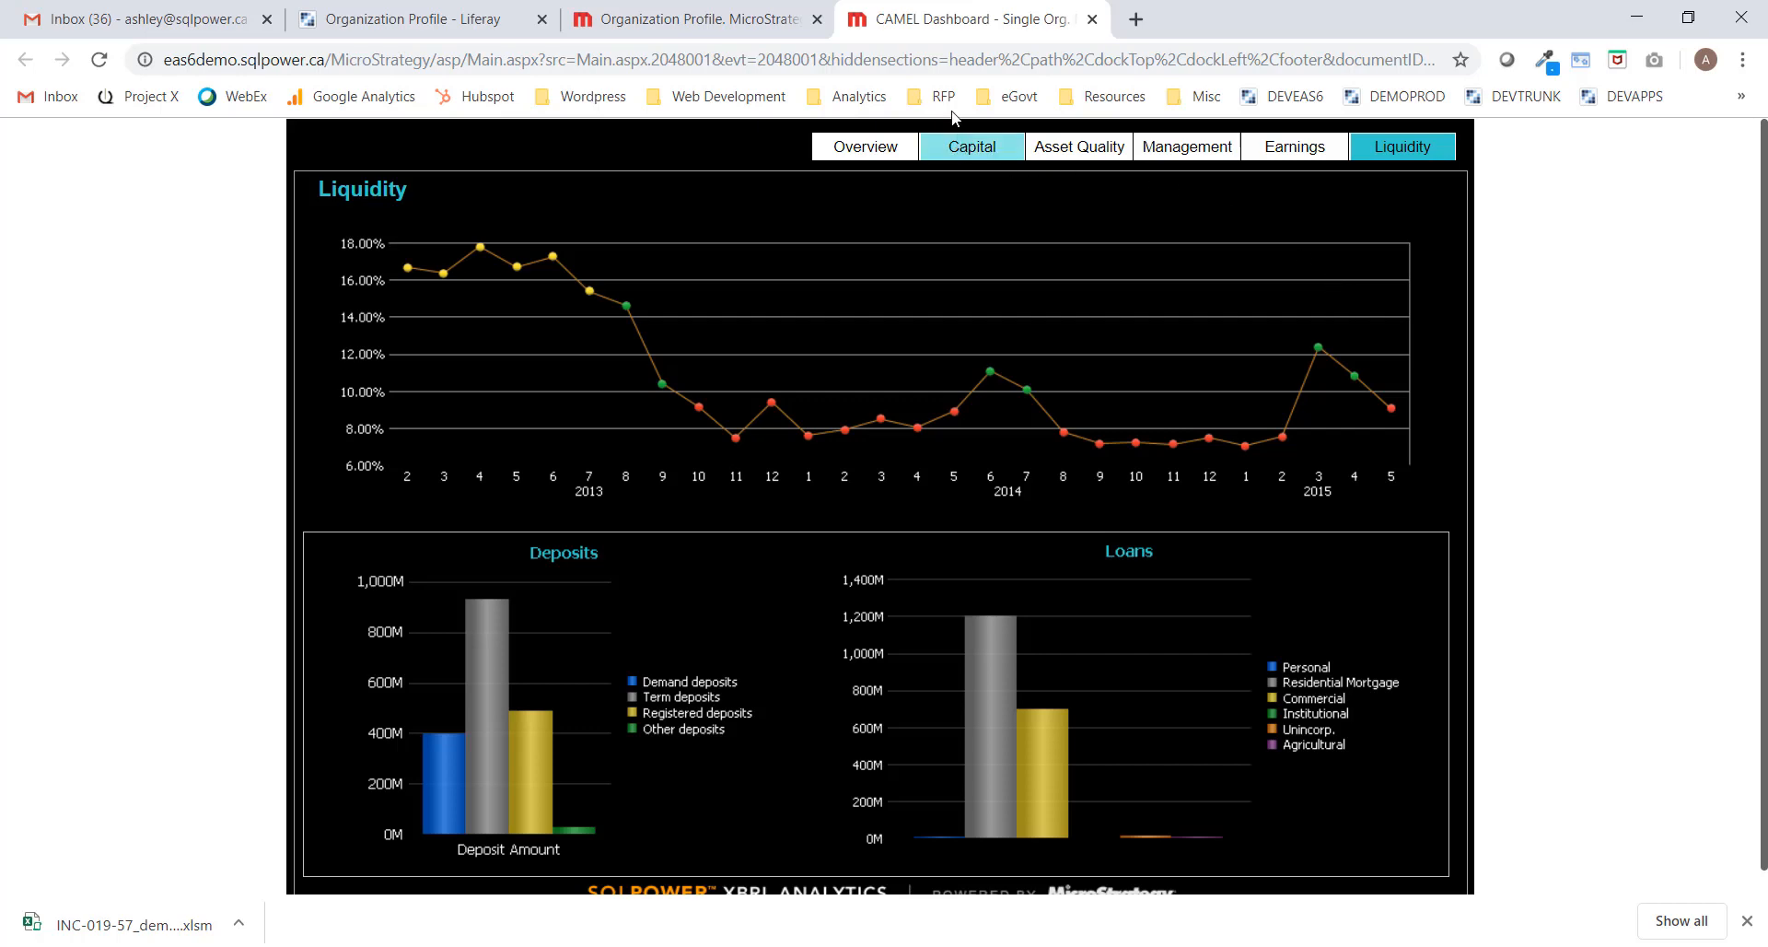
click(1093, 19)
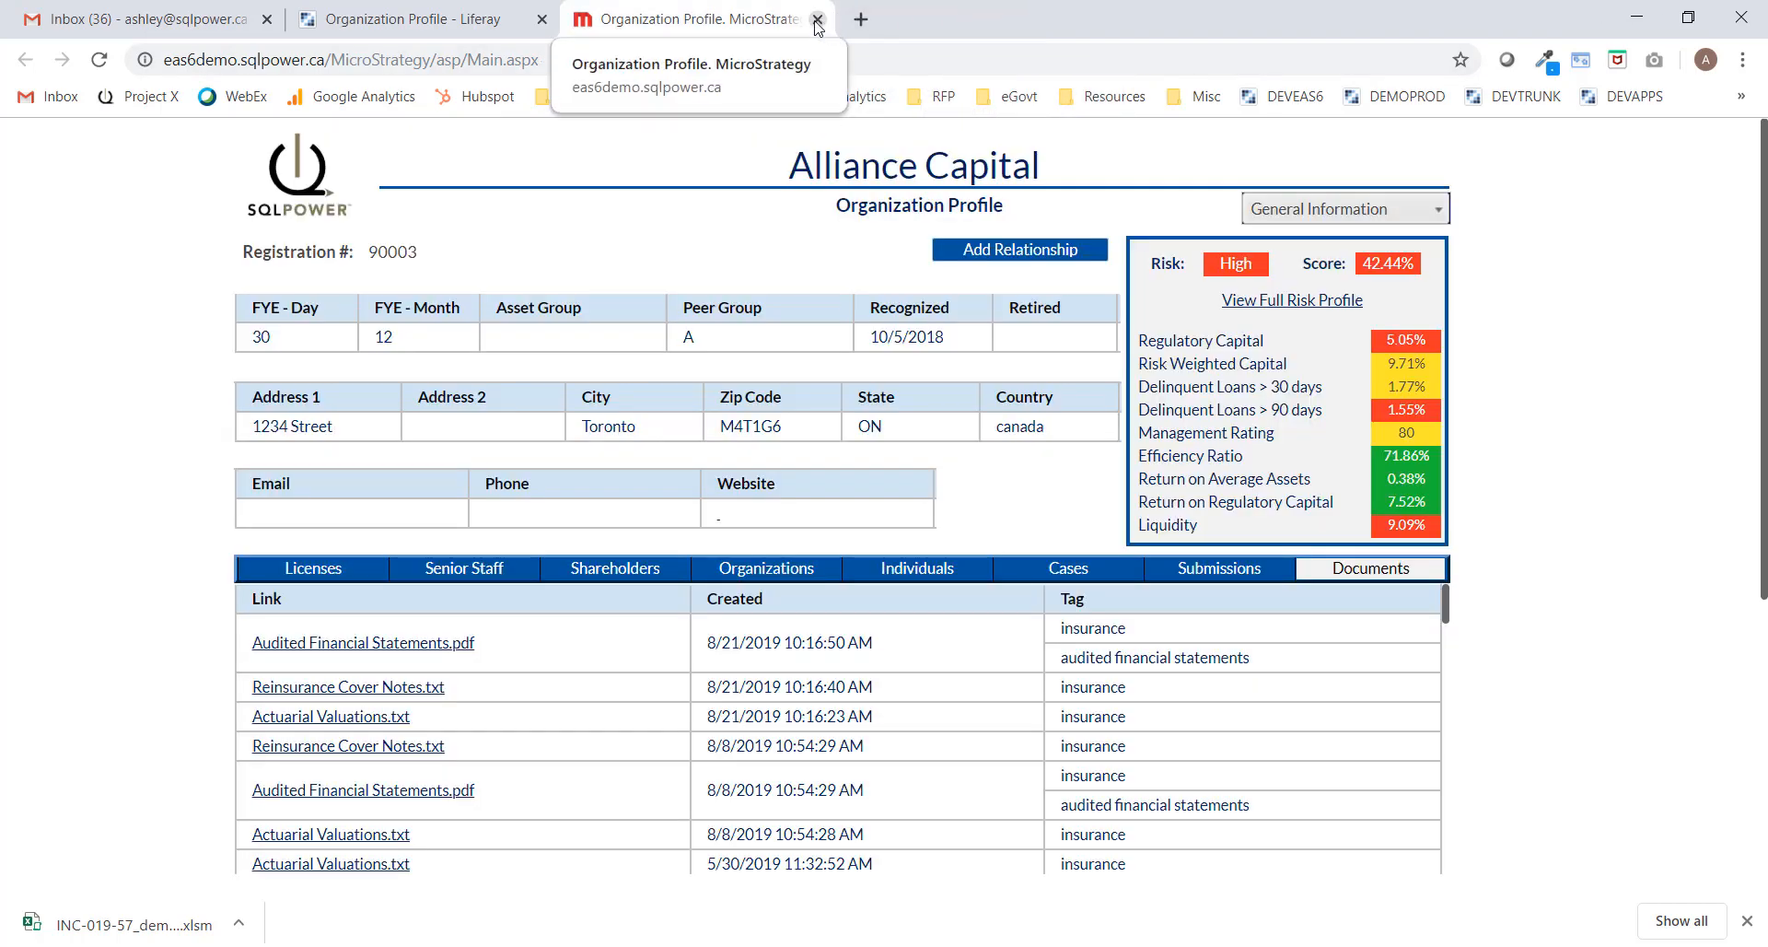
Close the analytics profile tab and open the CAMEL Dashboard from the portal menu.
click(817, 20)
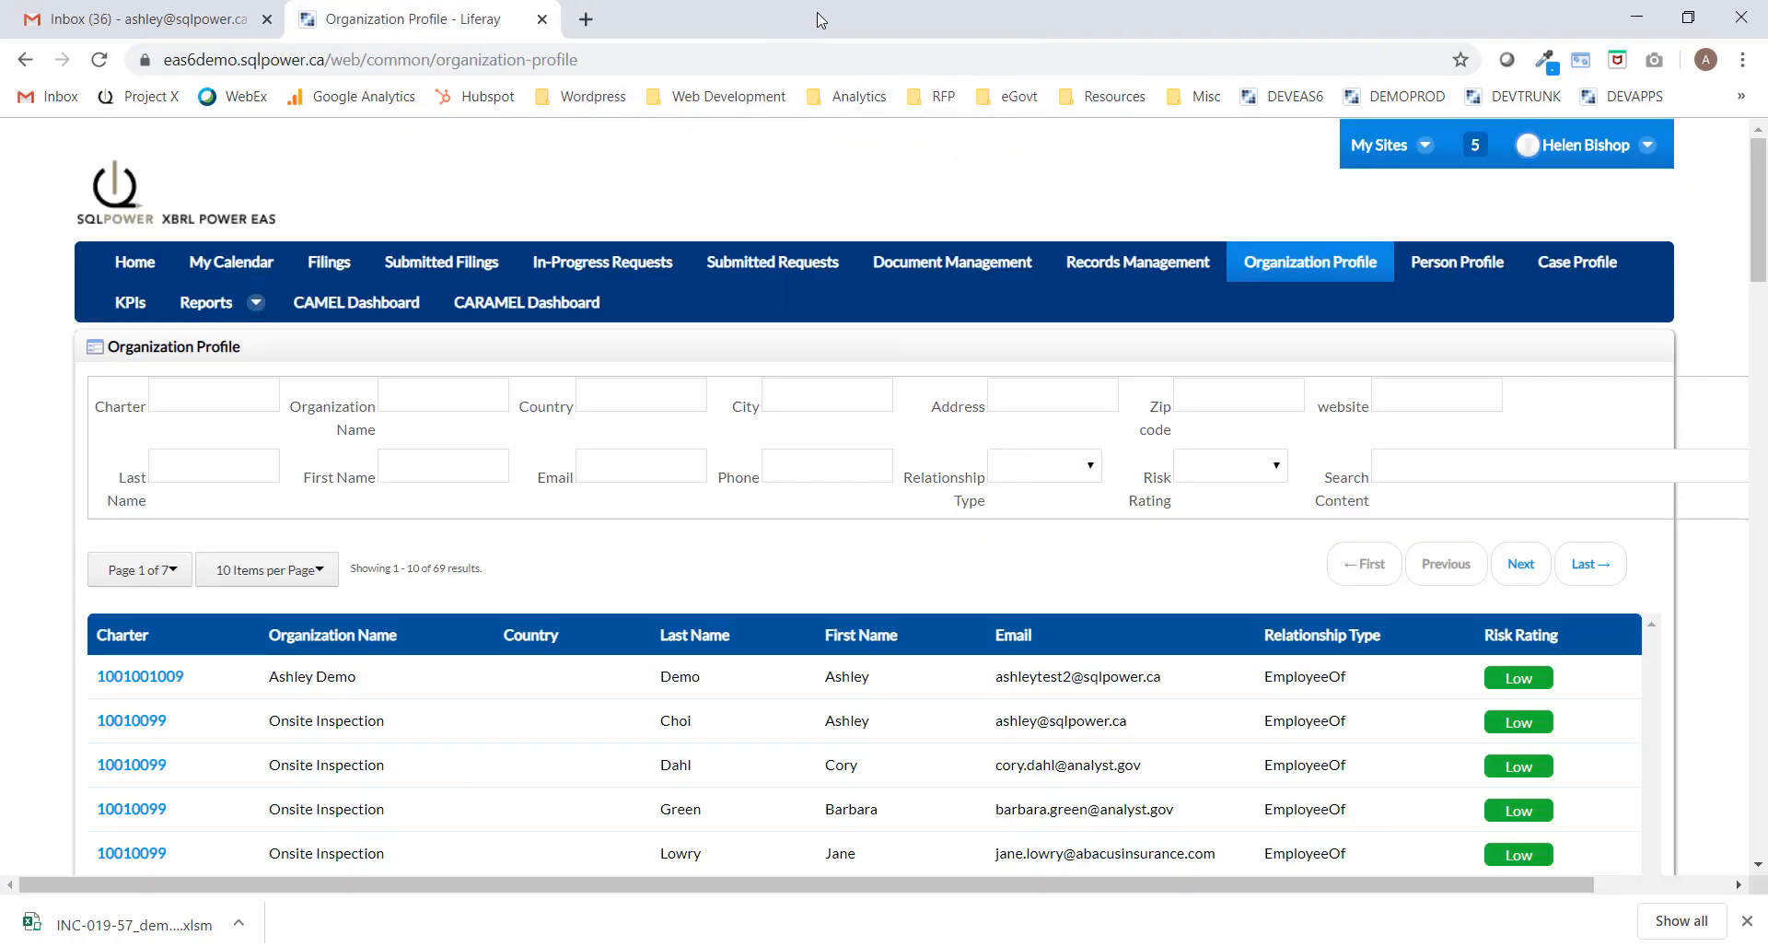
click(350, 313)
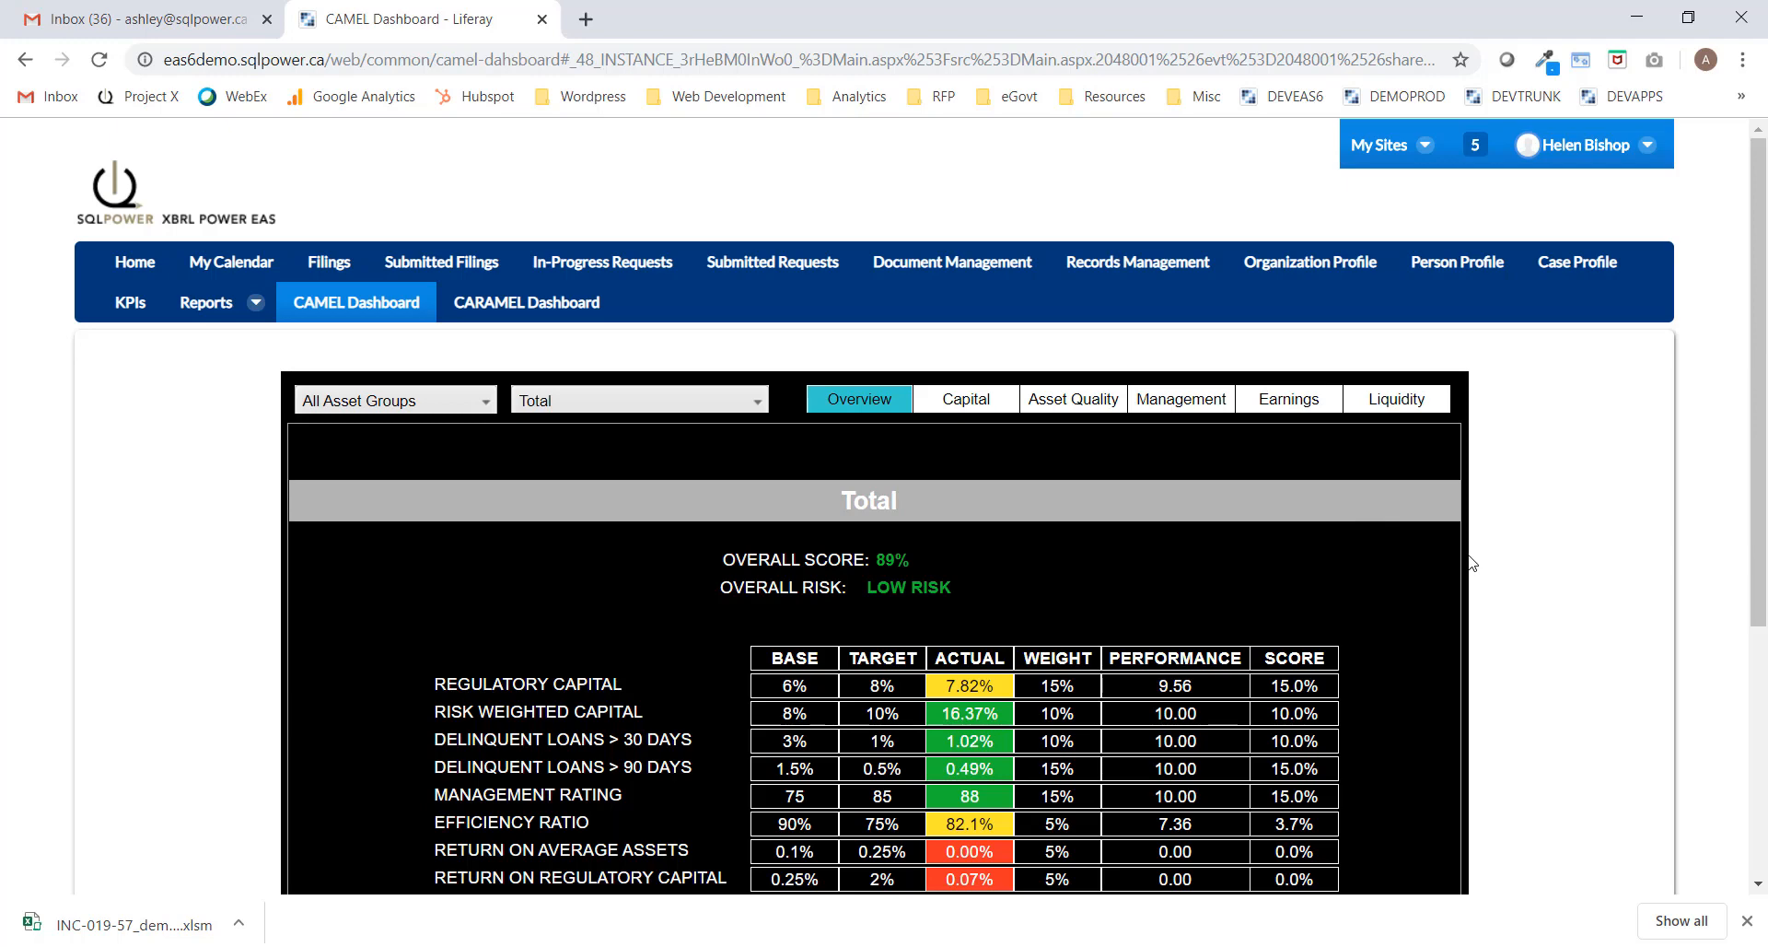
scroll(1483, 560, down, 1)
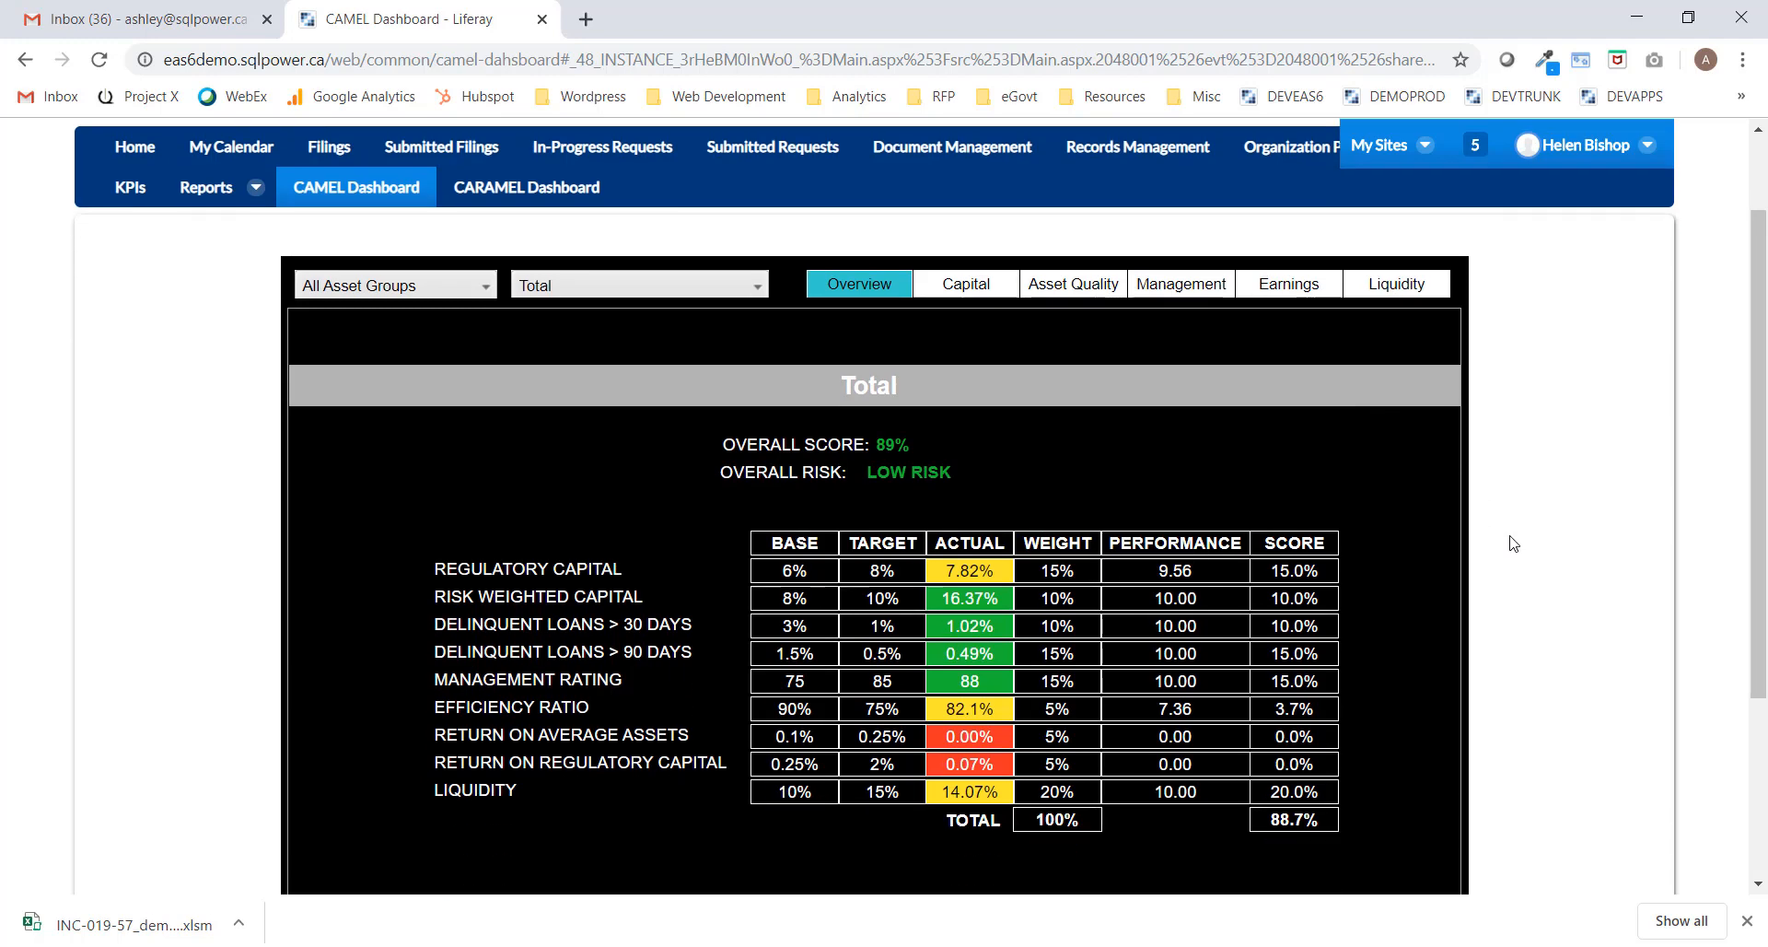
drag(1760, 307, 1762, 371)
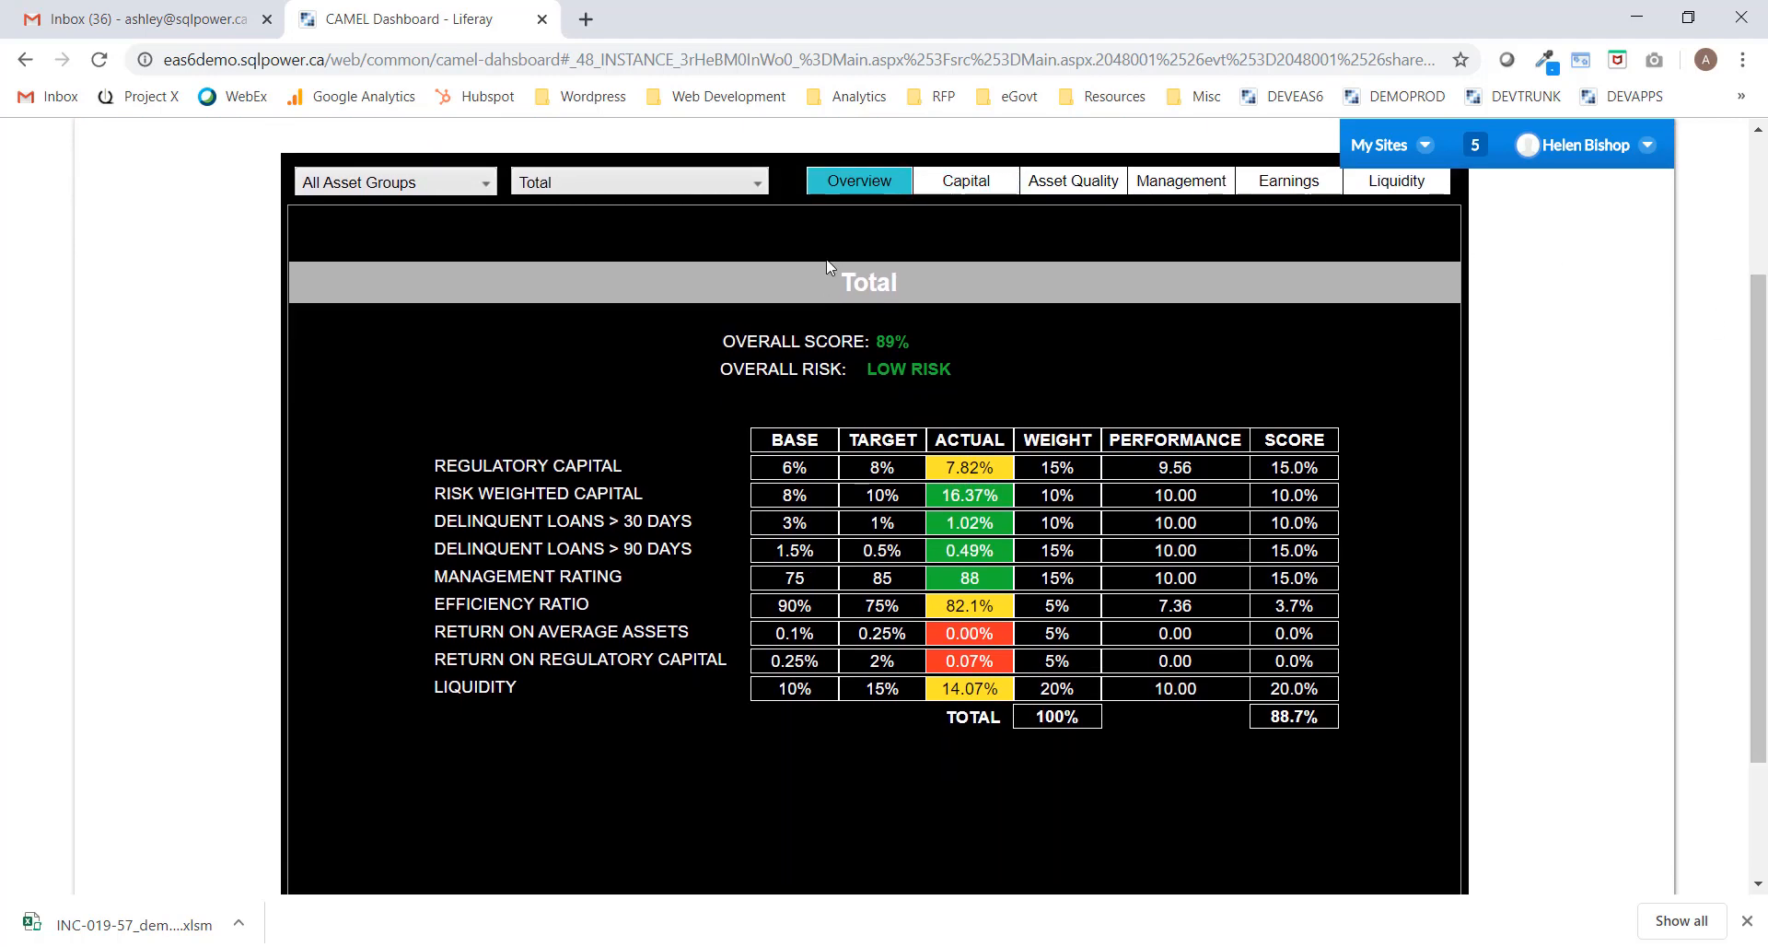
Filter the dashboard to the > 1 Billion Assets group and Alliance Capital.
click(477, 185)
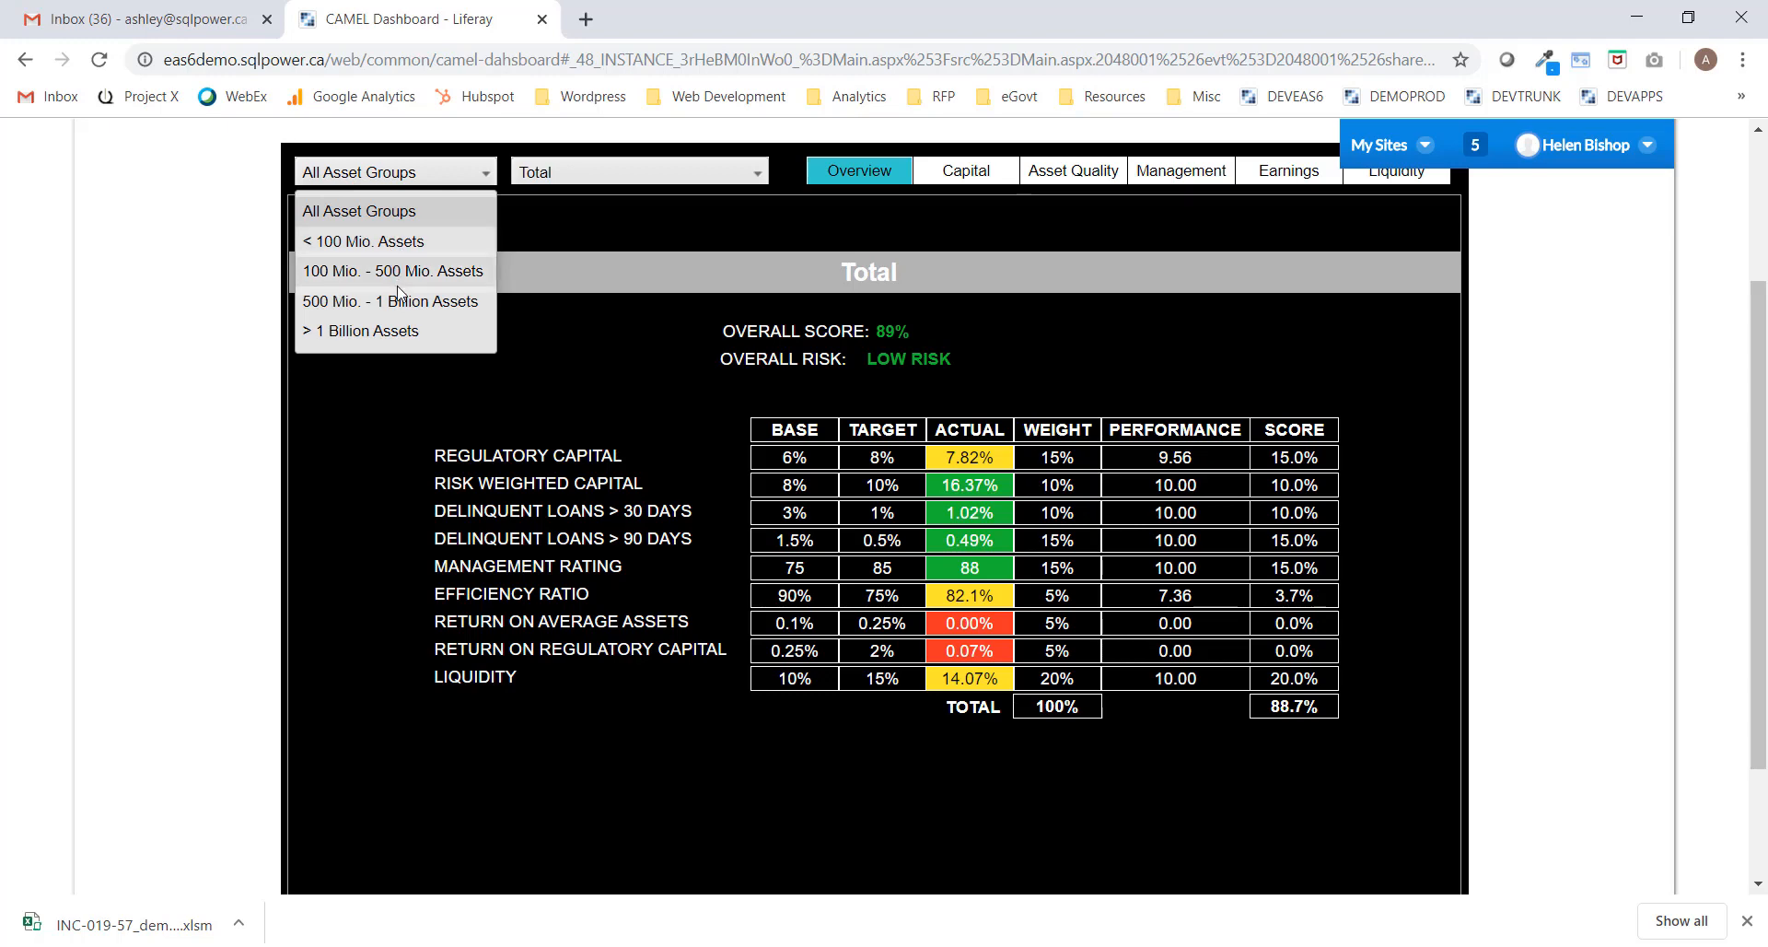
click(364, 333)
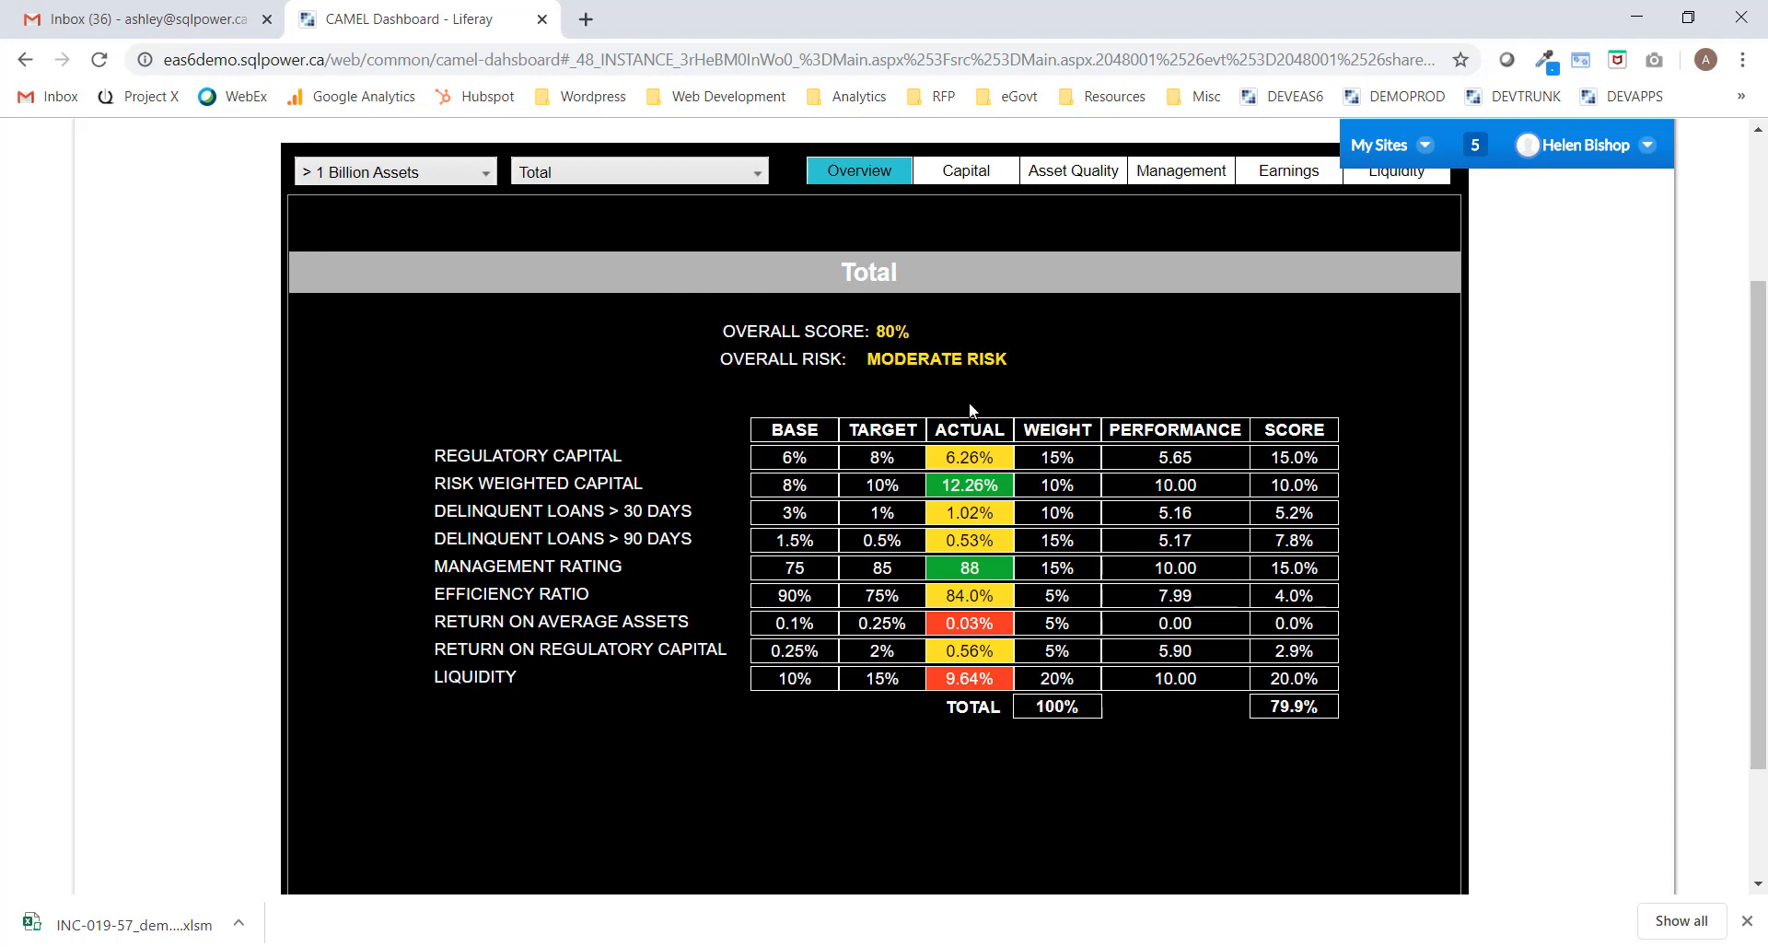
click(753, 176)
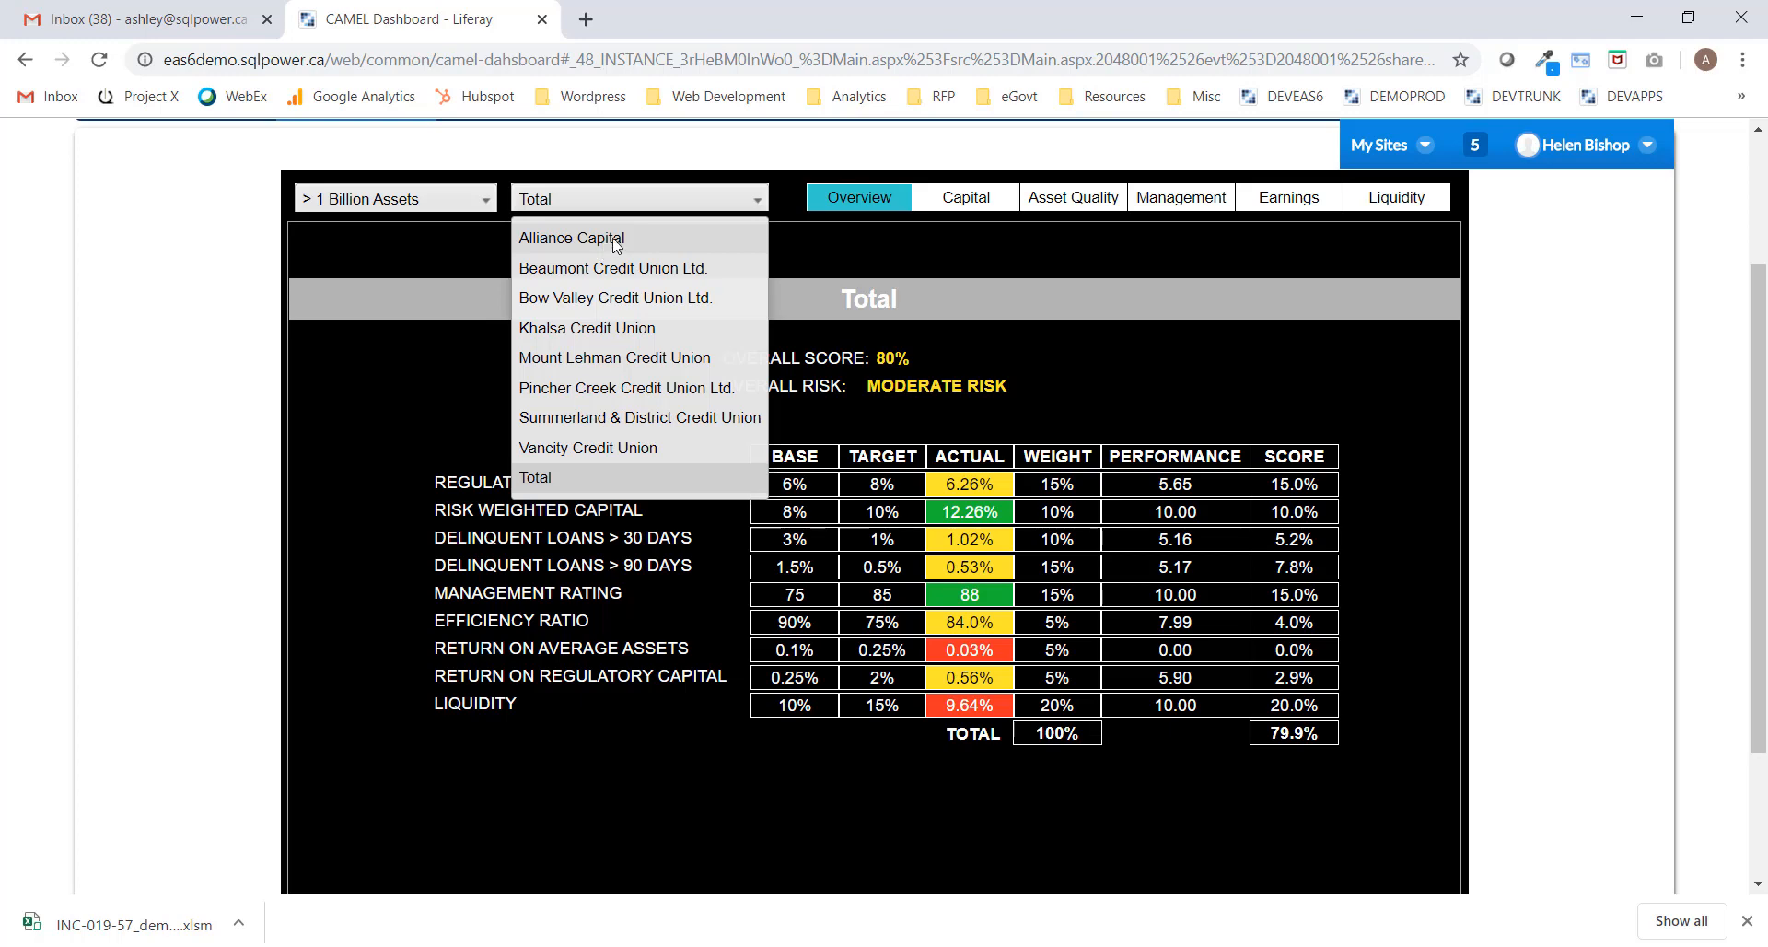
click(611, 238)
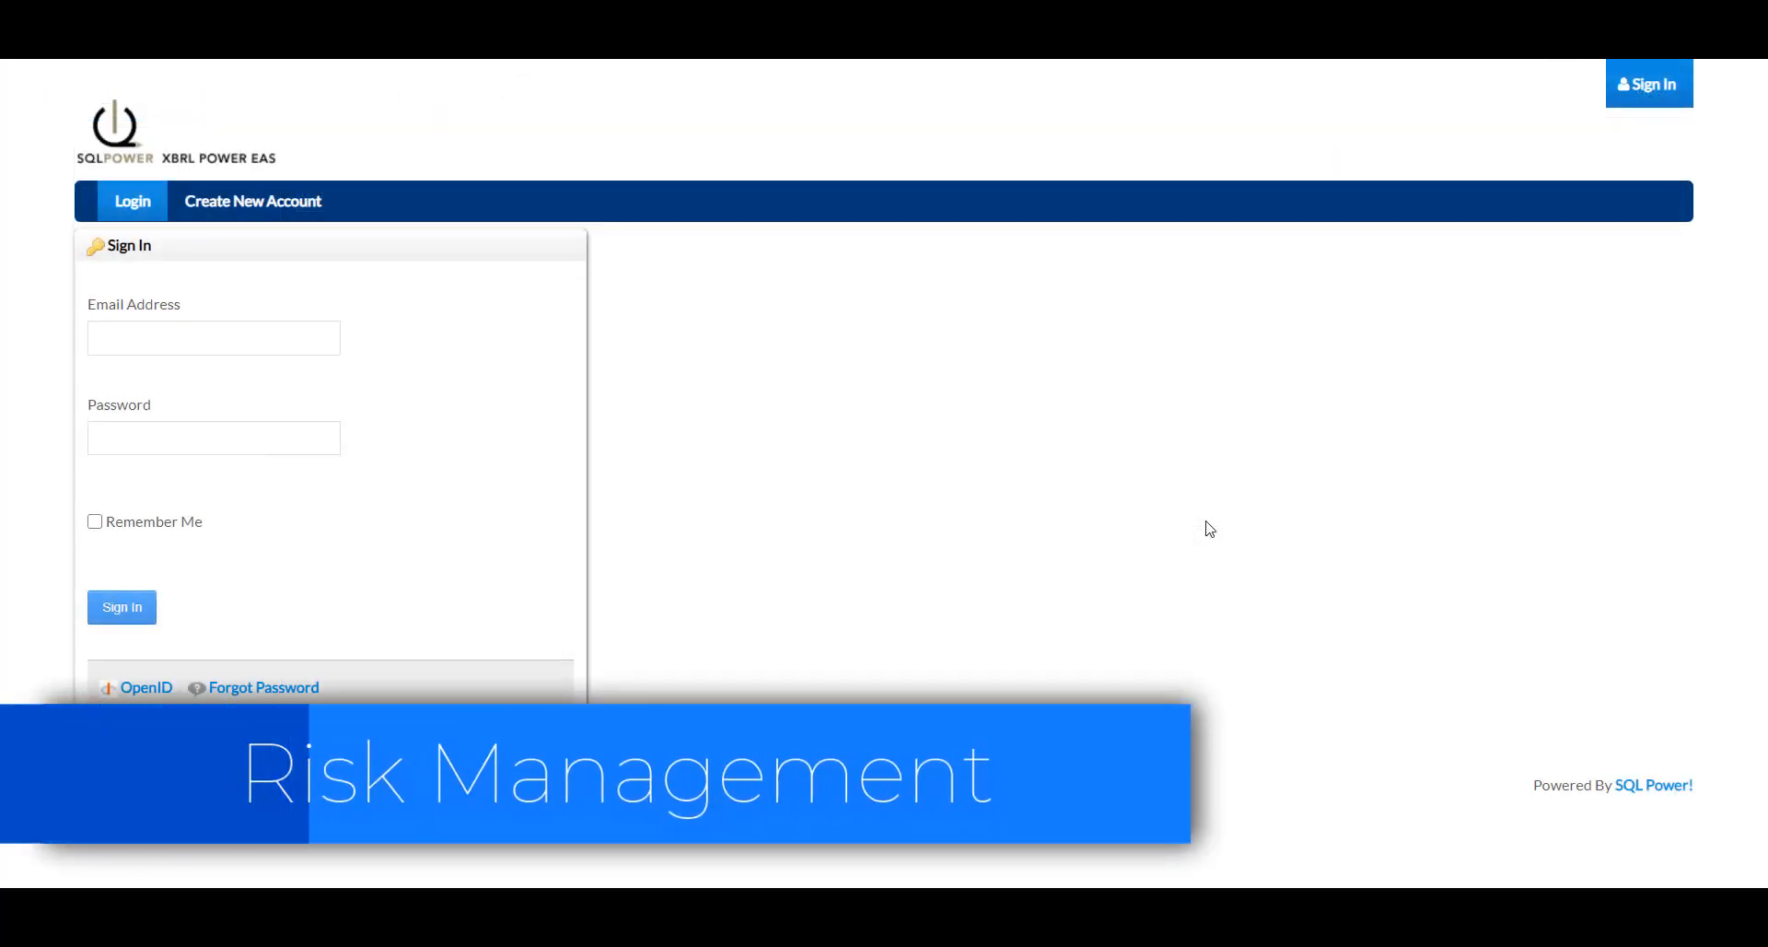
Sign in with the analyst's e-mail and password, then go to the Risk Guidance page.
click(262, 338)
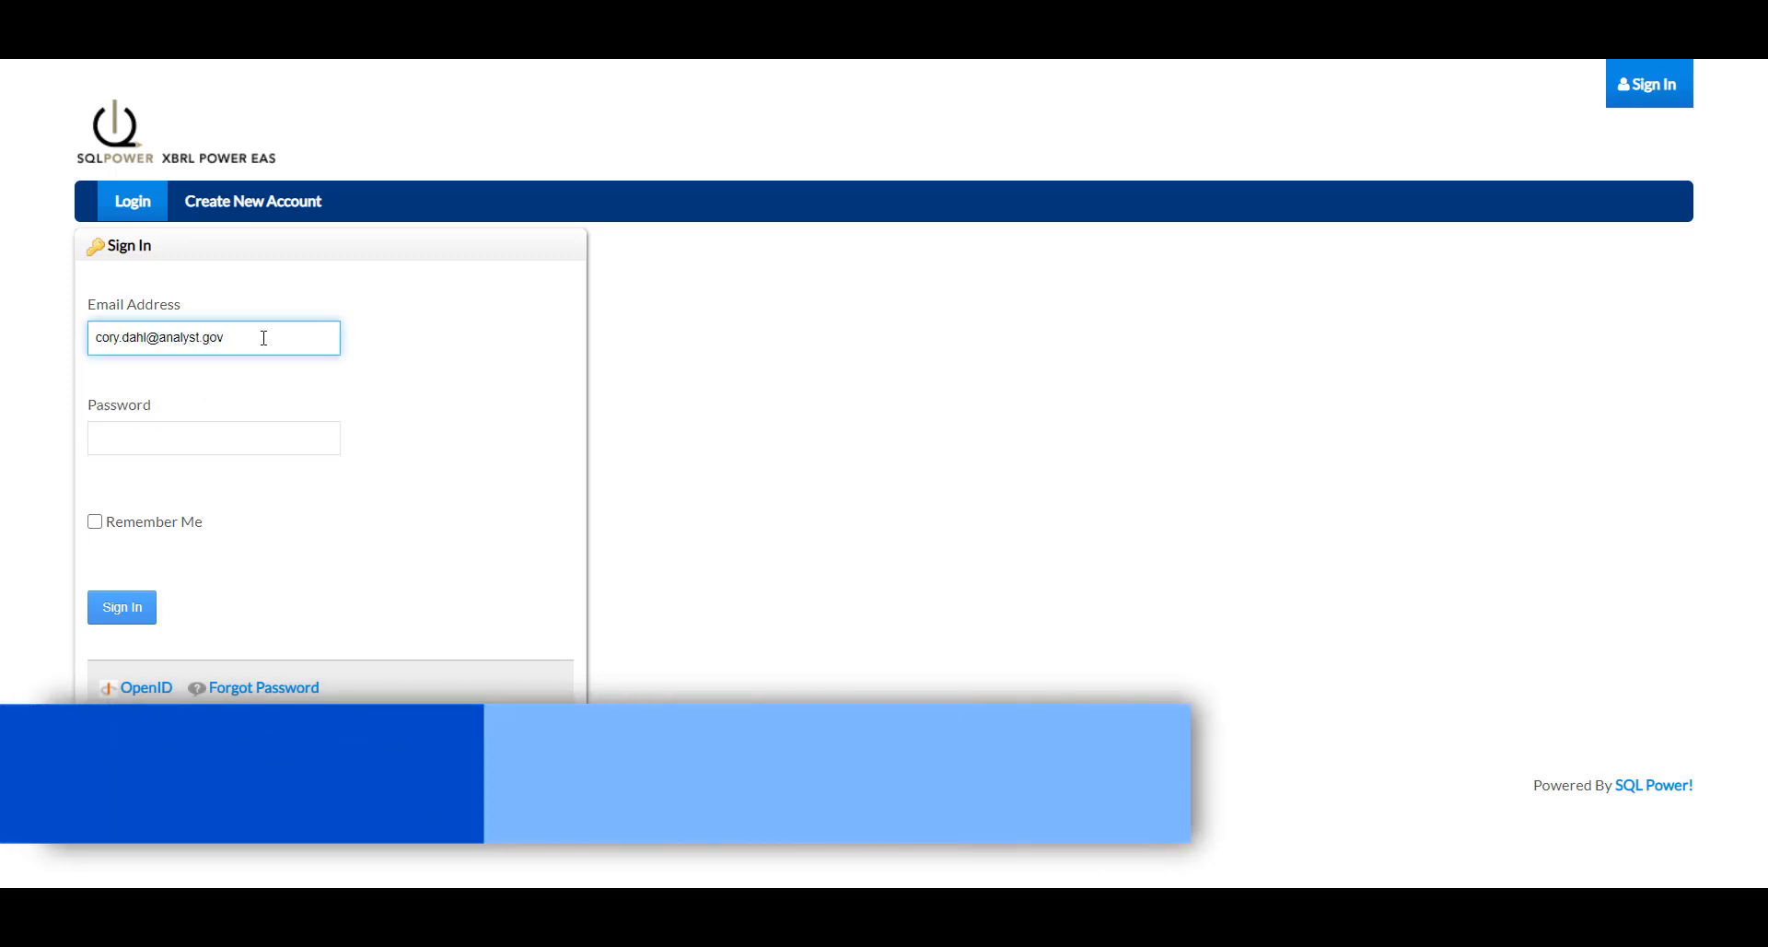
key(Tab)
text(••••)
click(150, 604)
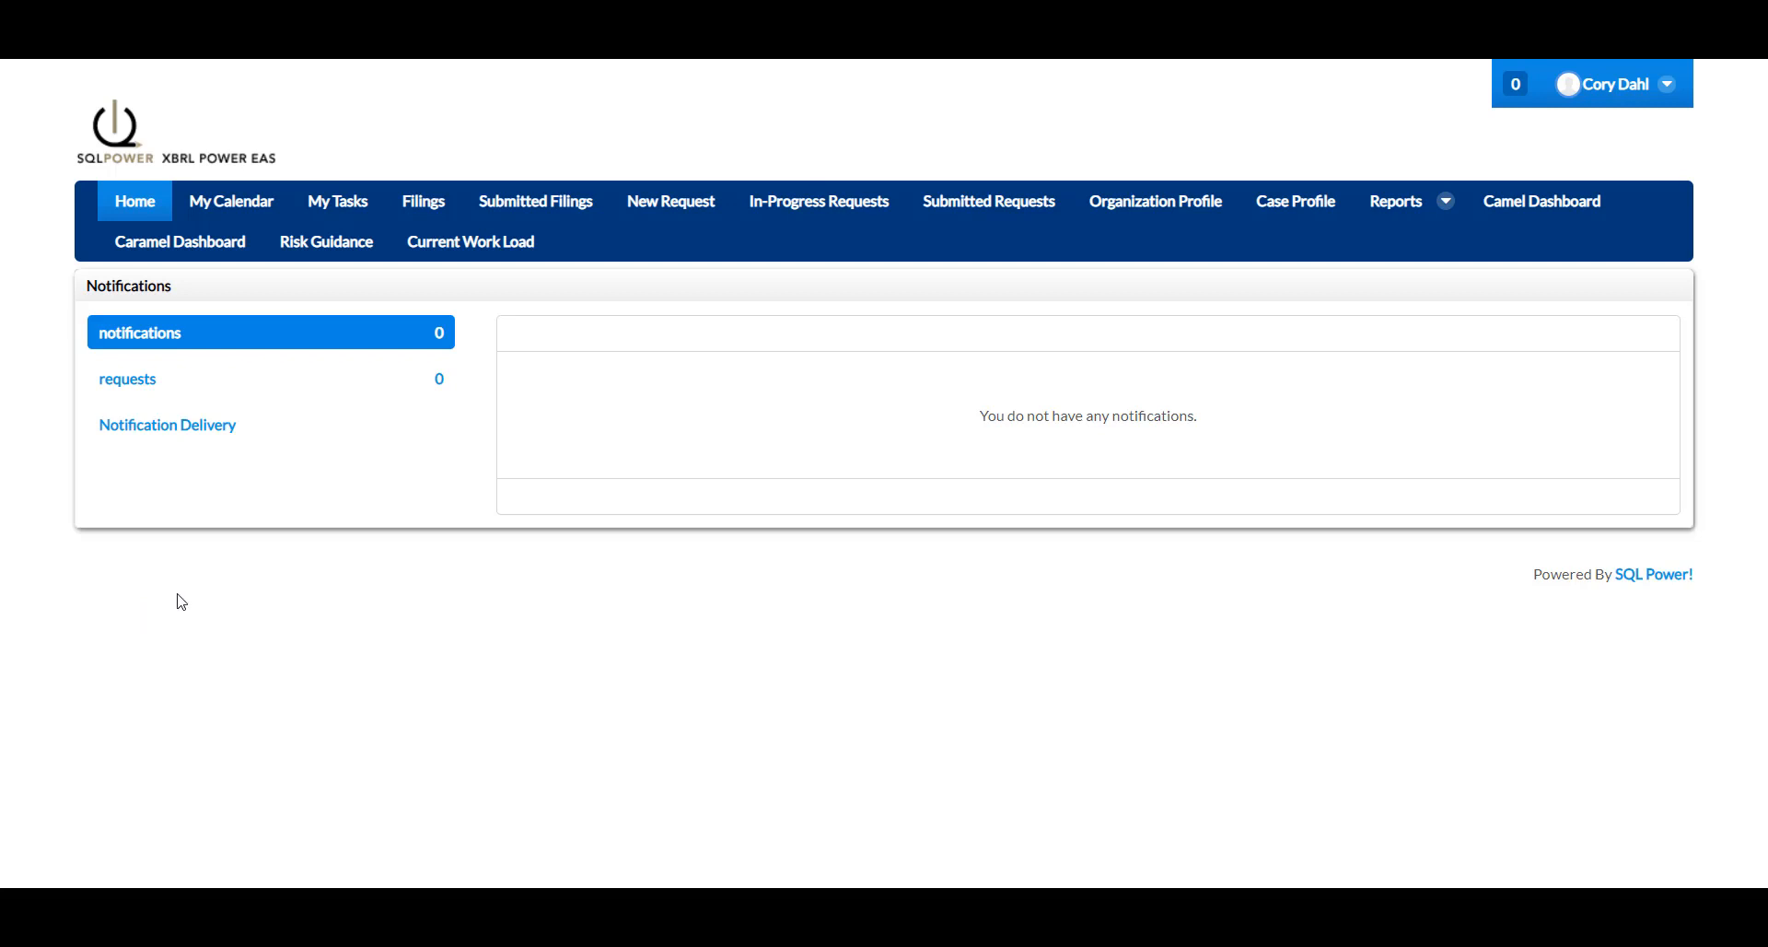
click(321, 252)
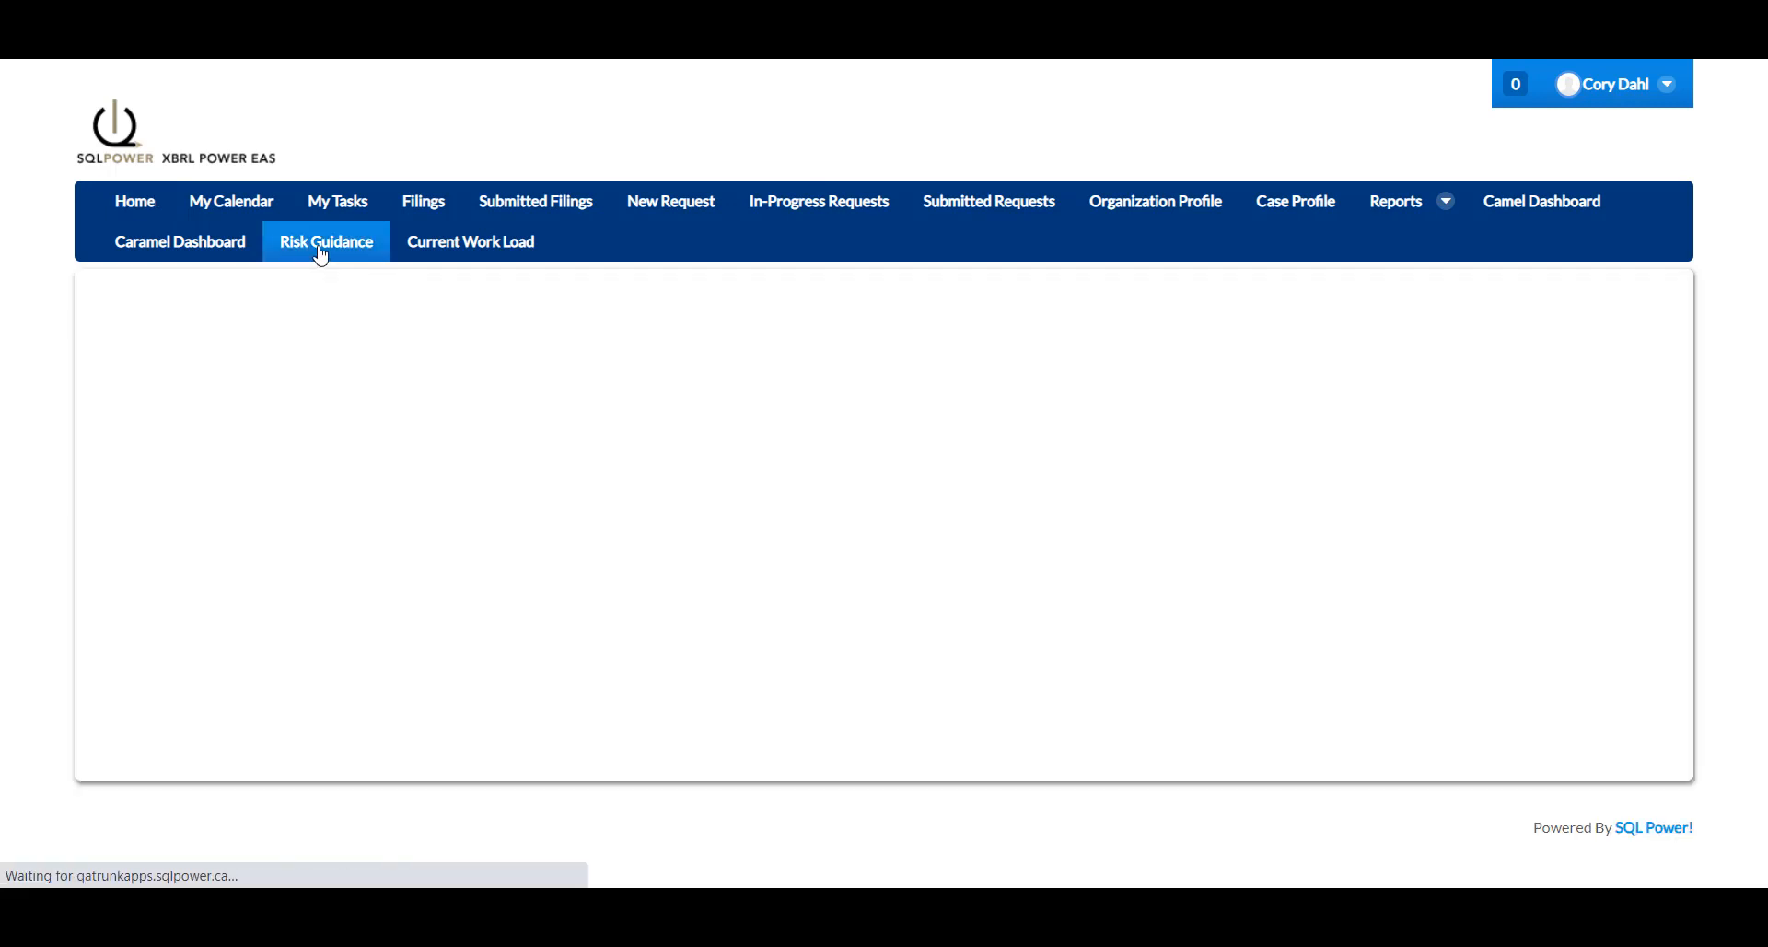
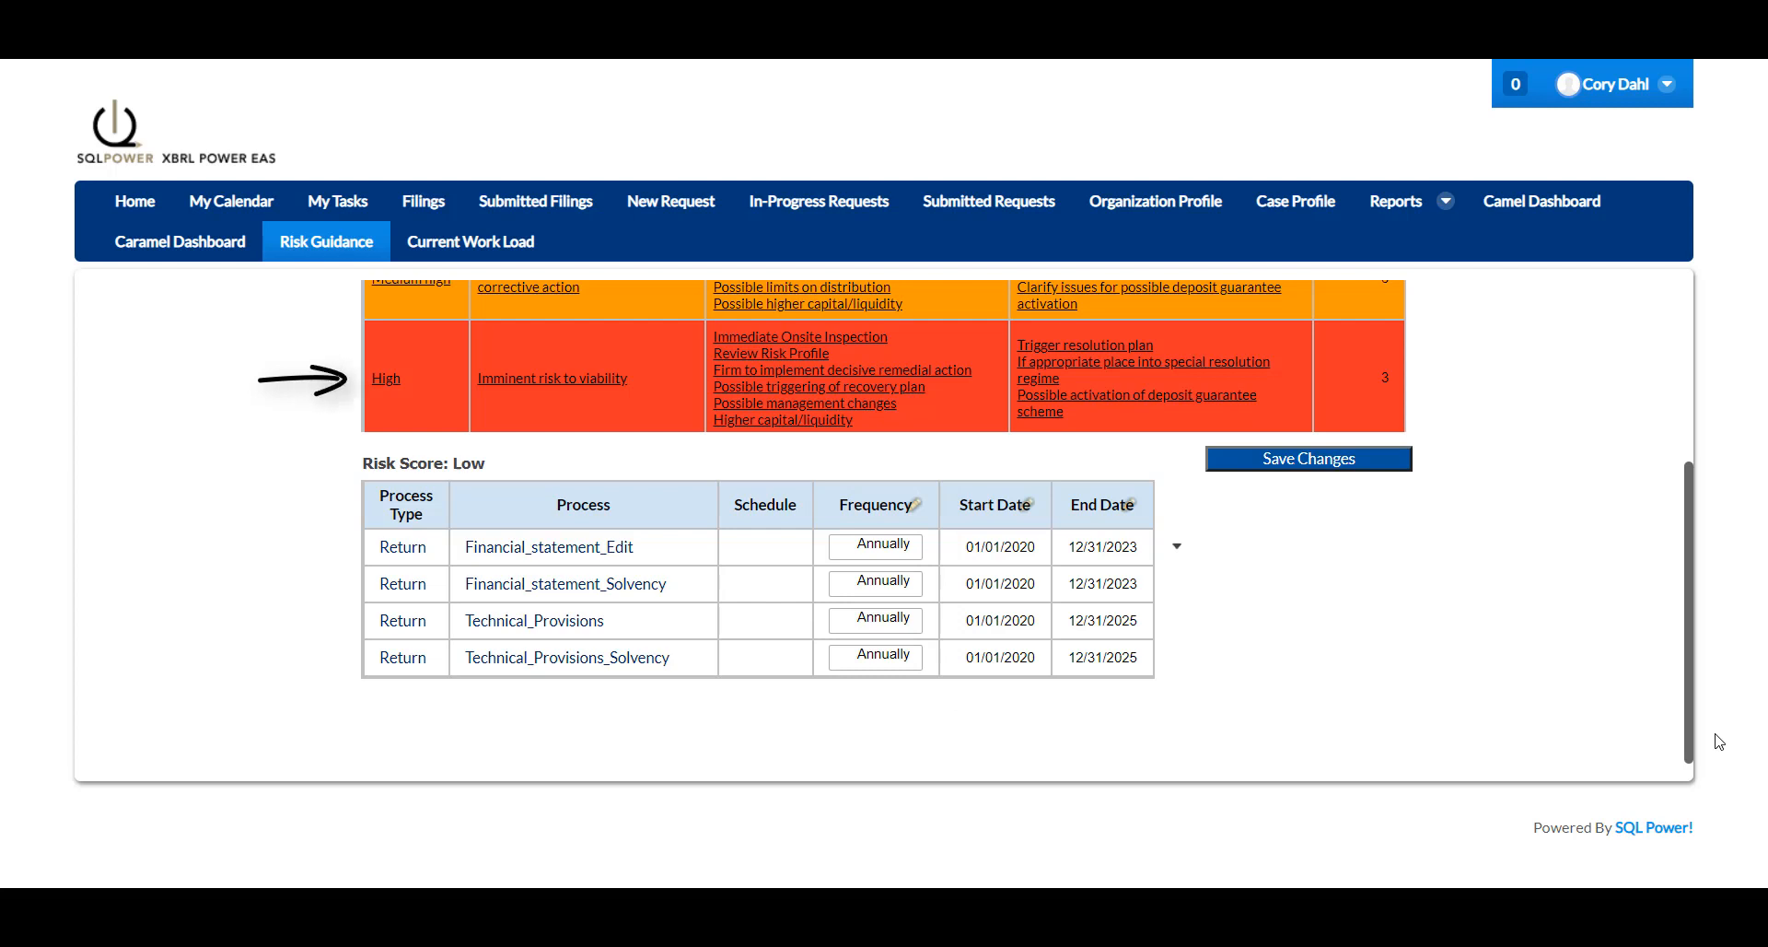
Set the risk score to High and the Financial_statement_Edit frequency to Monthly.
click(385, 382)
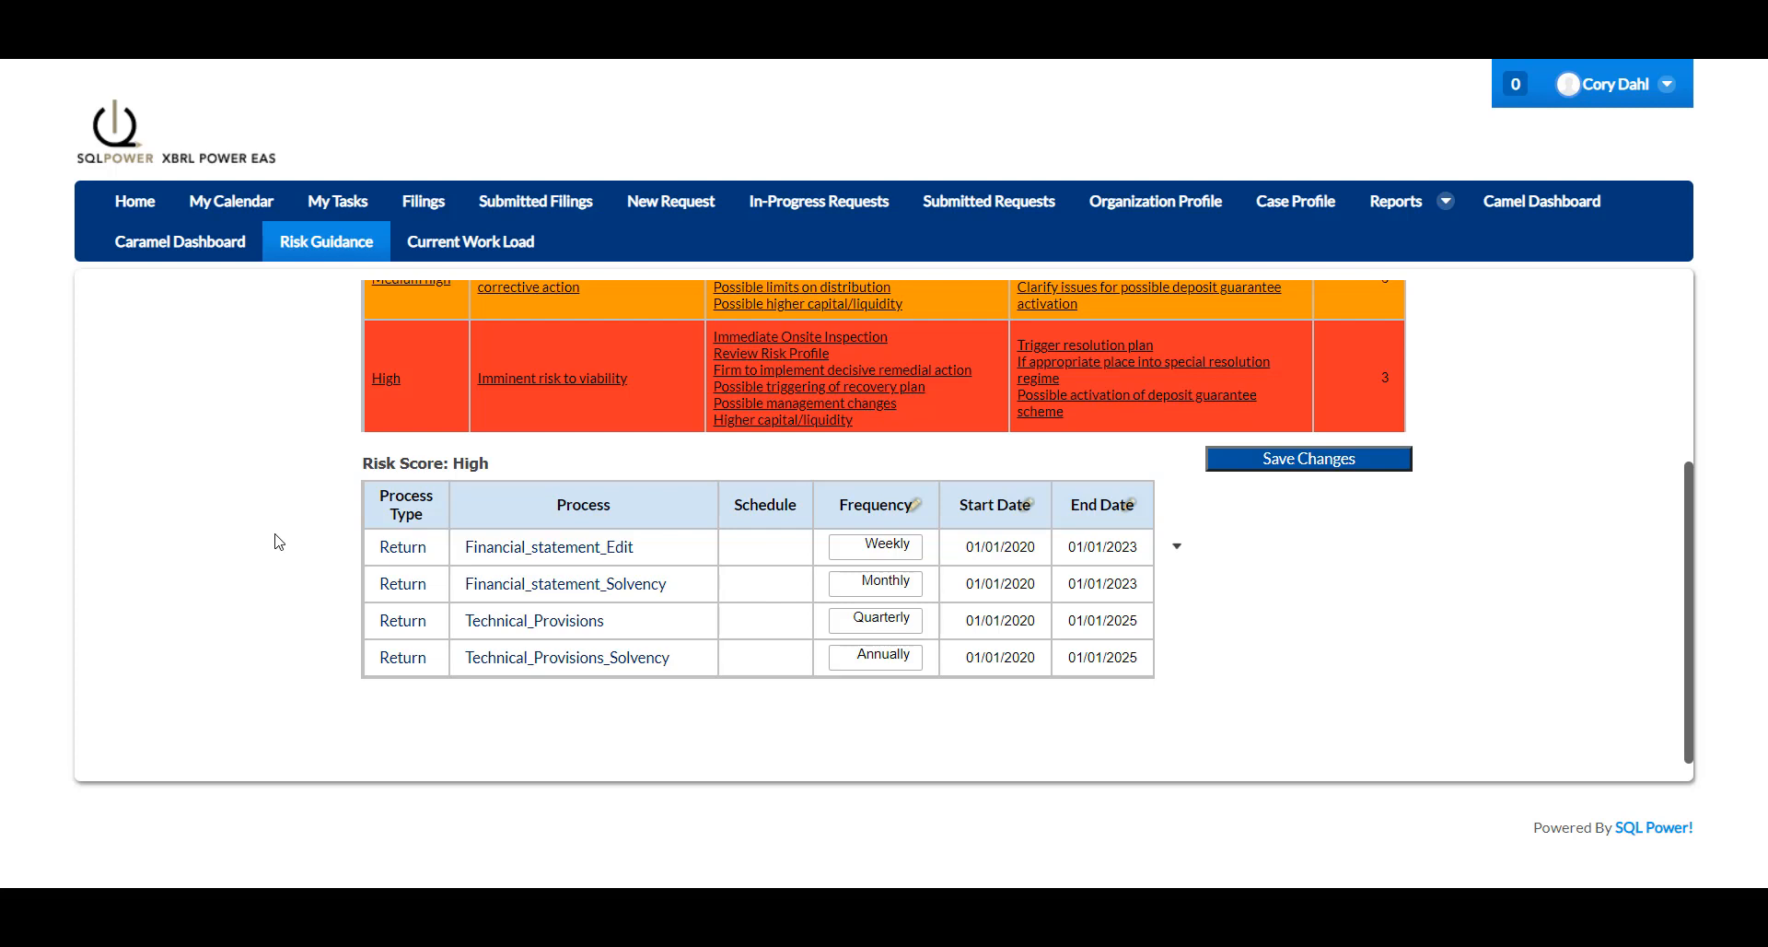
click(889, 551)
click(880, 623)
Save and confirm the risk guidance changes, then go to the Organization Profile search.
click(1310, 464)
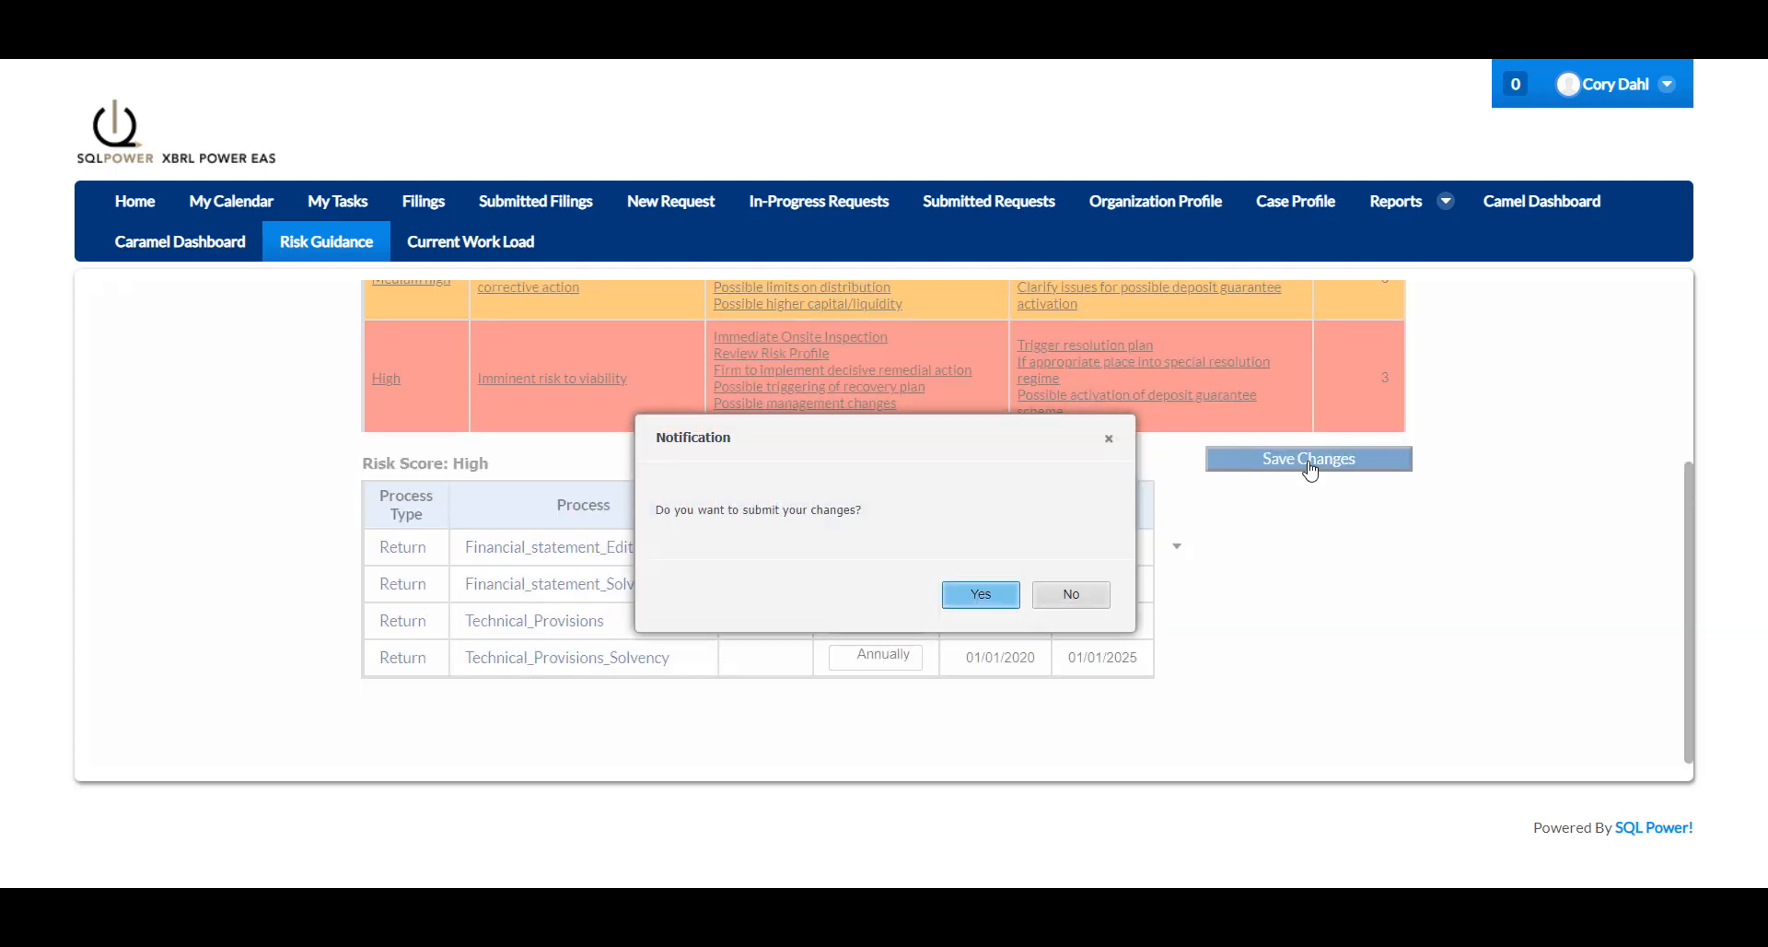
click(981, 594)
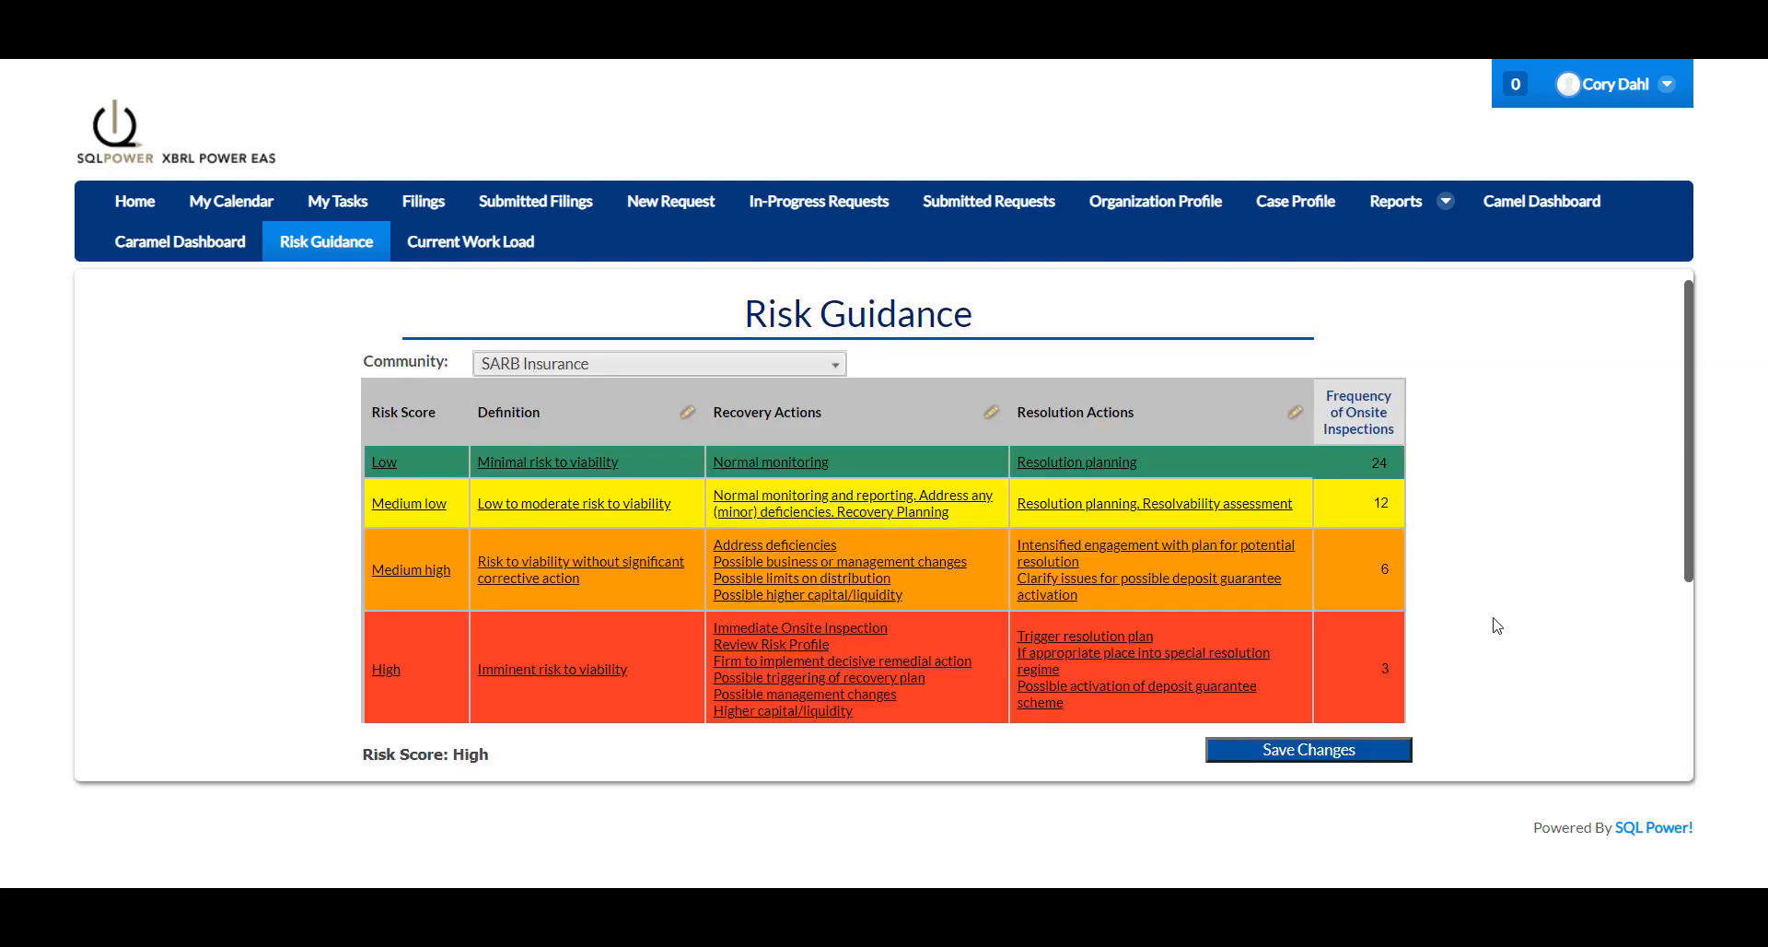
drag(1687, 513, 1682, 658)
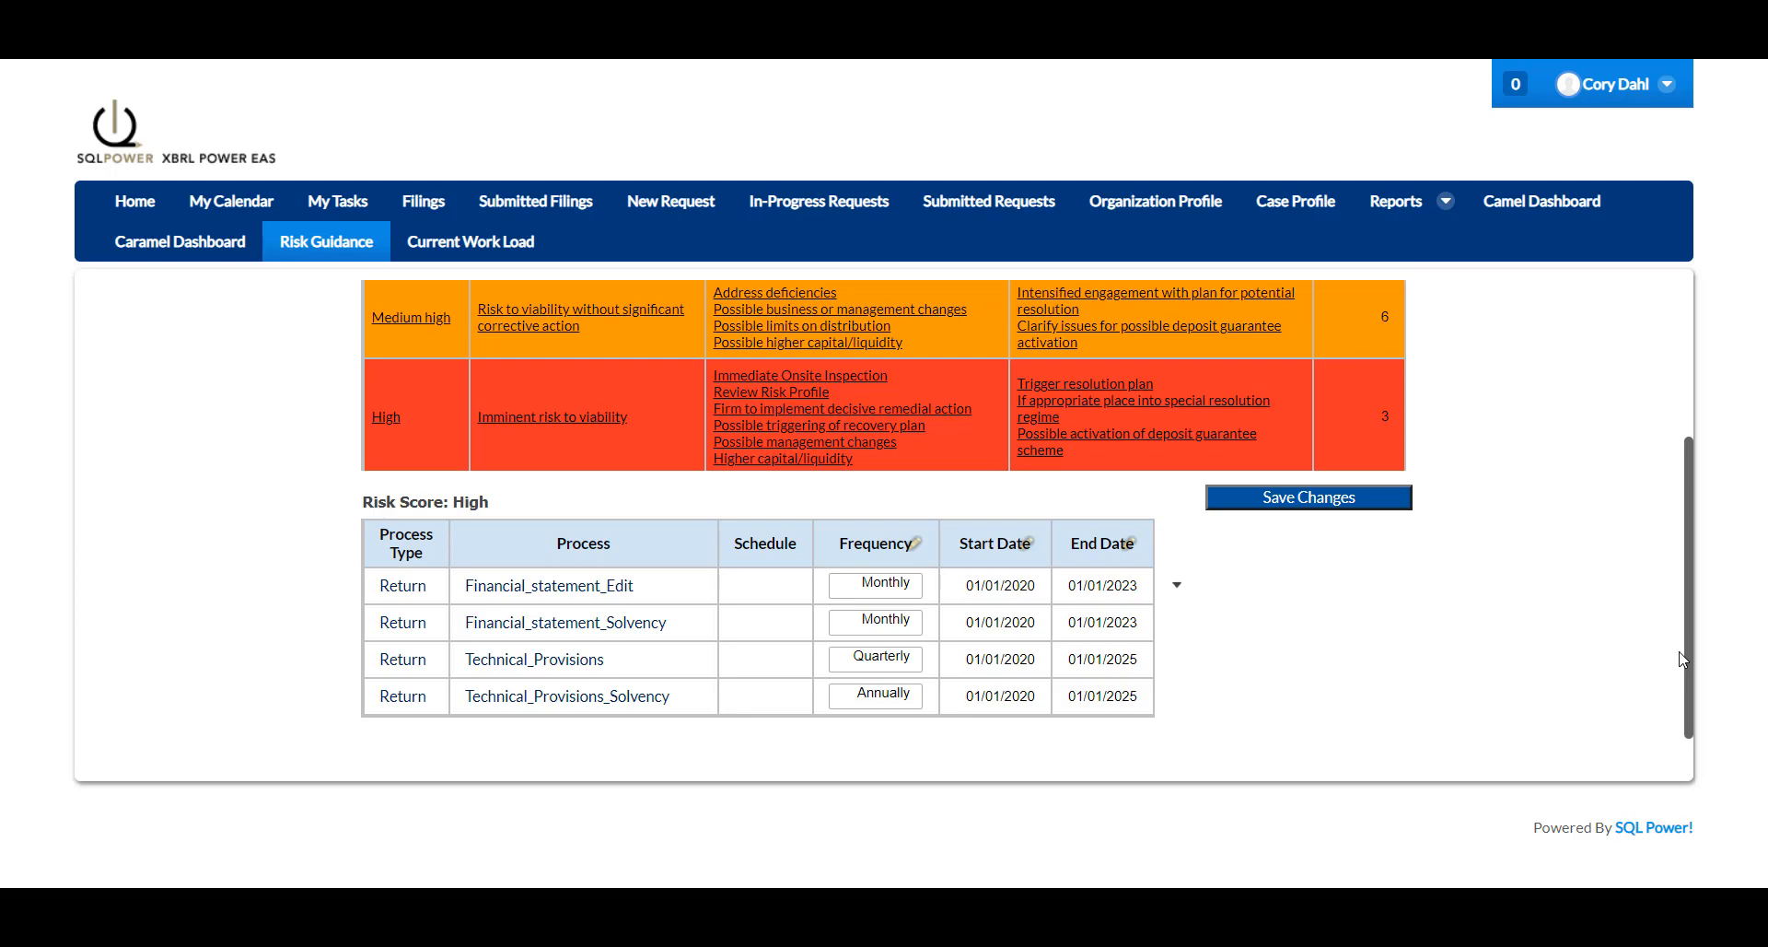
click(1151, 202)
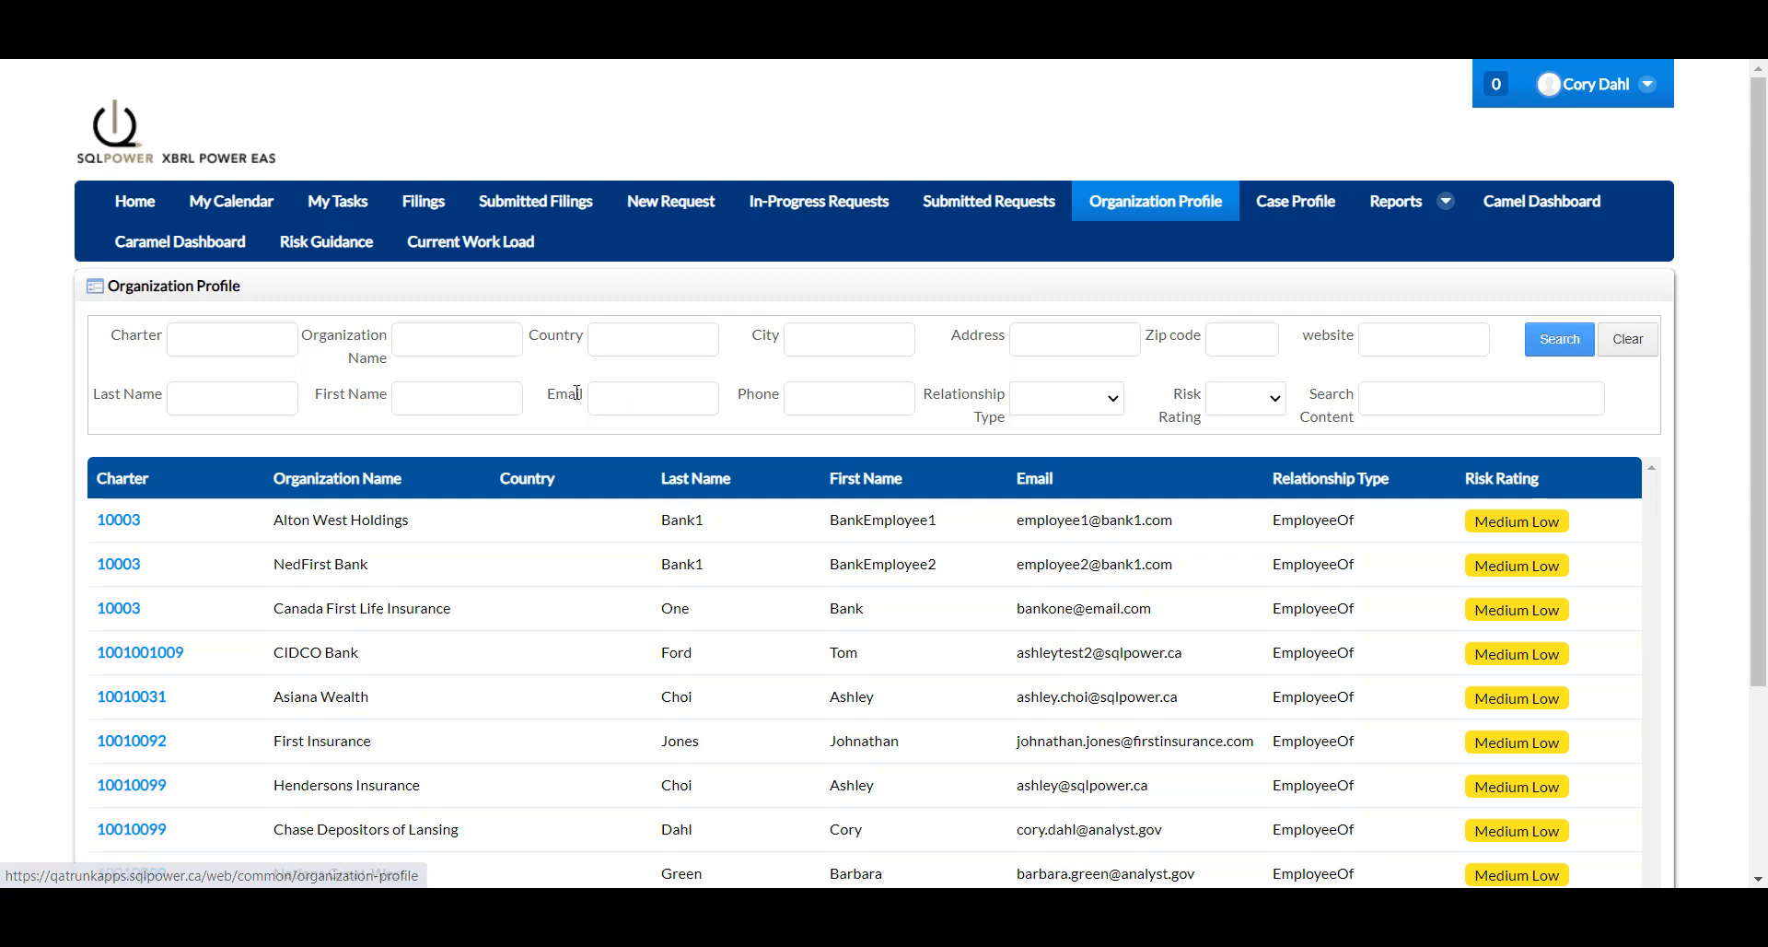
click(472, 337)
click(448, 385)
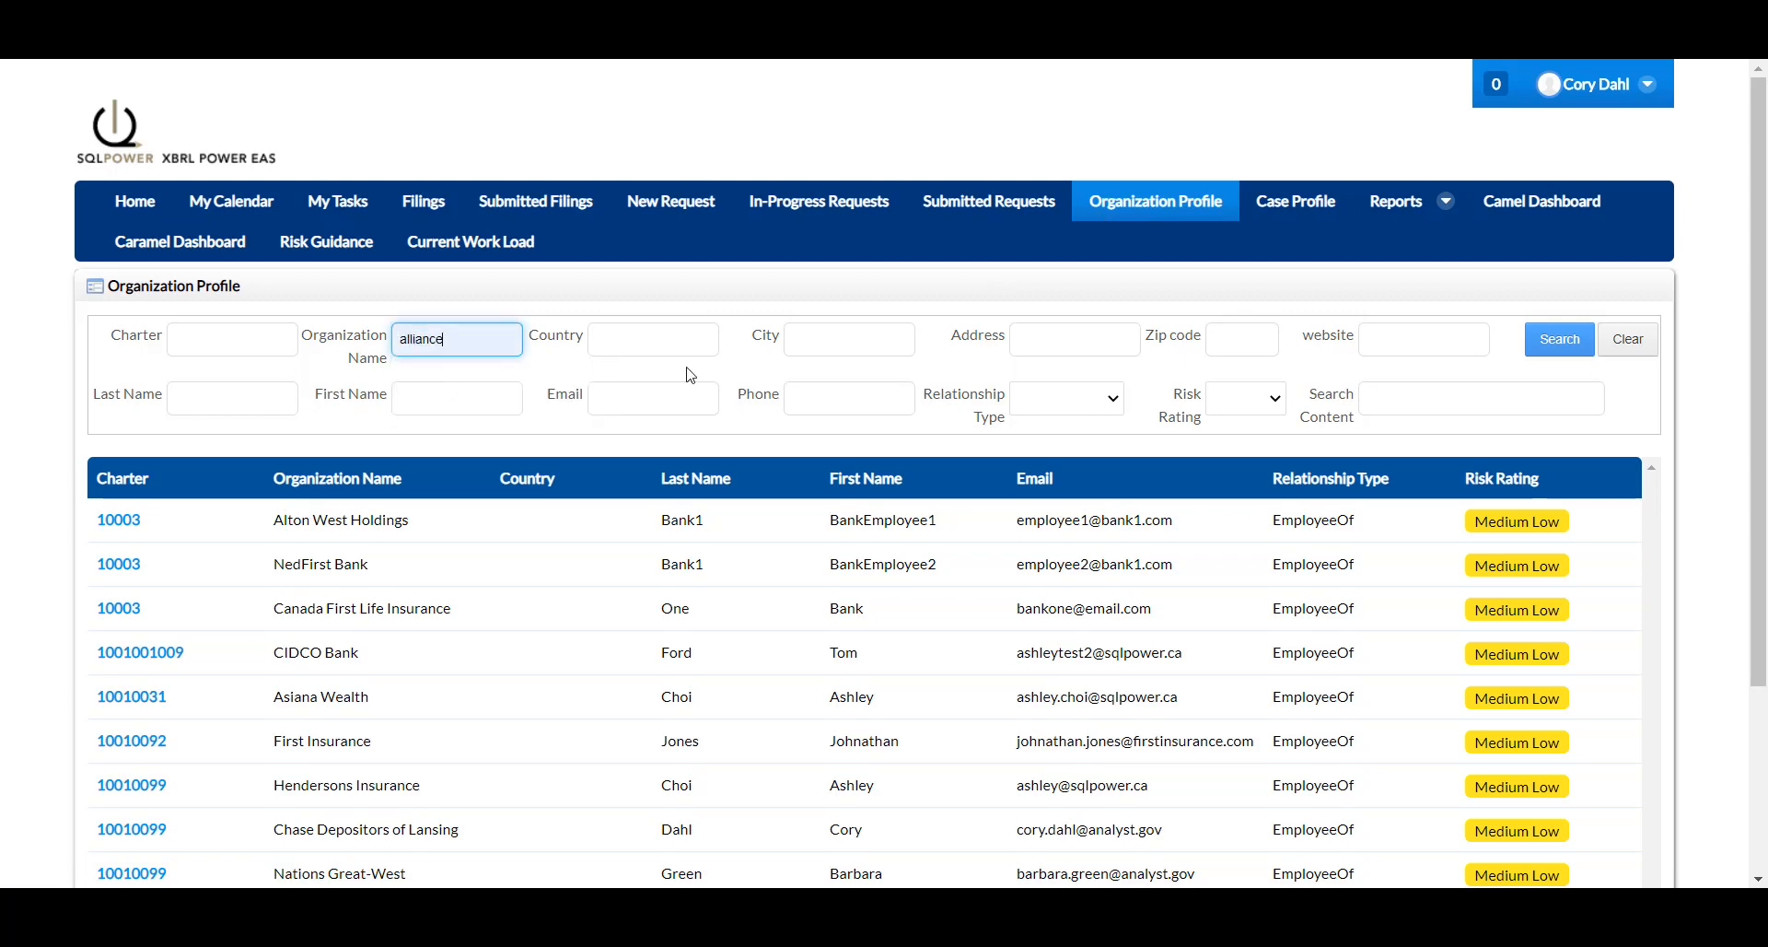
click(1562, 342)
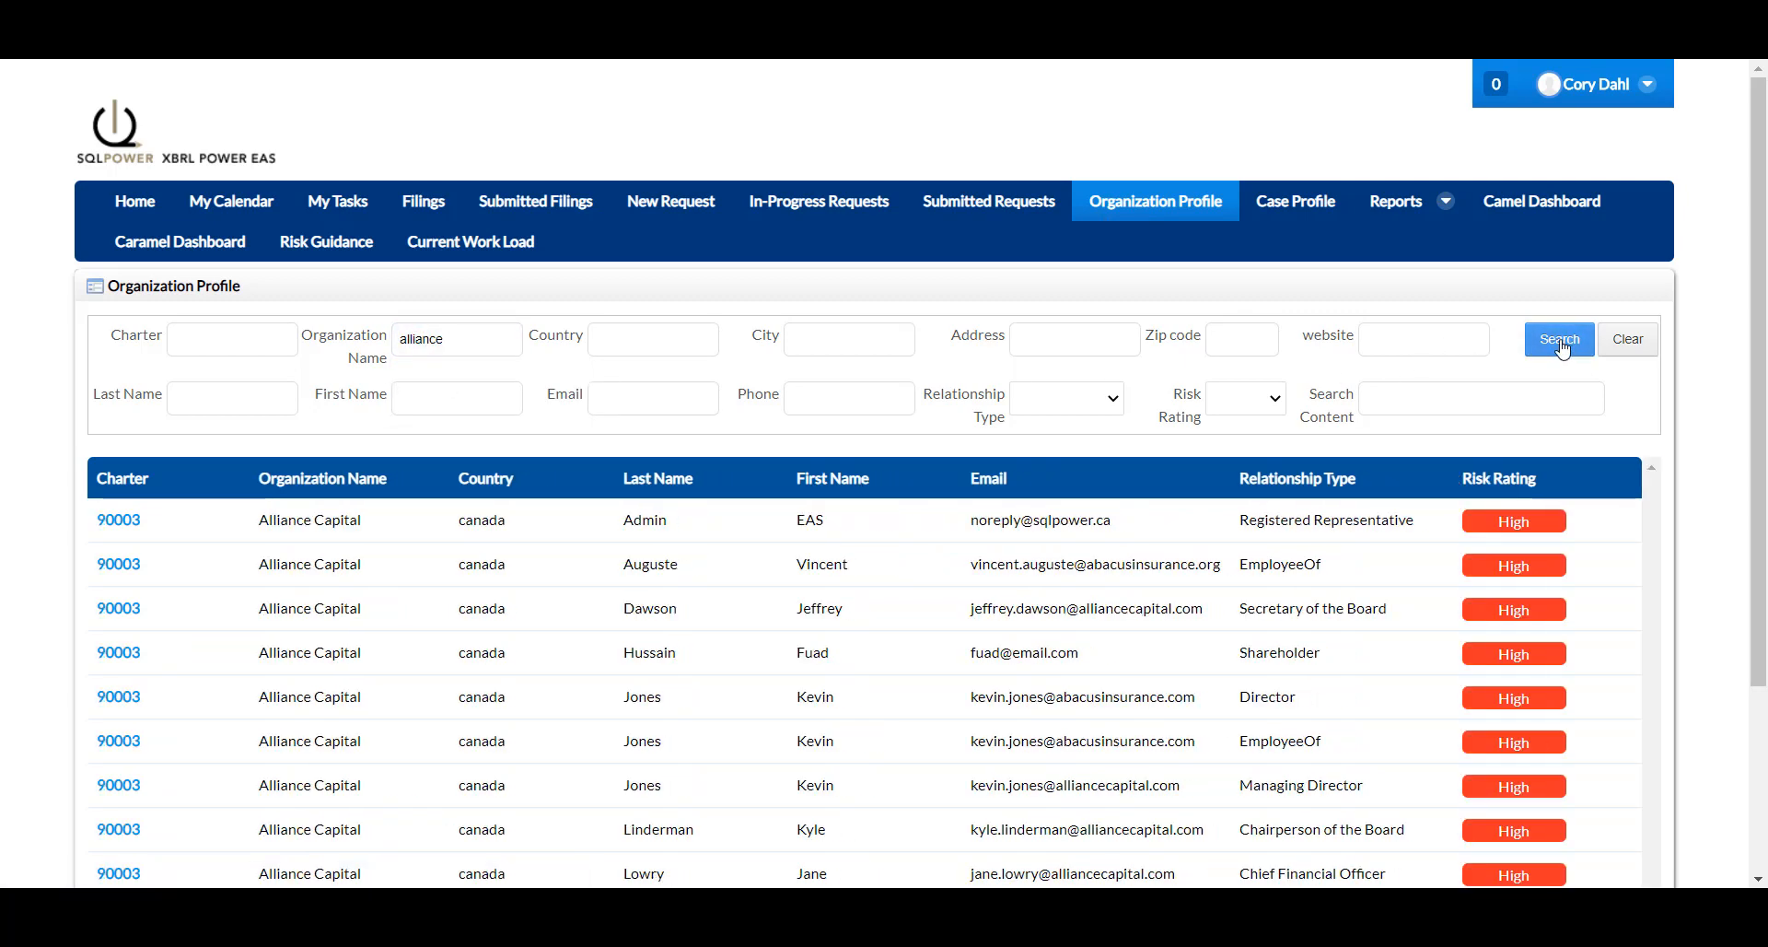
click(118, 521)
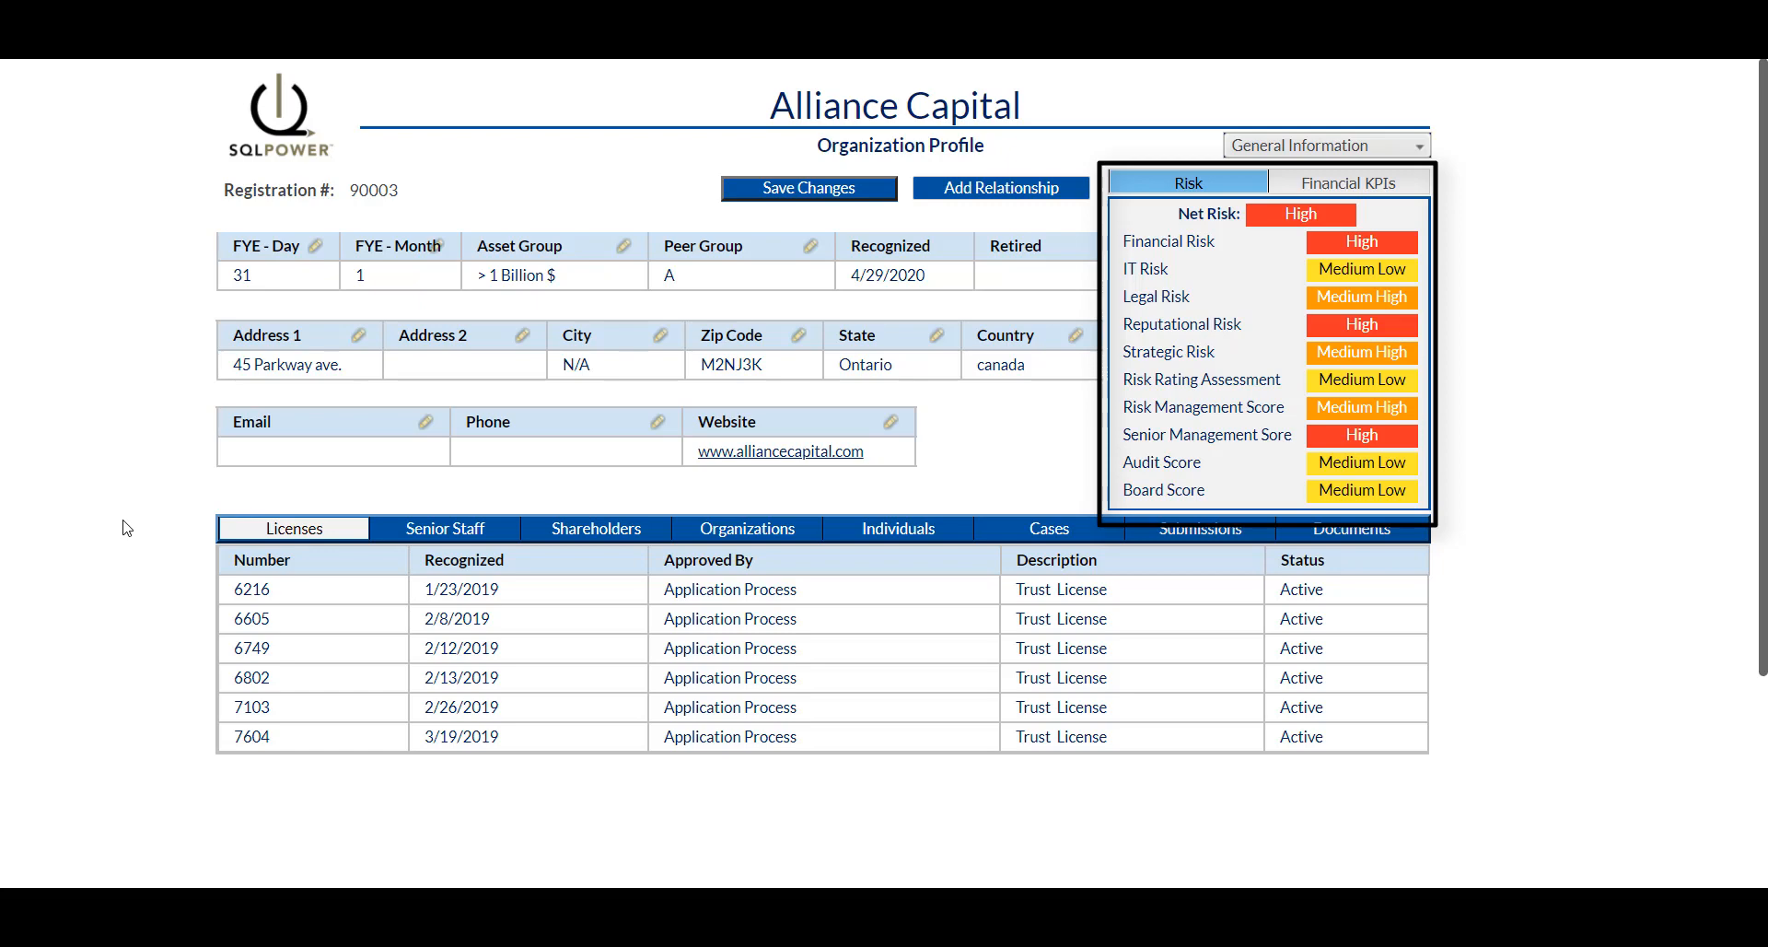
Show Alliance Capital's financial KPIs, then open its full risk profile as a CAMEL Dashboard.
click(1358, 184)
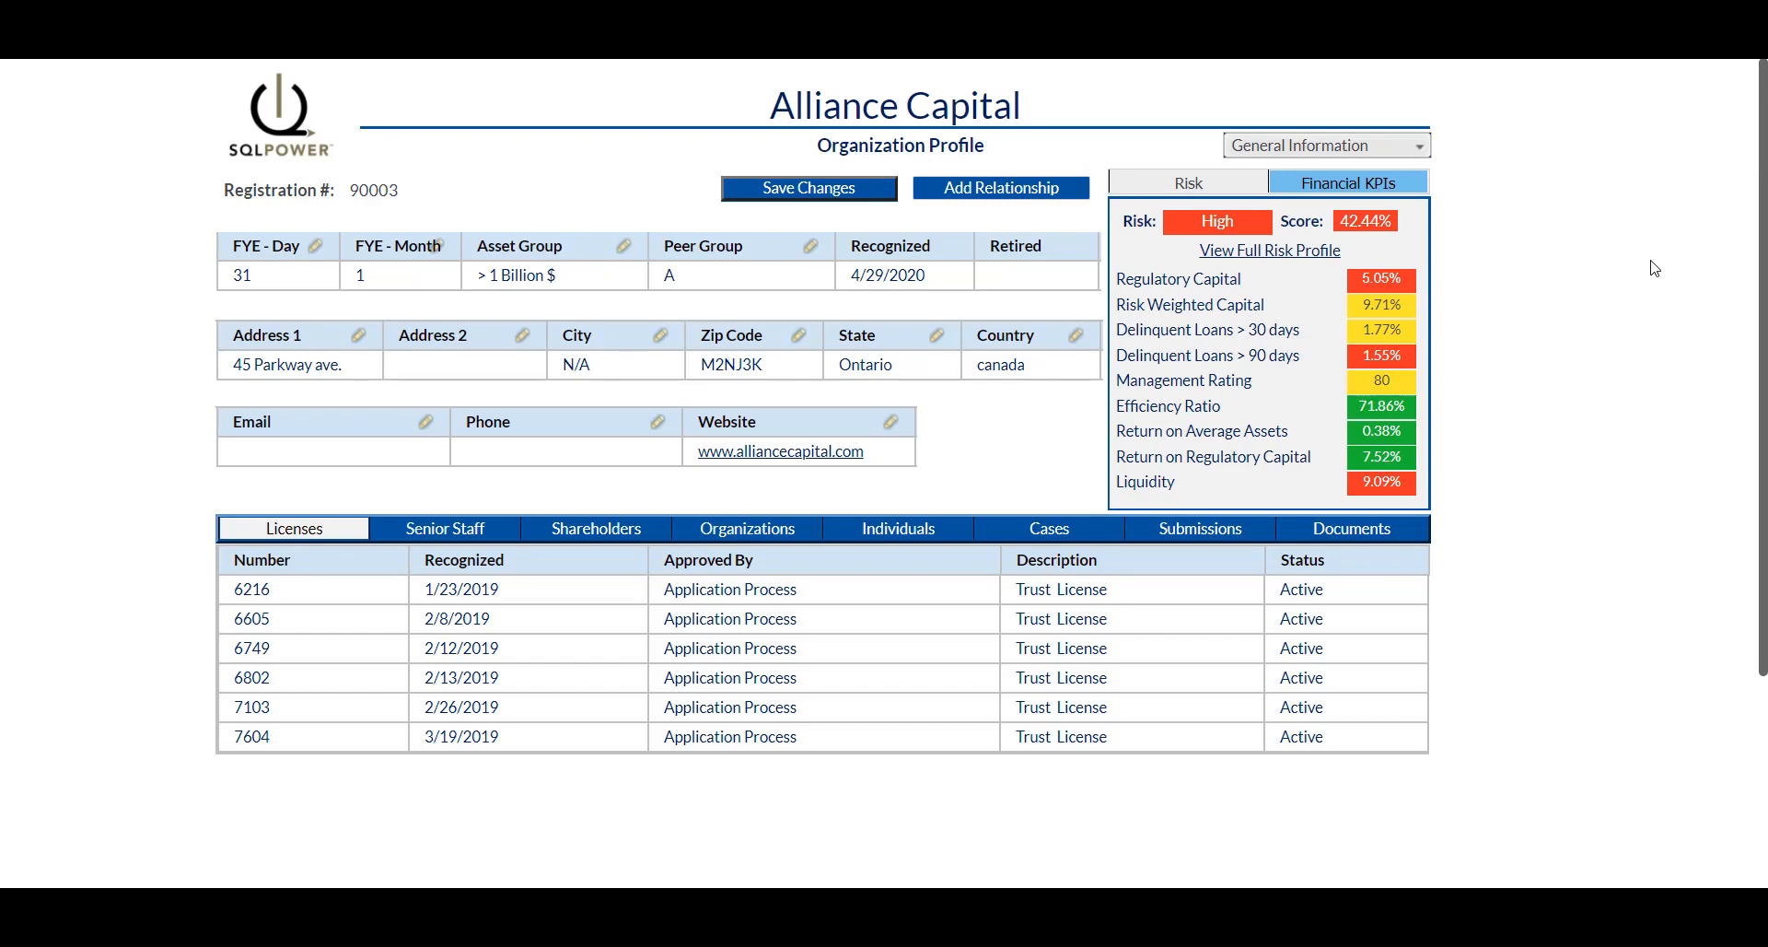
click(1259, 251)
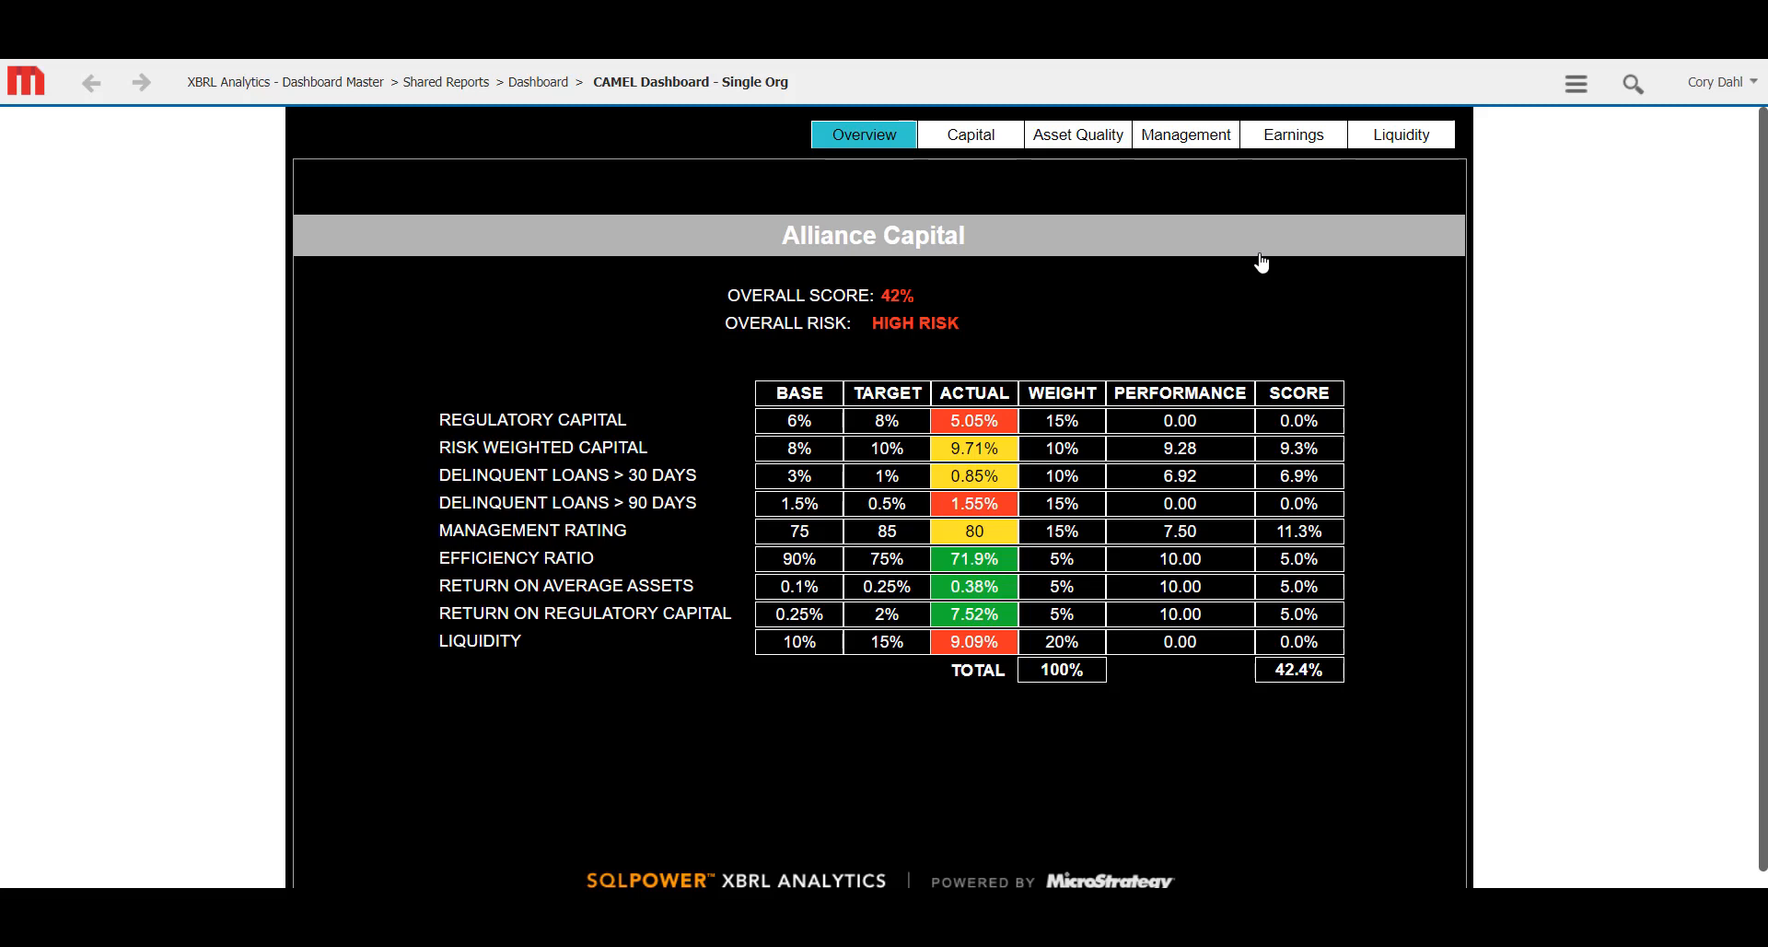
Review the Capital, Asset Quality, Management, Earnings and Liquidity charts on the dashboard.
click(978, 140)
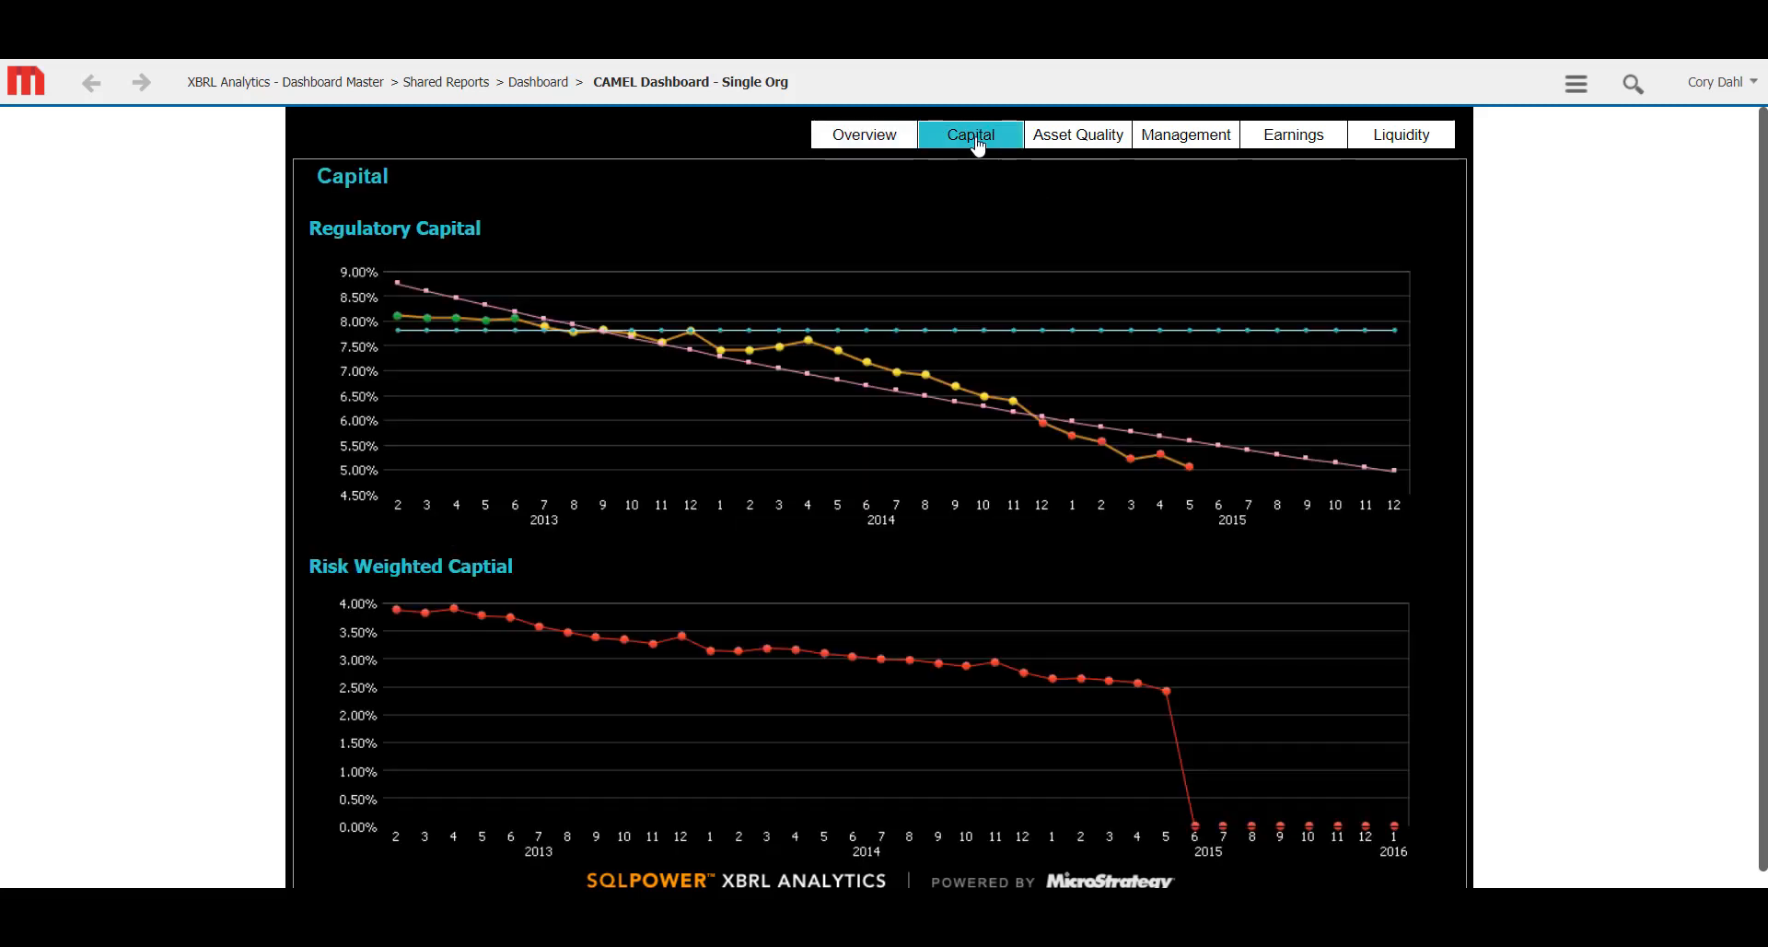
click(1103, 146)
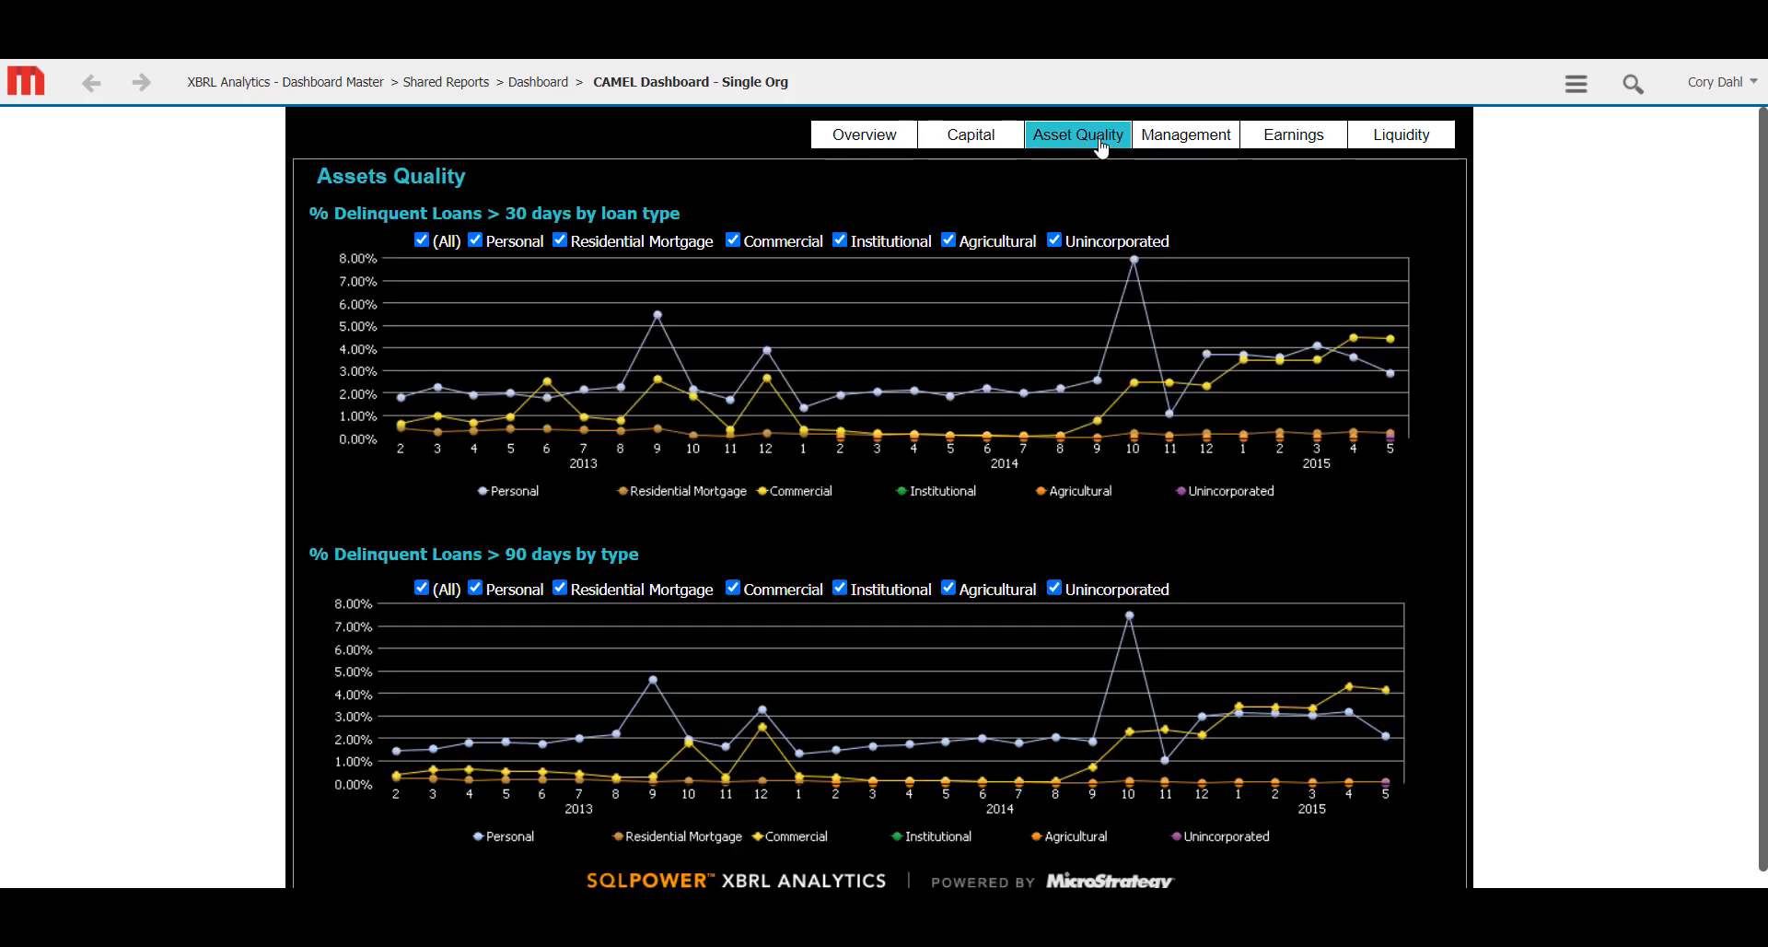
click(1176, 144)
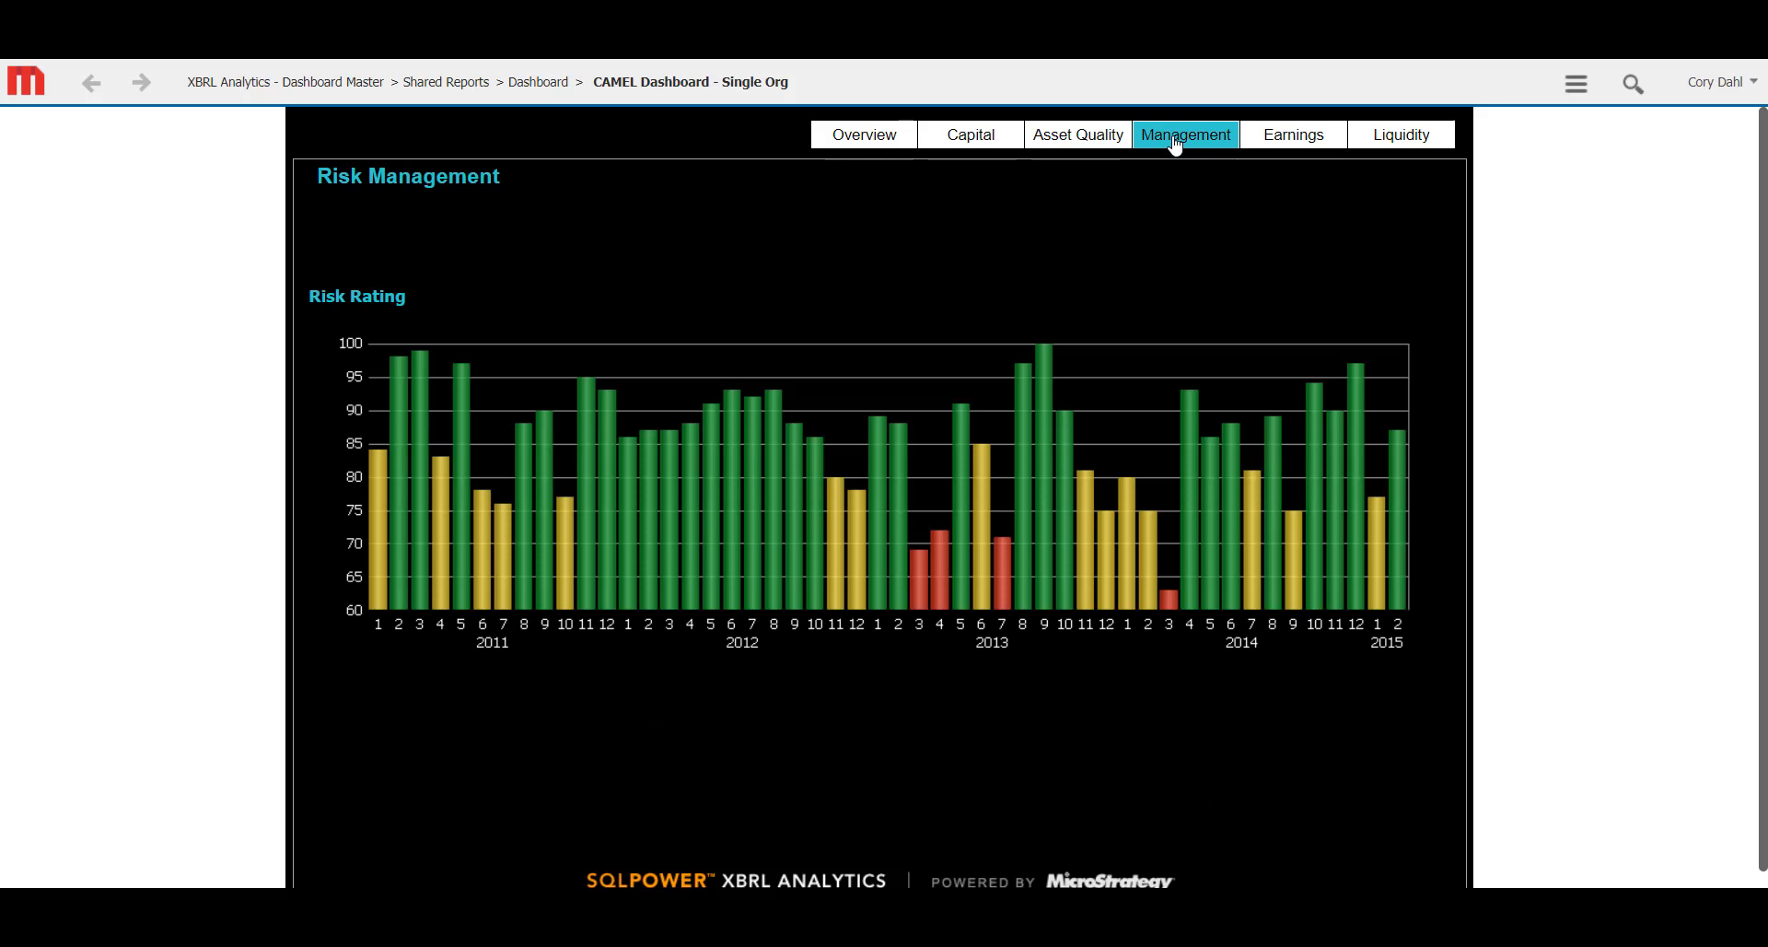
click(1295, 145)
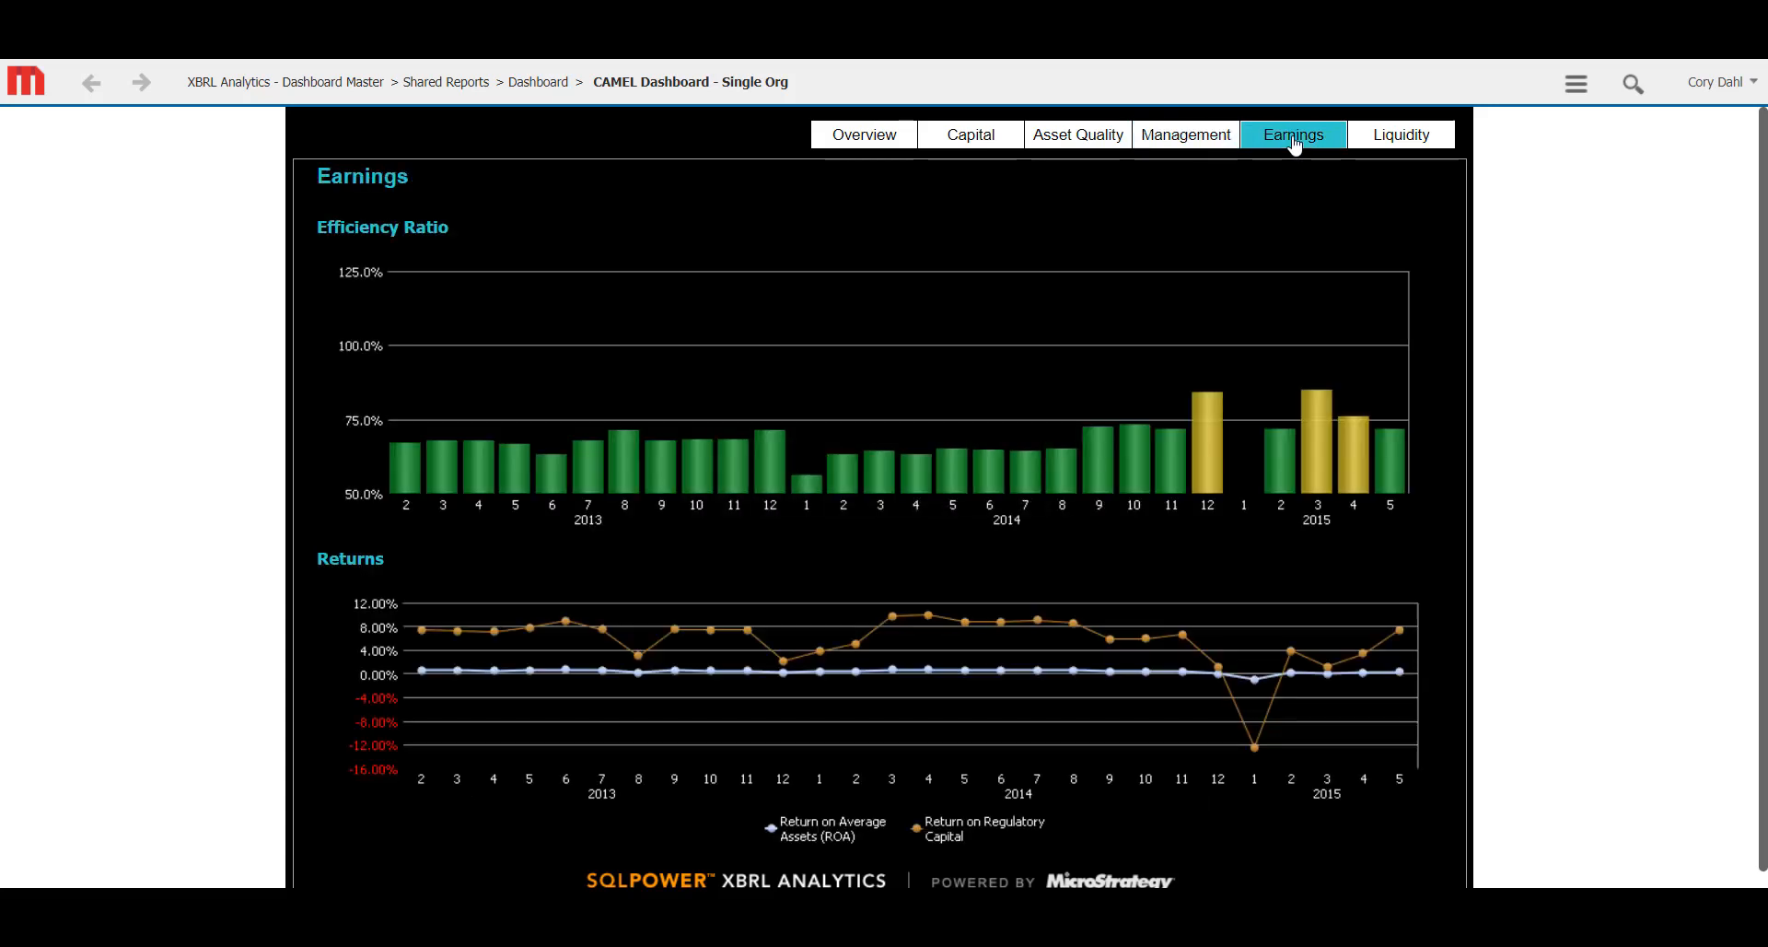
click(1418, 148)
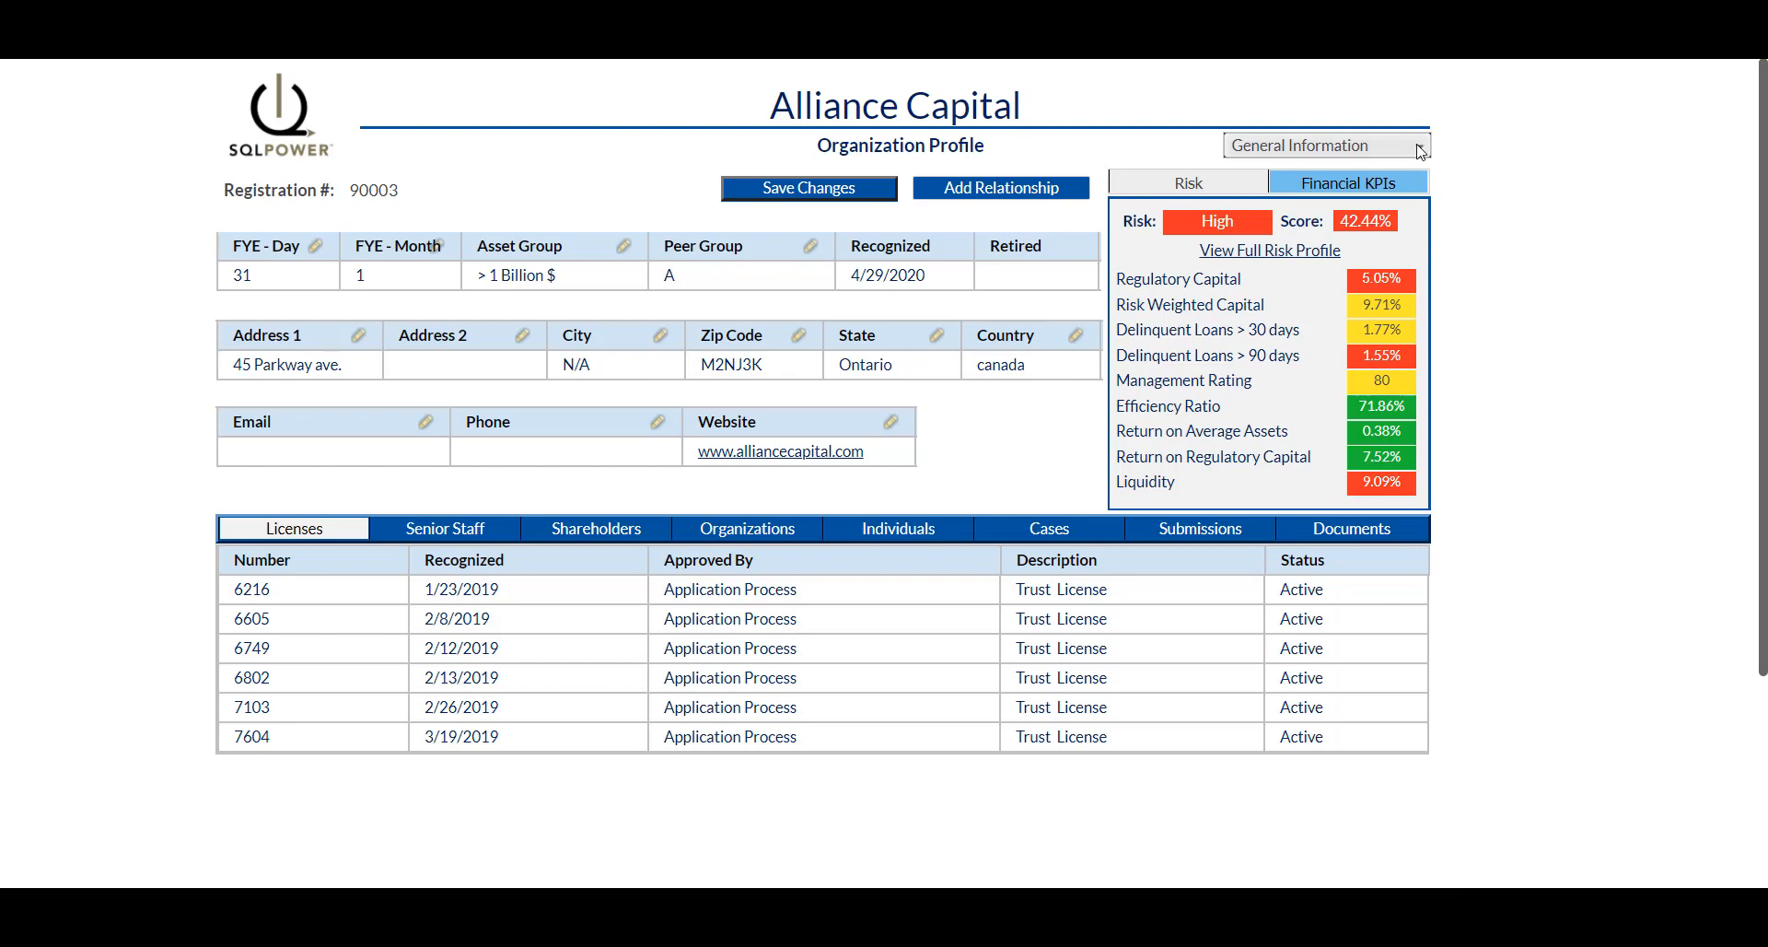
In the Risk Profile section, set IT Risk to Medium high and save the change.
click(1421, 151)
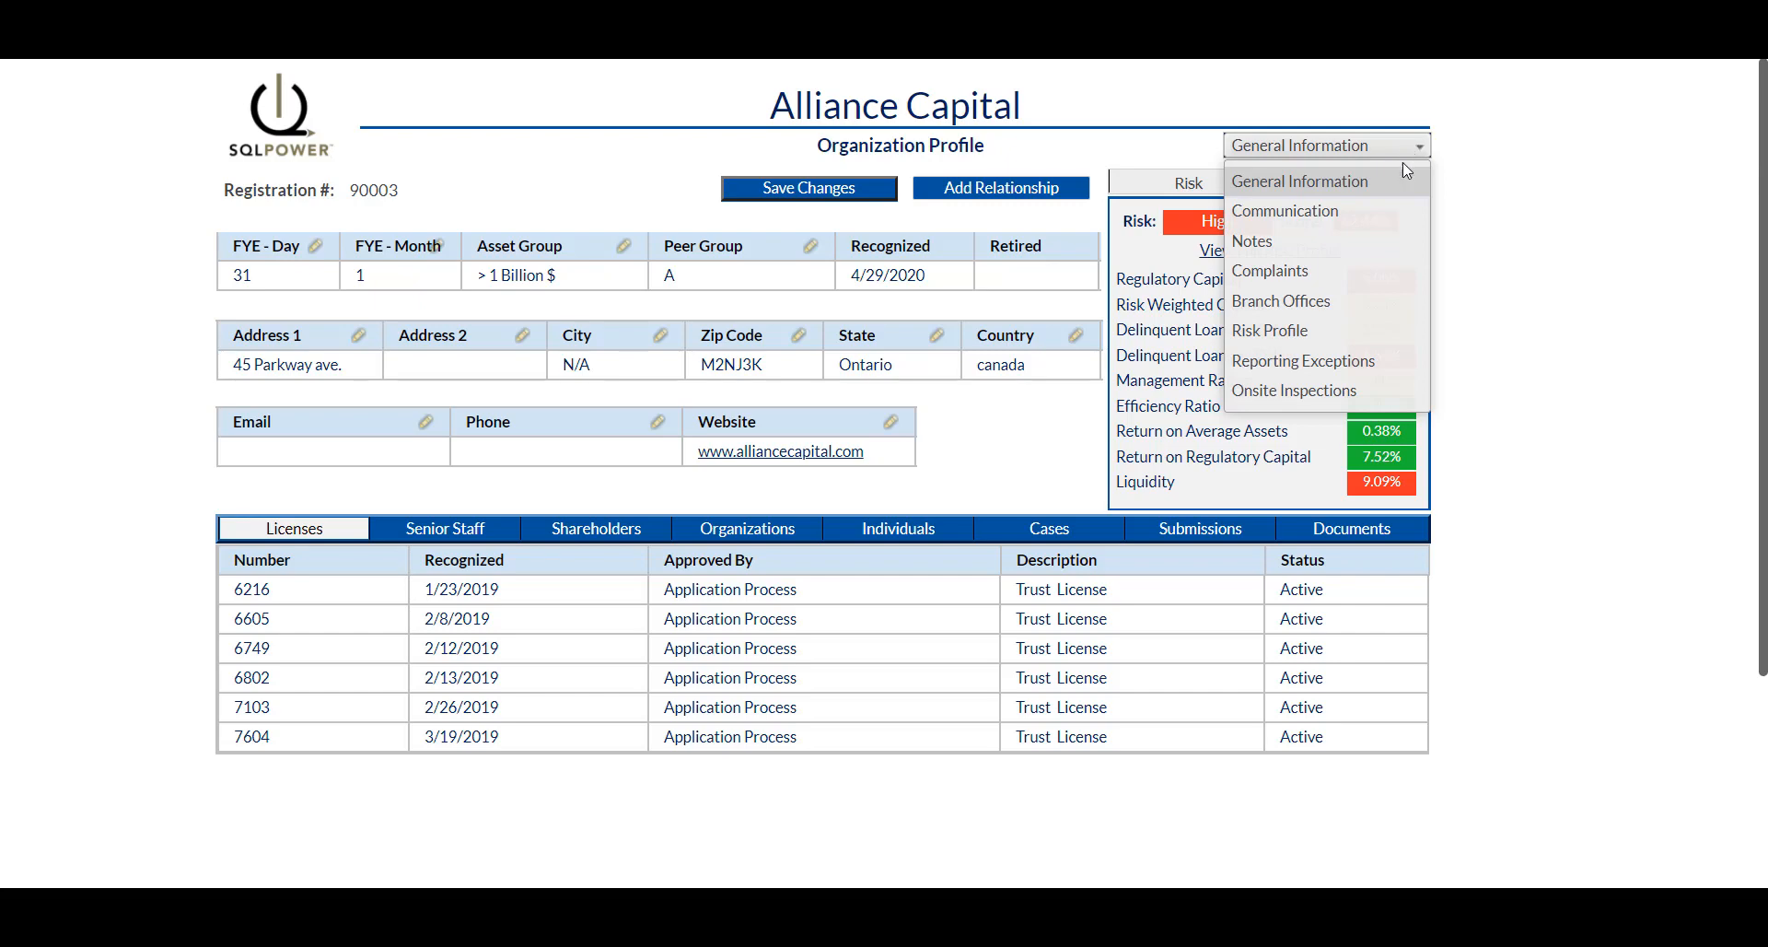
click(1294, 332)
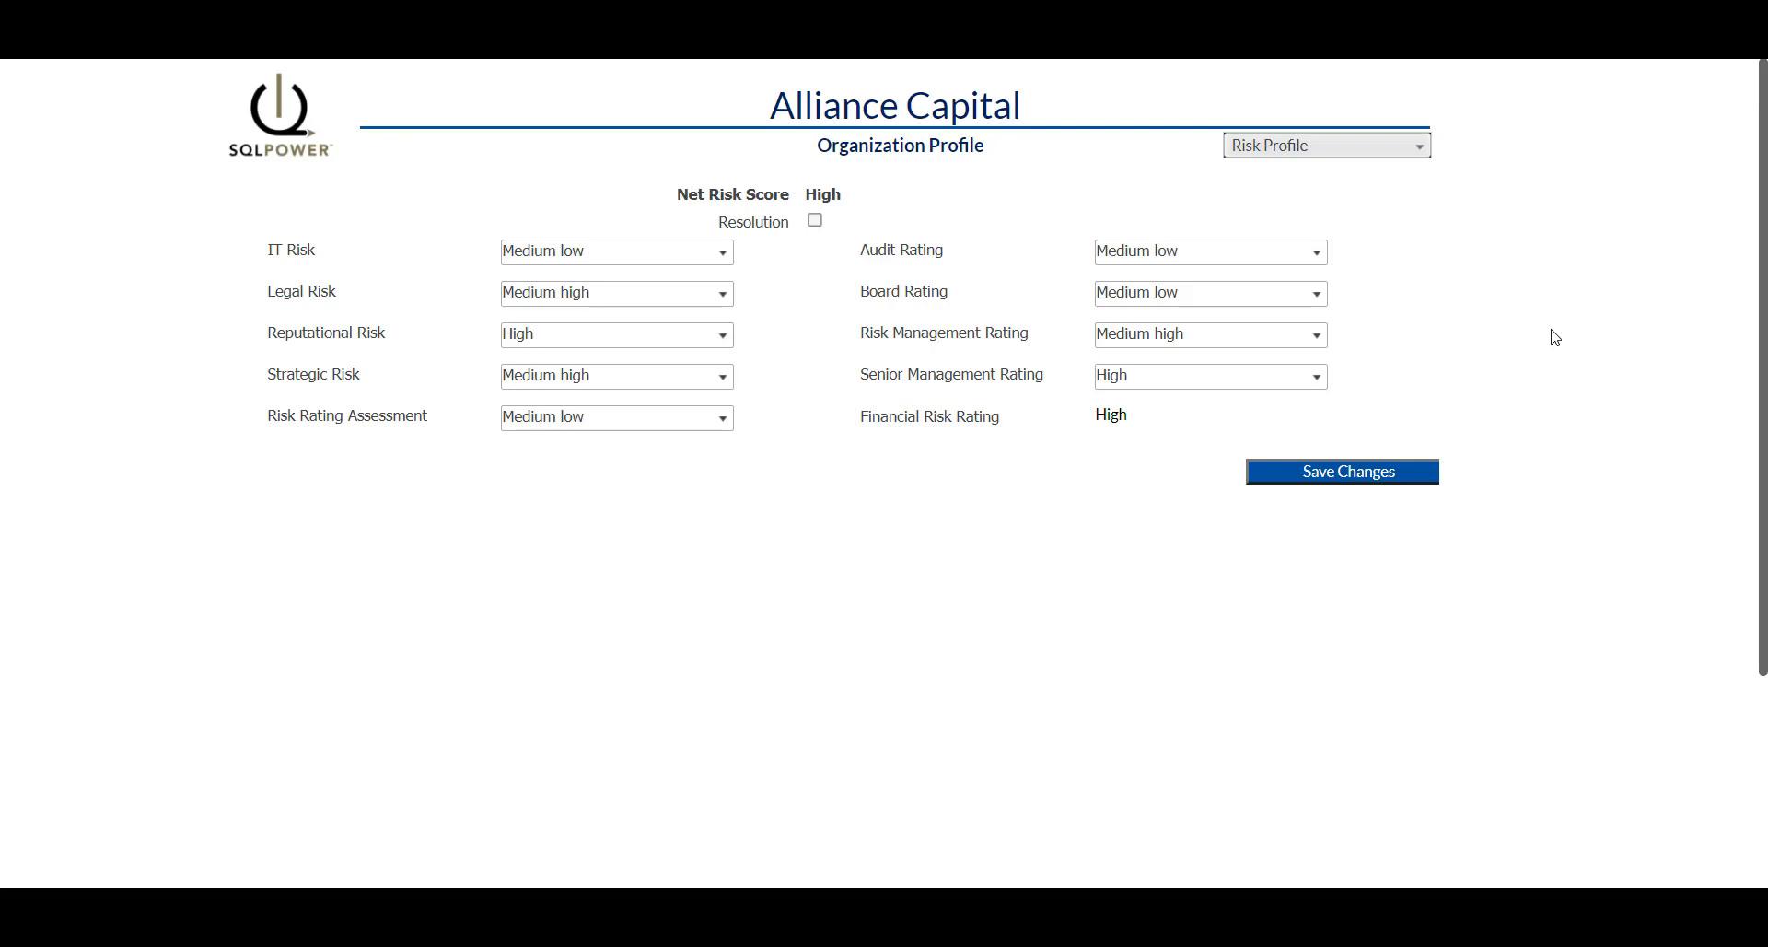
click(722, 256)
click(687, 356)
click(1356, 480)
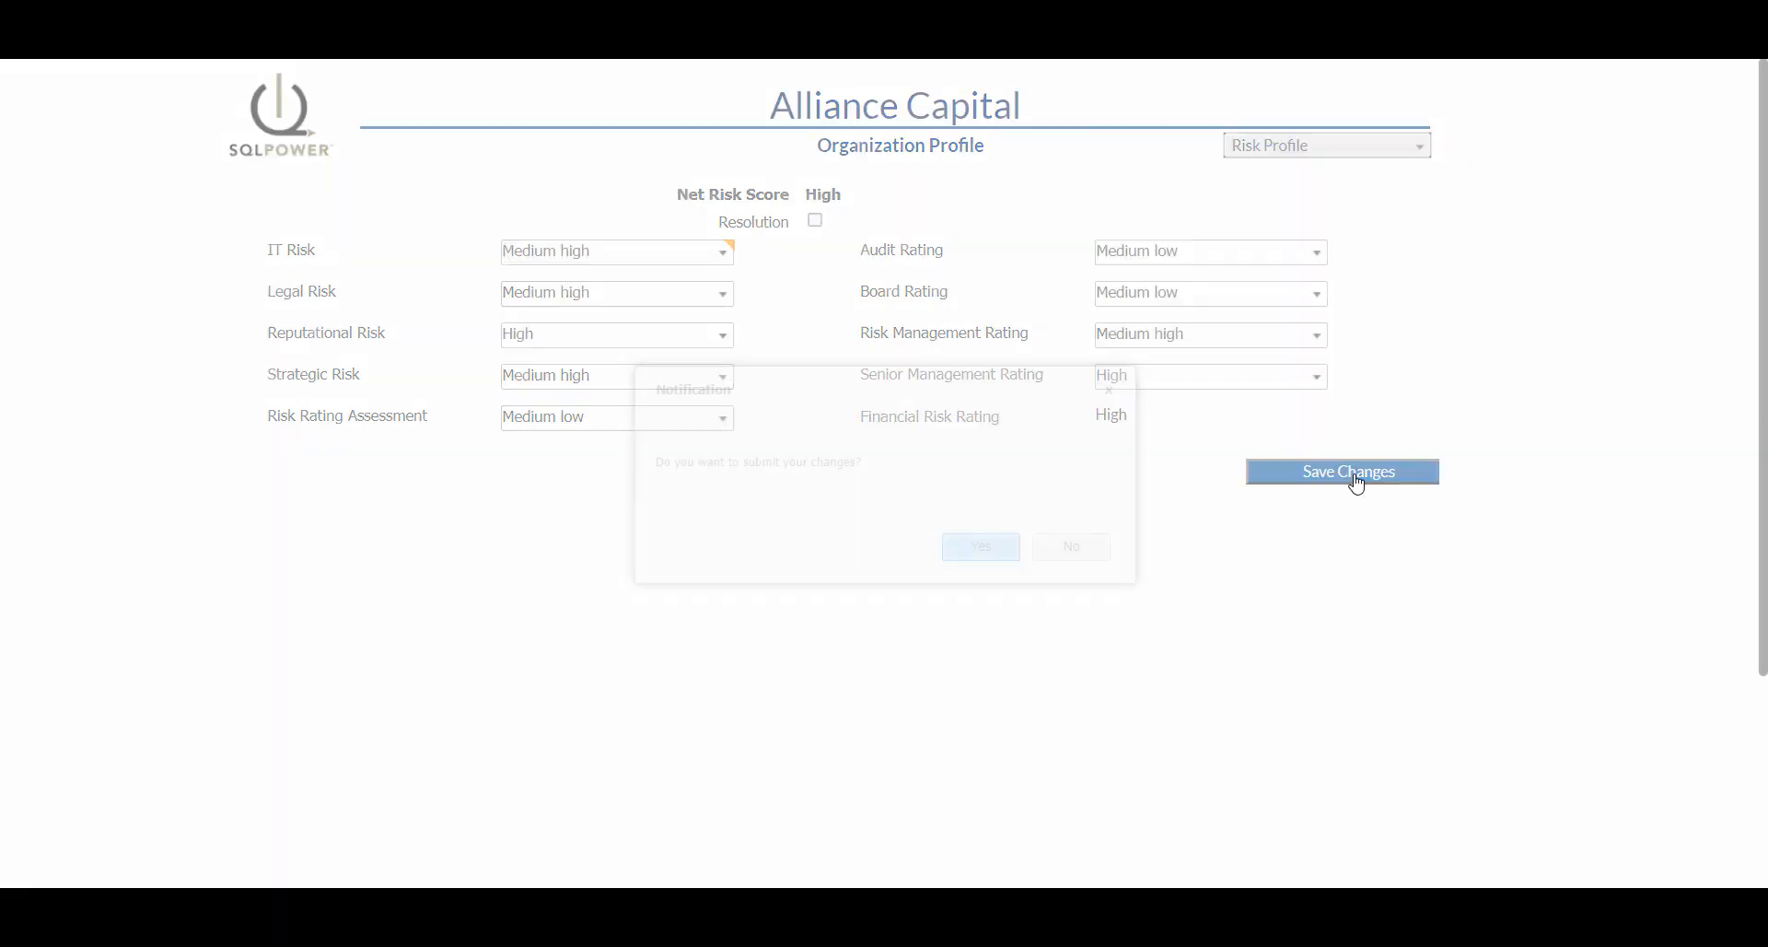
click(980, 551)
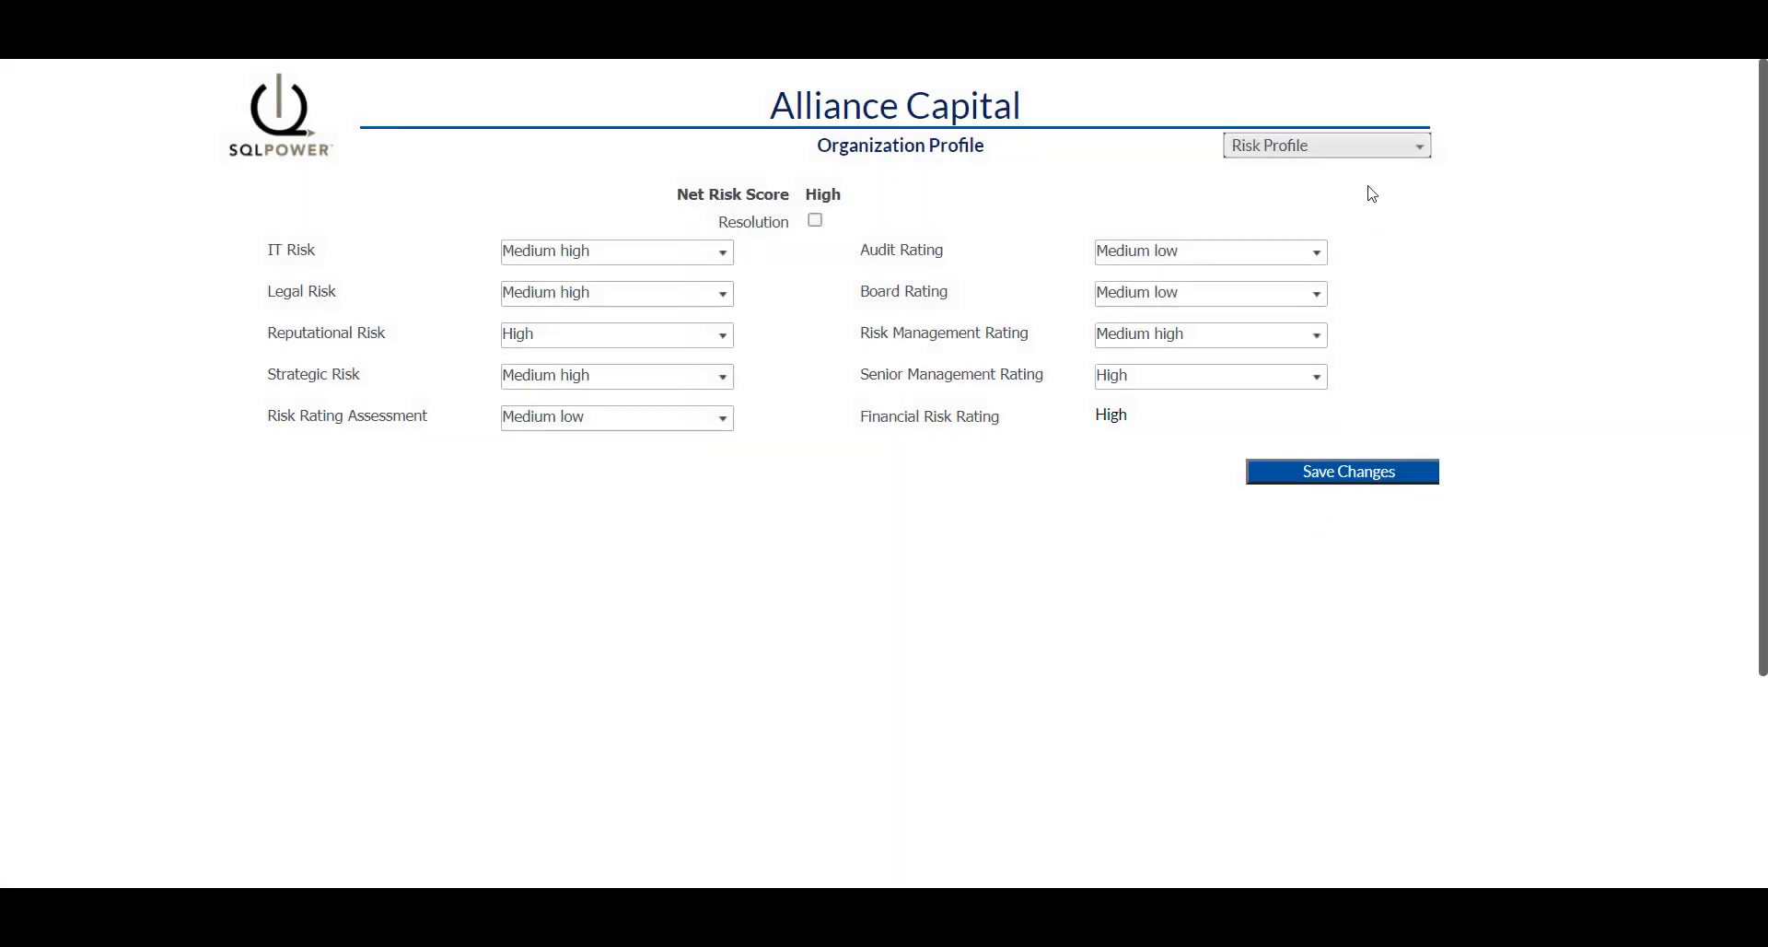
click(1359, 149)
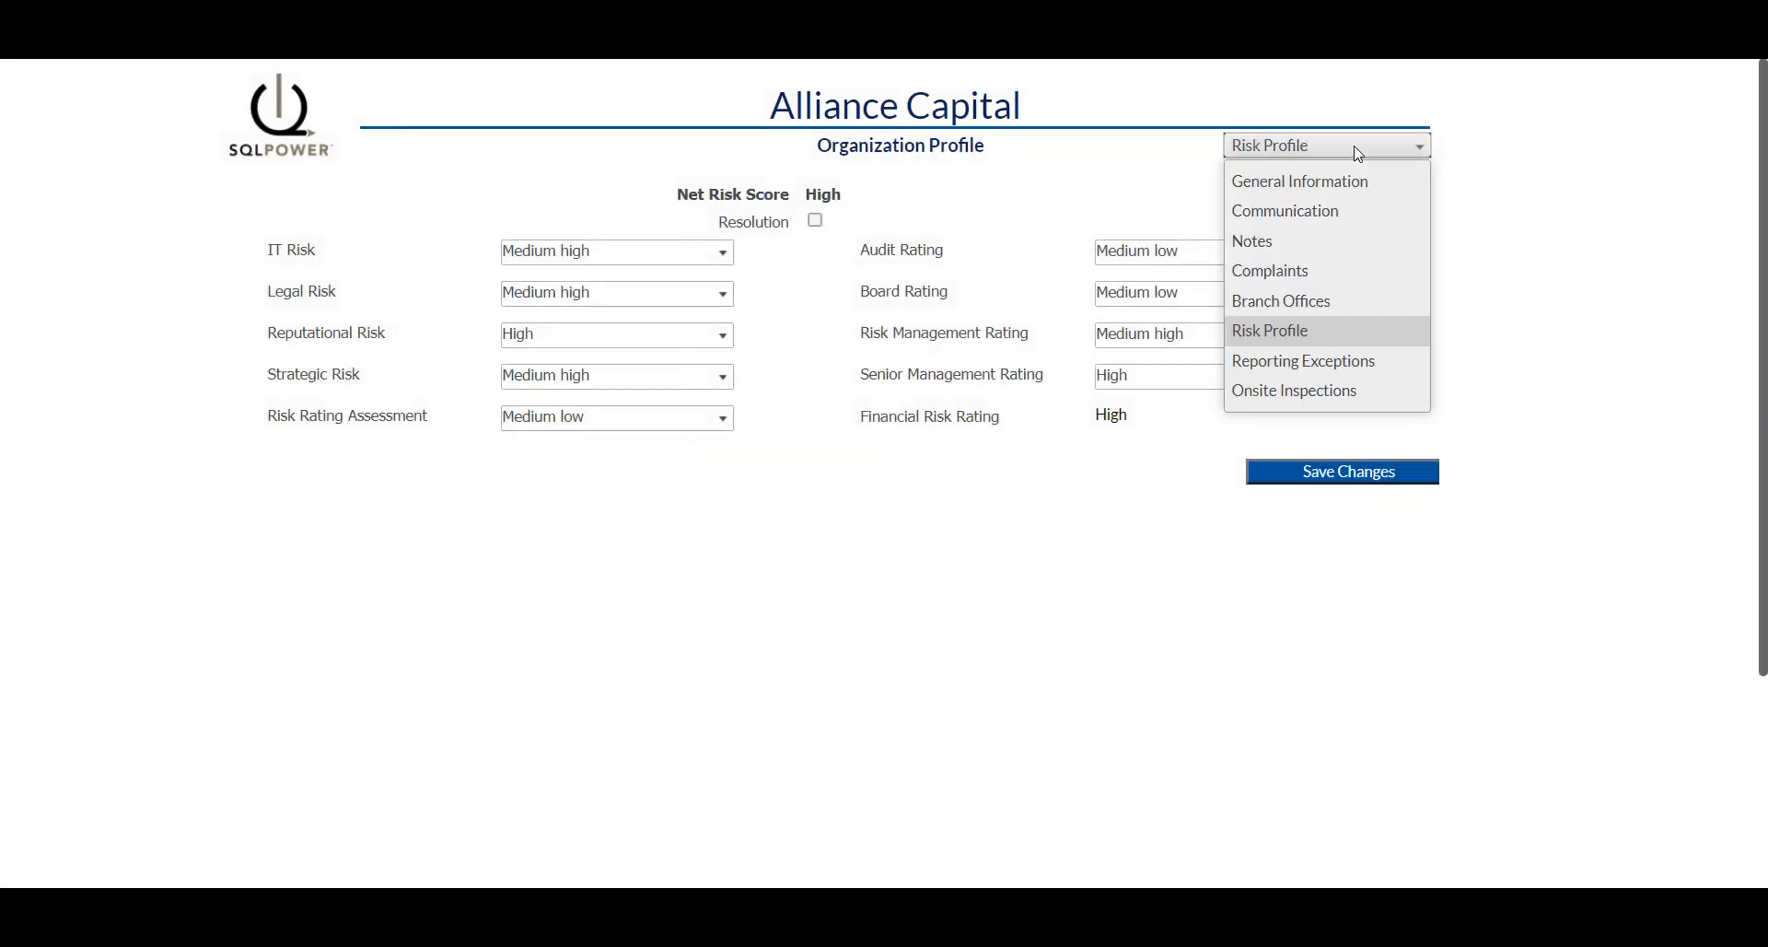
Set the Technical_Provisions reporting exception to Modify with Monthly frequency and save it.
click(1340, 359)
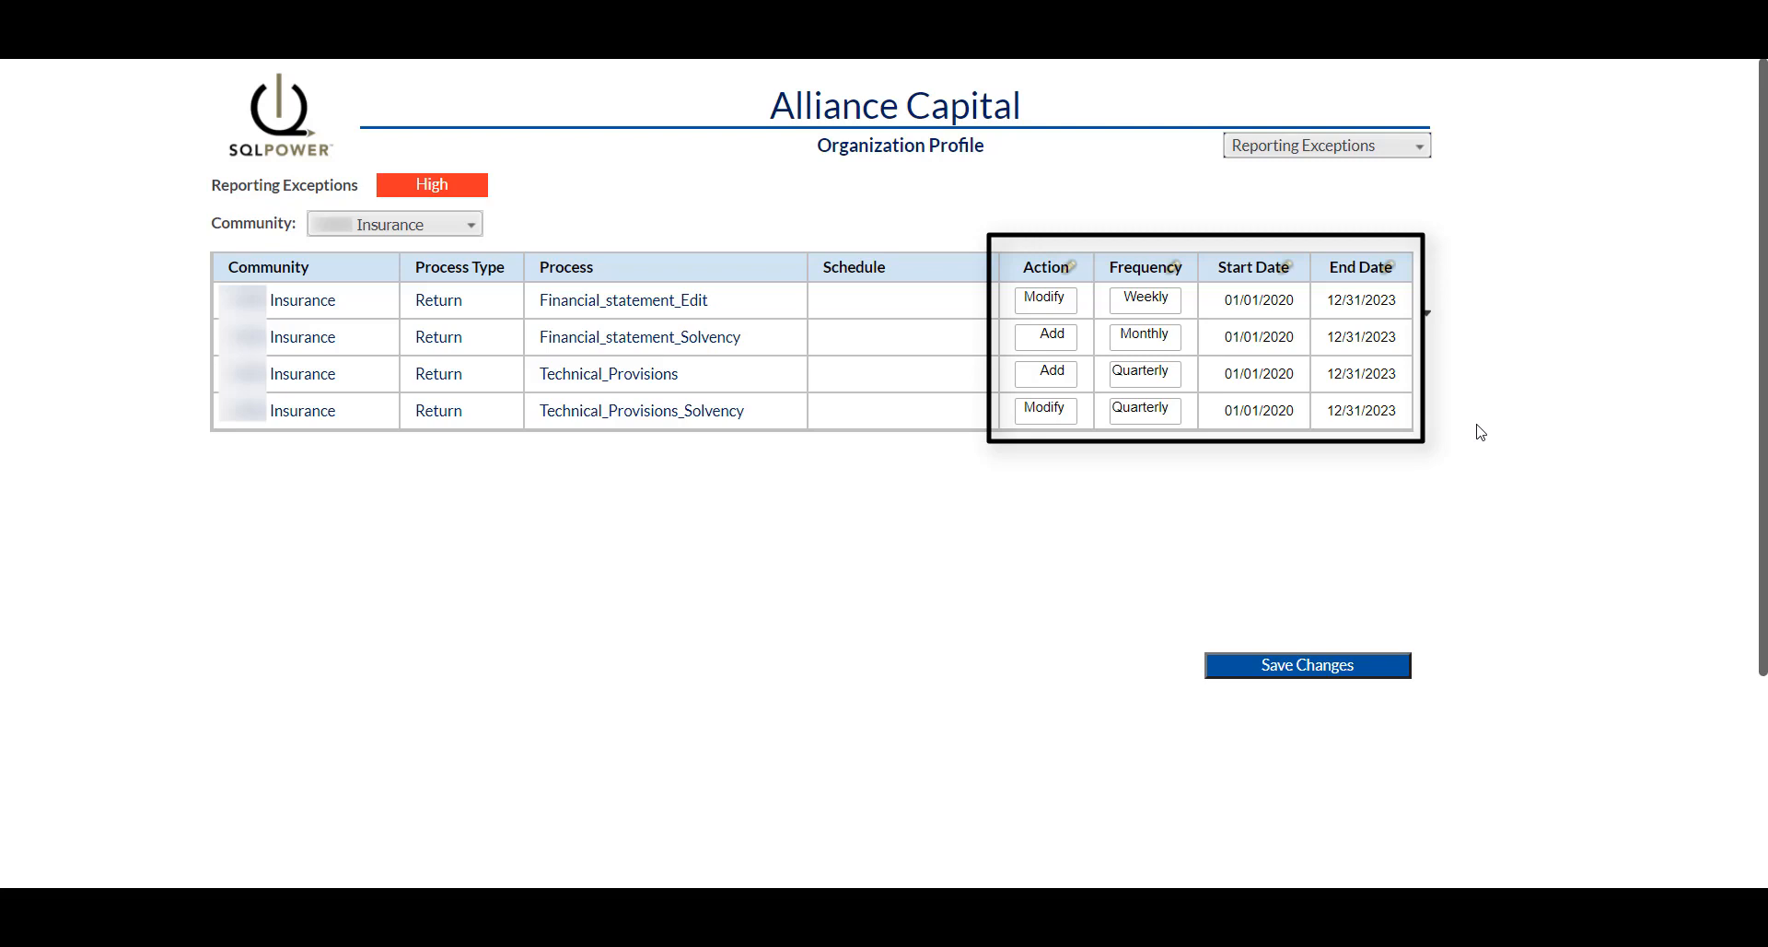
click(1048, 376)
click(1056, 460)
click(1143, 378)
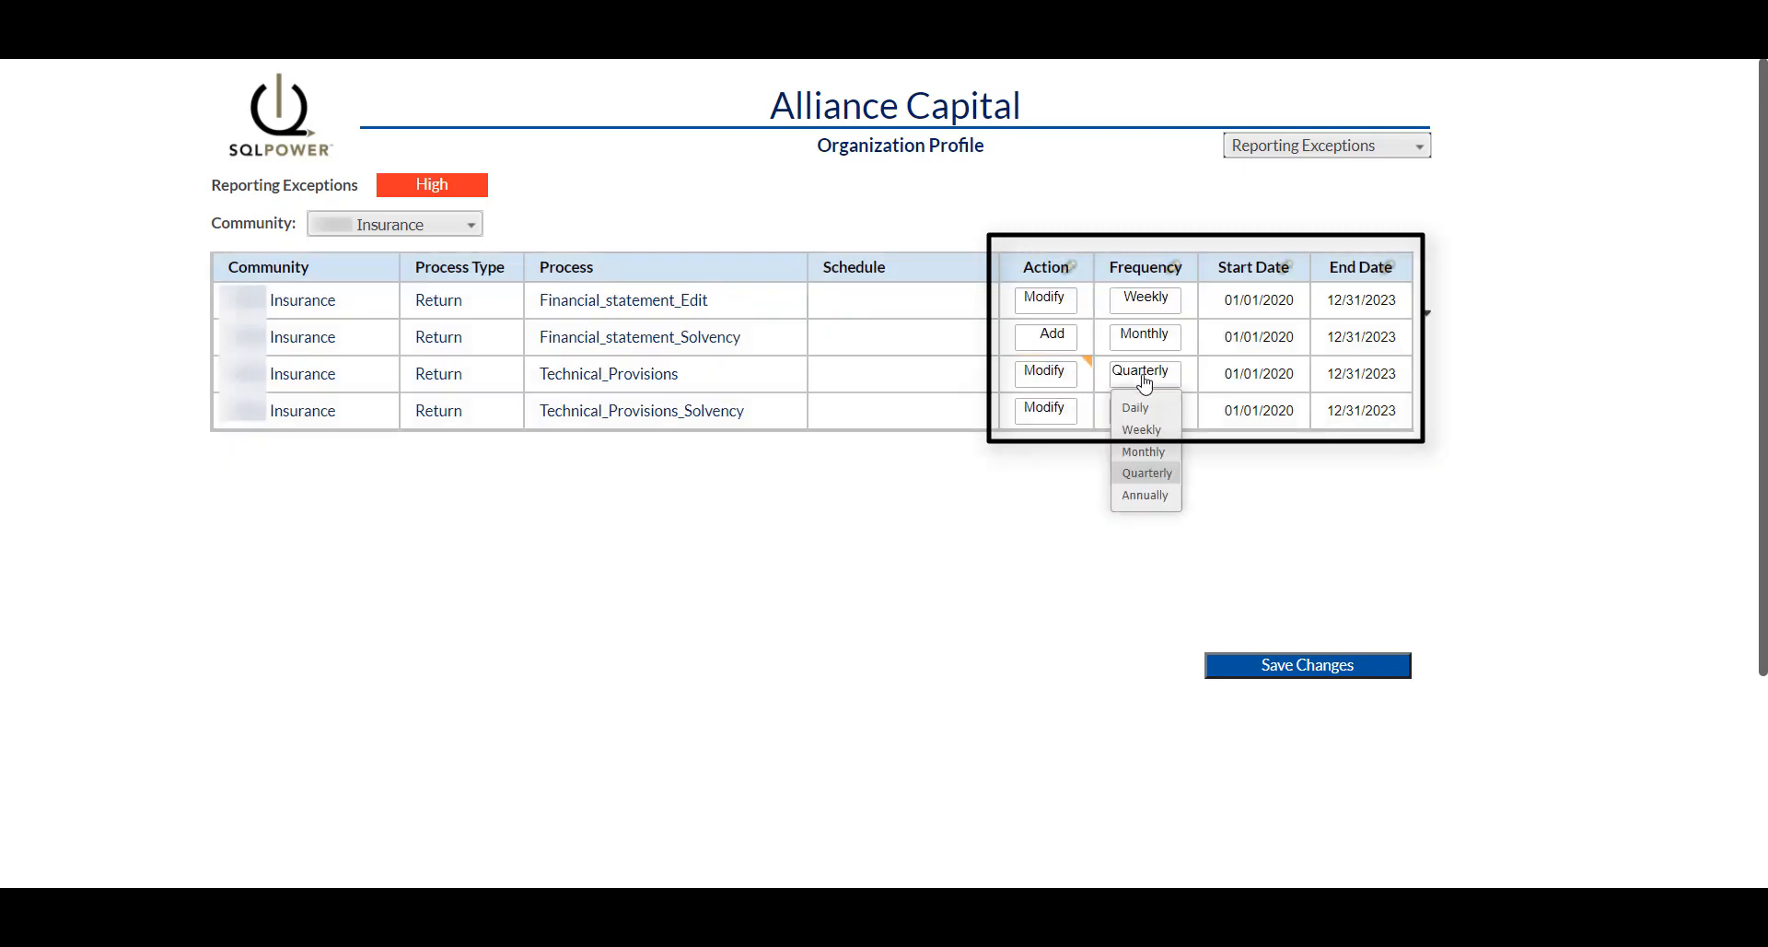
click(1145, 451)
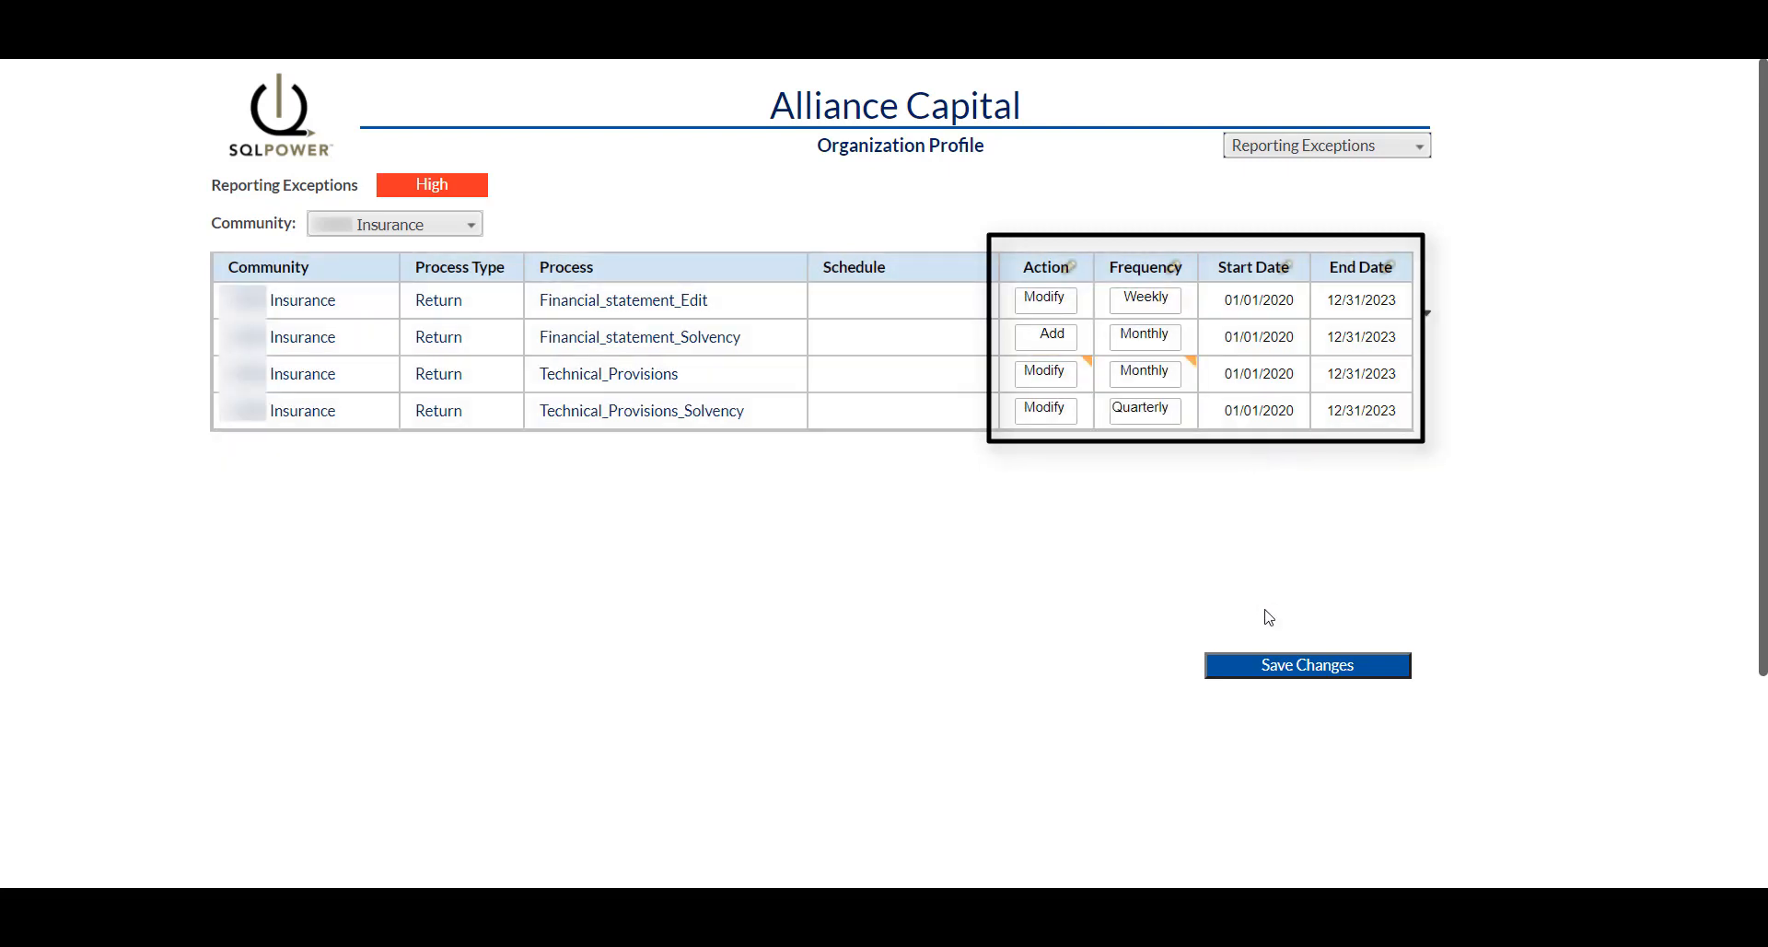
click(1303, 673)
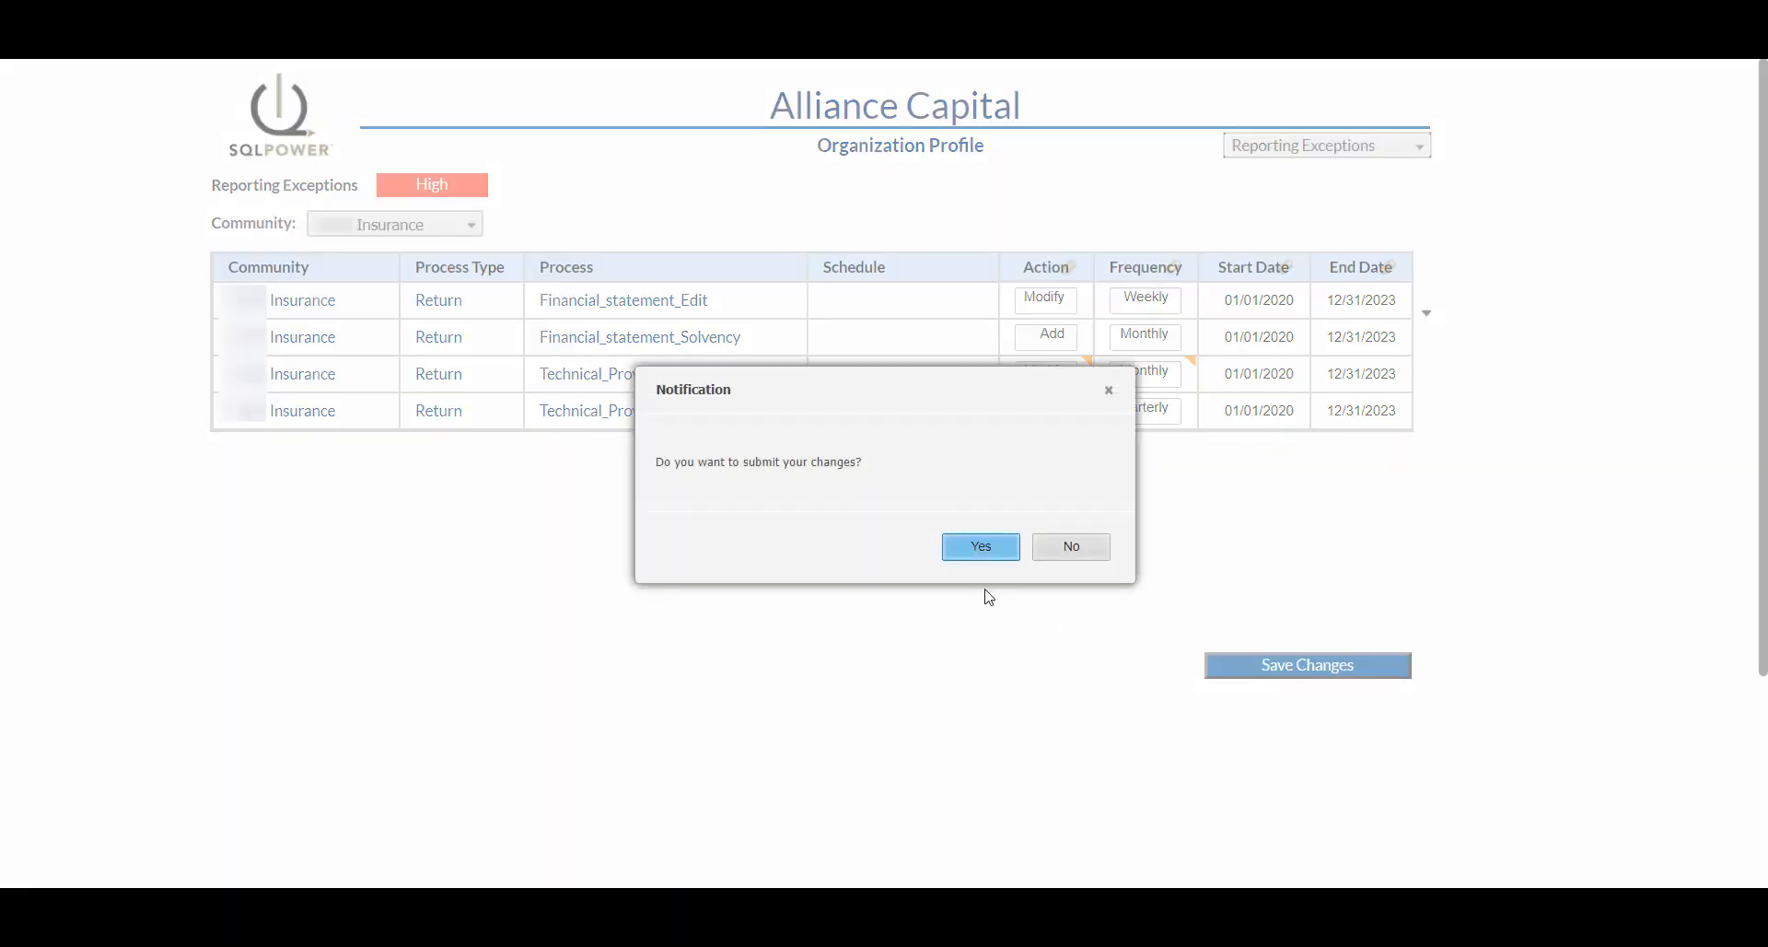
click(983, 547)
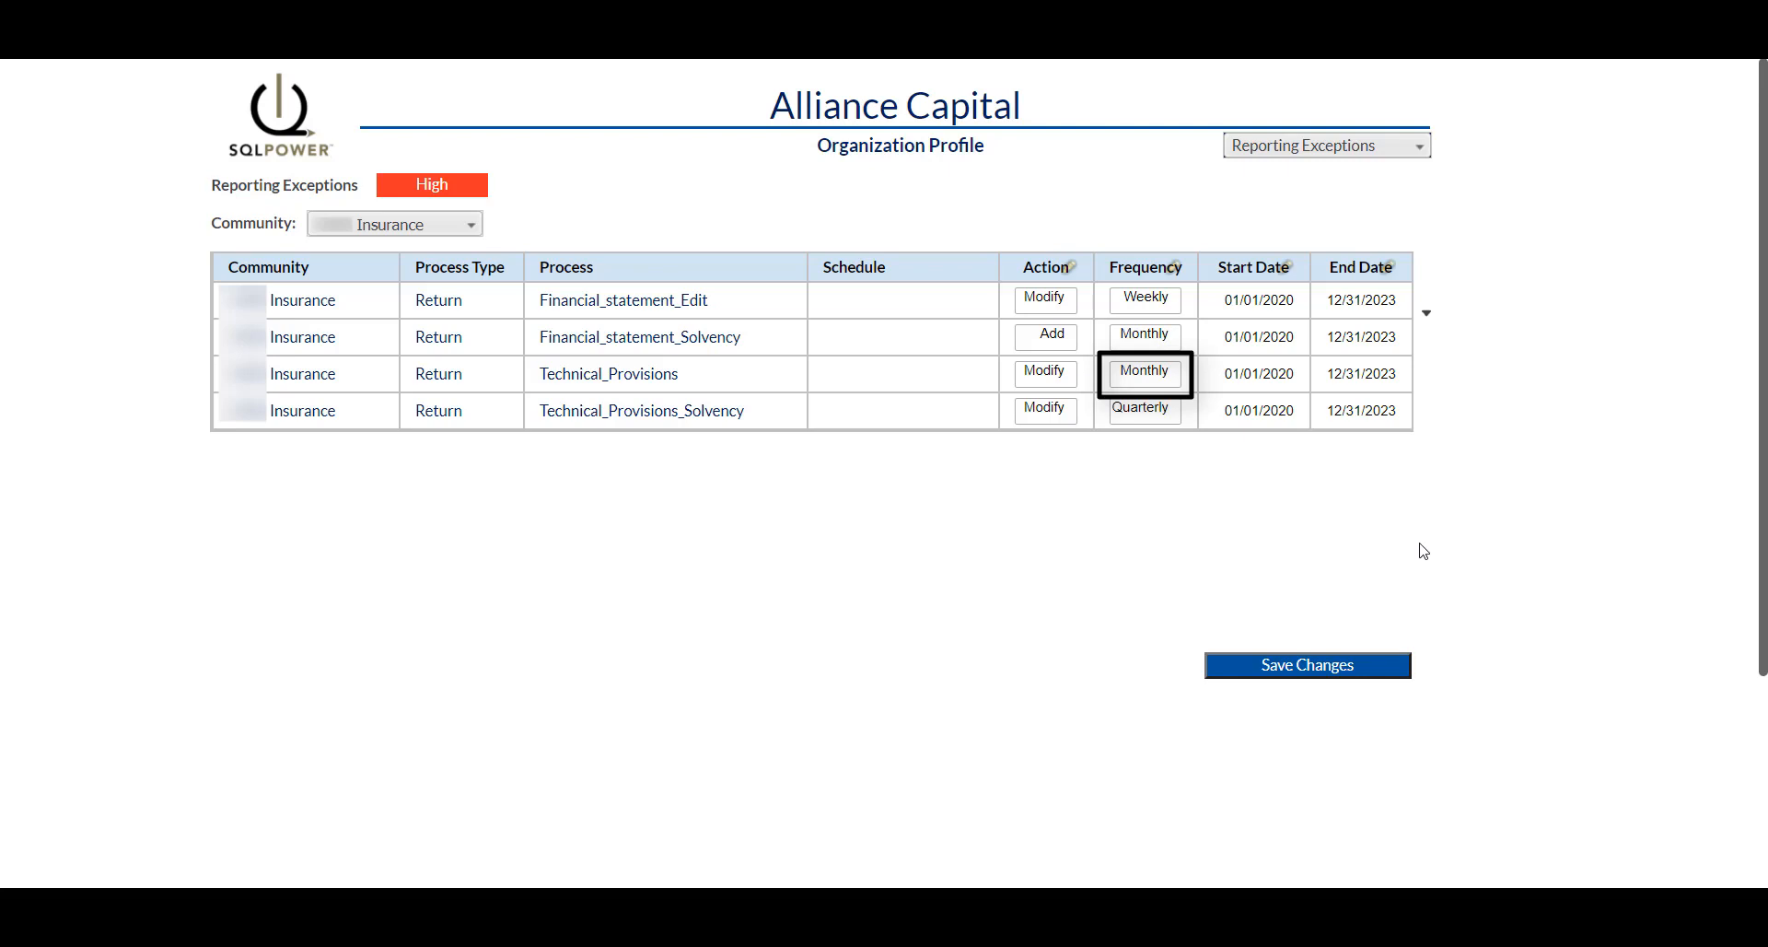
click(1394, 147)
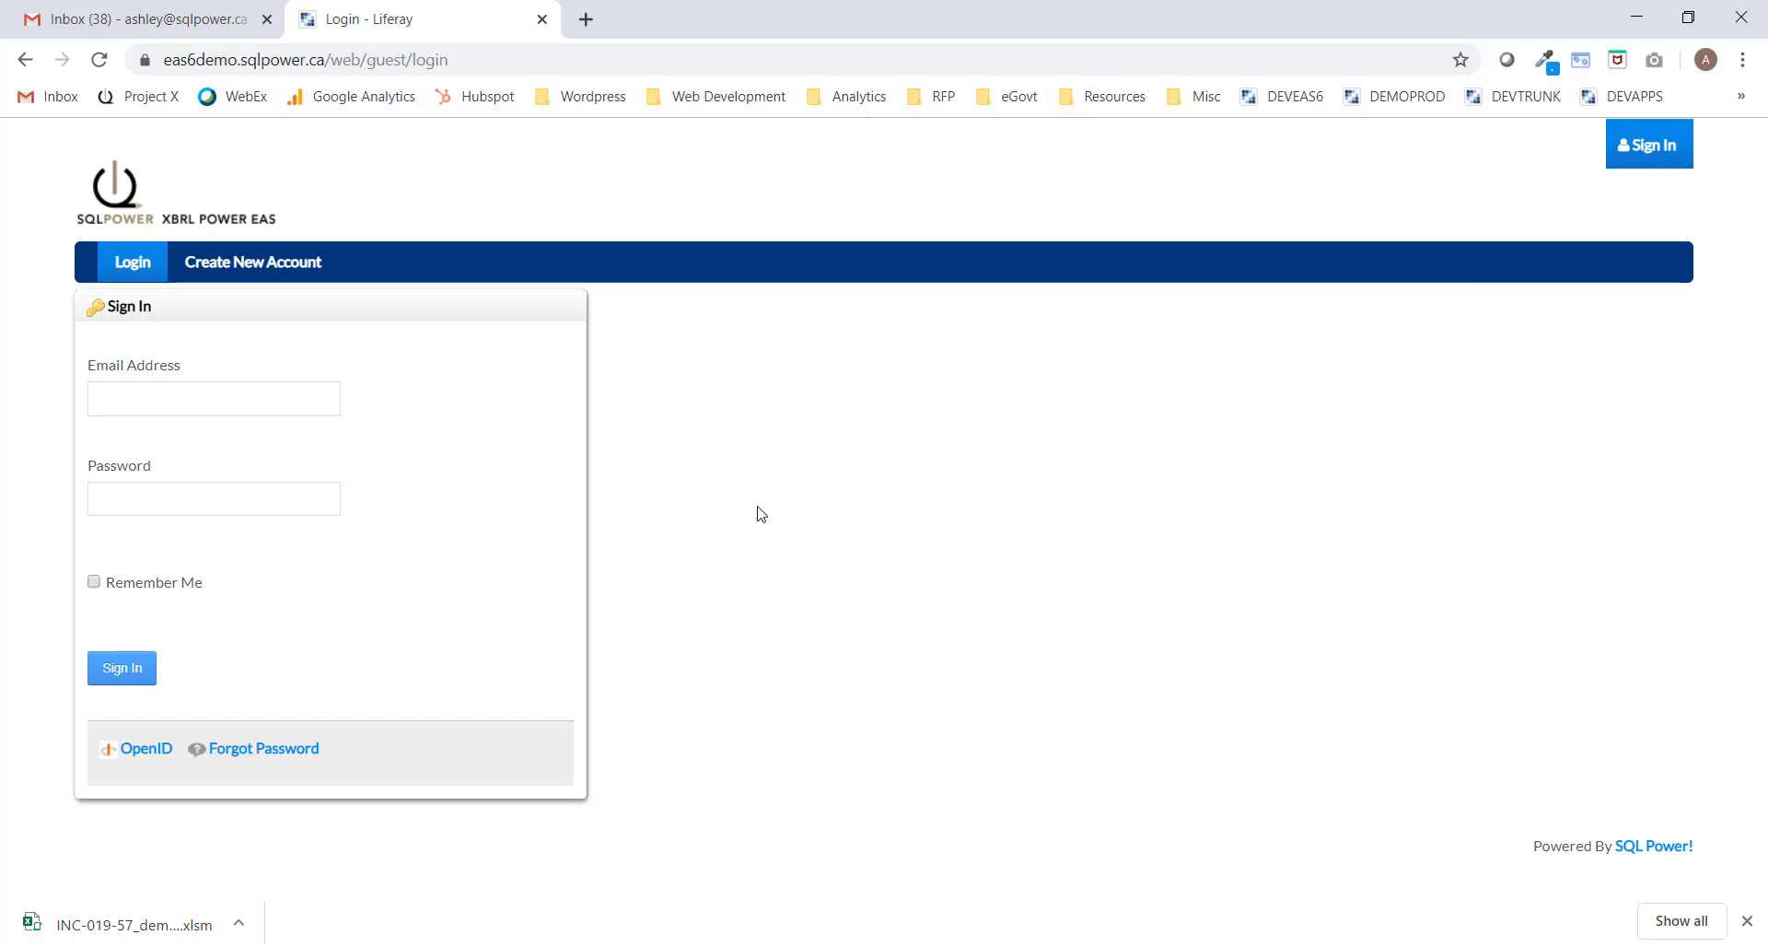
Sign in with the analyst's e-mail and password, then go to the New Request page.
click(249, 397)
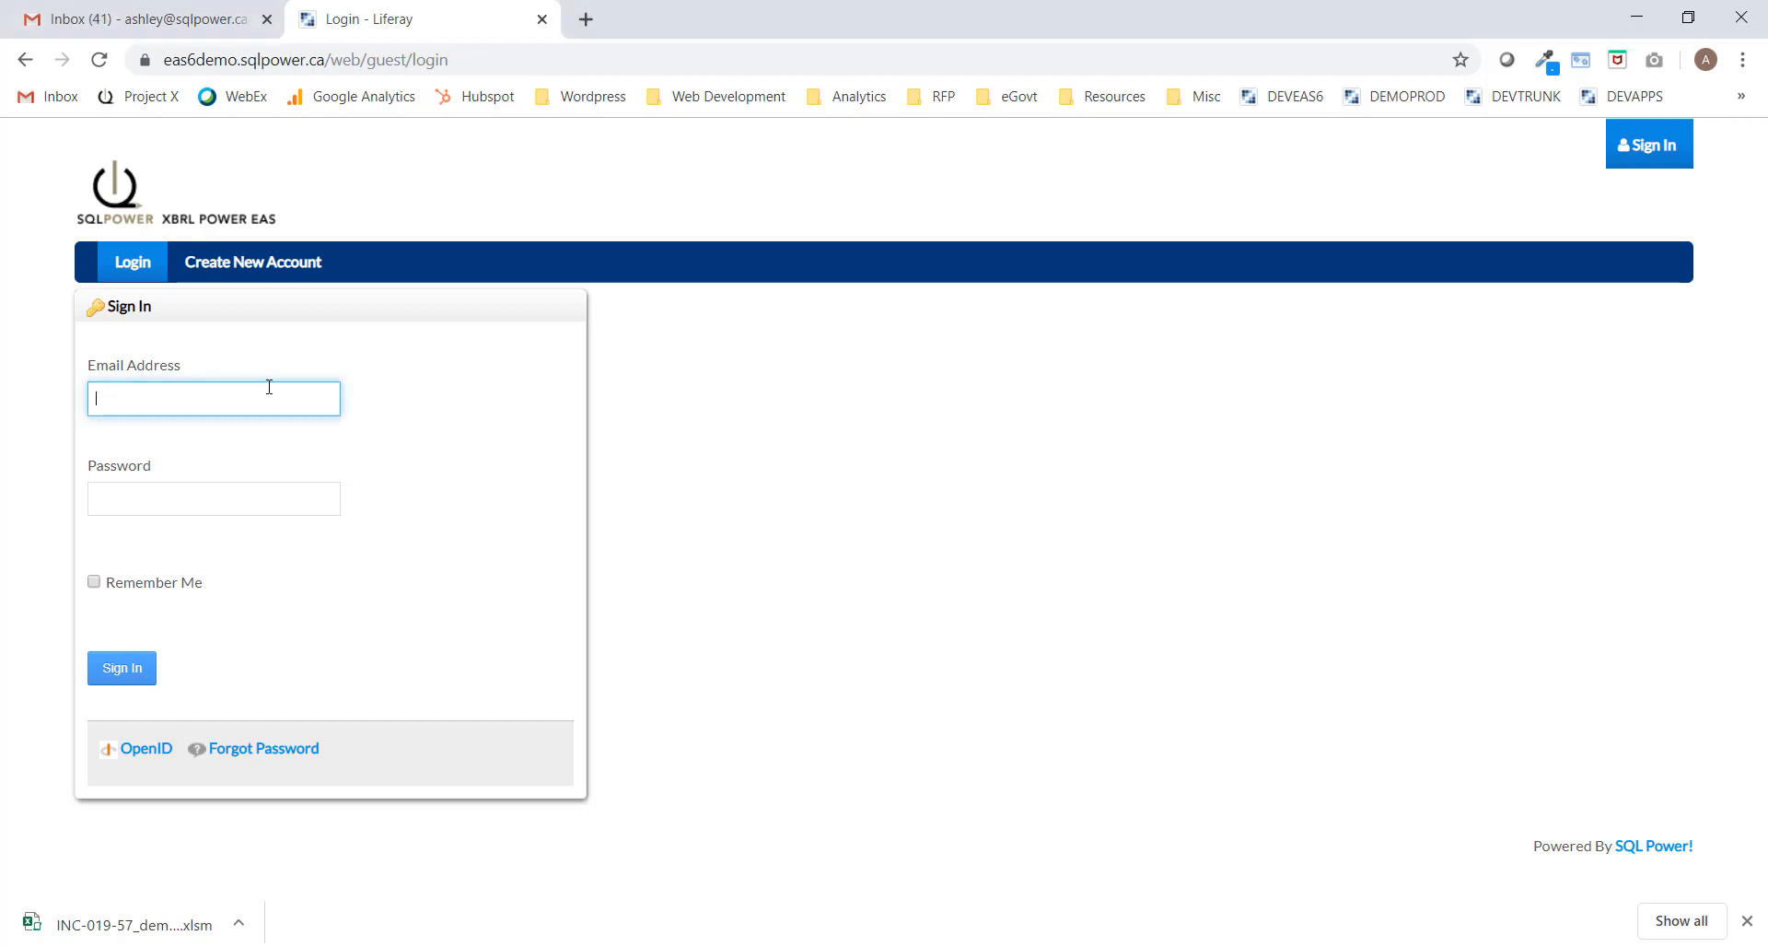
click(222, 496)
text(••••)
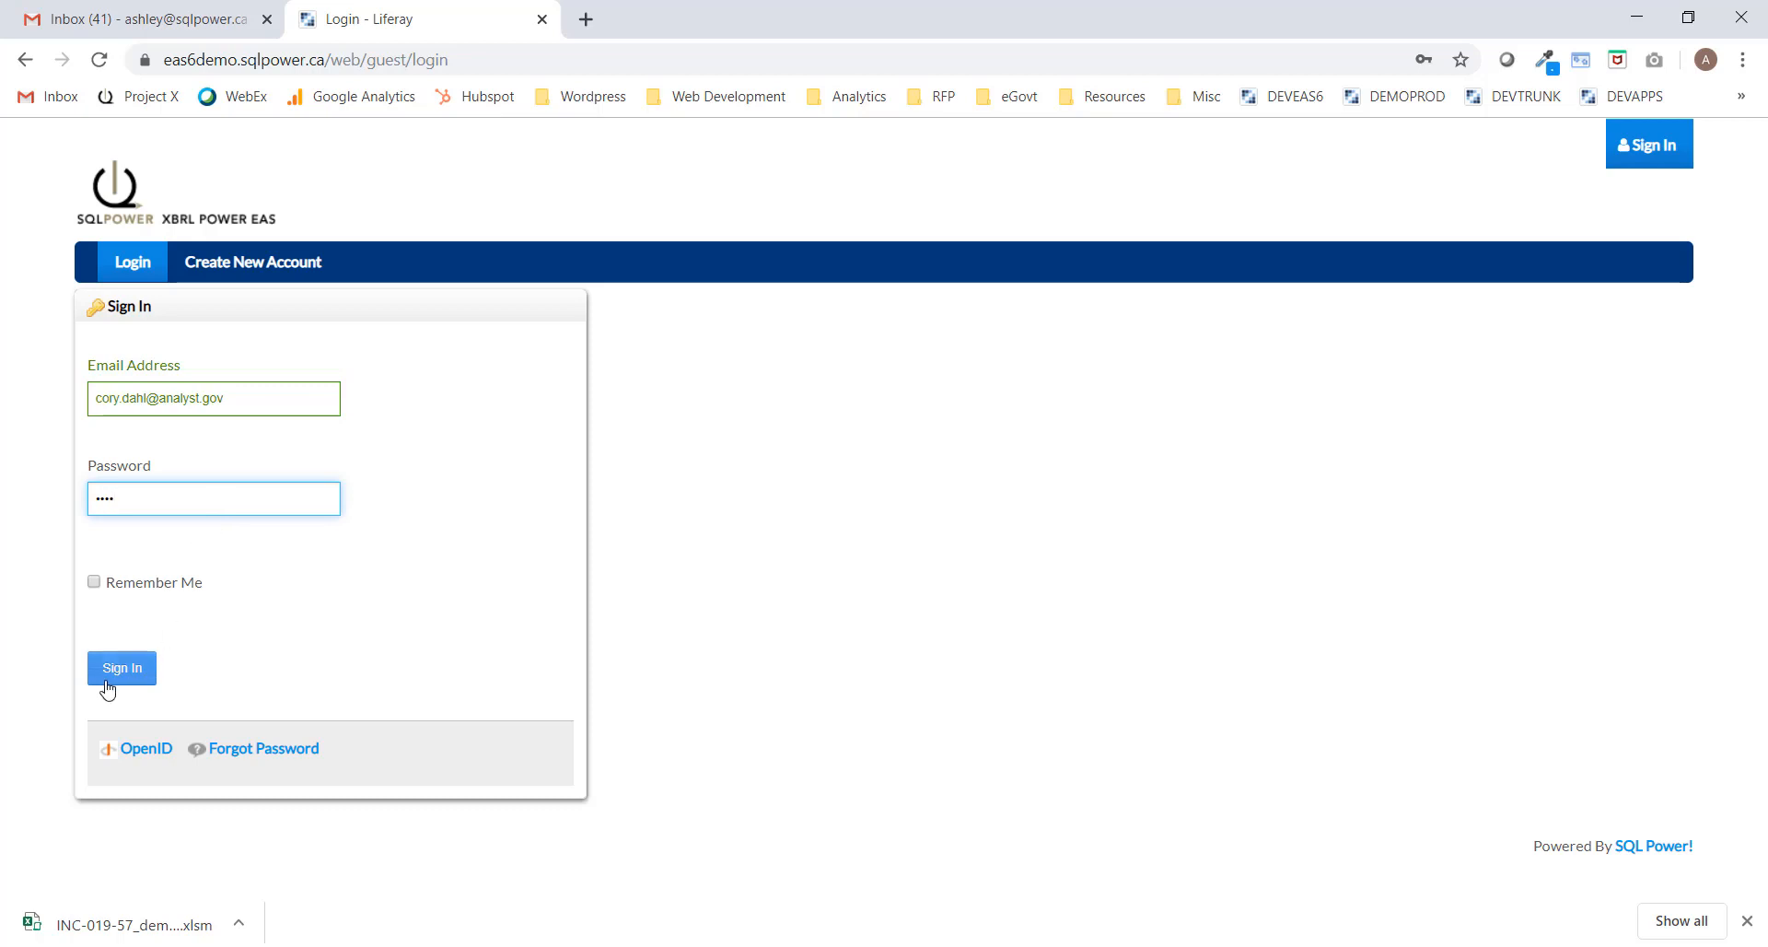
click(114, 679)
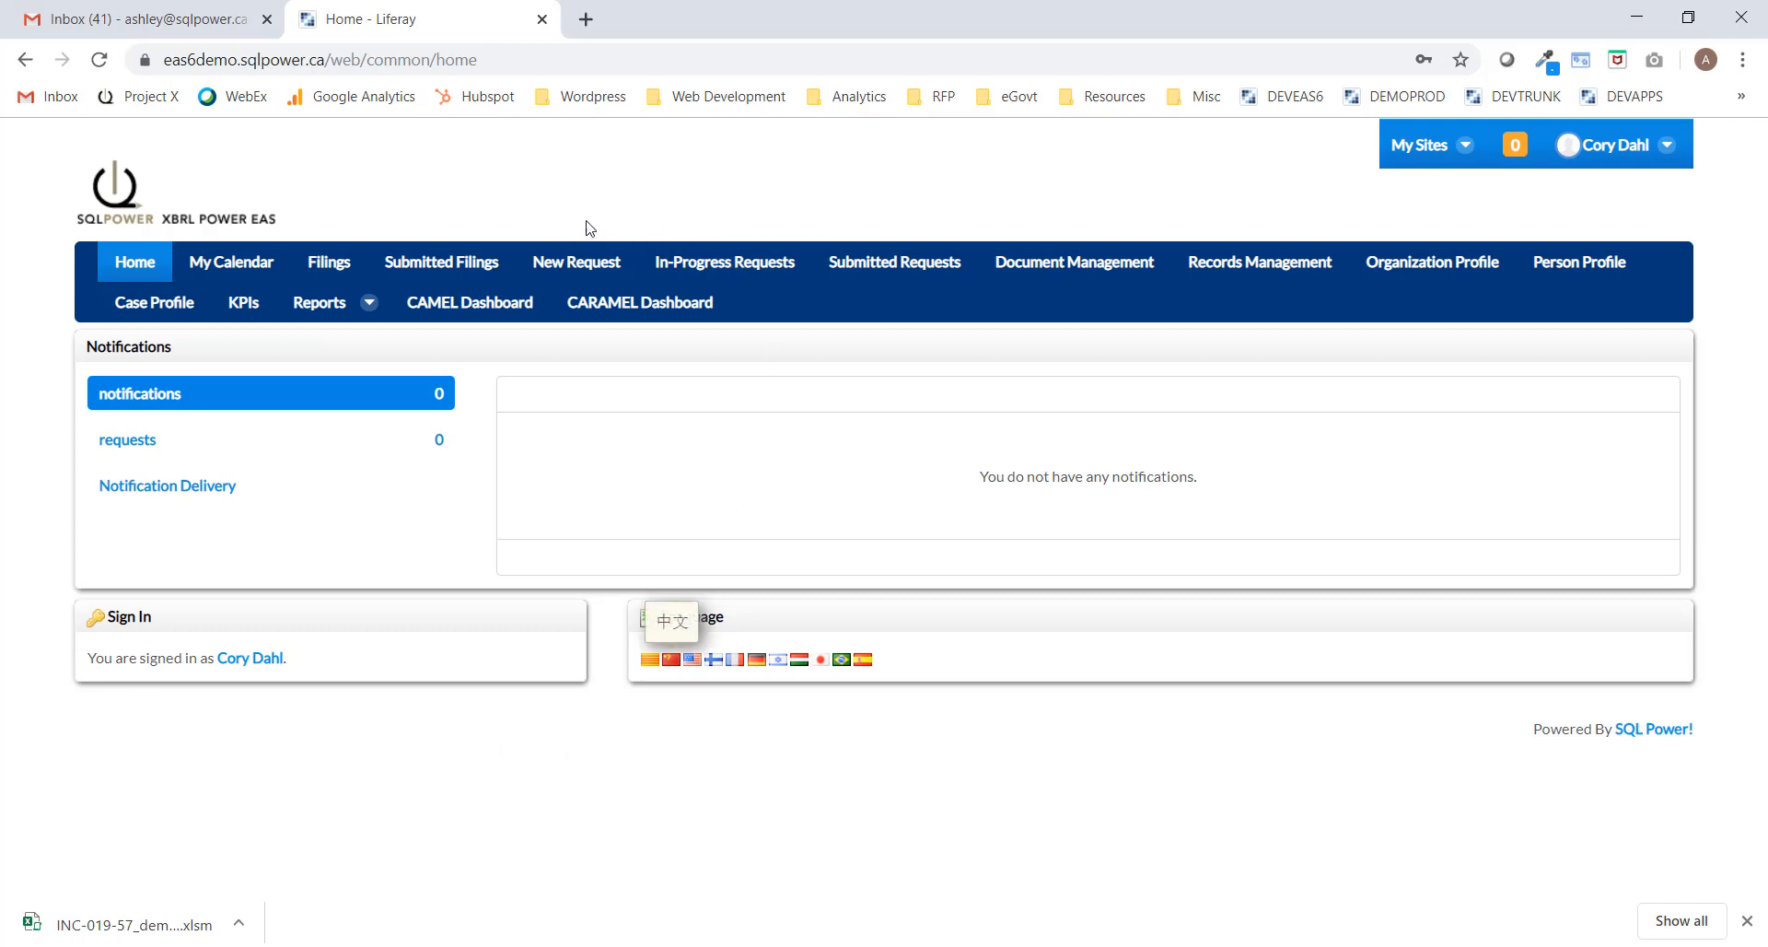
click(586, 264)
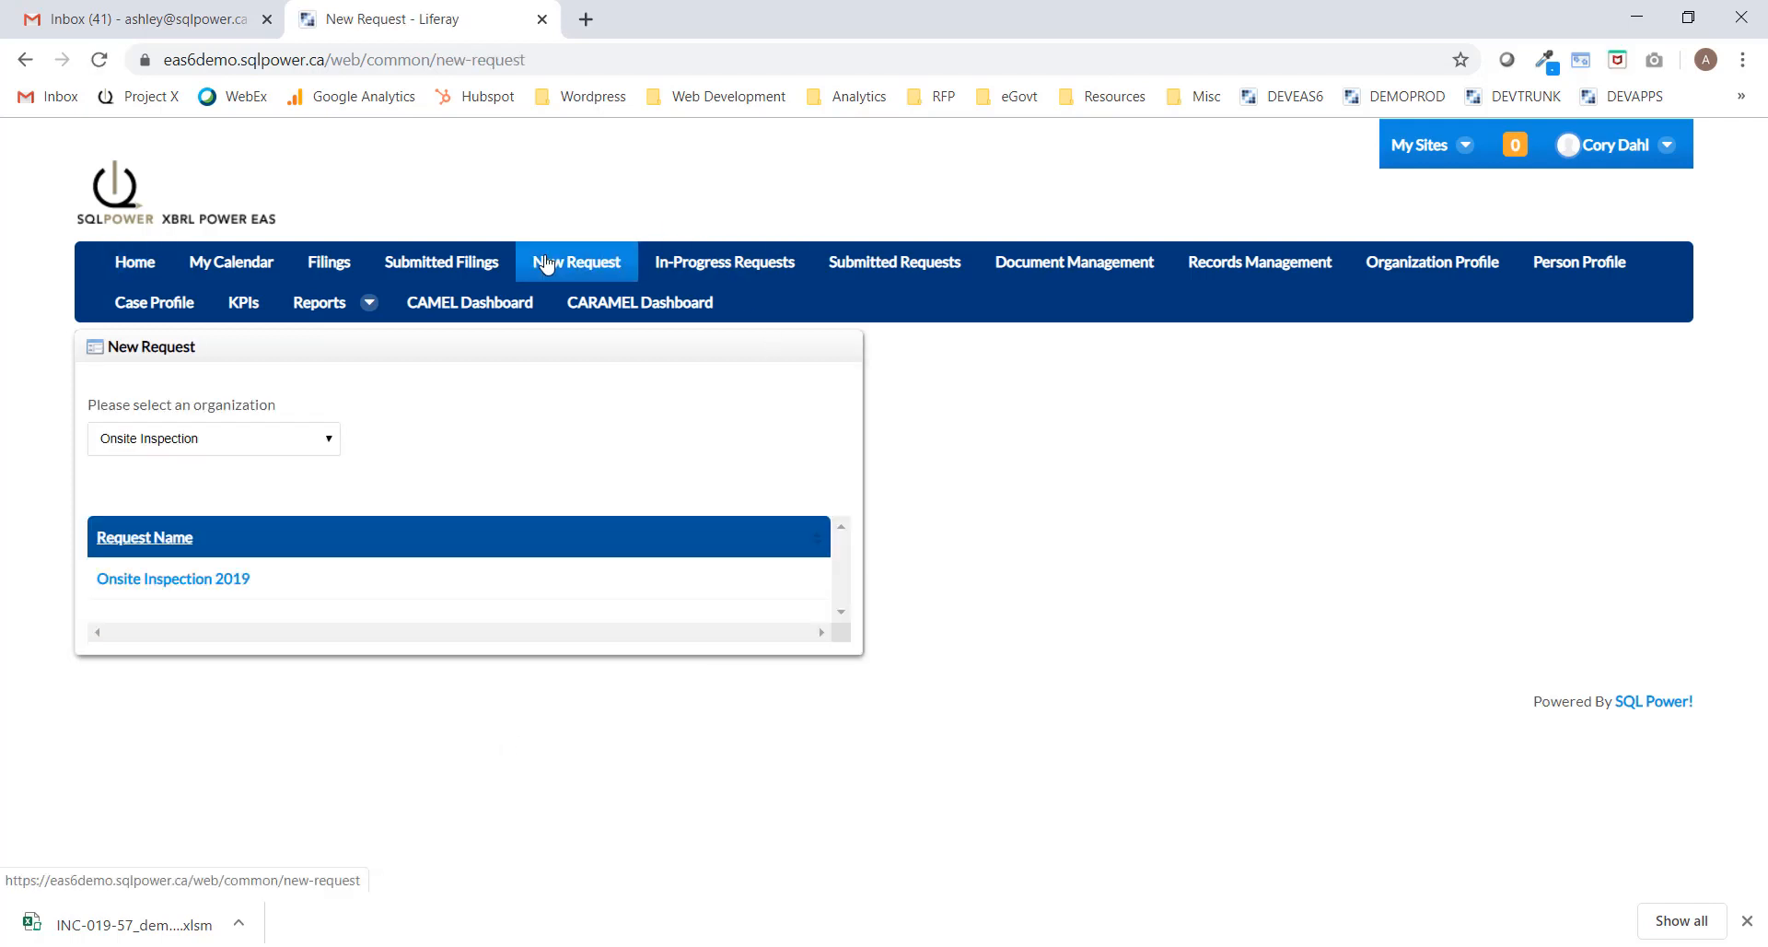
Begin the Onsite Inspection 2019 request and assign the last listed user as team lead.
click(147, 581)
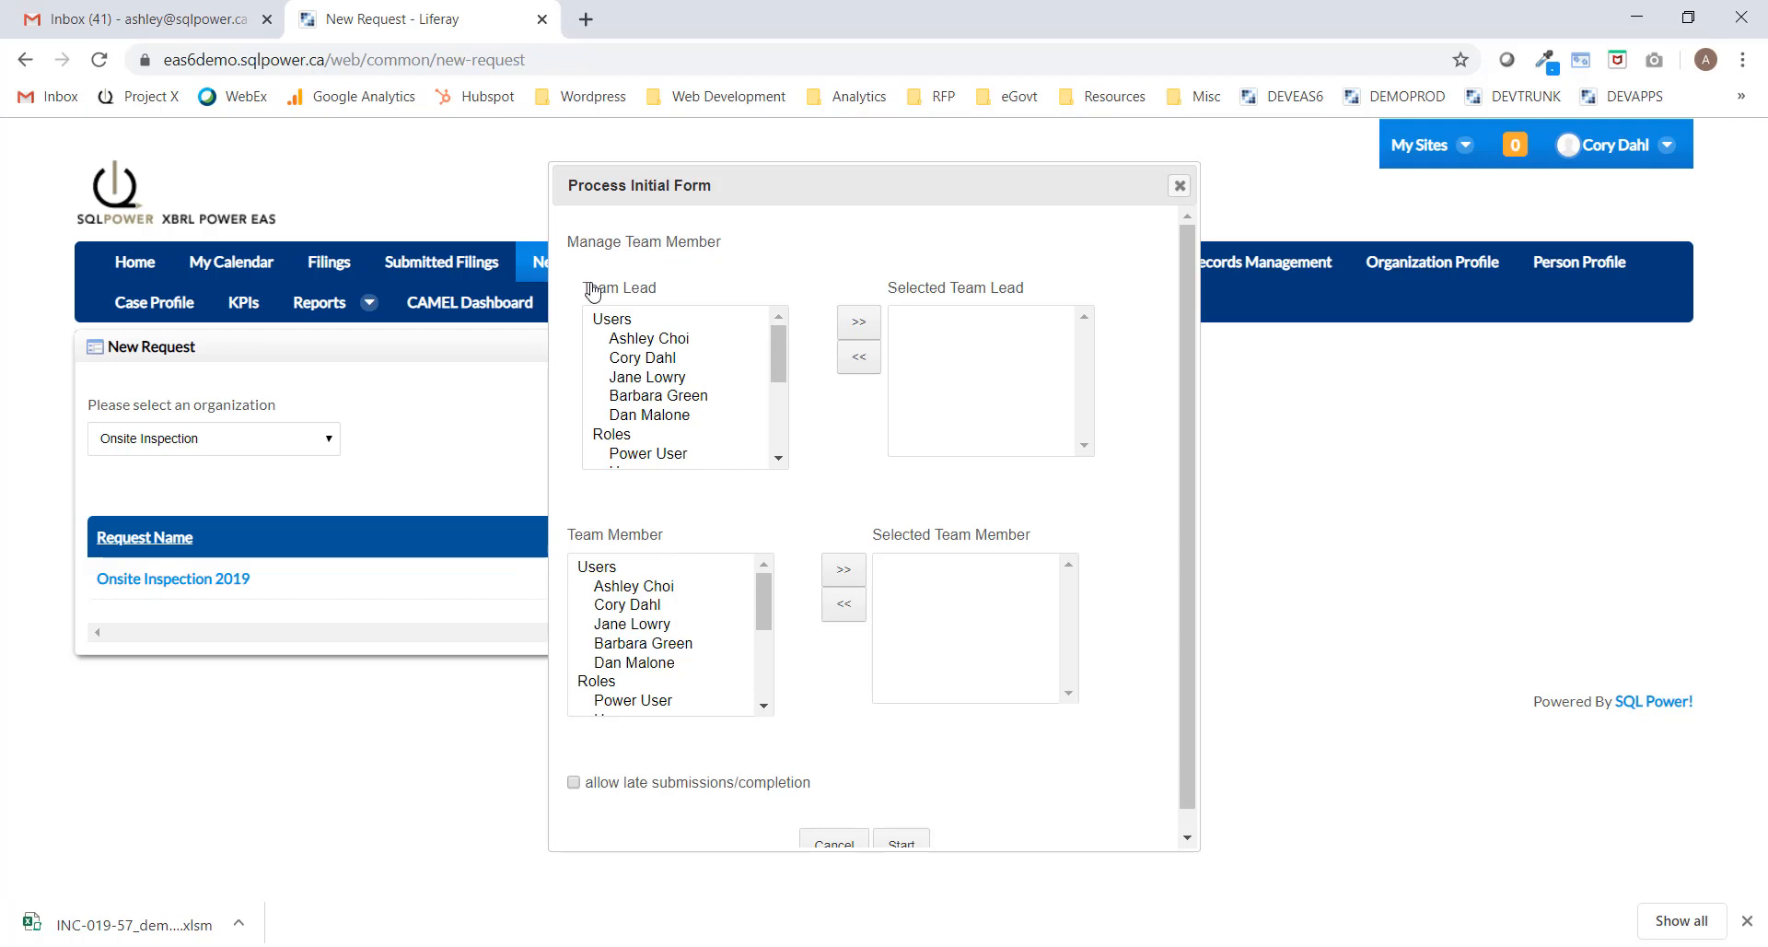
click(648, 423)
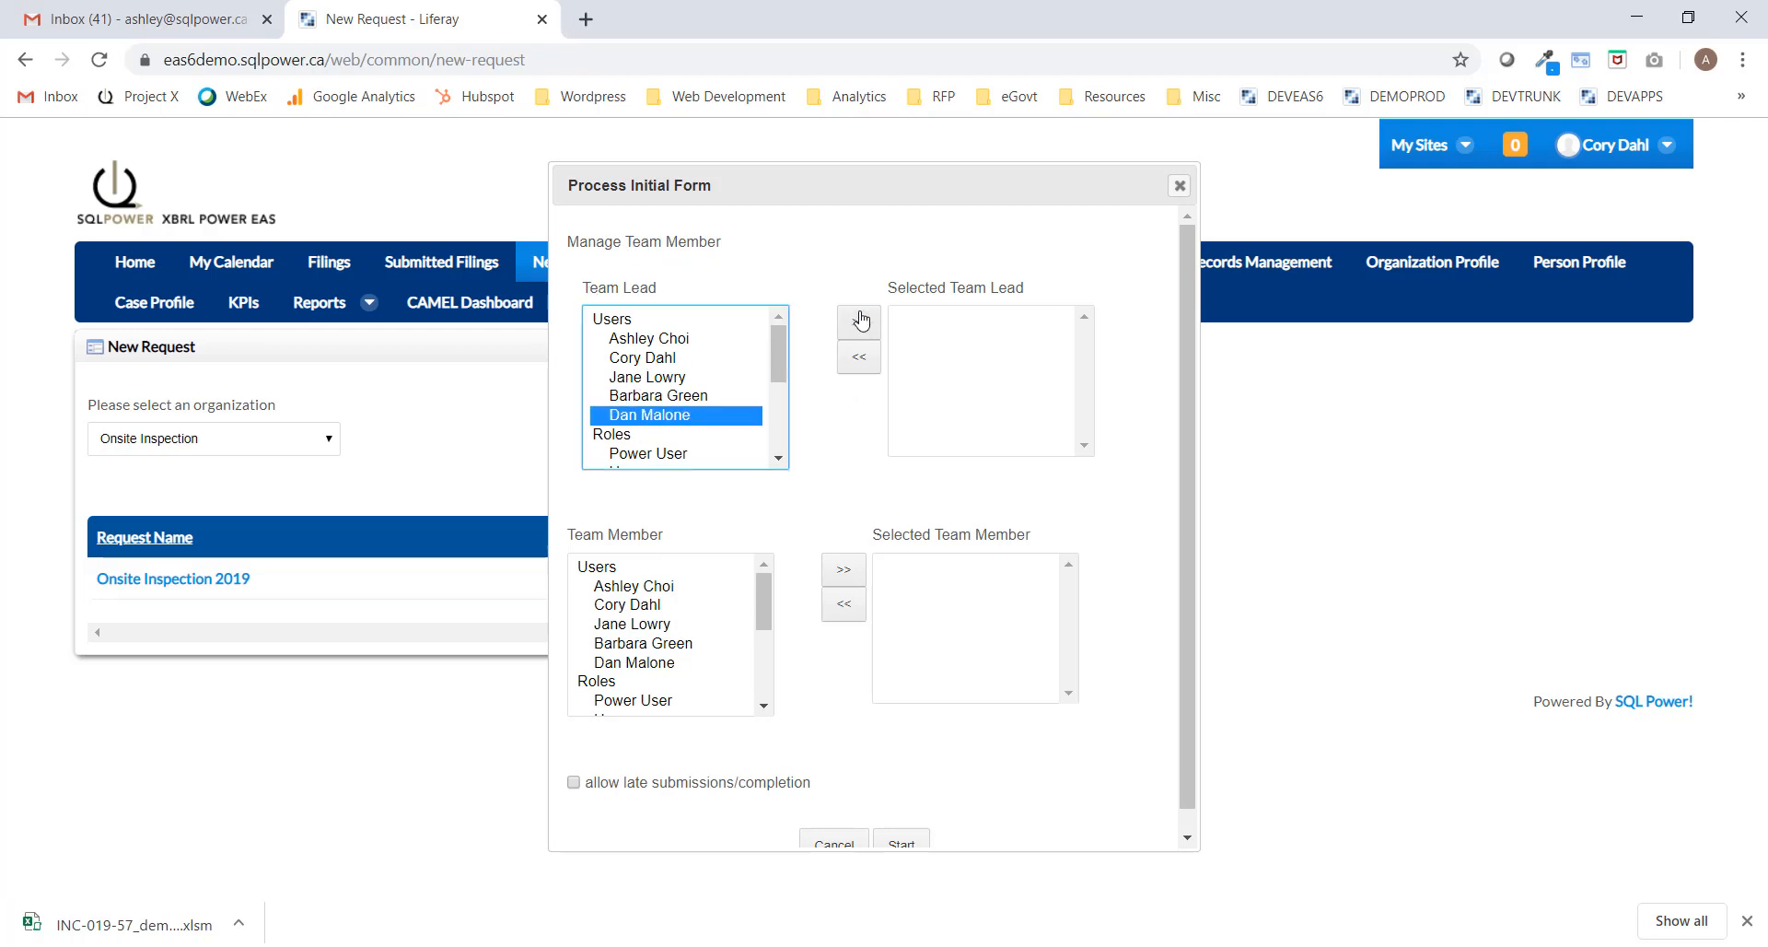
click(858, 322)
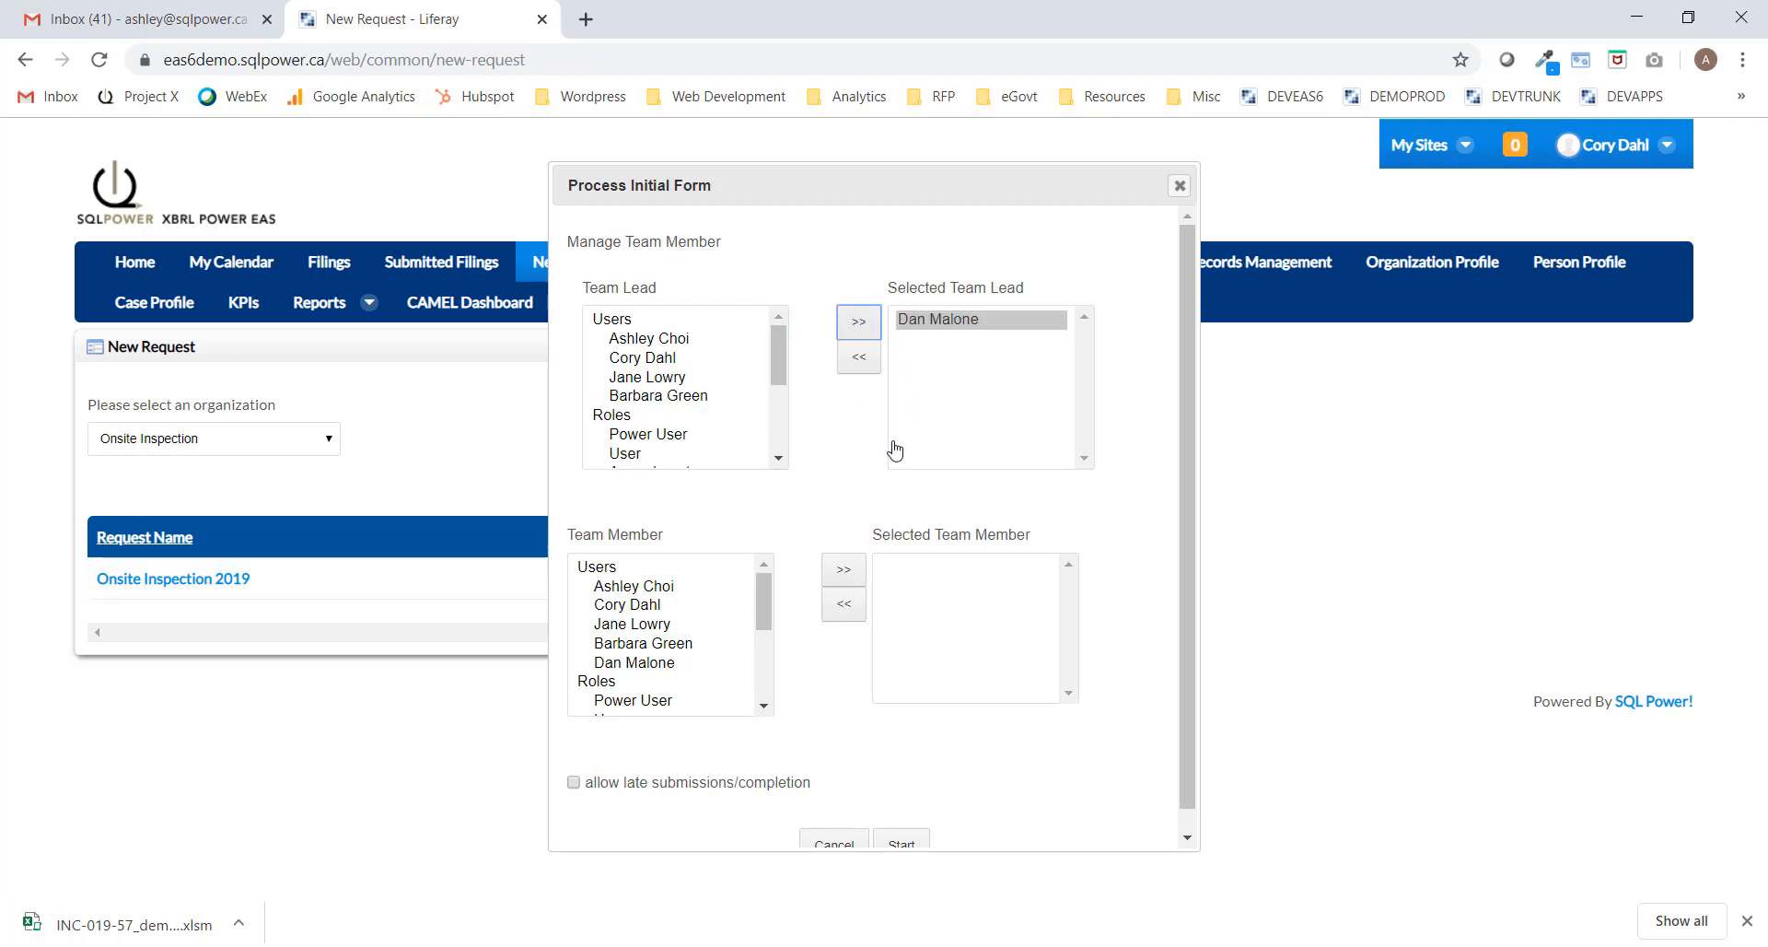
Add four users as team members and start the request.
click(628, 605)
click(849, 577)
click(656, 589)
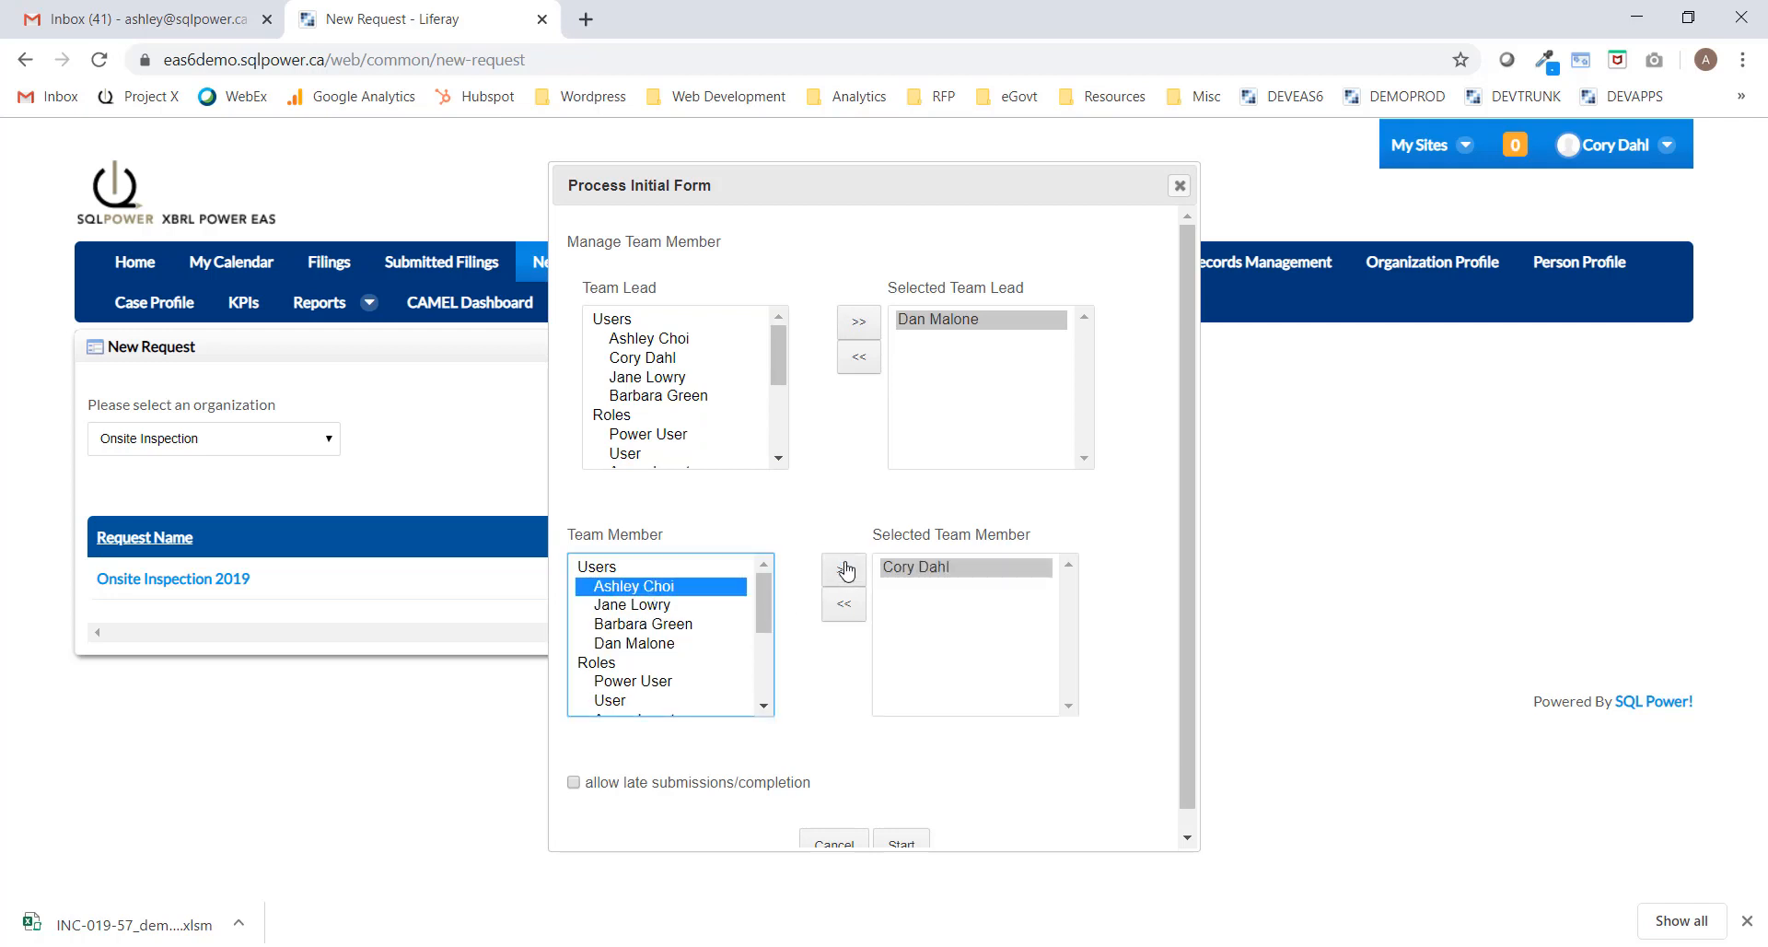
click(844, 571)
click(642, 591)
click(838, 573)
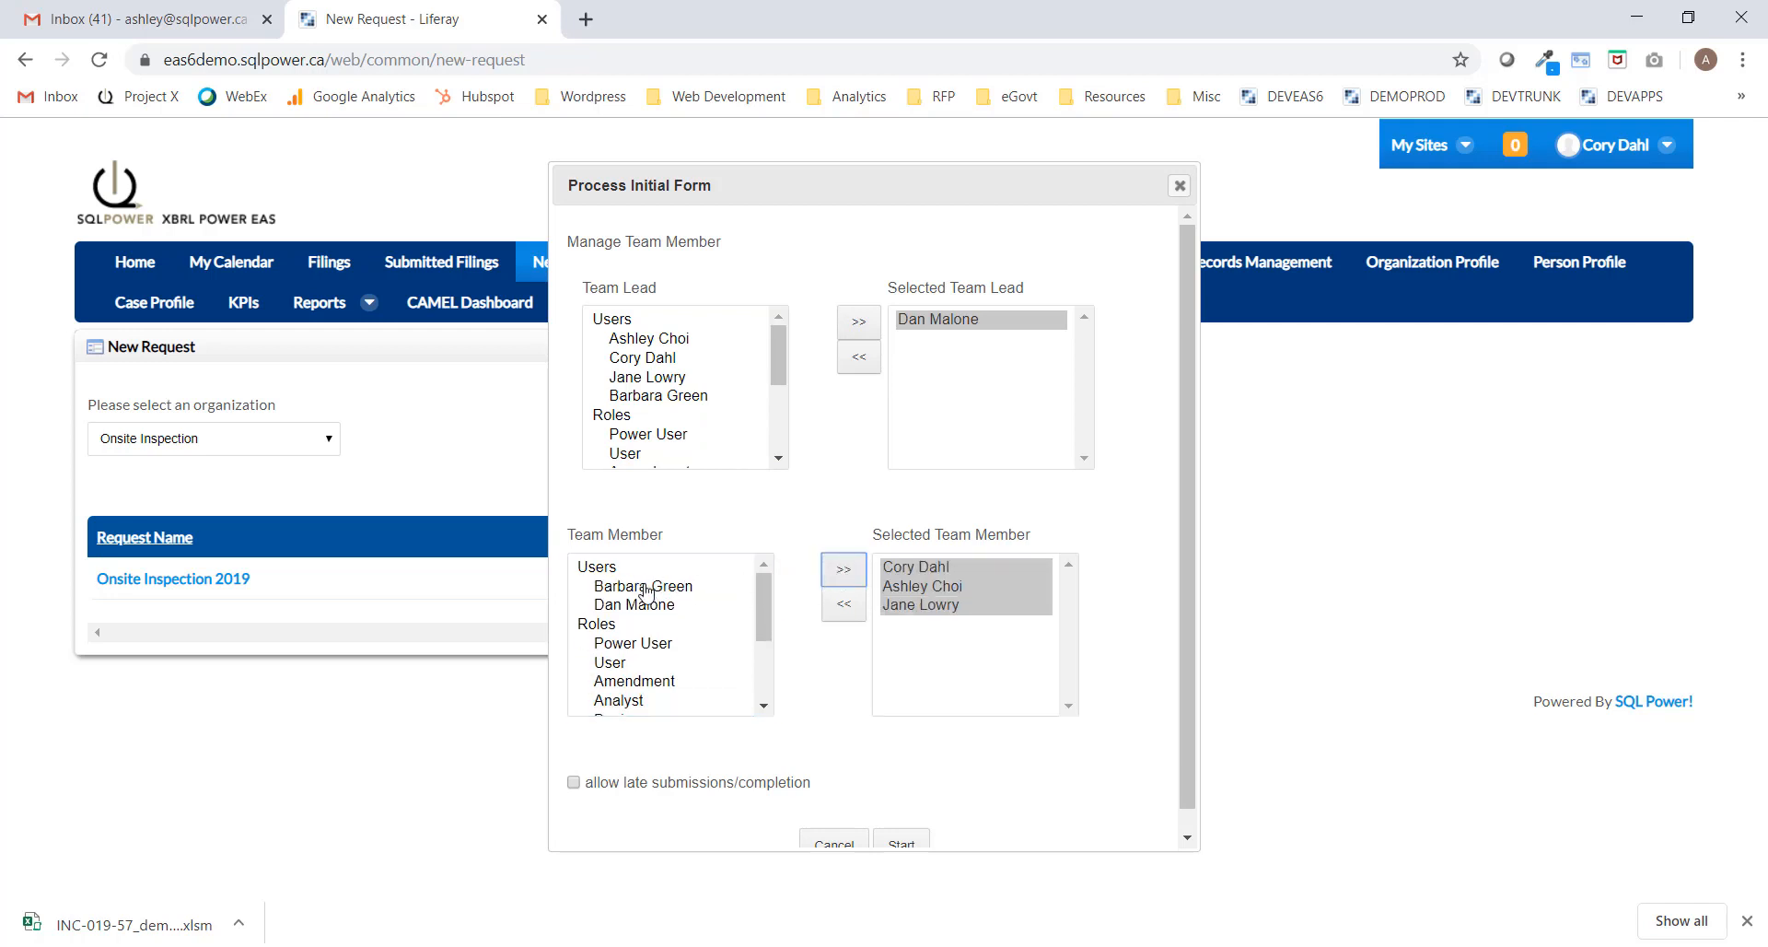
click(643, 587)
click(852, 573)
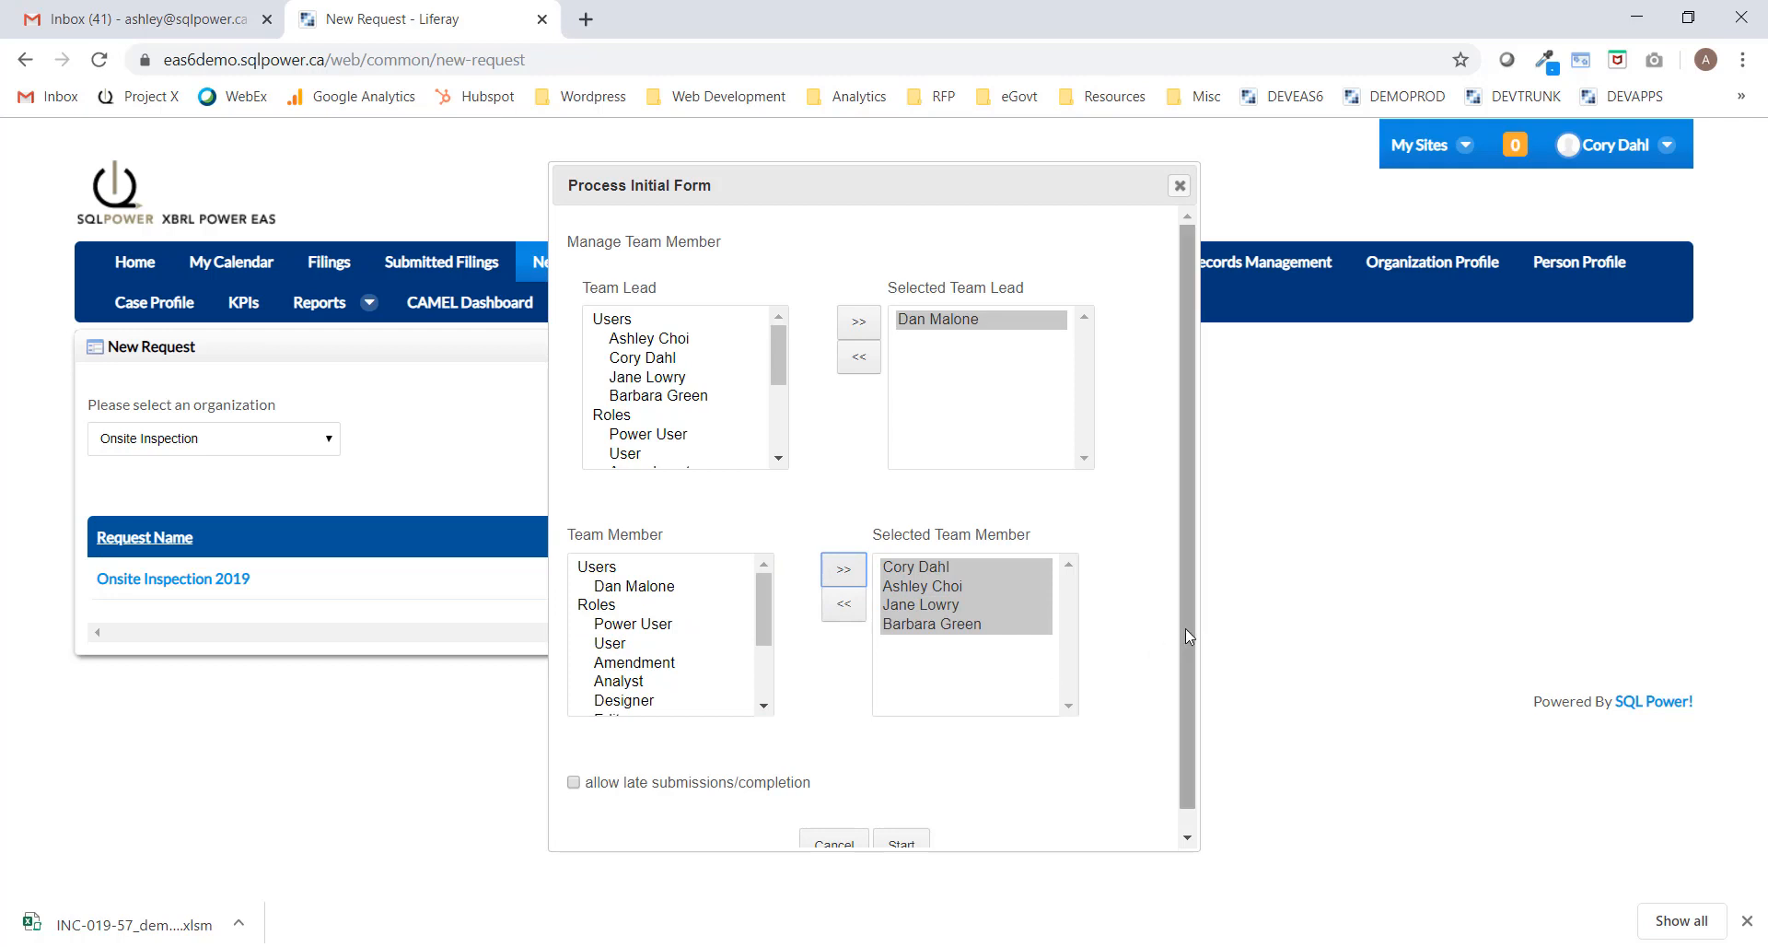
scroll(1185, 636, down, 1)
click(902, 824)
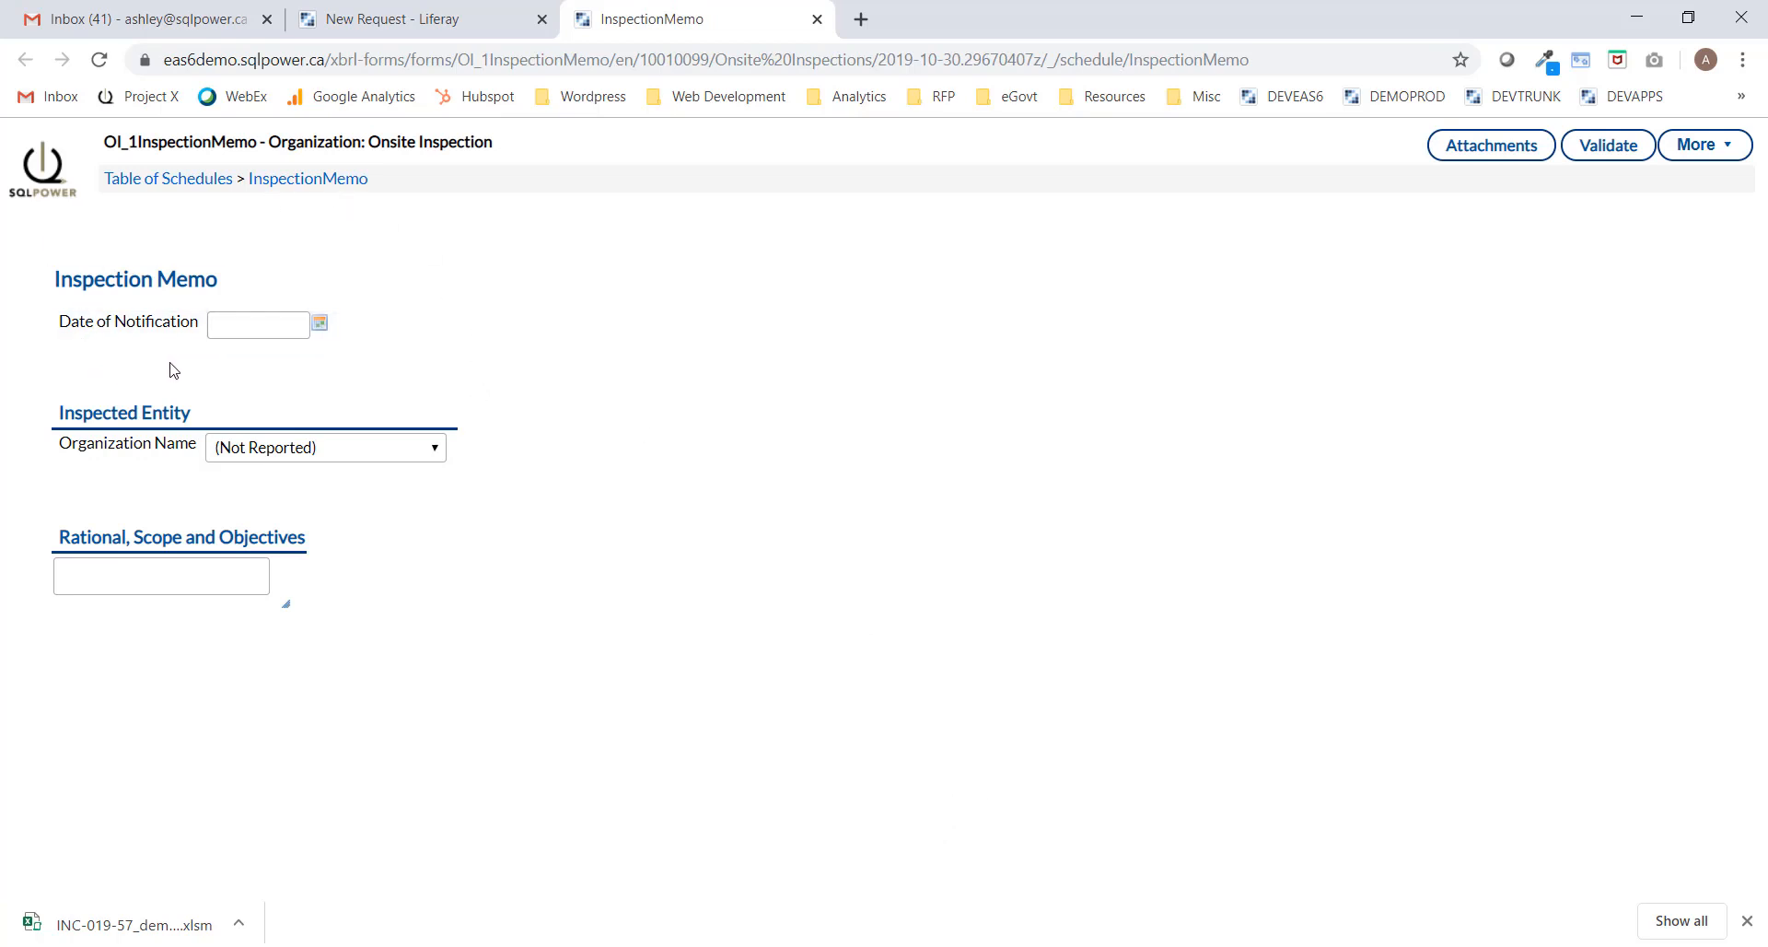
Set the notification date to 15 November 2019 and the inspected entity to Alliance Capital.
click(320, 324)
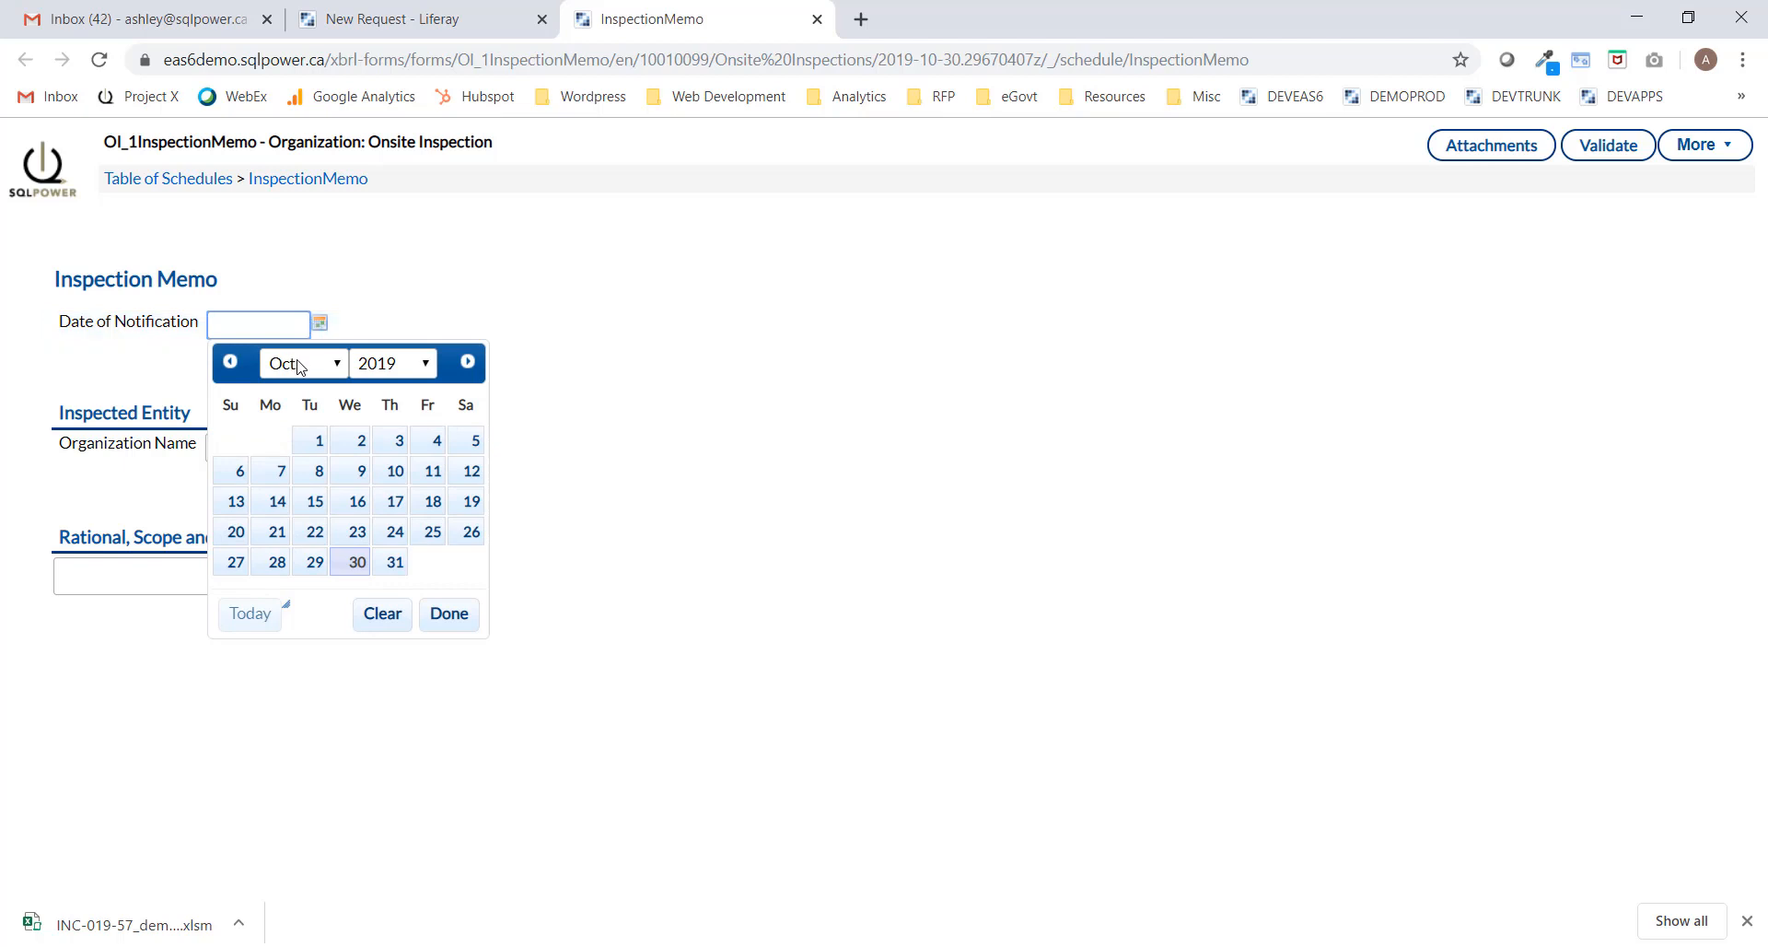
click(324, 364)
click(285, 765)
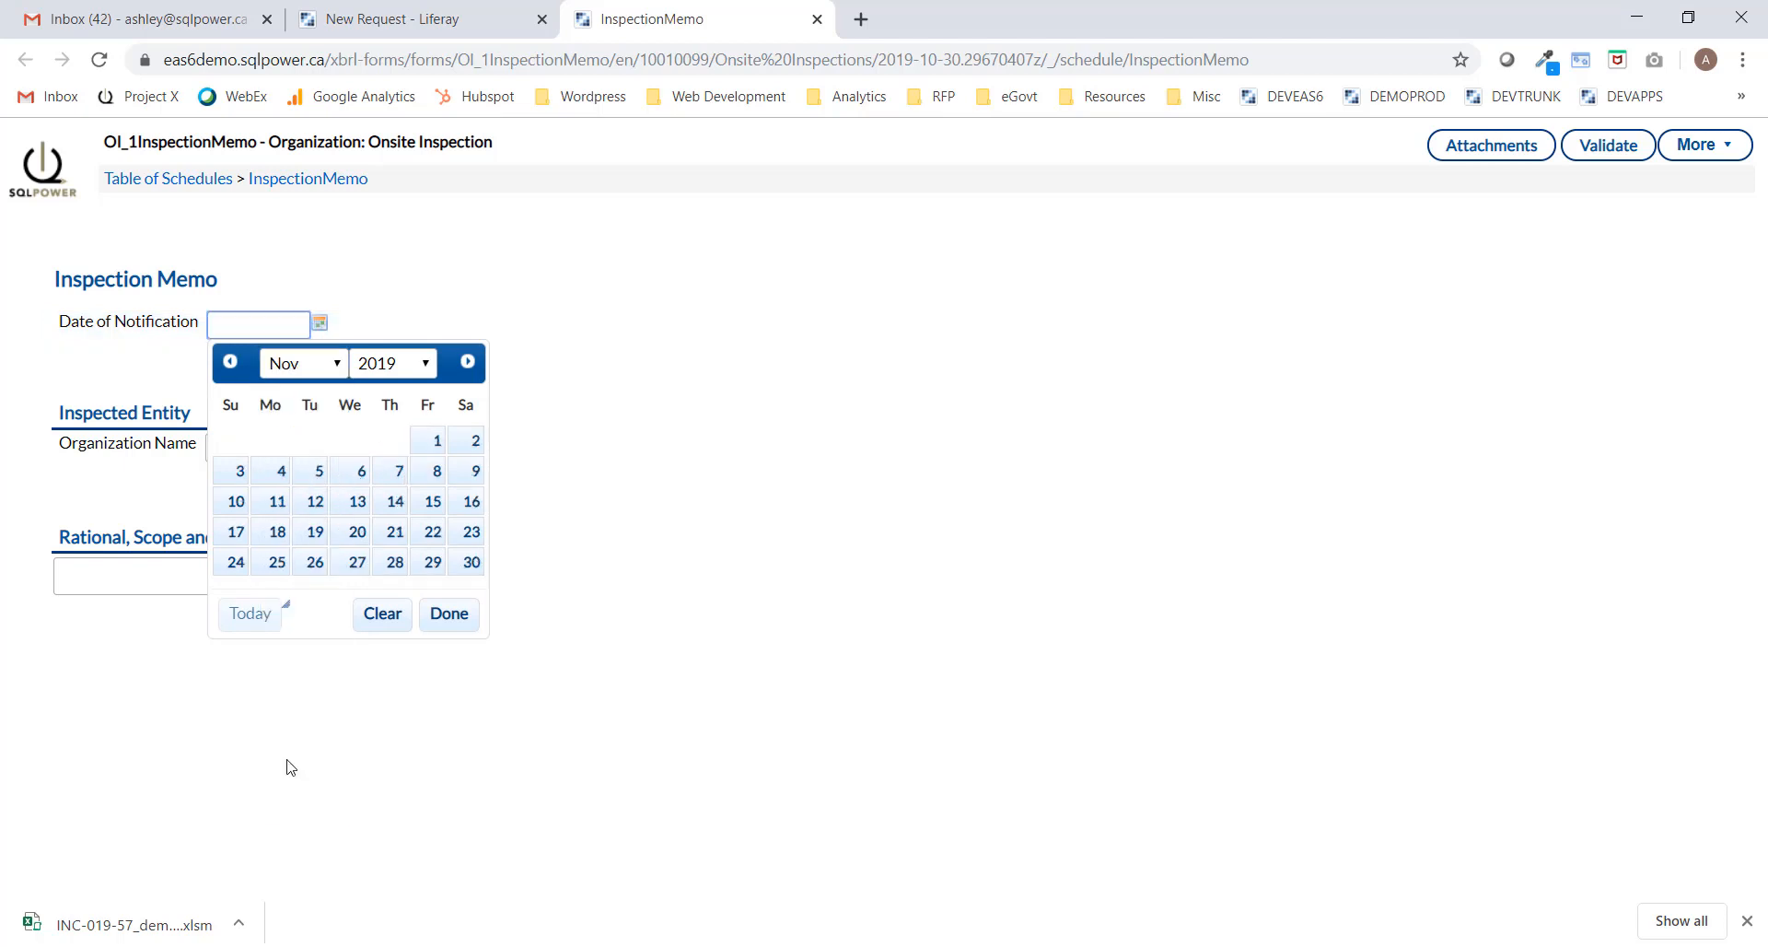
click(431, 502)
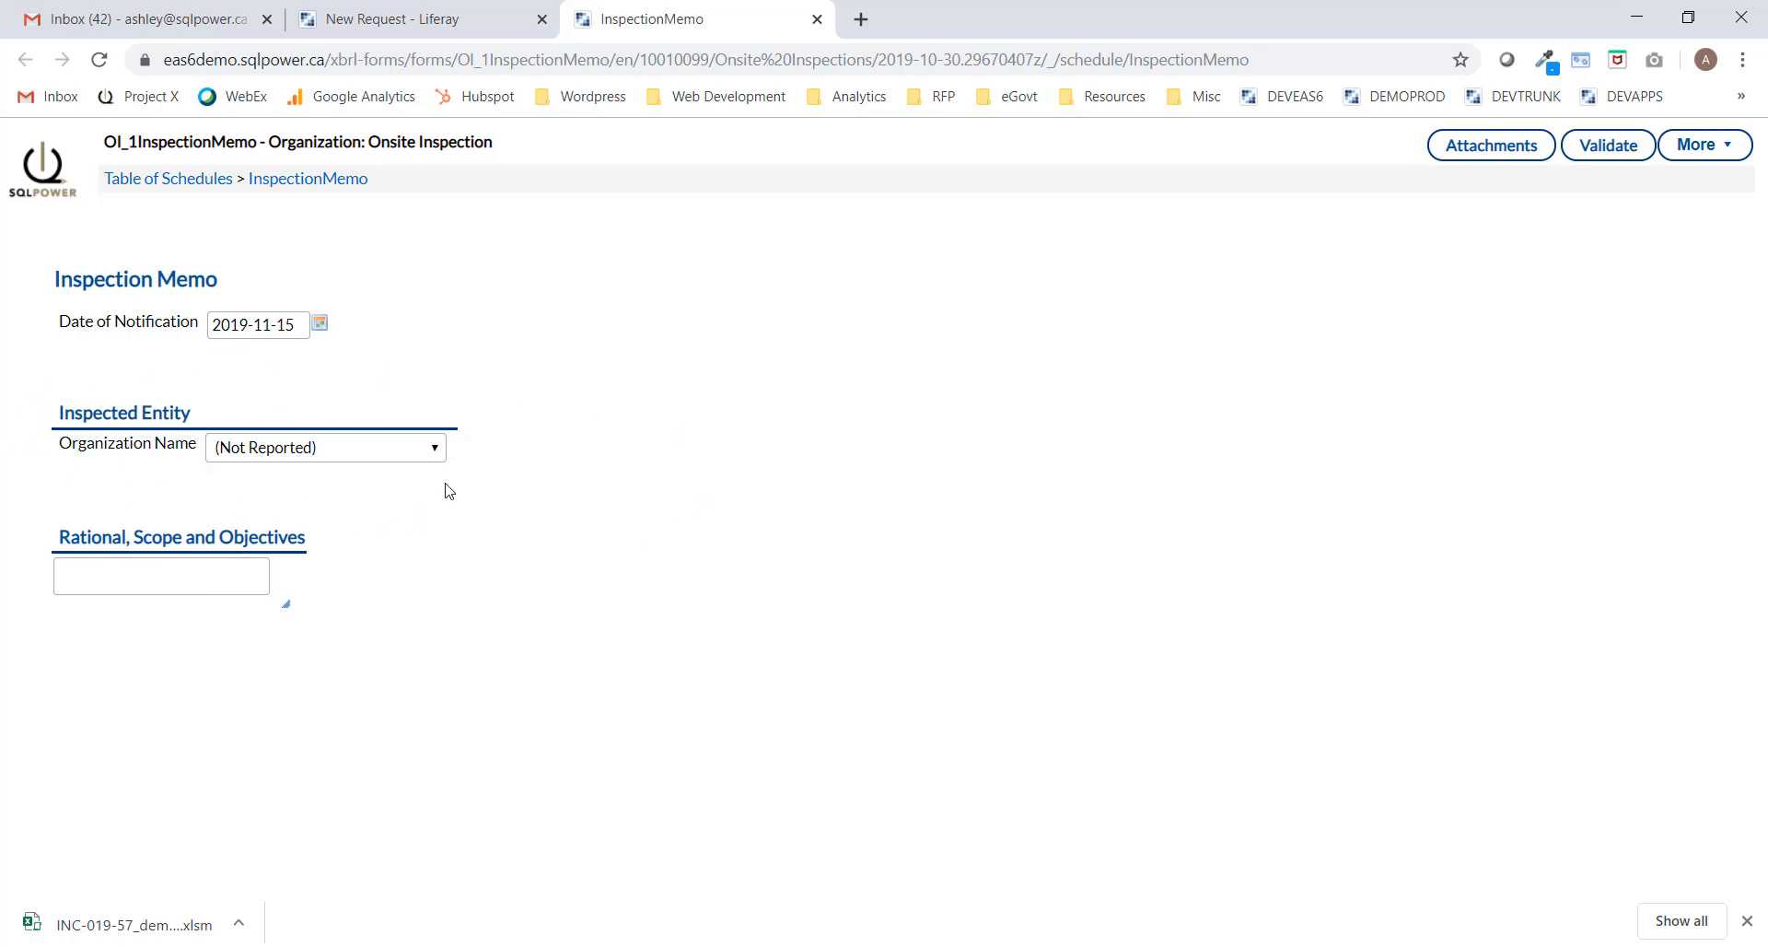
click(429, 452)
drag(440, 507, 442, 525)
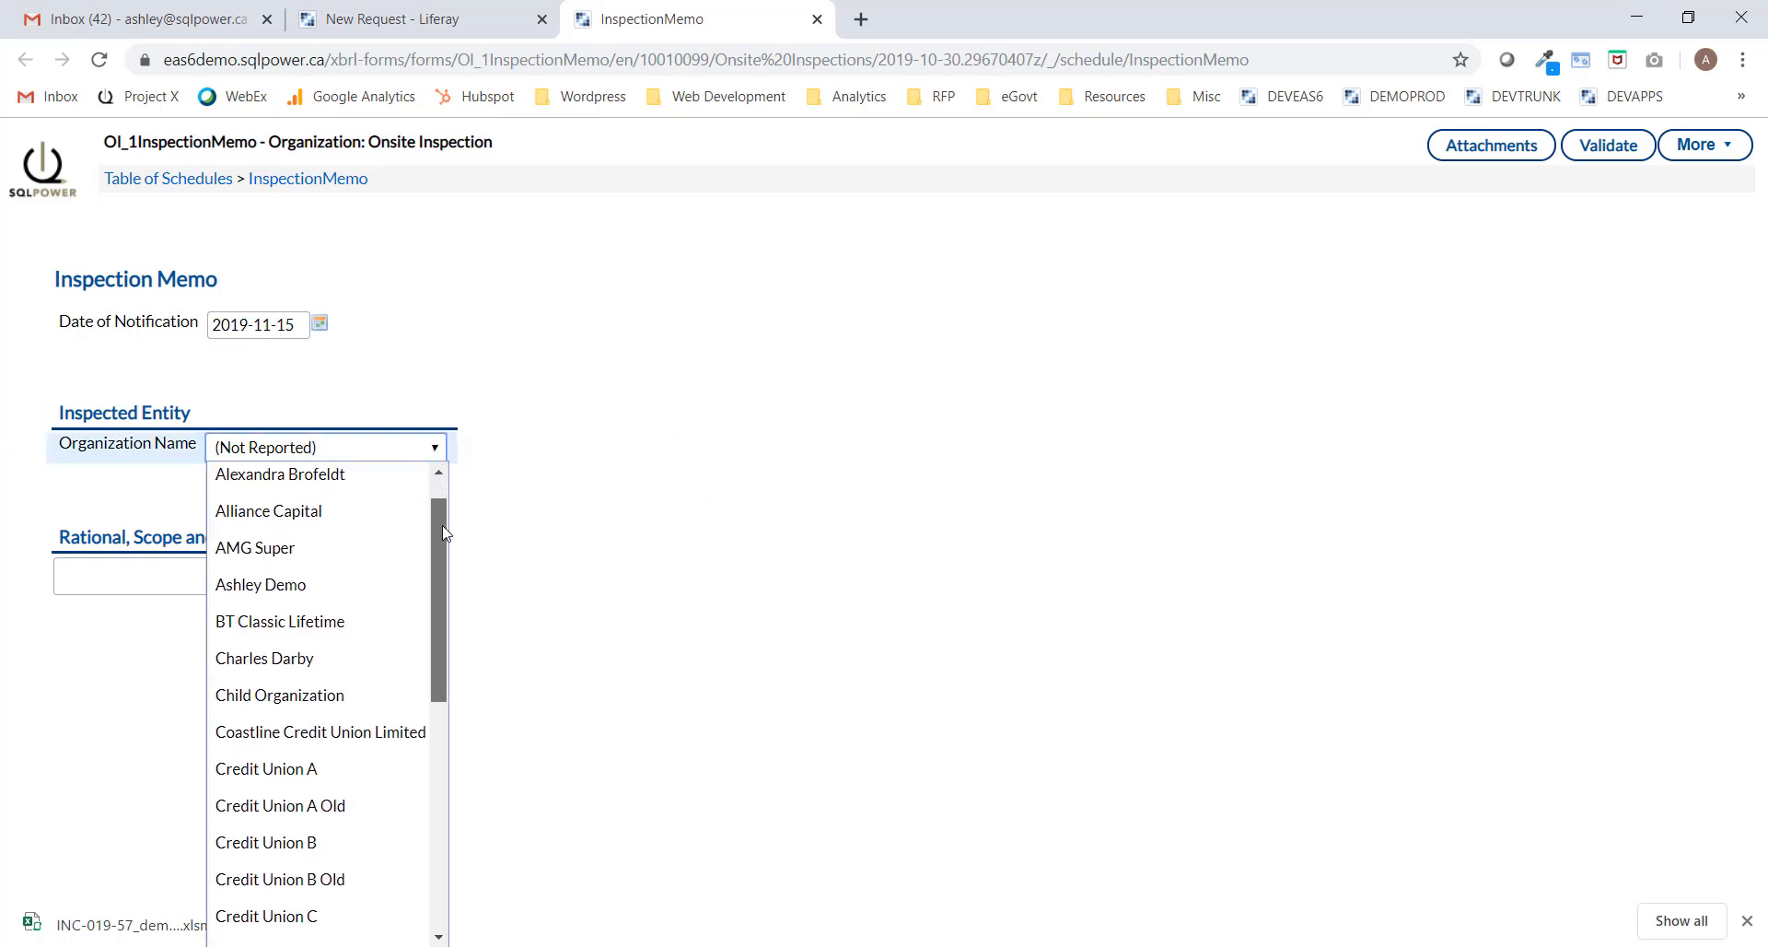
click(288, 512)
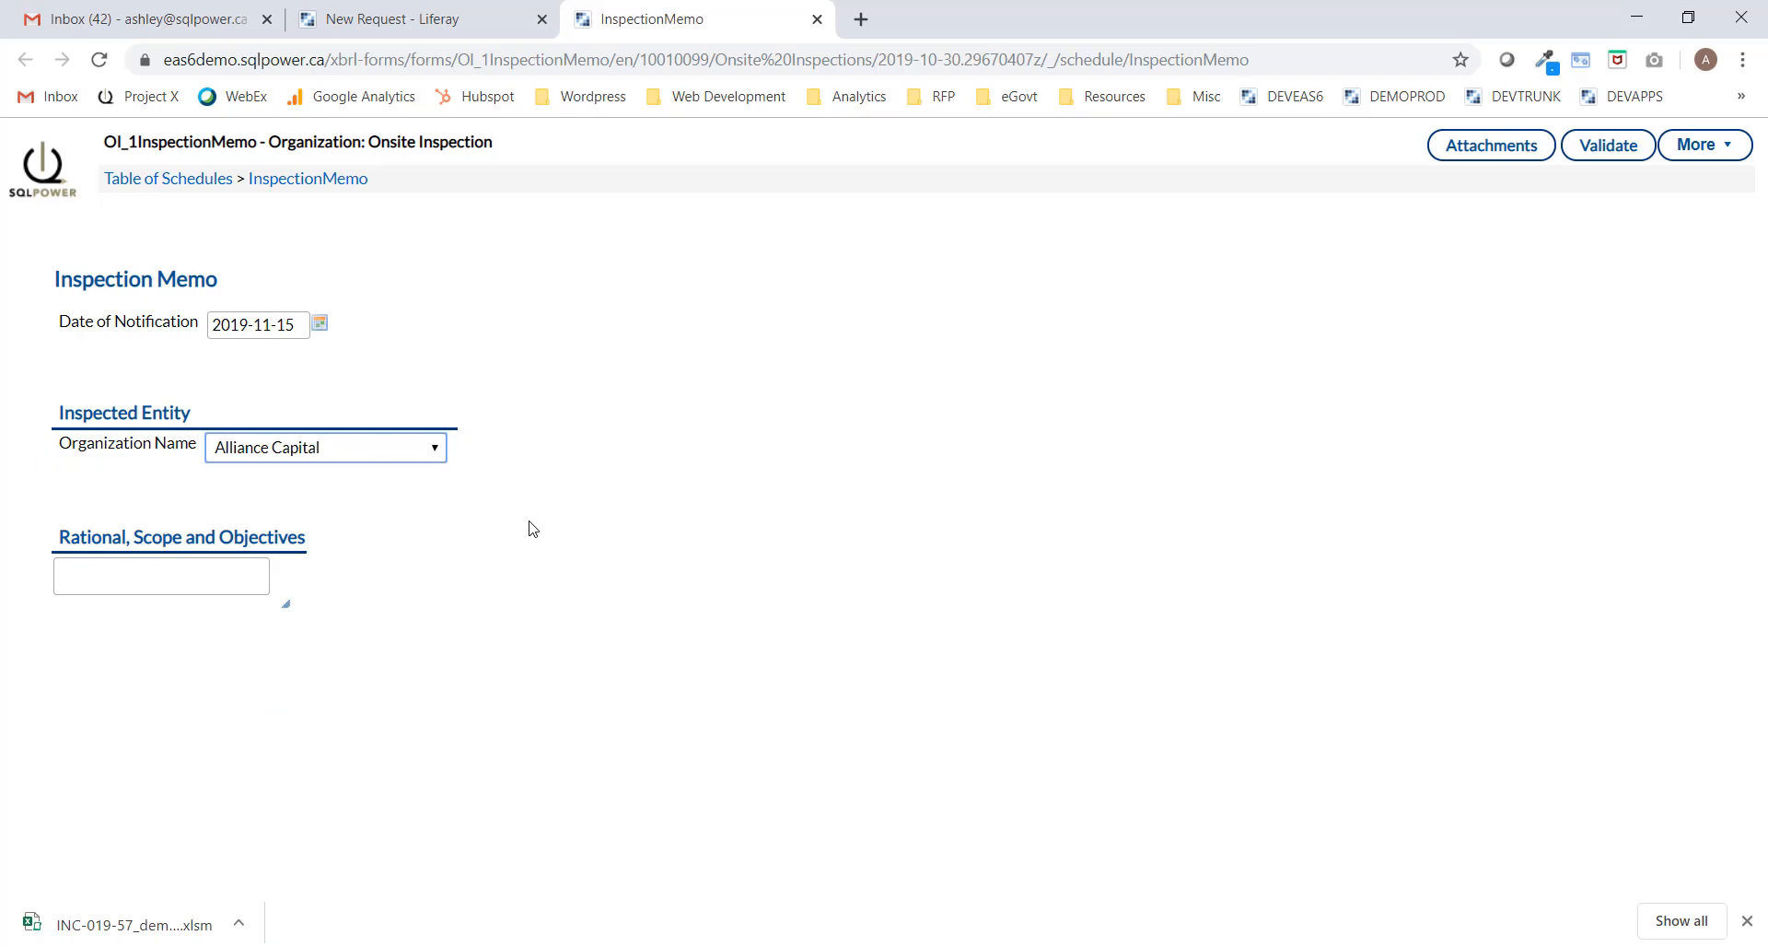
Paste the memo text into Rational, Scope and Objectives and validate the Inspection Memo.
drag(286, 604, 653, 890)
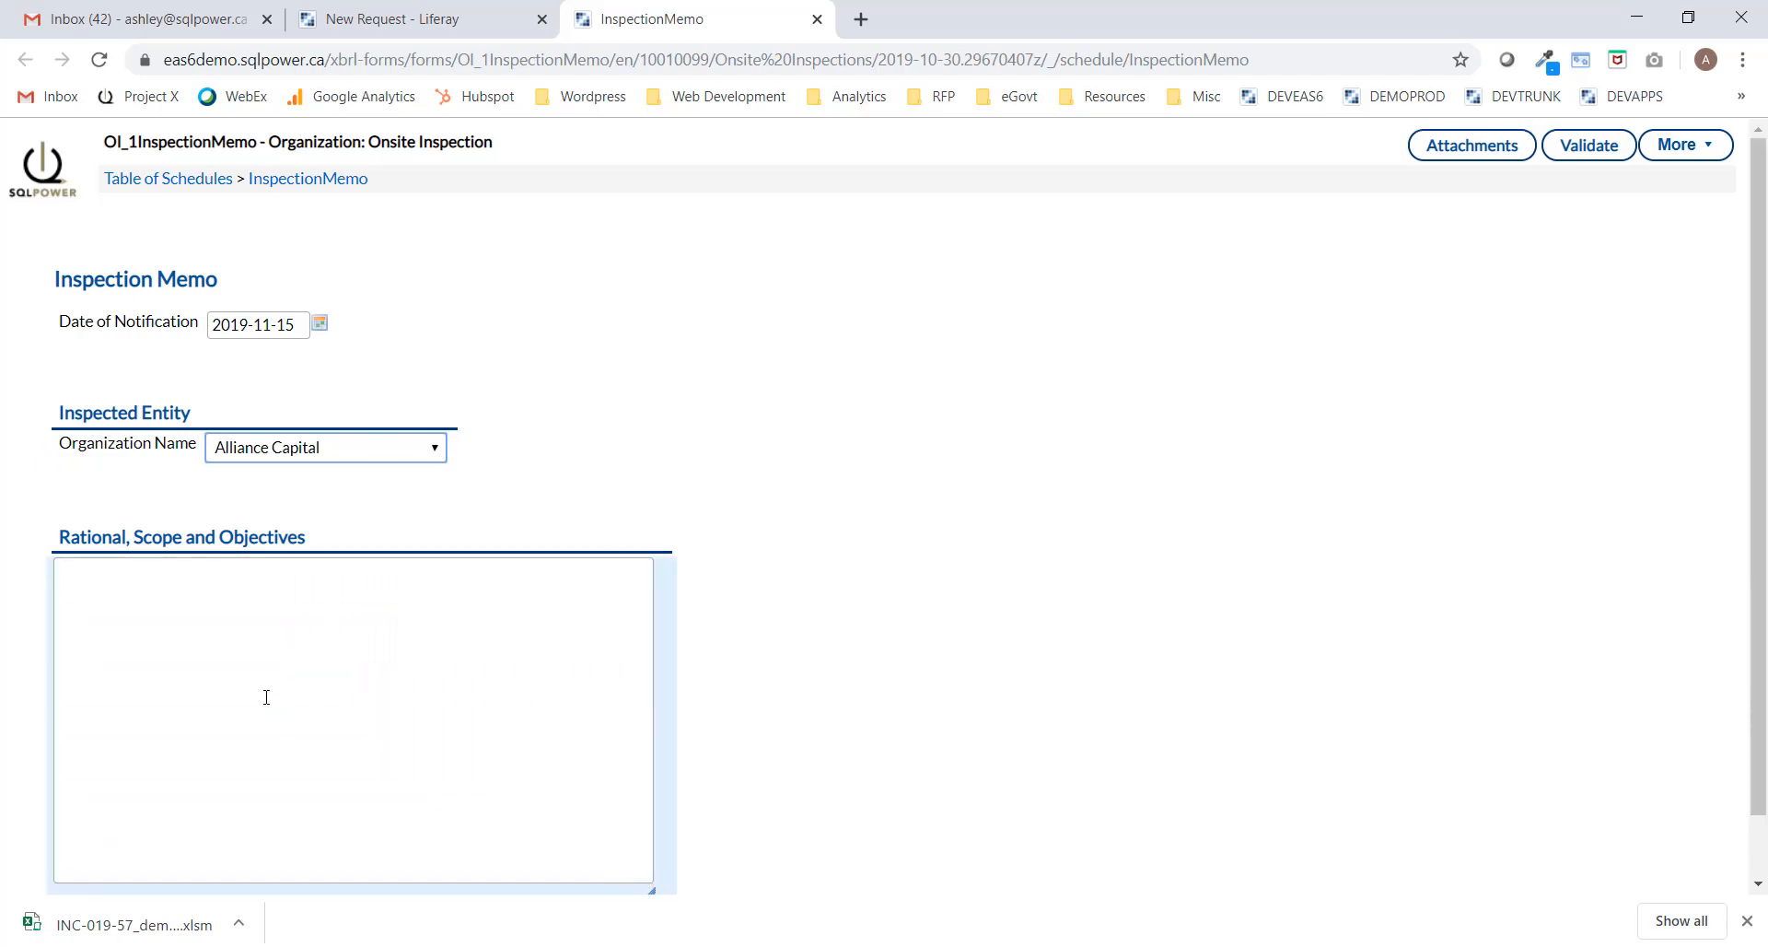
click(210, 588)
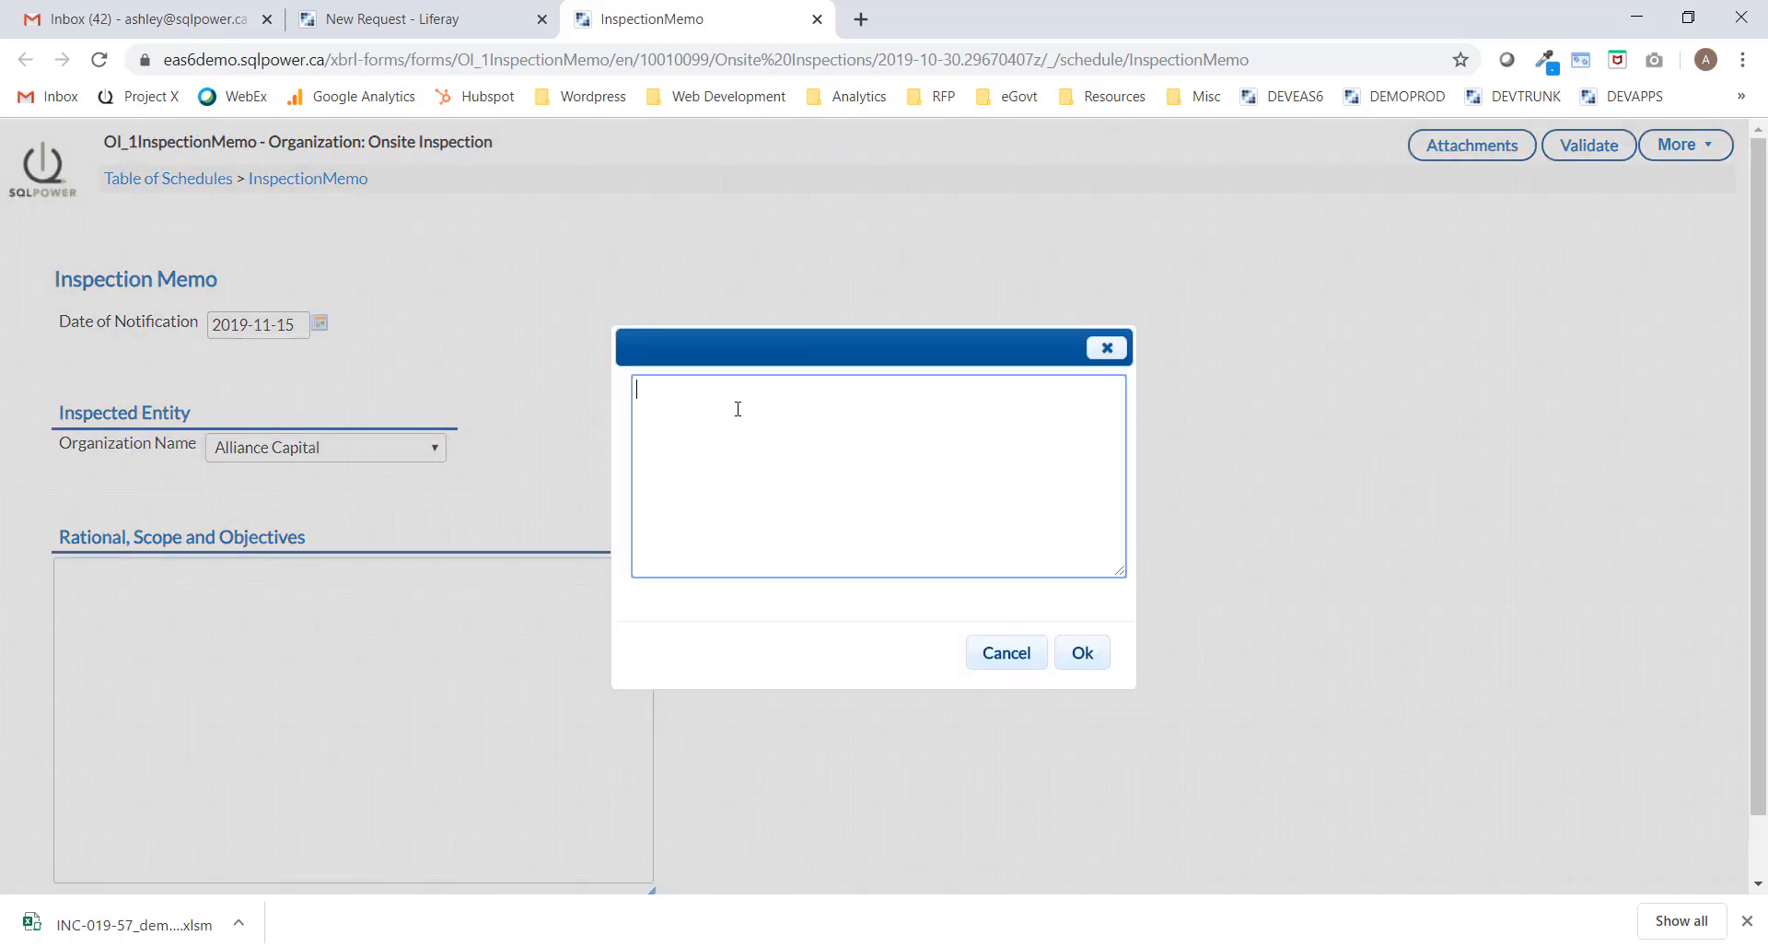
key(ctrl+v)
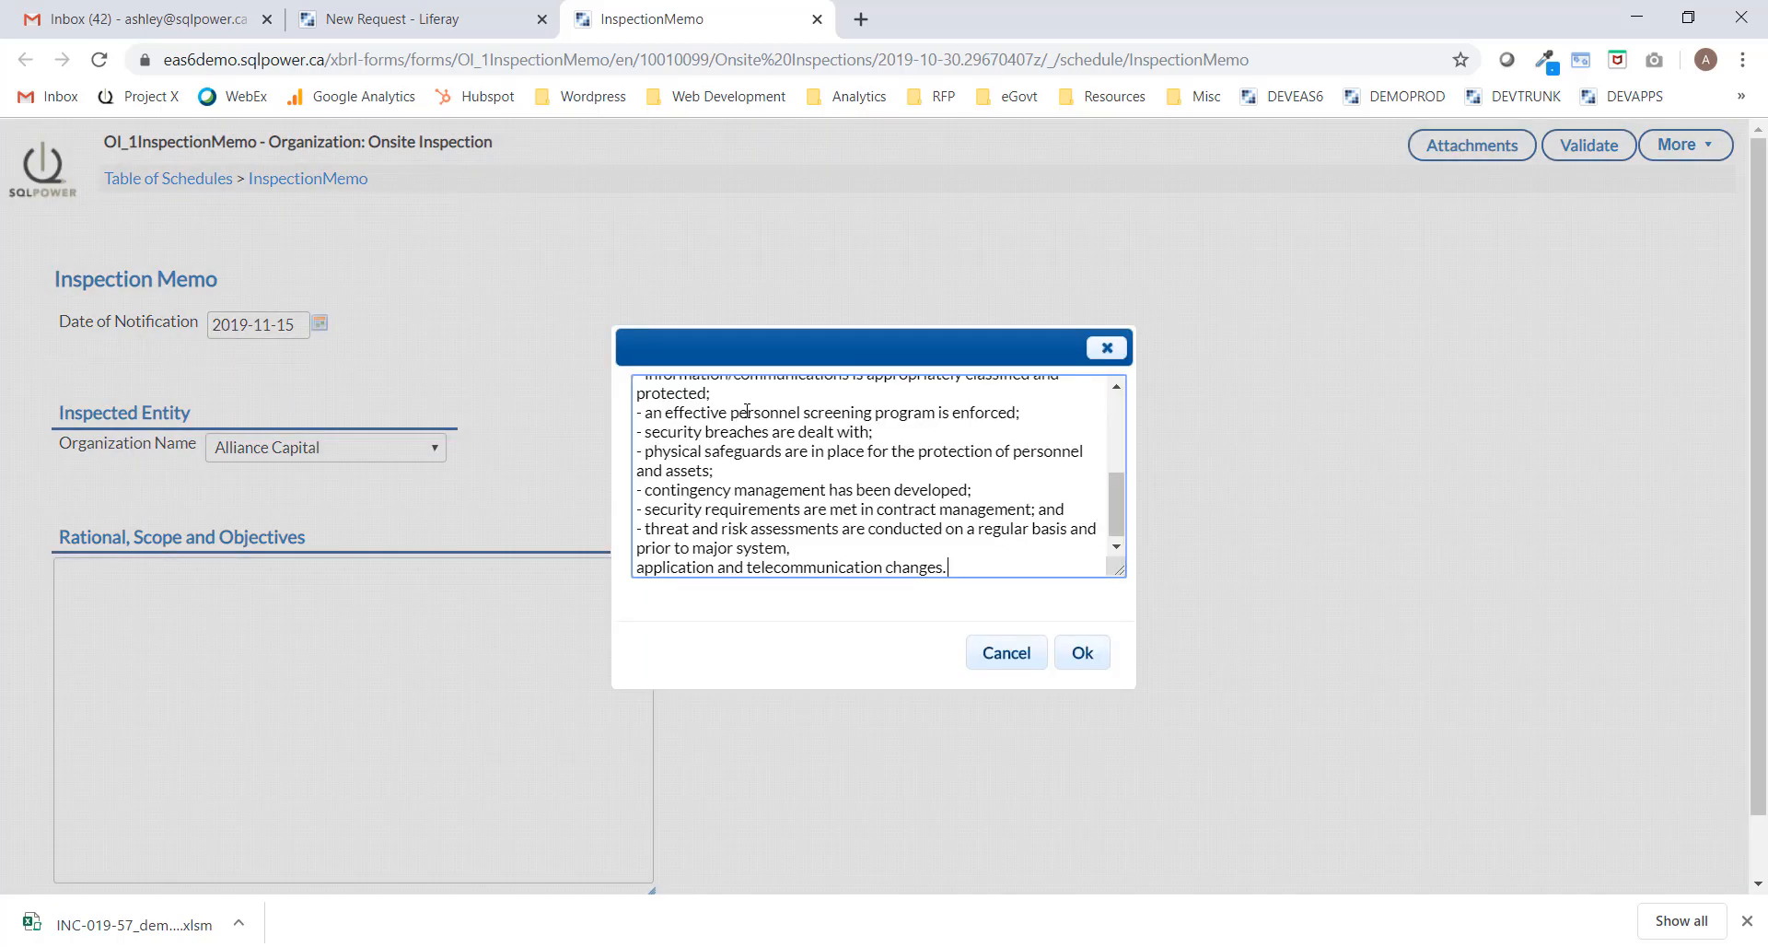
click(1082, 654)
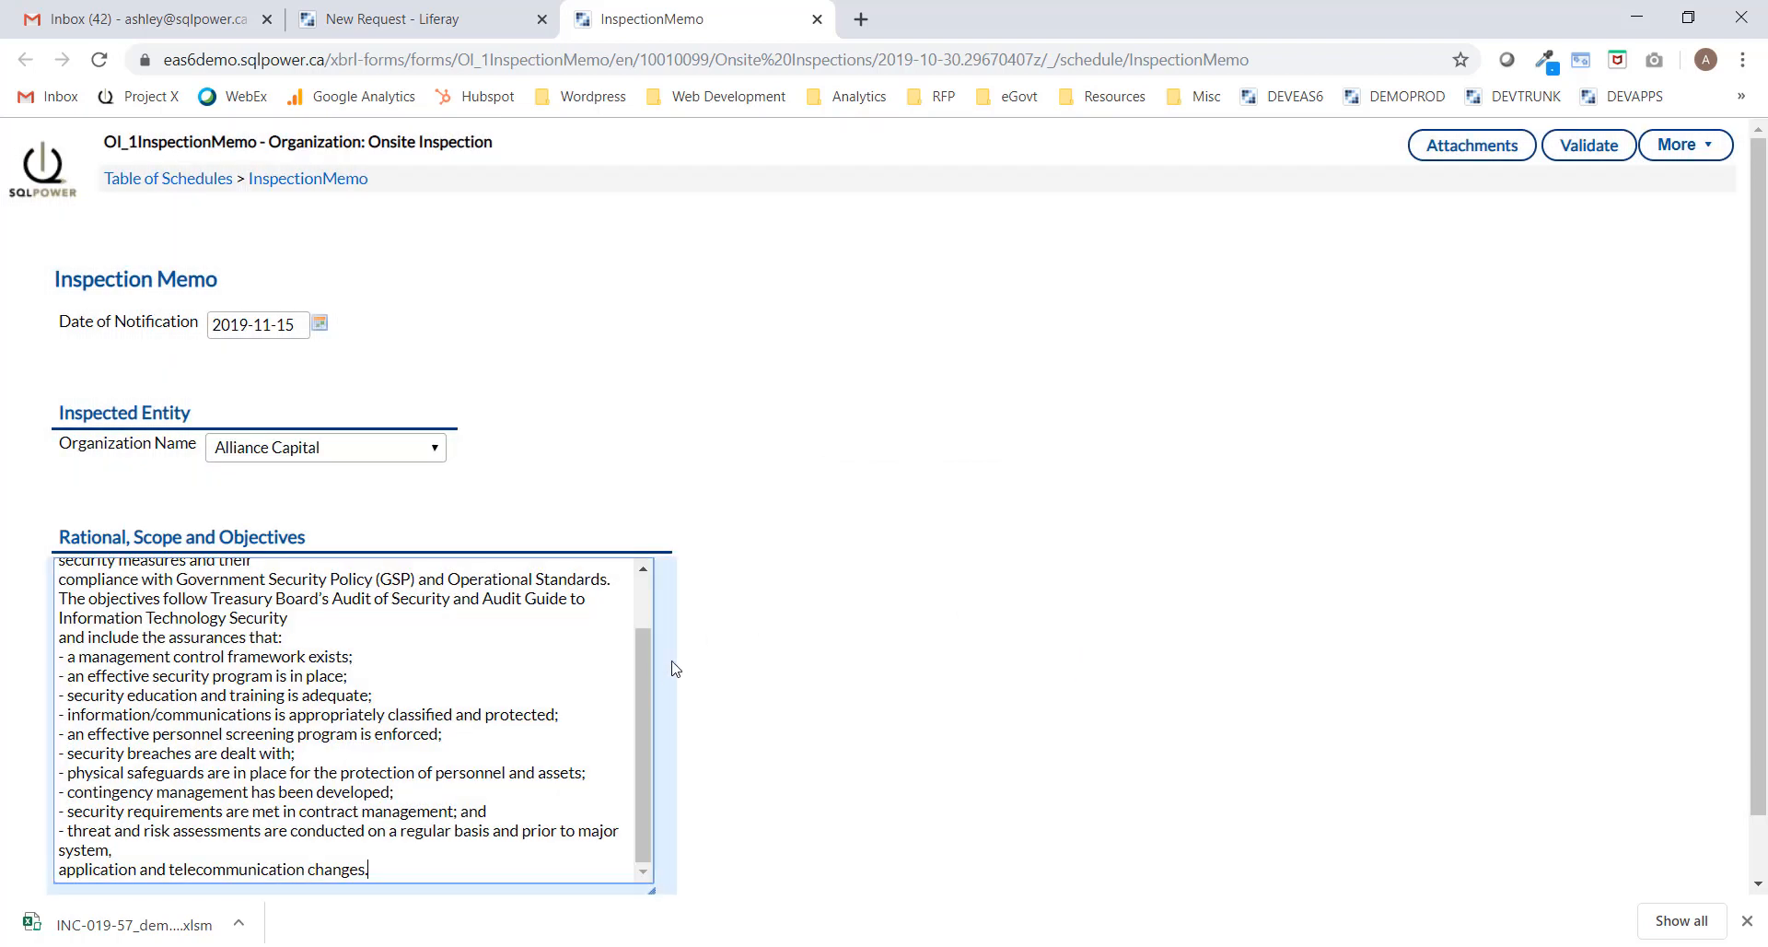
drag(644, 674, 663, 607)
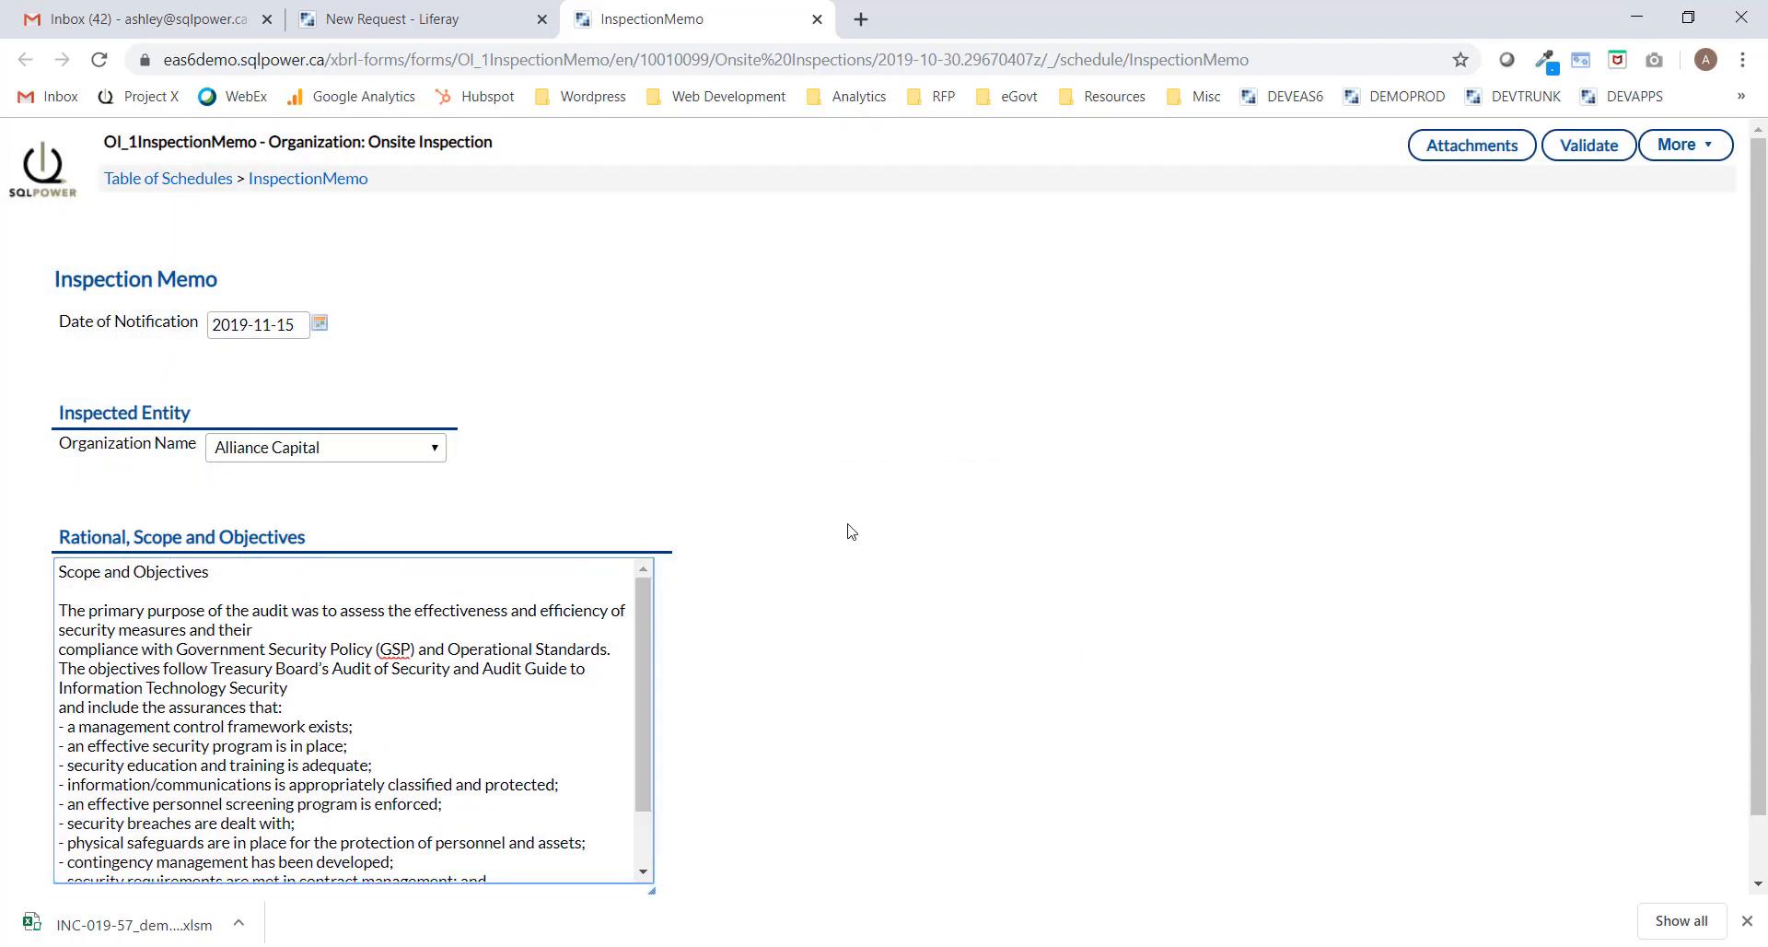
scroll(845, 528, down, 1)
scroll(844, 528, up, 1)
click(1603, 163)
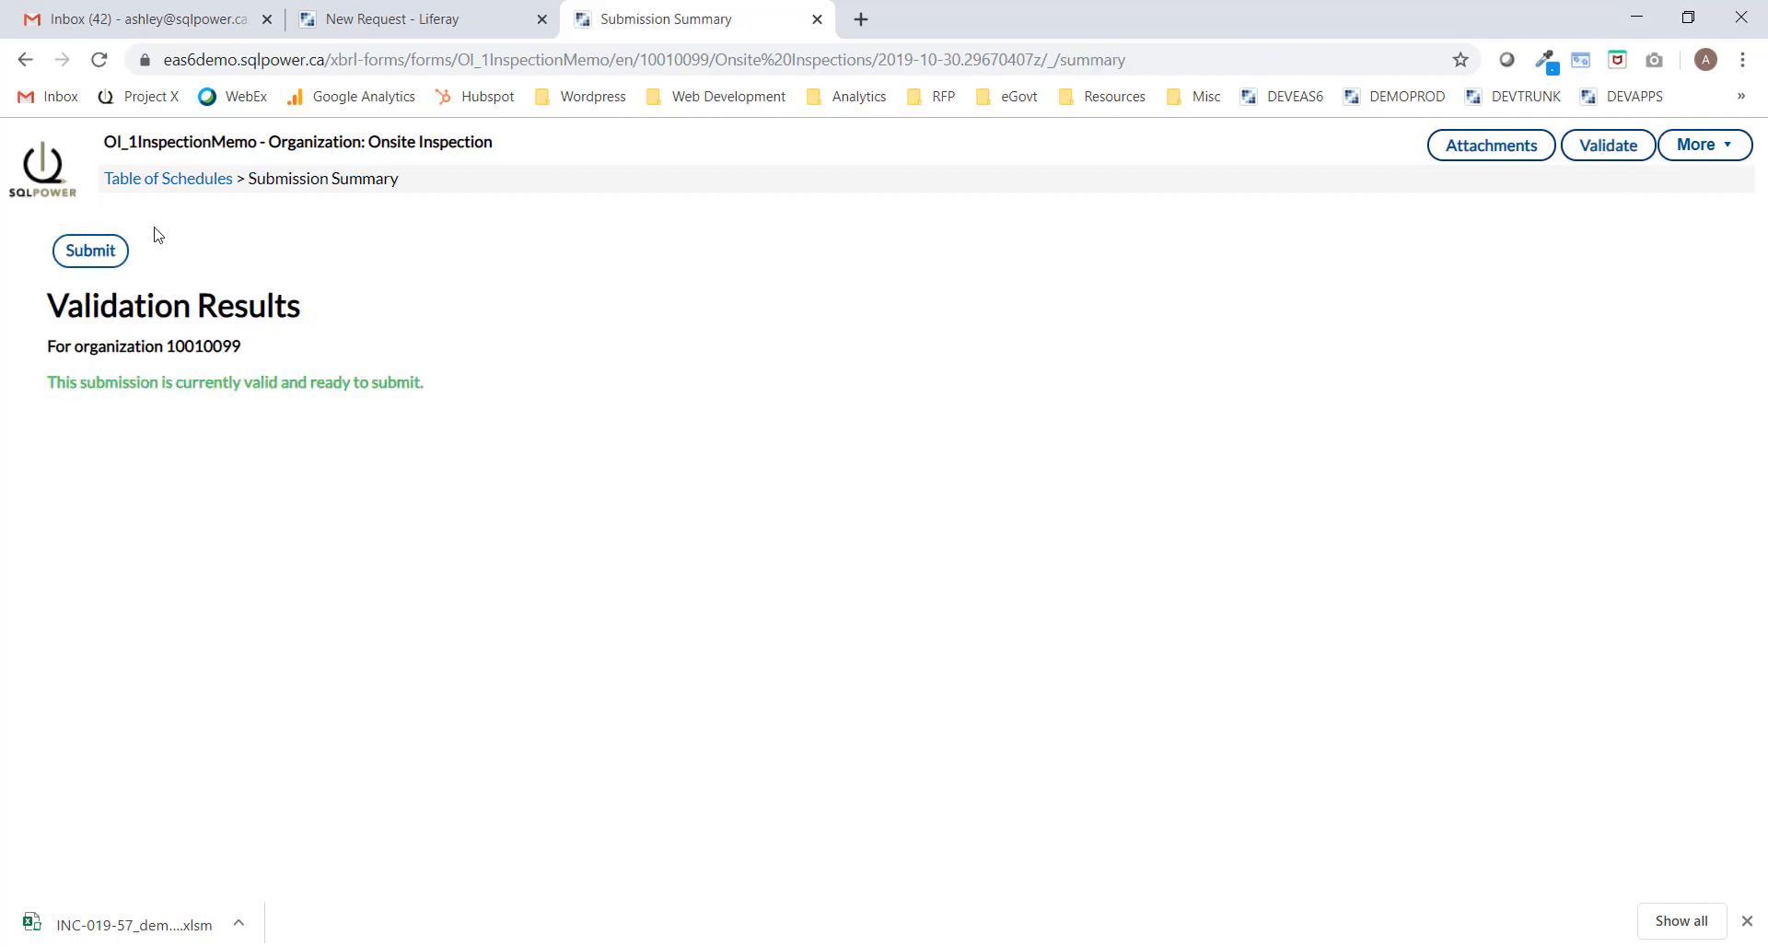
Submit the validated Inspection Memo without comments and close the confirmation page.
click(87, 260)
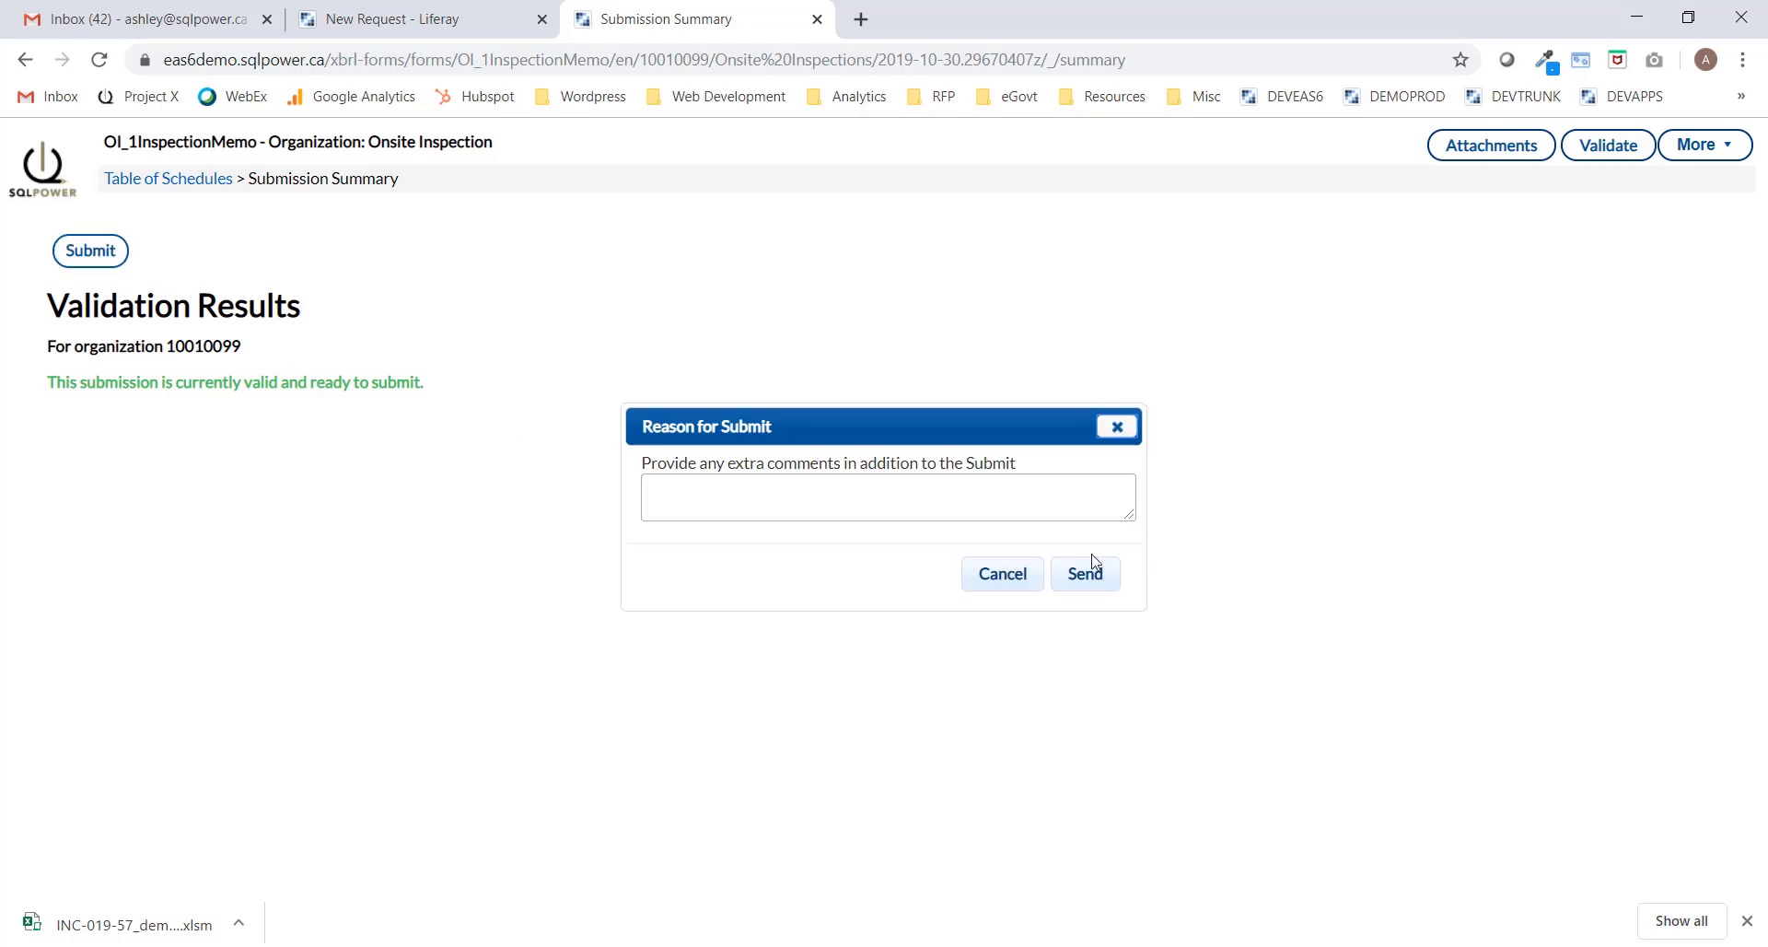
click(1096, 577)
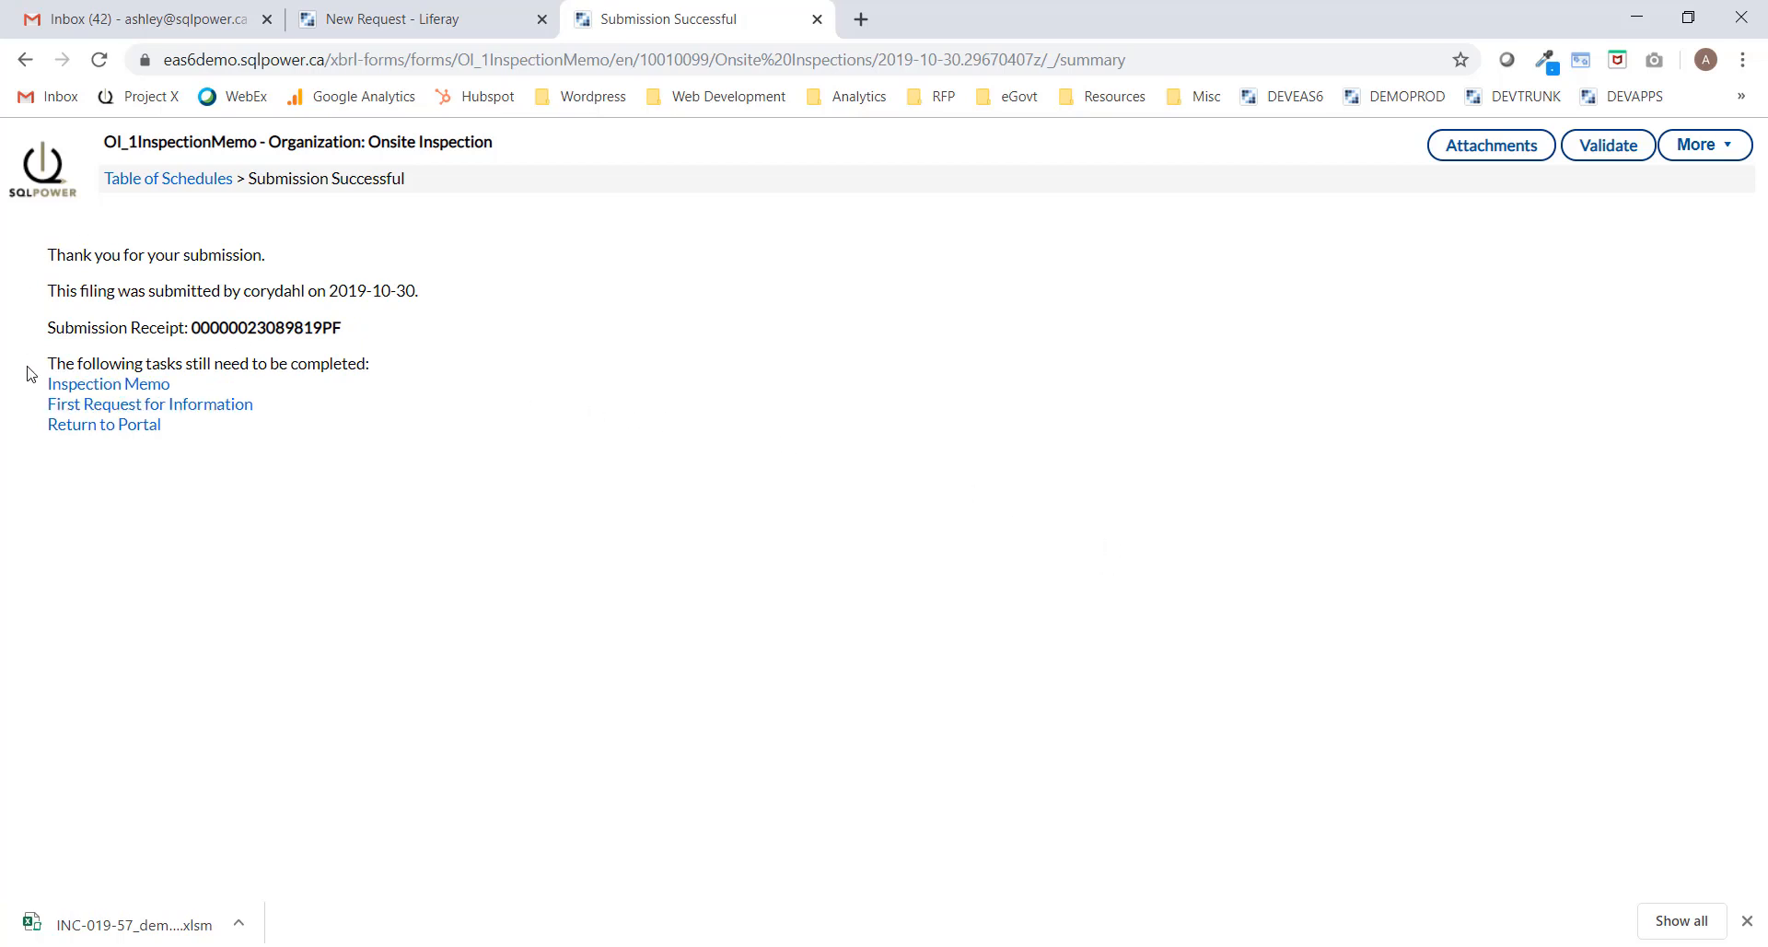
click(817, 20)
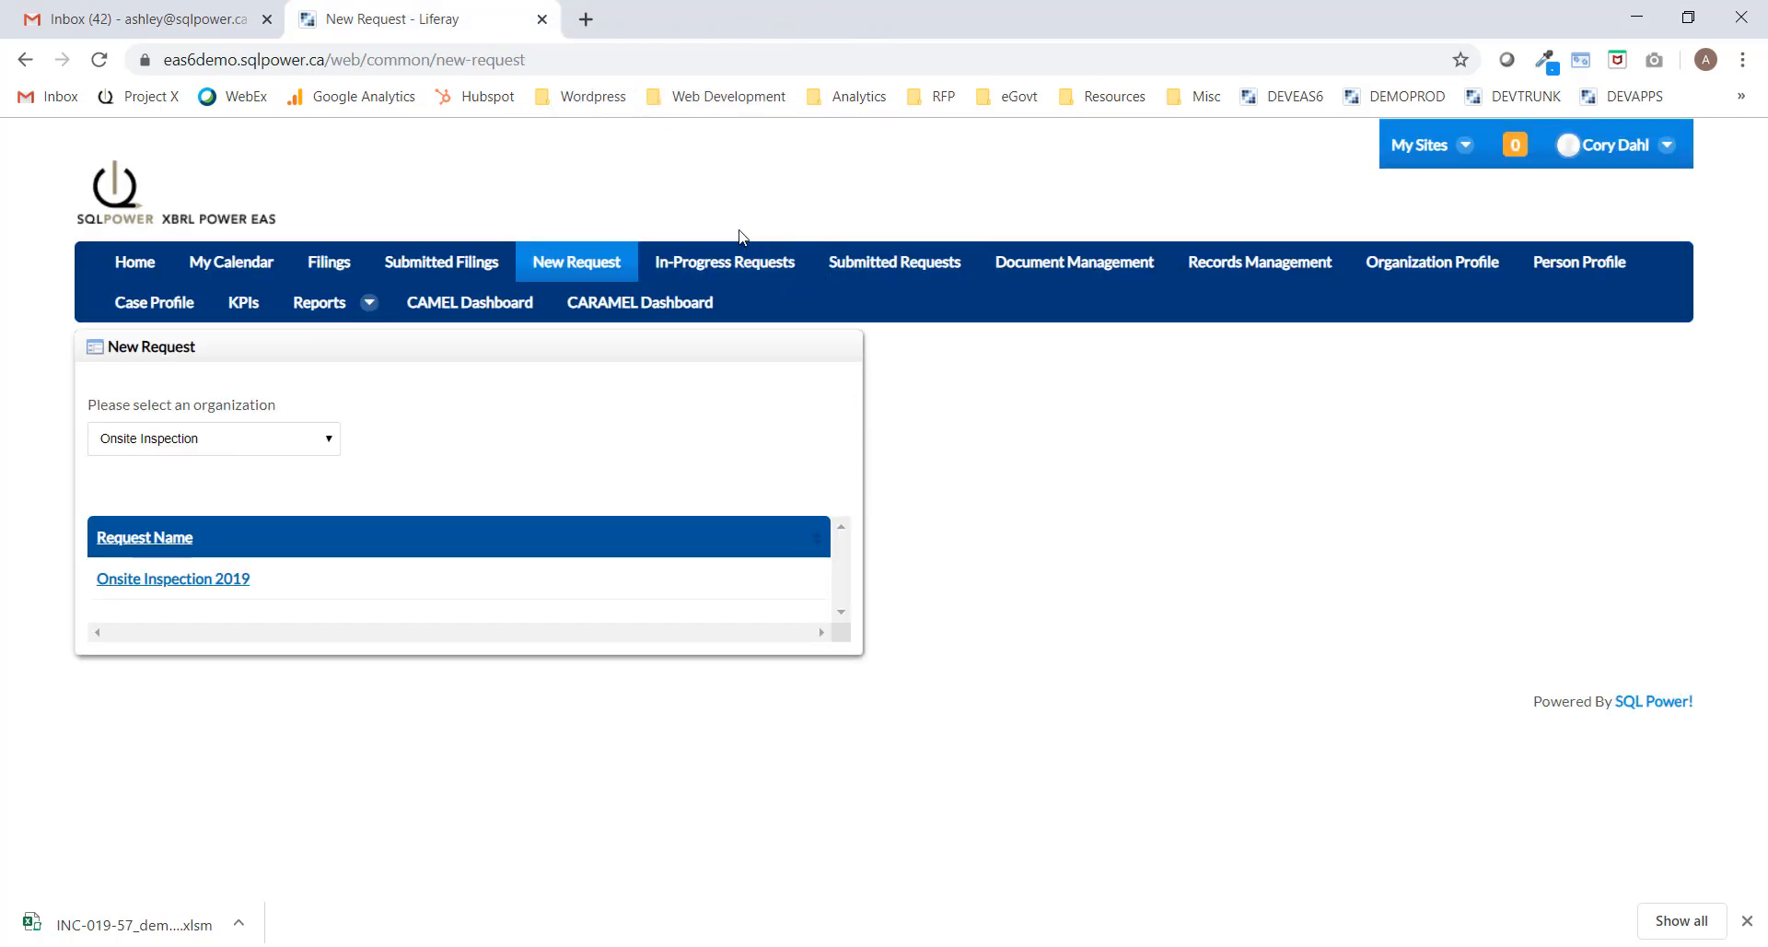
Show In-Progress Requests with request 9818 expanded to its memo and First Request for Information.
click(728, 265)
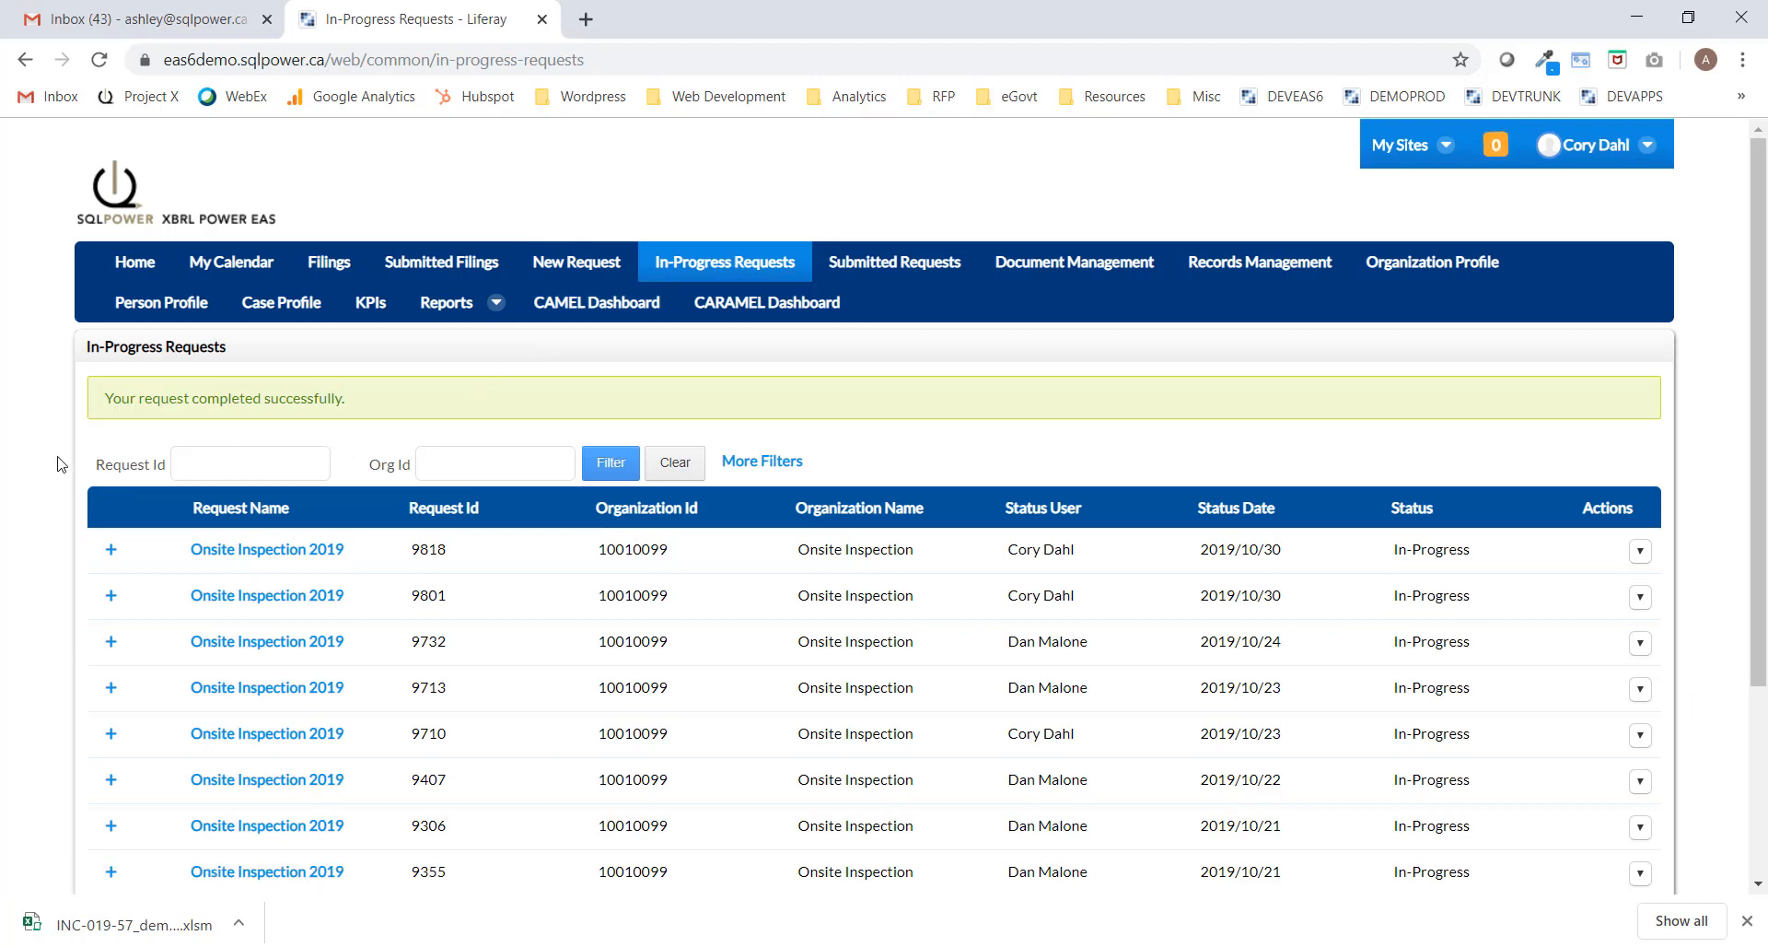
click(112, 552)
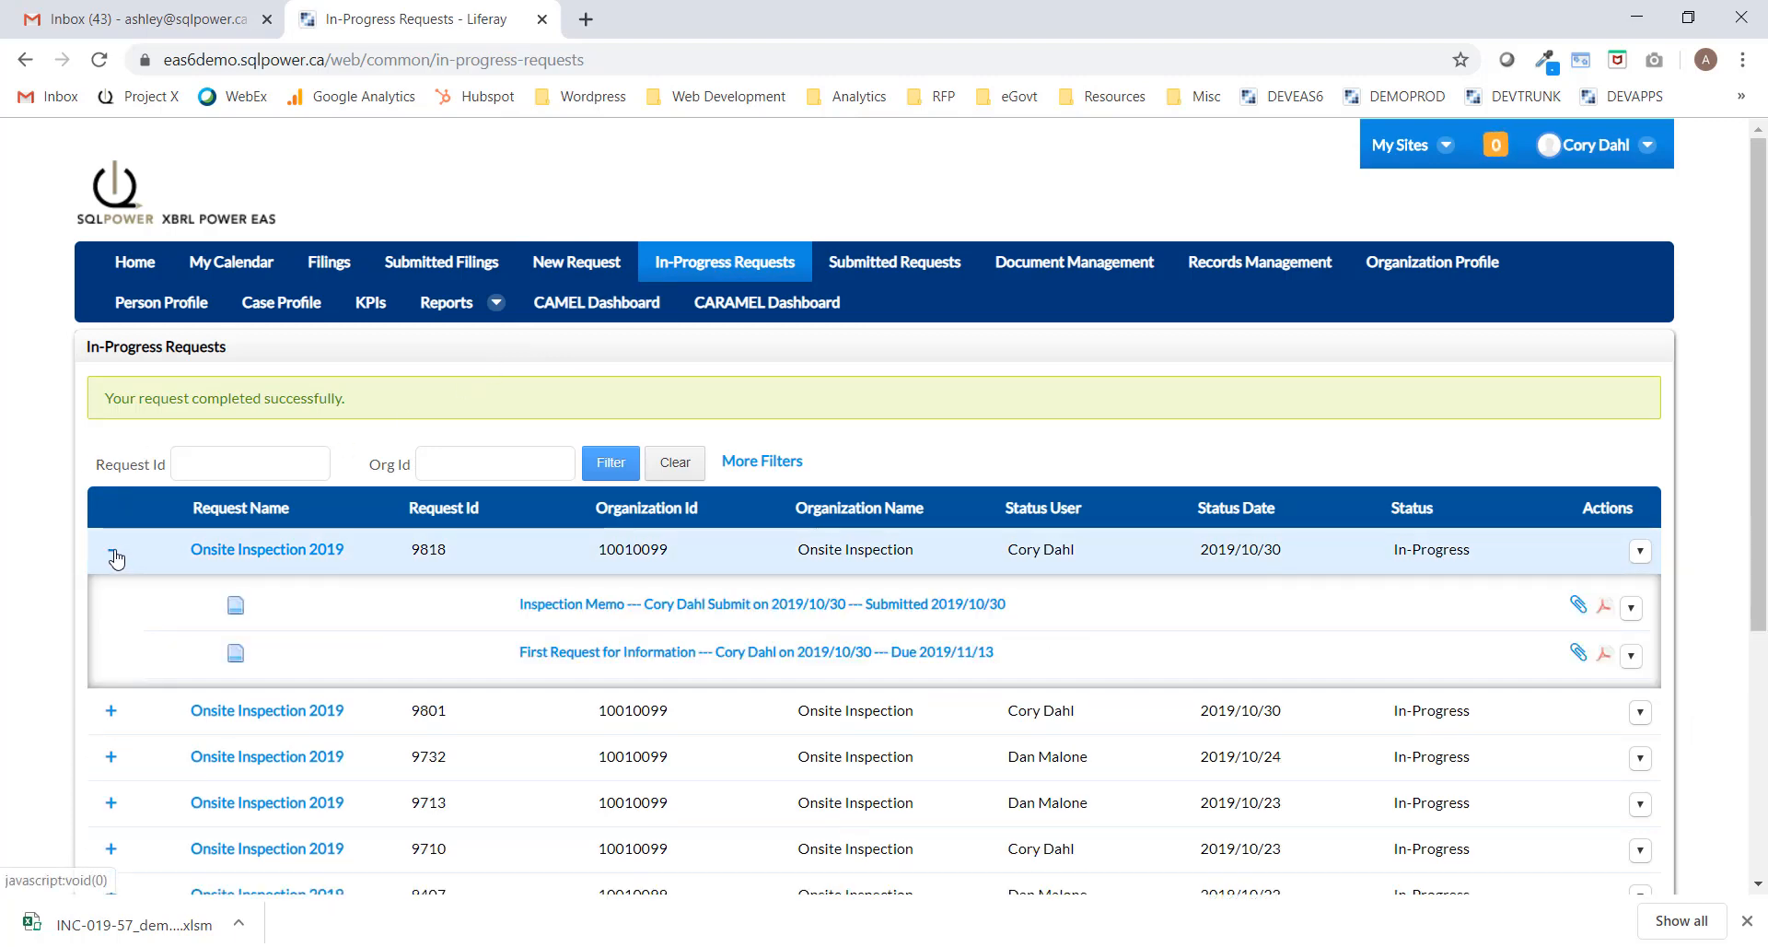
drag(1752, 457, 1752, 550)
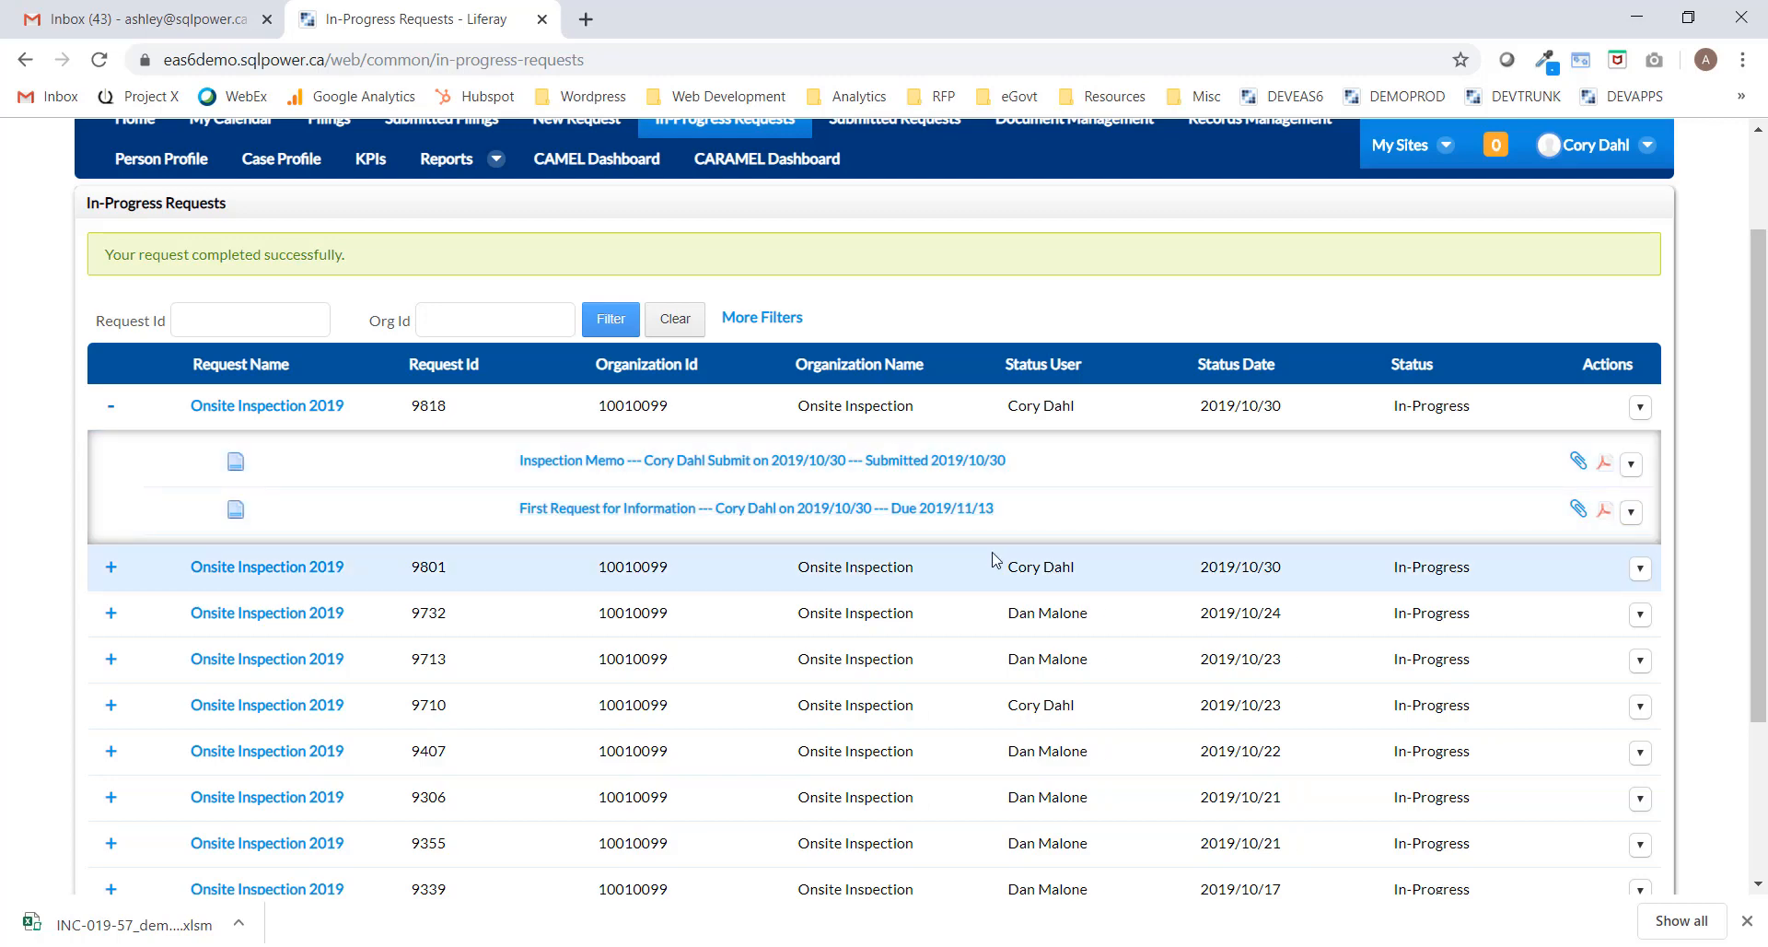
Assign a process member to the First Request for Information task and save the assignment.
click(1631, 513)
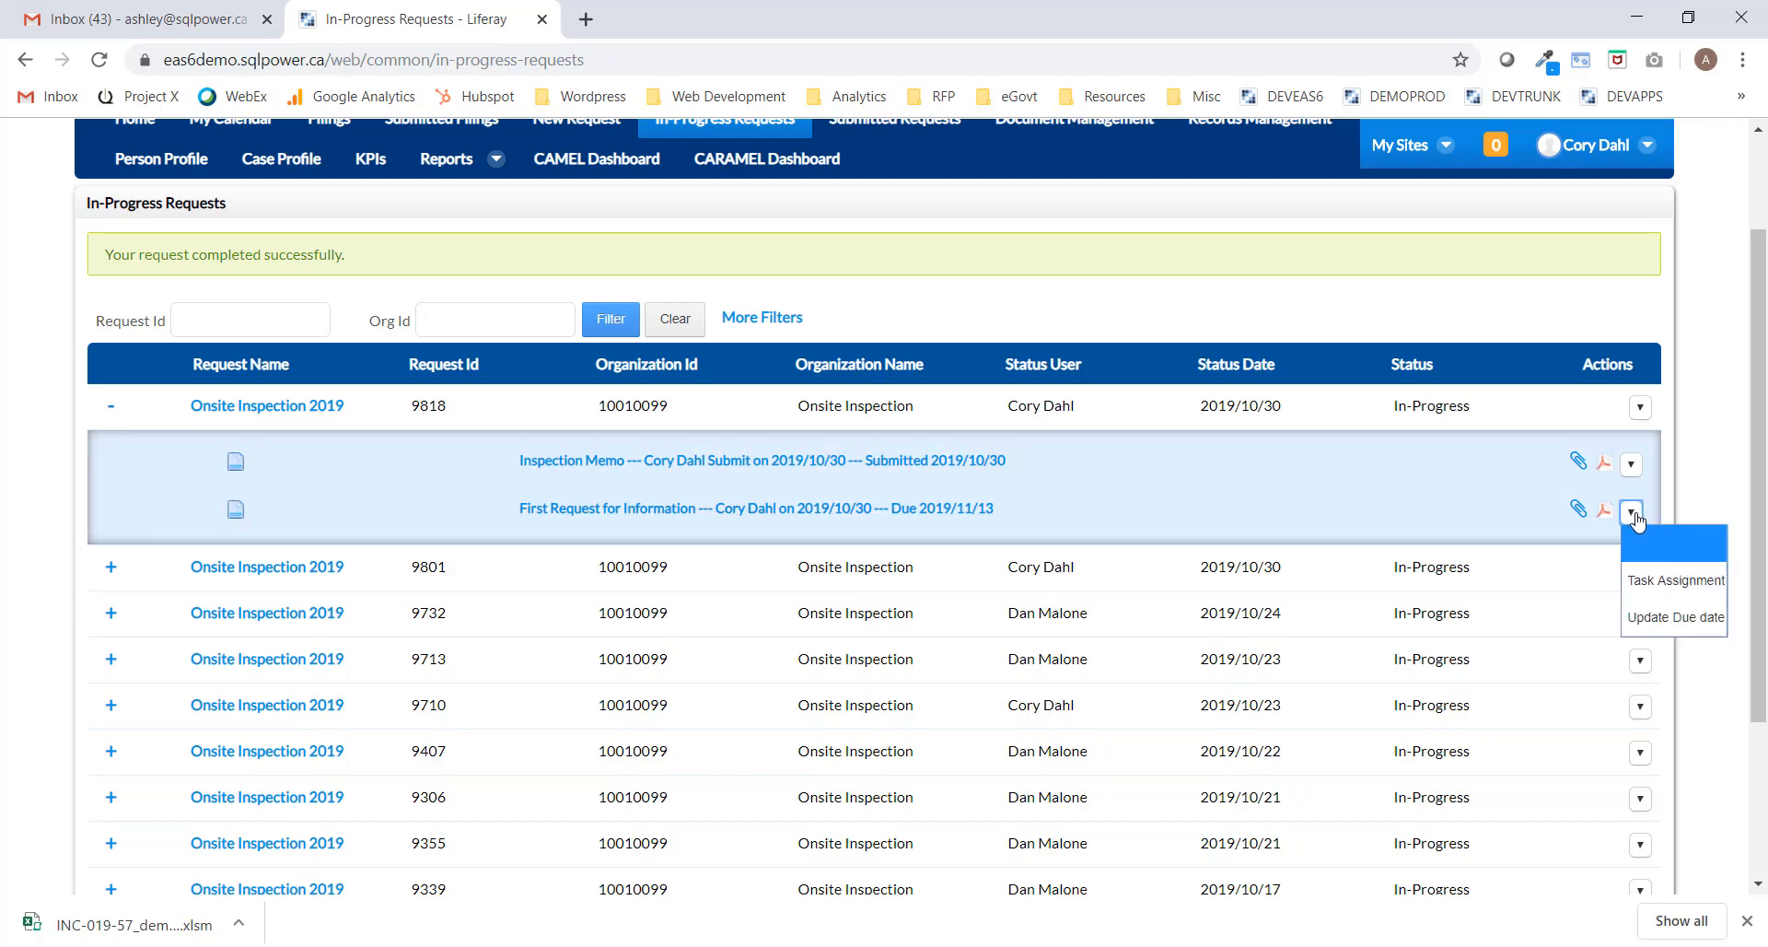
click(1671, 578)
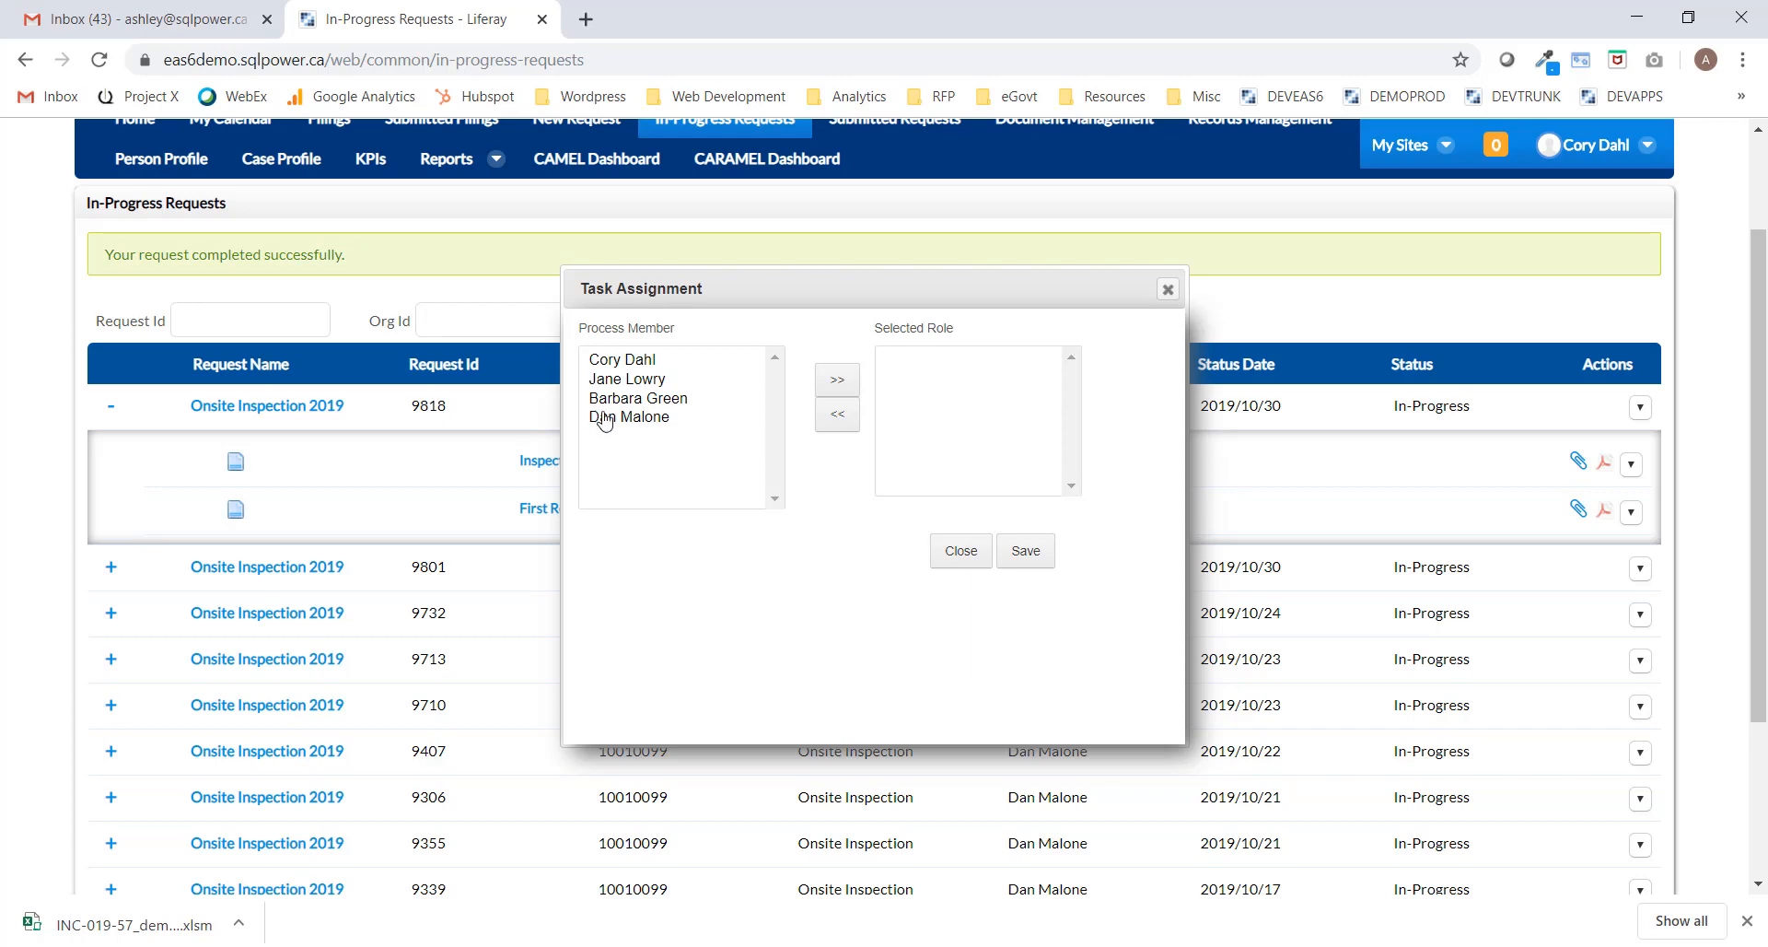
click(632, 381)
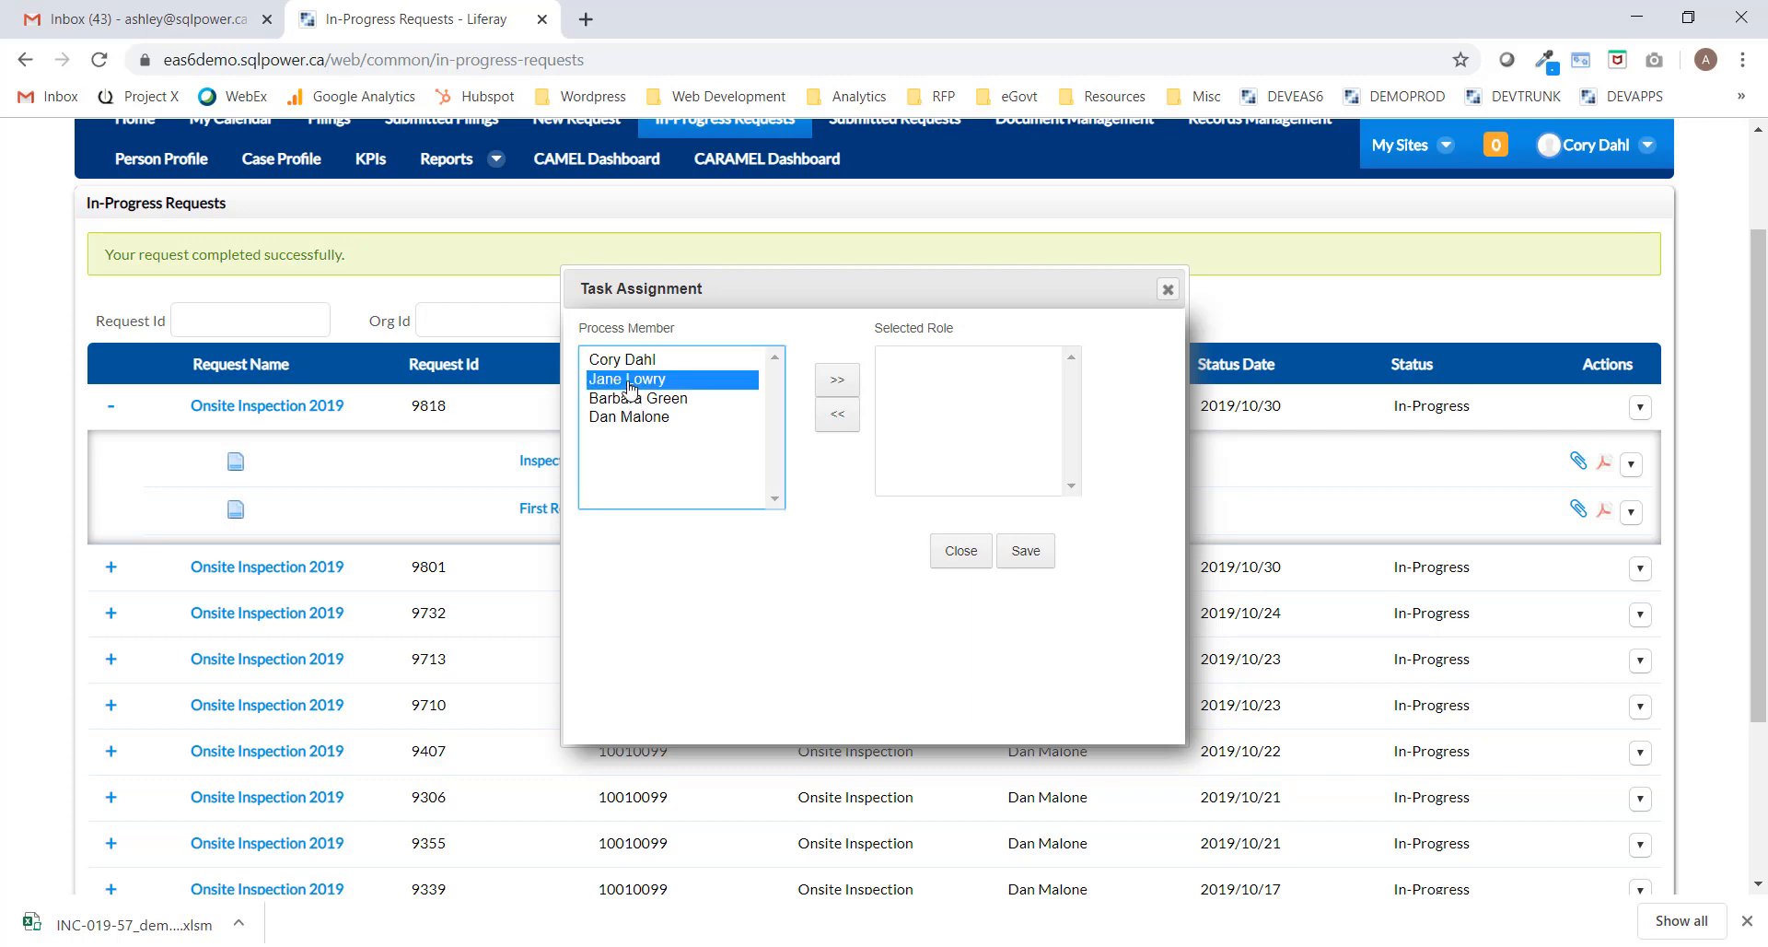
click(841, 385)
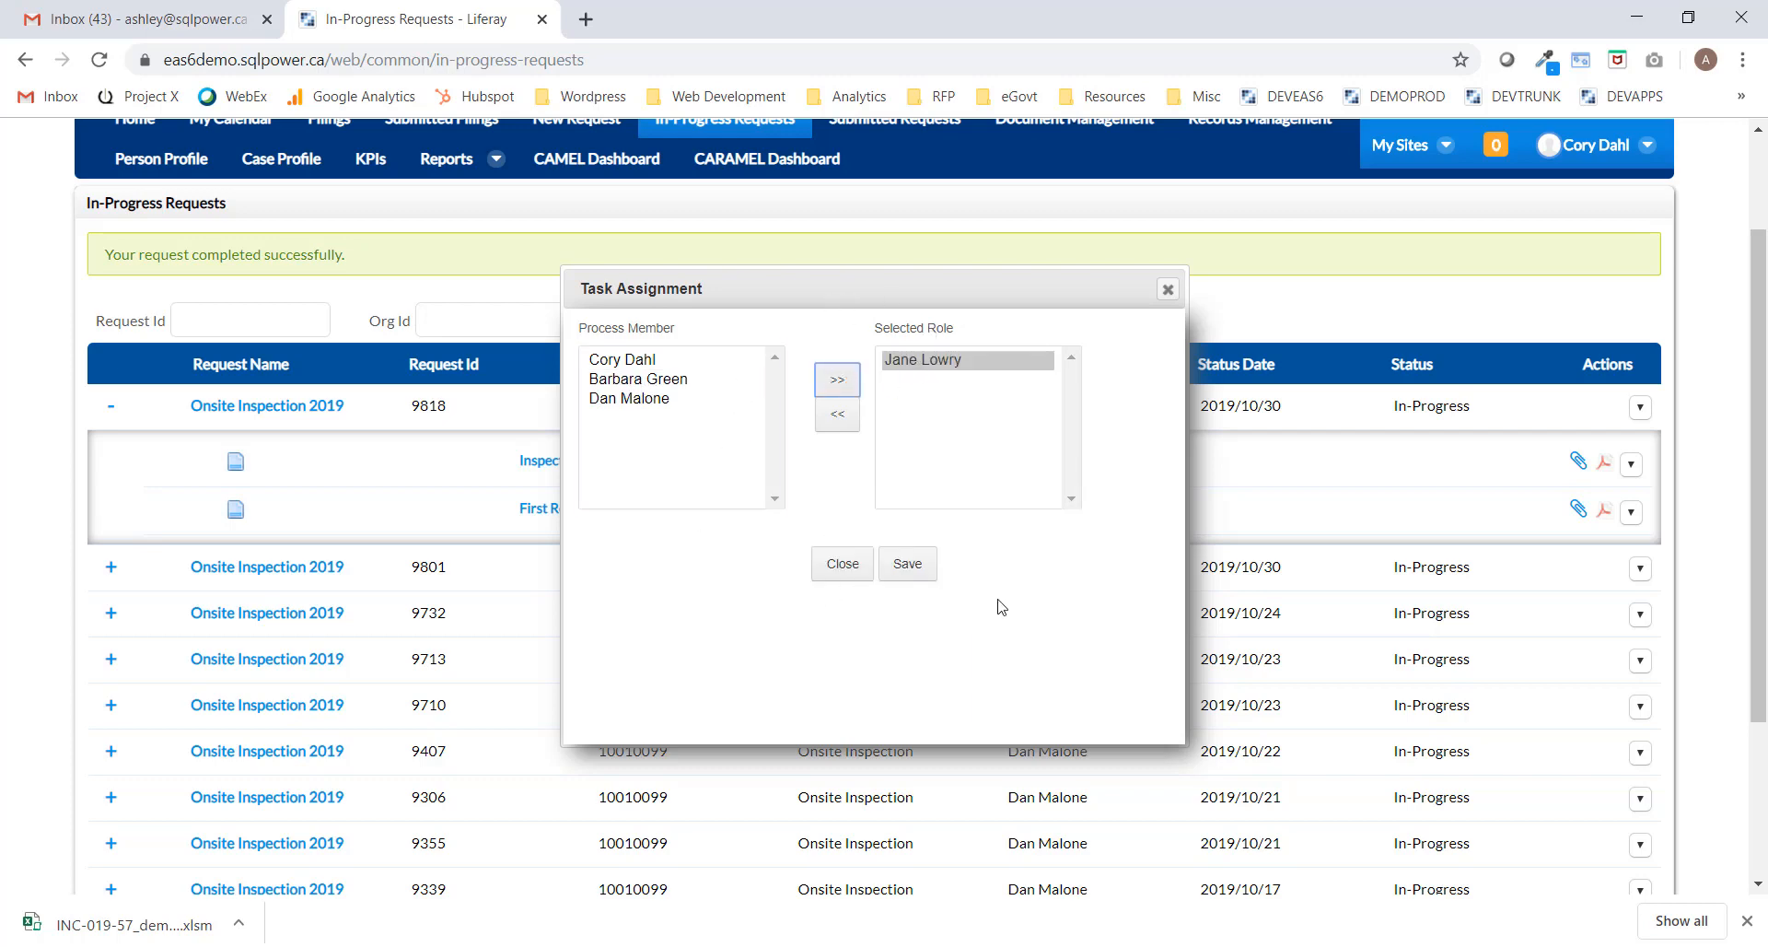
click(909, 569)
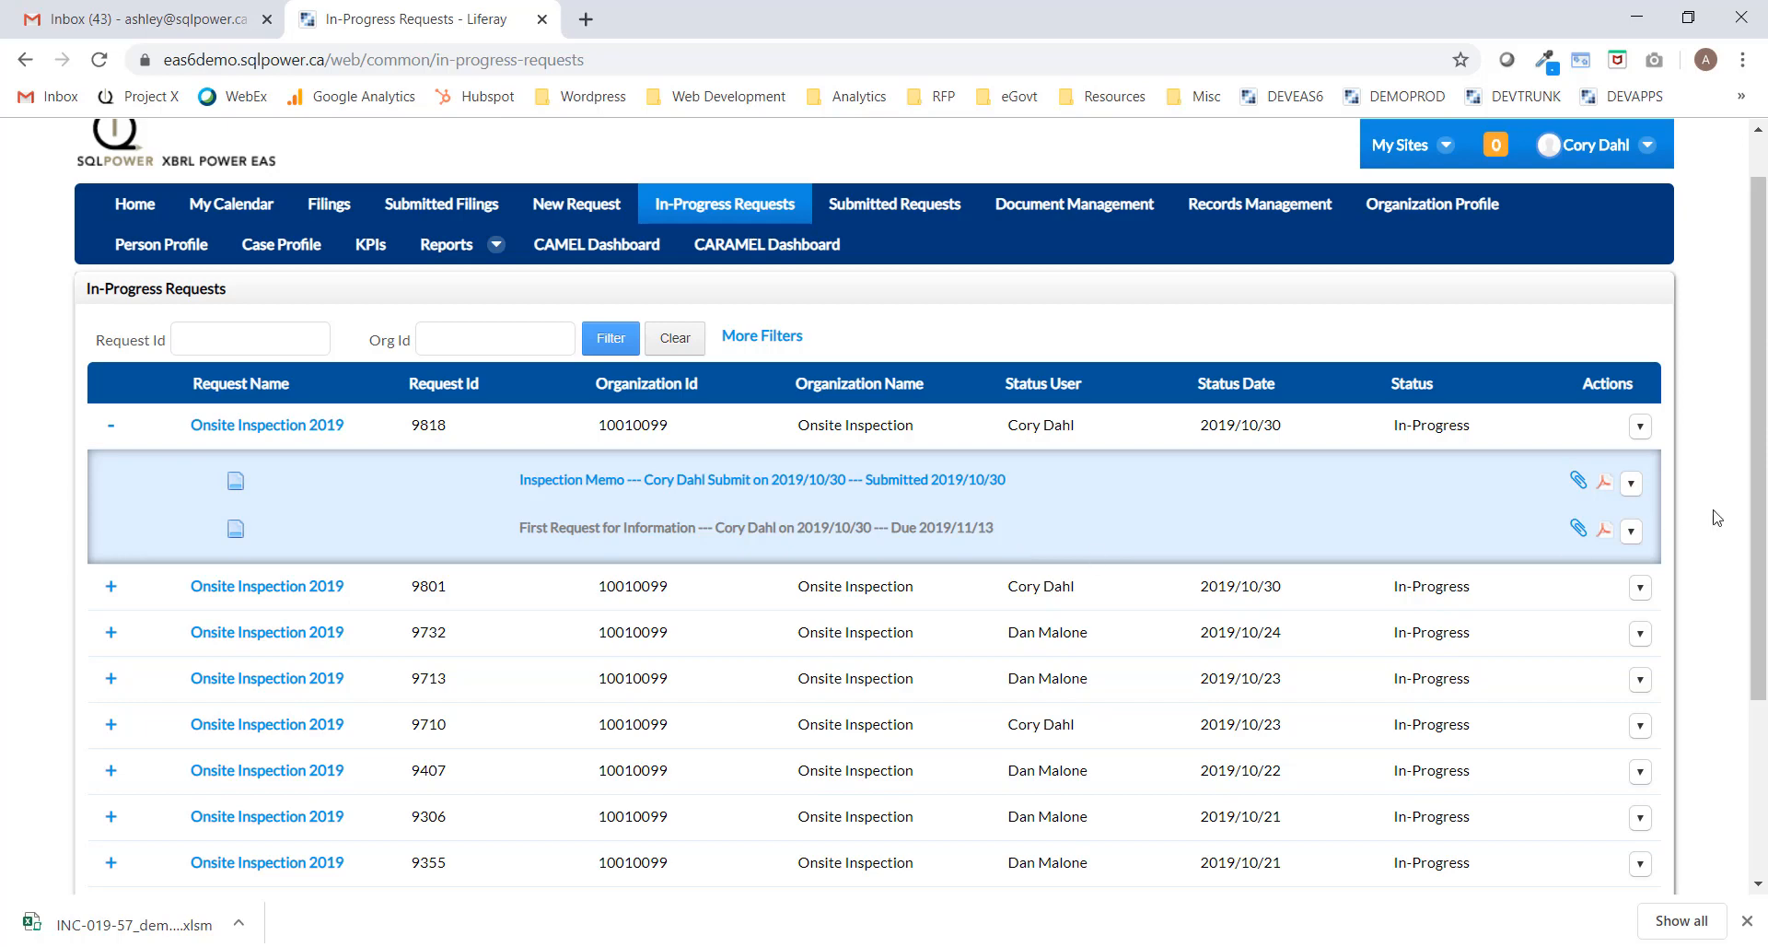
scroll(1754, 442, up, 1)
Sign out and sign back in as the institution user with their email and password.
click(1626, 155)
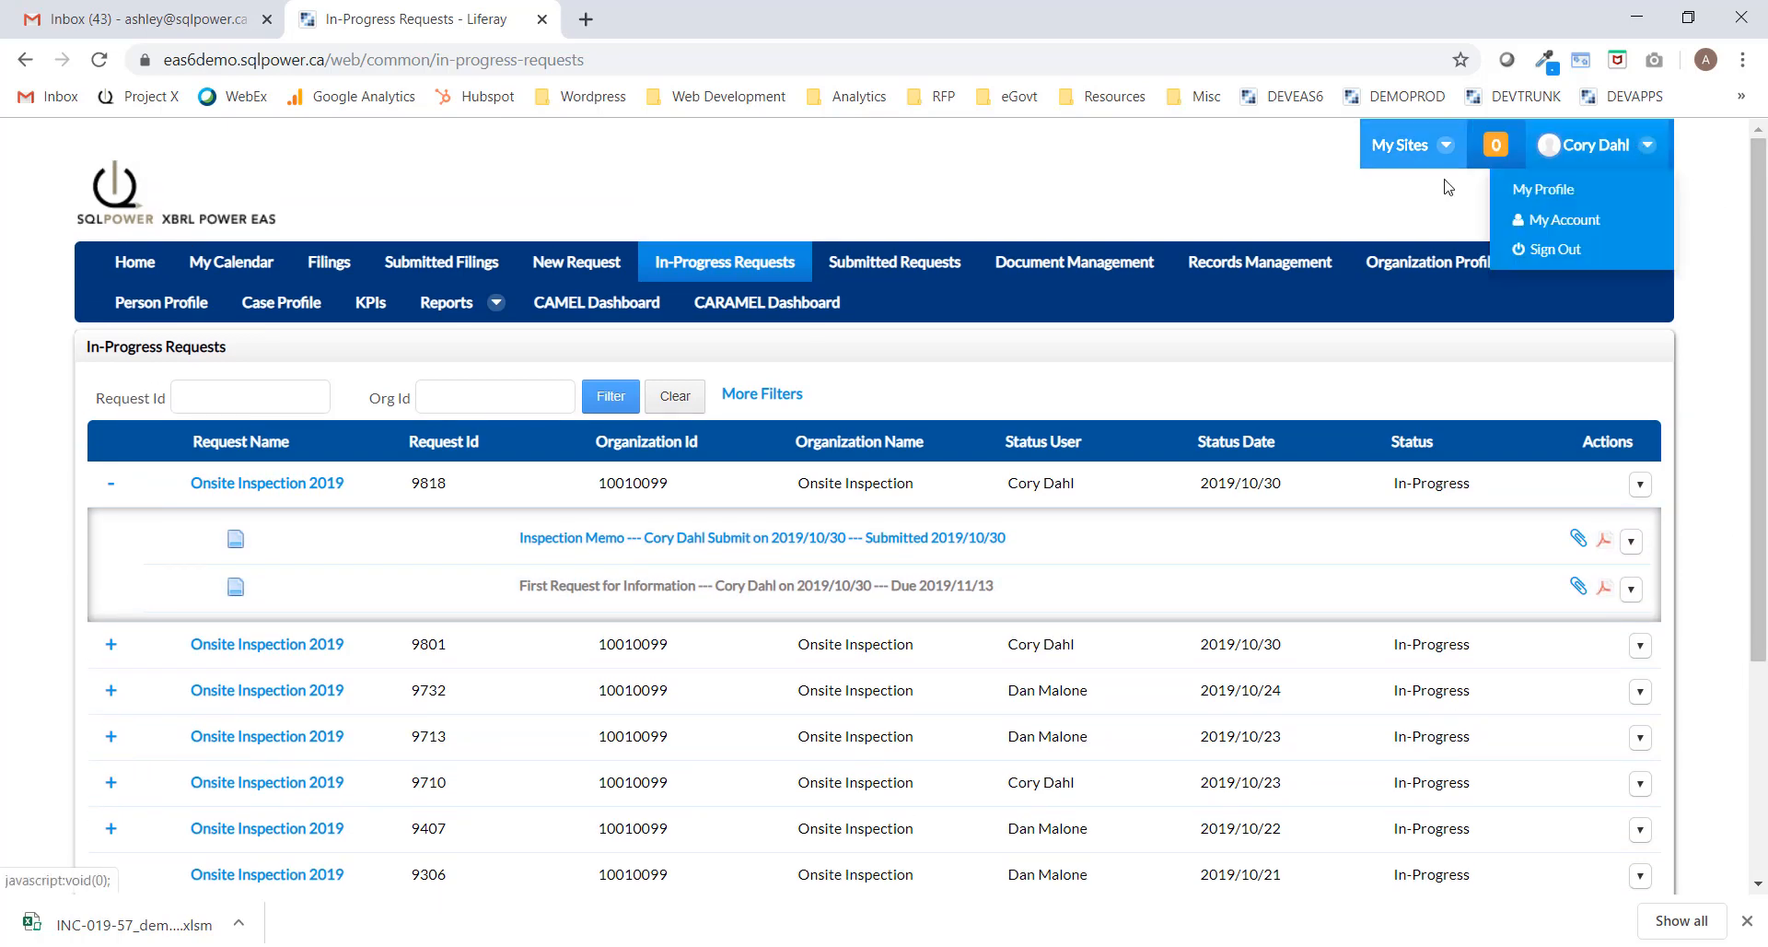
click(1543, 251)
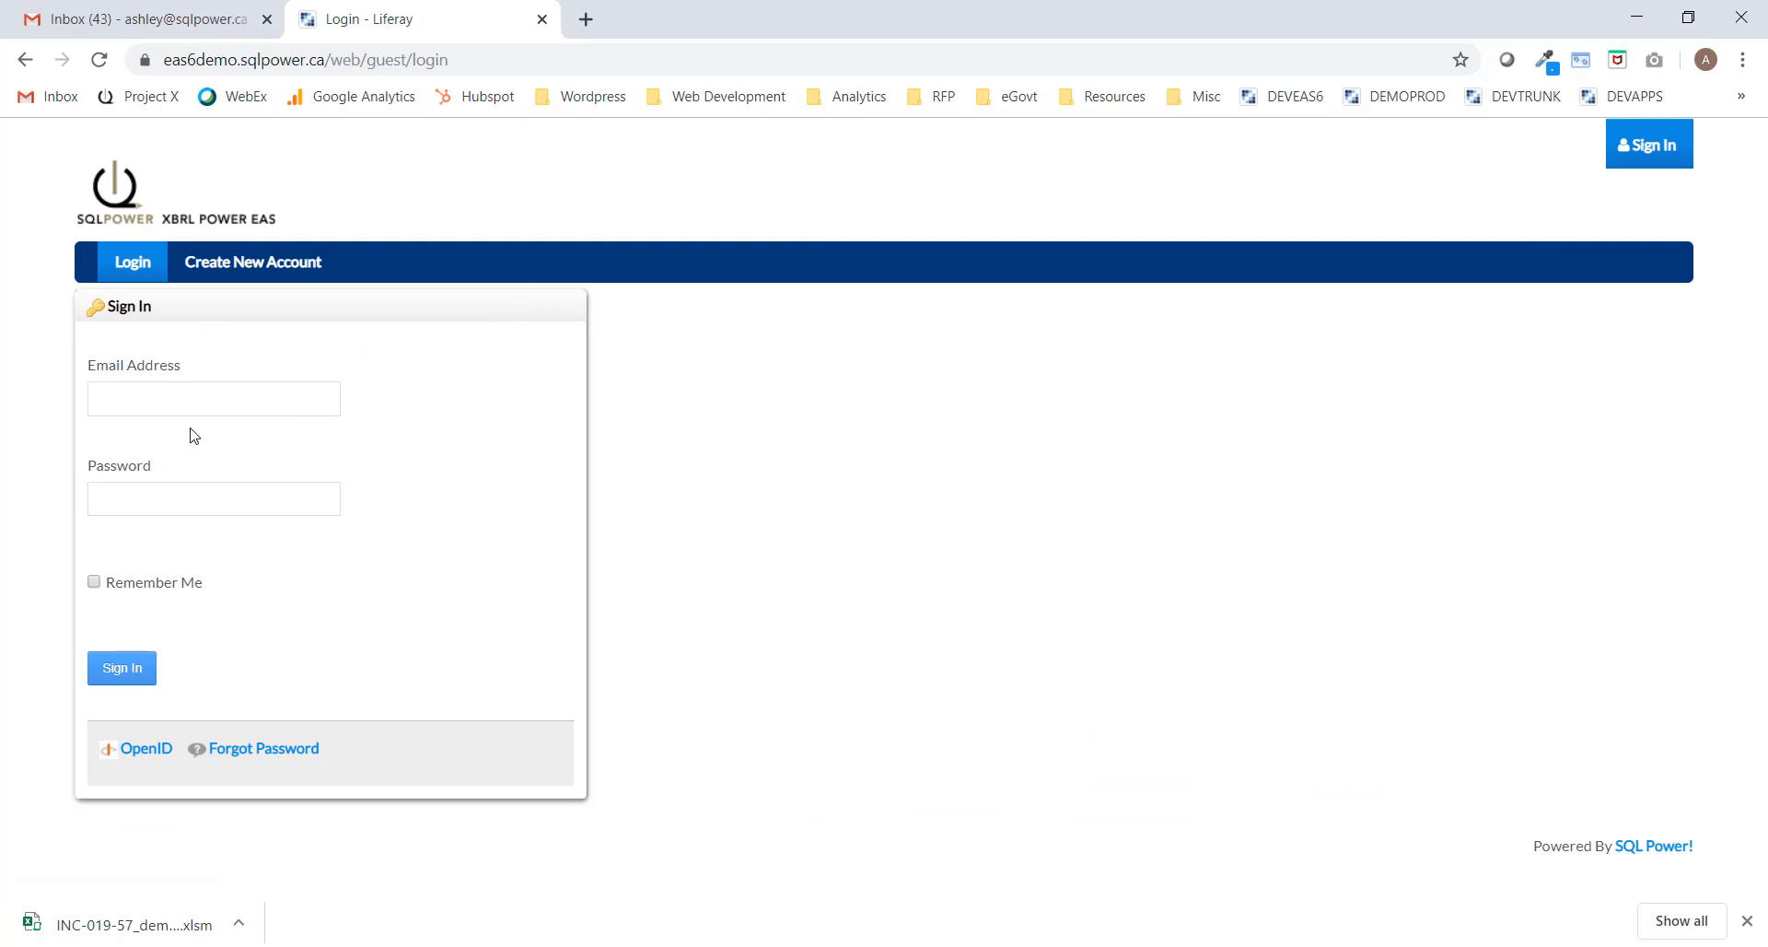
click(209, 390)
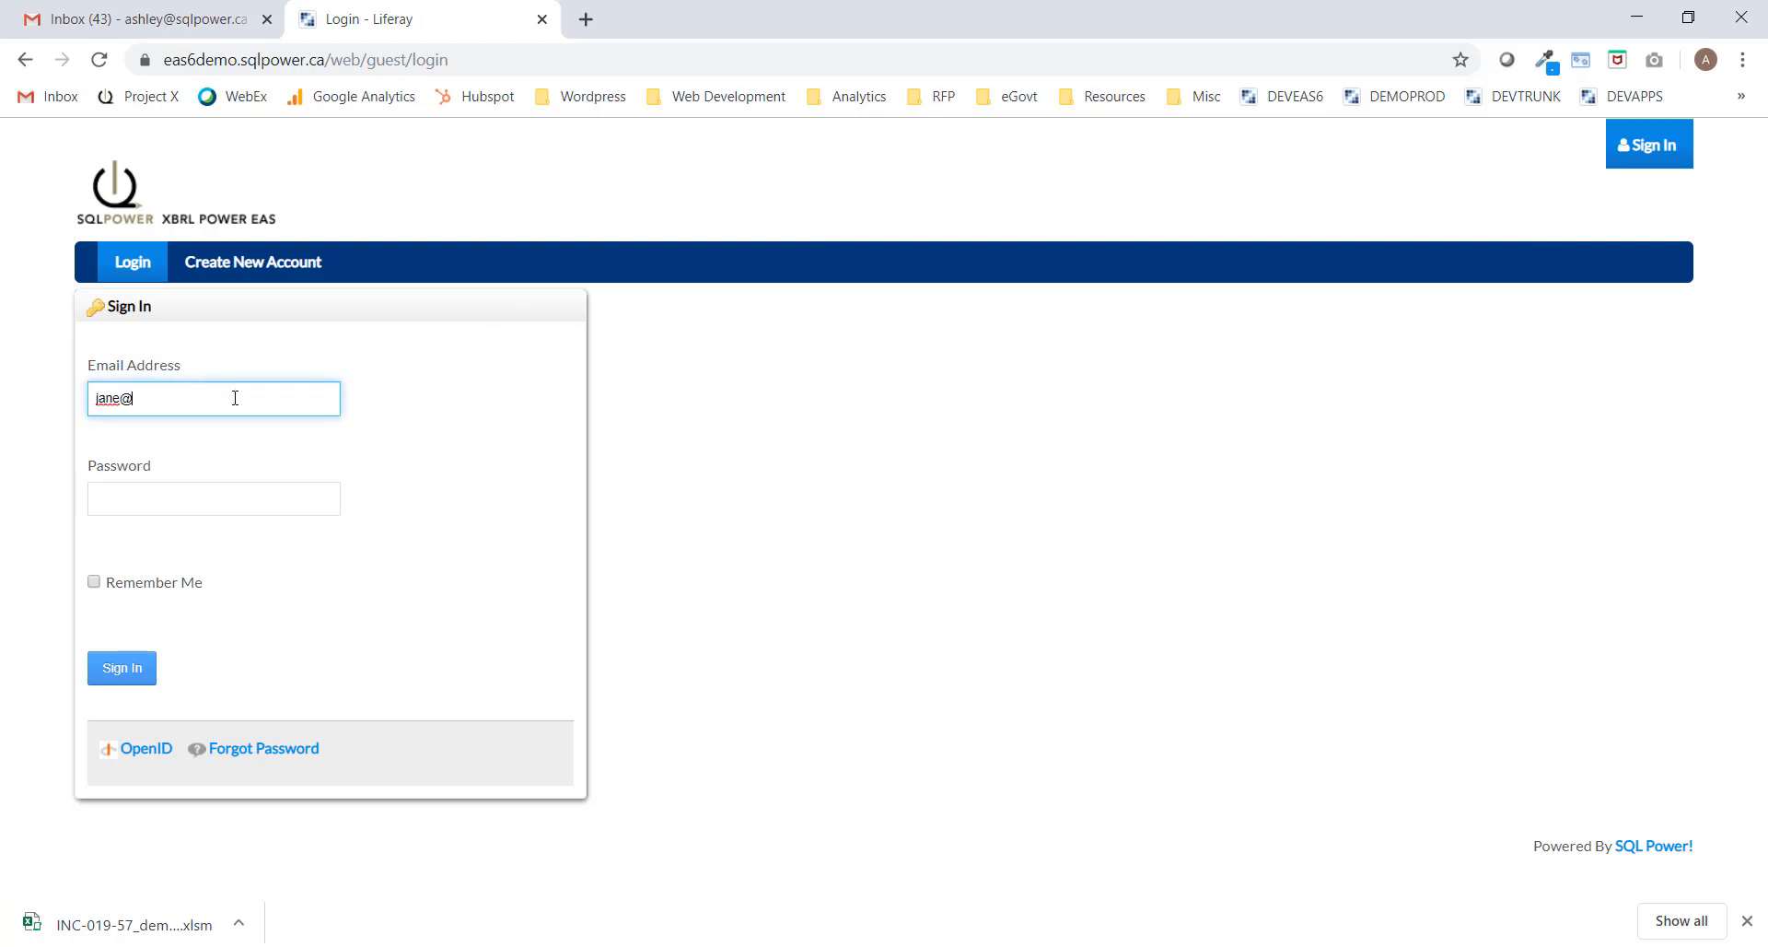
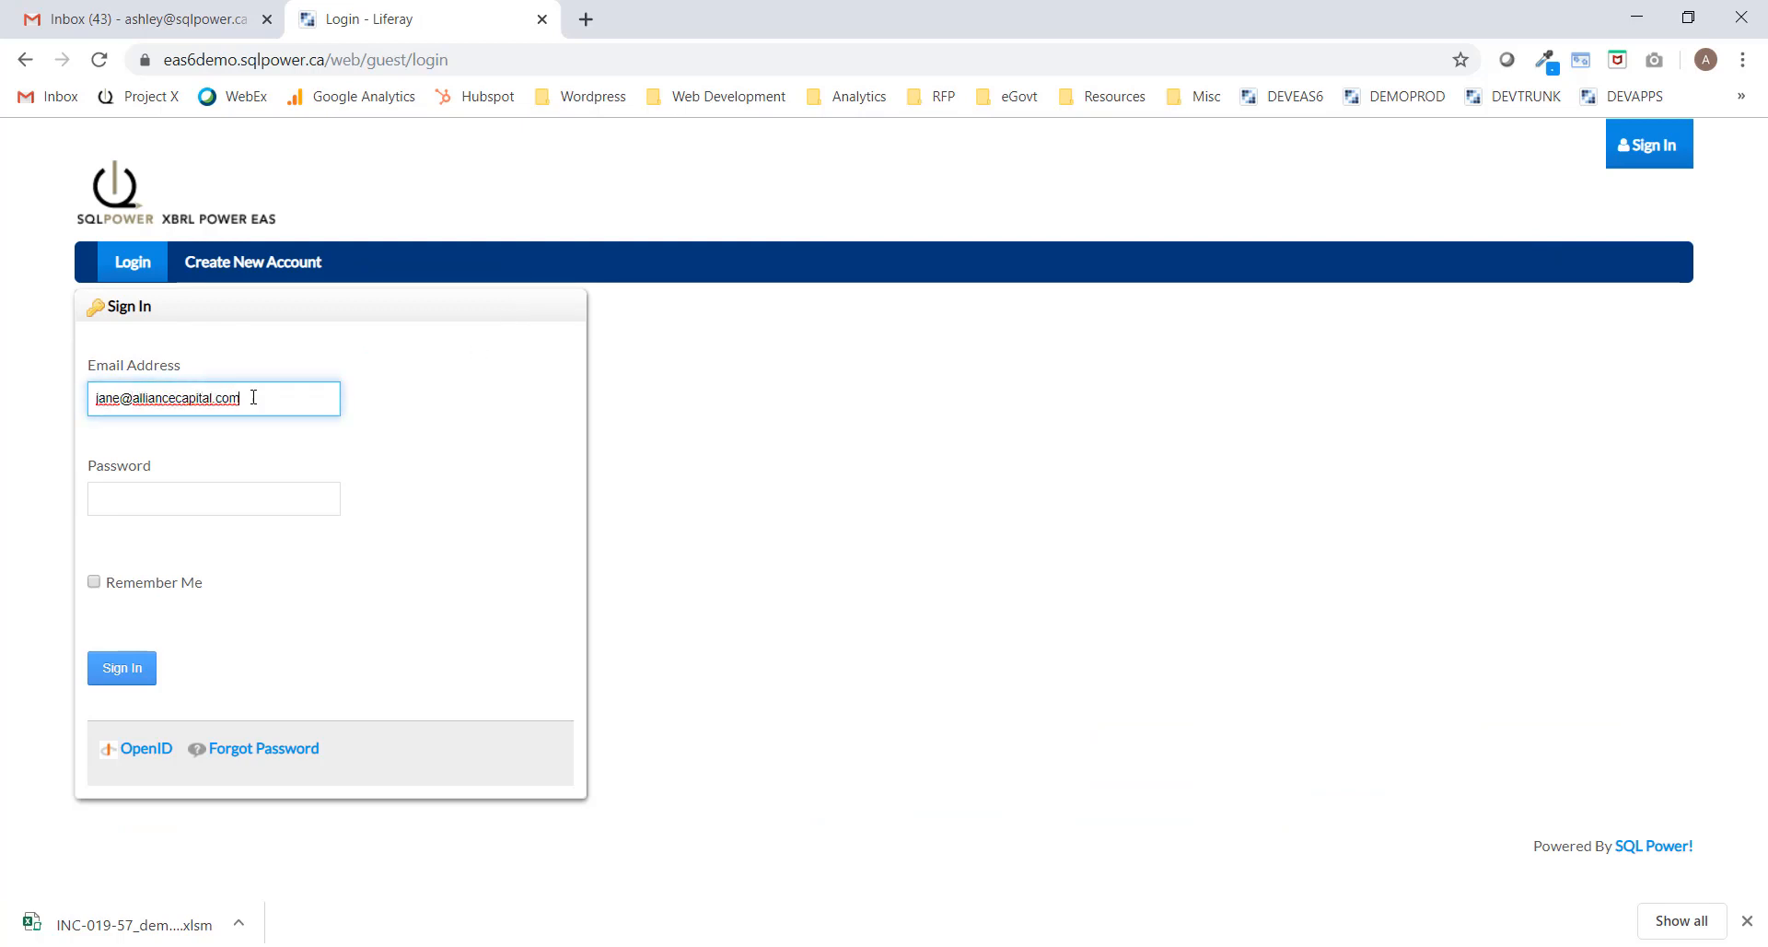
click(119, 506)
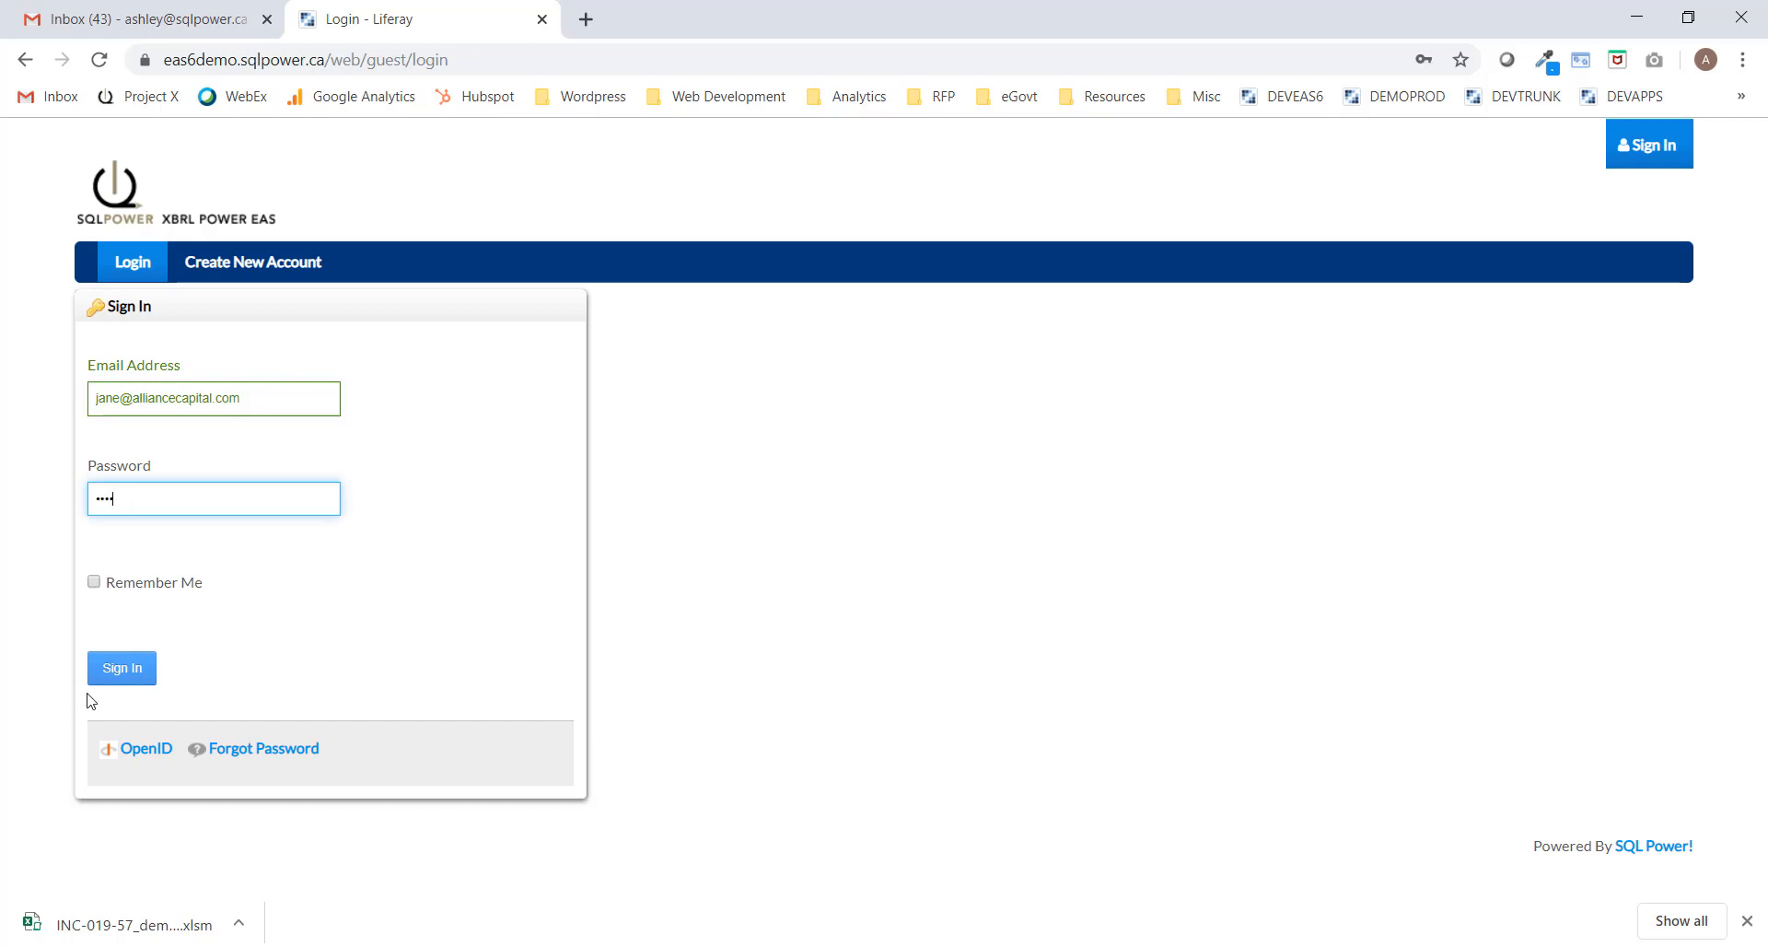
click(112, 670)
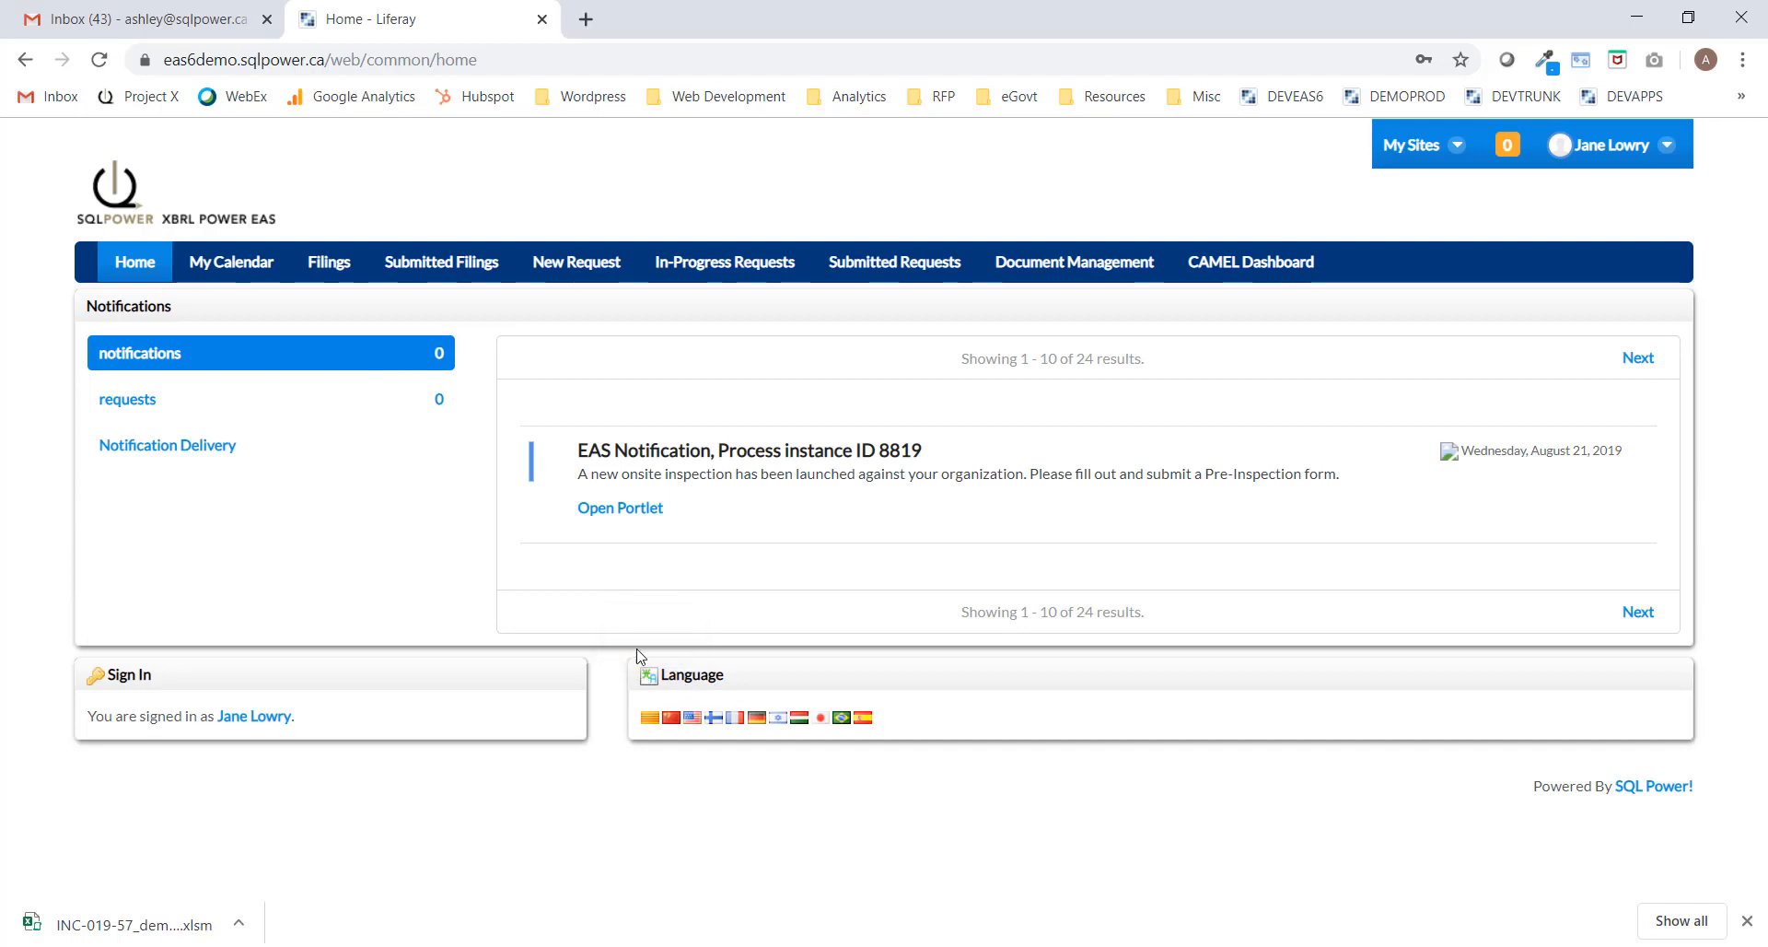
Open request 9818's First Request for Information form from In-Progress Requests.
click(715, 267)
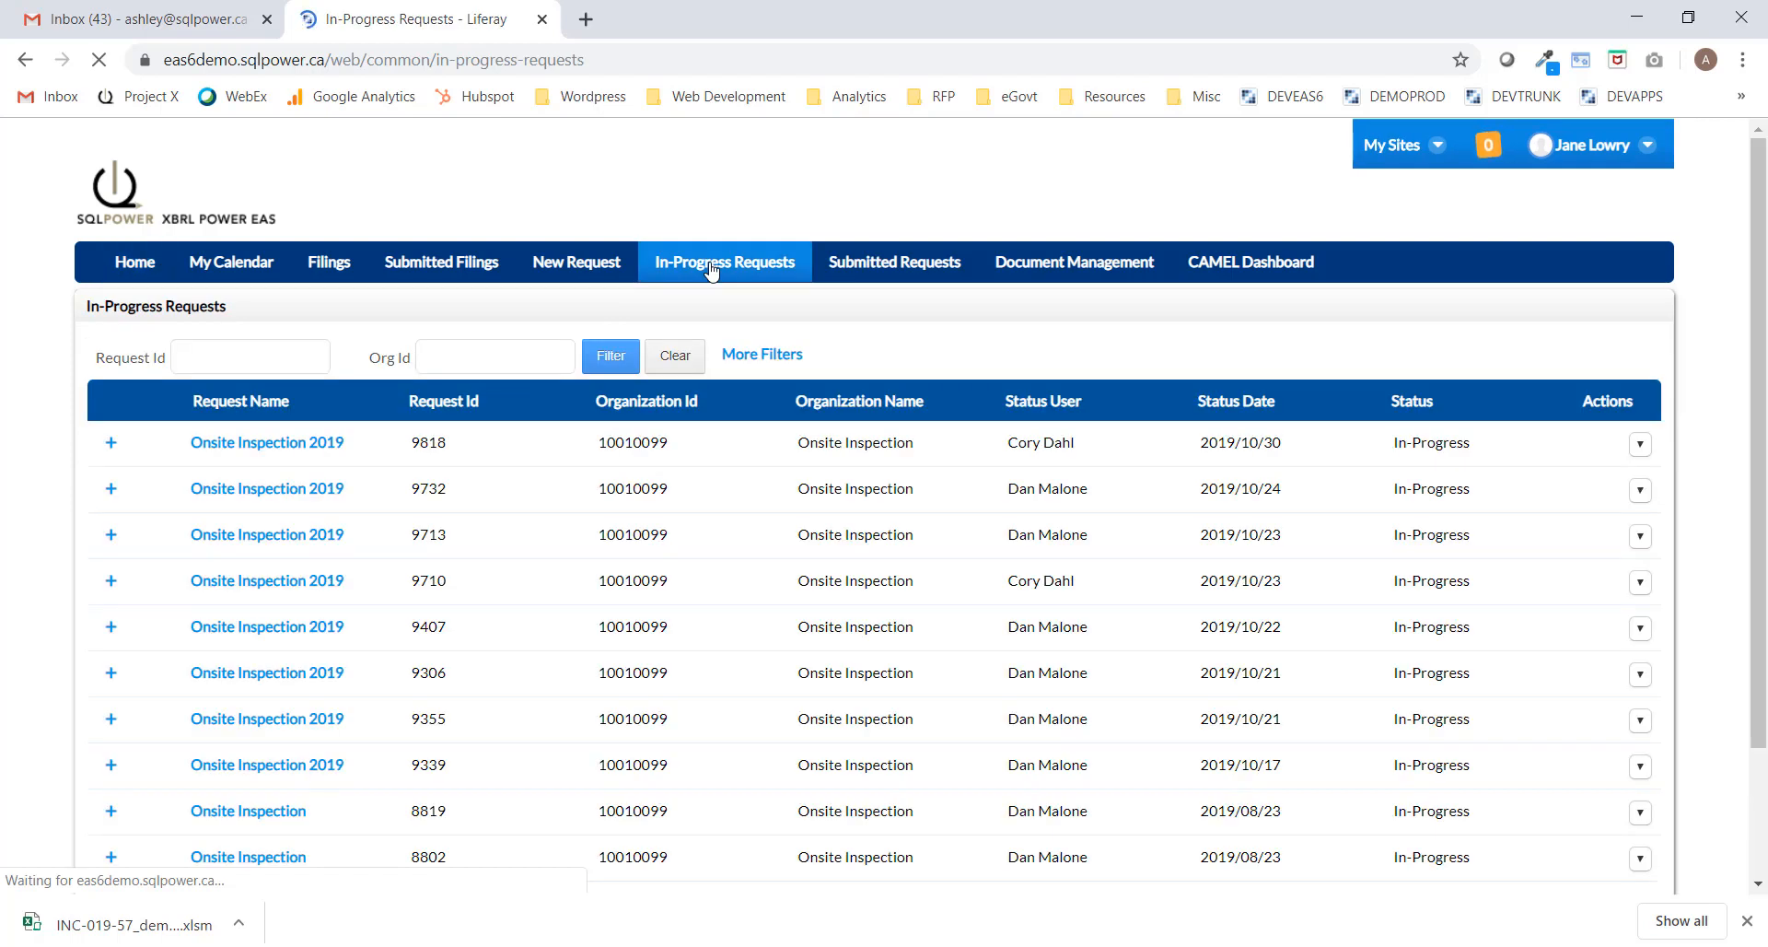
click(109, 445)
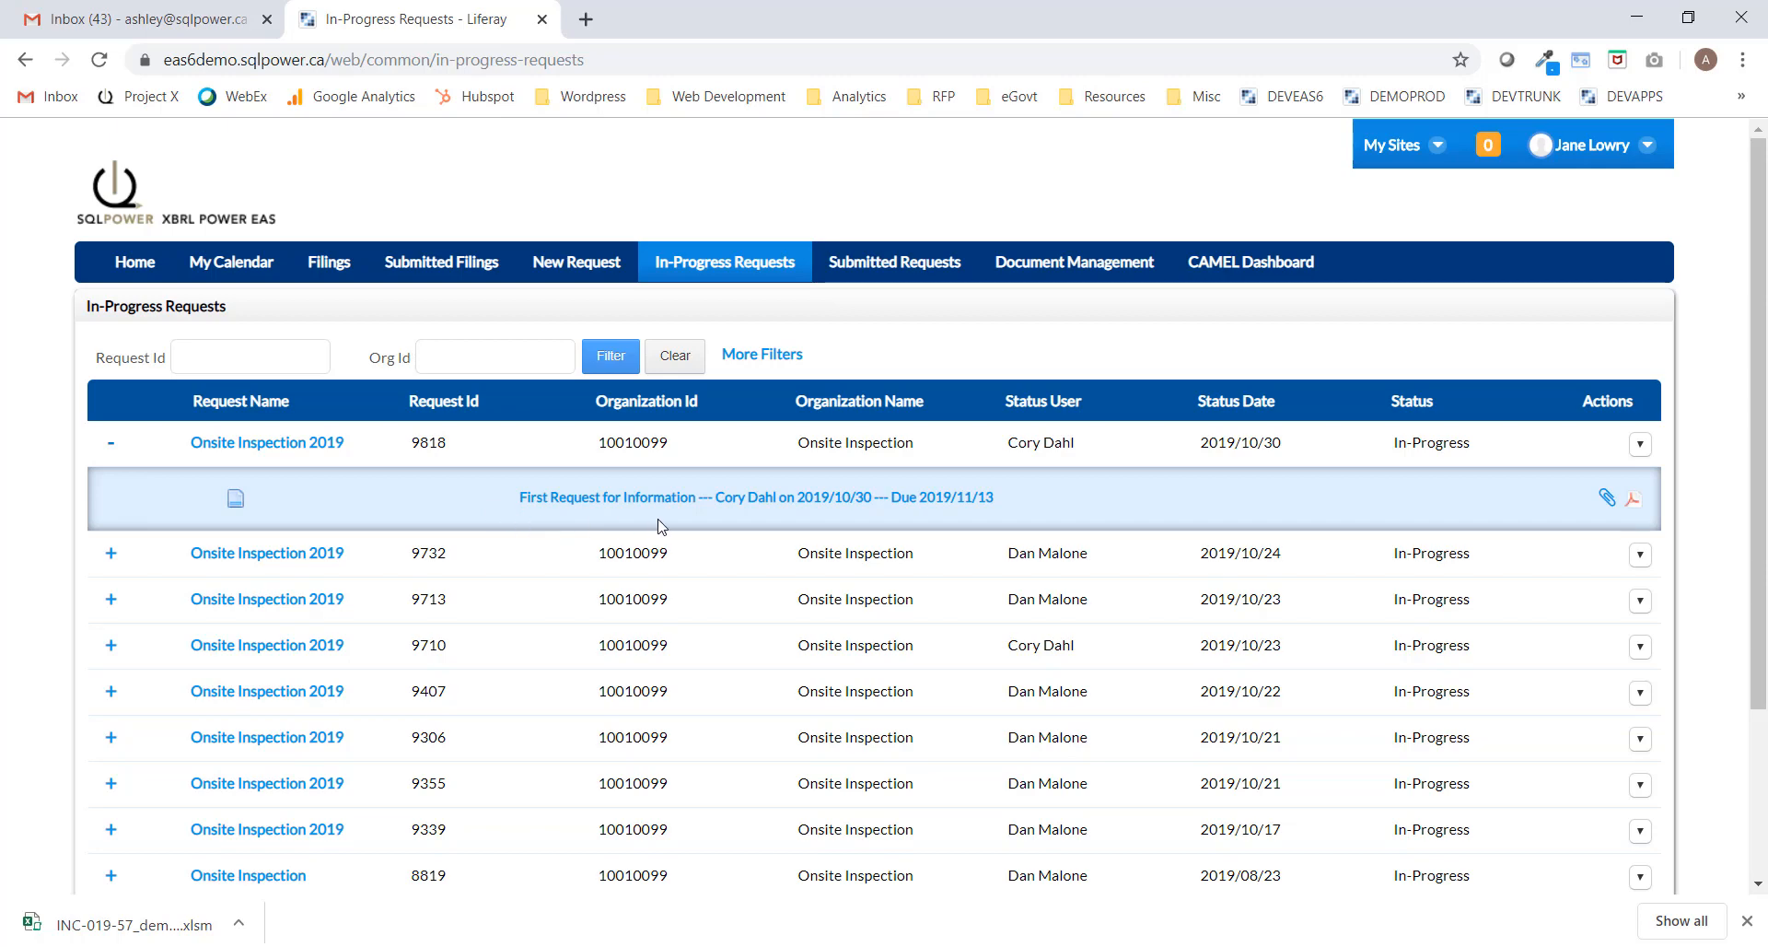
click(631, 498)
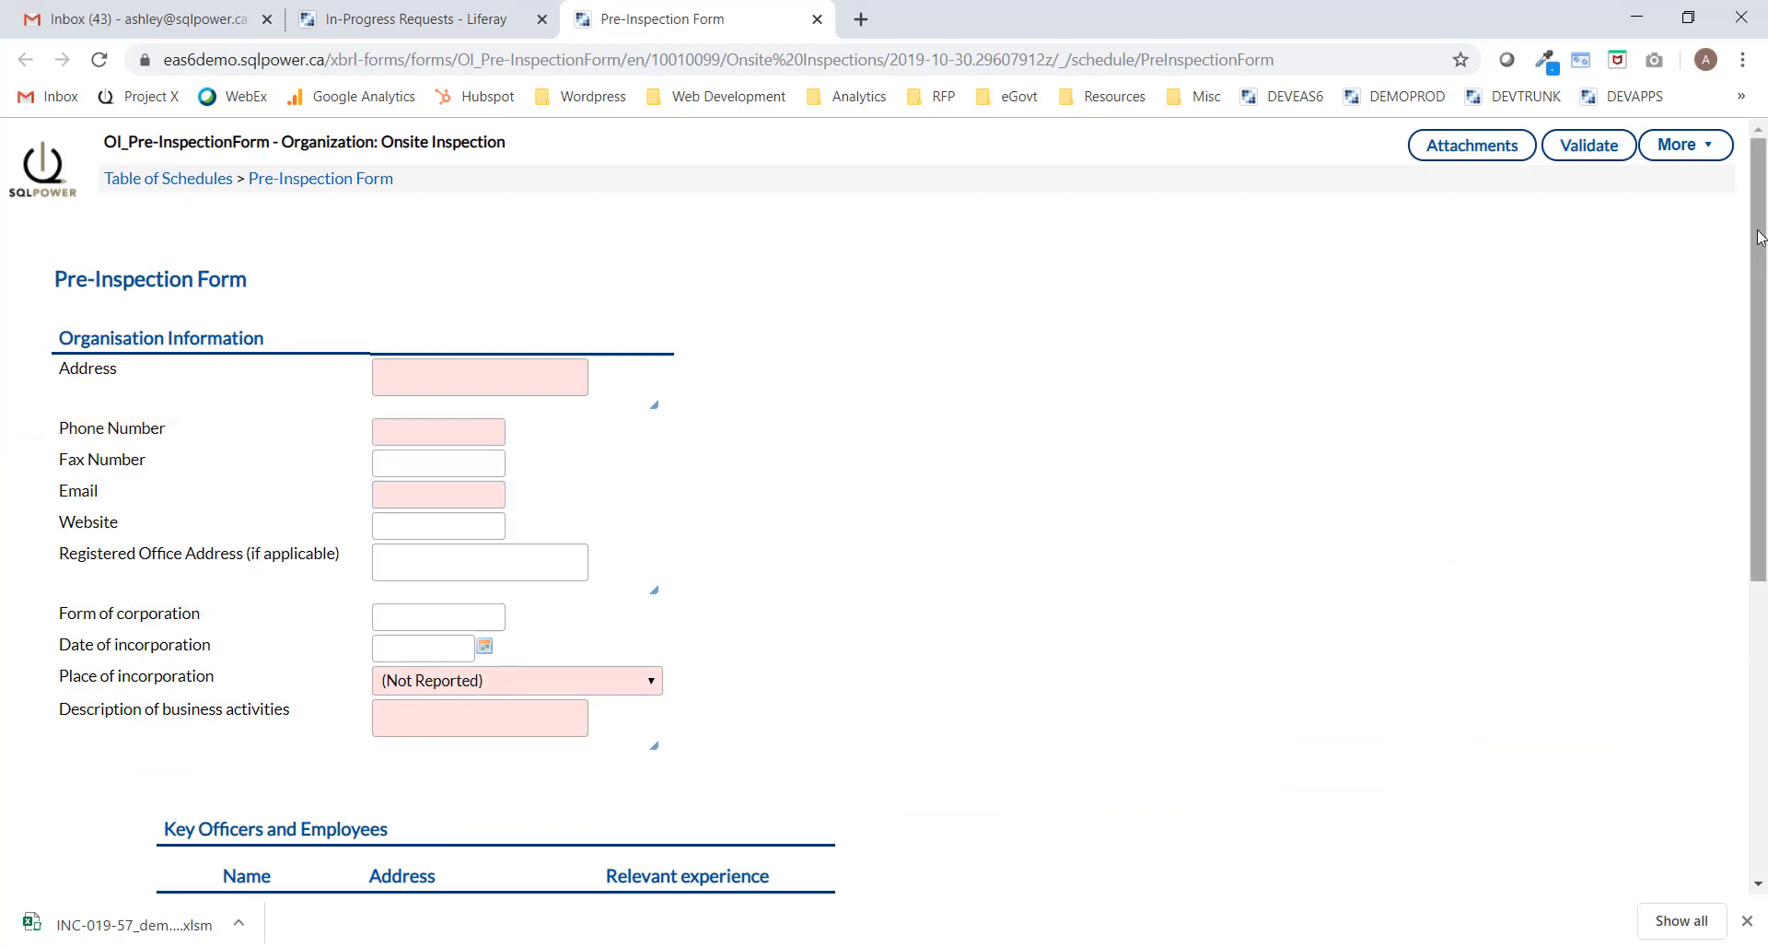
Fill in the organisation's street address, phone number and email address.
drag(1759, 244, 1717, 254)
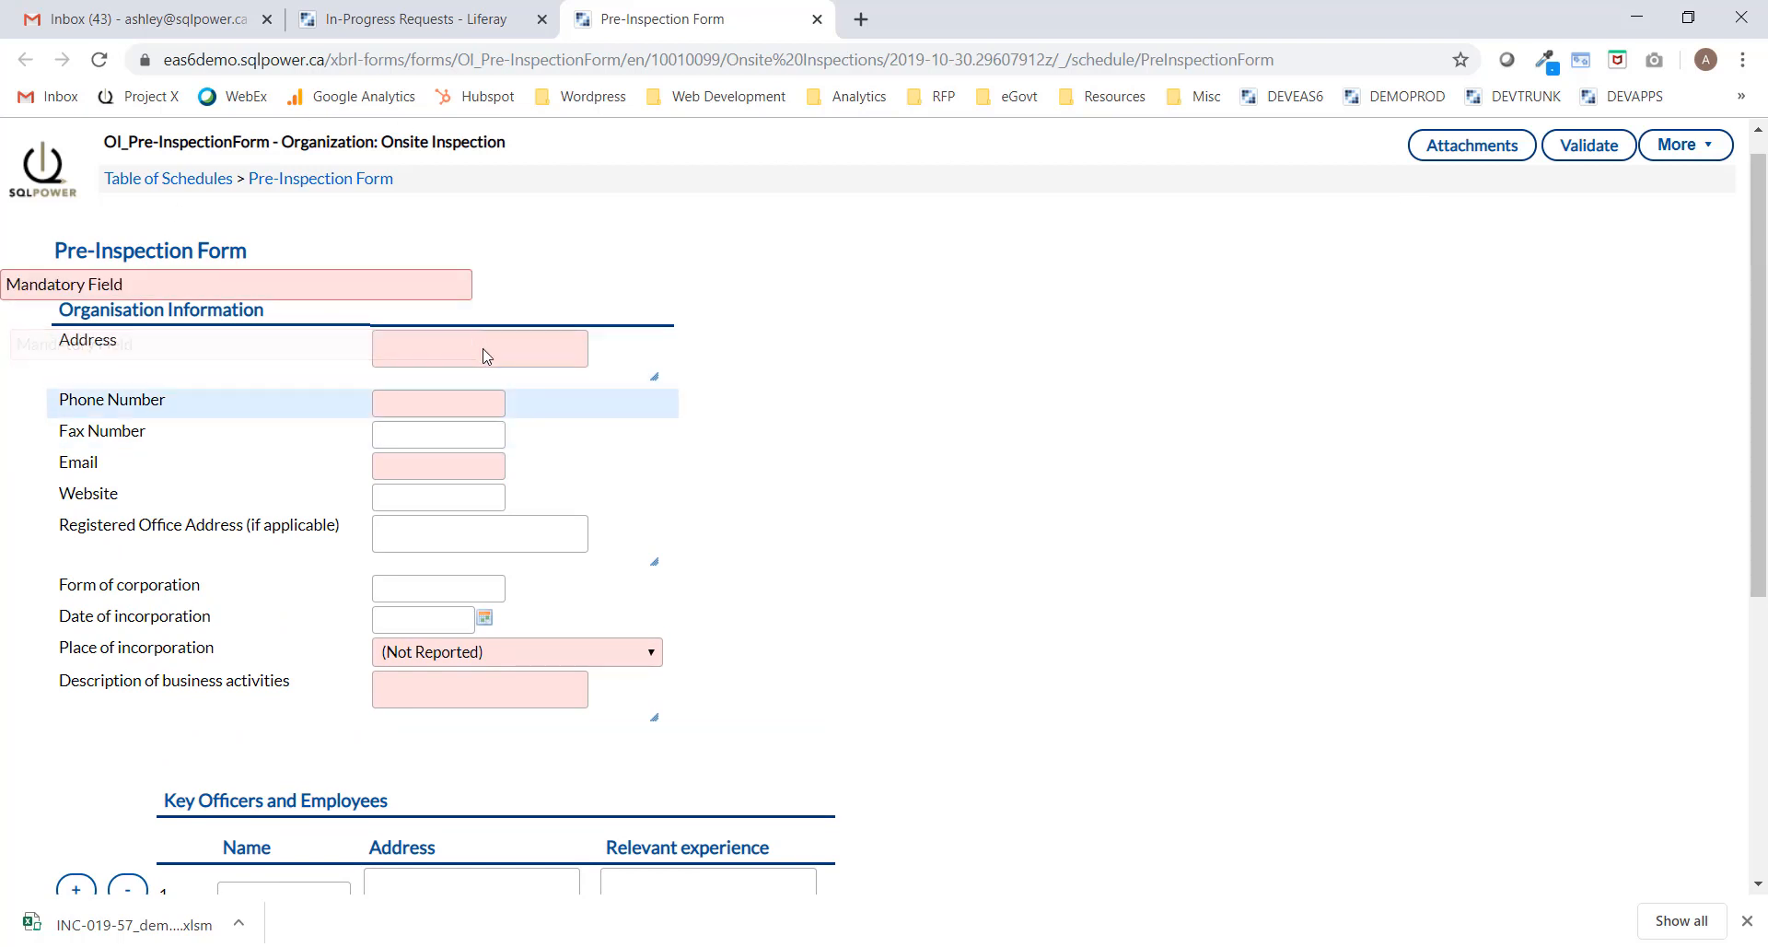
click(486, 355)
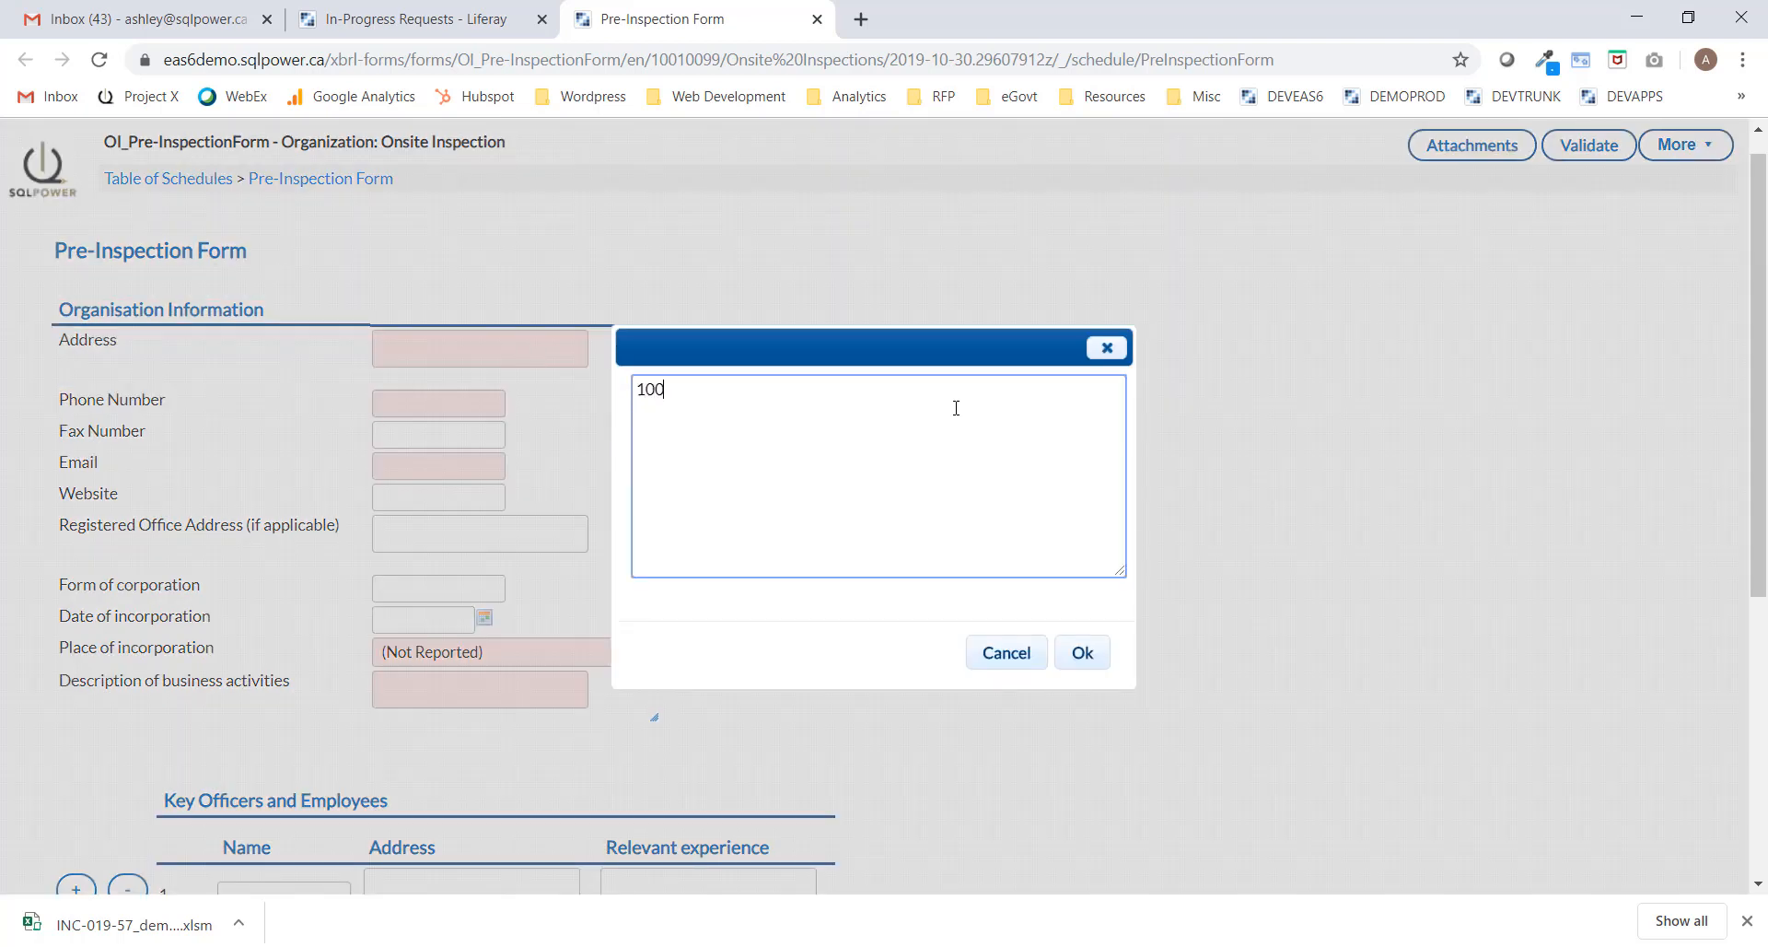
click(1082, 652)
click(433, 405)
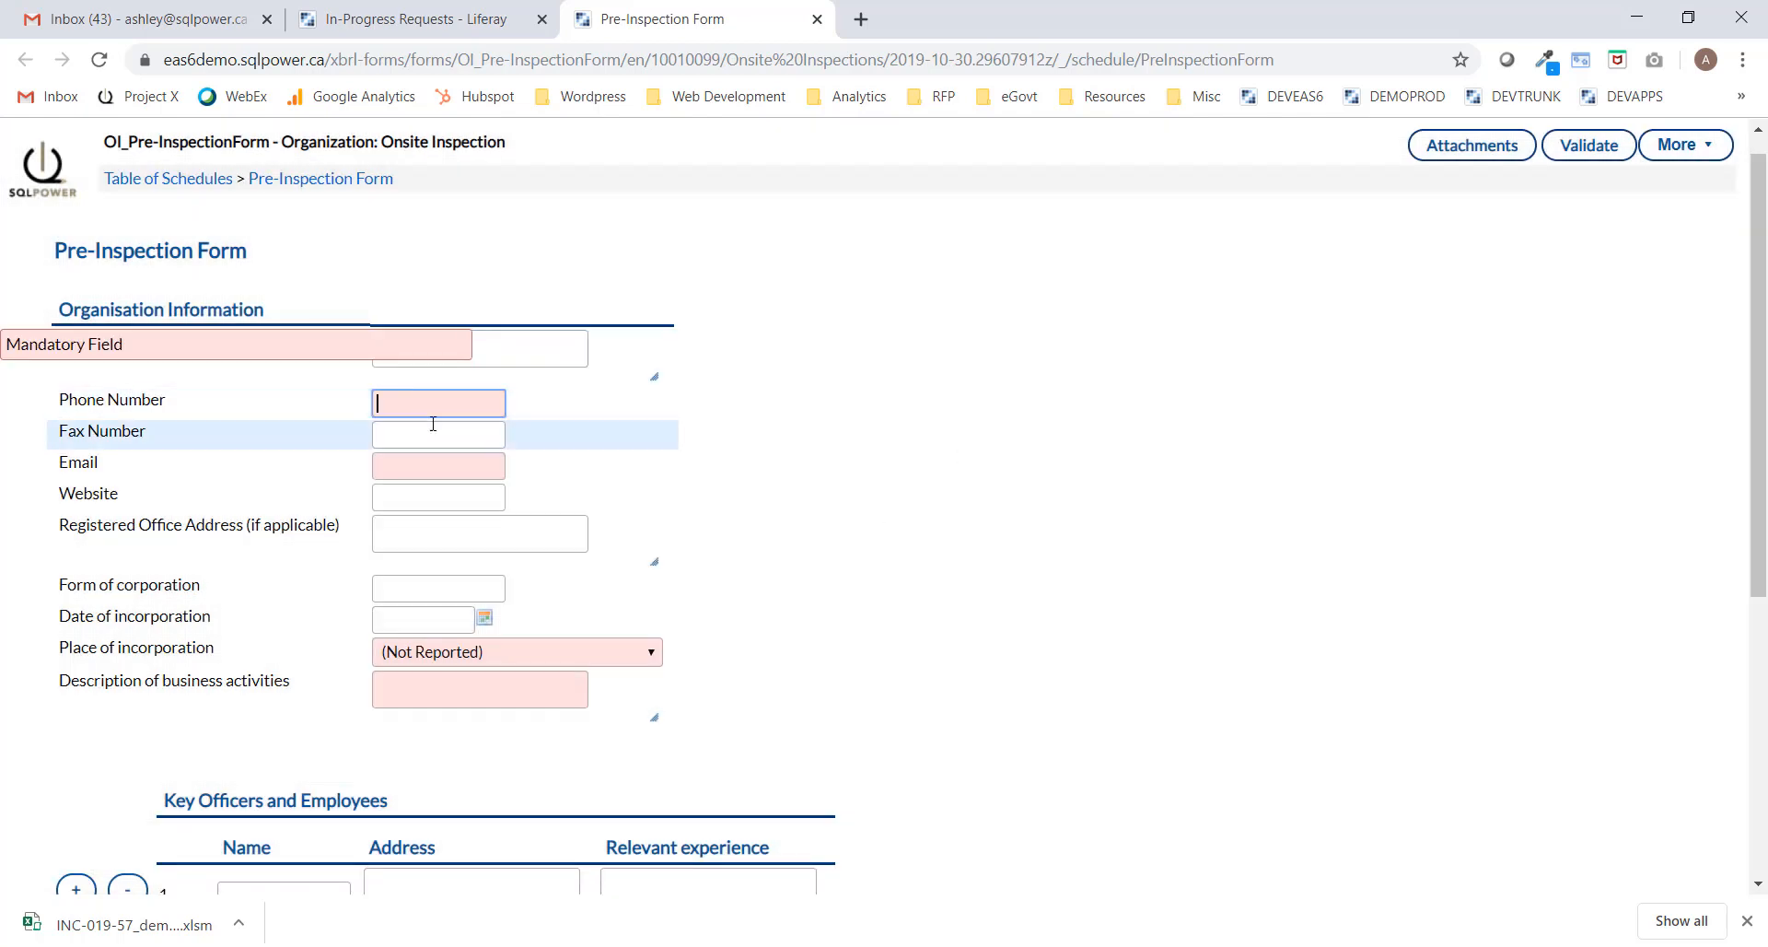
click(435, 465)
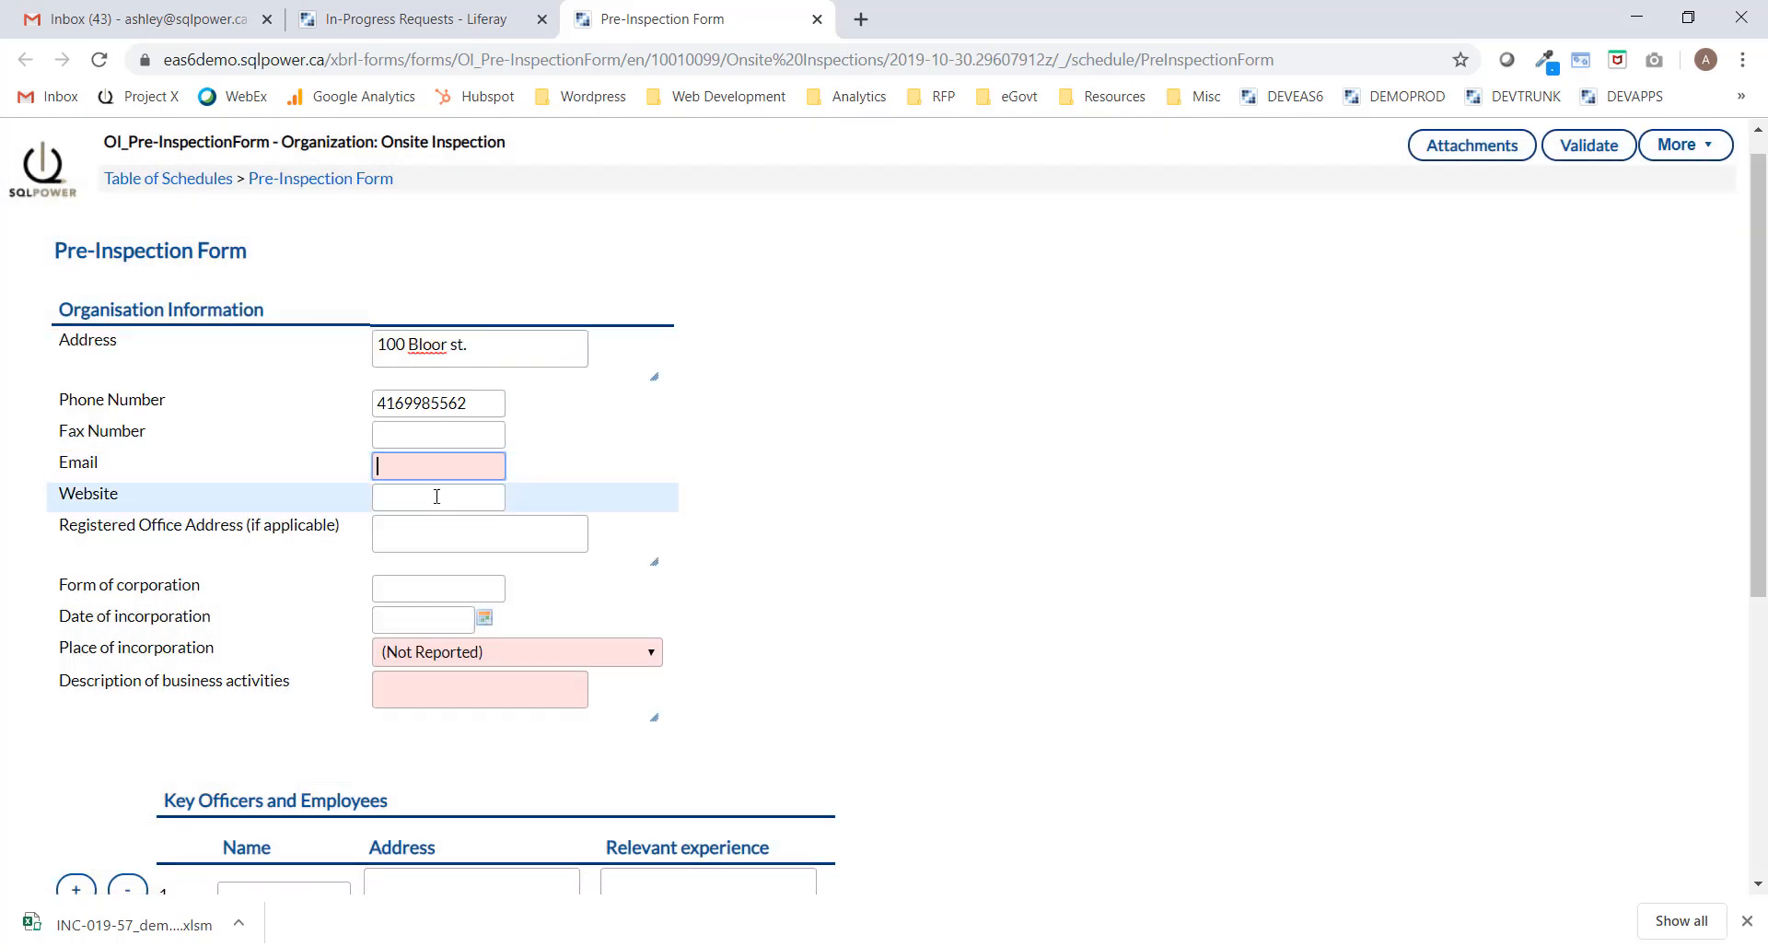
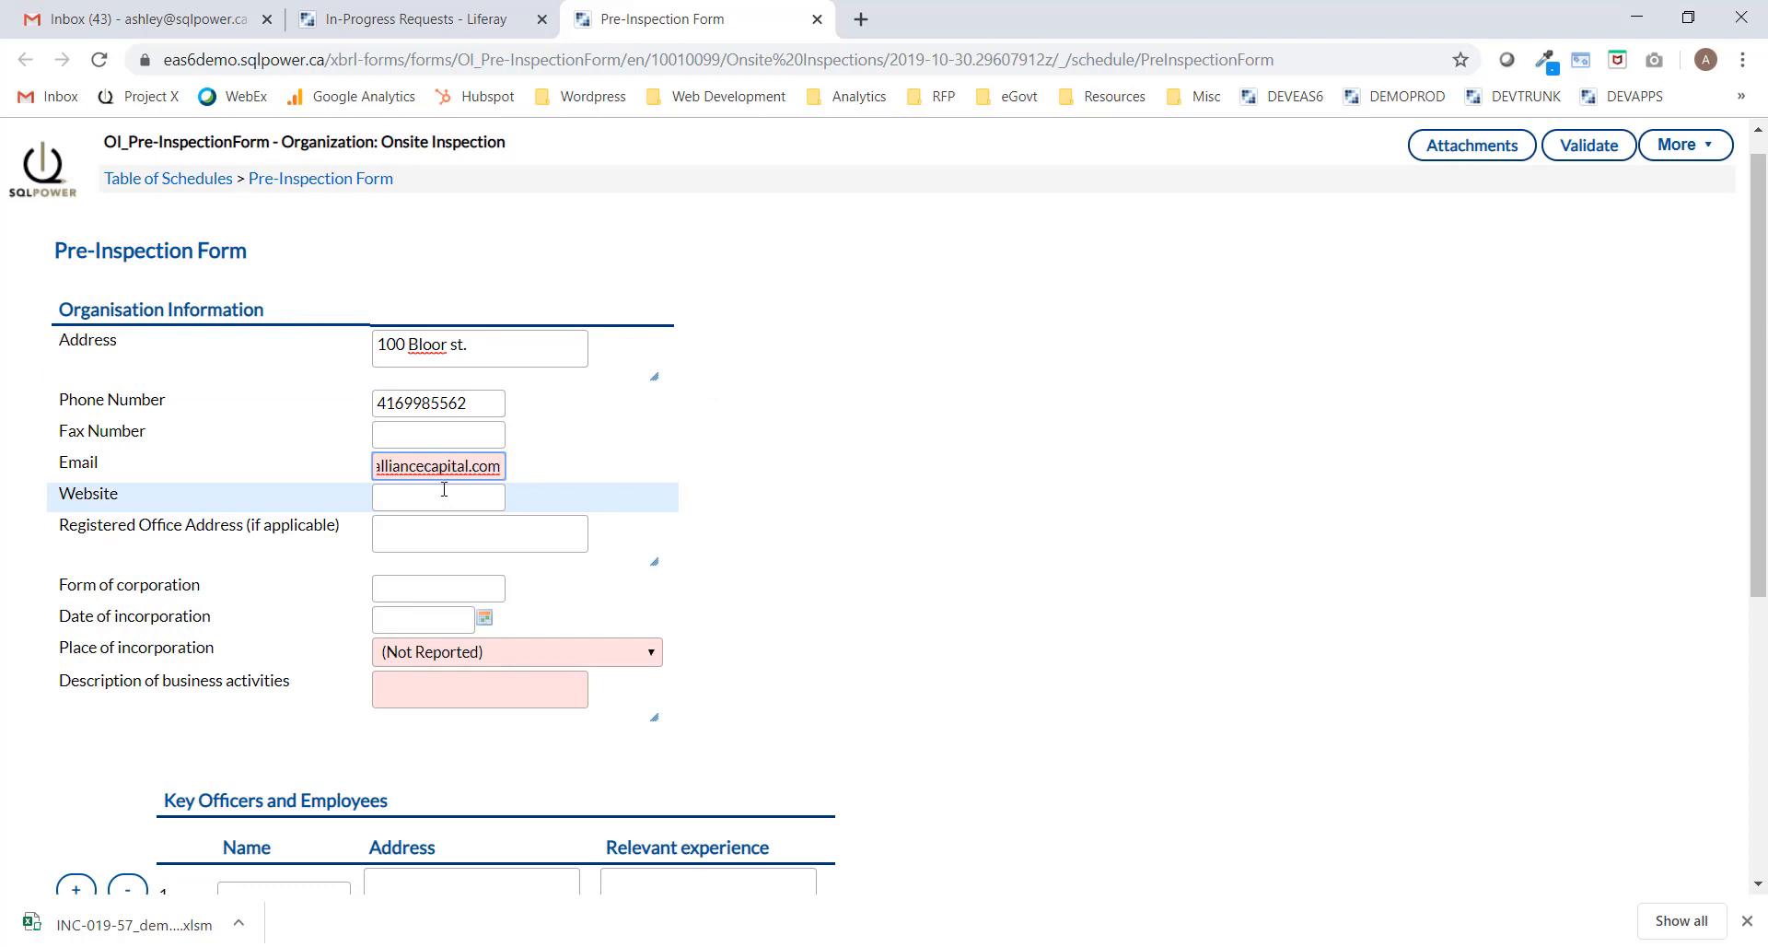
Set place of incorporation to canada, enter the banking and insurance business description, then view Attachments.
click(478, 652)
key(c)
scroll(486, 545, down, 5)
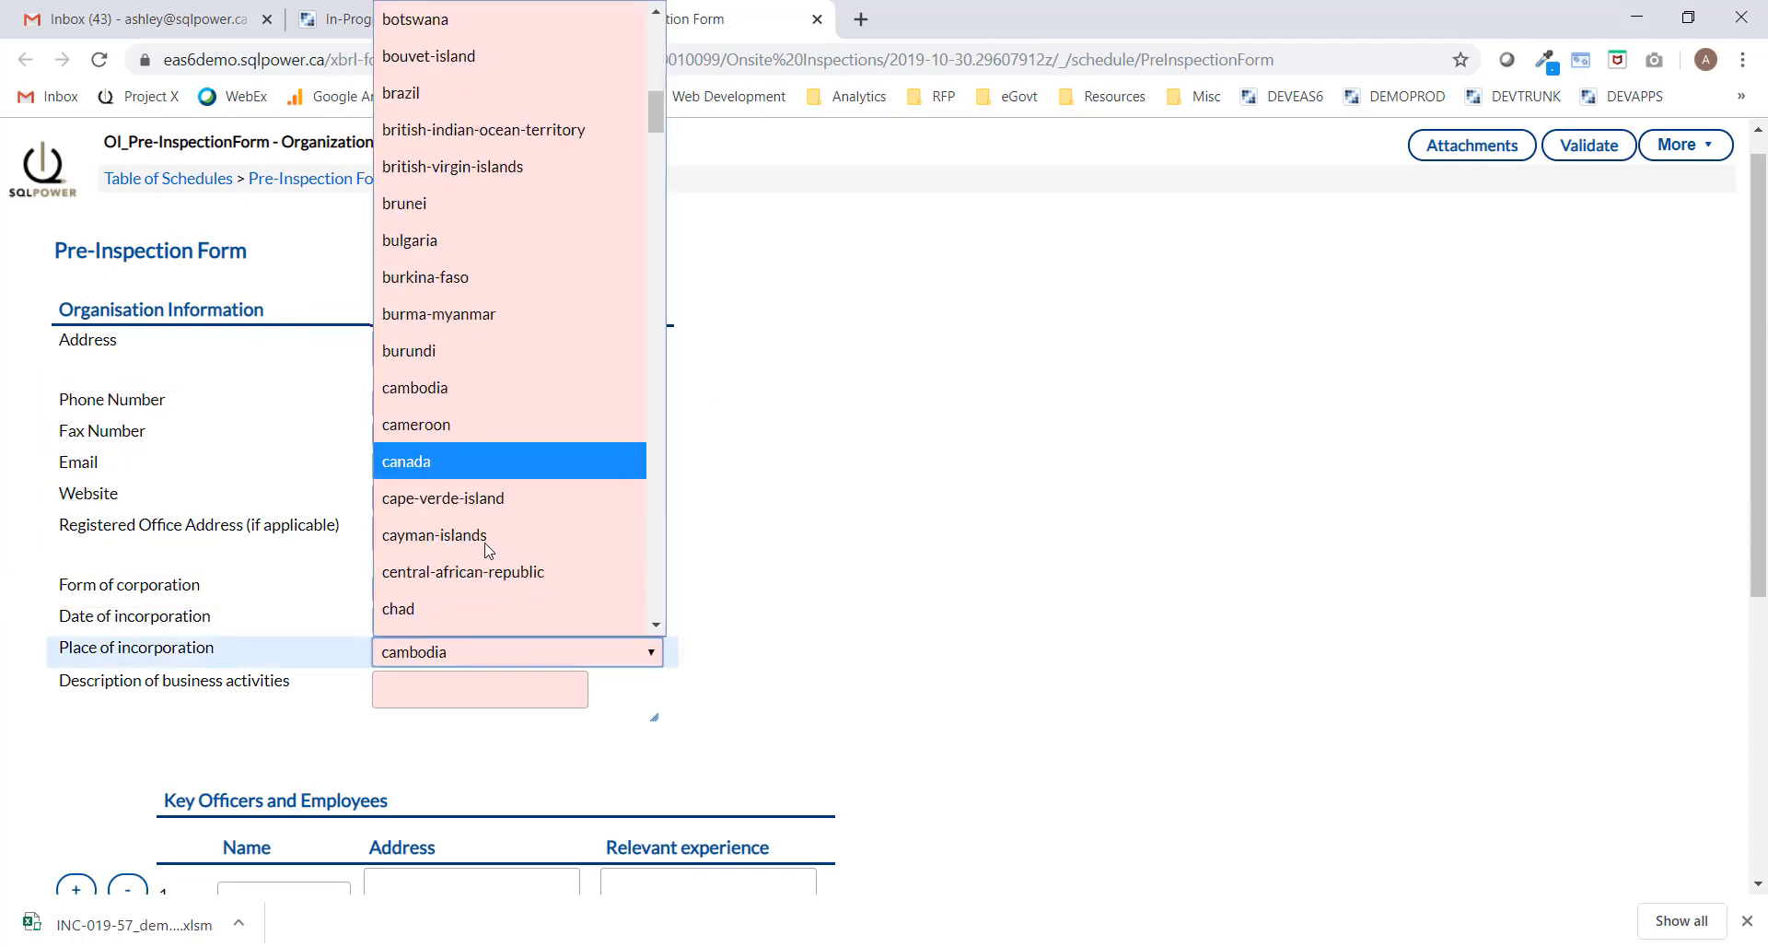
click(460, 231)
click(467, 675)
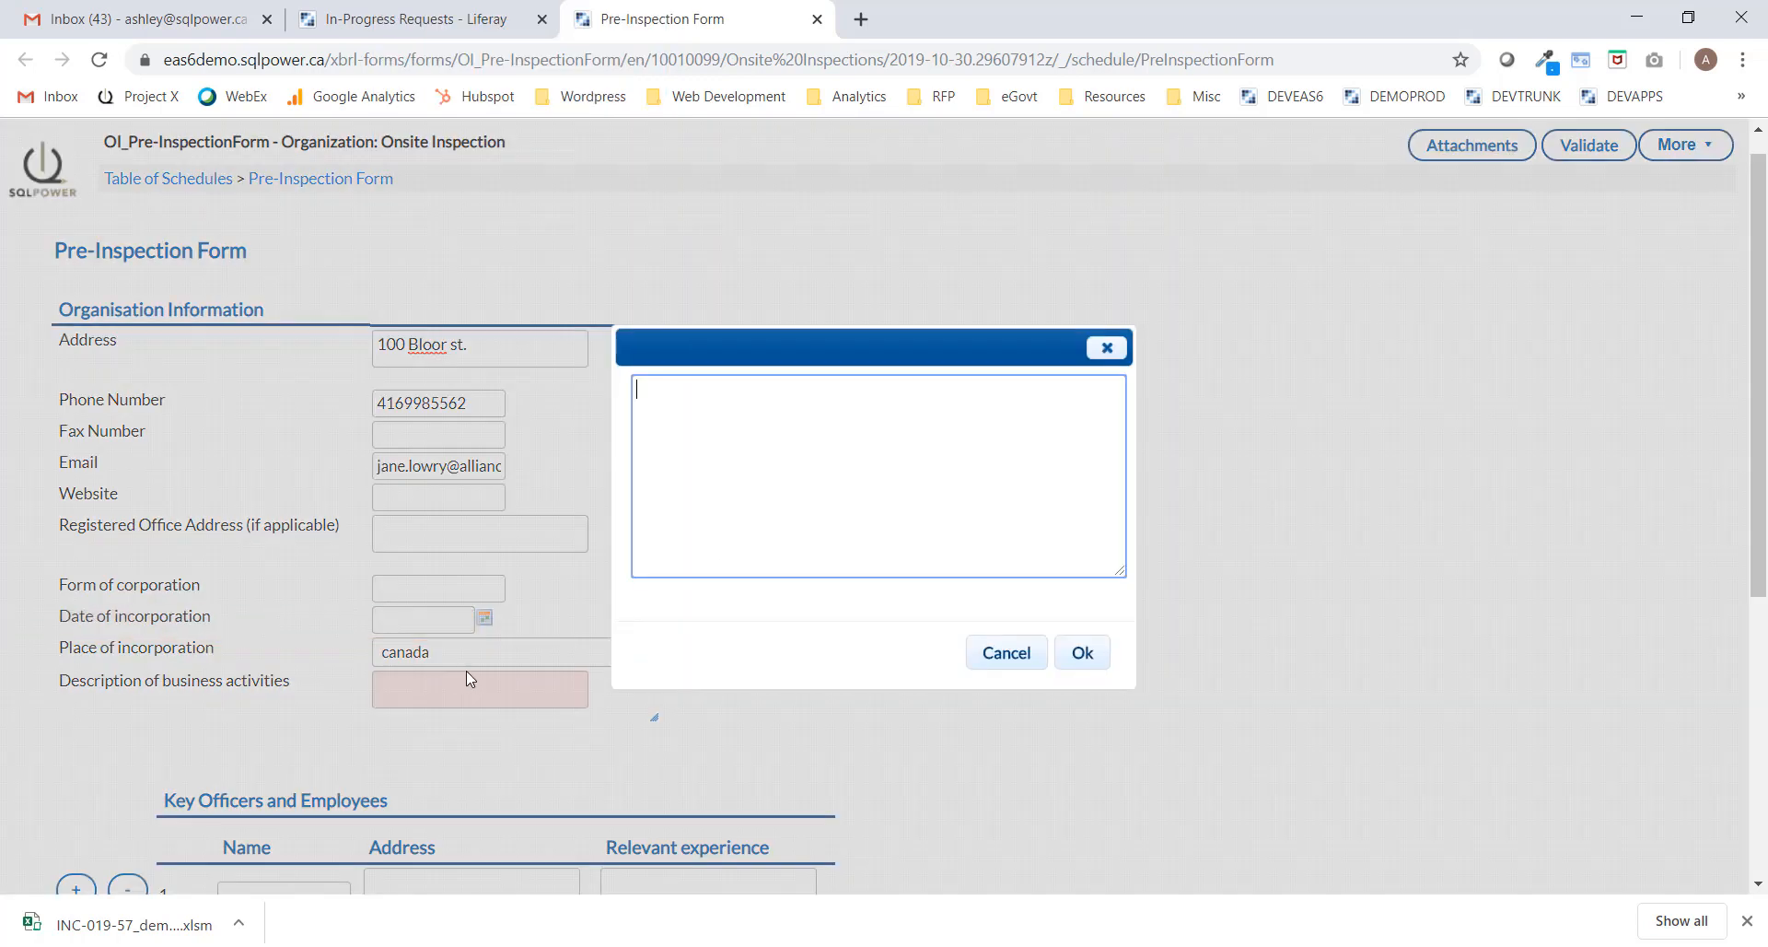
text(Alliance offers commercial banking an)
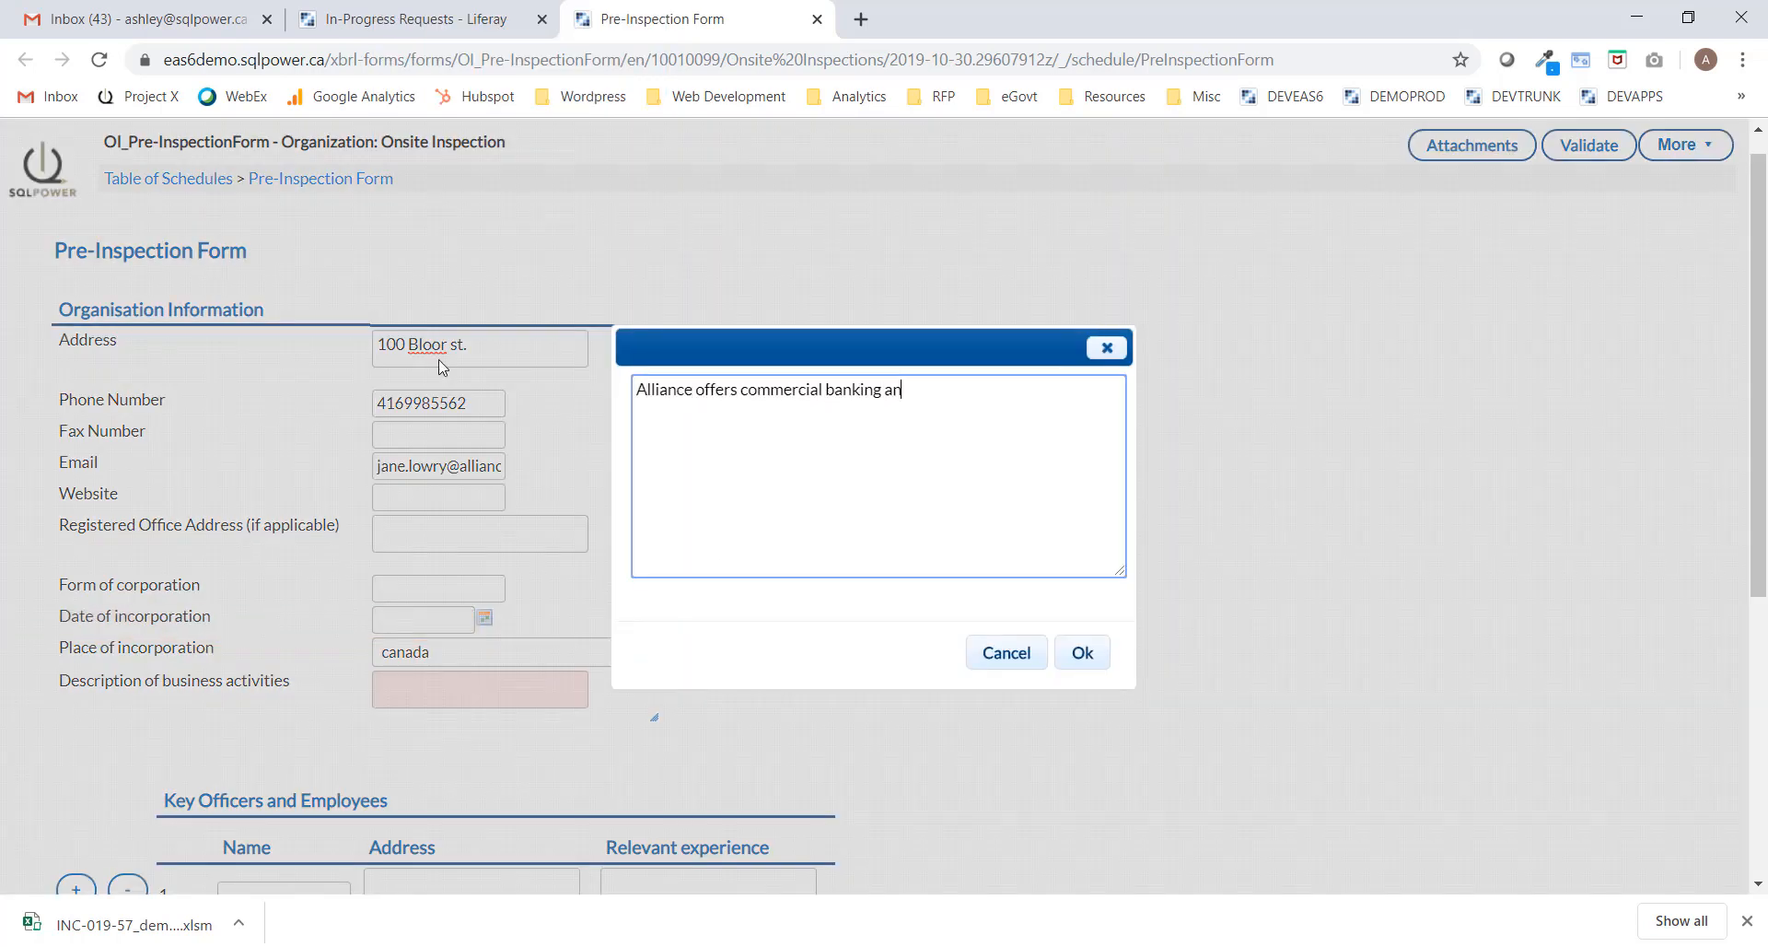
text(d insurance. as well as general insurance in)
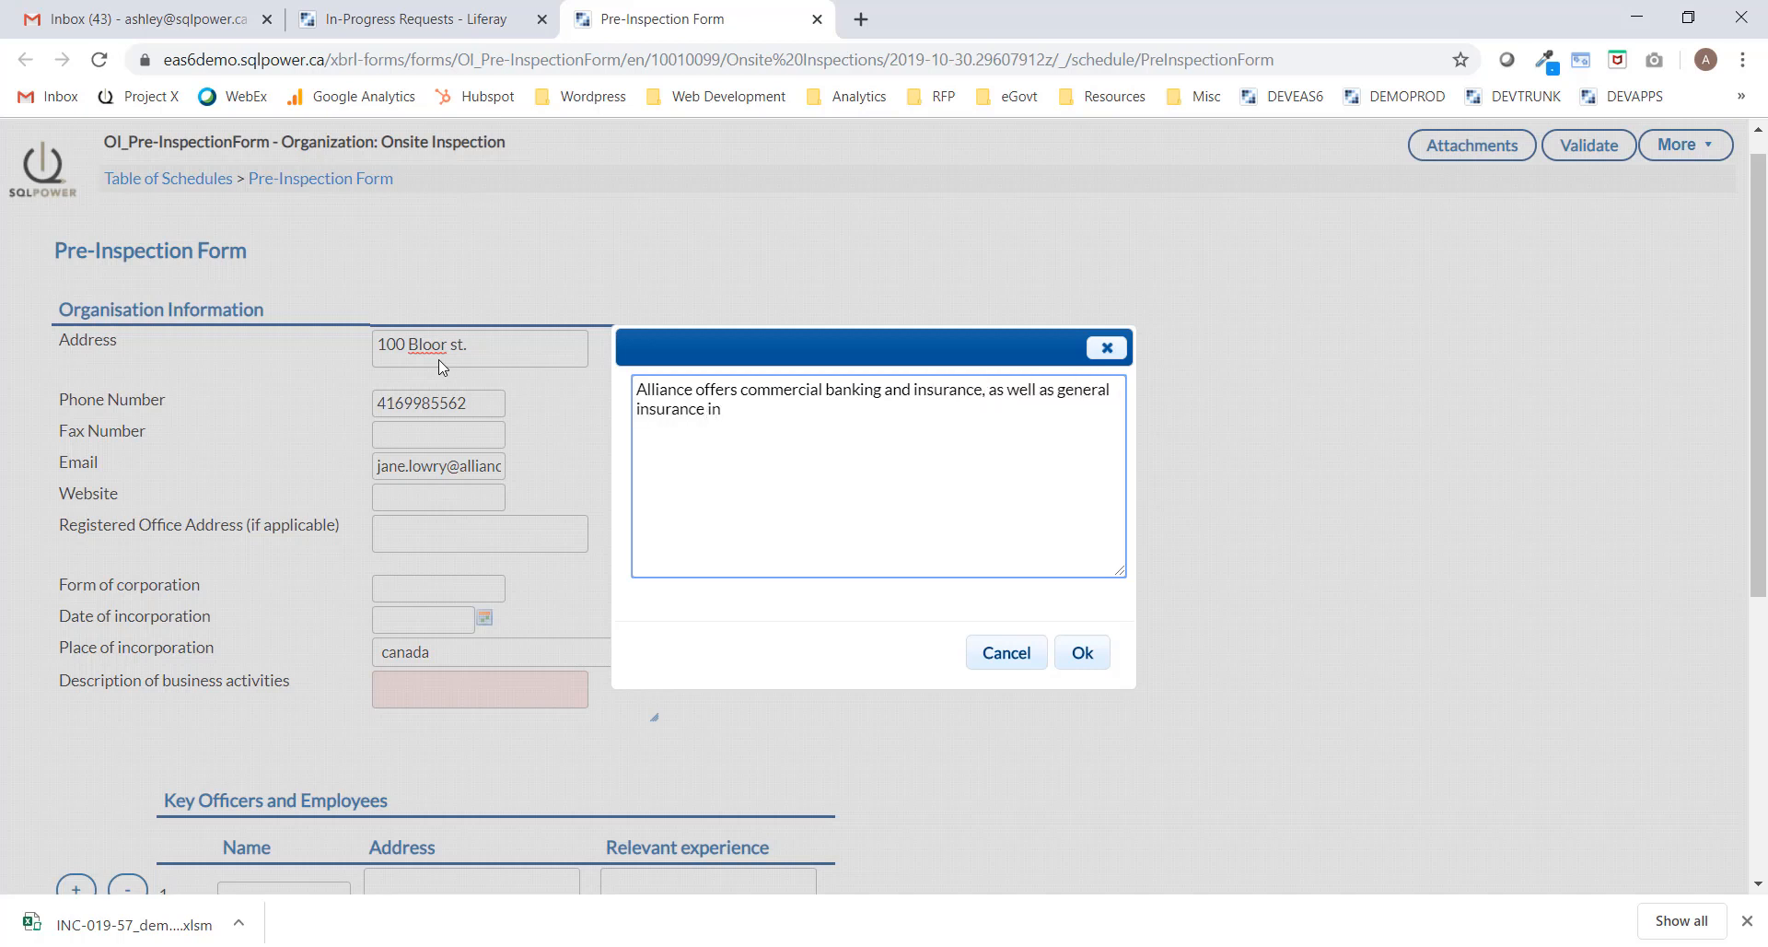
text(cluding property, motor, liability,)
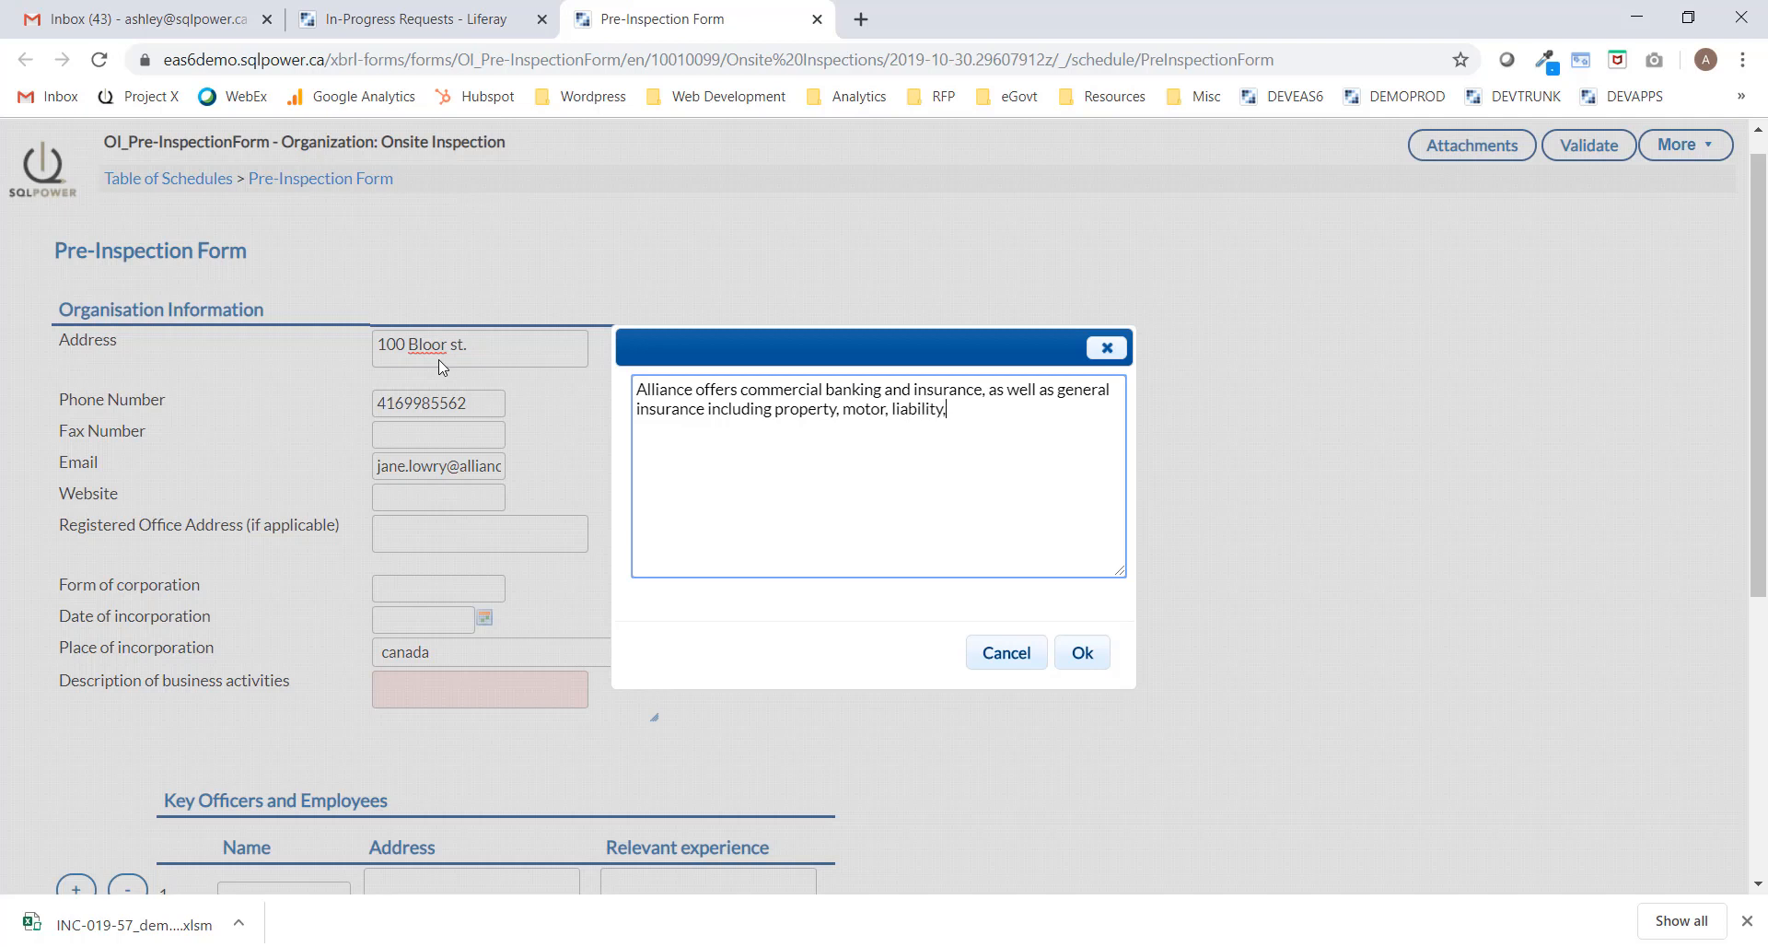
text( medical/ health care and dental.)
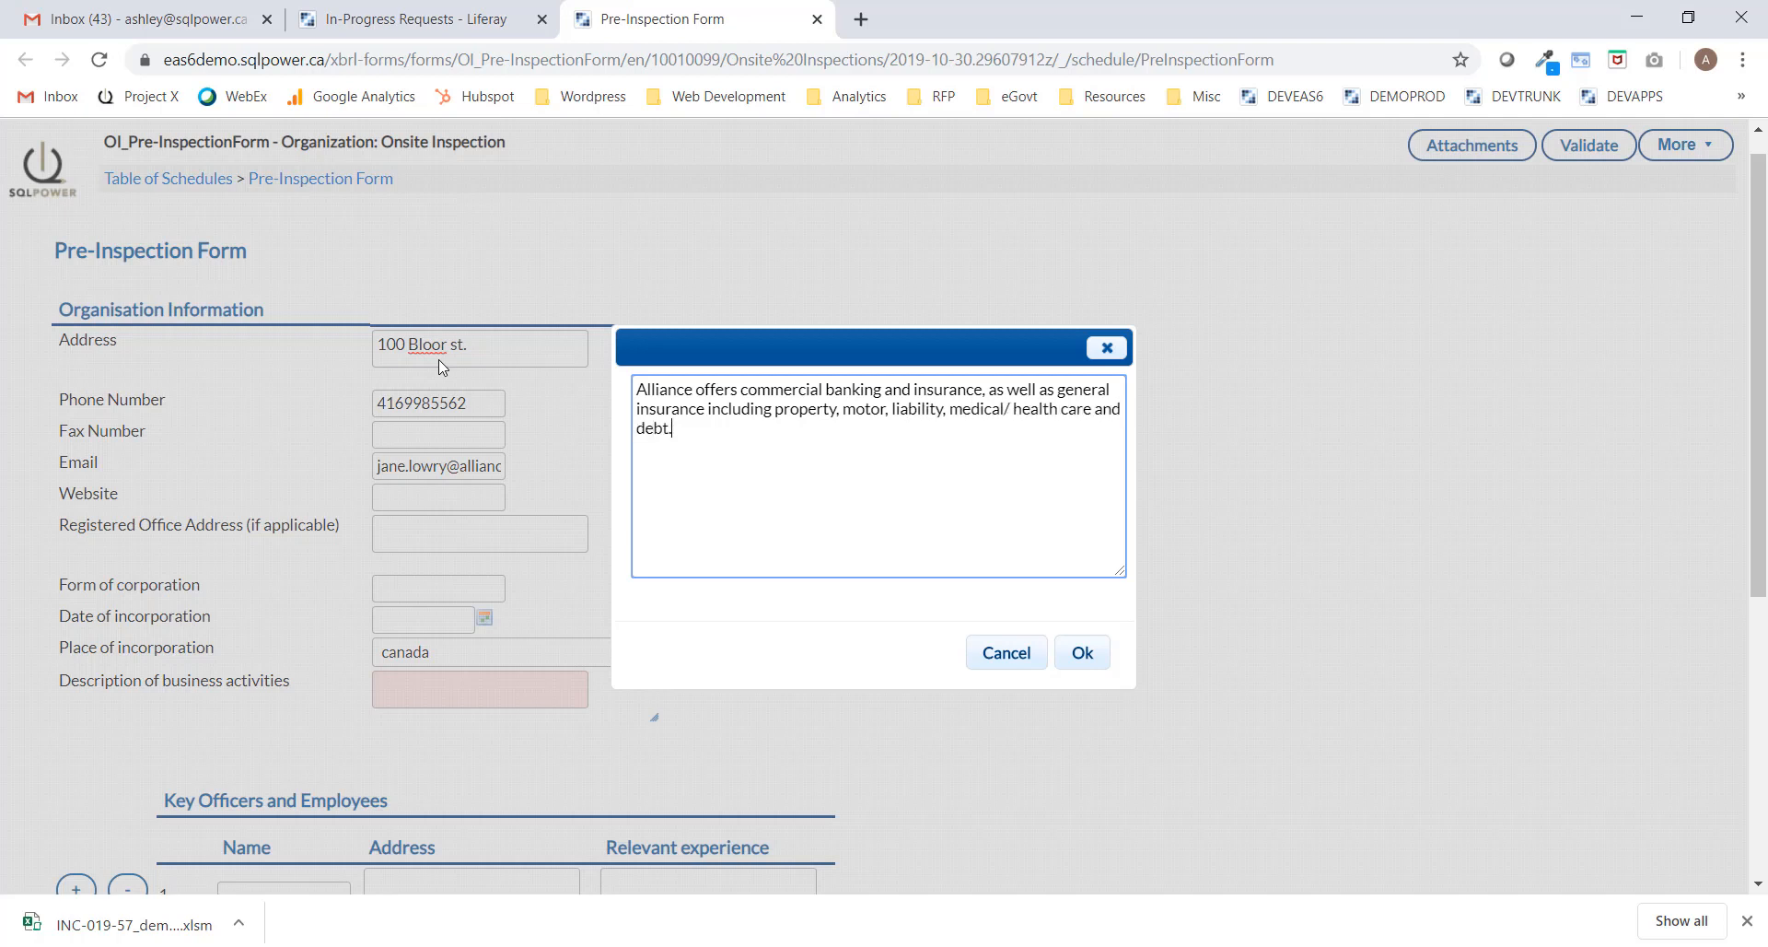
click(1082, 652)
scroll(851, 651, down, 5)
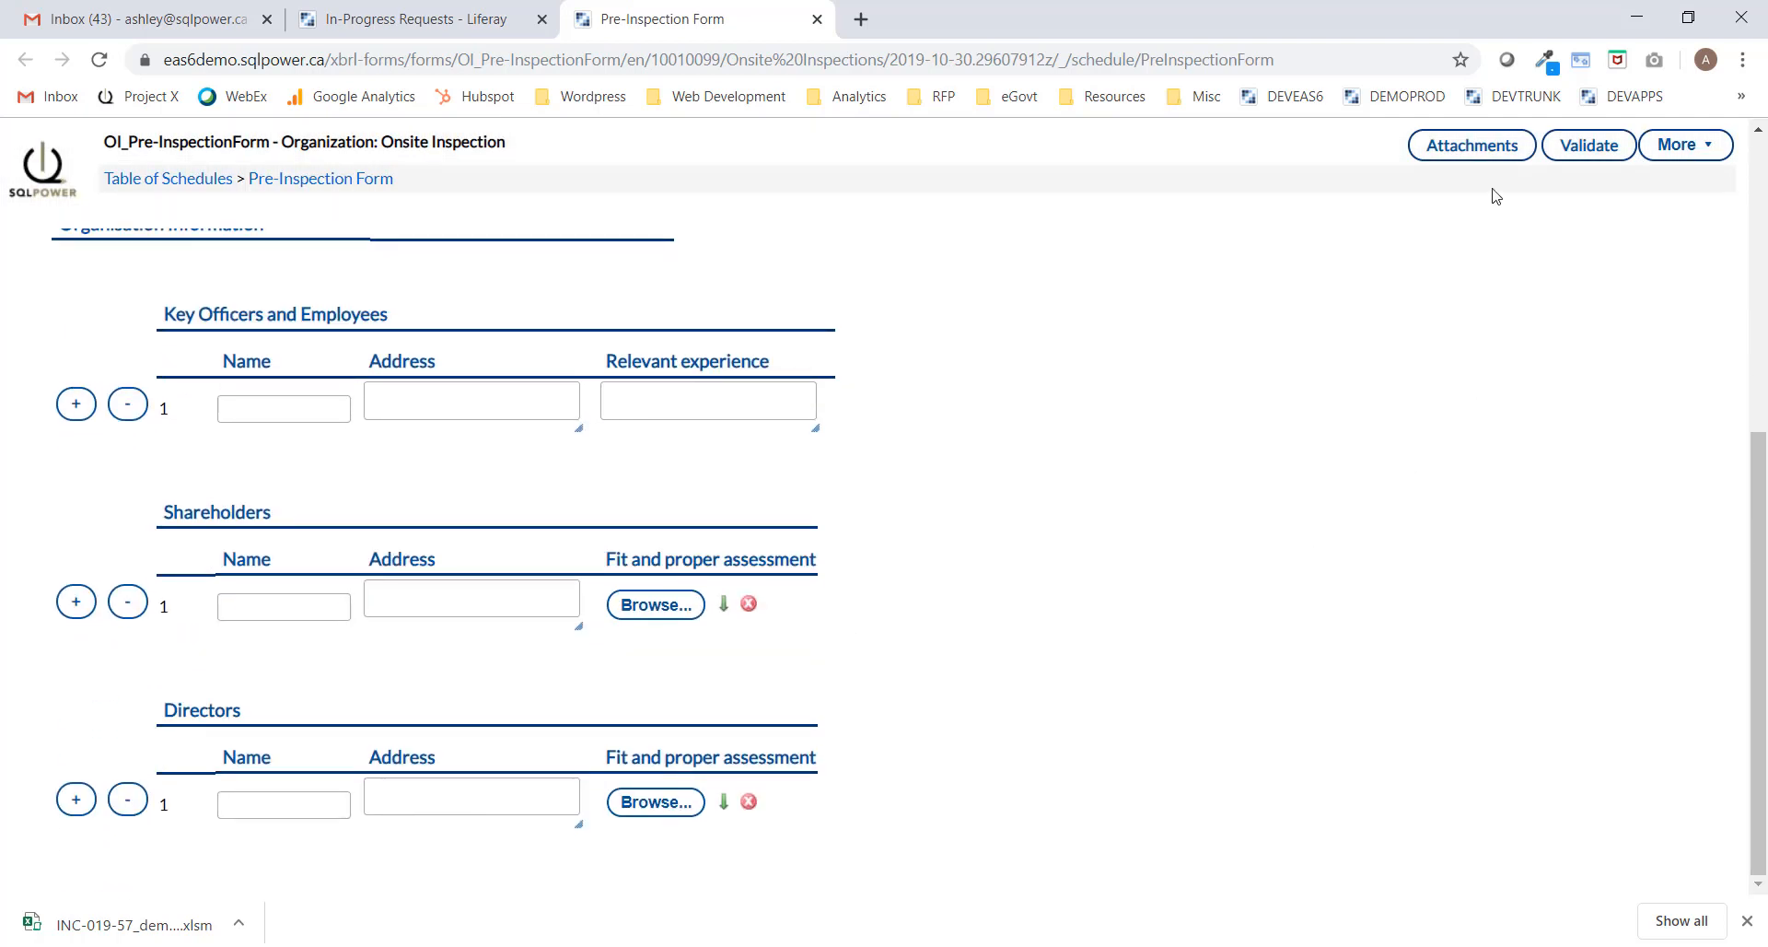
click(1472, 145)
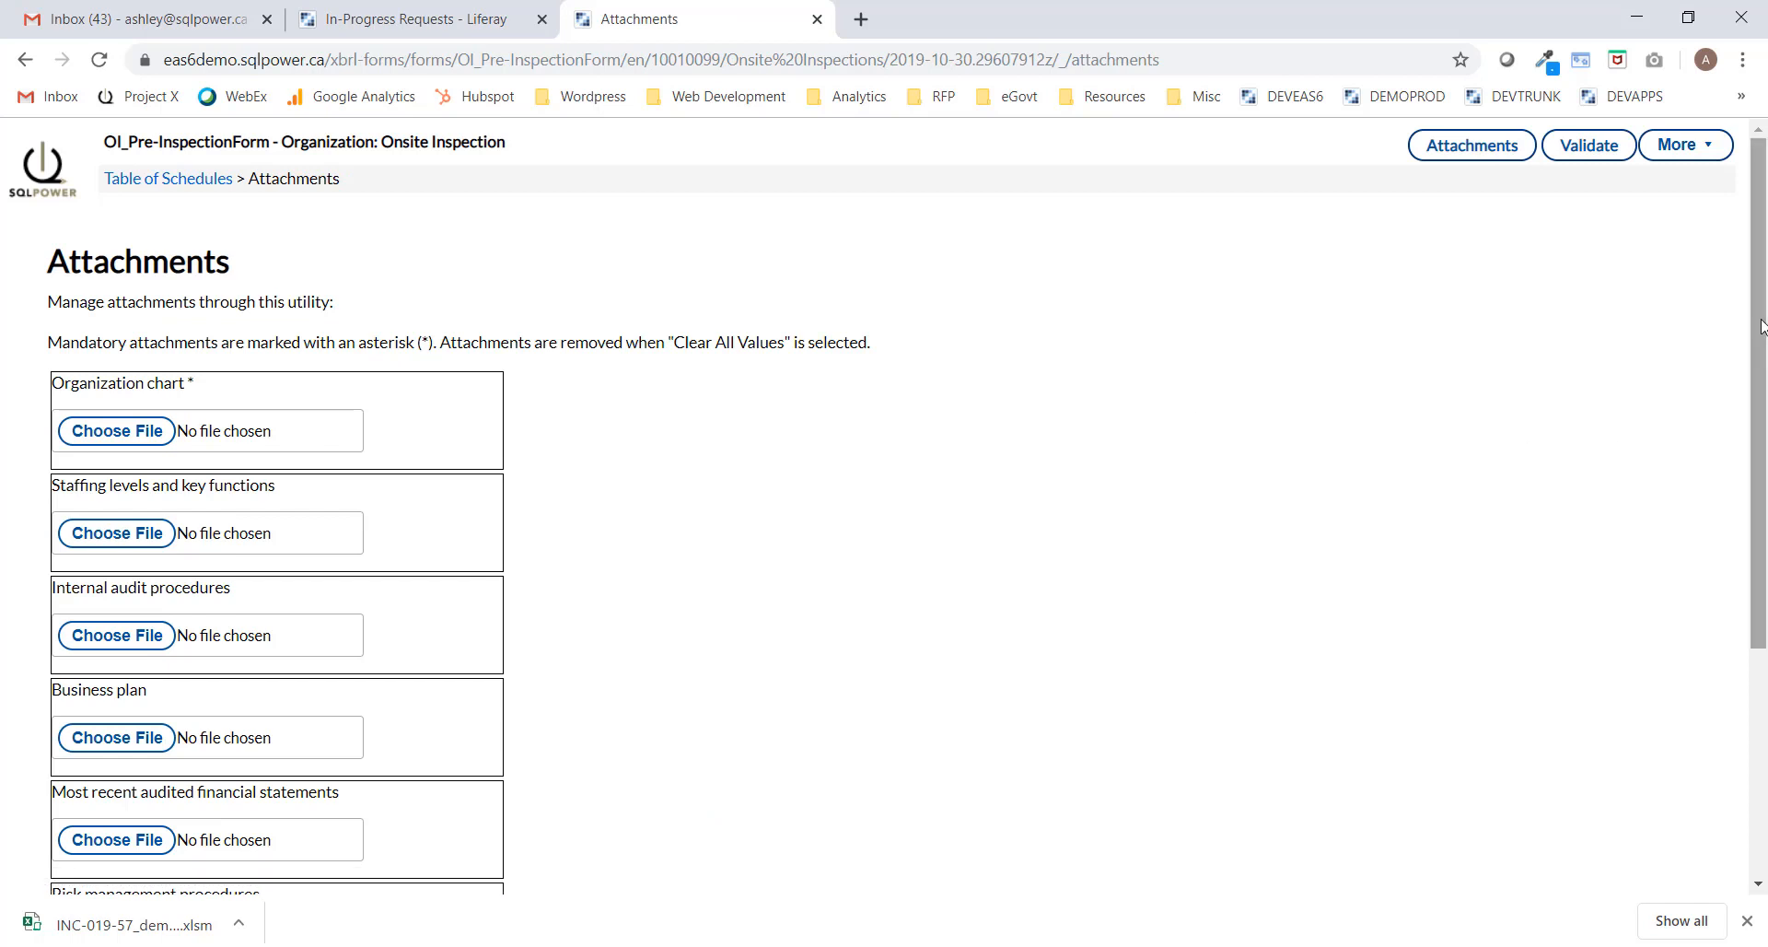
Attach the Organization Chart file to the Organization chart attachment.
drag(1761, 334, 1761, 368)
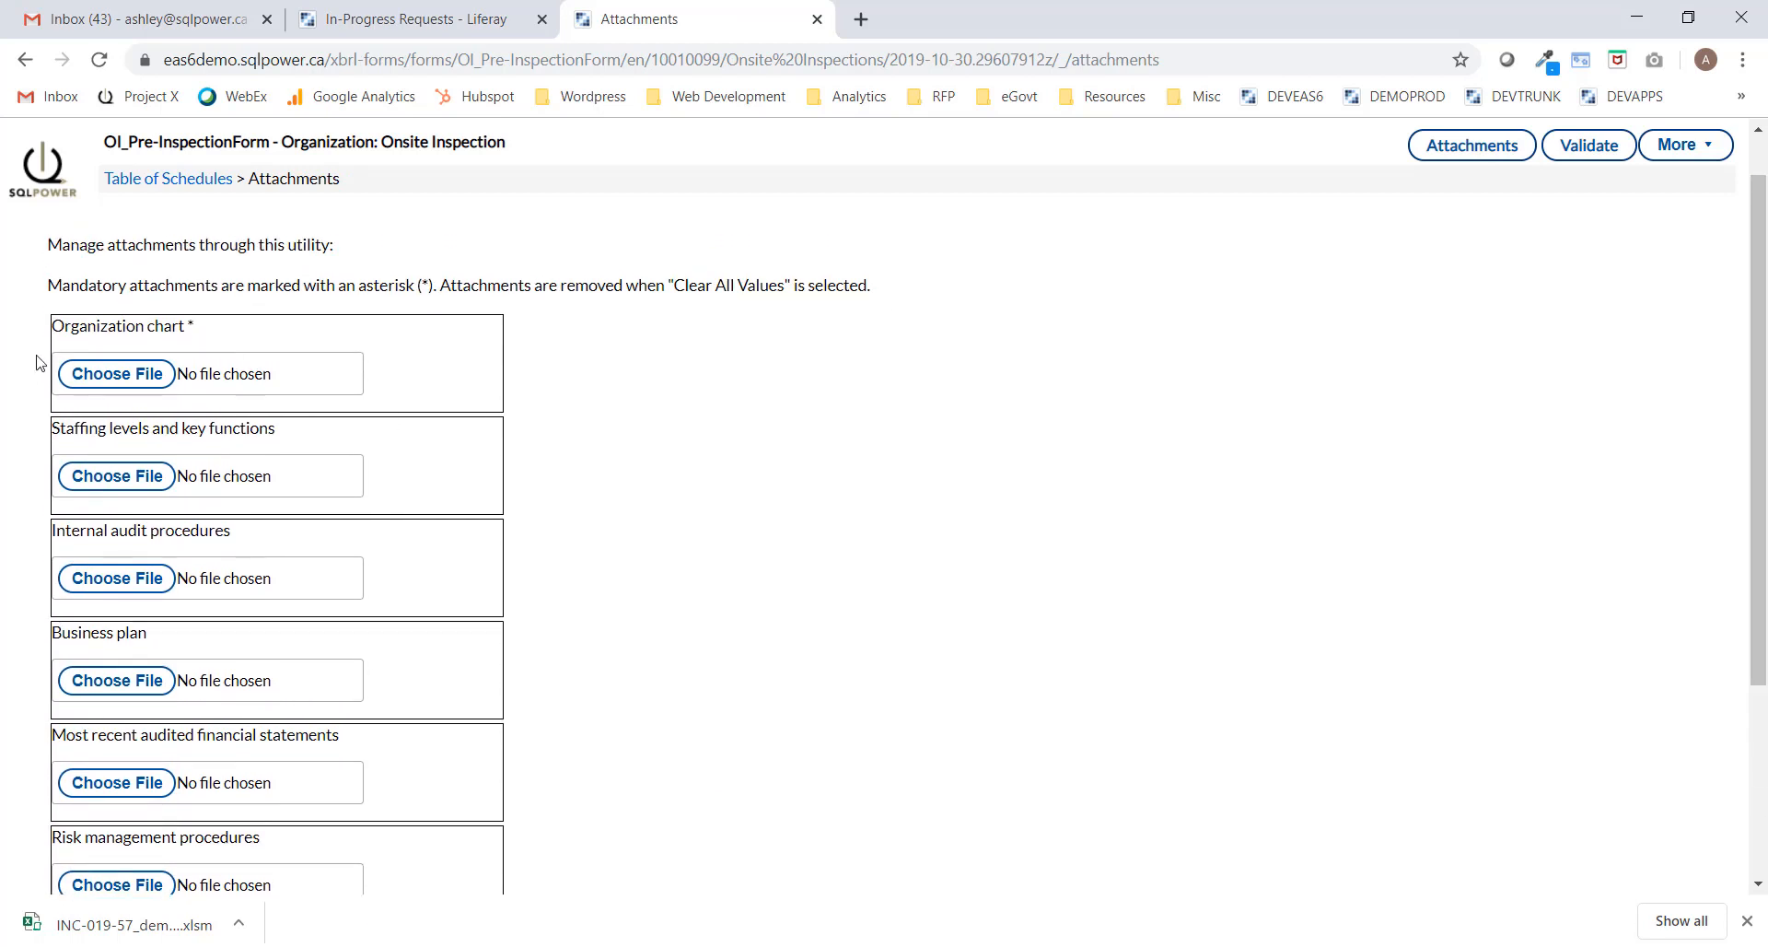
click(110, 376)
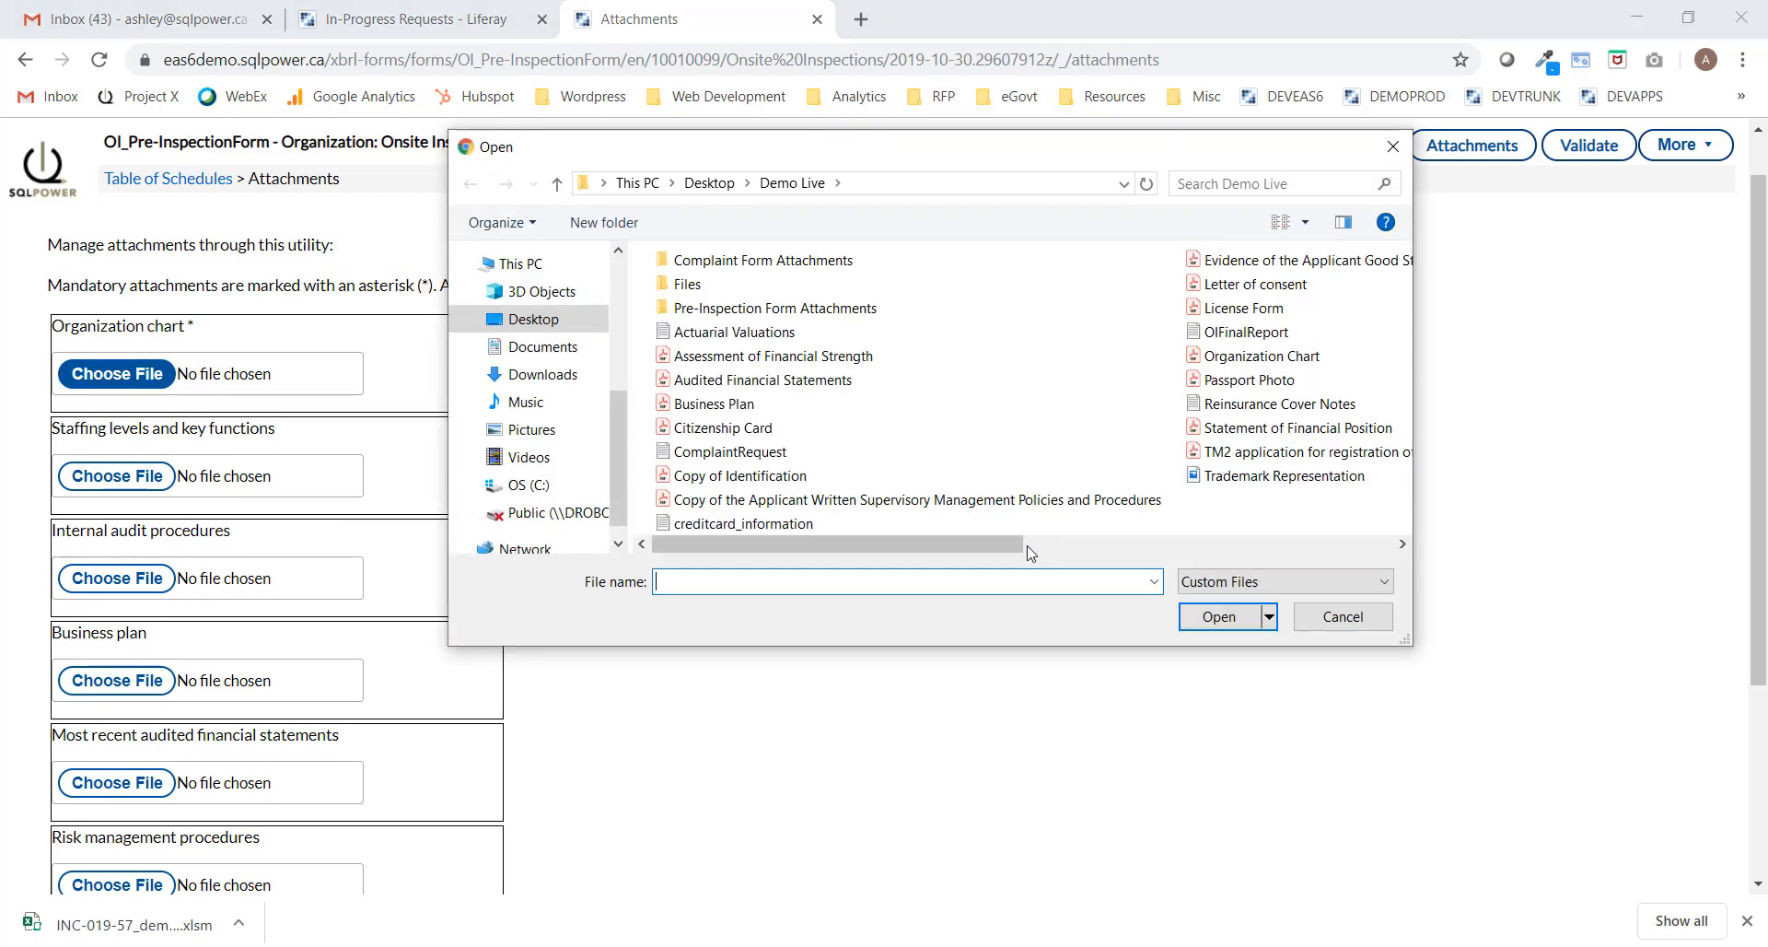
click(1288, 359)
click(1219, 616)
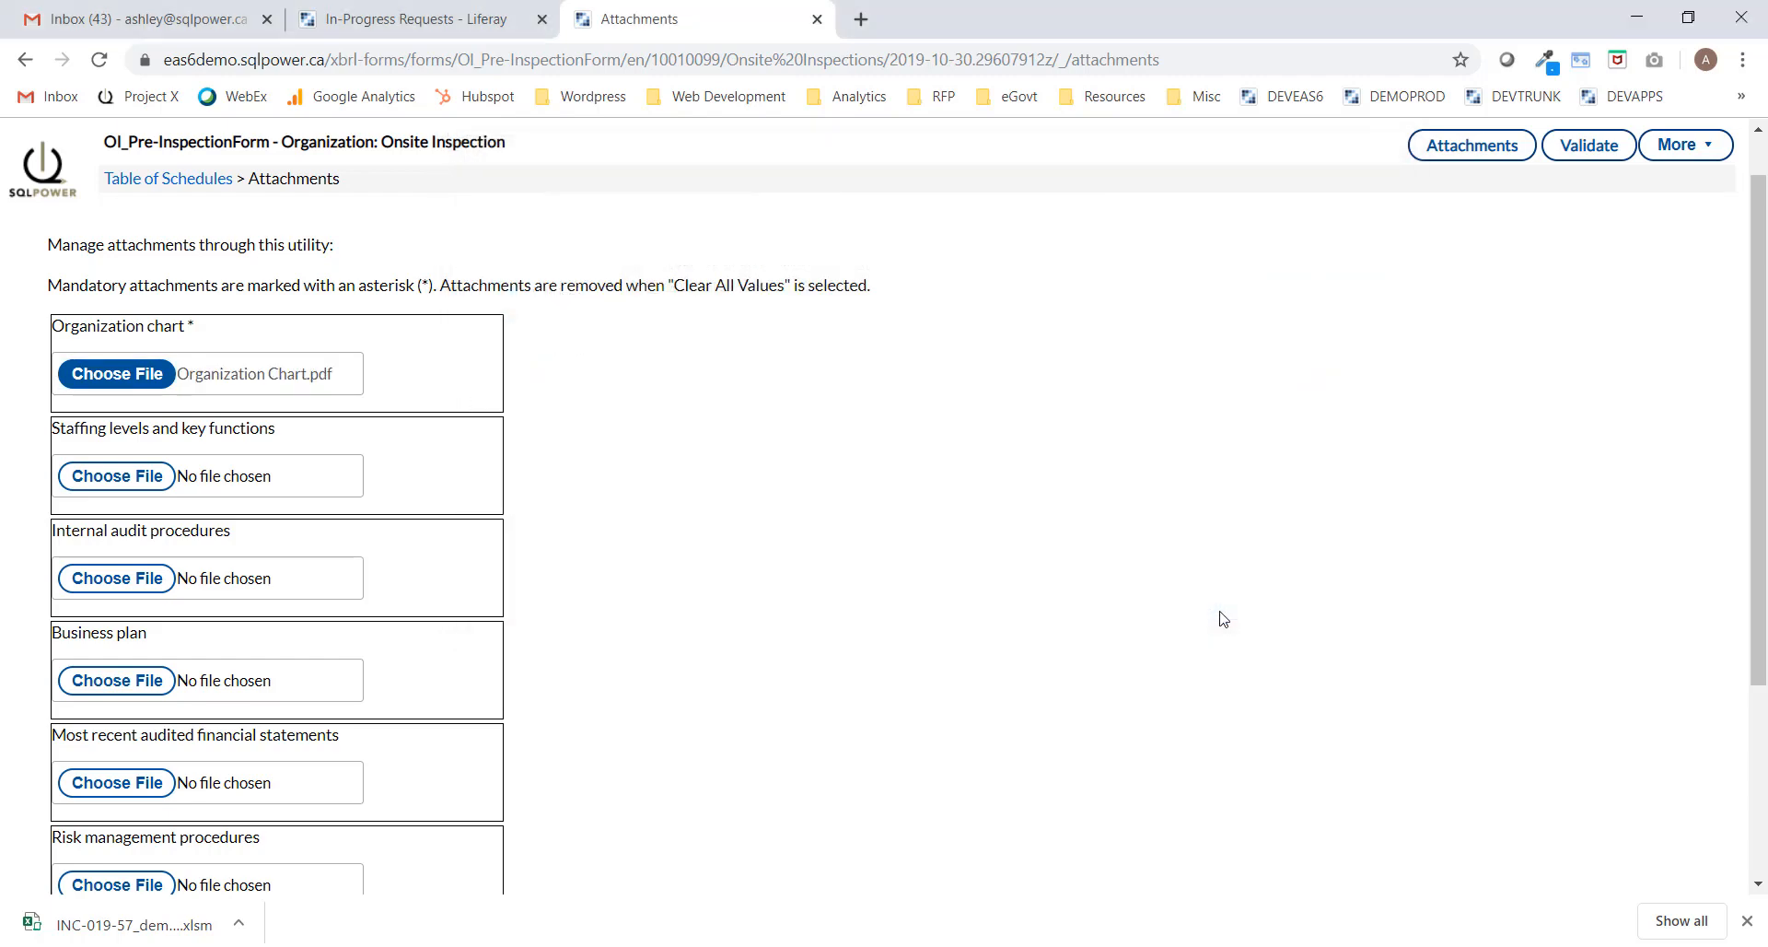
Attach 2 Staffing Levels for Staffing levels and key functions.
scroll(1762, 399, down, 1)
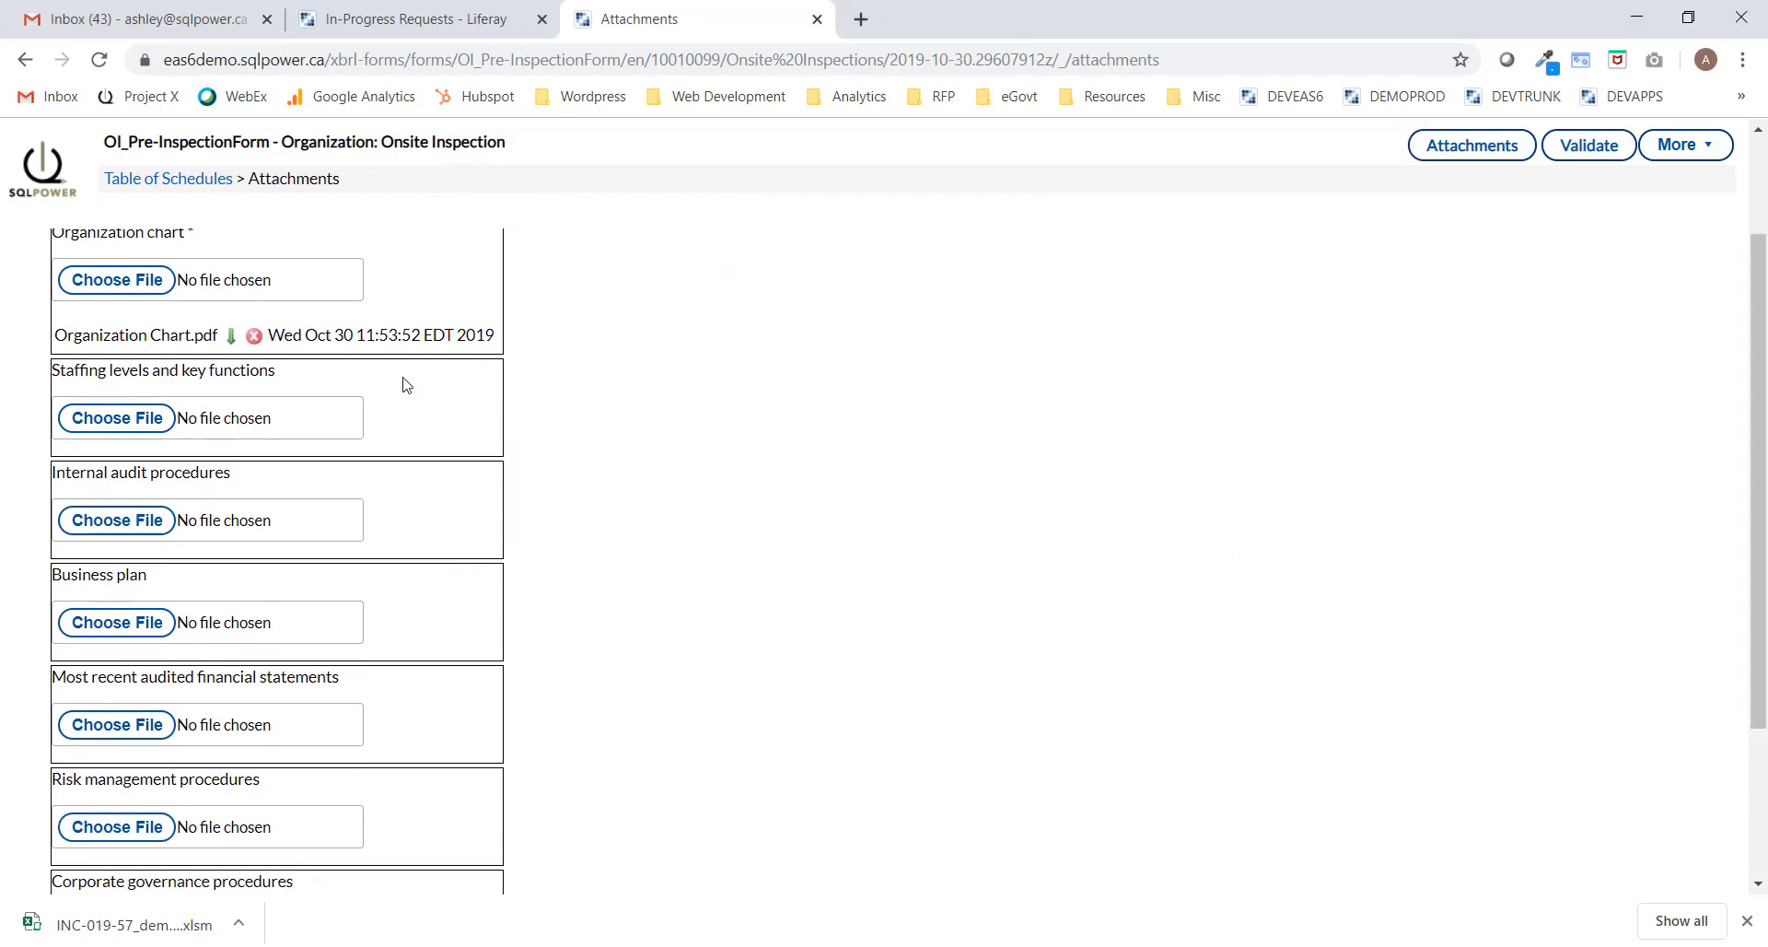
click(87, 431)
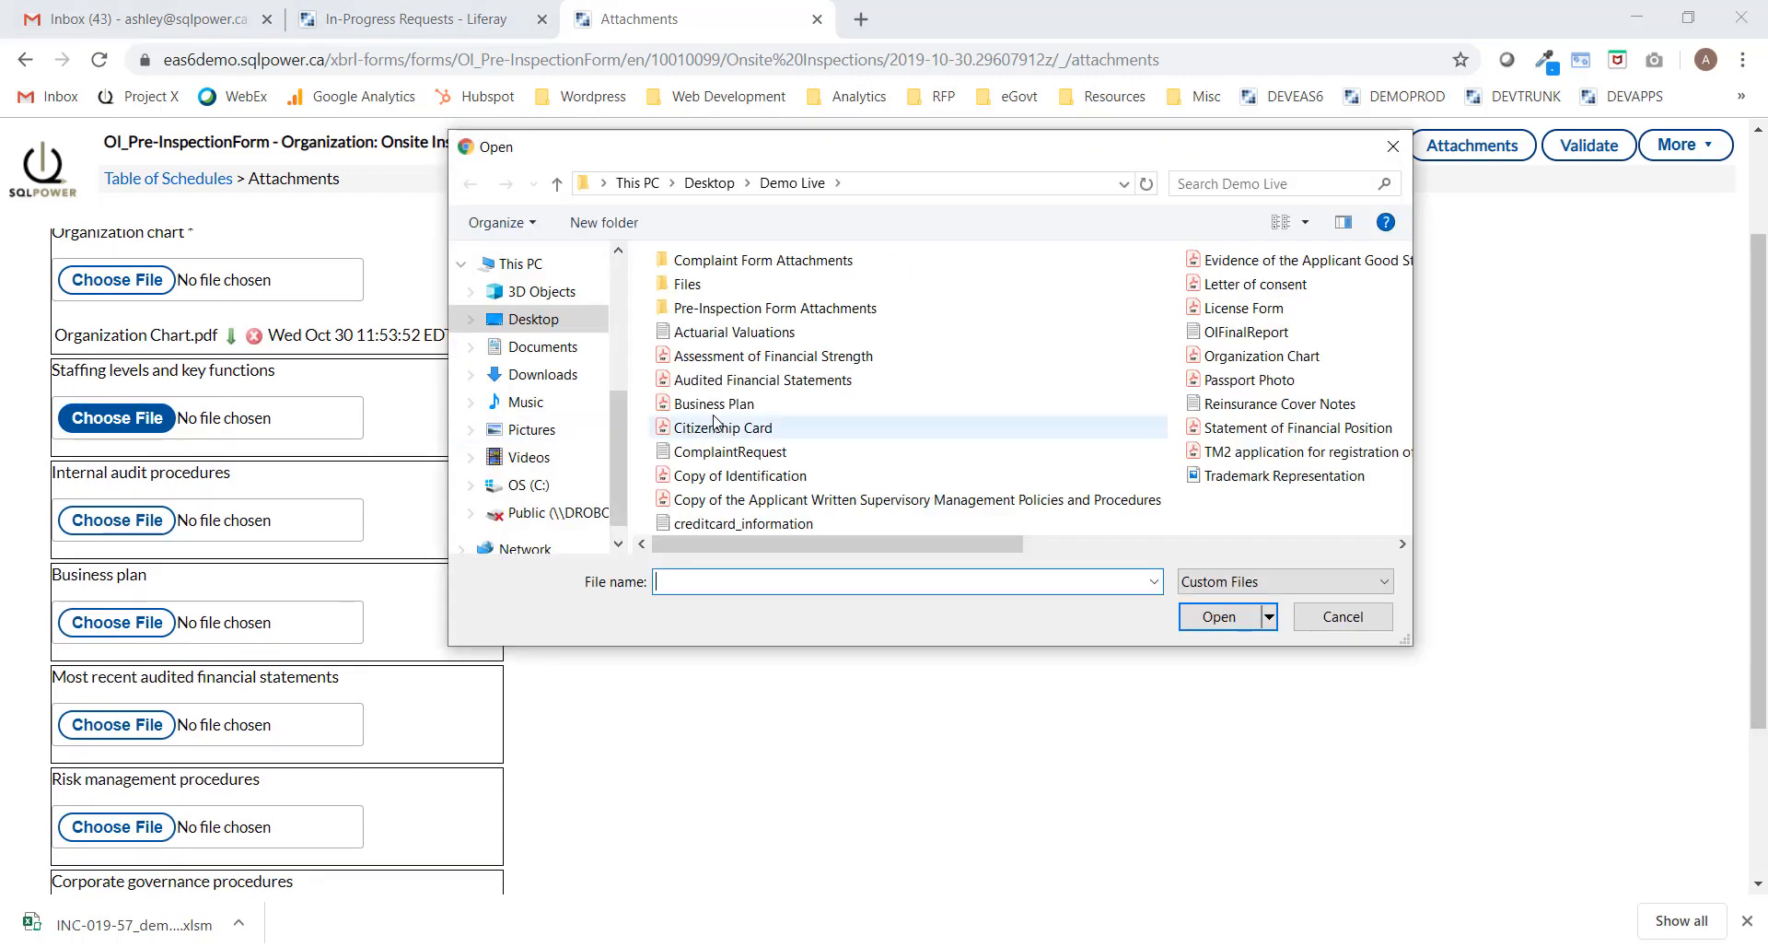
double_click(737, 310)
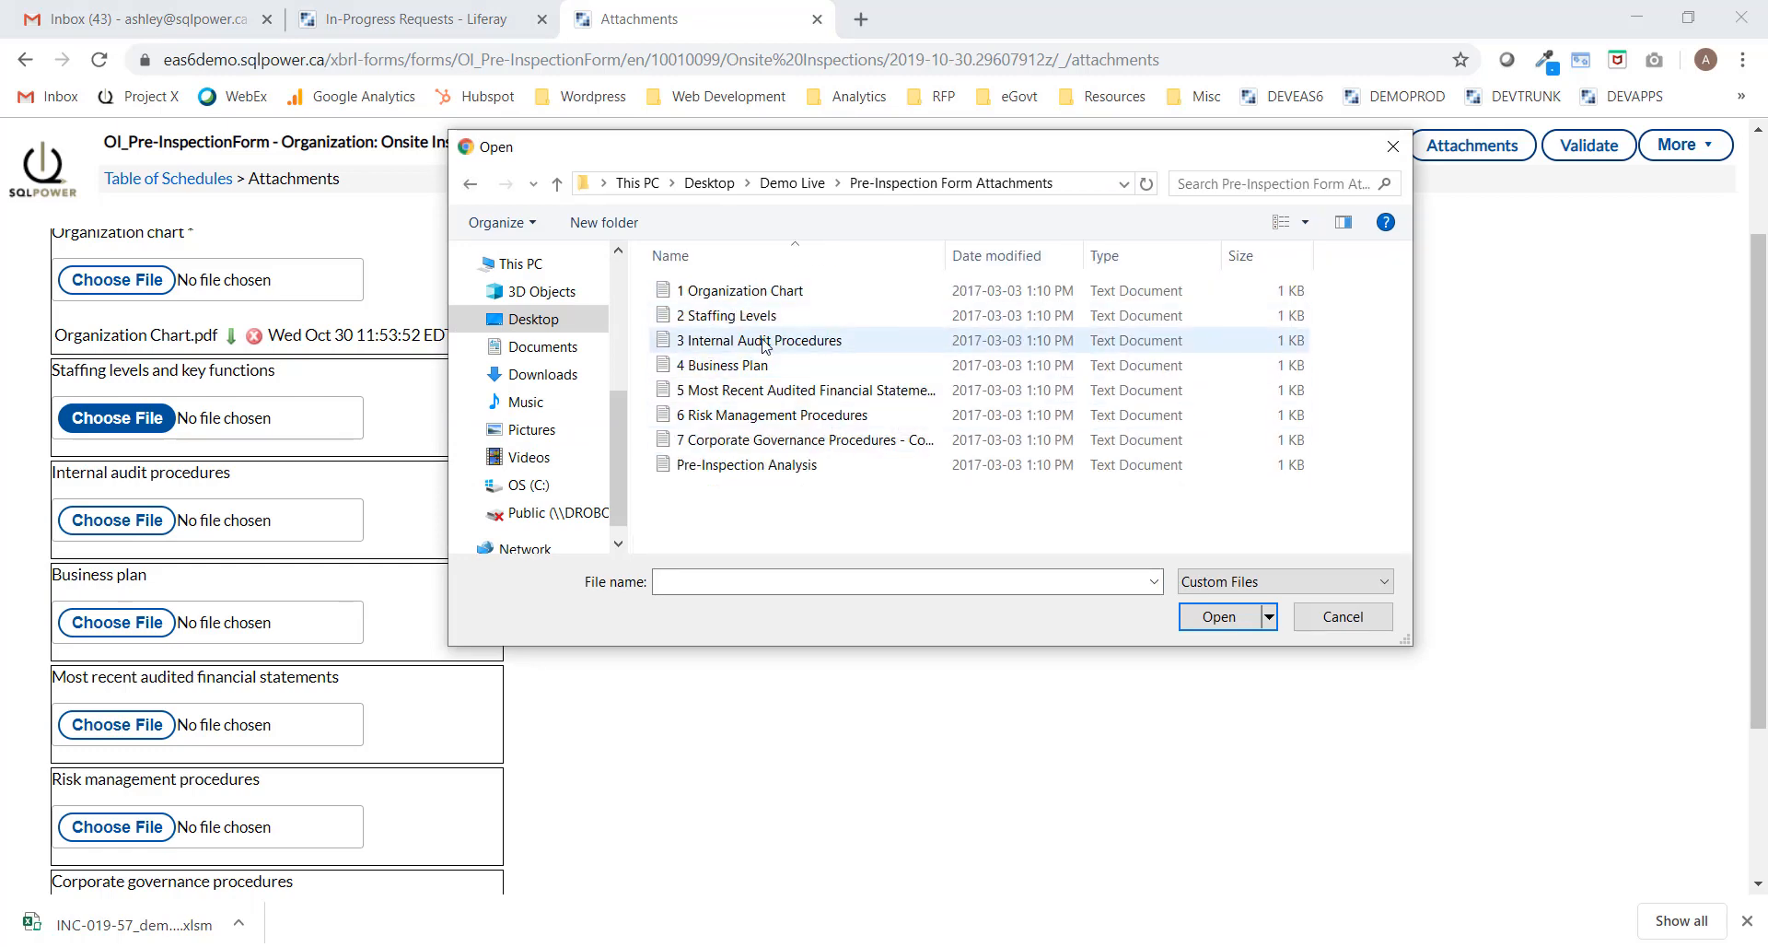
double_click(737, 315)
Attach 3 Internal Audit Procedures for internal audit and validate the form.
click(123, 553)
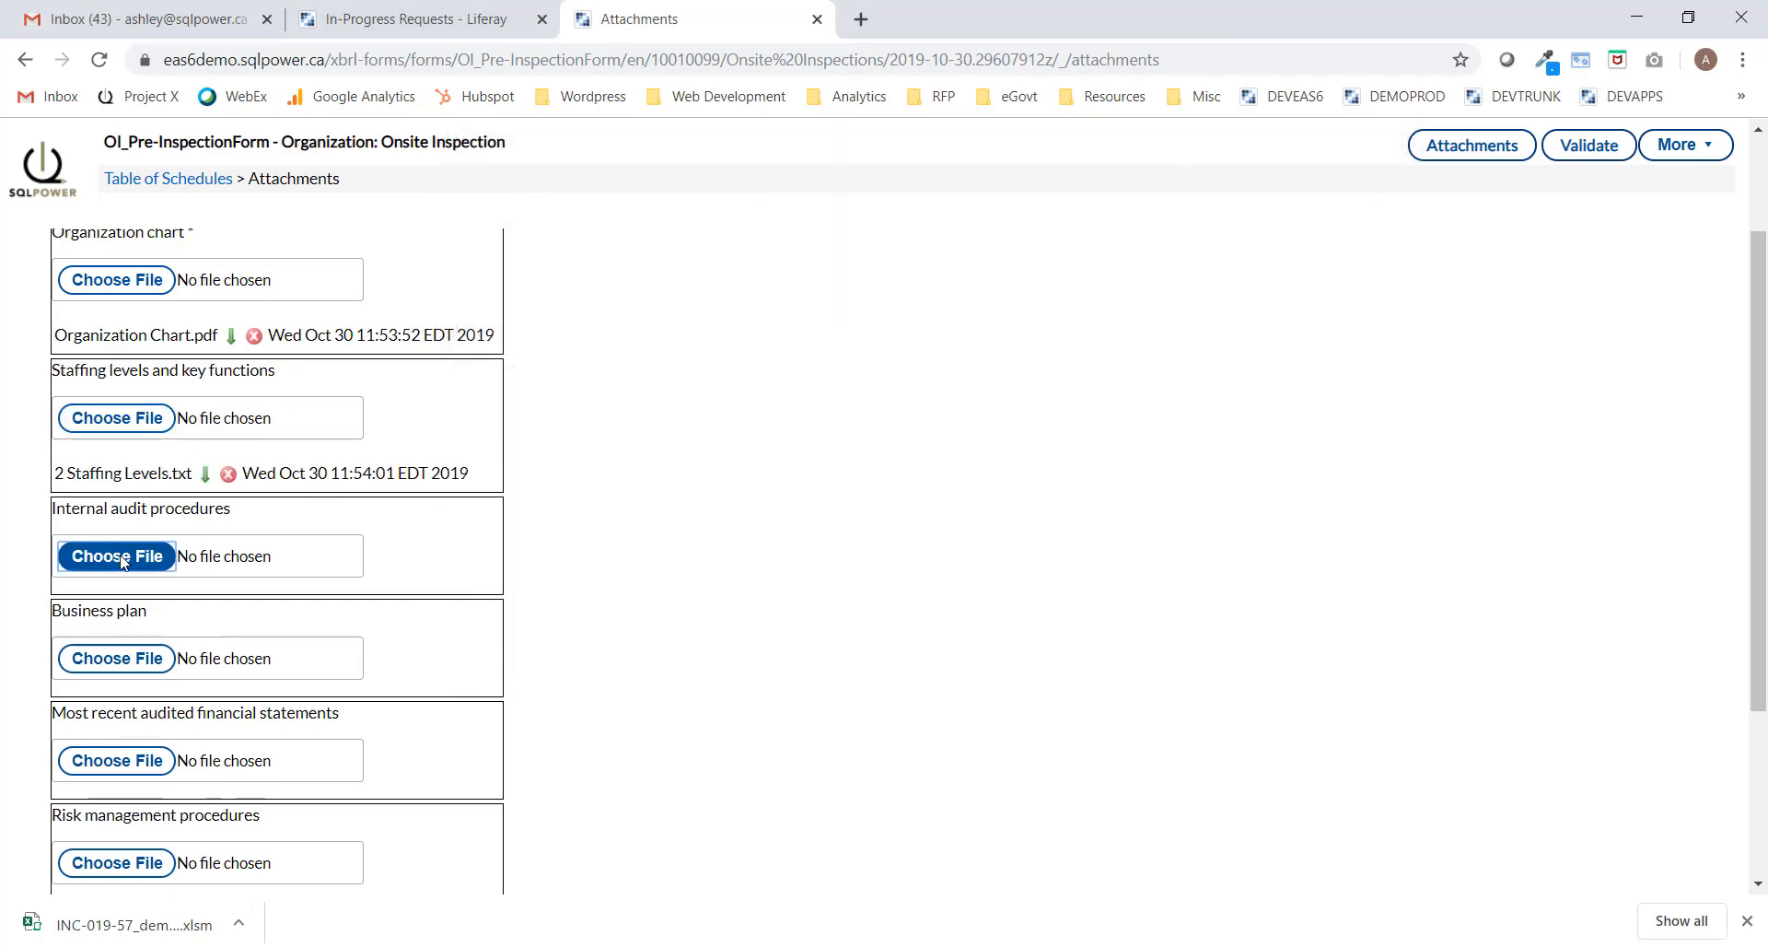
click(783, 340)
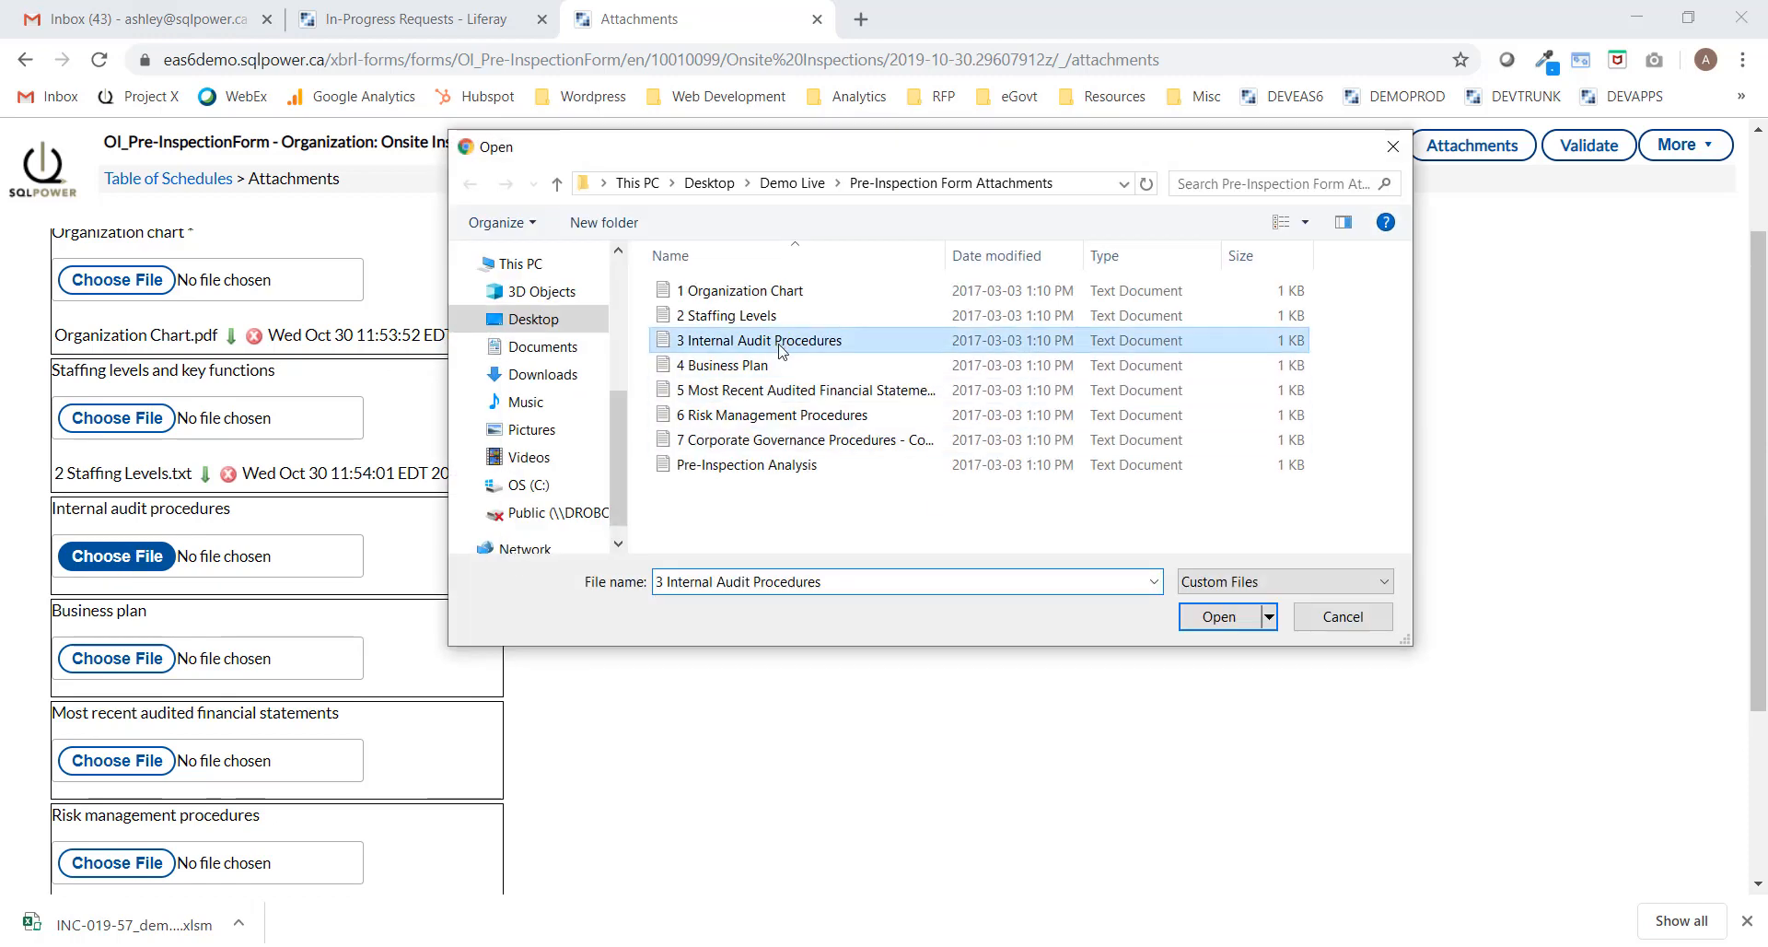
click(1230, 617)
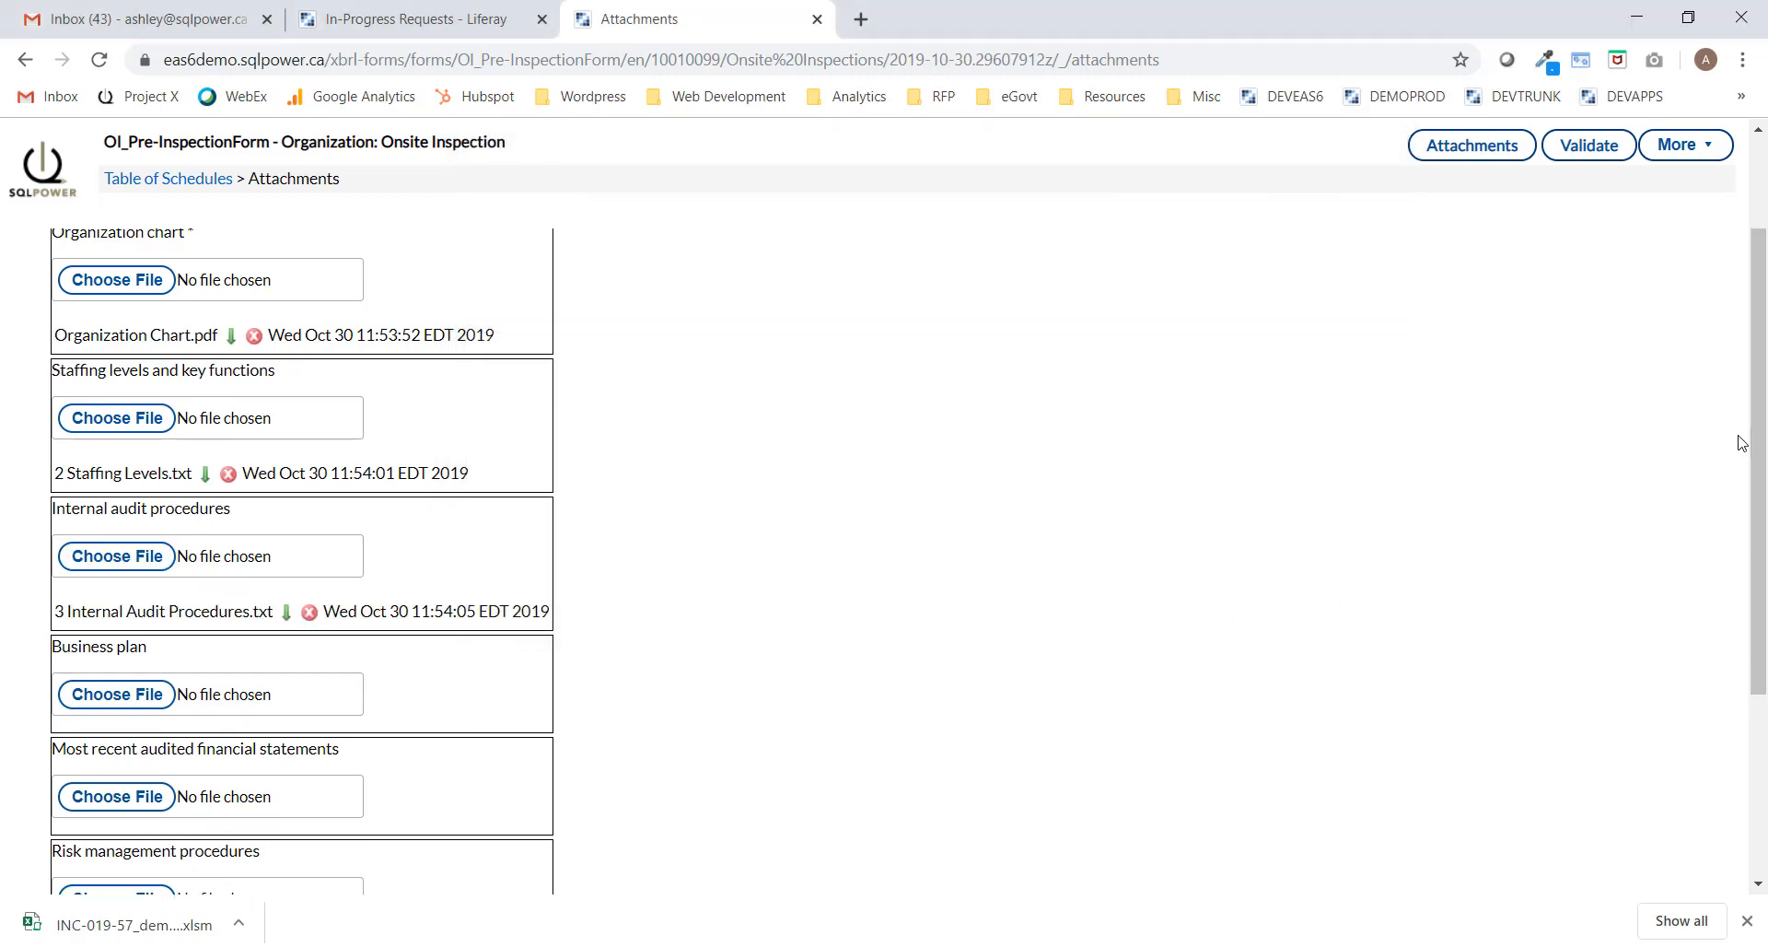
drag(1757, 440, 1763, 542)
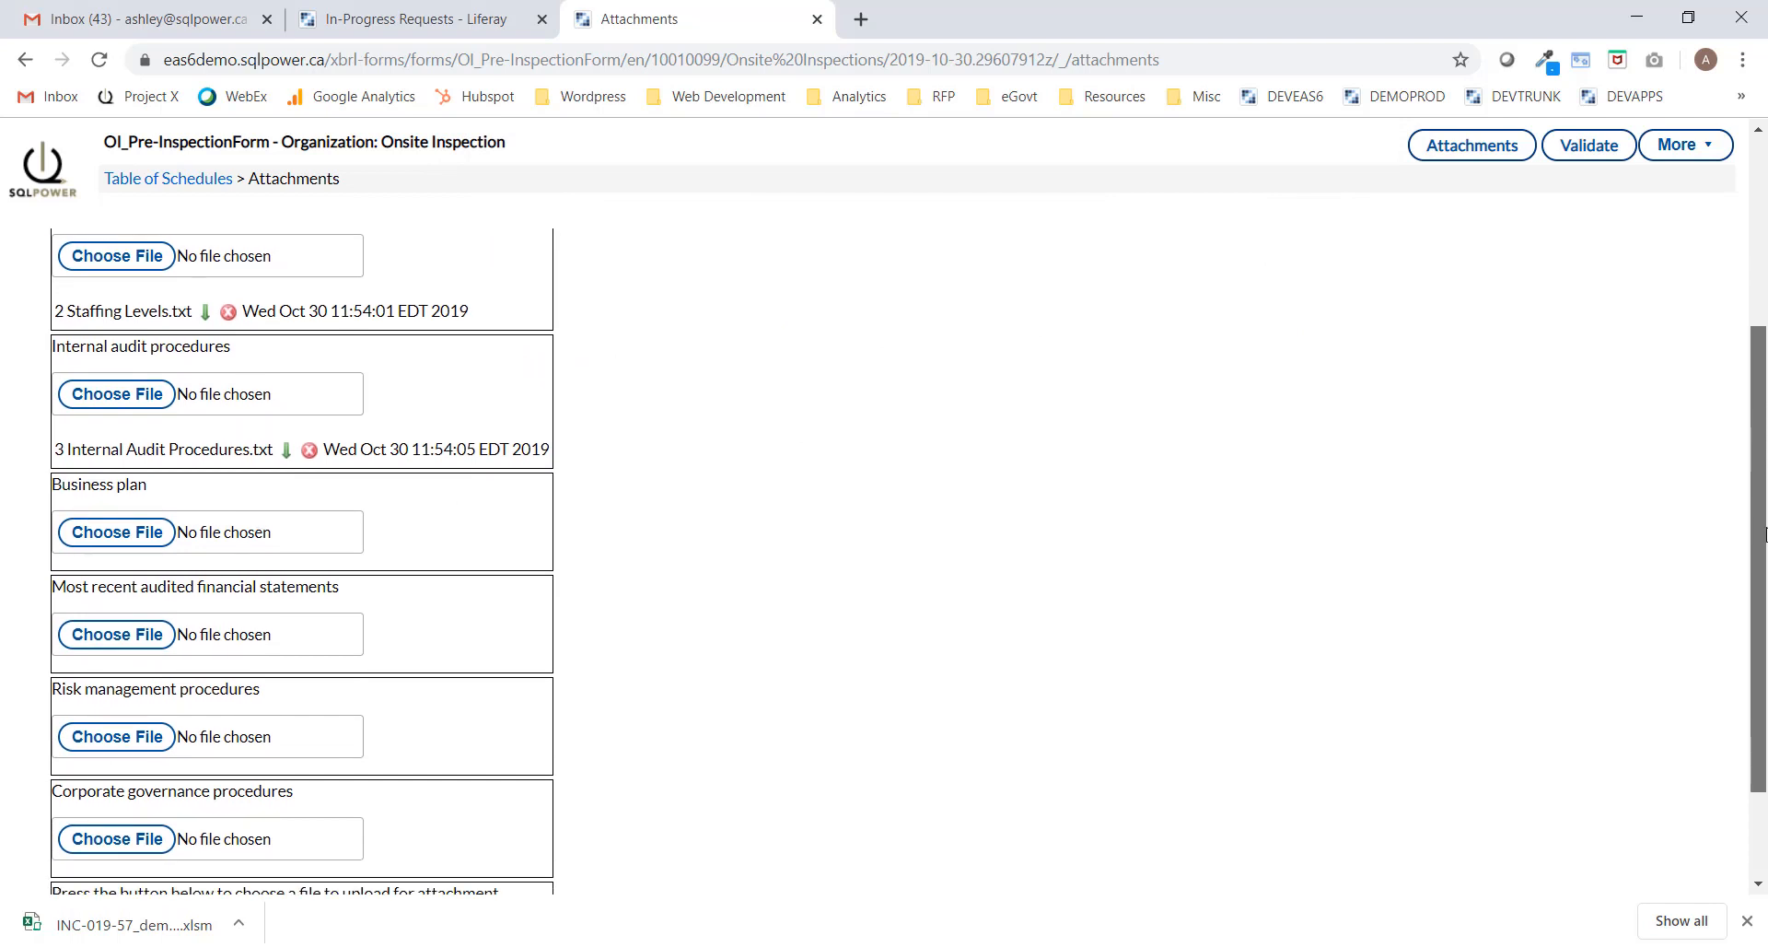
click(1591, 155)
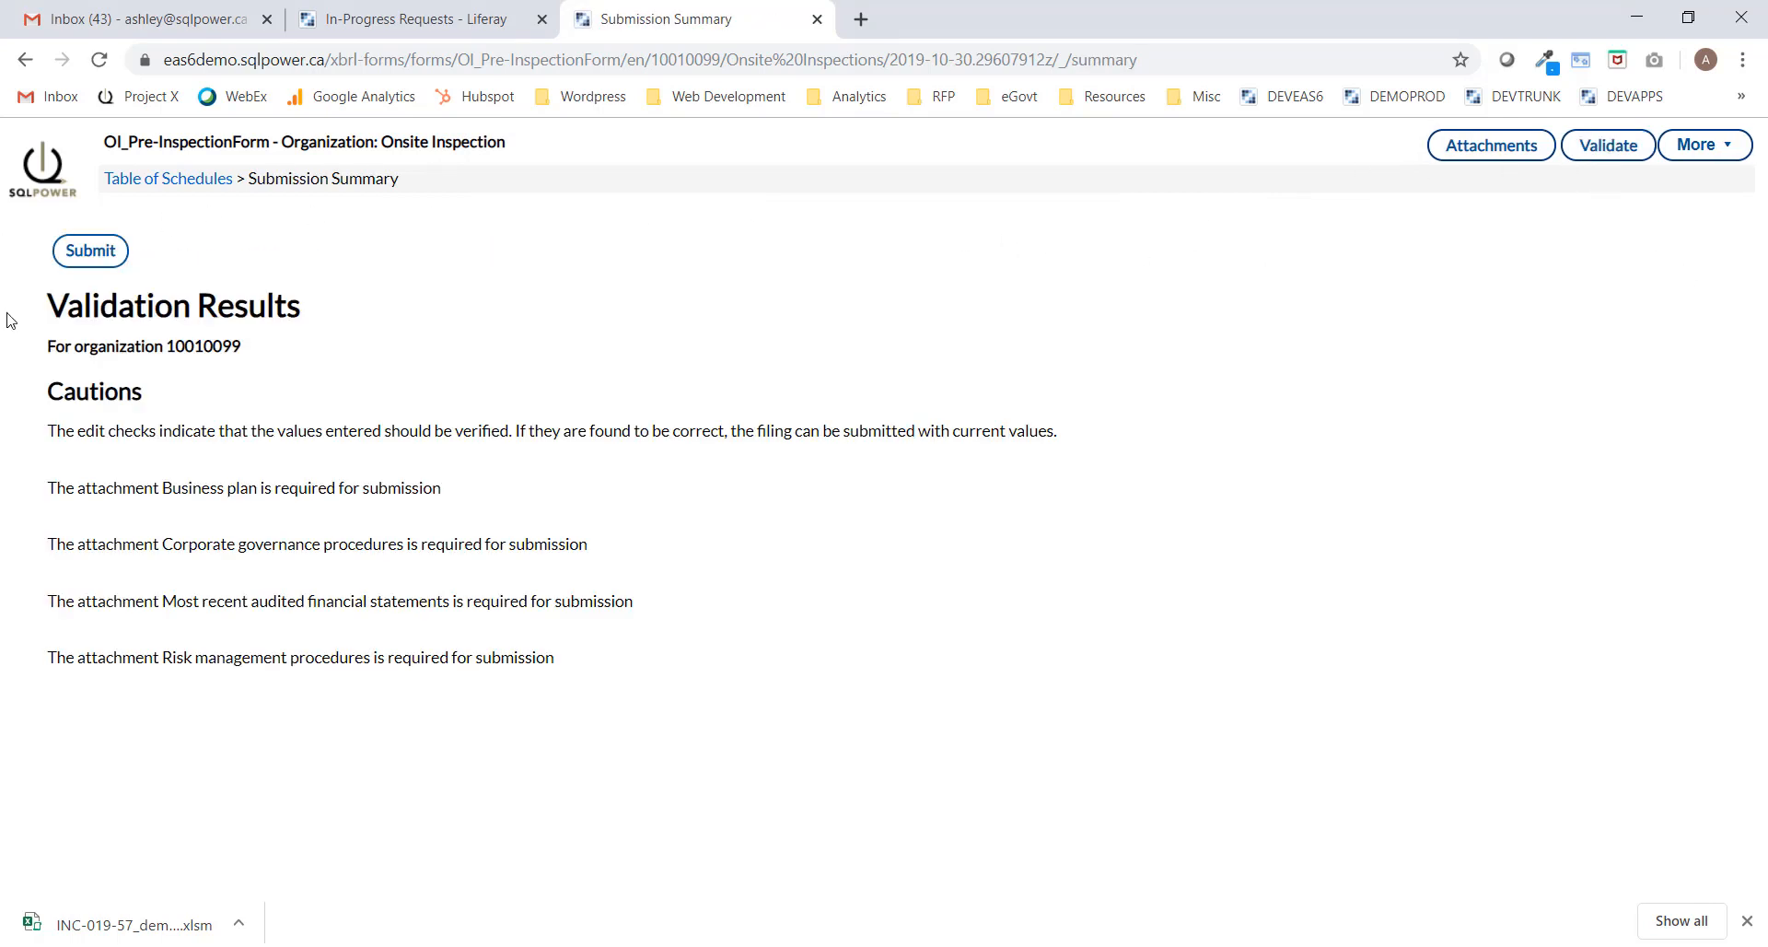
Submit the pre-inspection form without comments and refresh In-Progress Requests to see it Submitted.
click(90, 250)
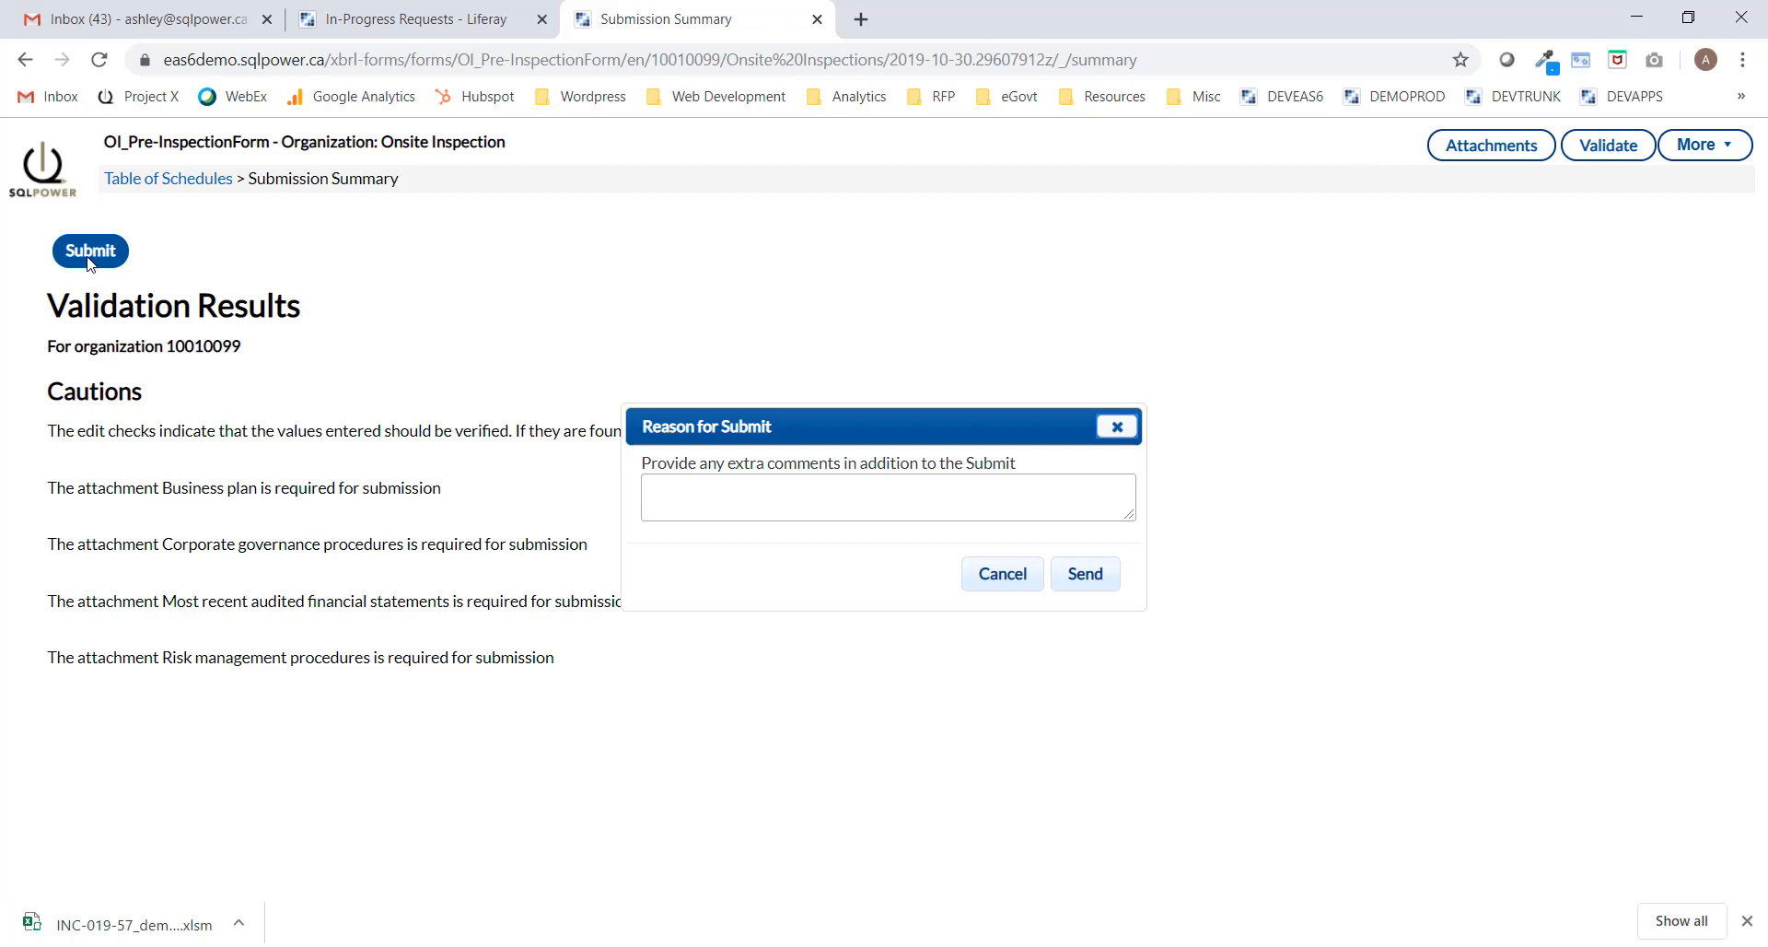
click(1087, 576)
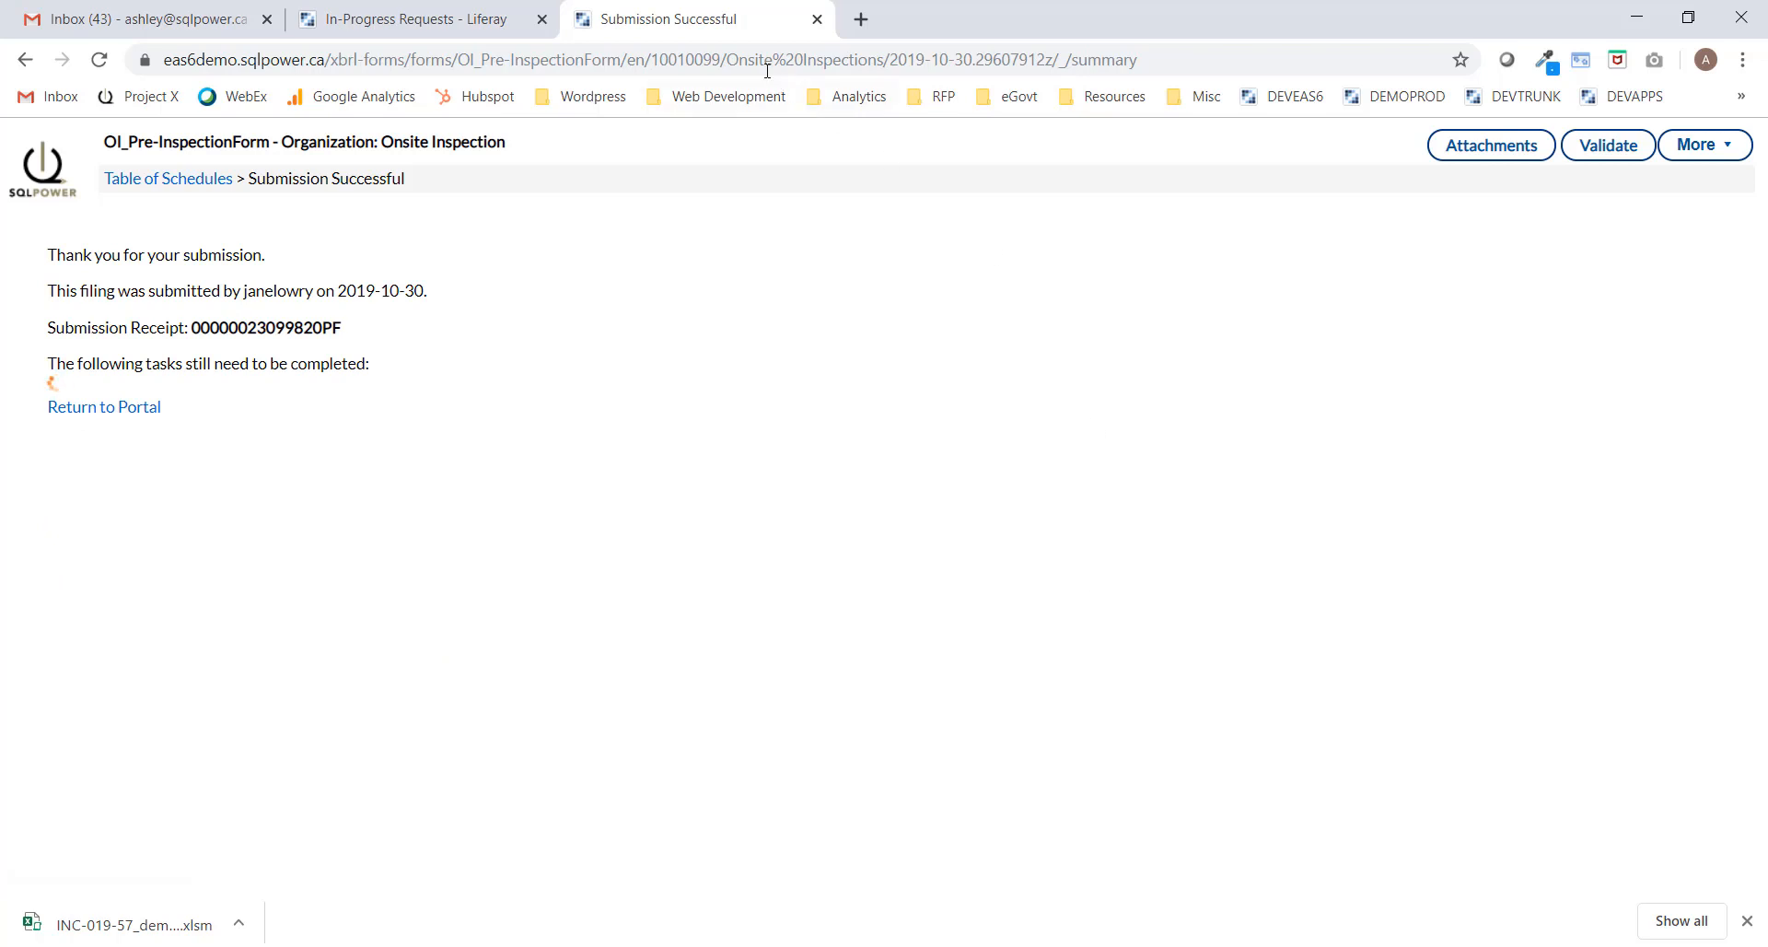
click(406, 20)
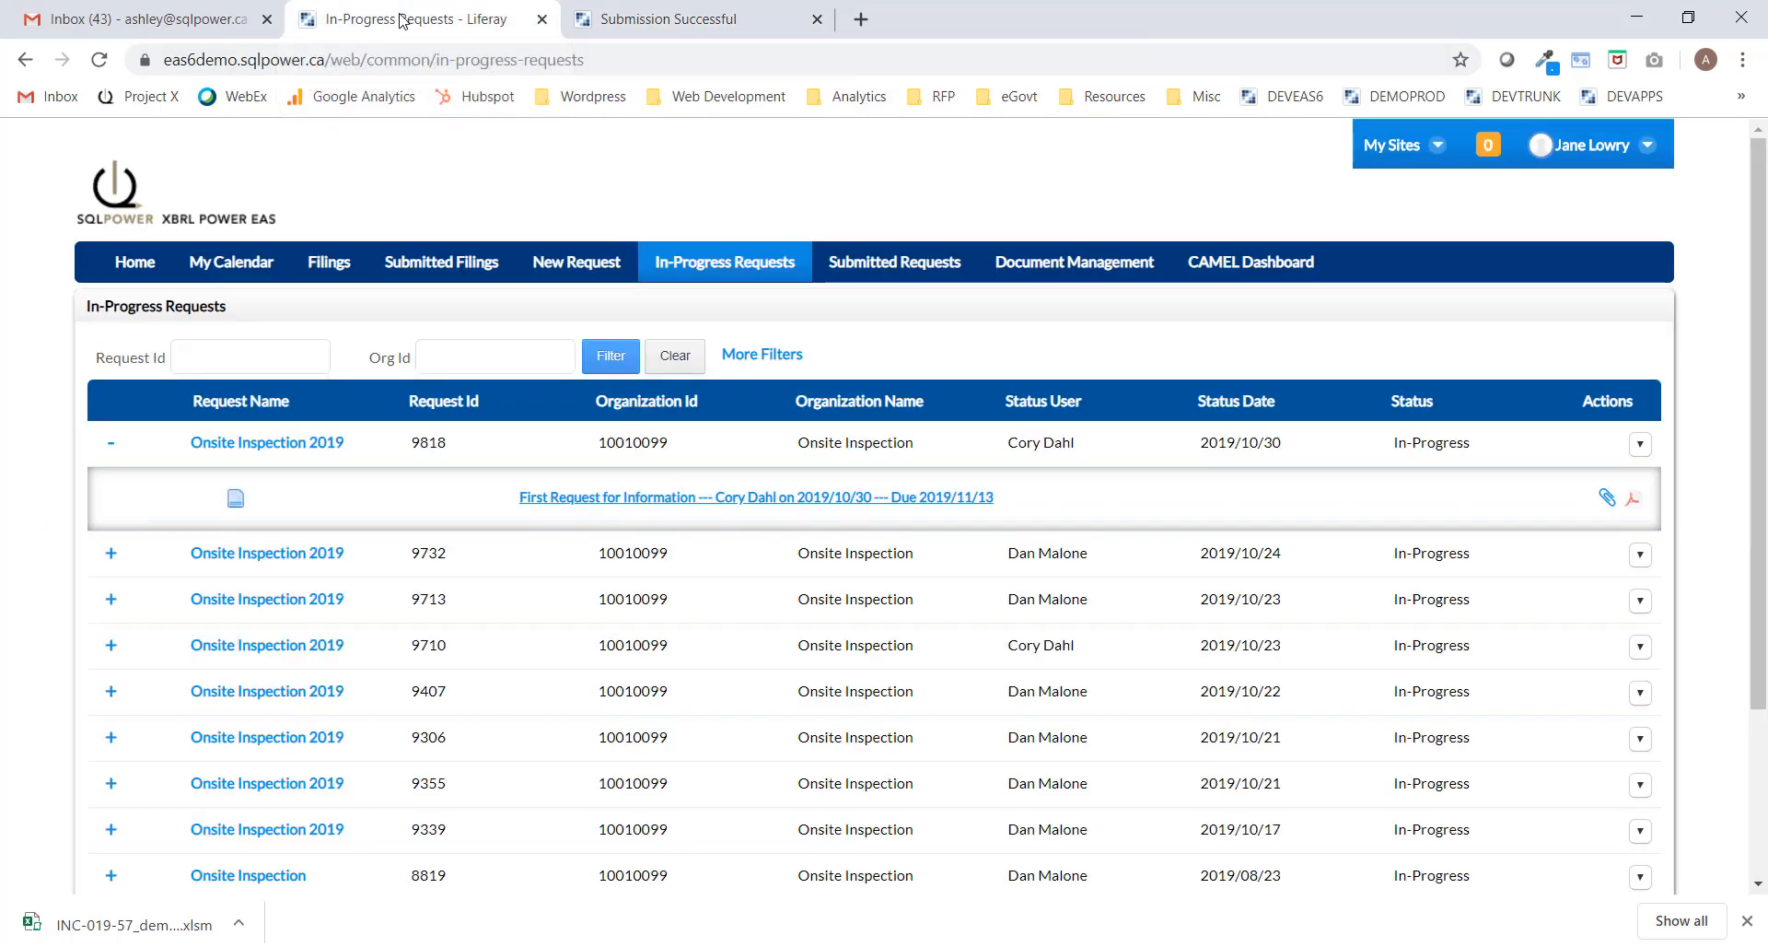
click(747, 267)
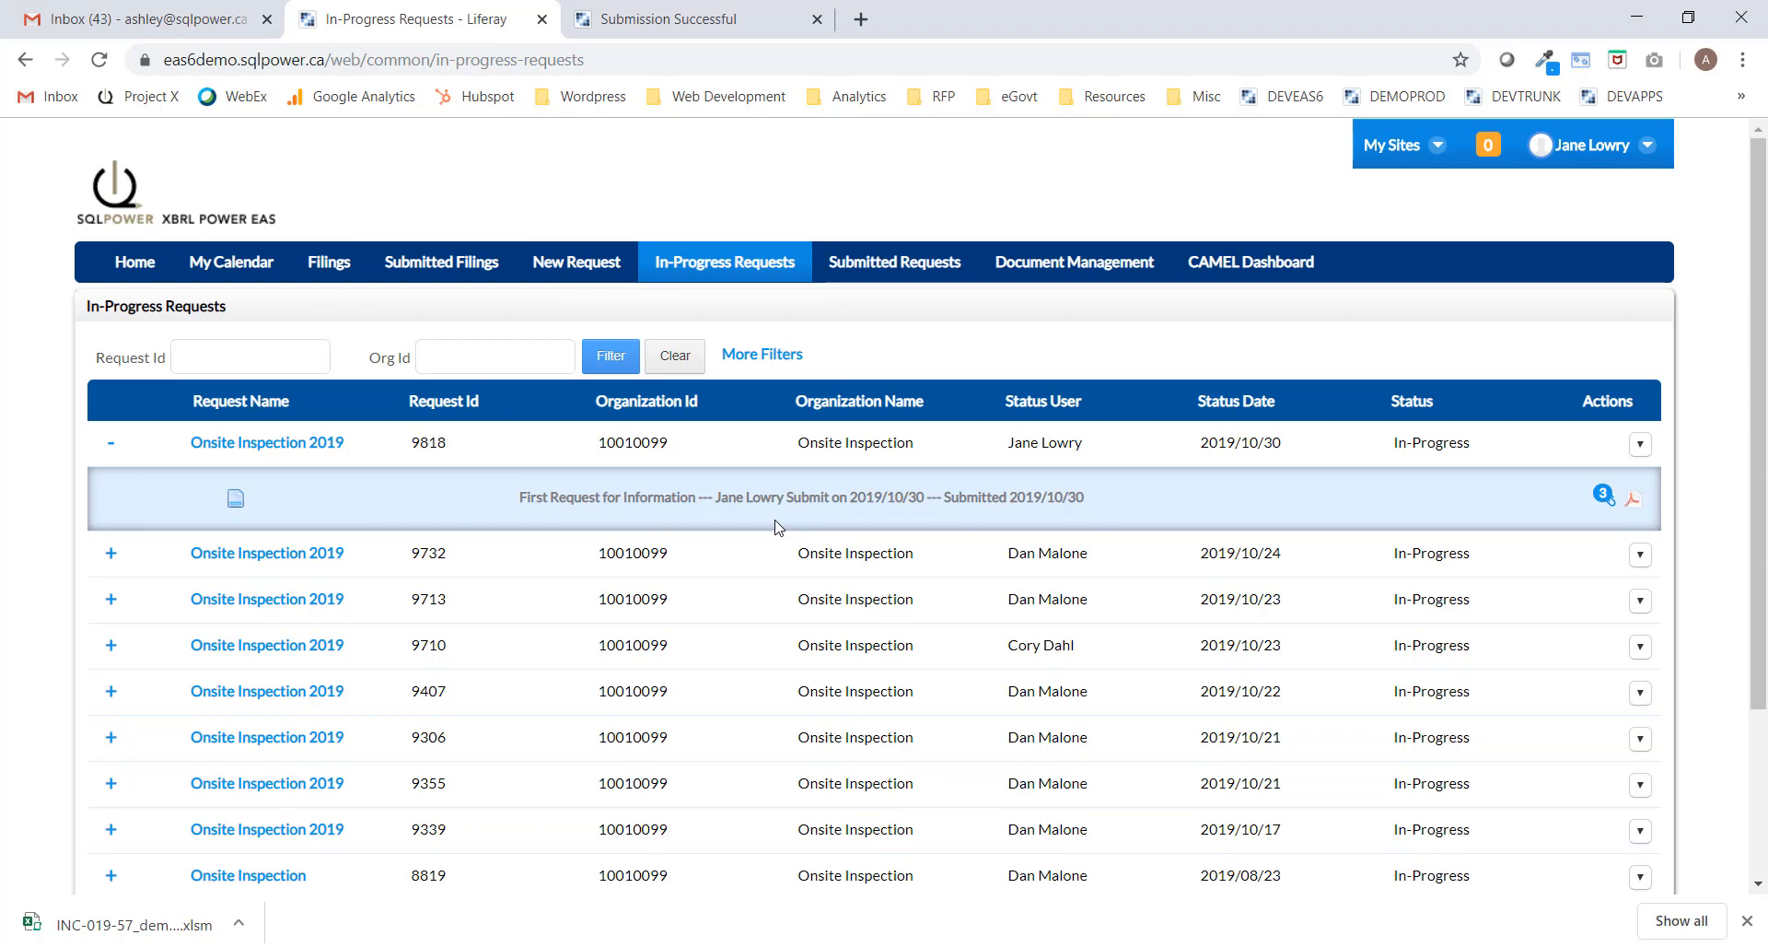
Sign out the filer and sign in with the analyst's email address and password.
click(1642, 147)
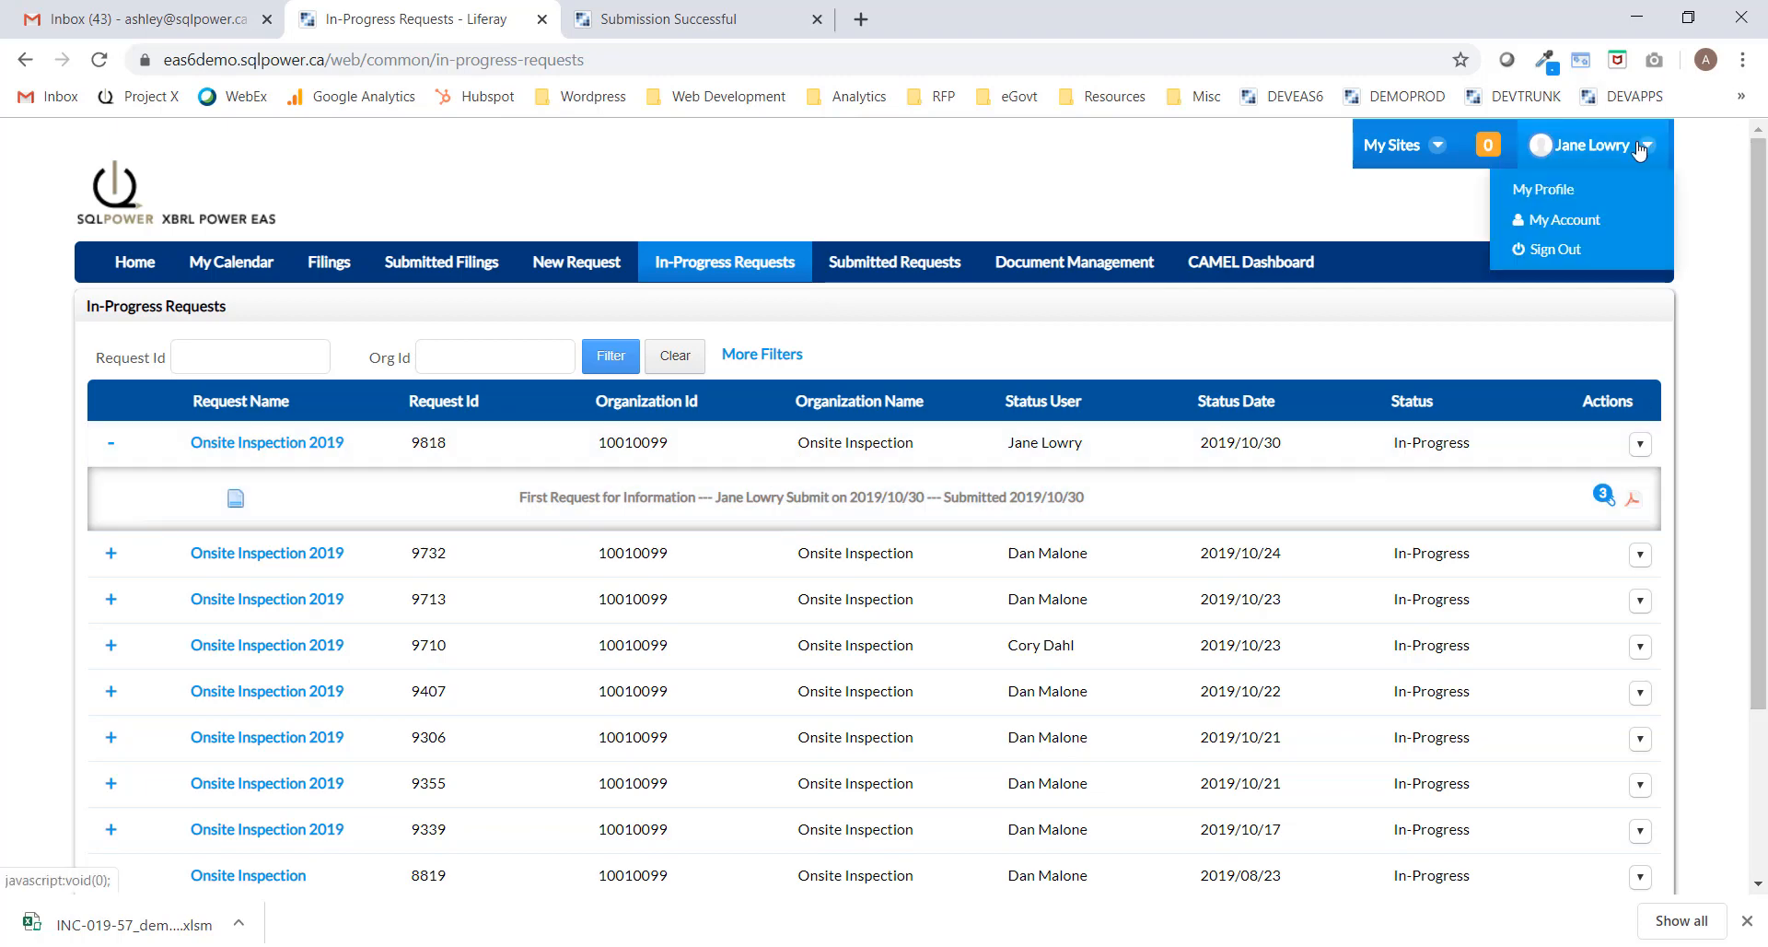
click(1557, 247)
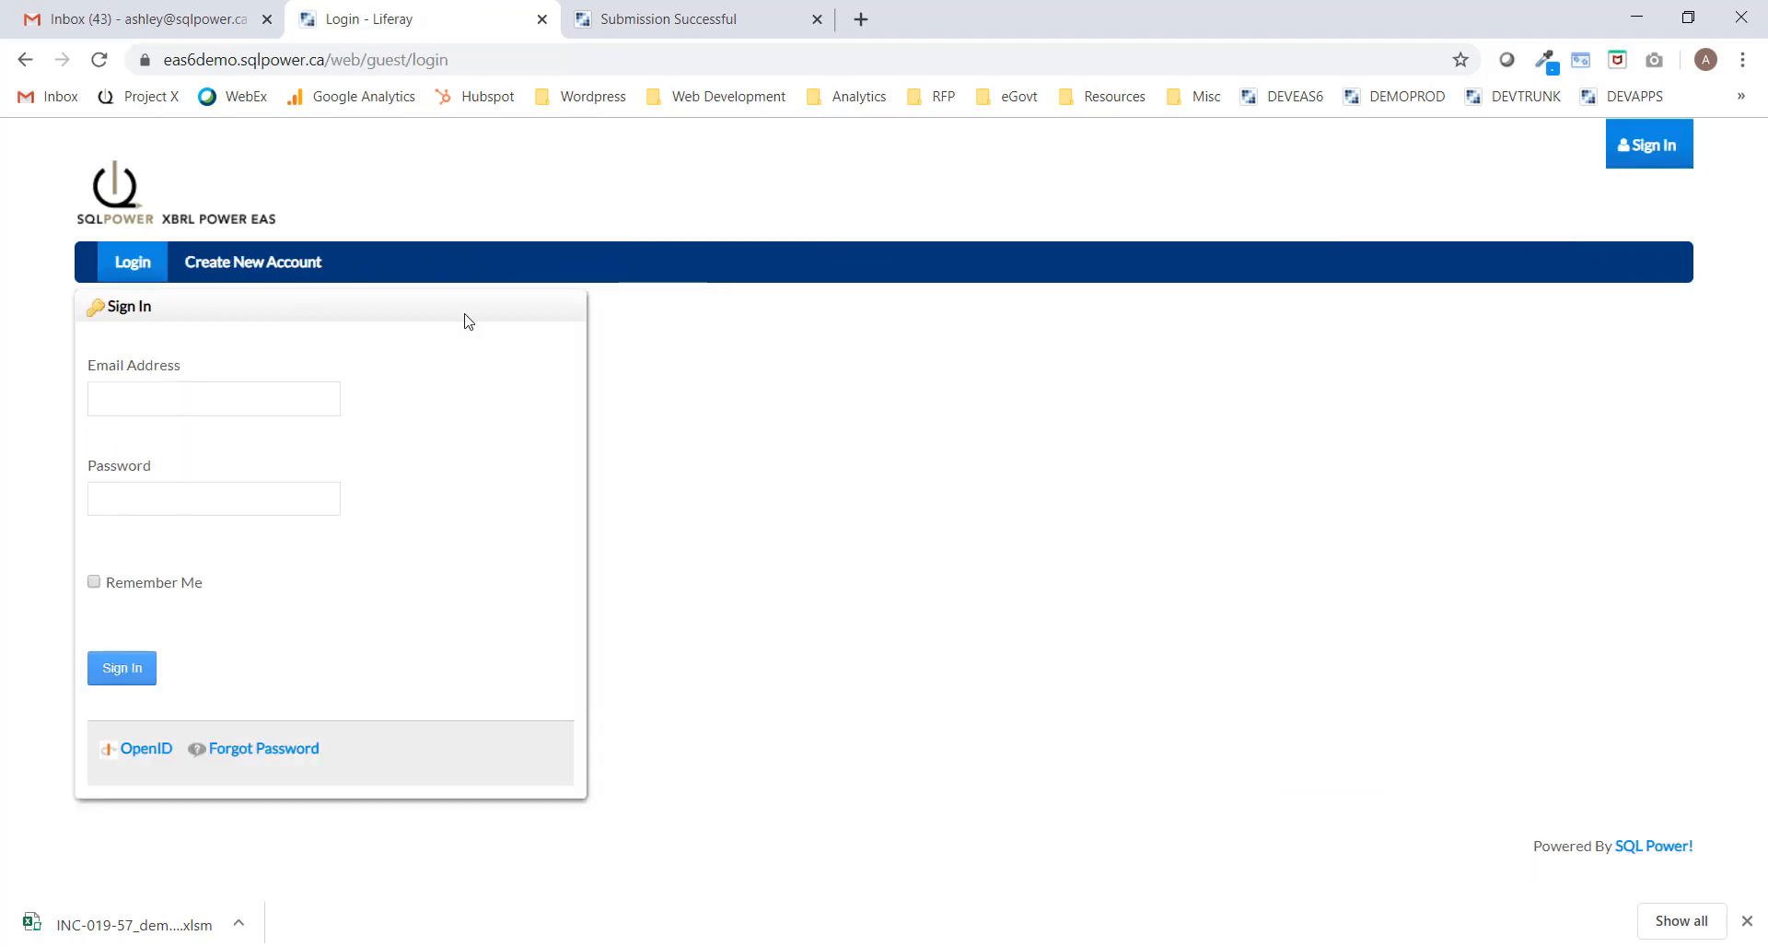
click(226, 400)
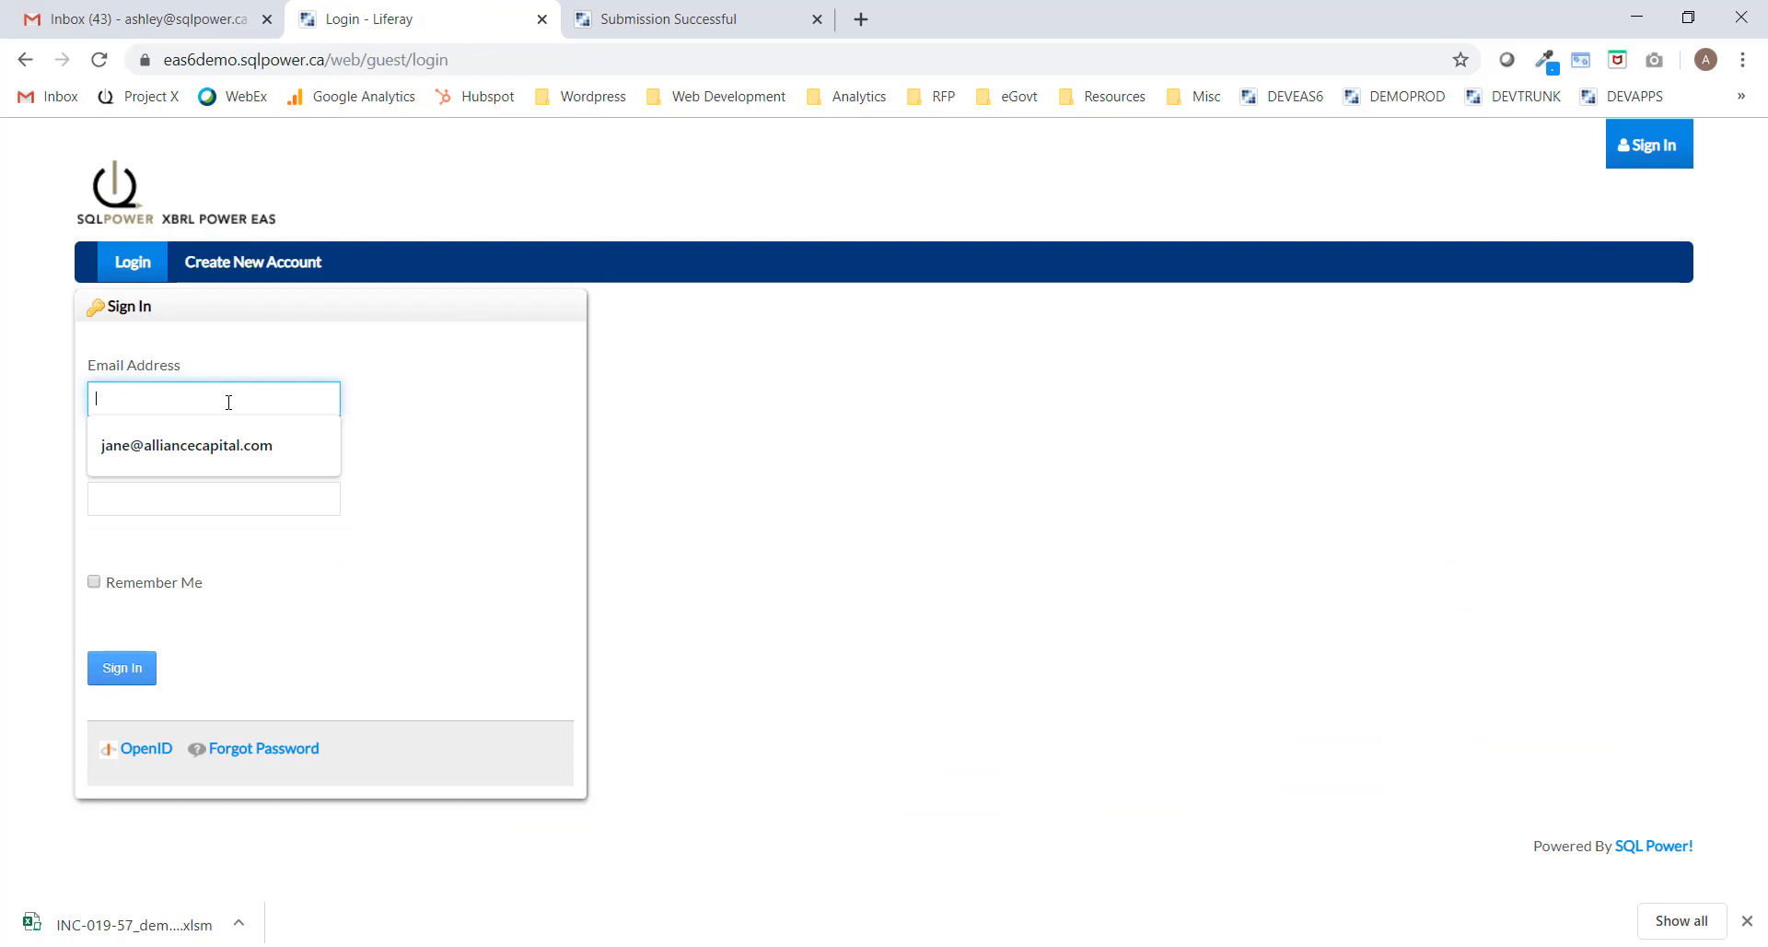
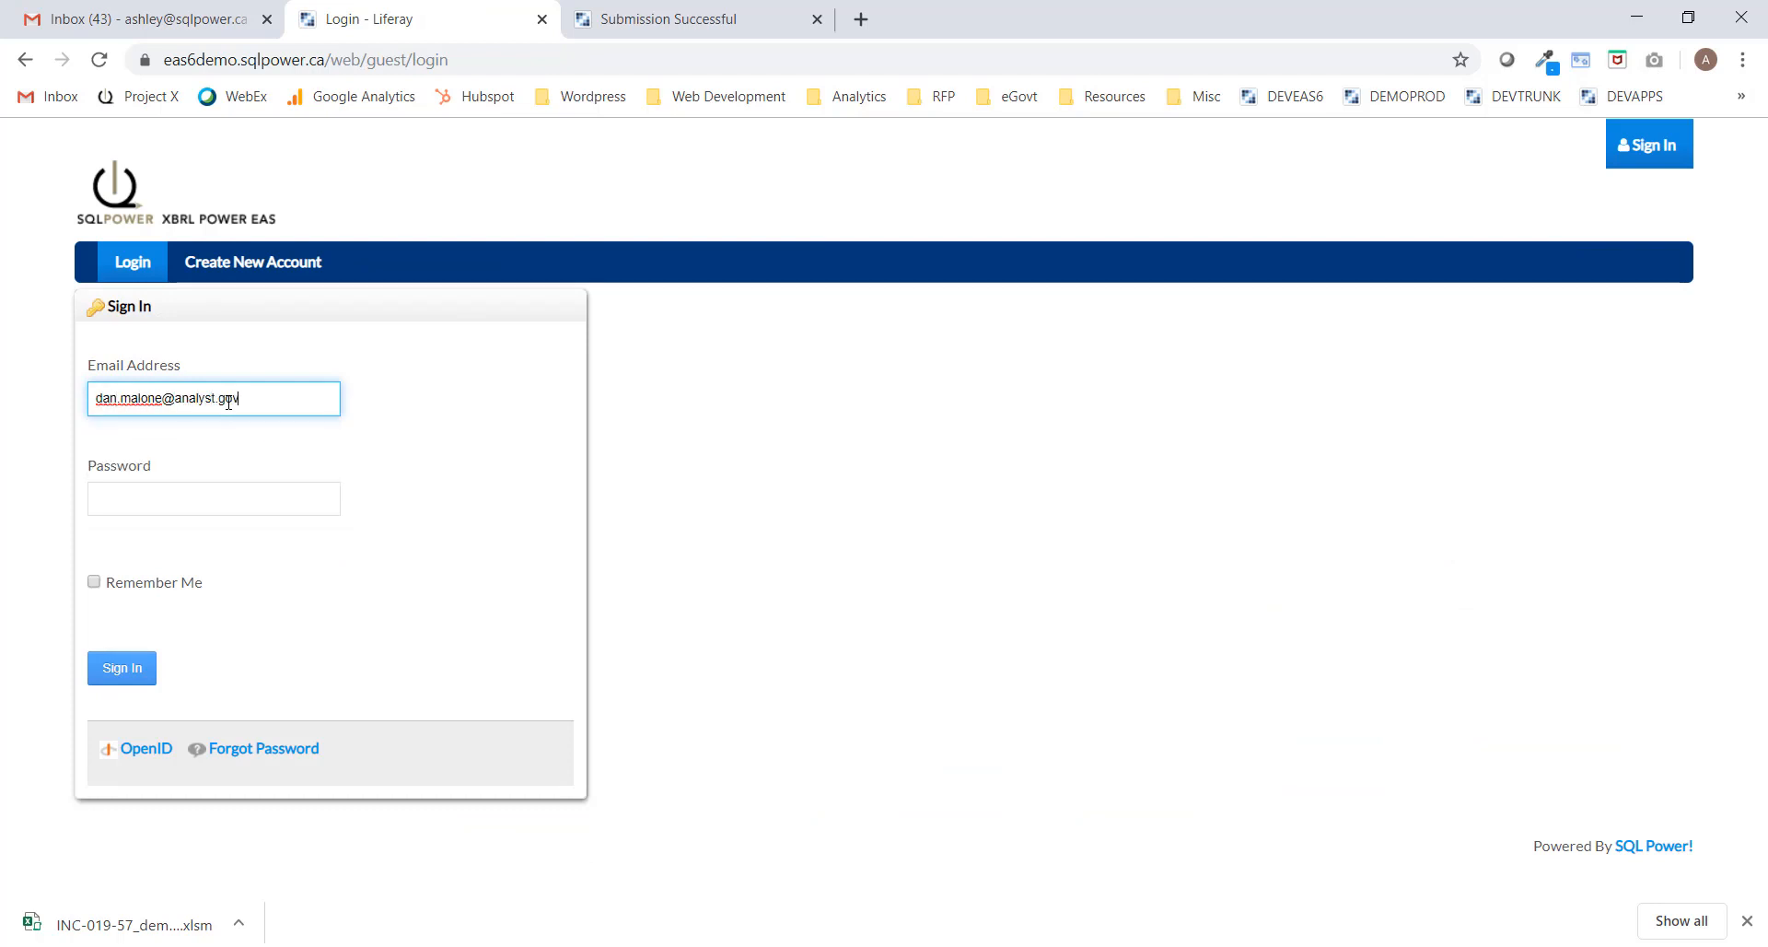
key(Tab)
text(demo)
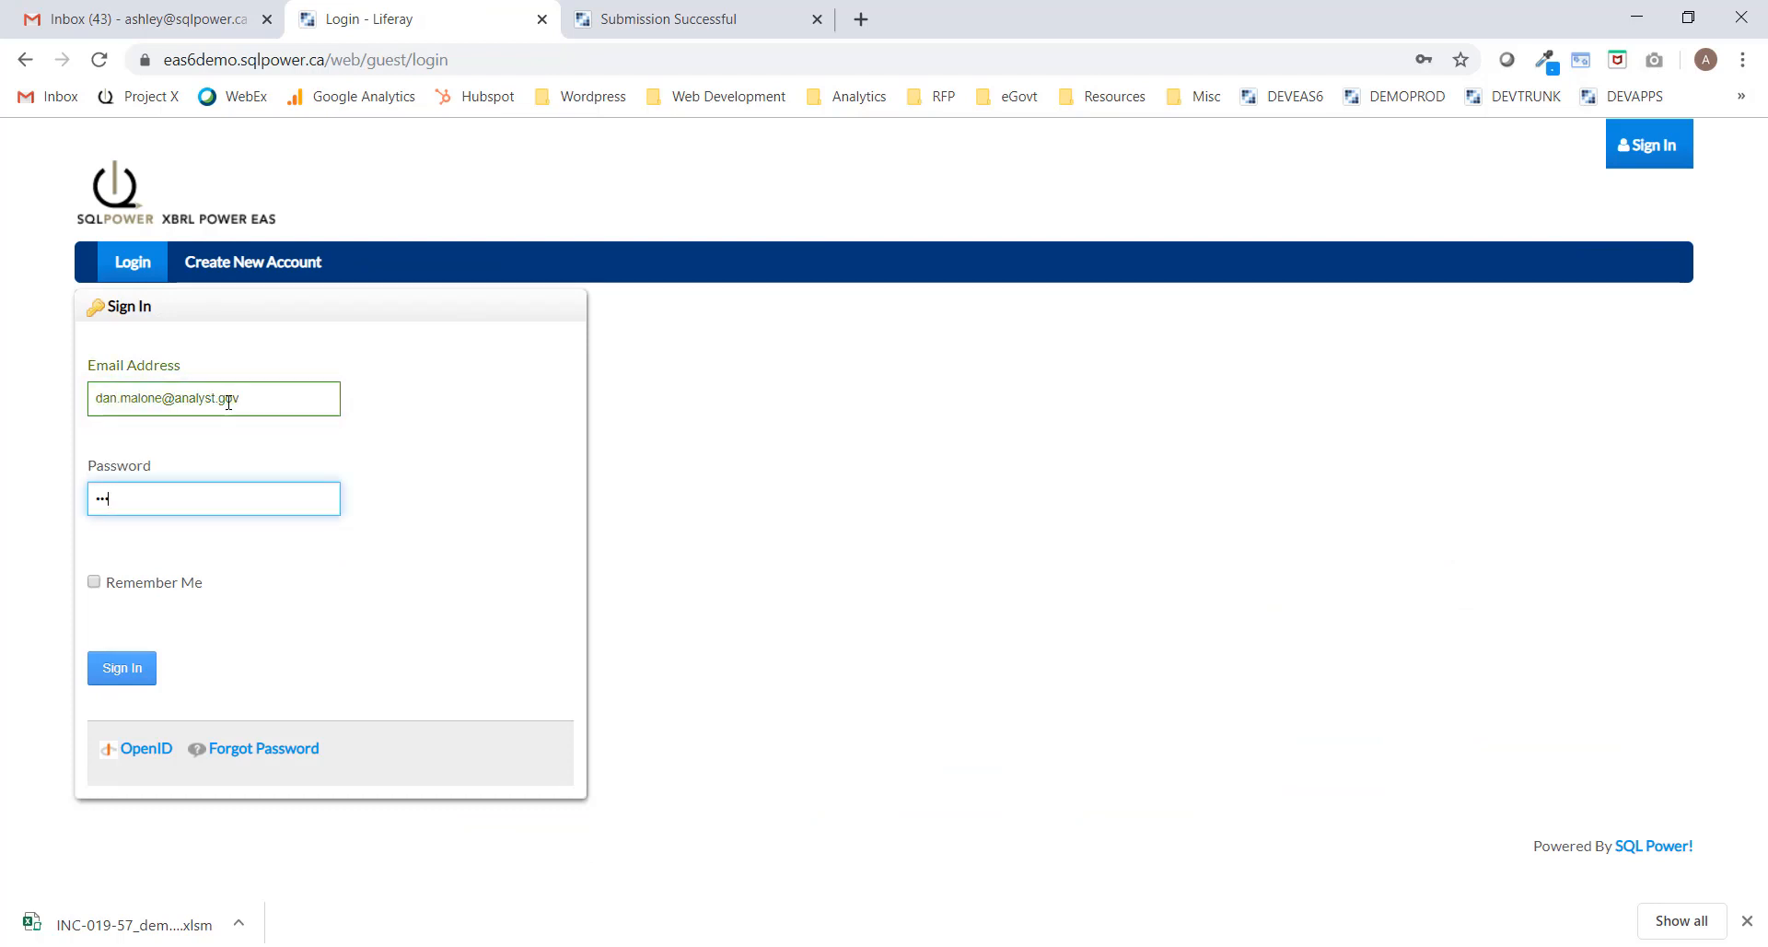
click(123, 672)
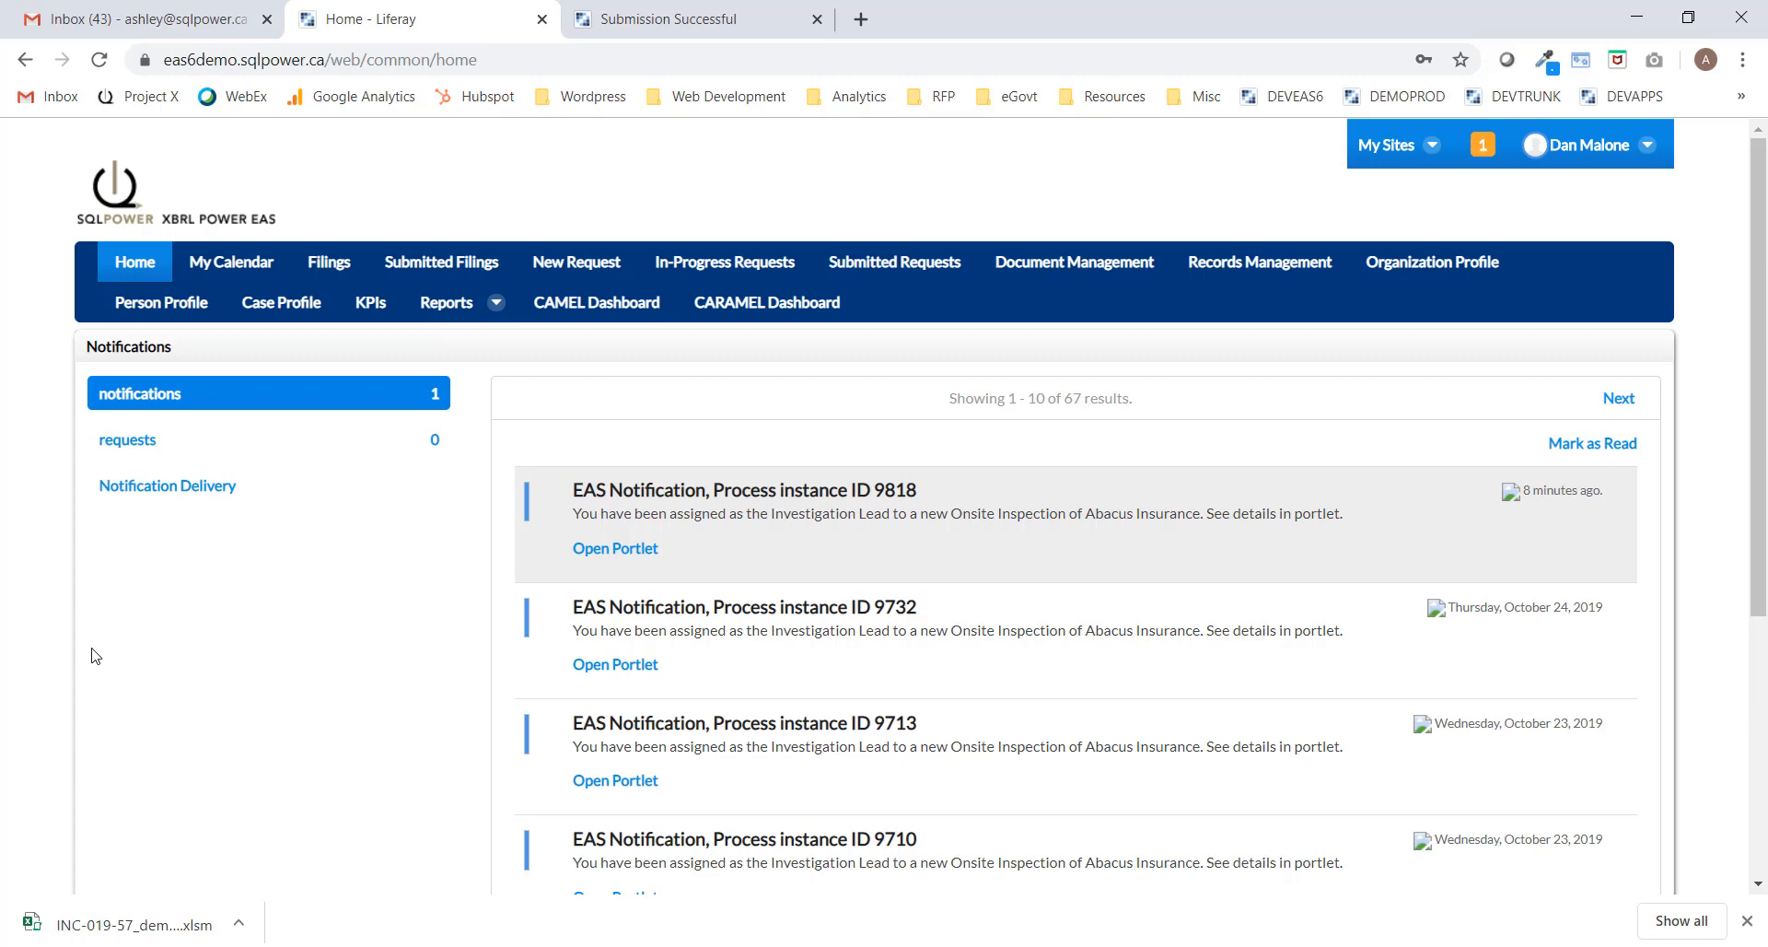
Expand request 9818 in In-Progress Requests to show its six tasks.
click(736, 267)
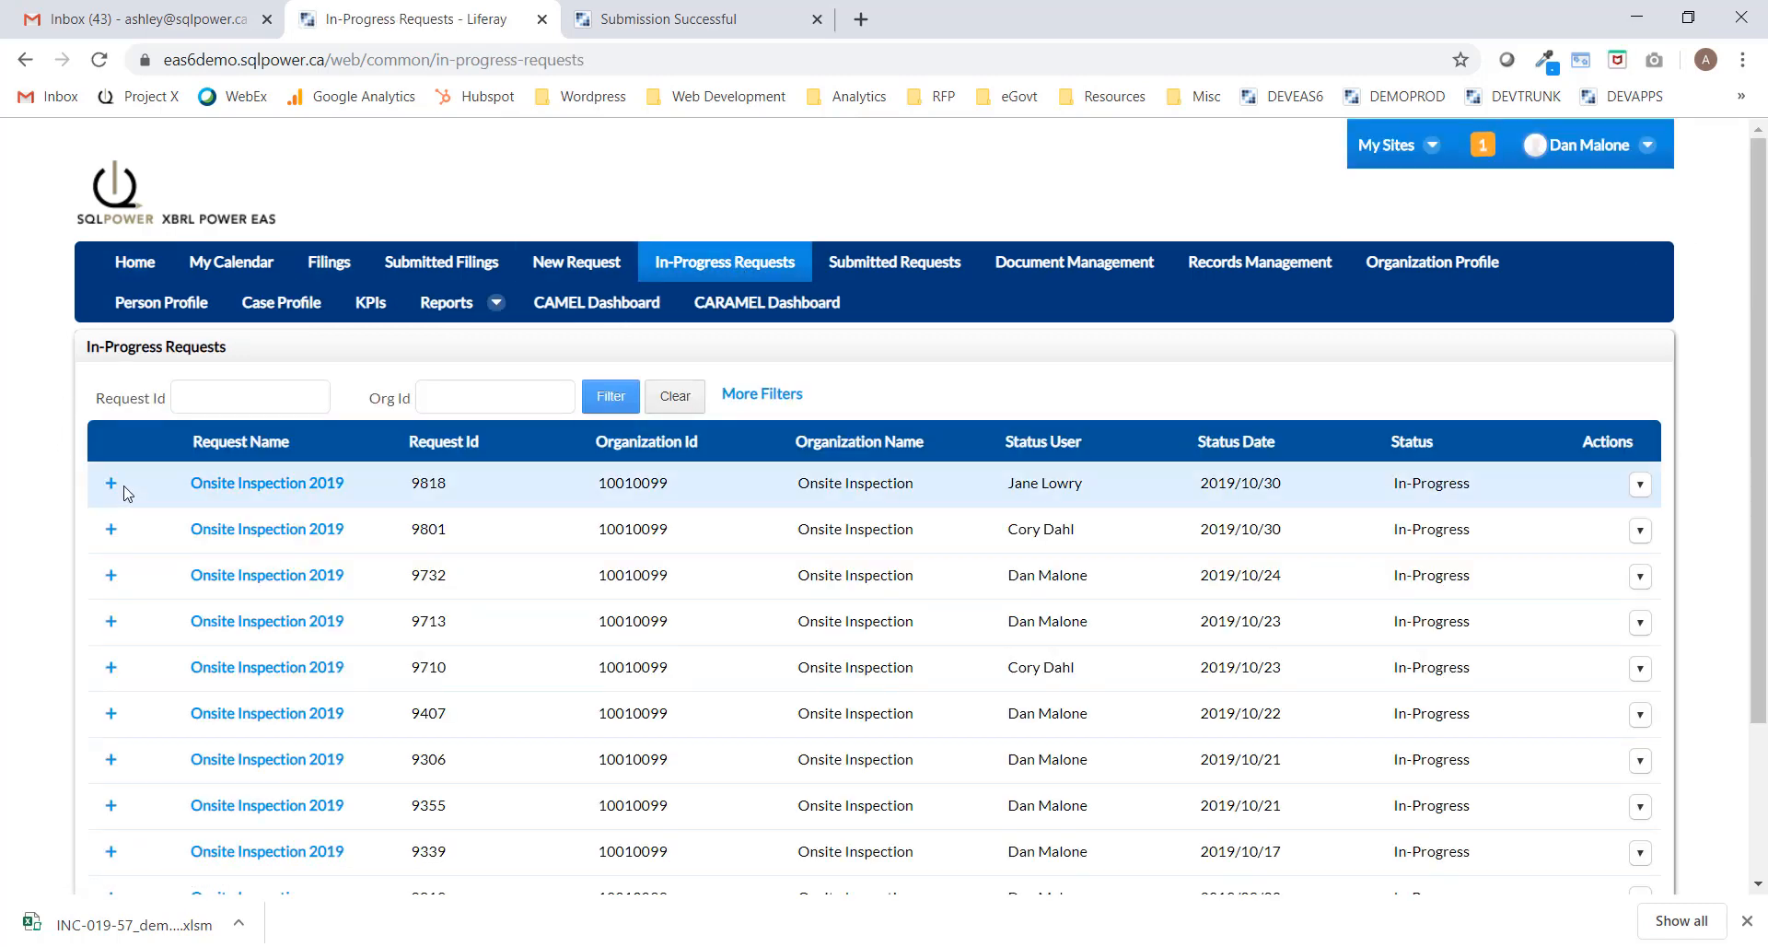
click(111, 484)
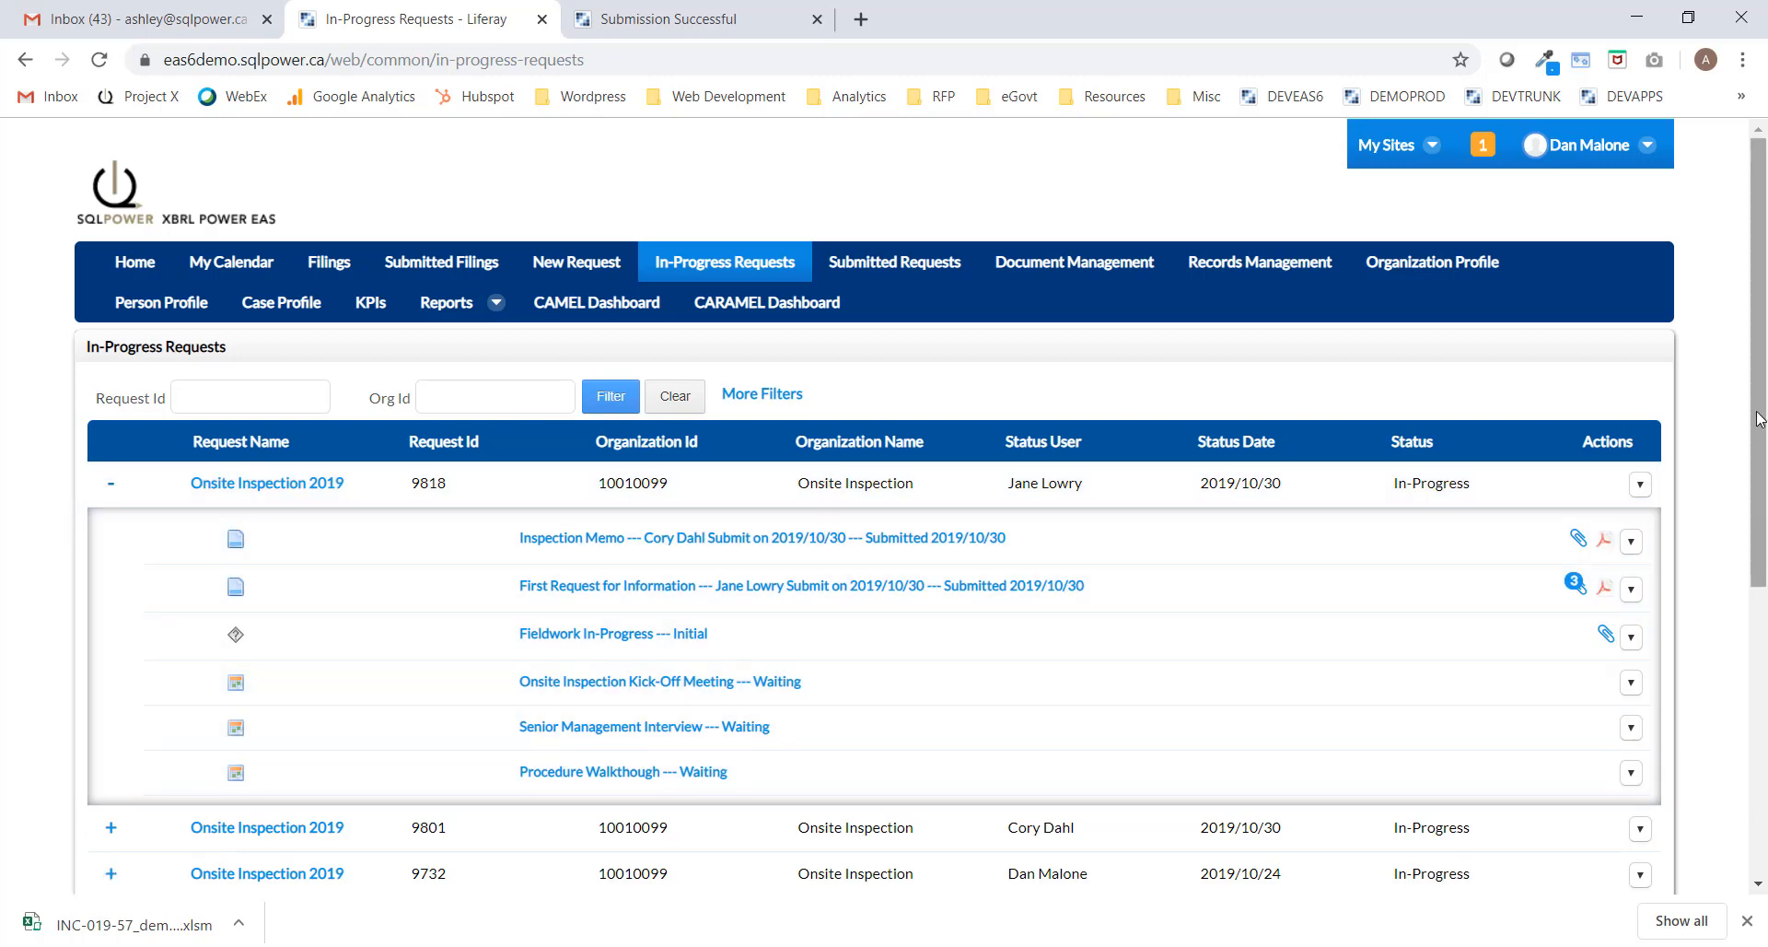
drag(1759, 419, 1763, 538)
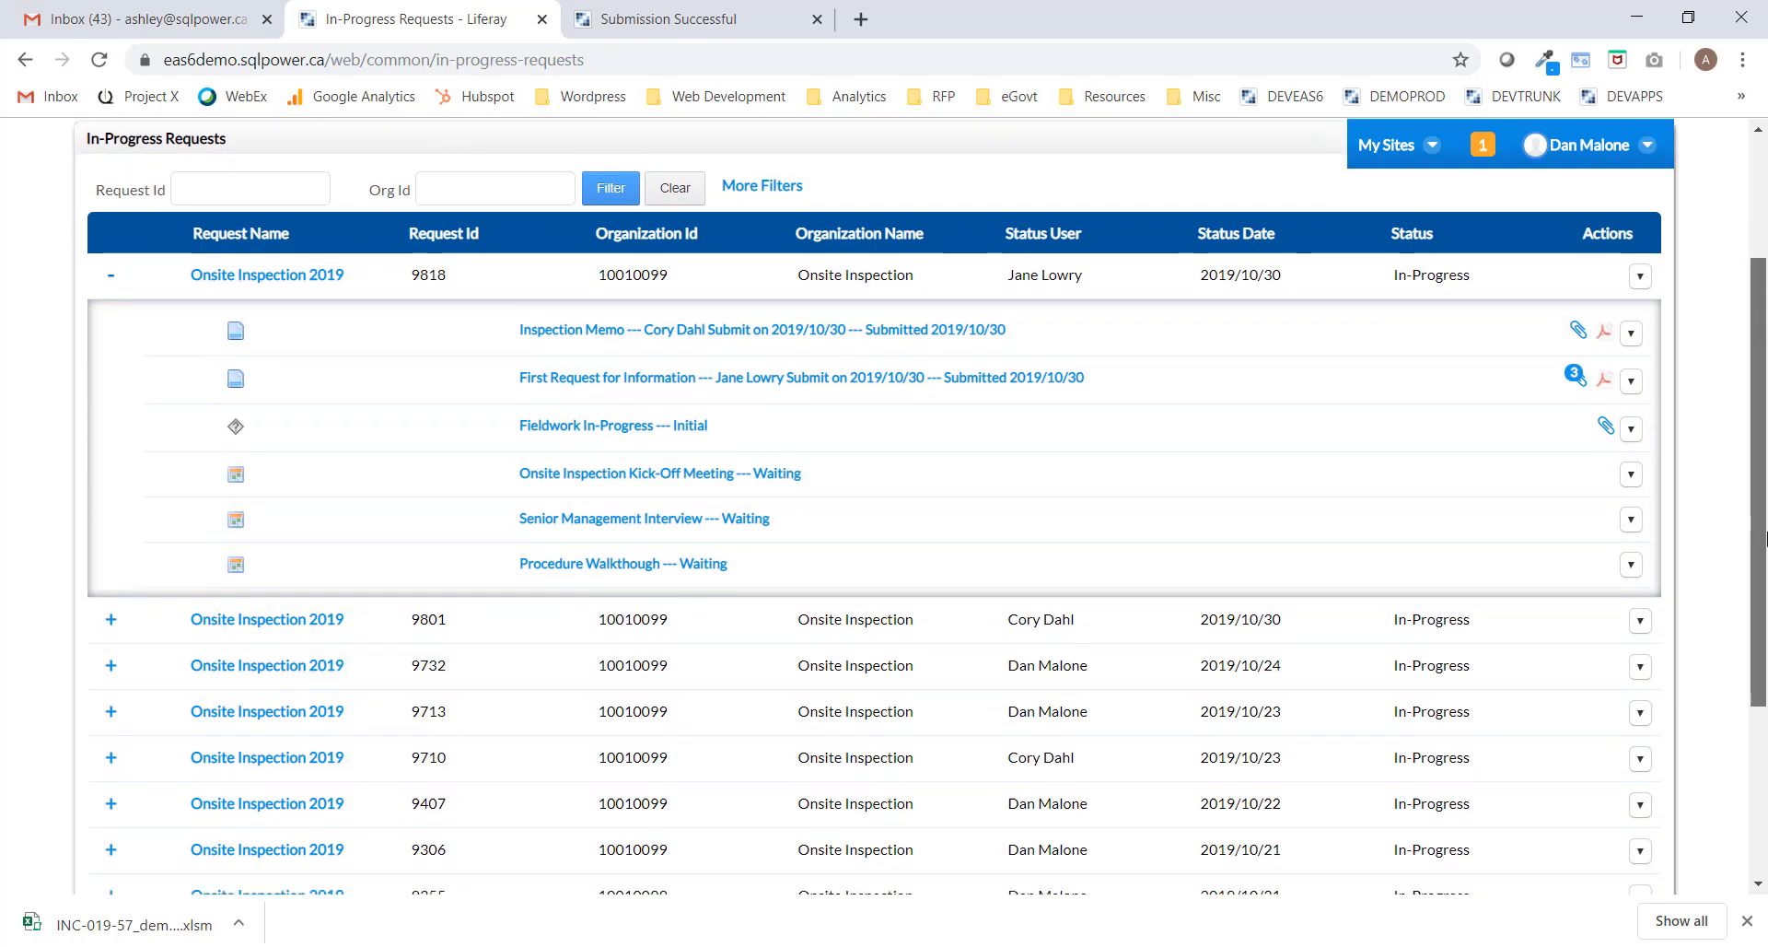
Review the Inspection Memo and the submitted Pre-Inspection Form, closing each afterward.
click(612, 329)
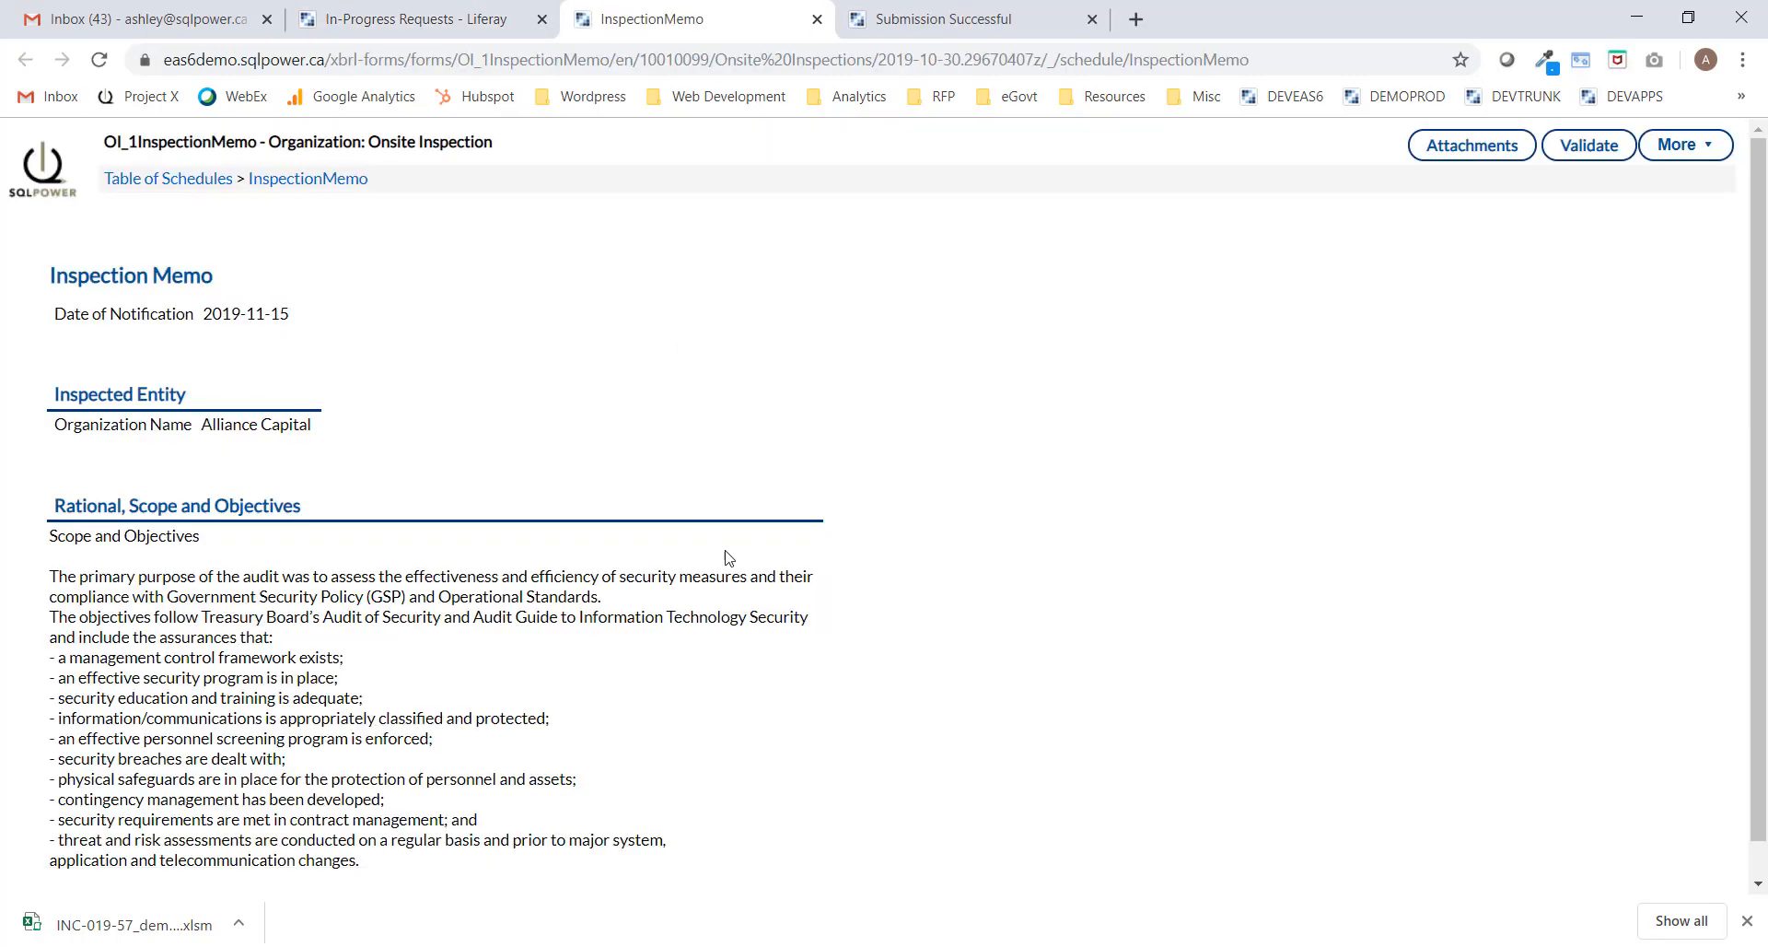
click(816, 21)
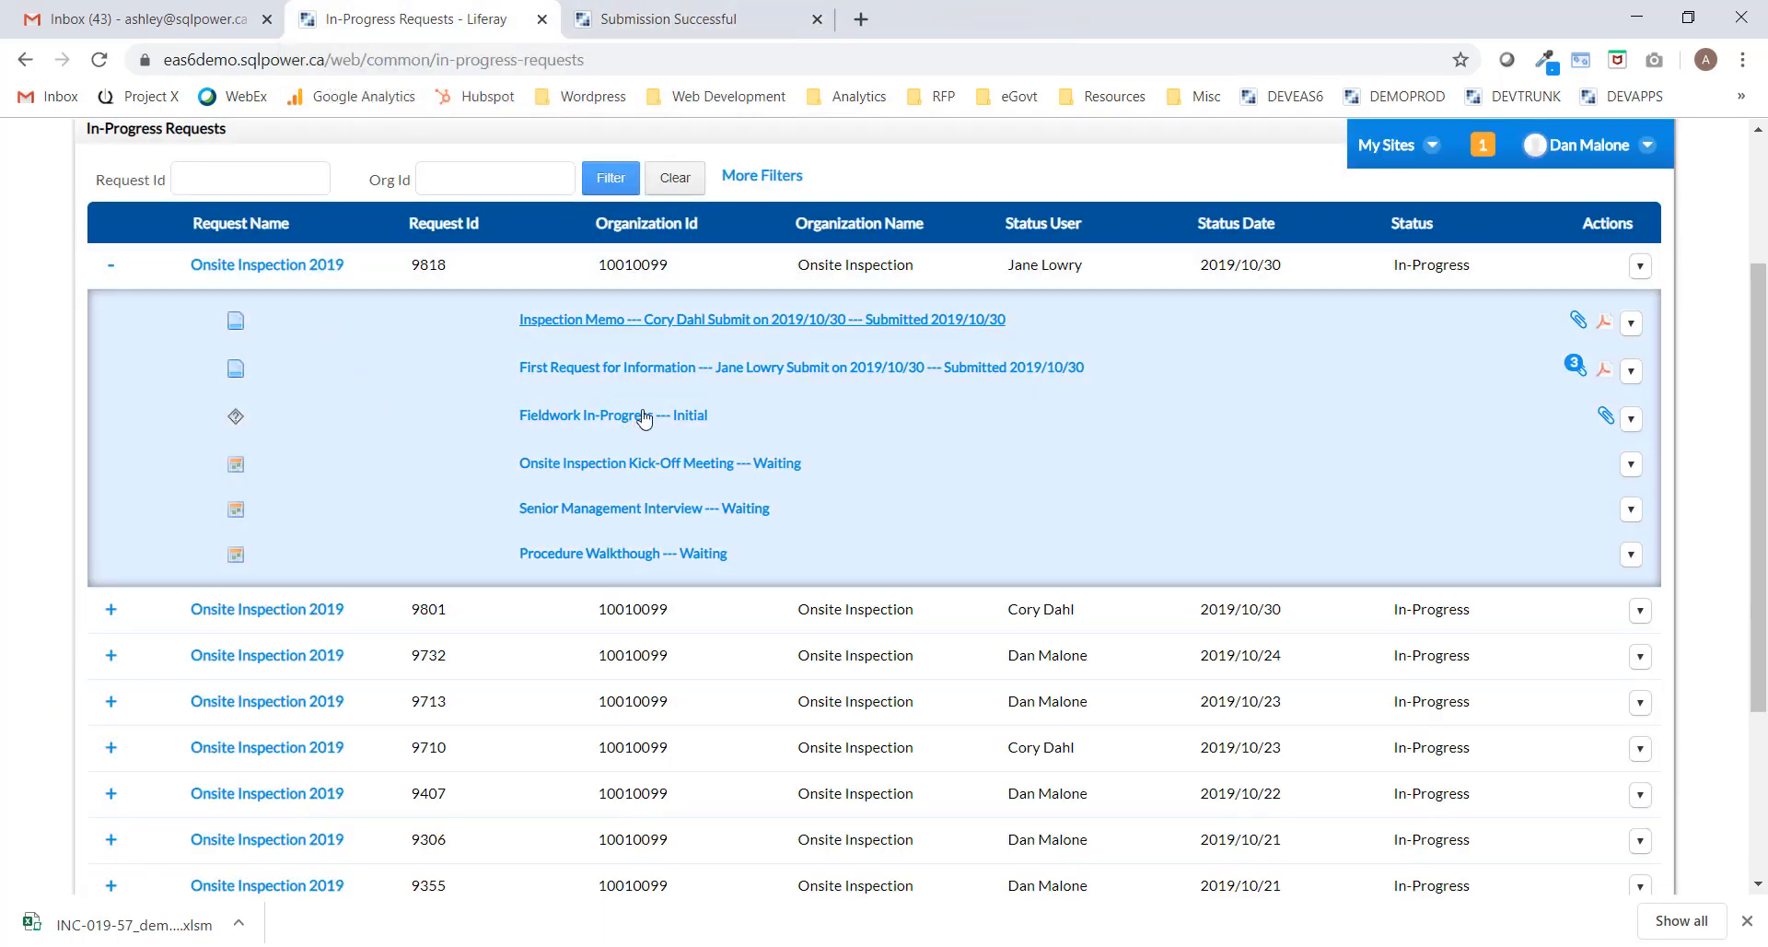
click(657, 367)
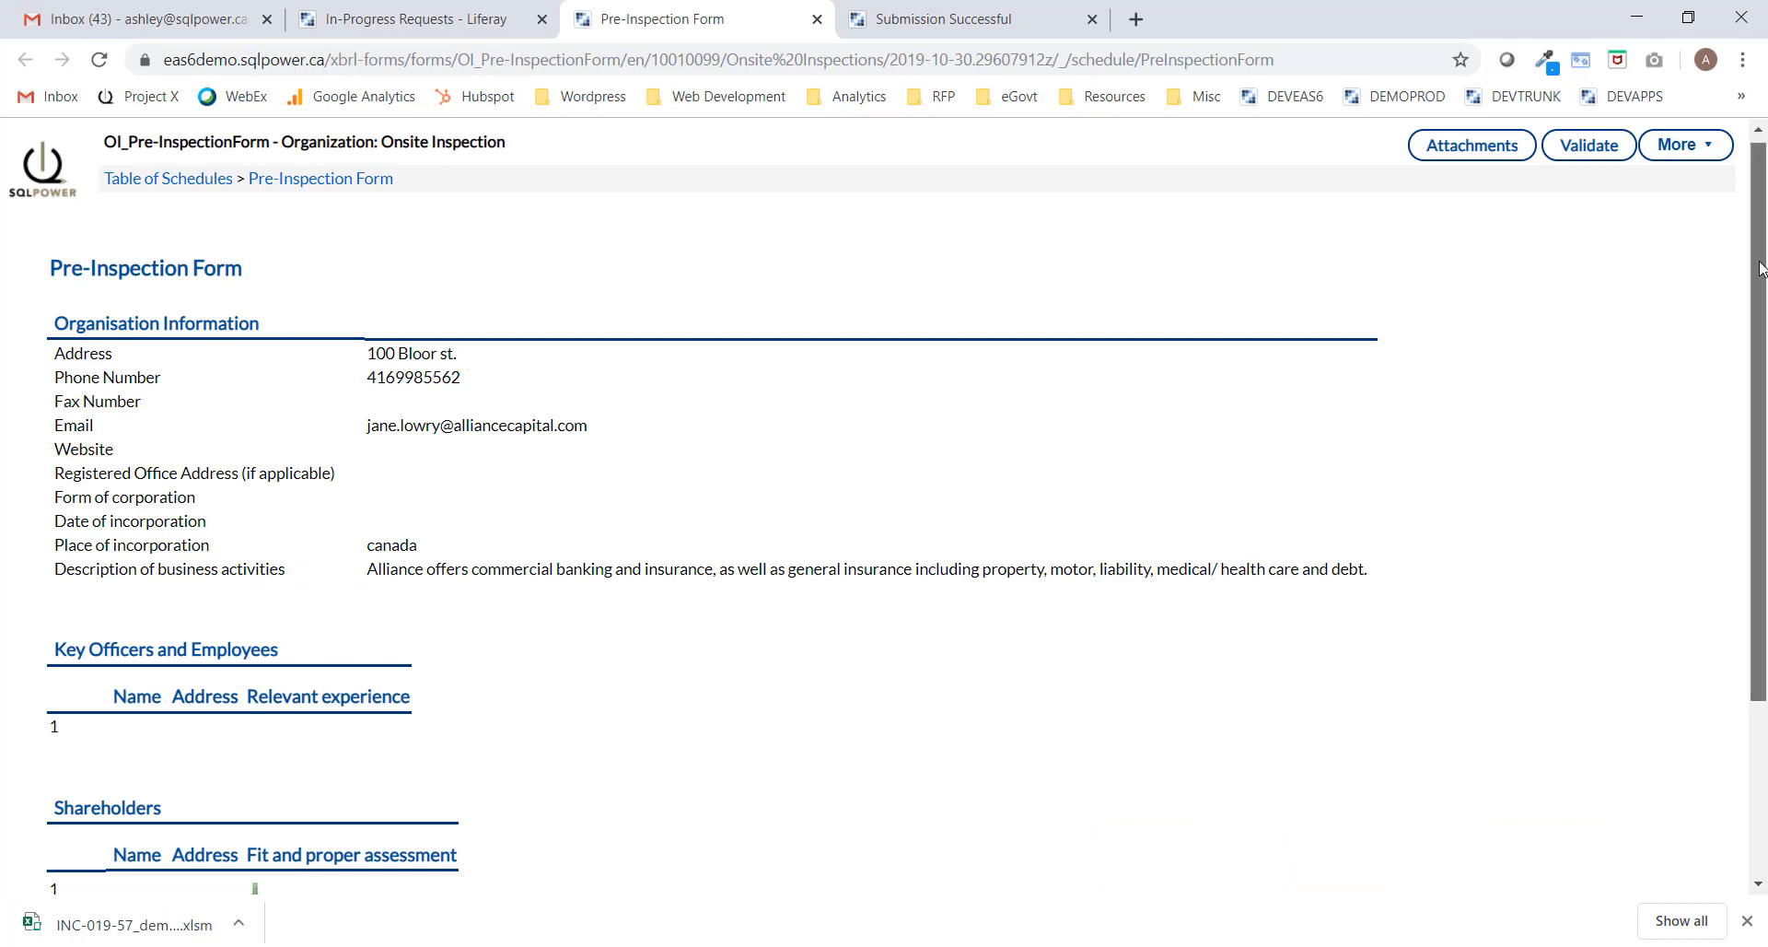
drag(1758, 267, 1764, 525)
scroll(1765, 418, up, 3)
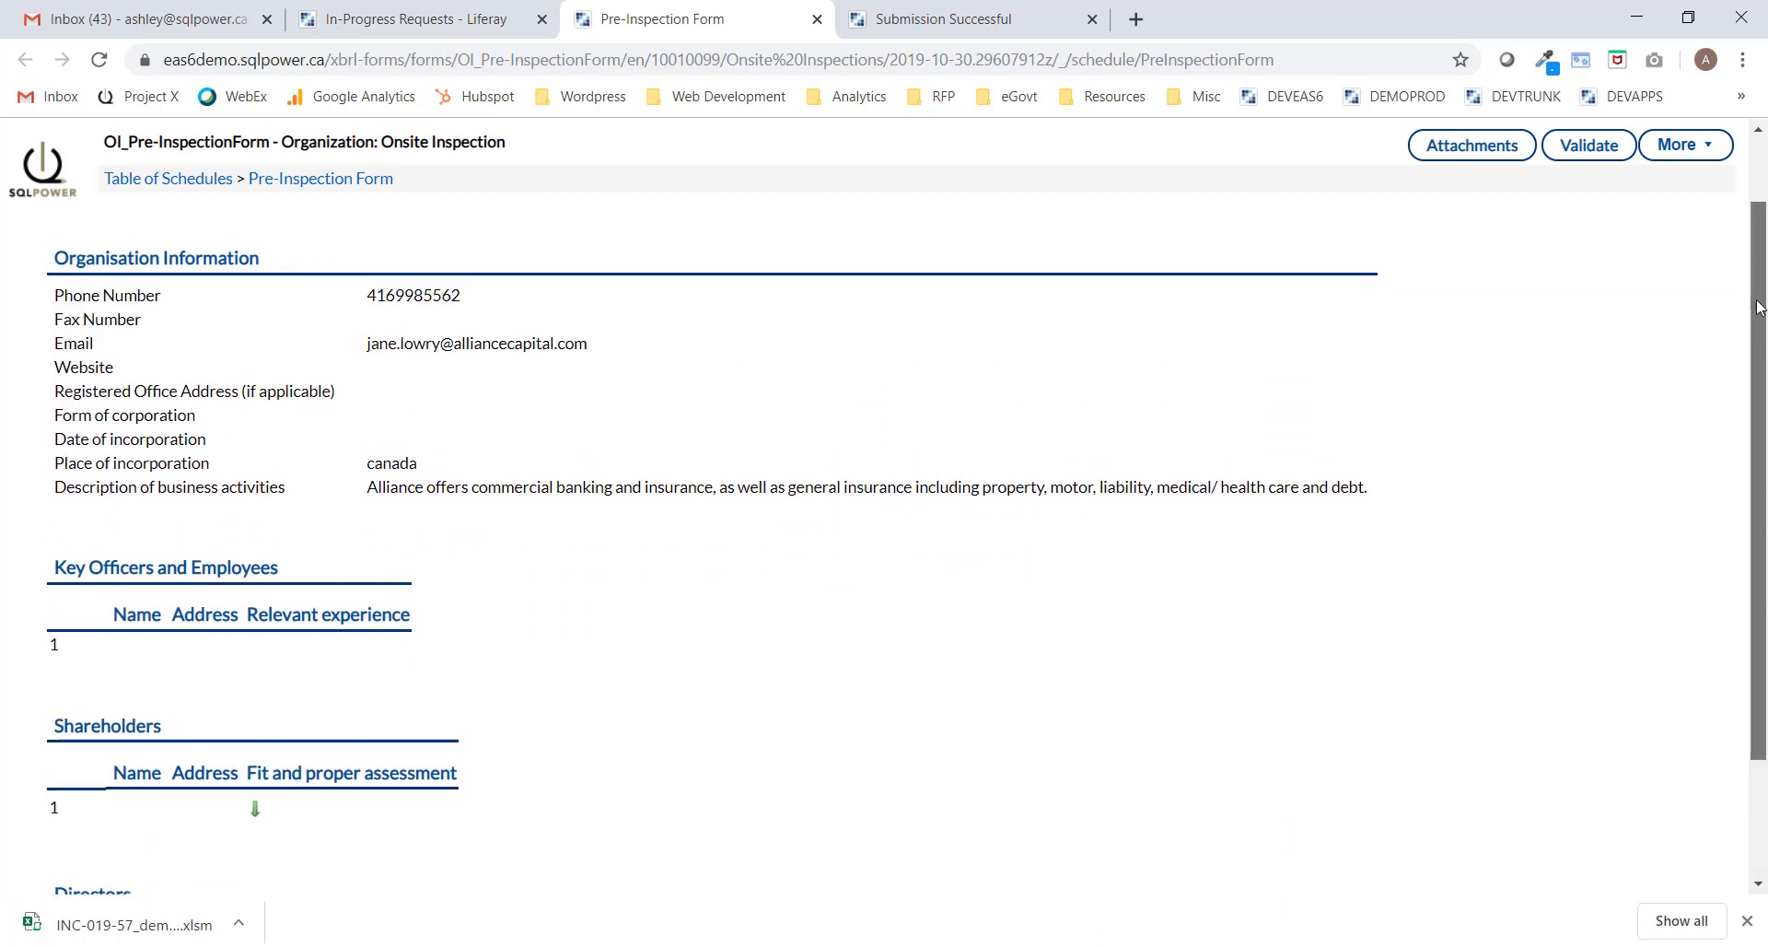
click(817, 18)
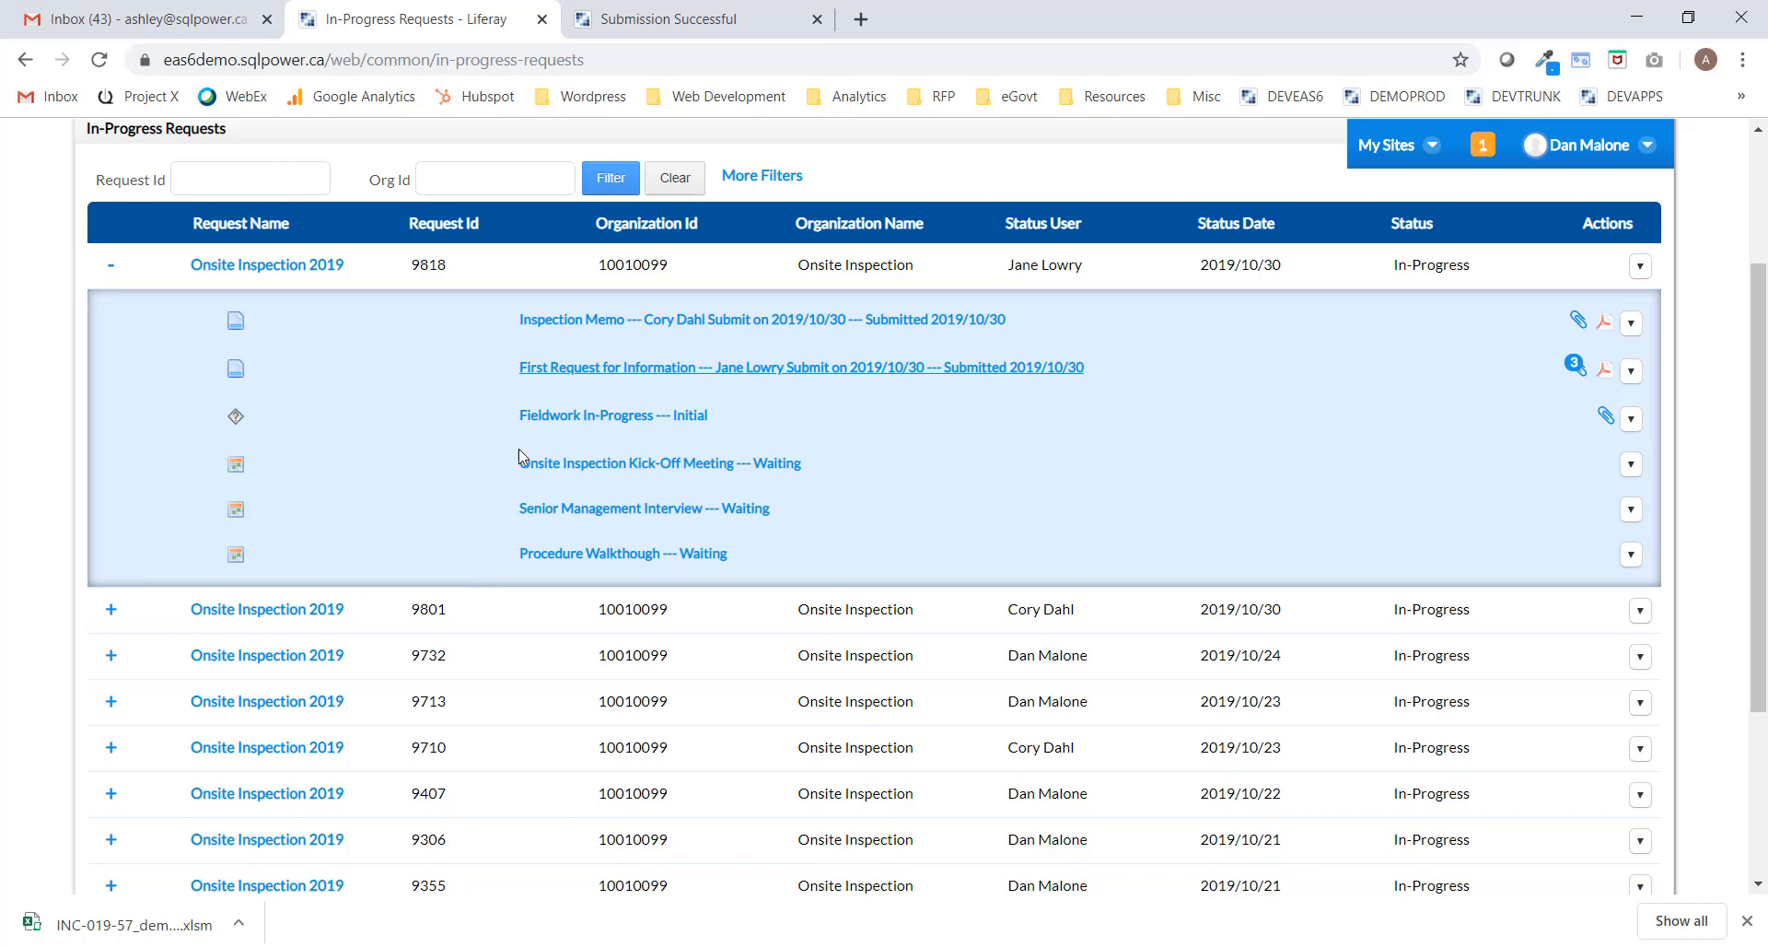
Title the kick-off meeting 'Internal Kick-Off Meeting' with location Boardroom.
click(645, 473)
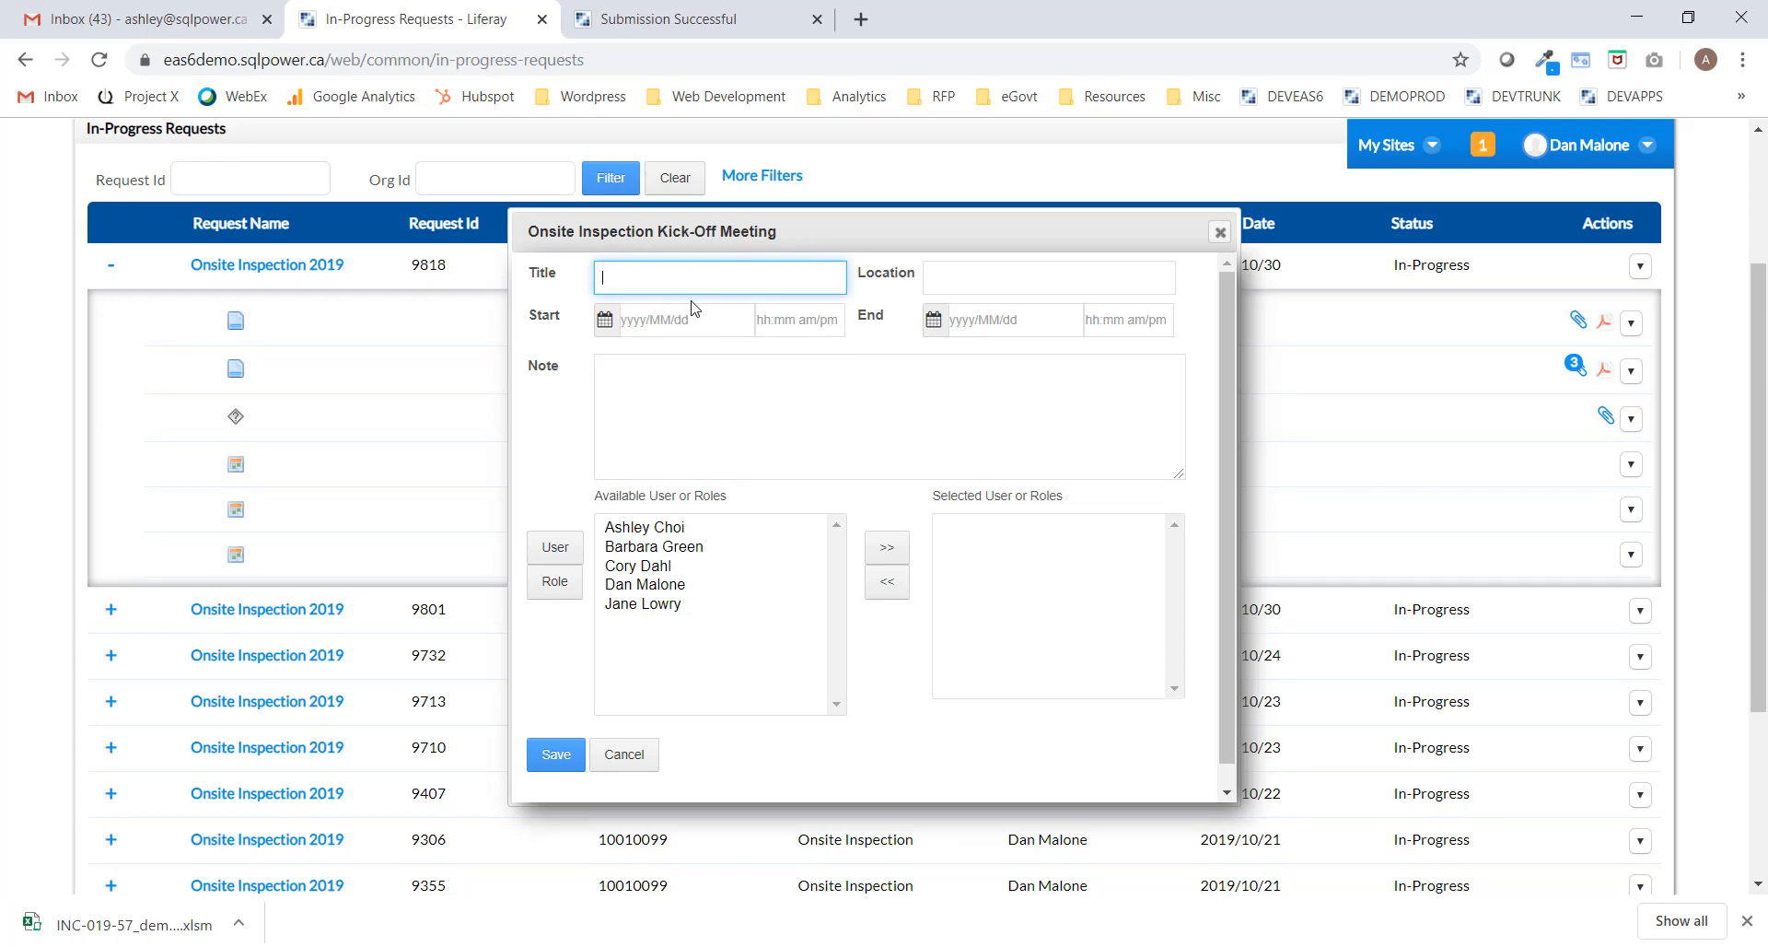
text(Internal Kick-Off Meeting)
click(1011, 270)
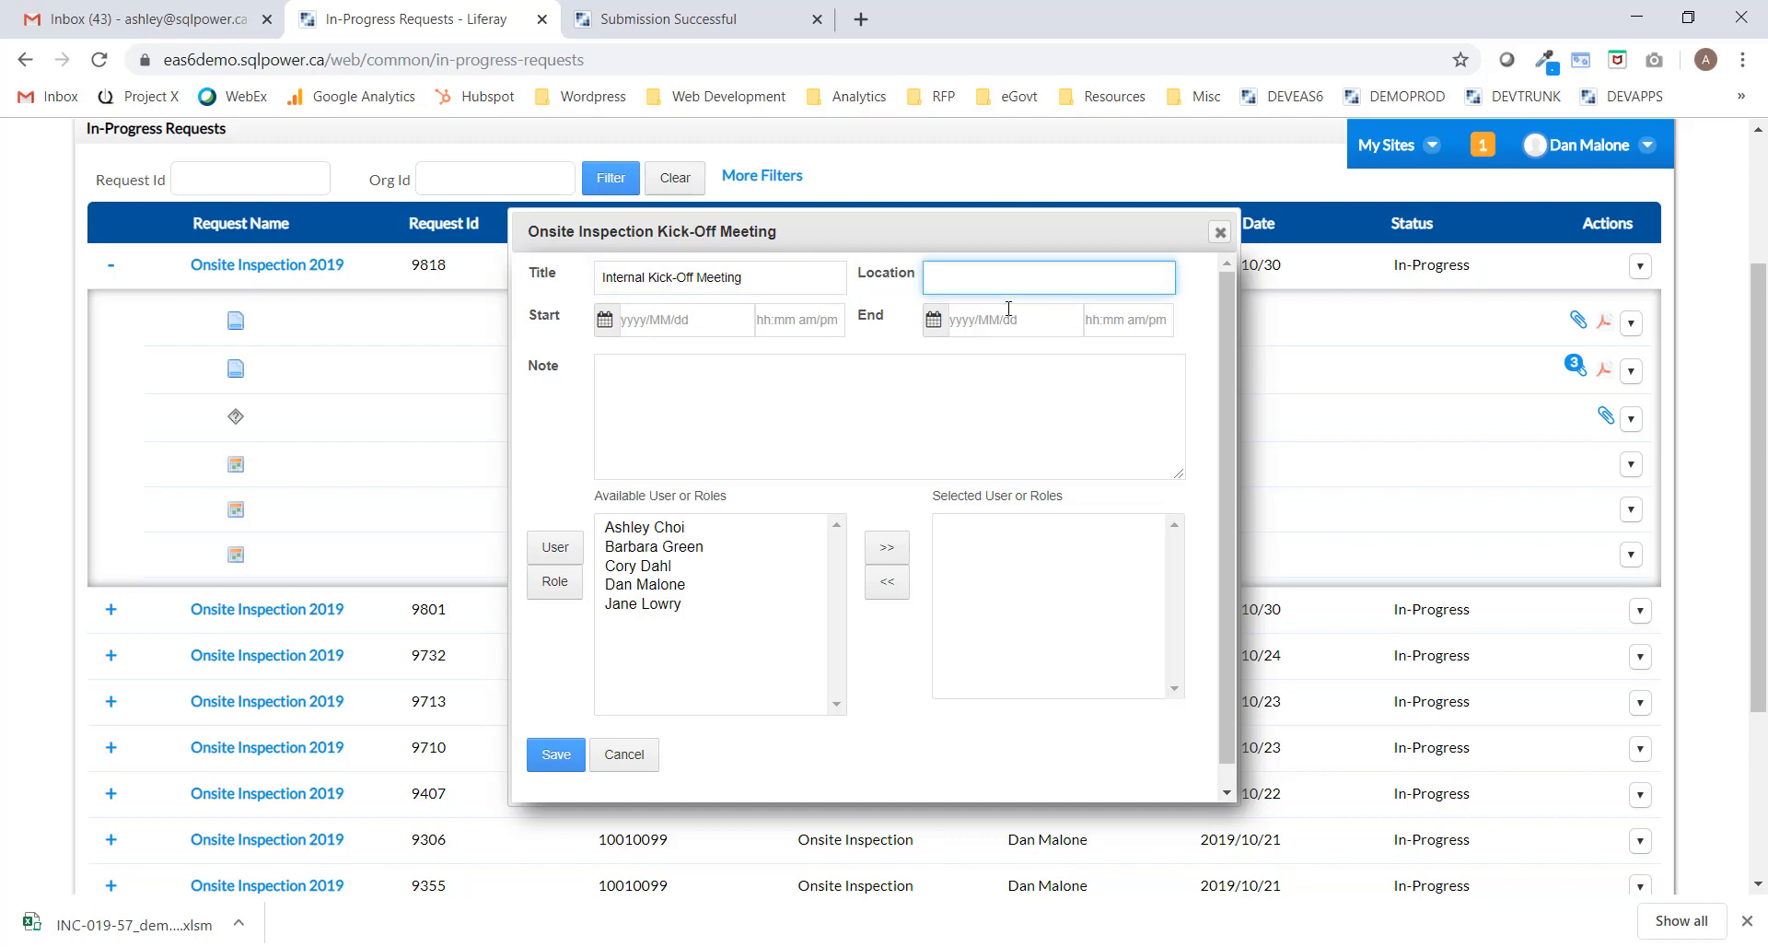
text(Boardroom 100)
Schedule the meeting for 2019/11/30 from 09:00 AM to 11:00 AM.
click(714, 316)
click(1013, 361)
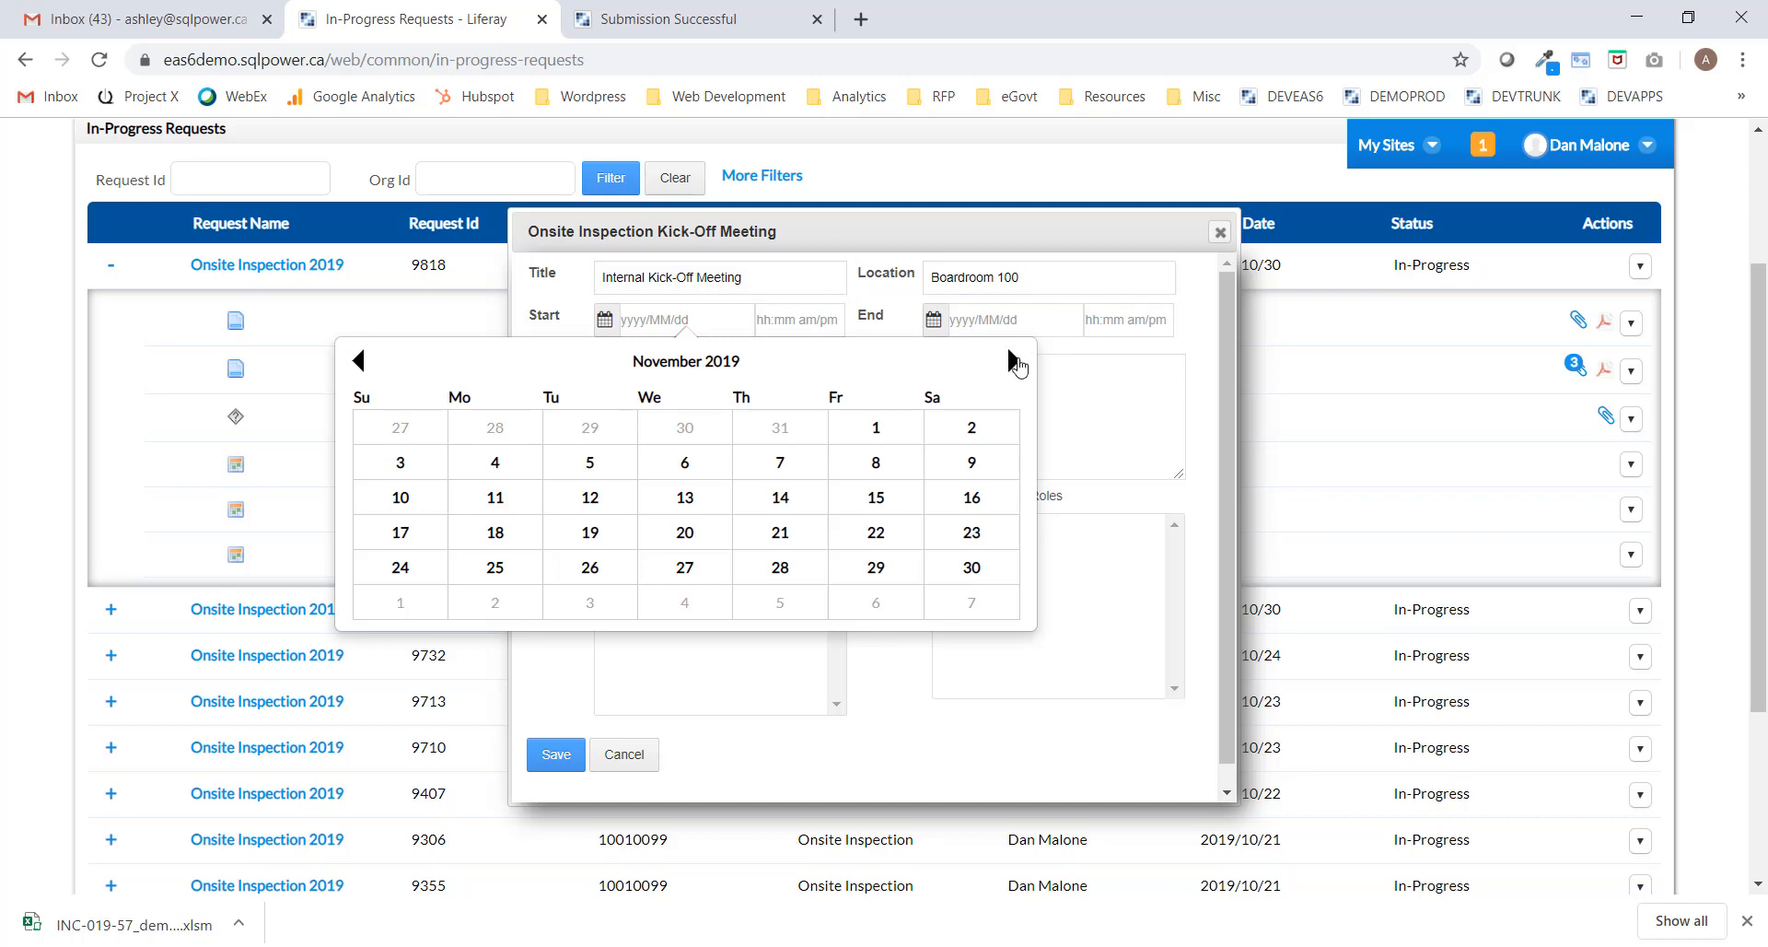
click(1013, 361)
click(1013, 361)
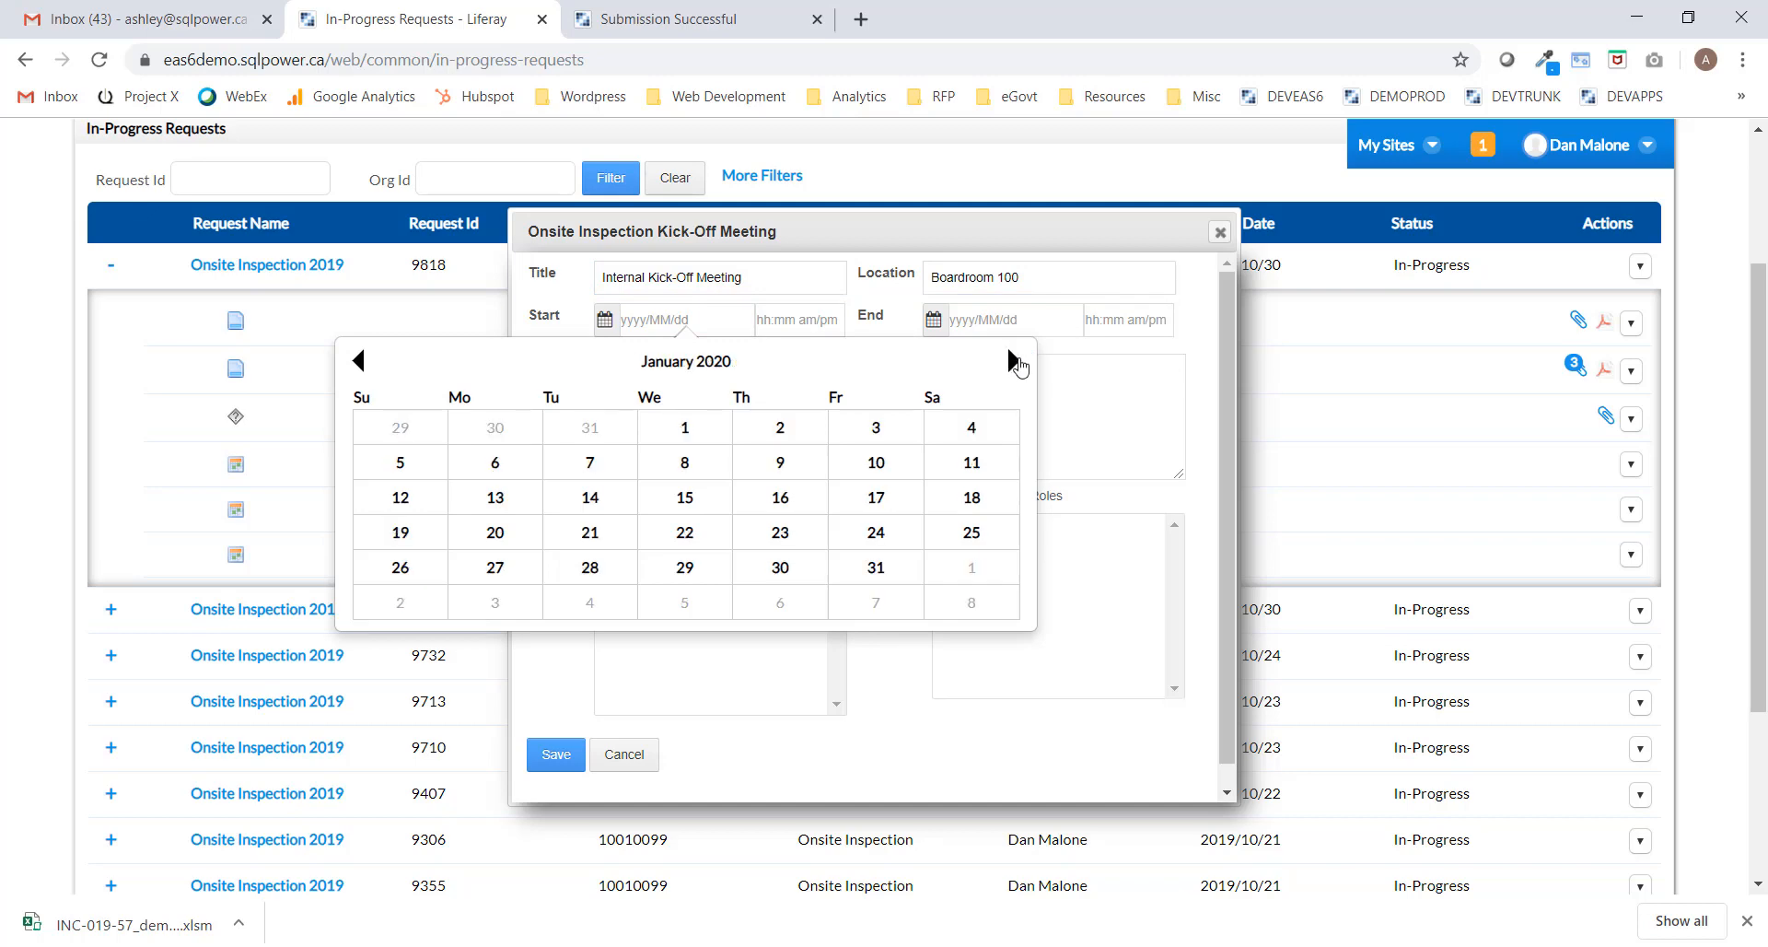
click(684, 463)
click(807, 322)
scroll(829, 462, down, 6)
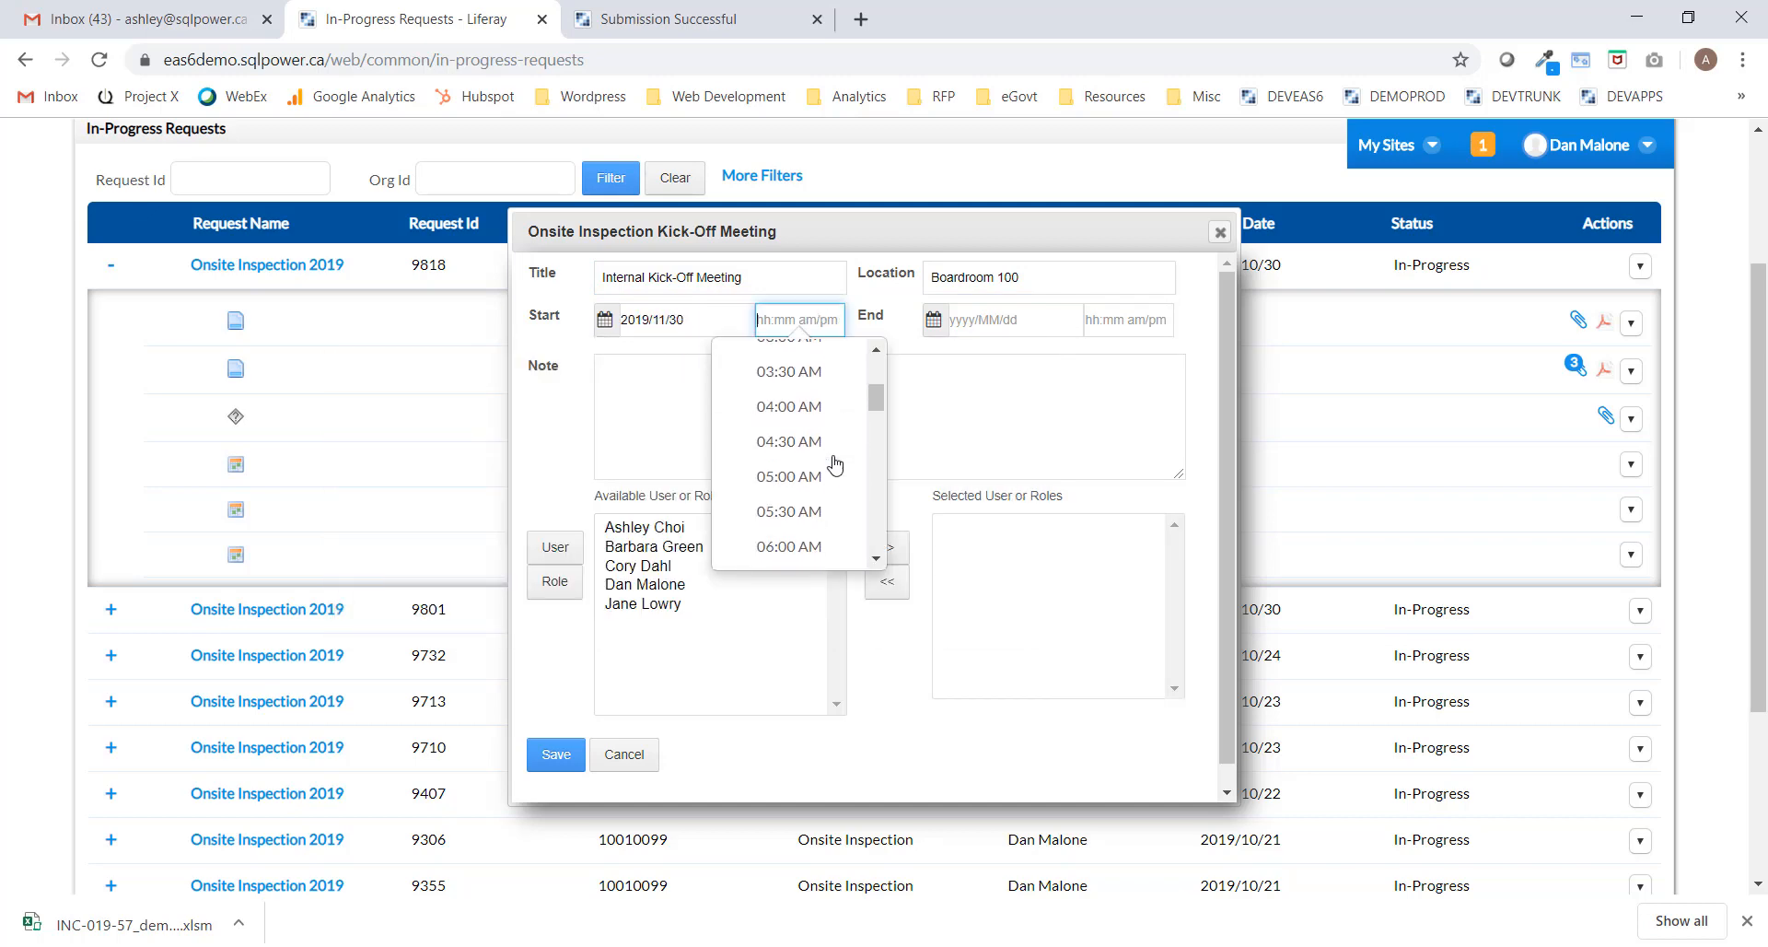
click(809, 513)
click(1030, 318)
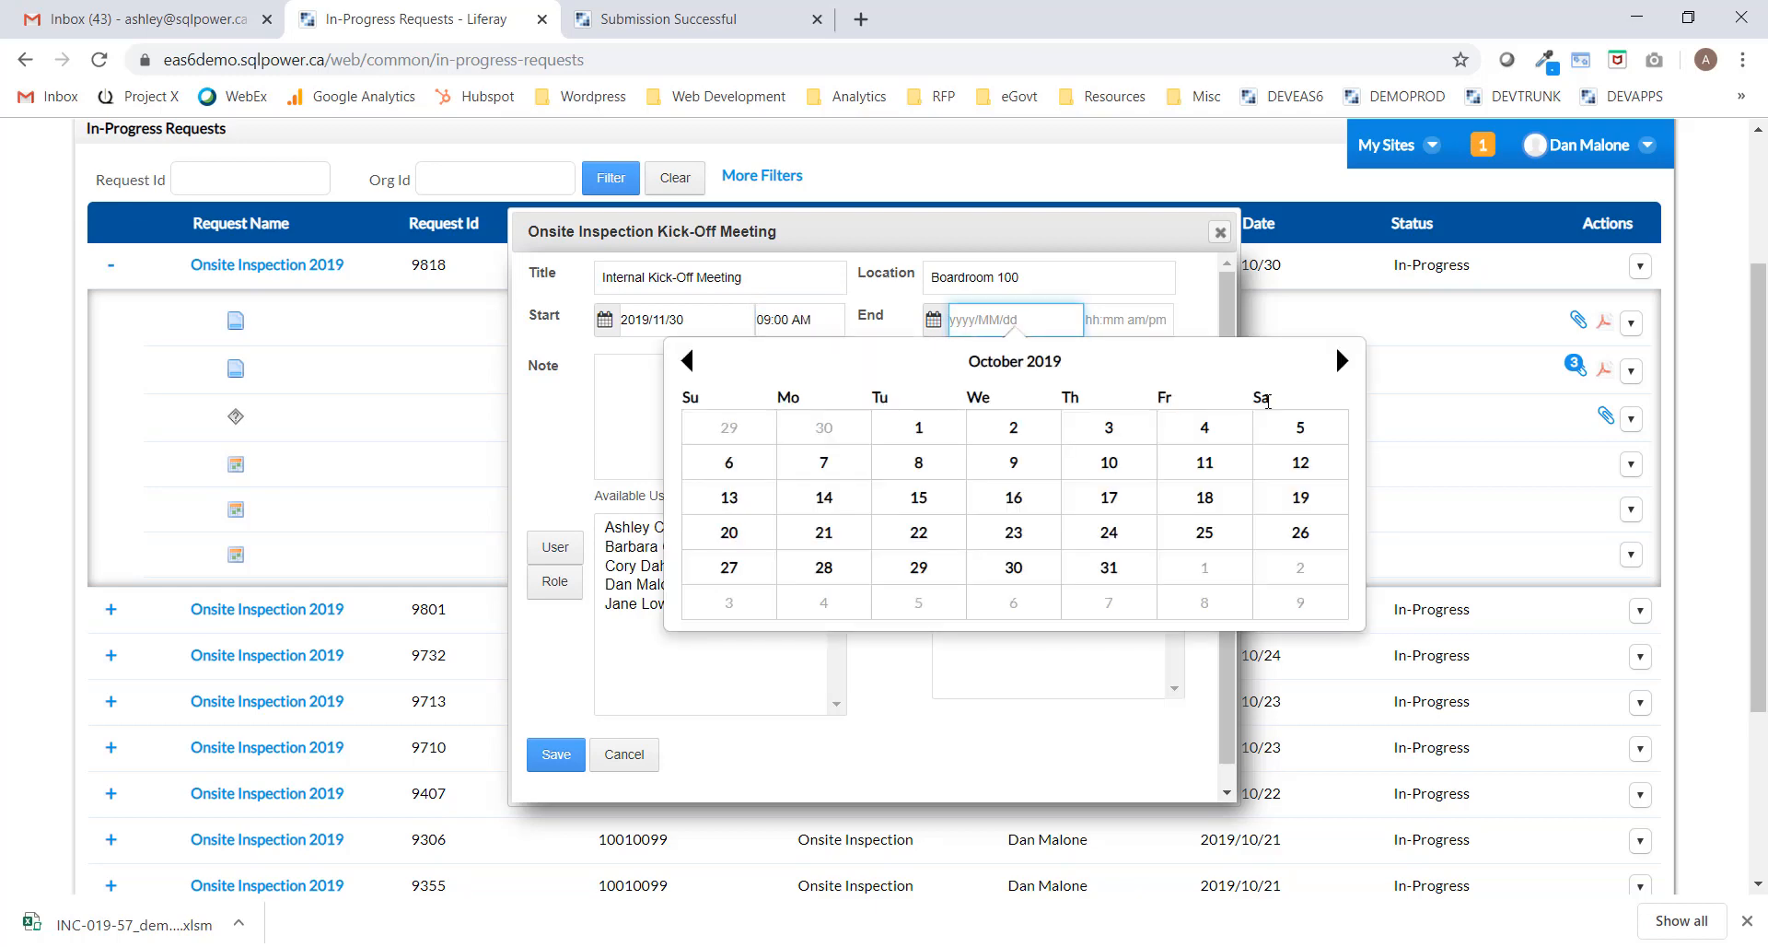
click(1342, 354)
click(1259, 638)
click(1128, 319)
scroll(1126, 433, down, 5)
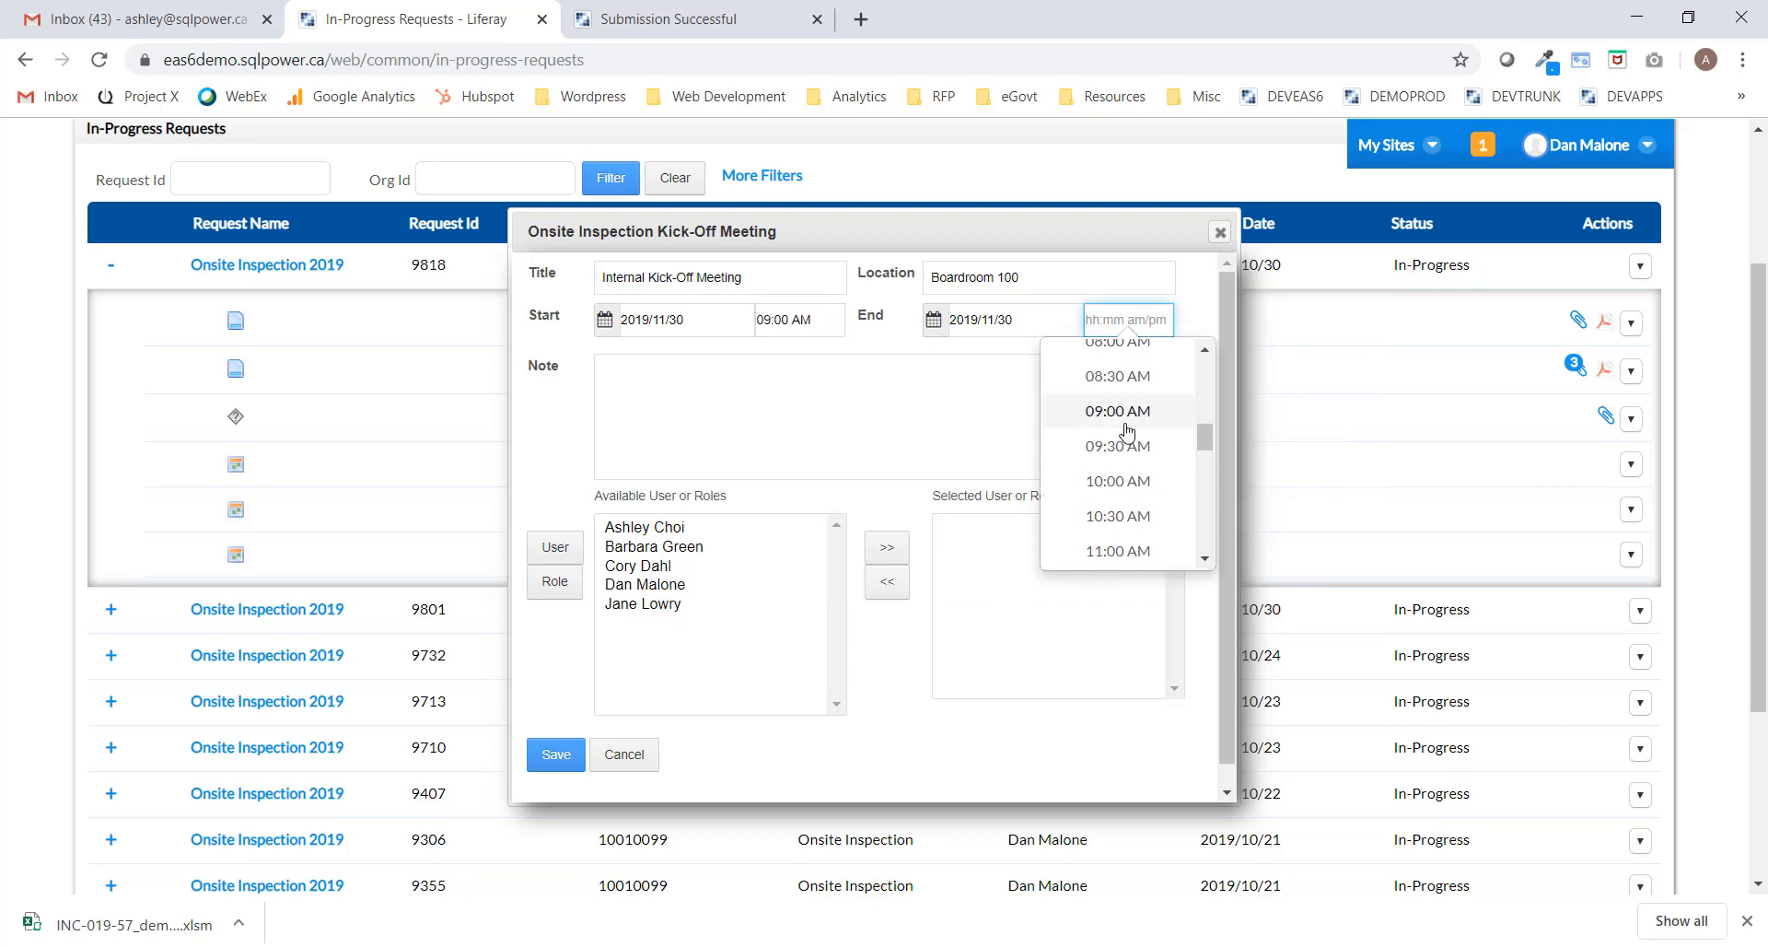
click(1116, 441)
Add the meeting-purpose note, invite four users, and save the meeting.
click(798, 406)
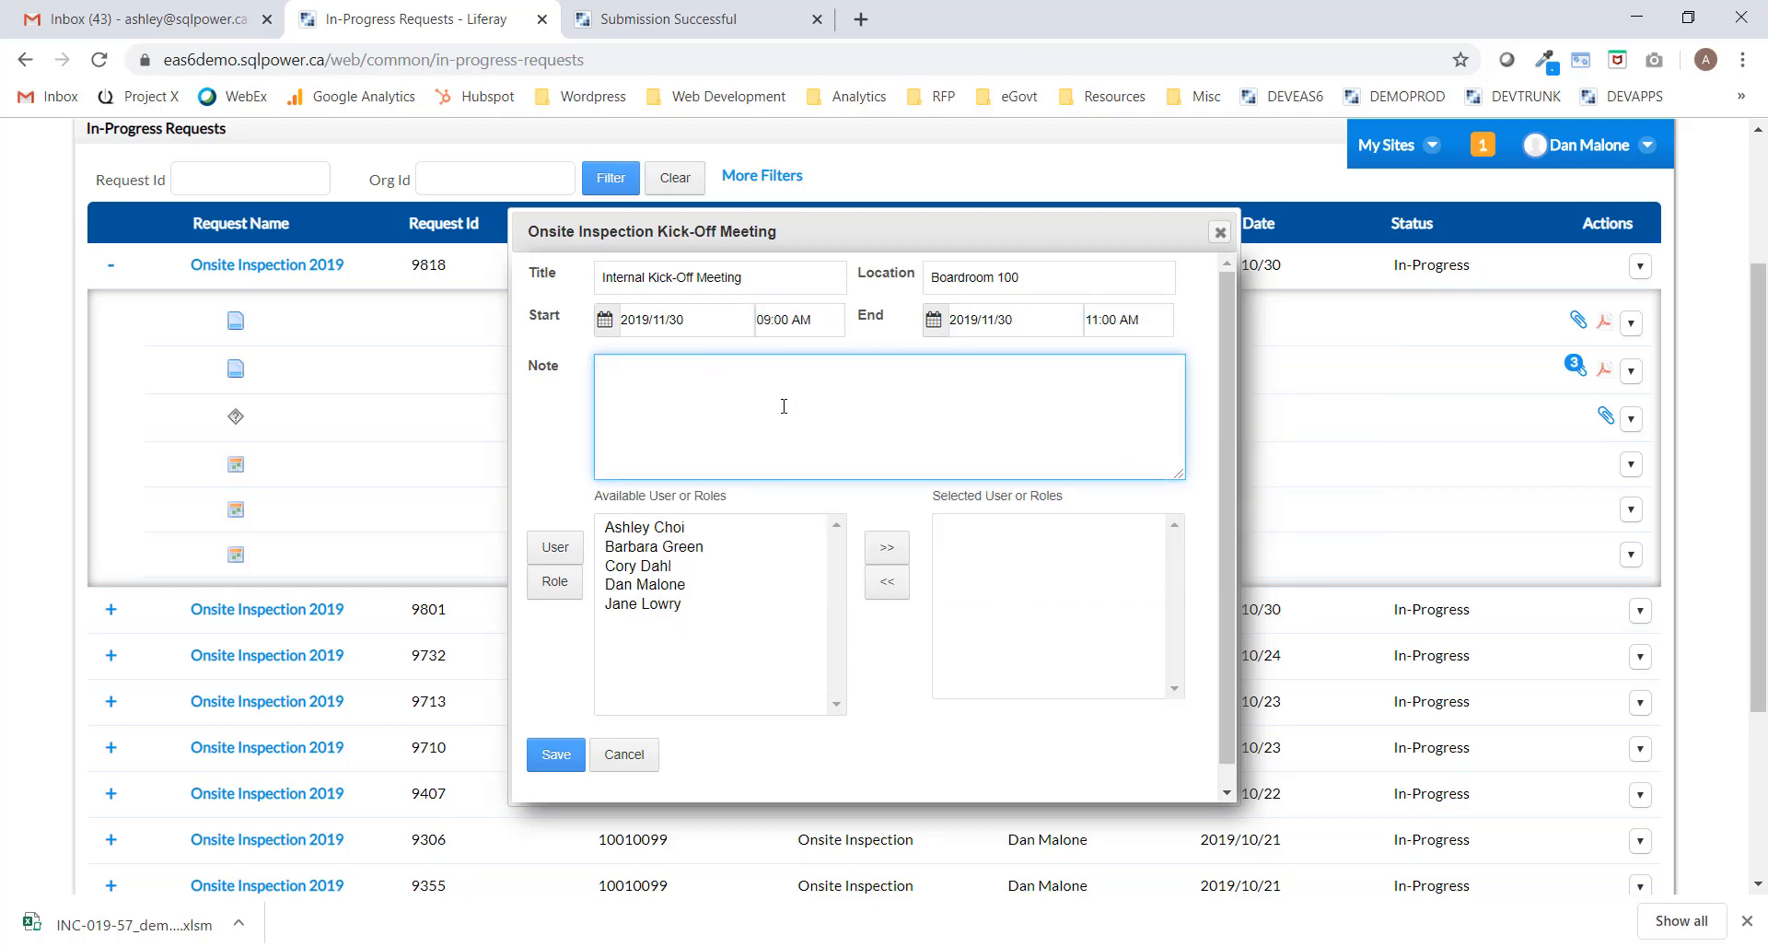
text(Purpose of this meeting is to pre)
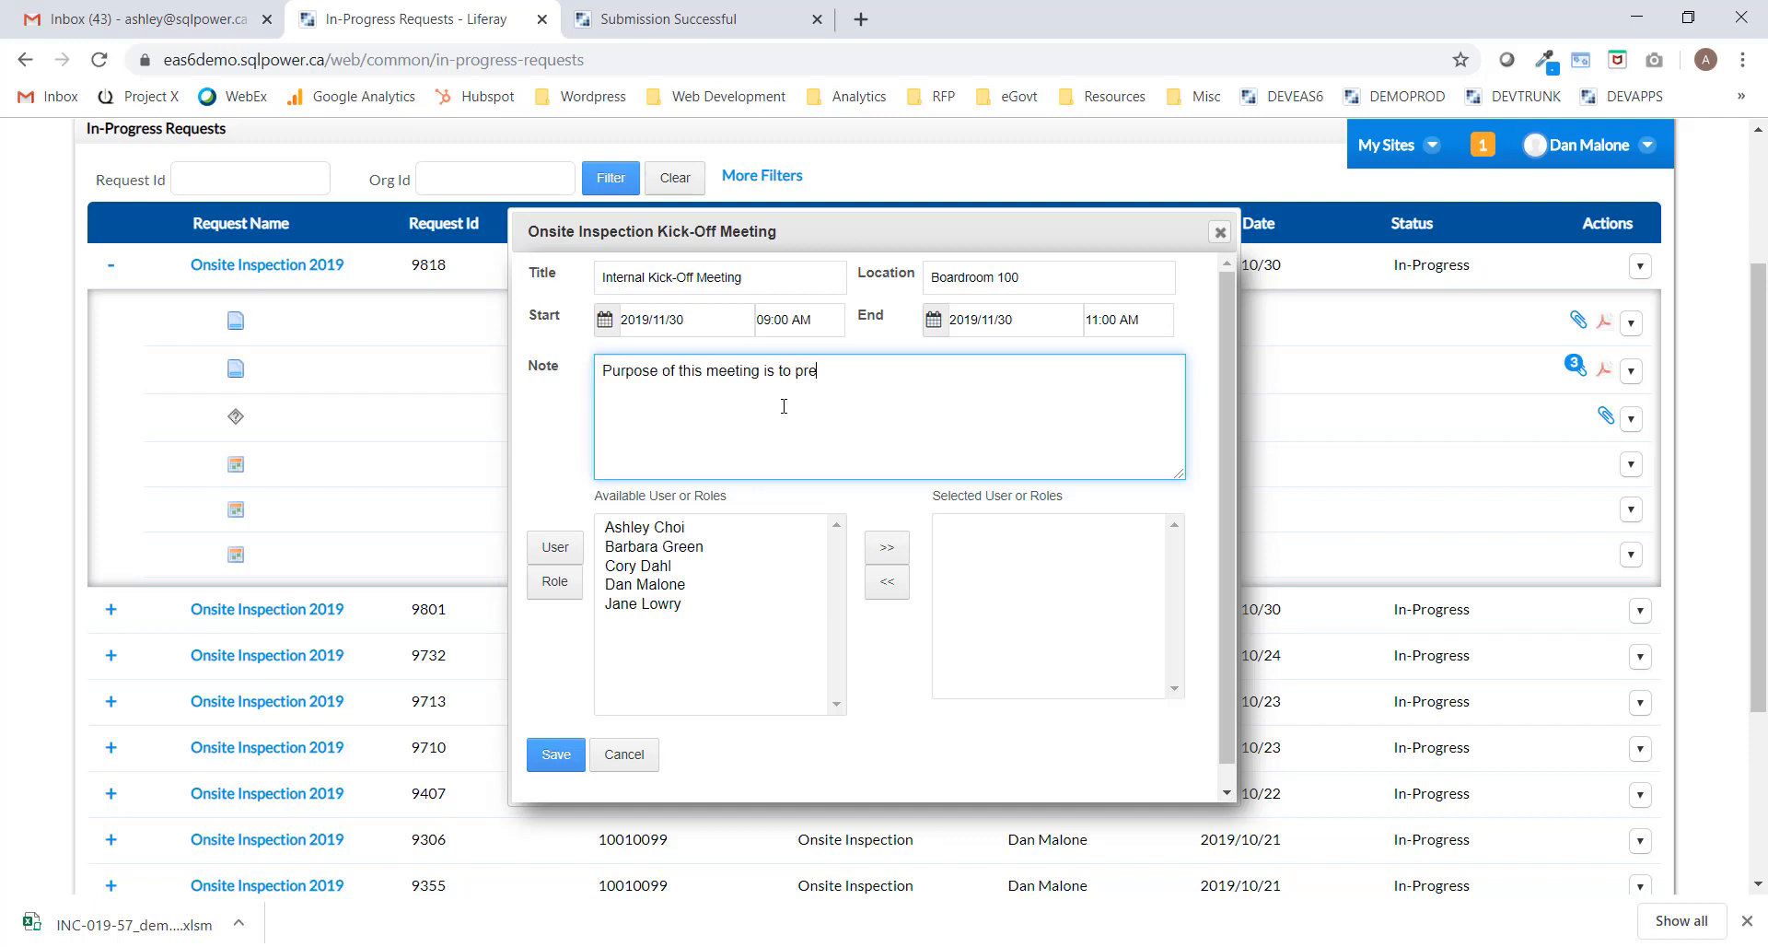
text(sent in more detail the objectives and sco)
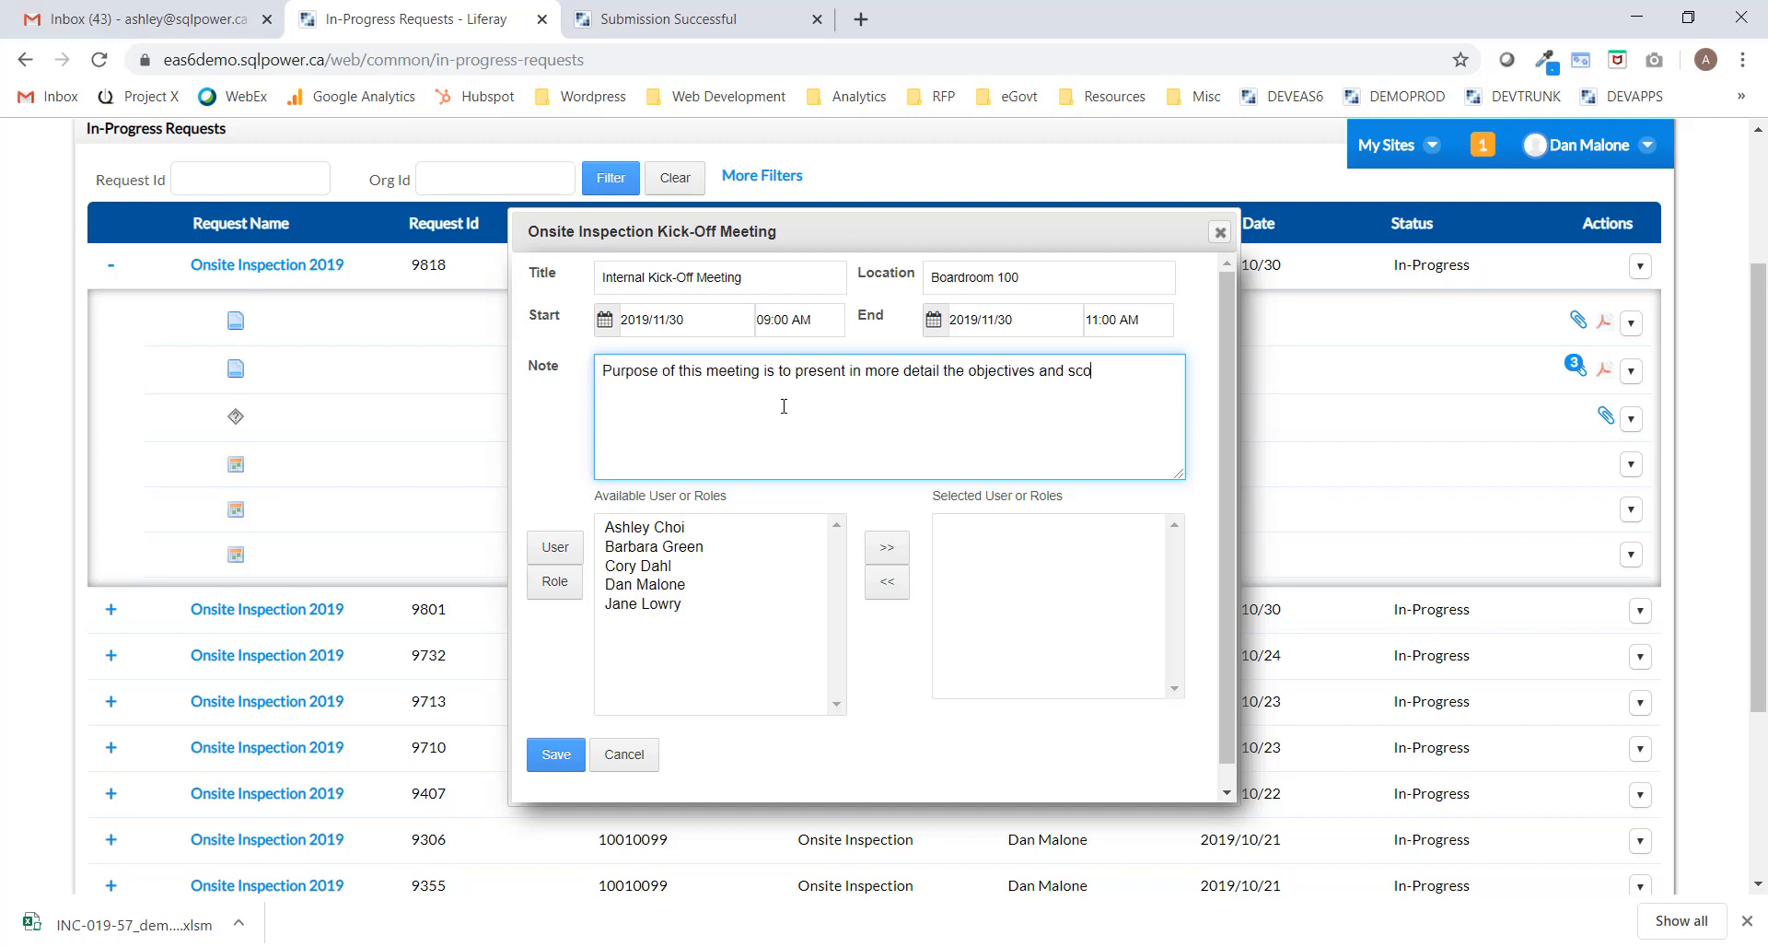
text(pe of the inspection and various upcoming s)
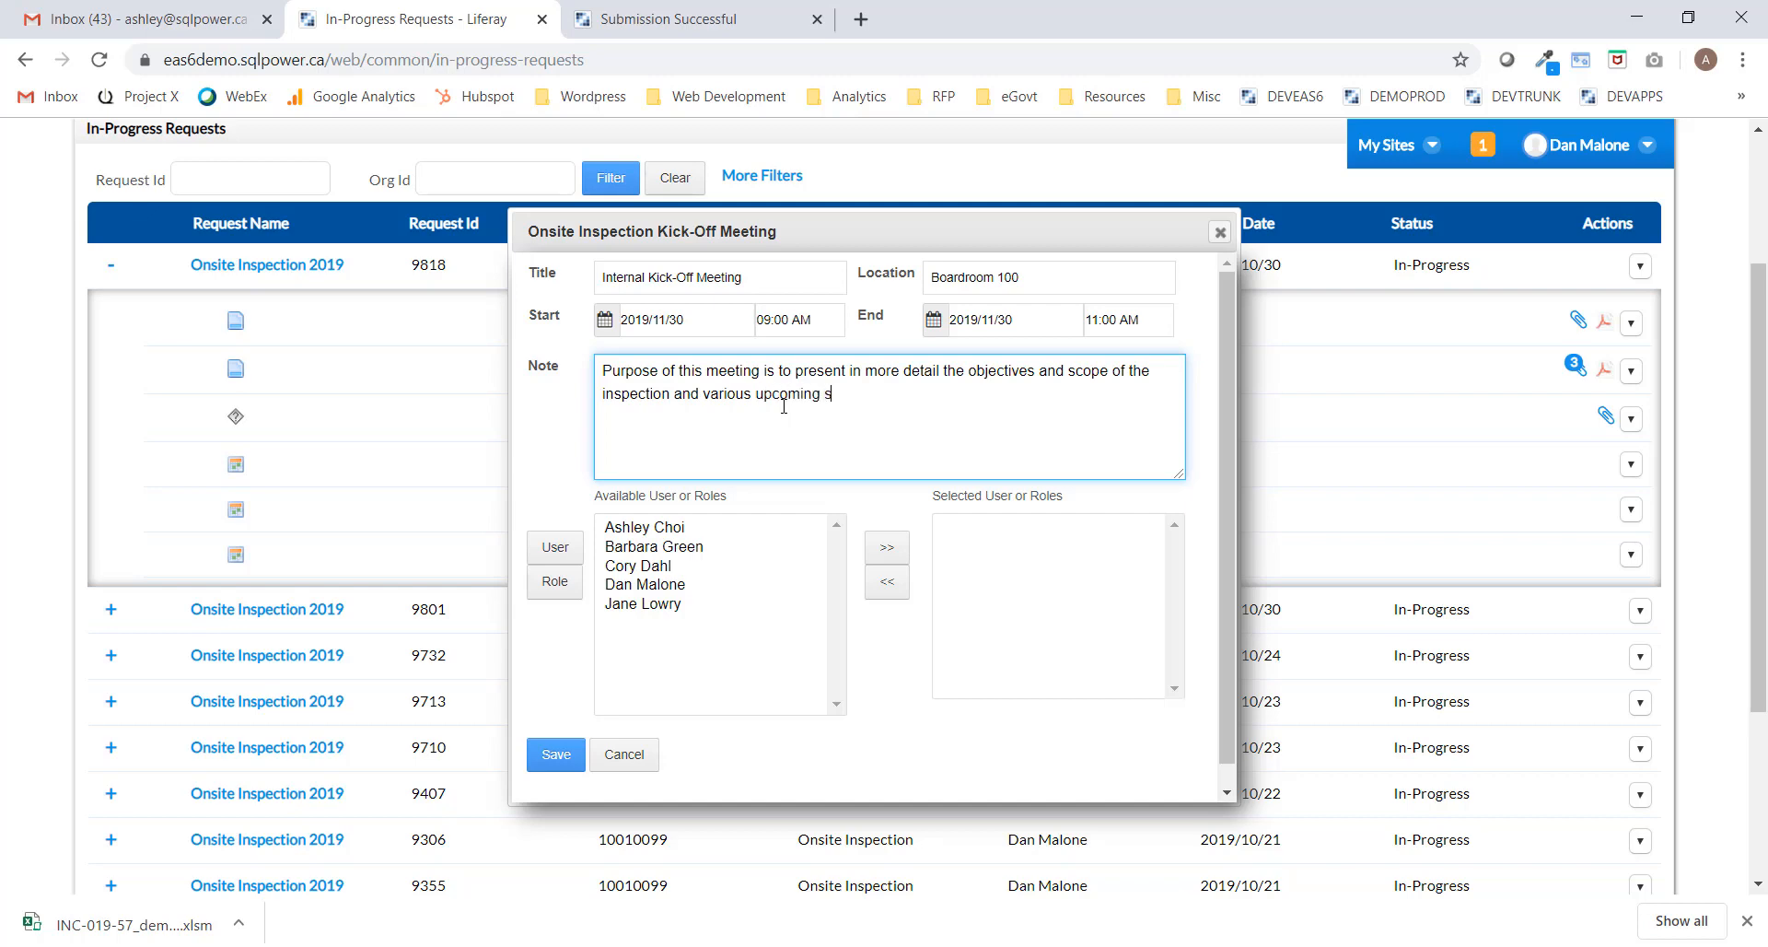
text(teps involved.)
click(660, 529)
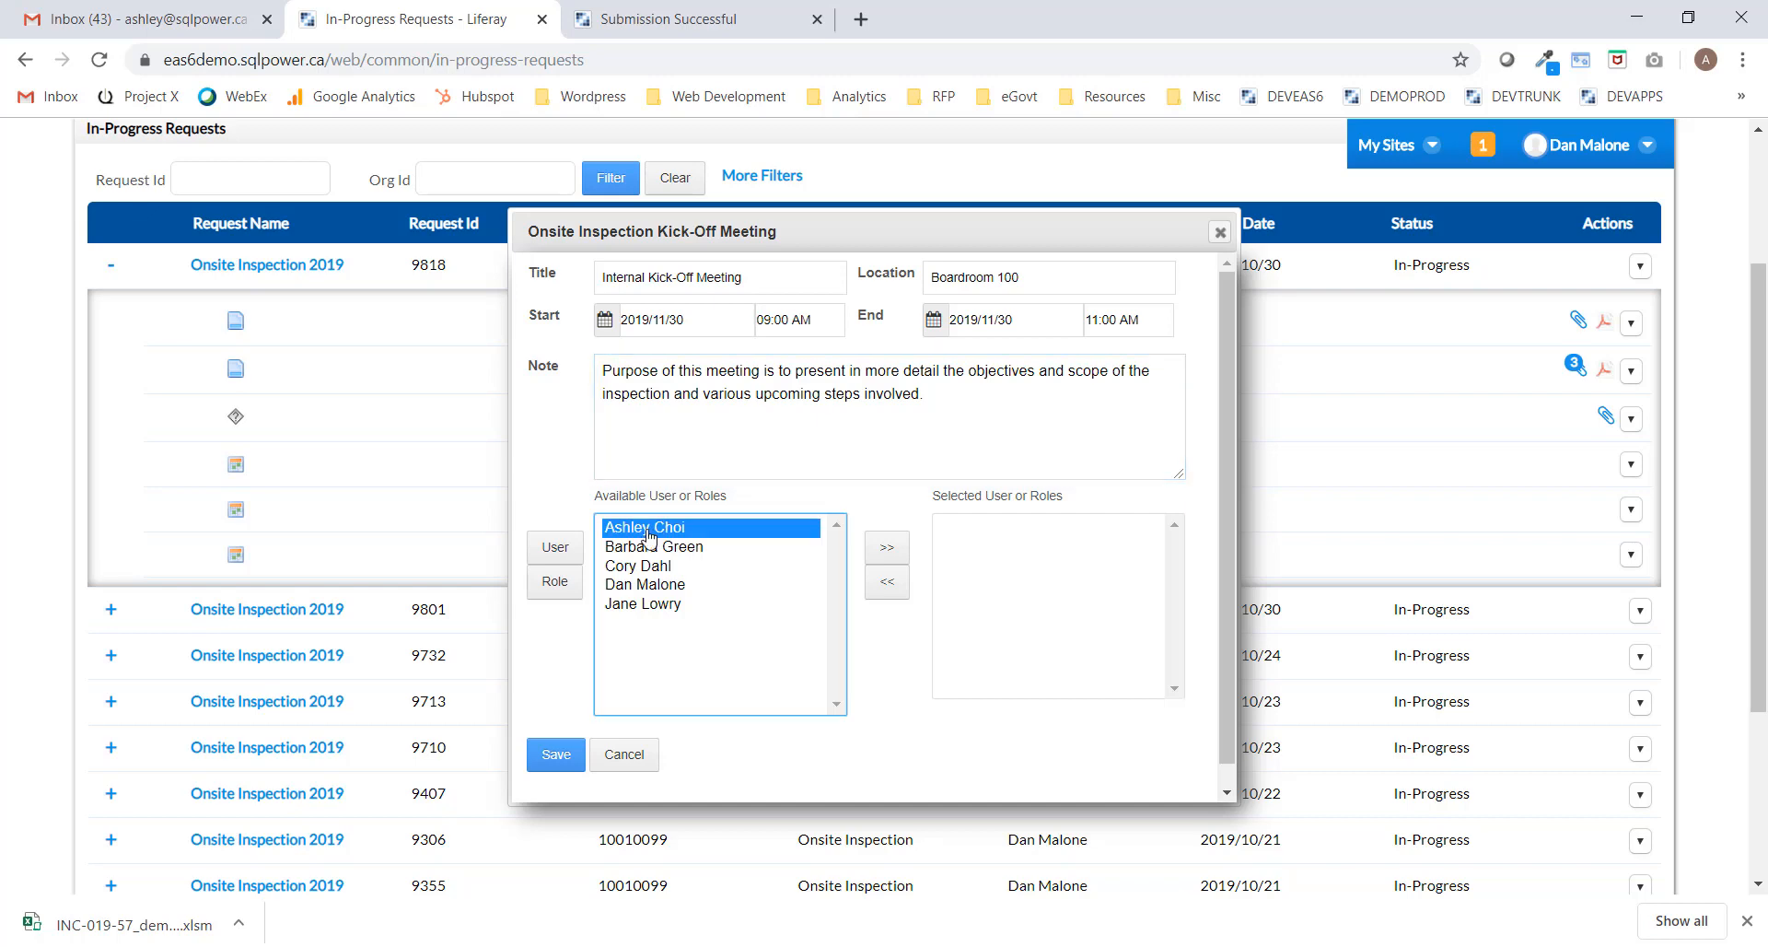
click(888, 550)
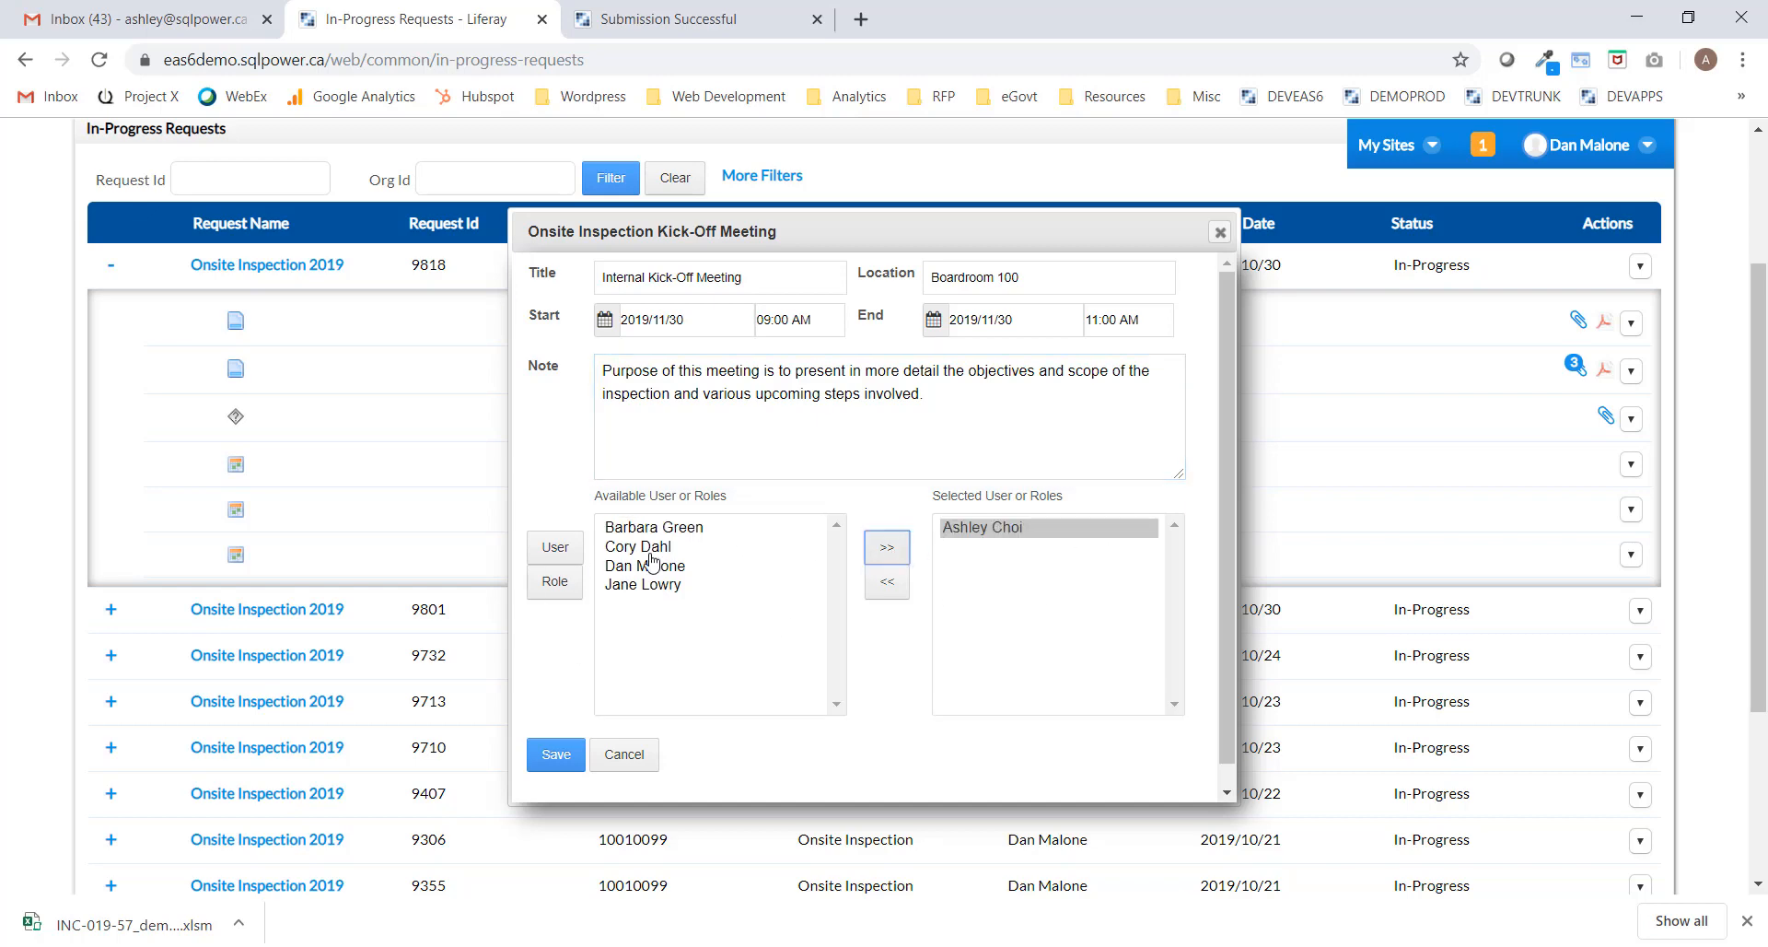
click(668, 529)
click(886, 548)
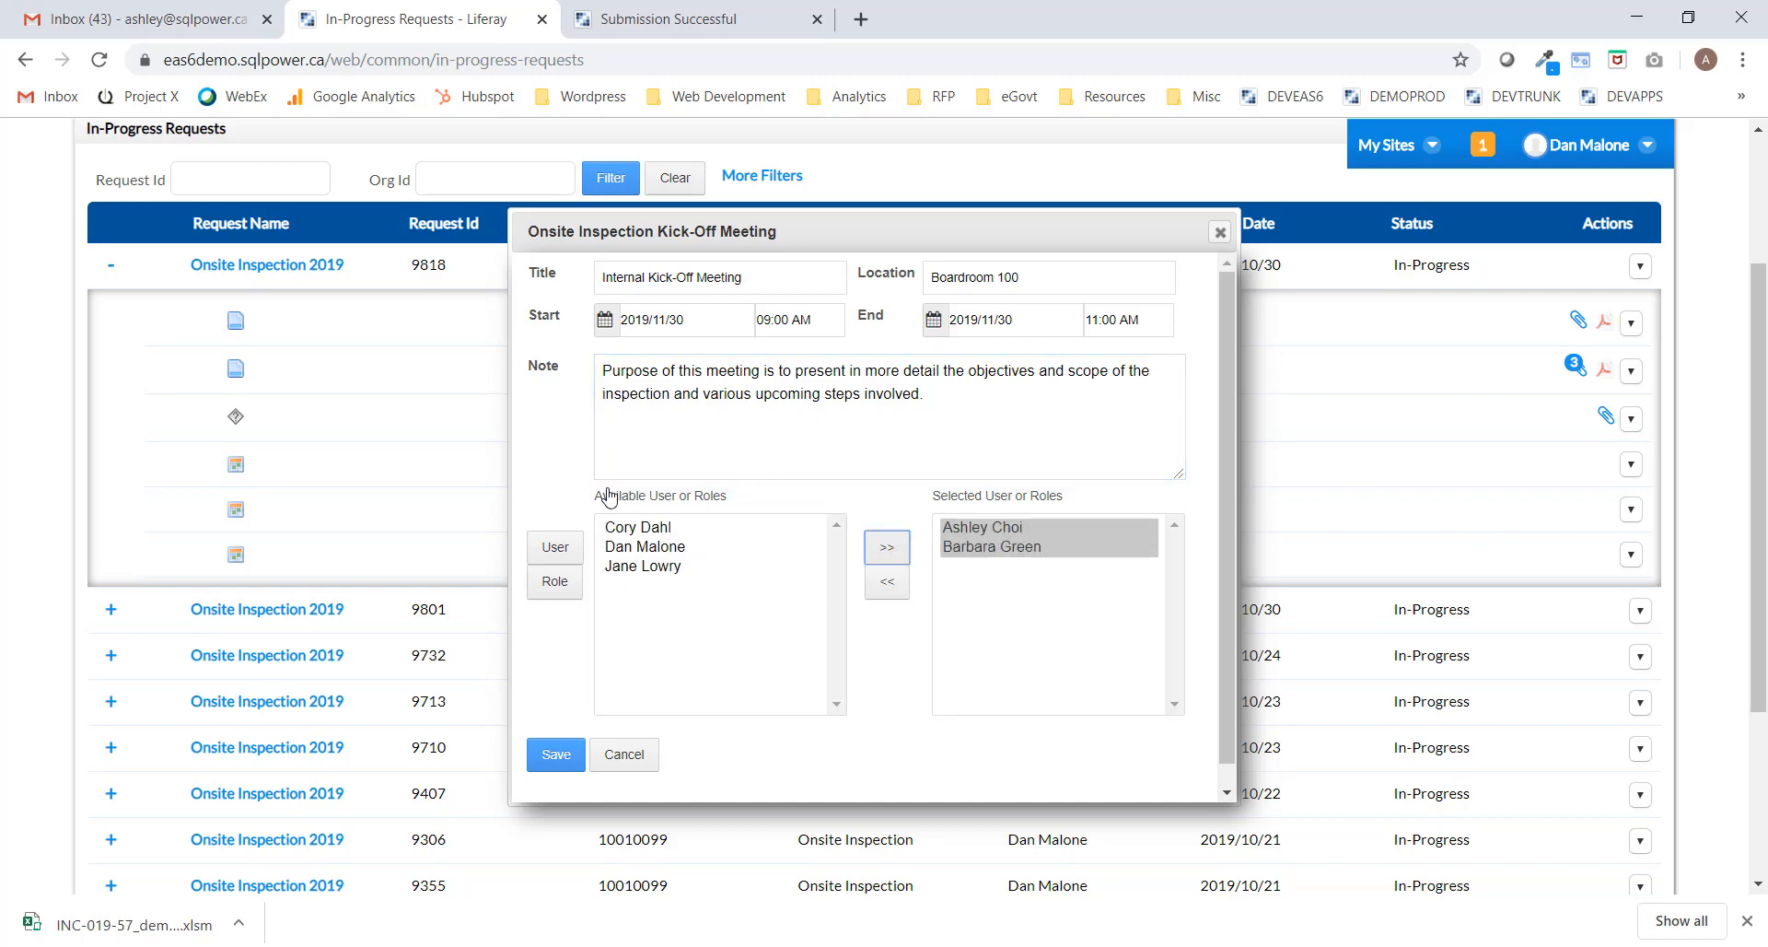
click(644, 528)
click(894, 551)
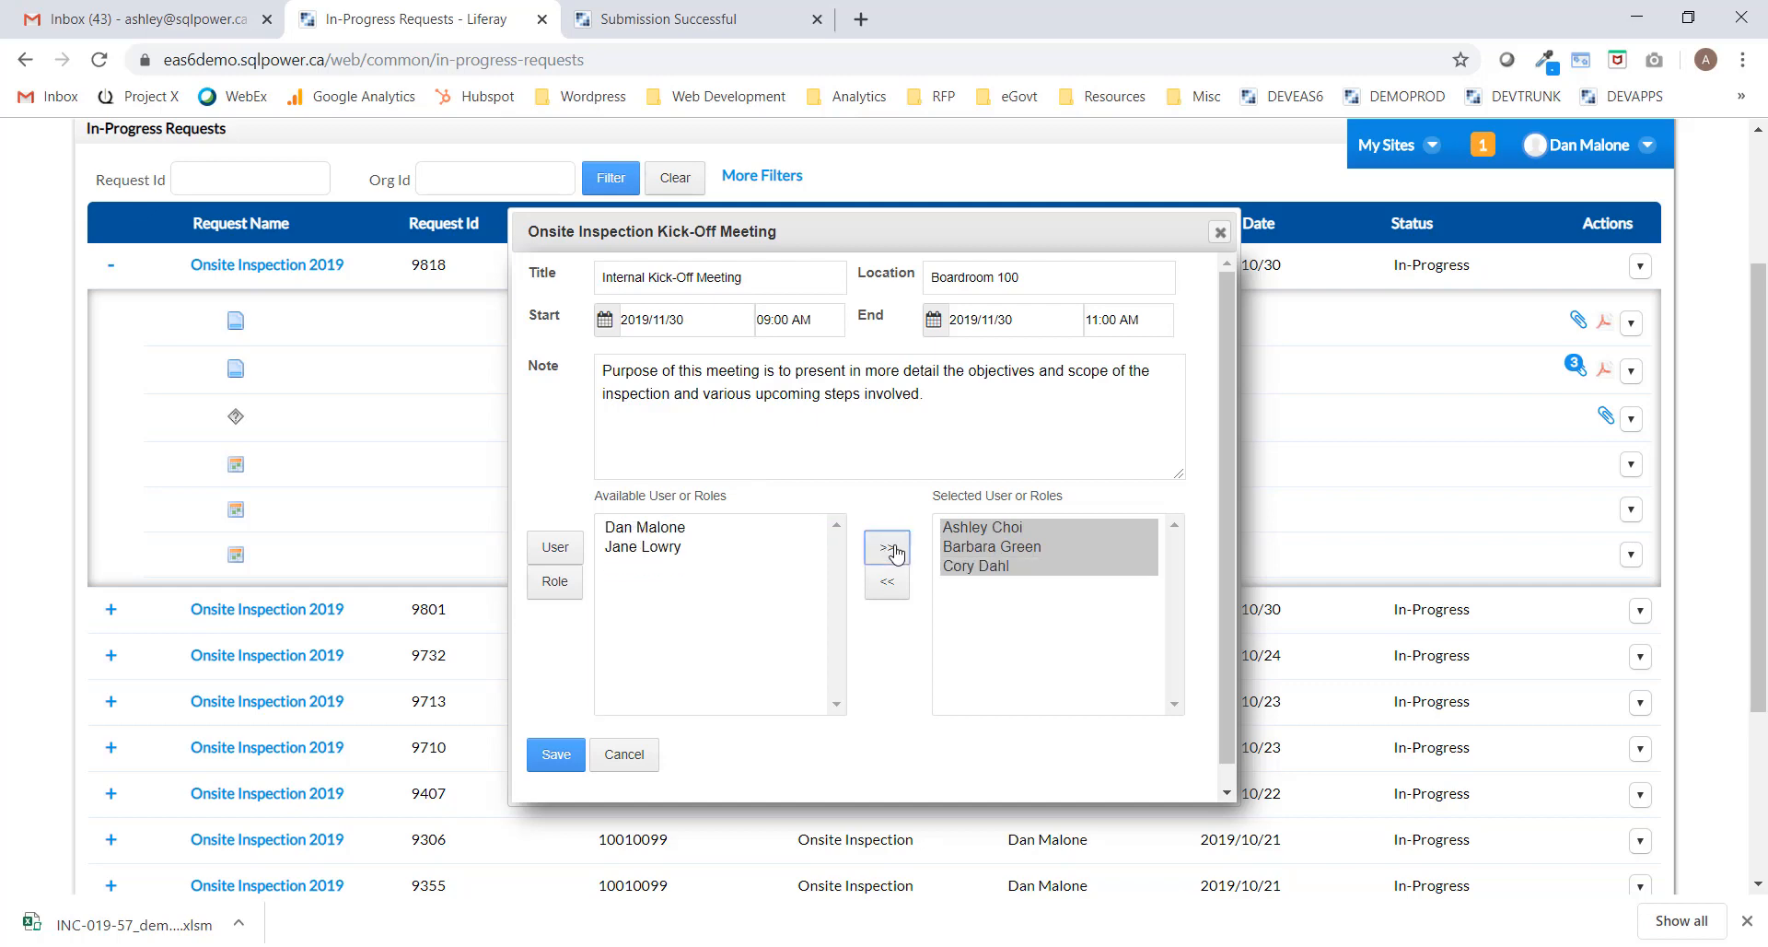
click(650, 531)
click(893, 558)
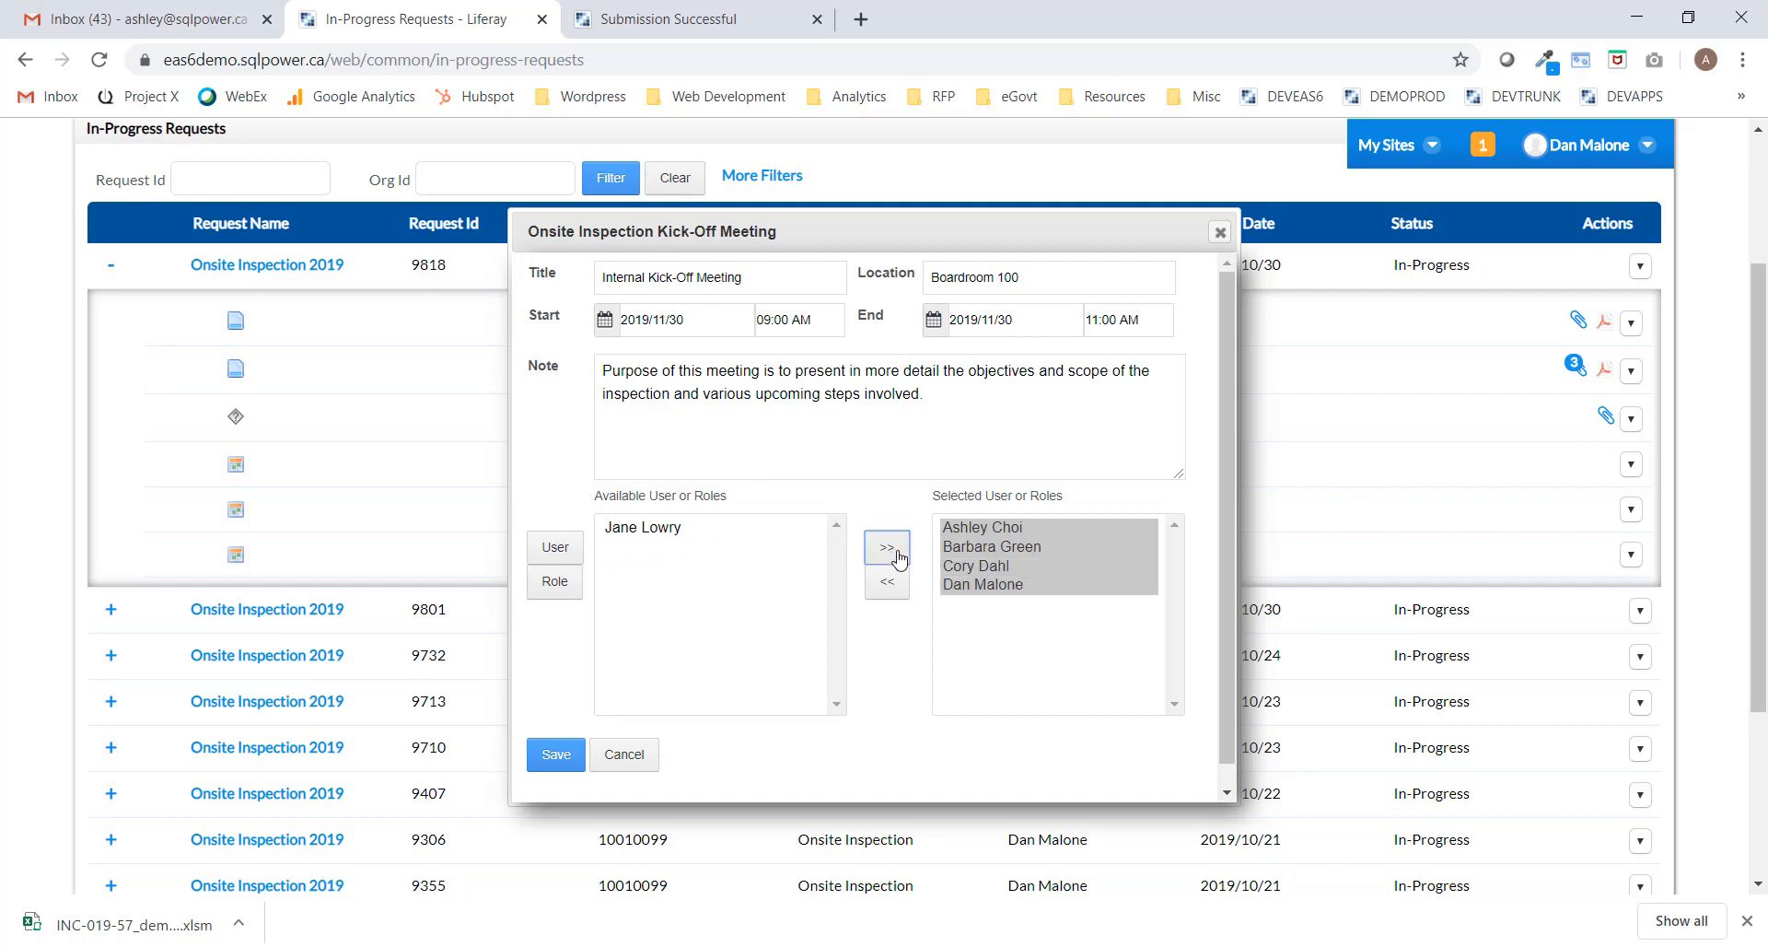
click(555, 755)
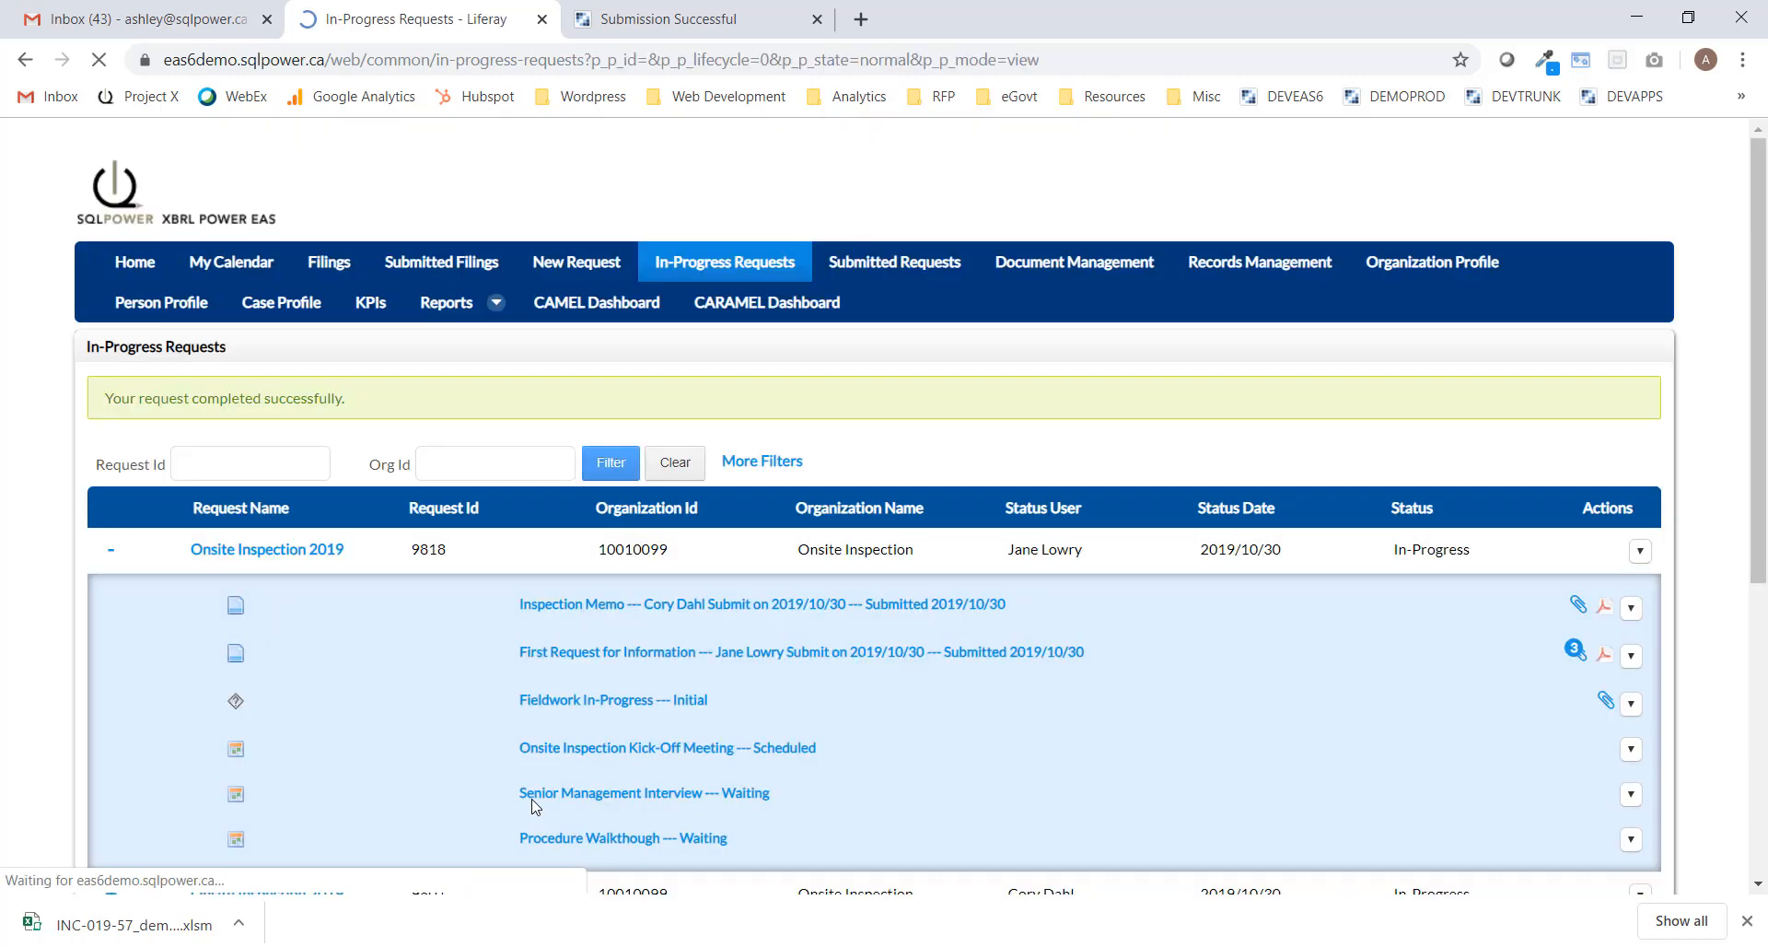
Scroll to request 9818, now showing the Scheduled kick-off meeting, and open its Actions menu.
scroll(890, 540, down, 1)
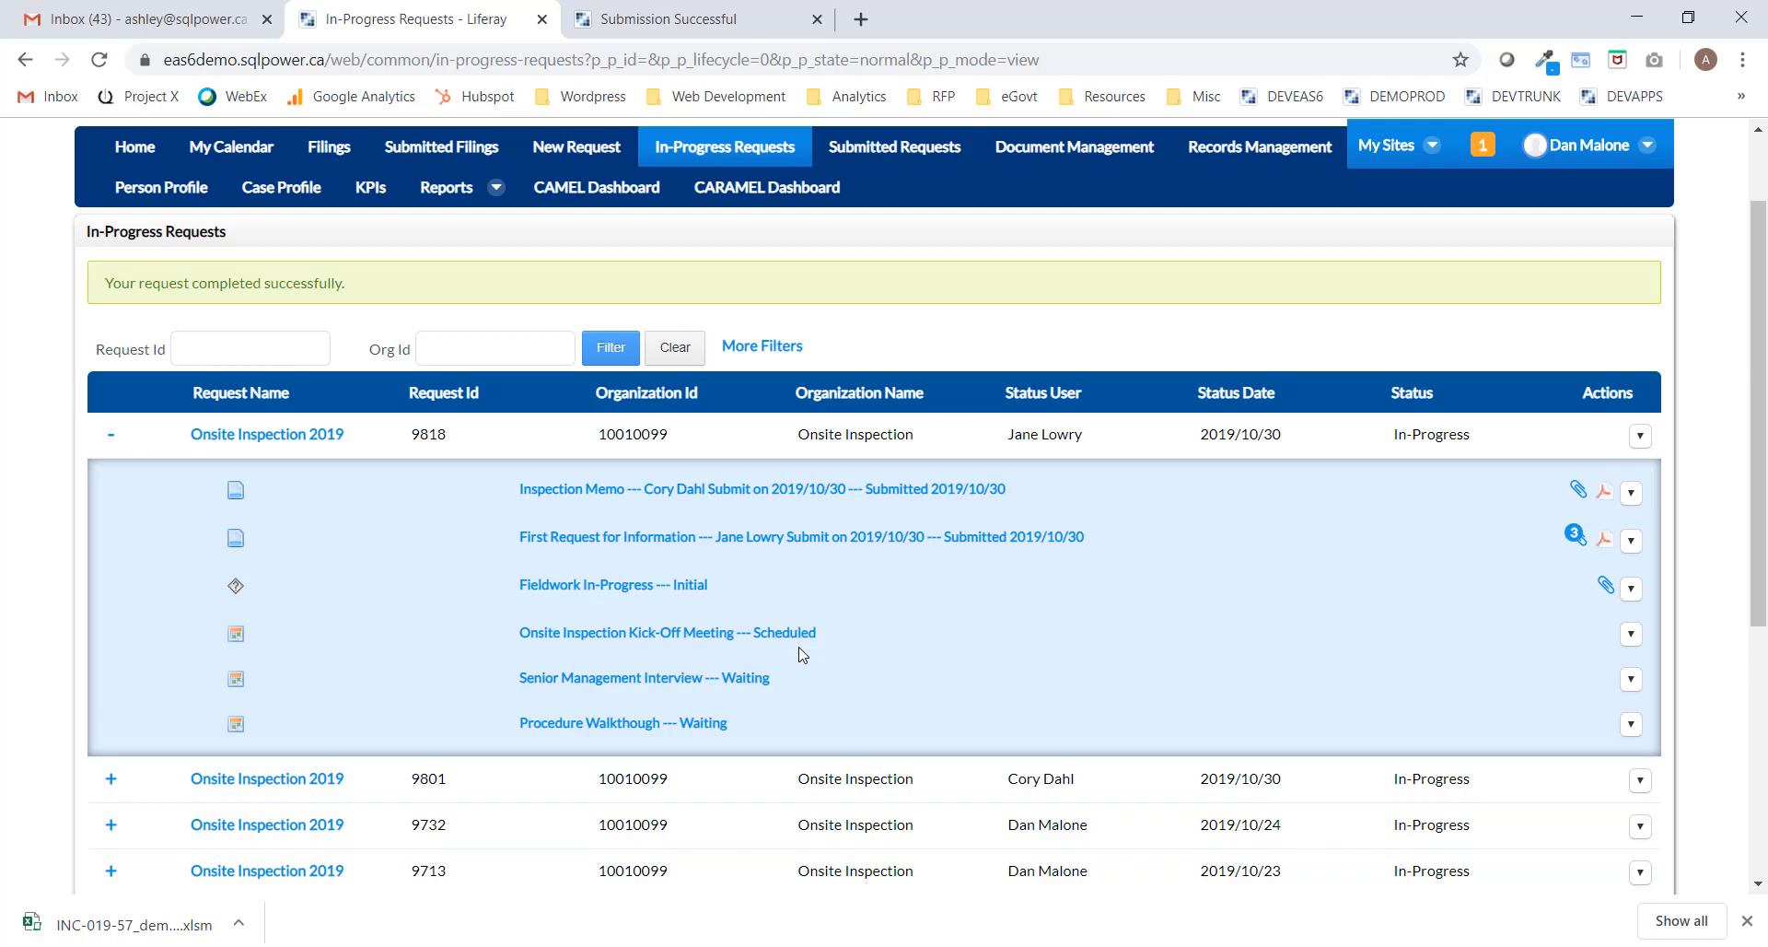
scroll(1763, 386, down, 1)
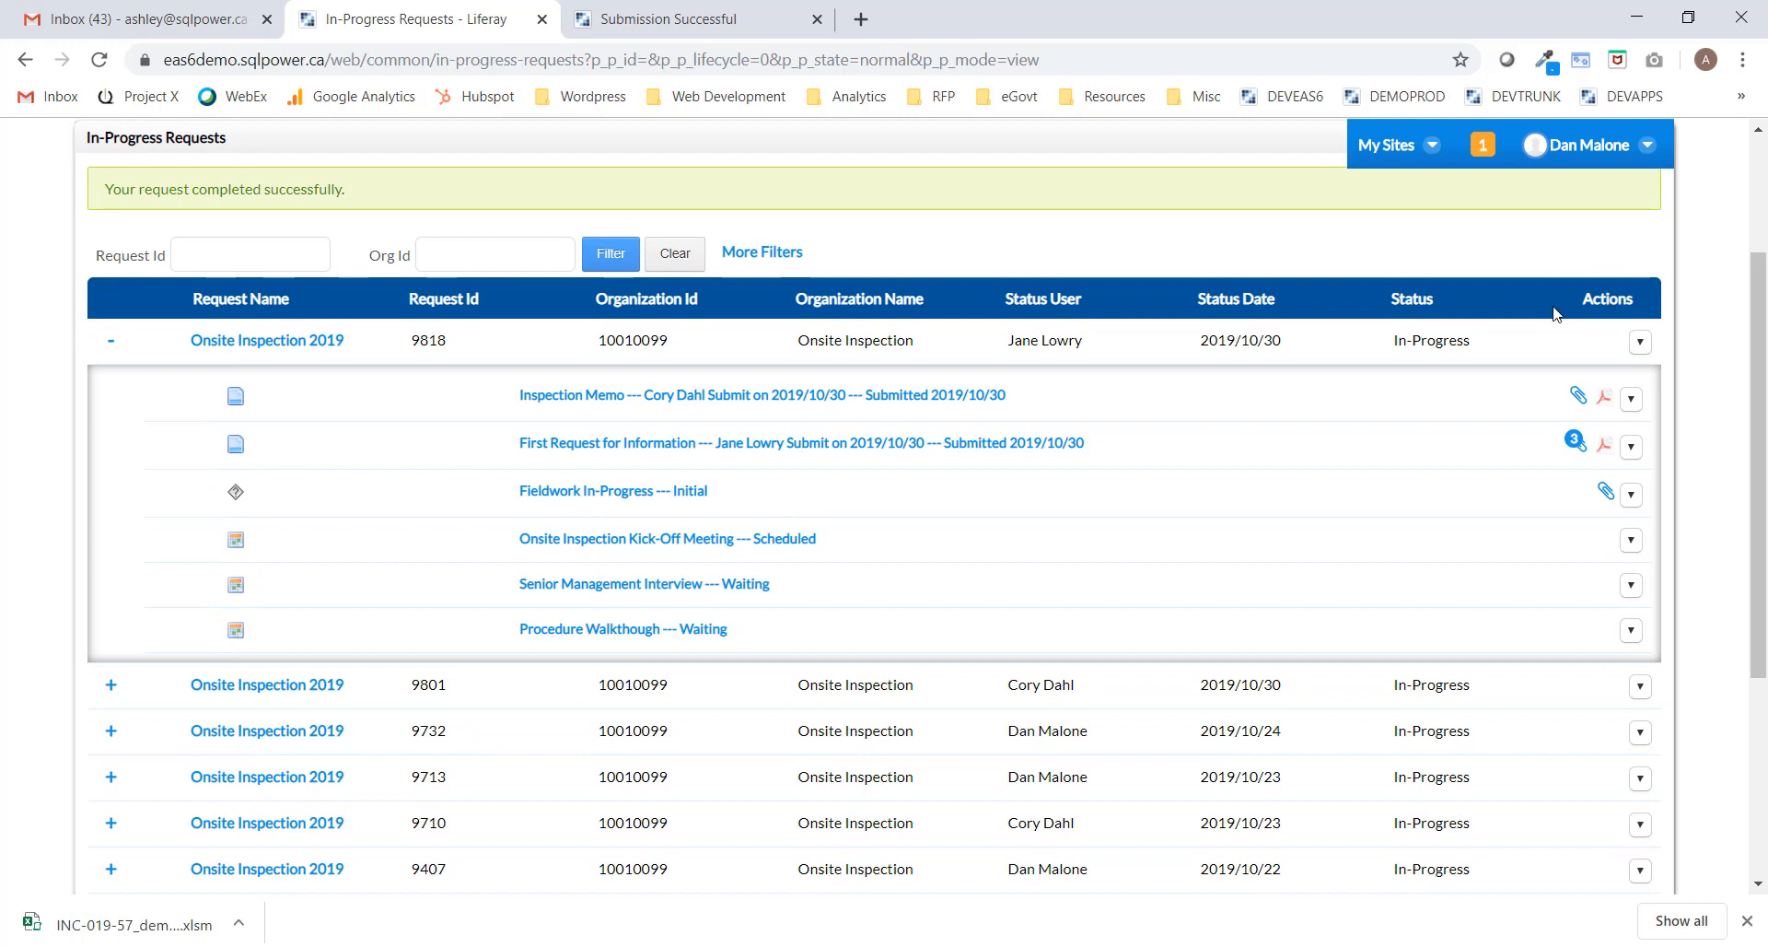
click(1641, 345)
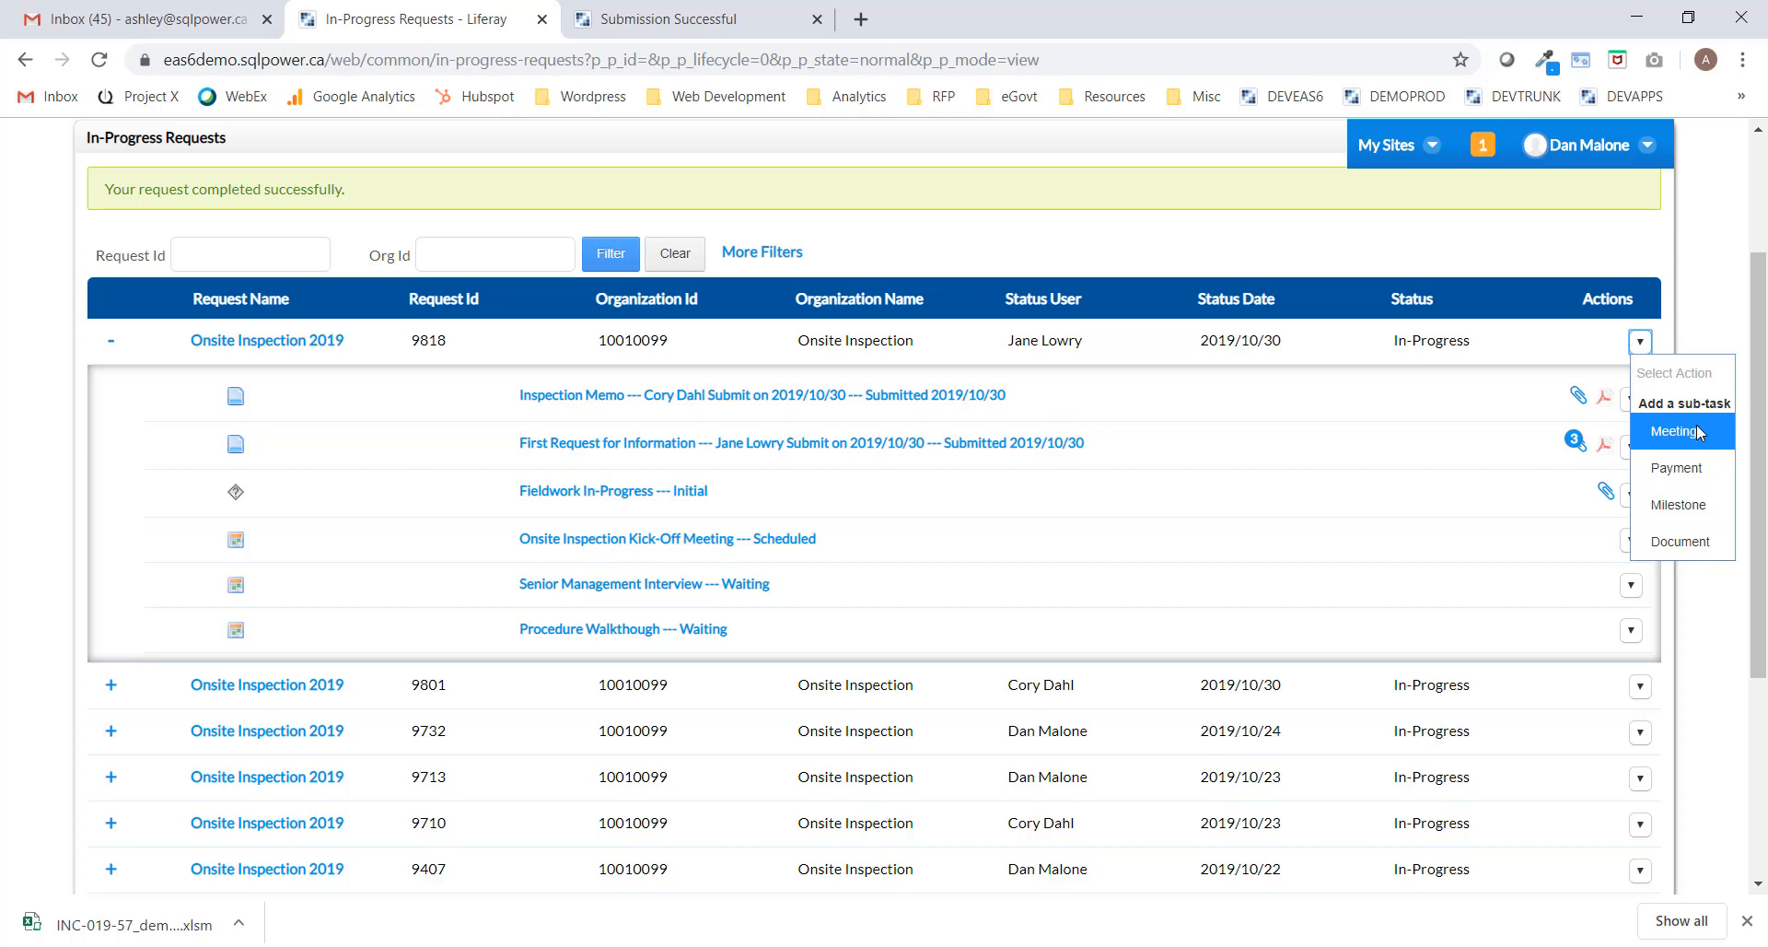
Start a Submit Scenario Analysis milestone due 2019/12/17.
click(1691, 507)
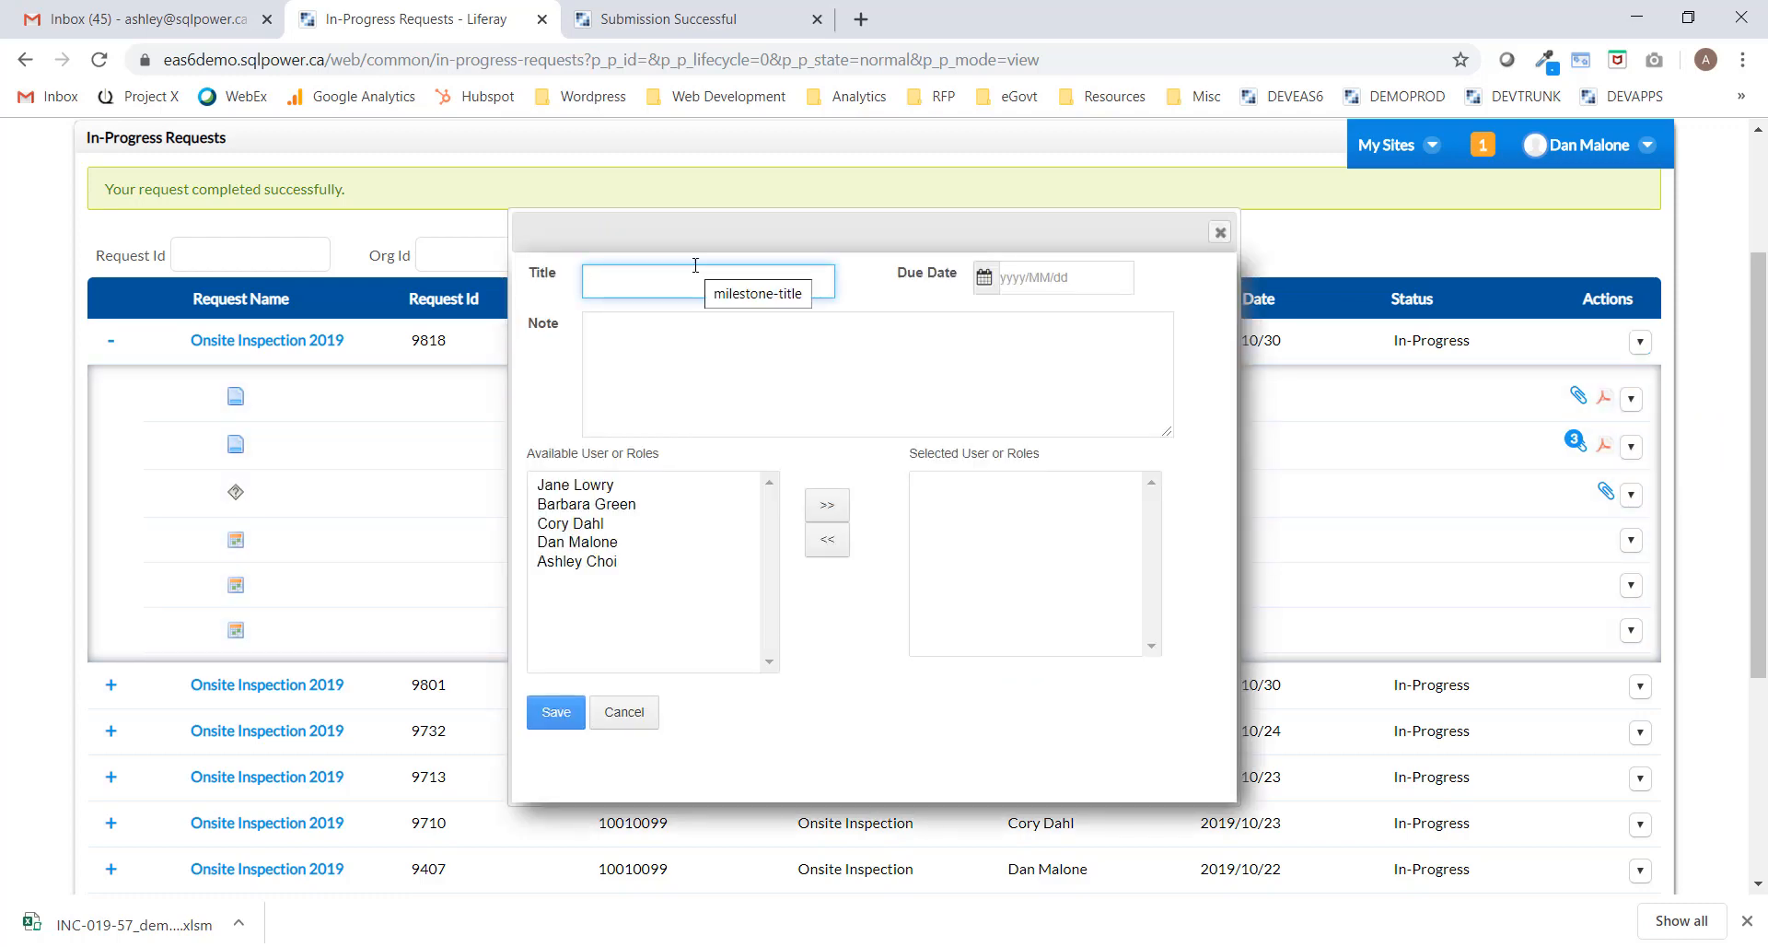
text(Subm)
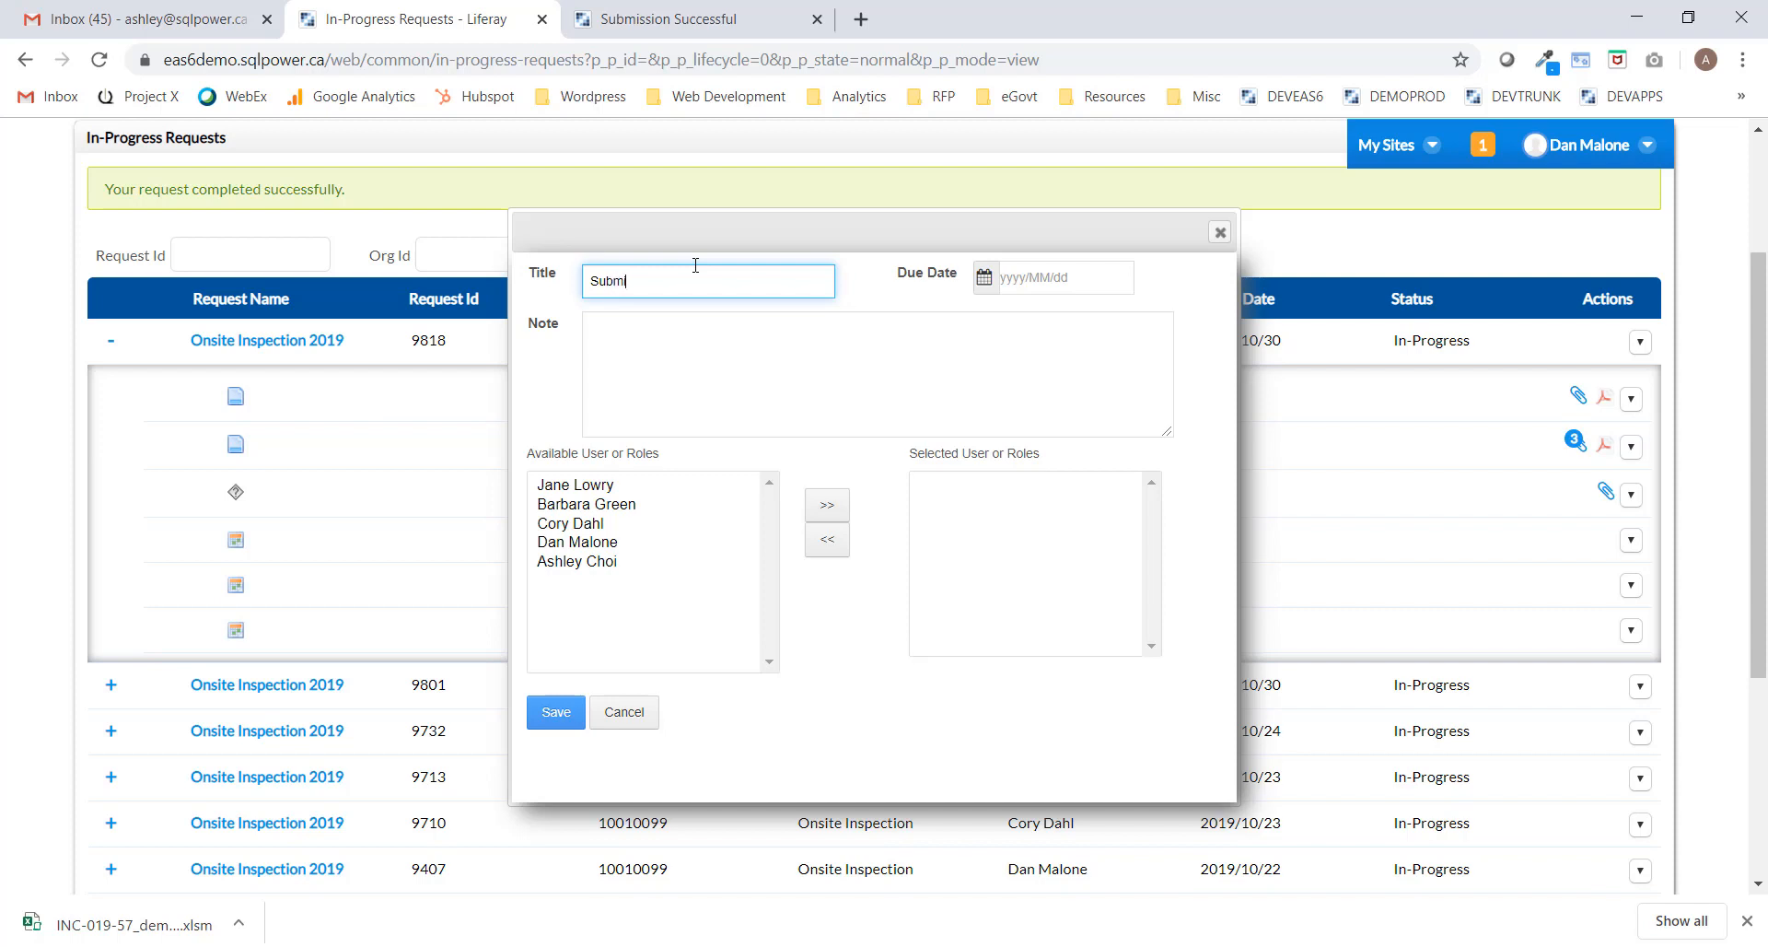
text(it Scenario Analysis)
click(1066, 273)
click(1391, 319)
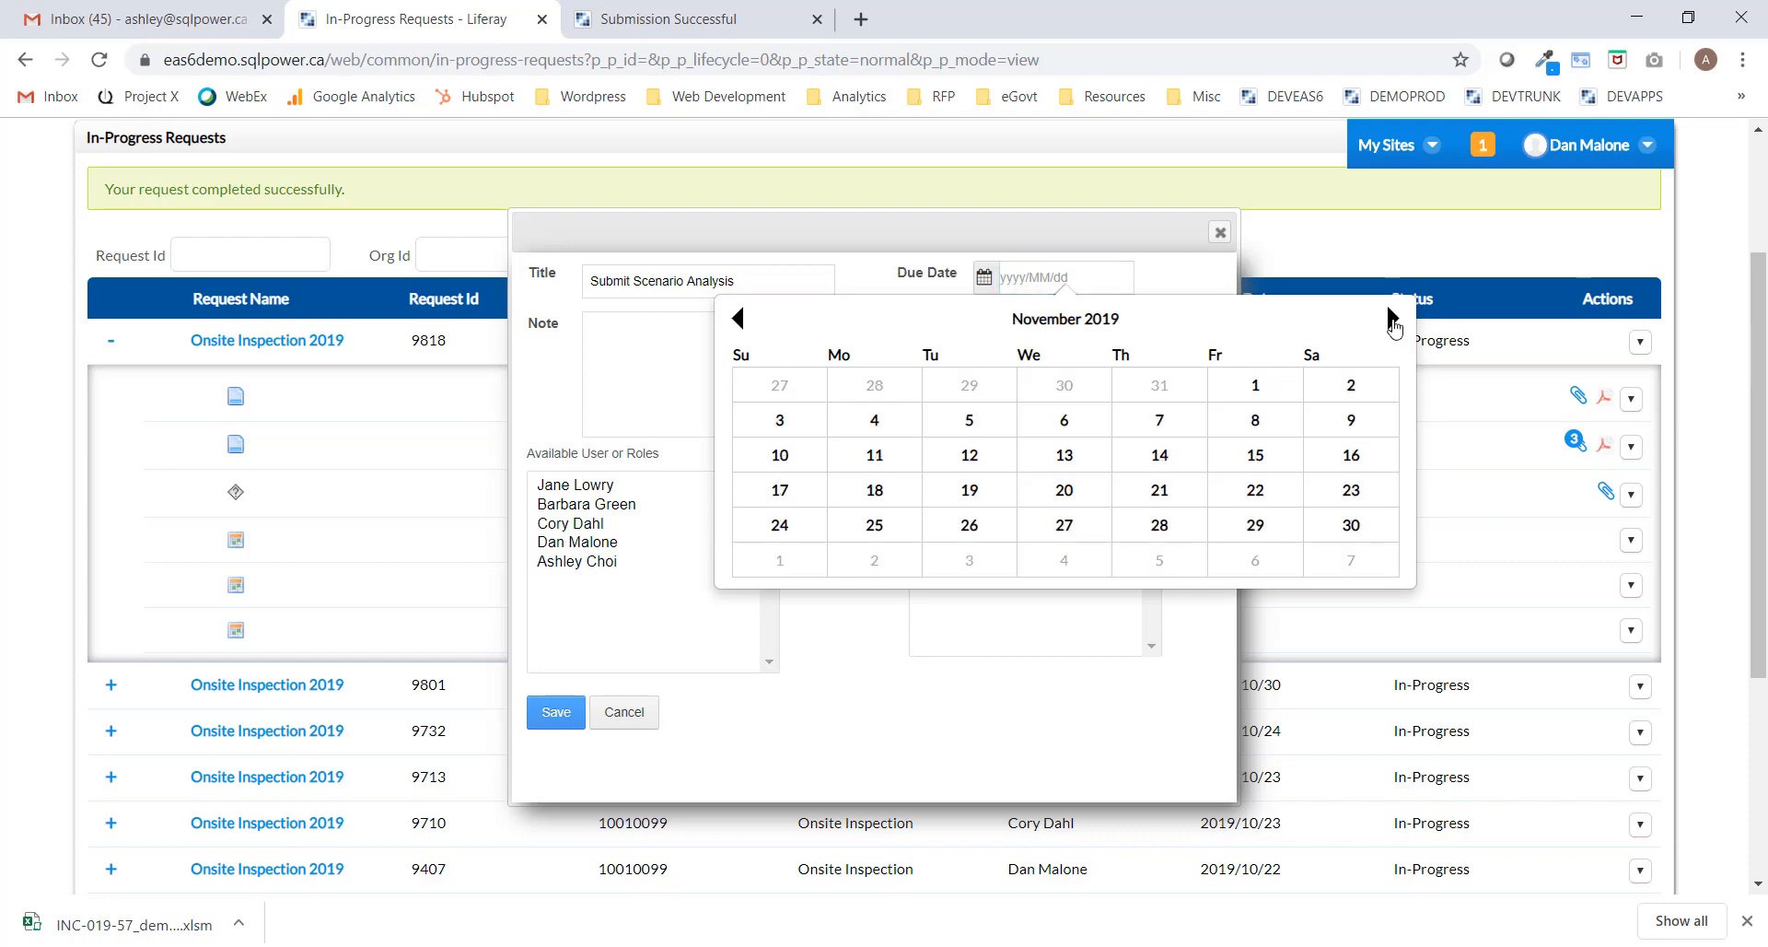
click(1392, 320)
click(998, 457)
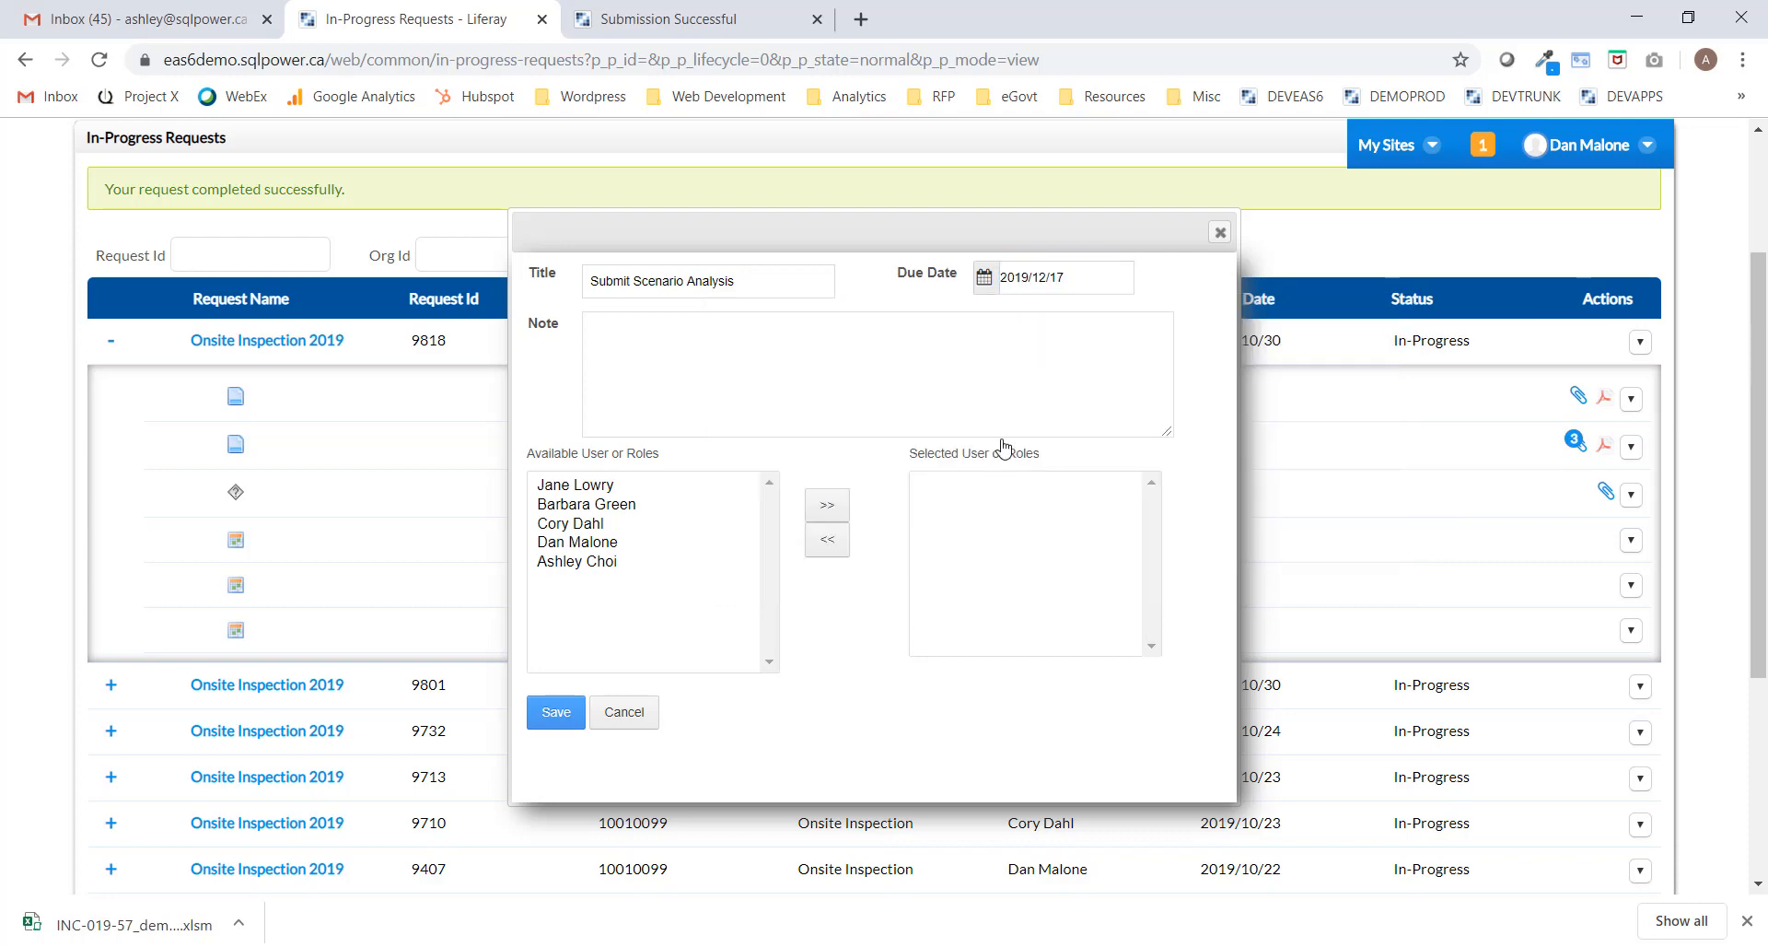
Write the scenario-analysis request note, assign the first available user, and save the milestone.
click(790, 378)
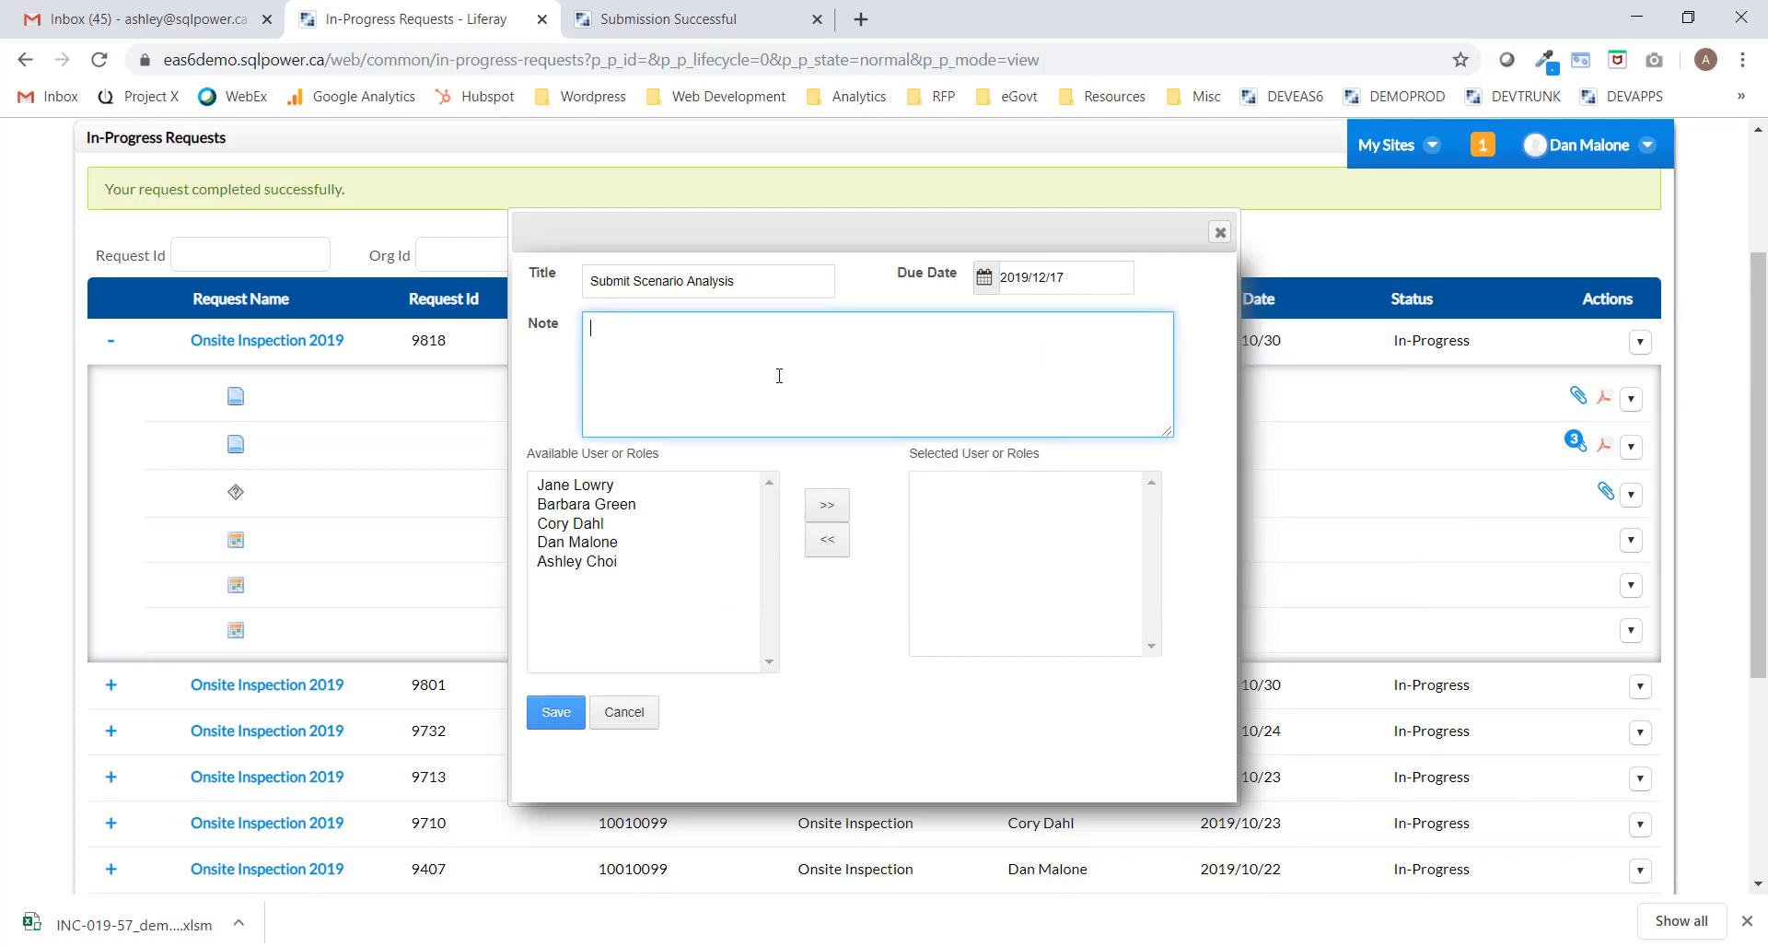
text(Please submit an analysis of Alliance)
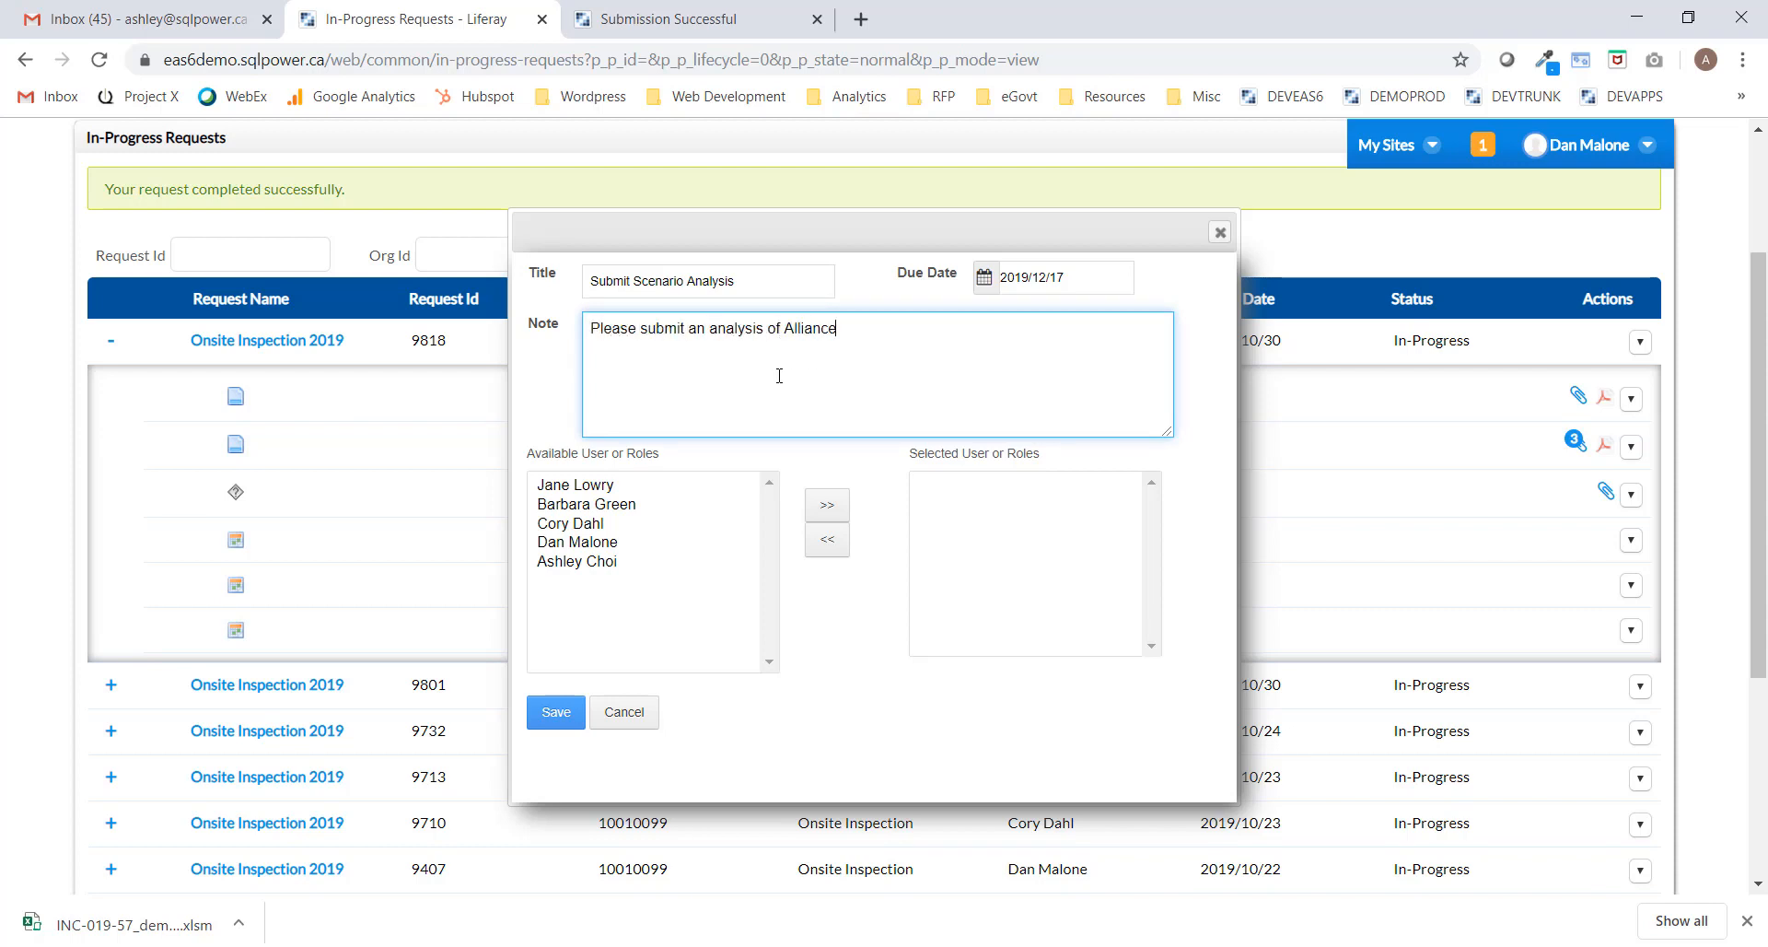
text( capital's business and risk mod)
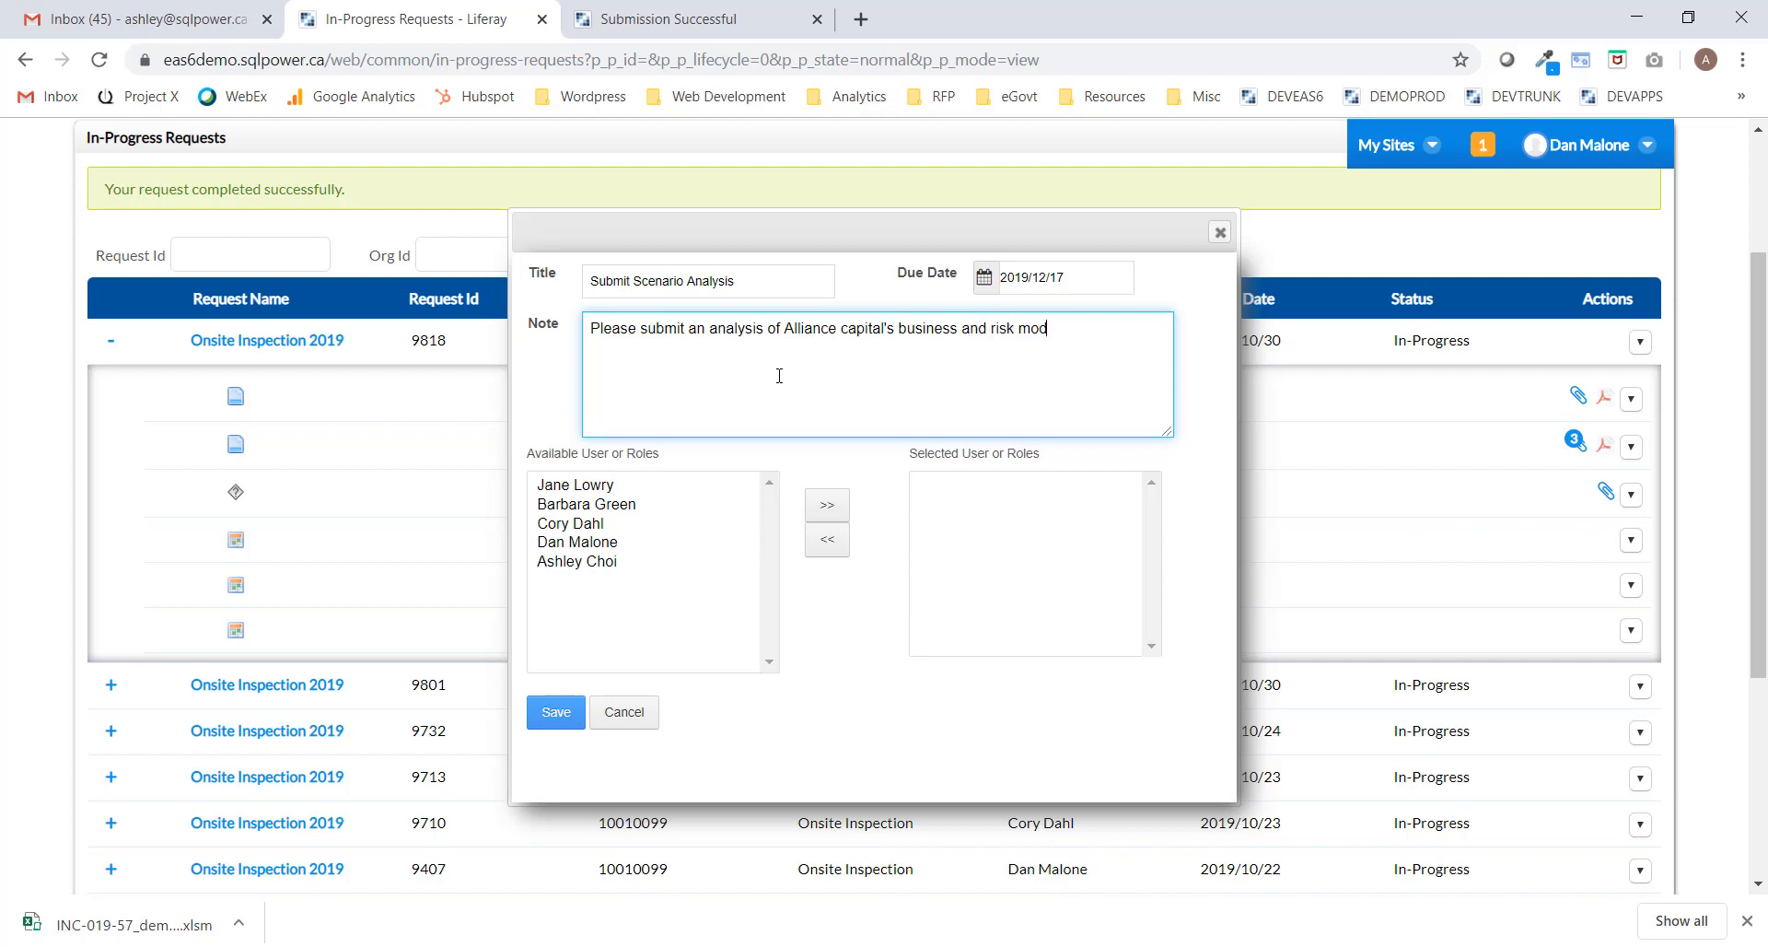
text(el performance under the fo)
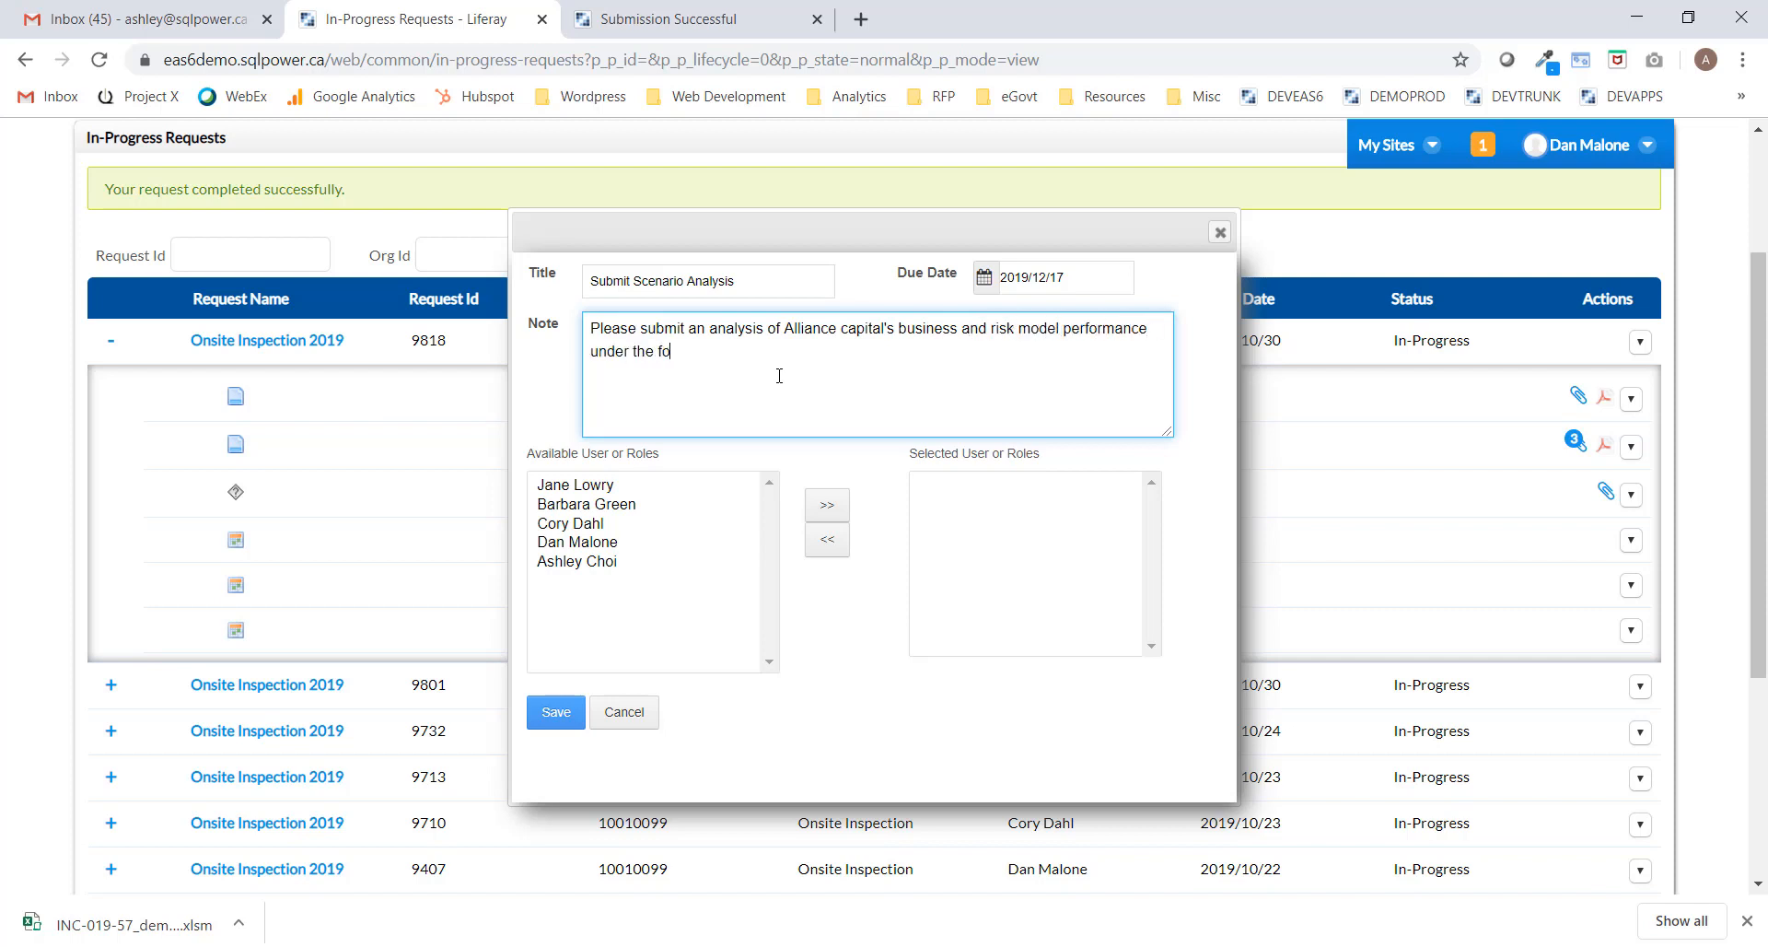
text(llowing hypothetical conditions.)
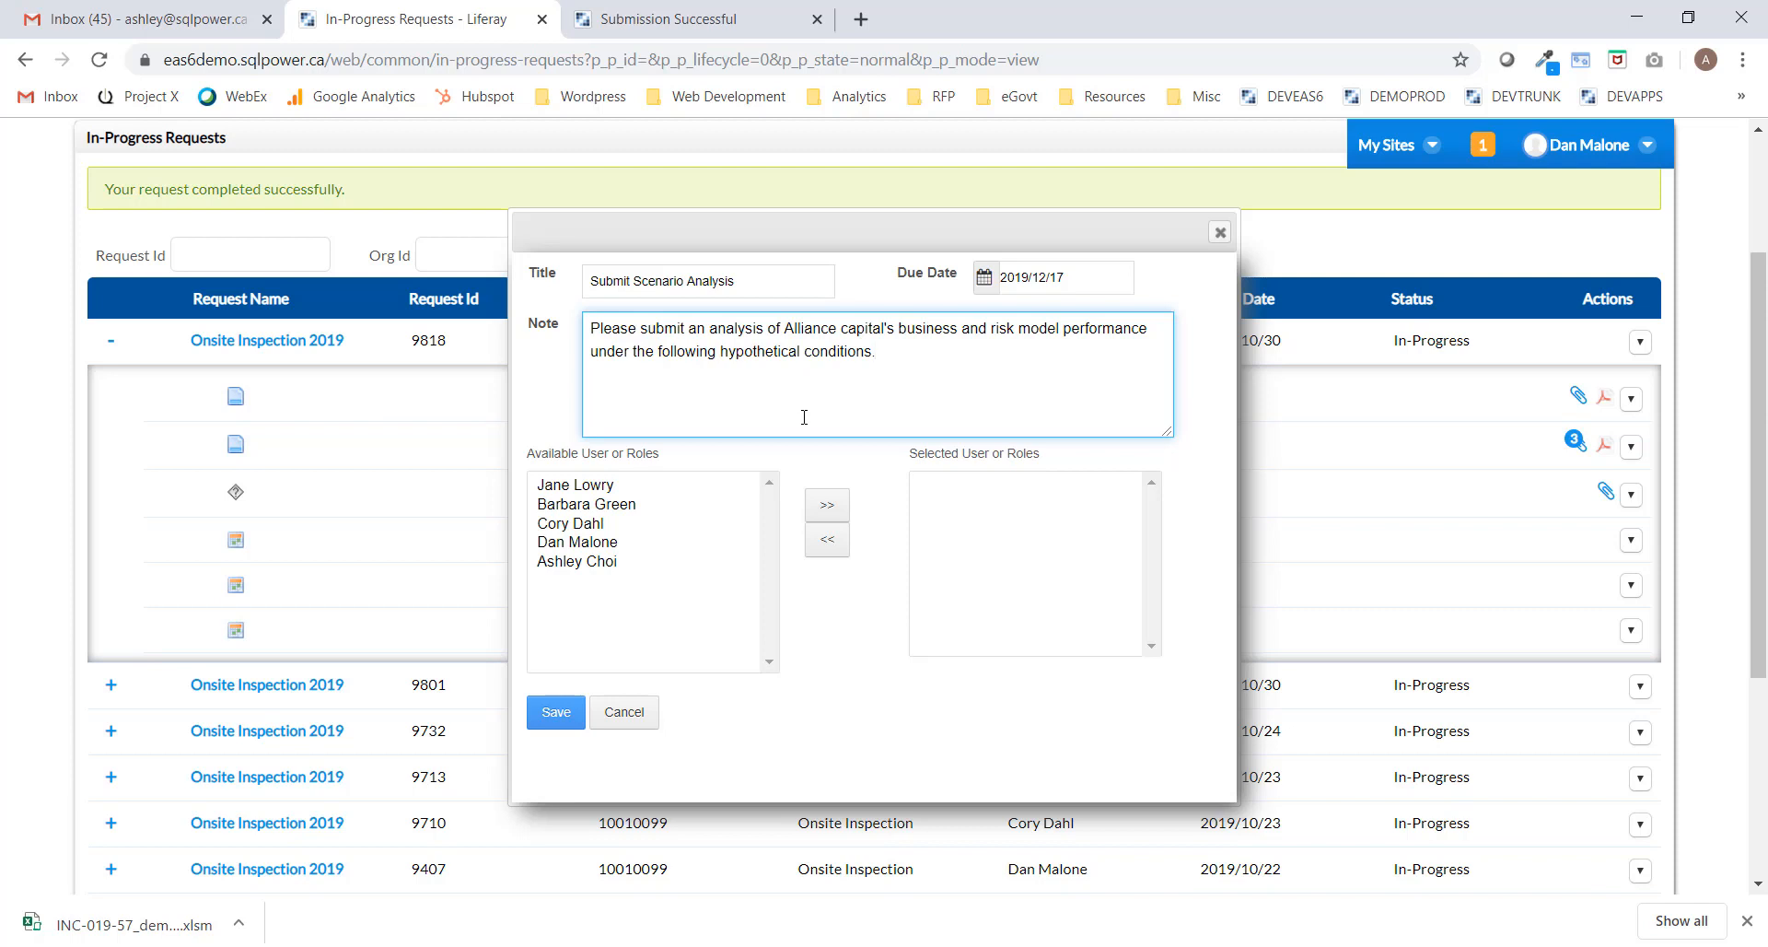
click(674, 486)
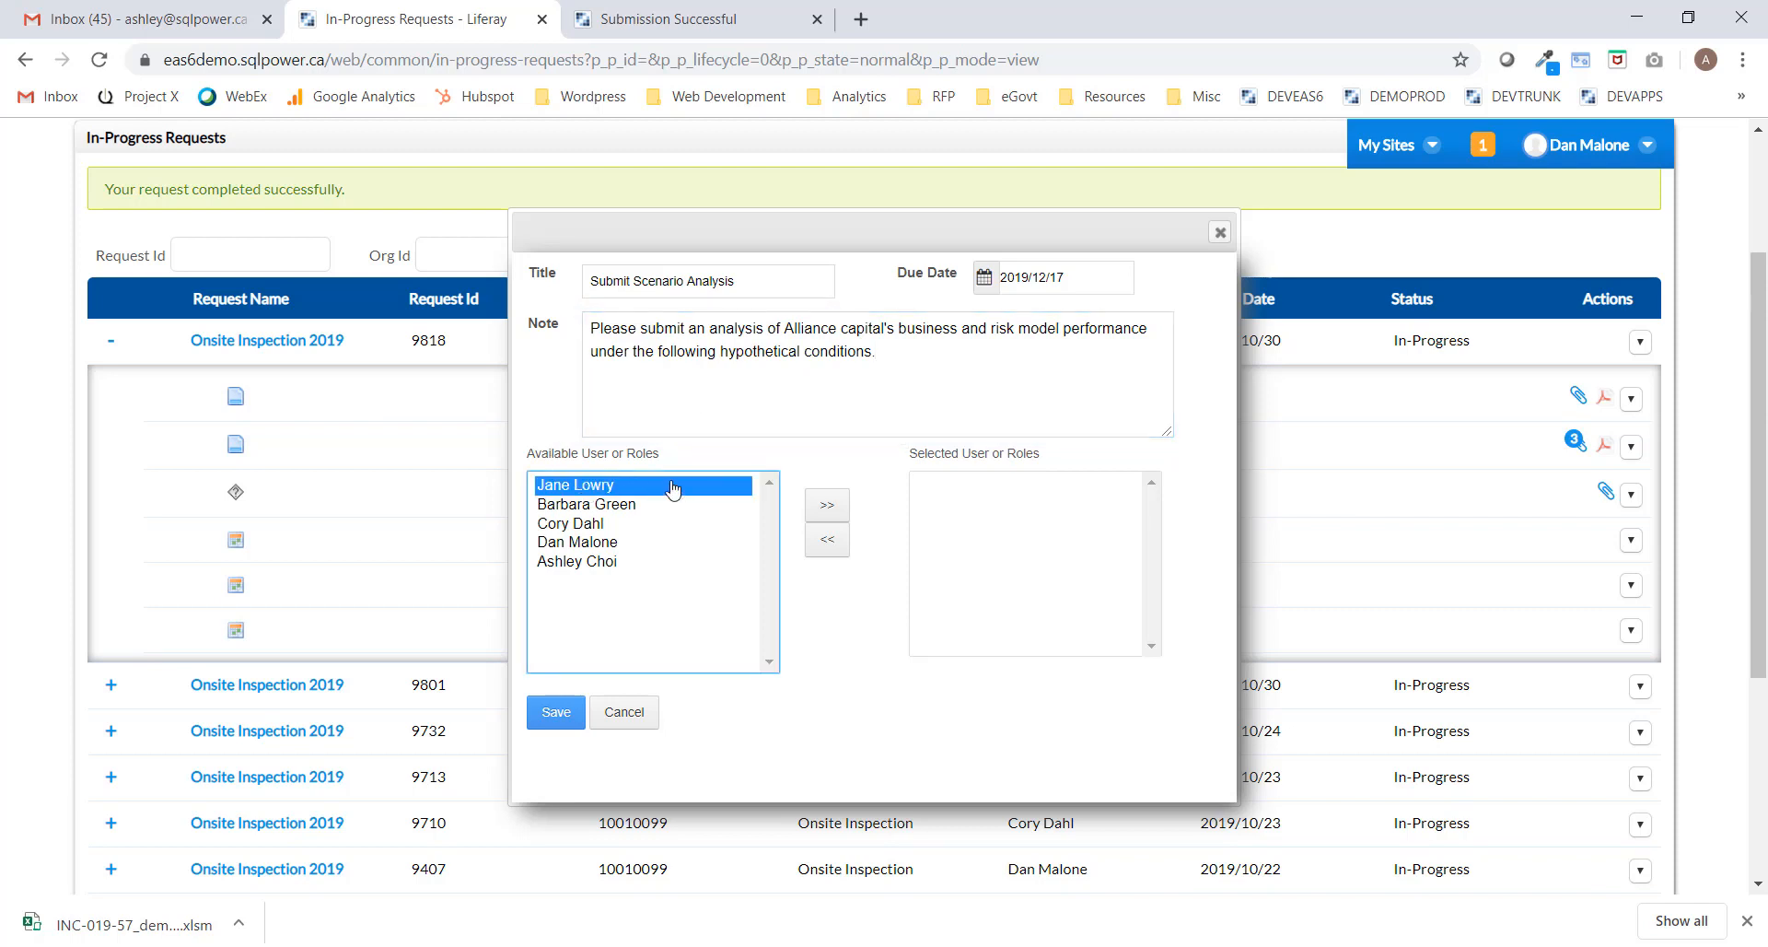
click(830, 510)
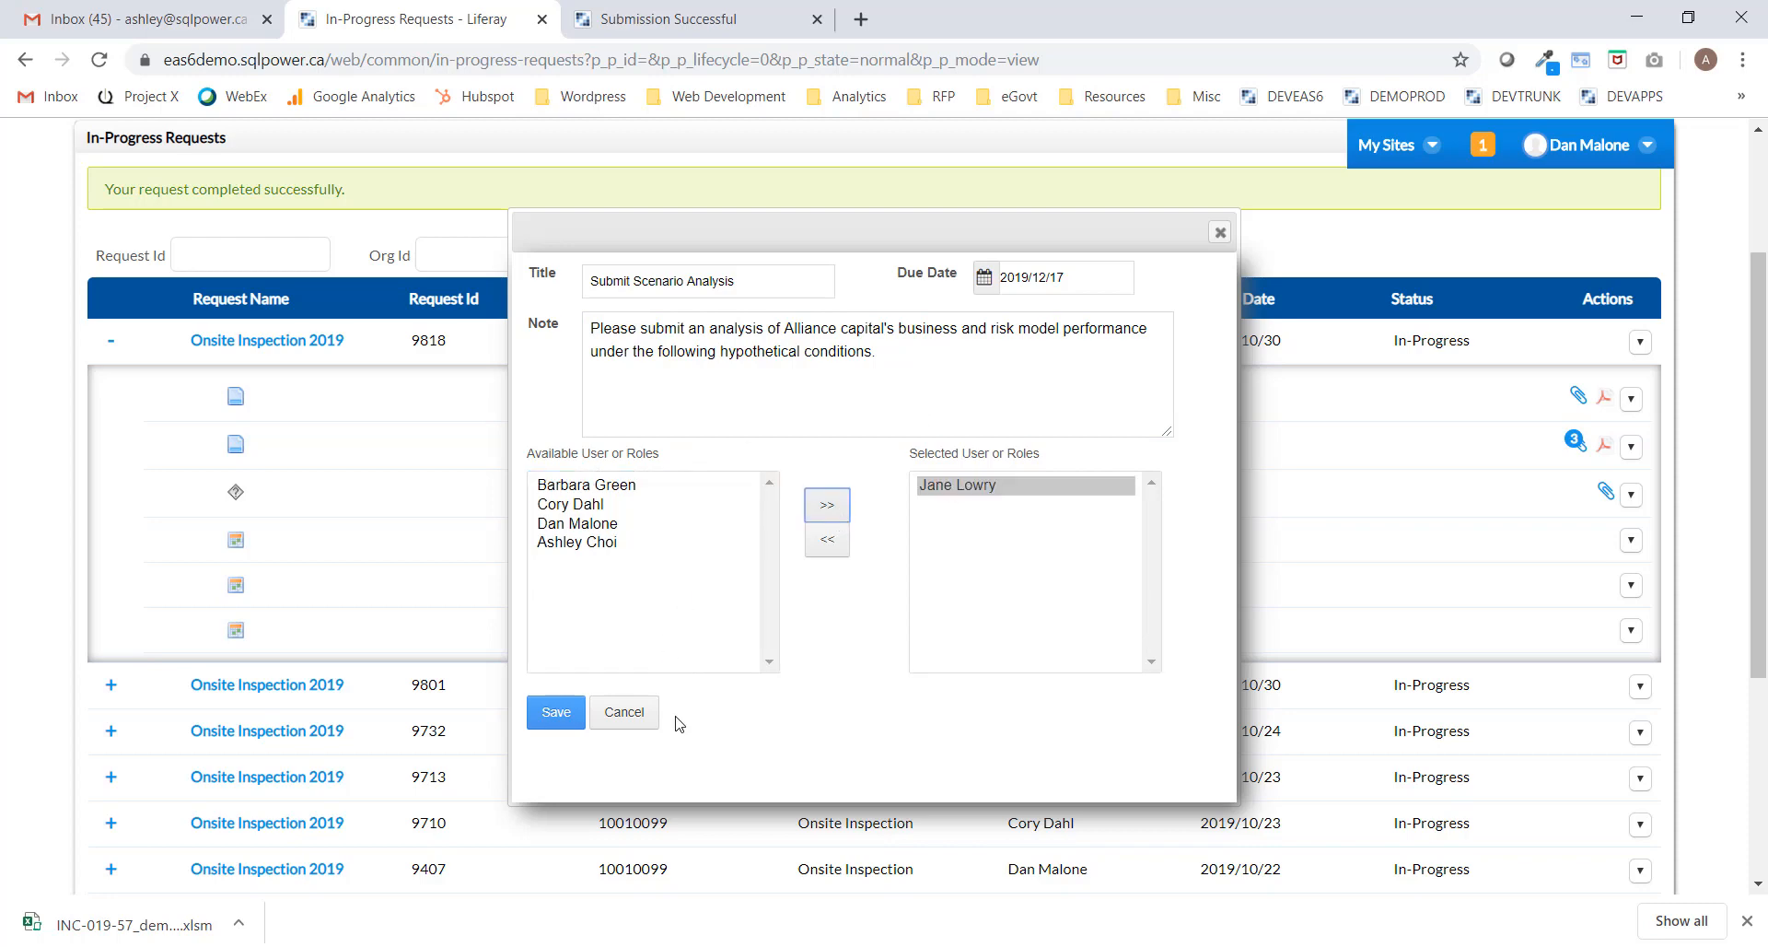
click(560, 720)
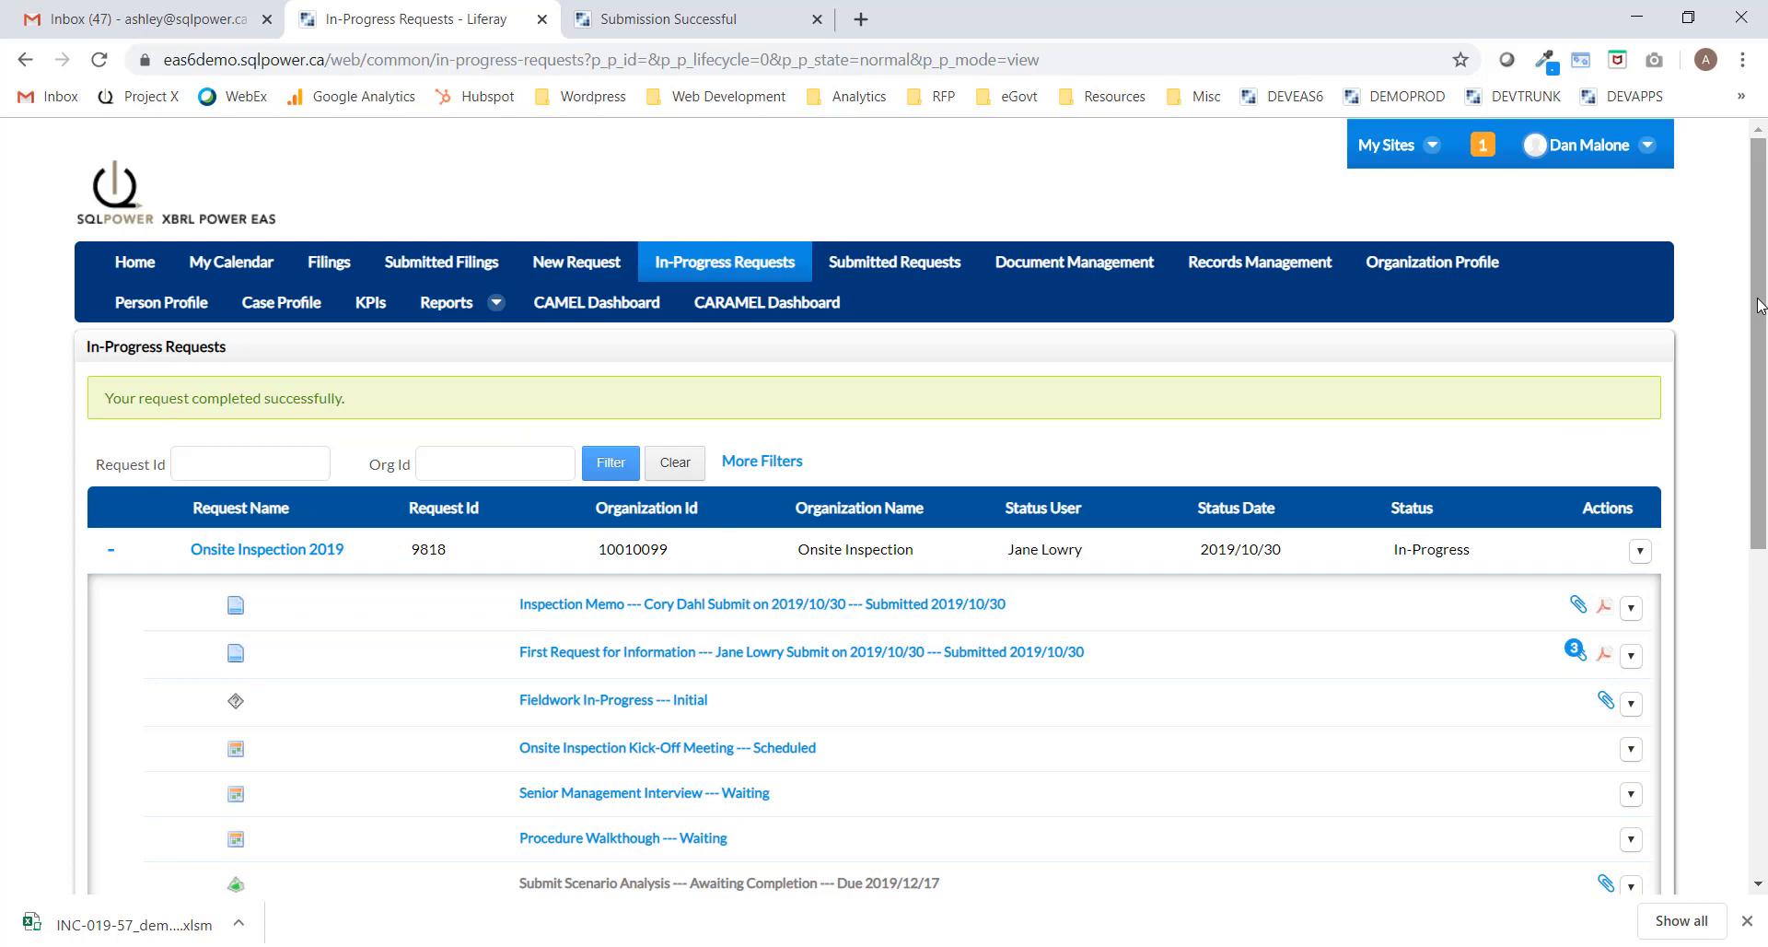
Expand request 9818 and view, then dismiss, the Submit Scenario Analysis action options.
drag(1759, 302, 1764, 417)
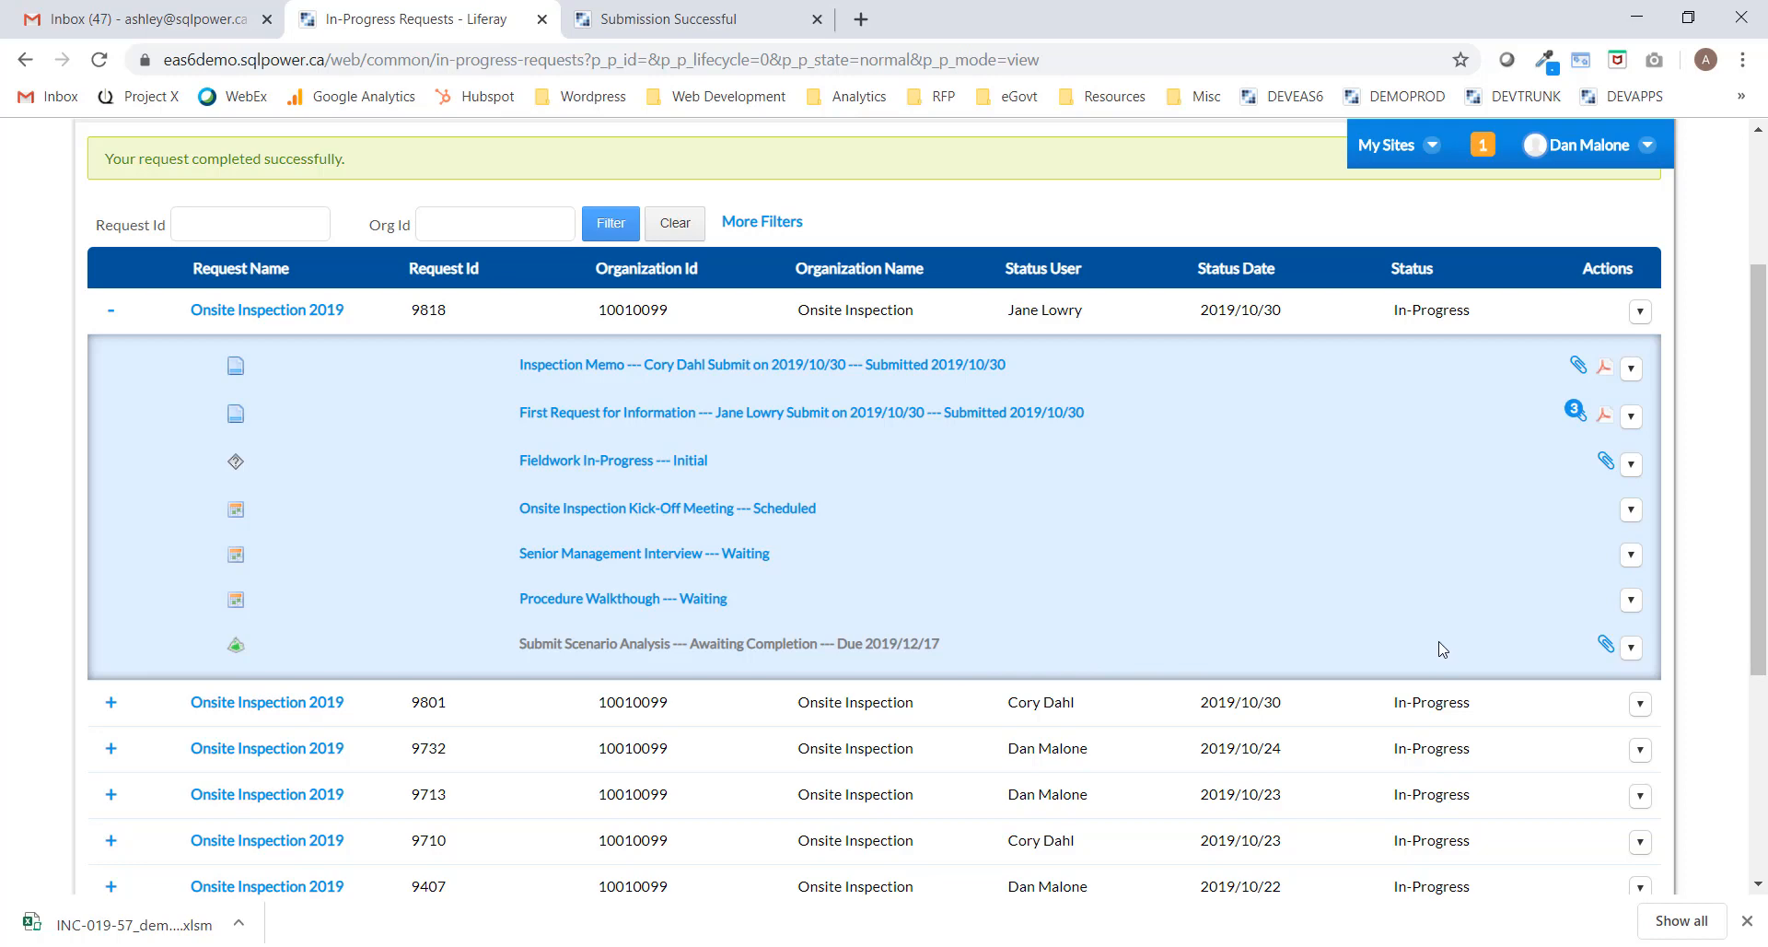
click(1631, 647)
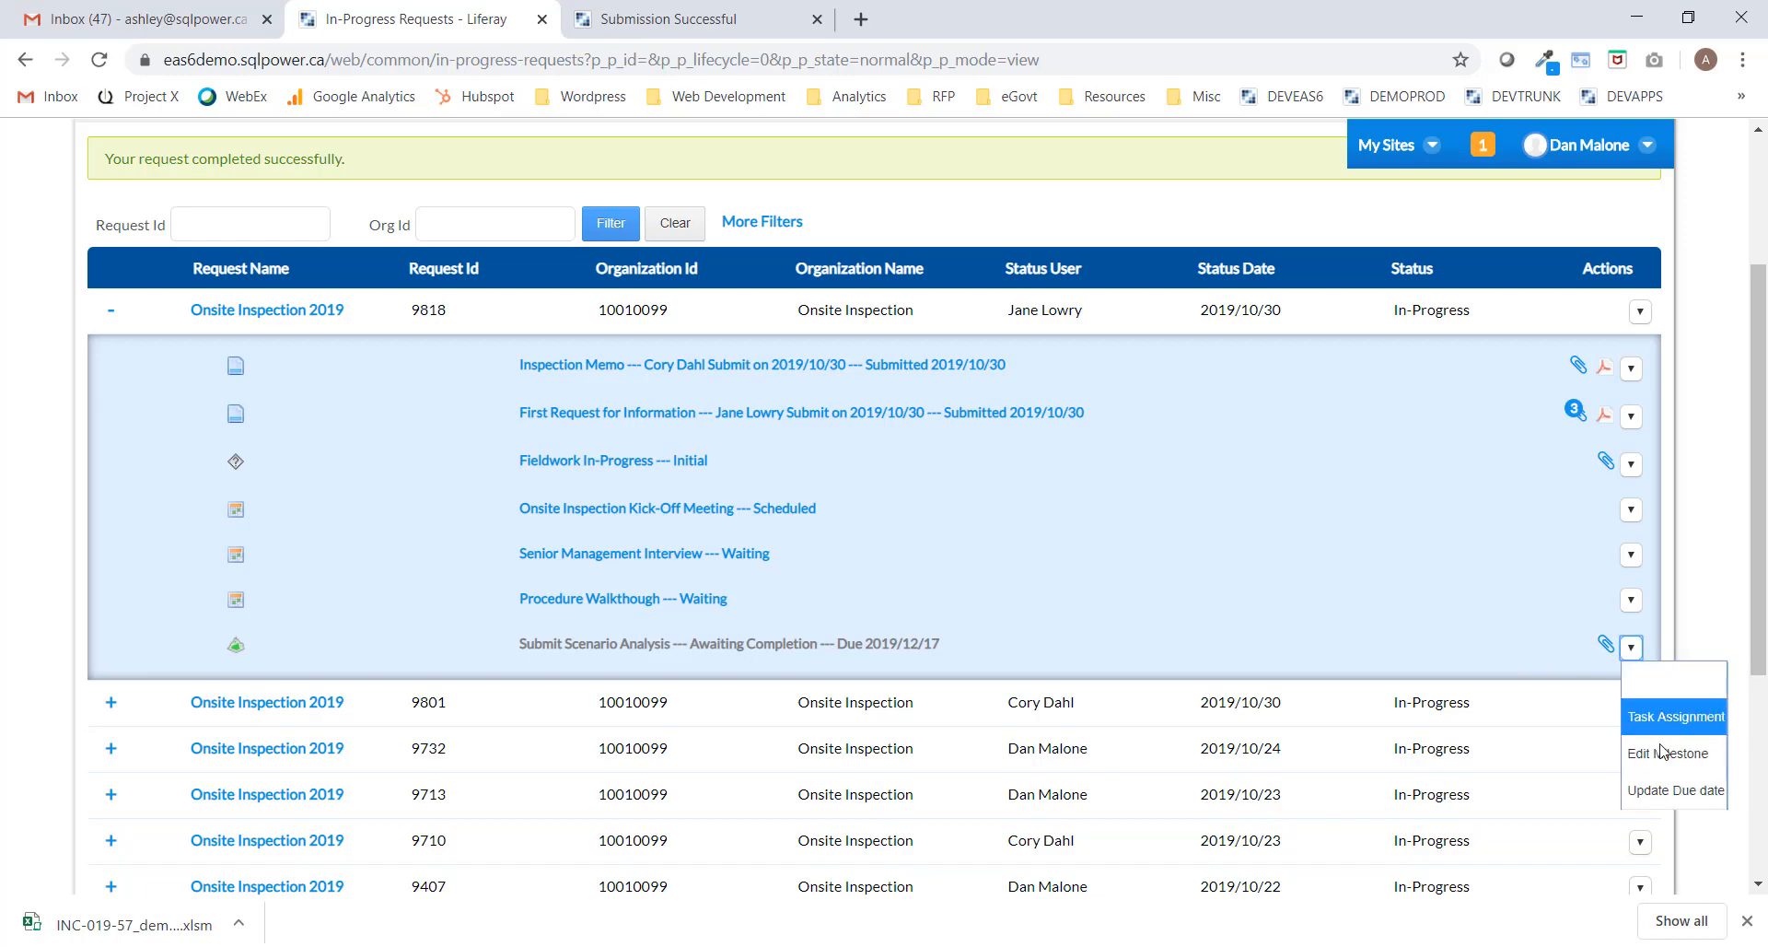
click(1631, 647)
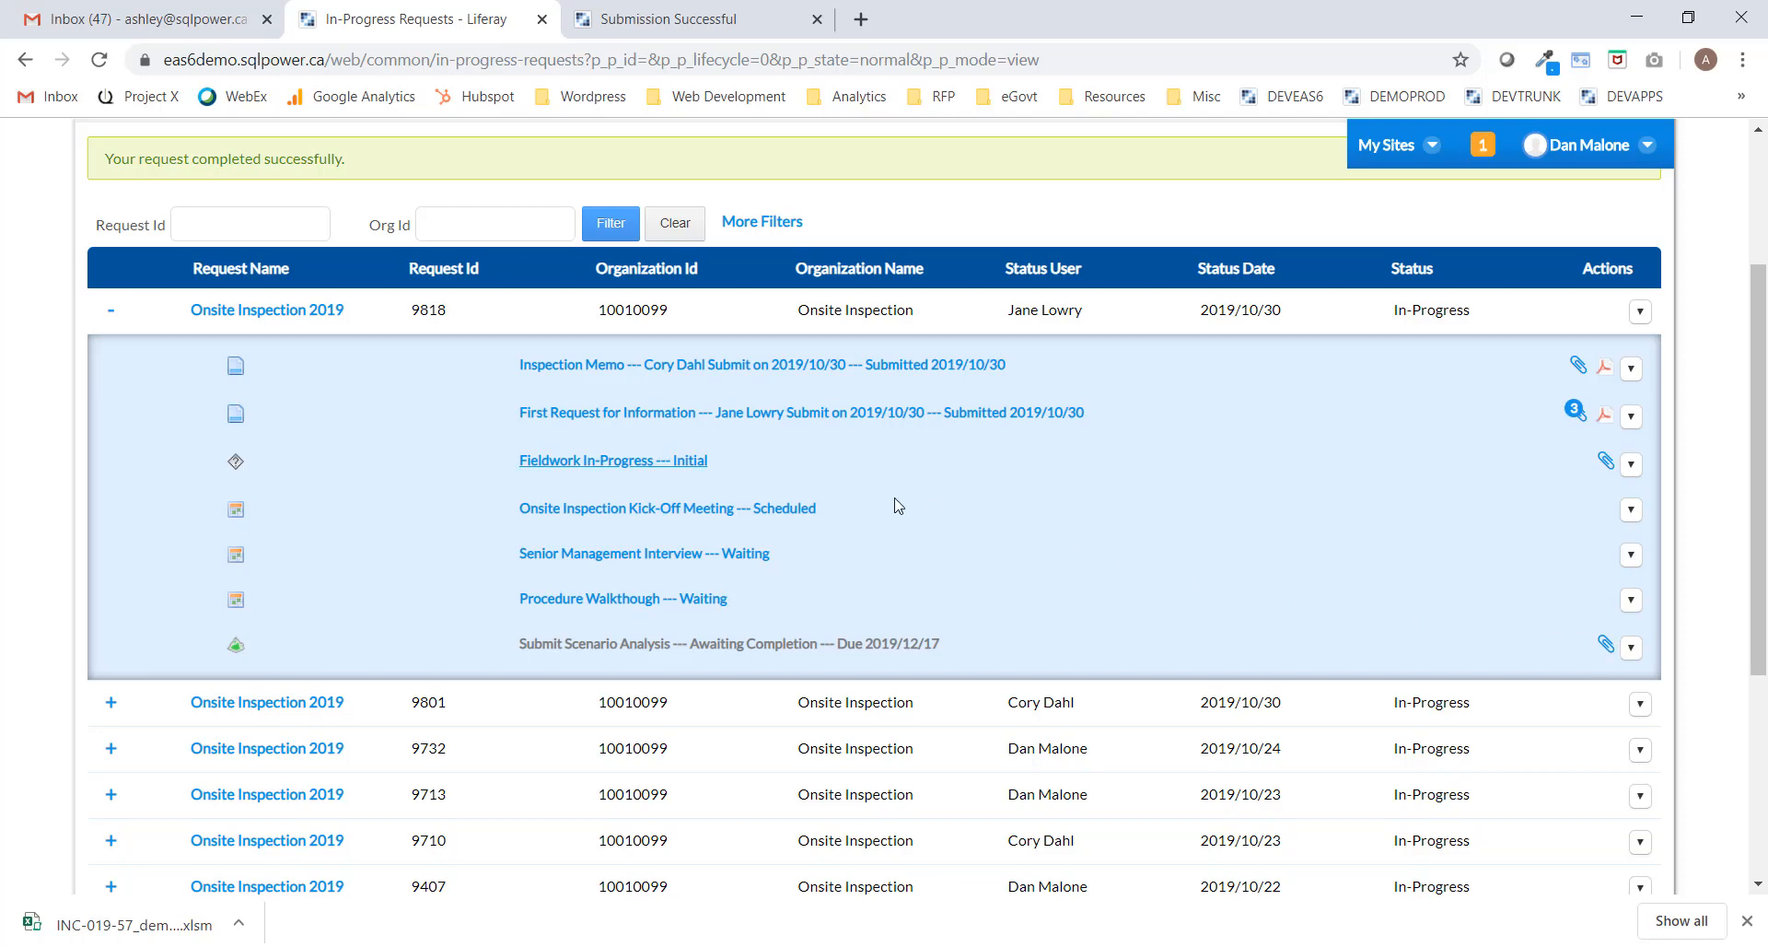
Mark the Fieldwork In-Progress milestone as Fieldwork Complete and close its details.
click(569, 458)
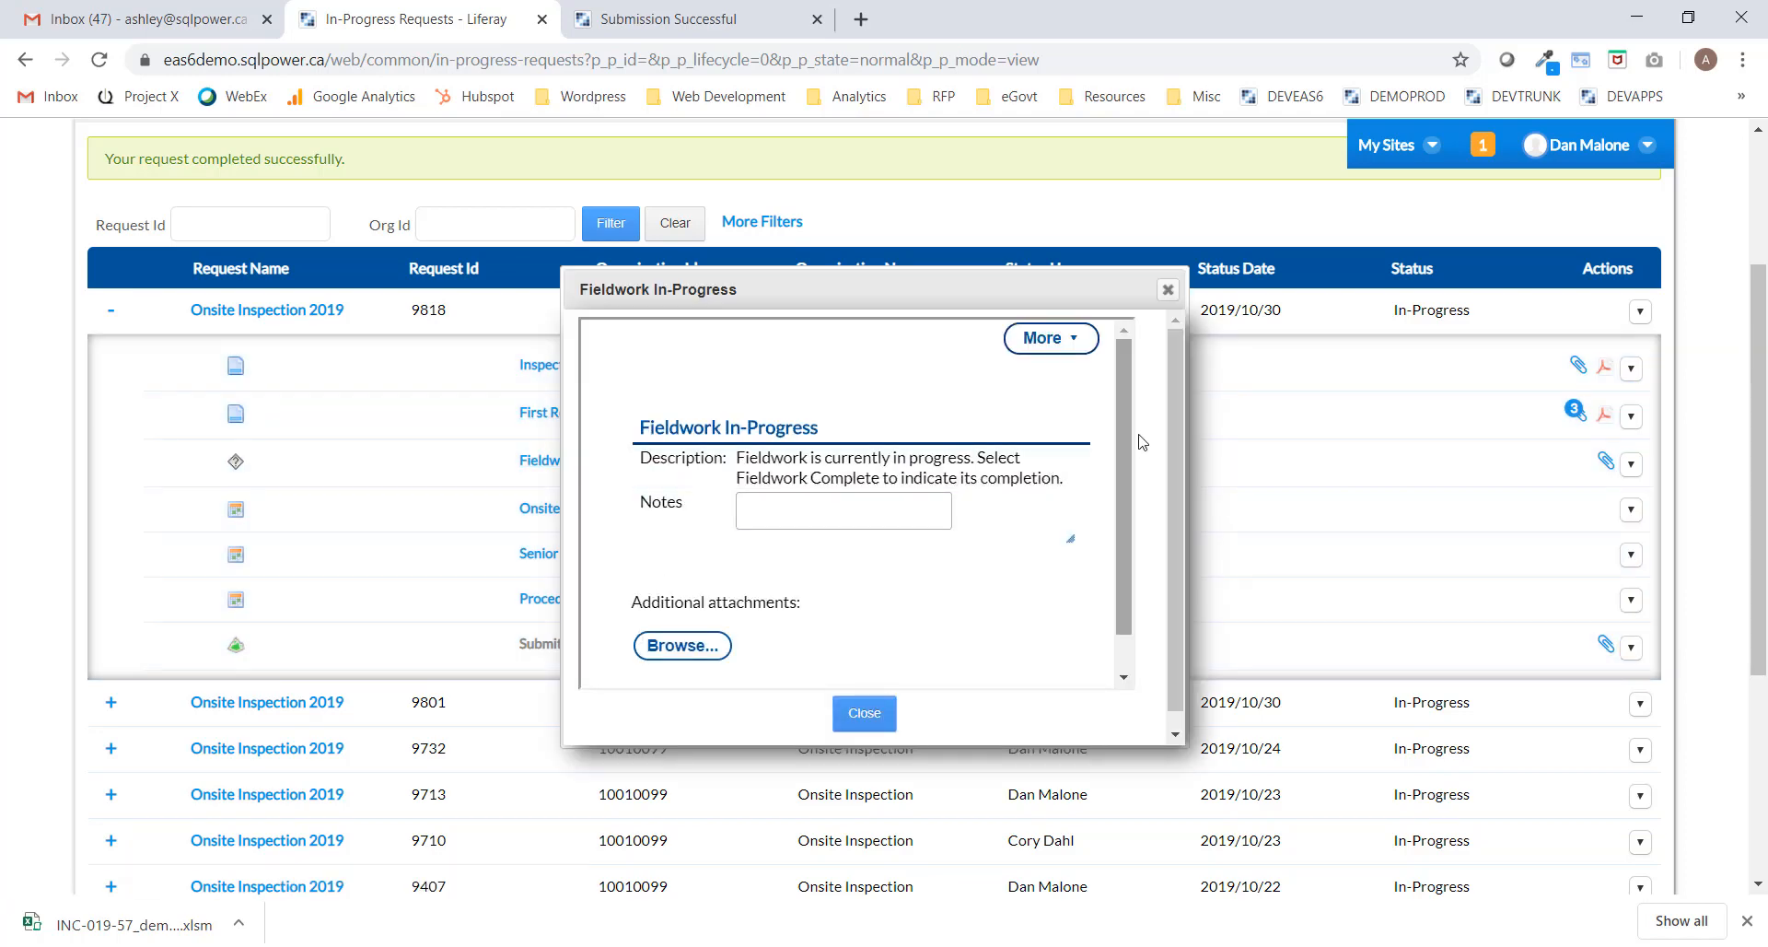
drag(1119, 408, 1118, 473)
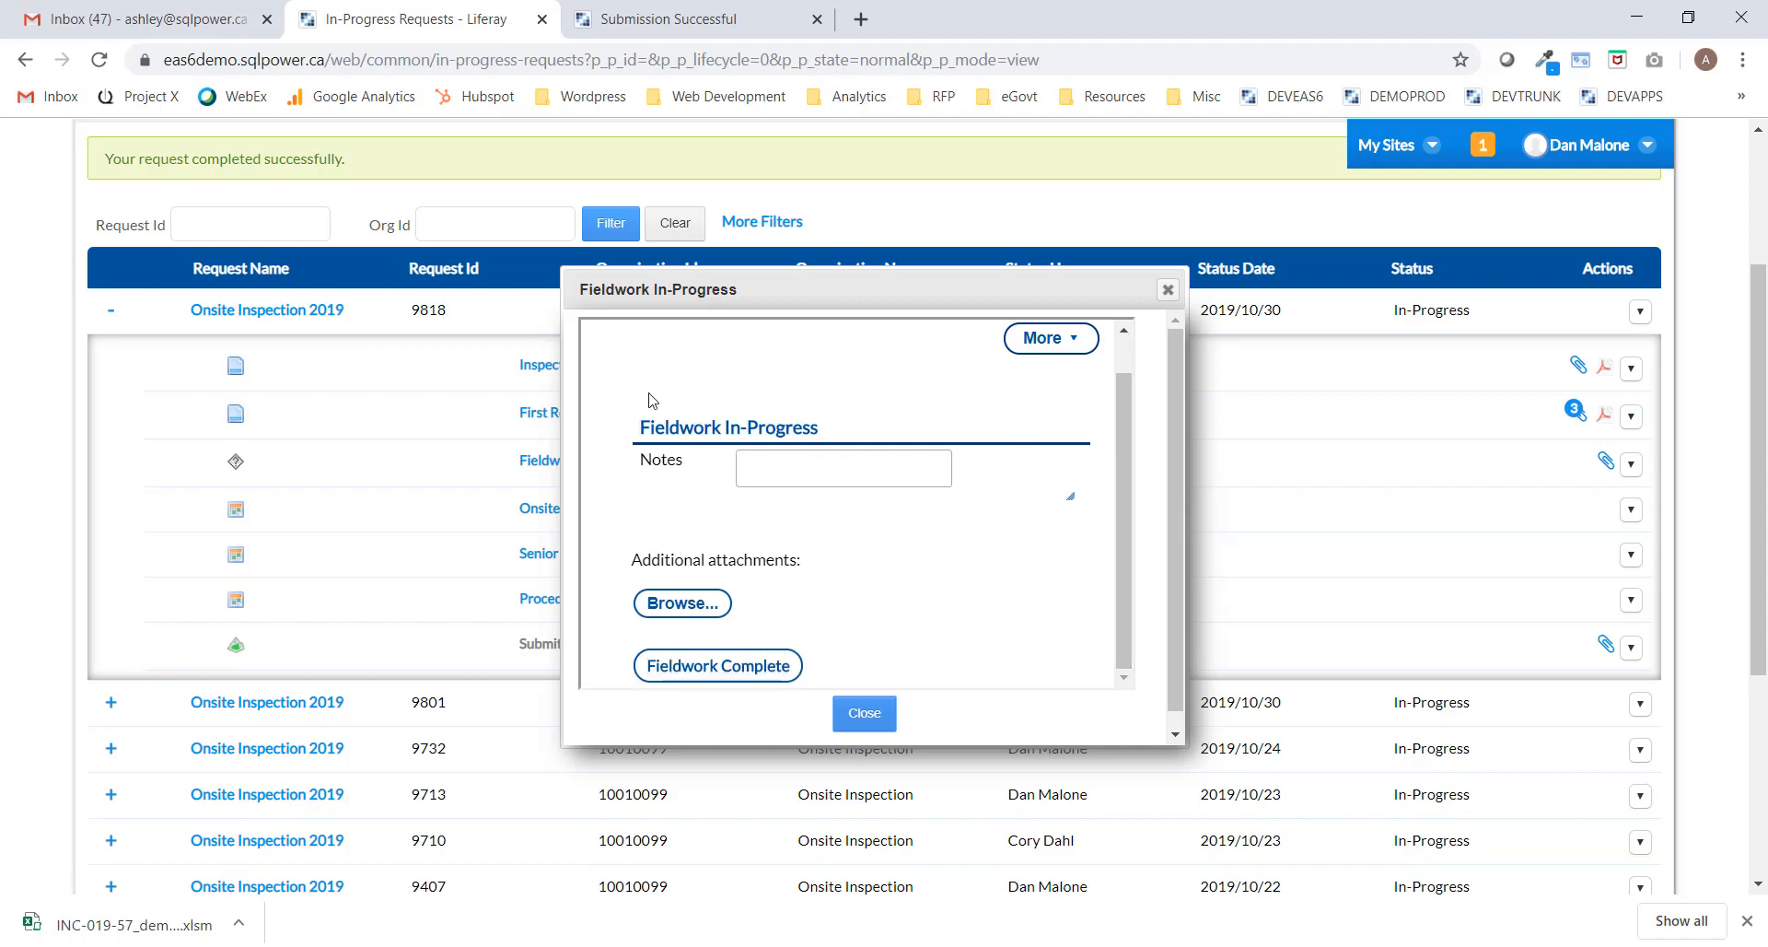
click(712, 675)
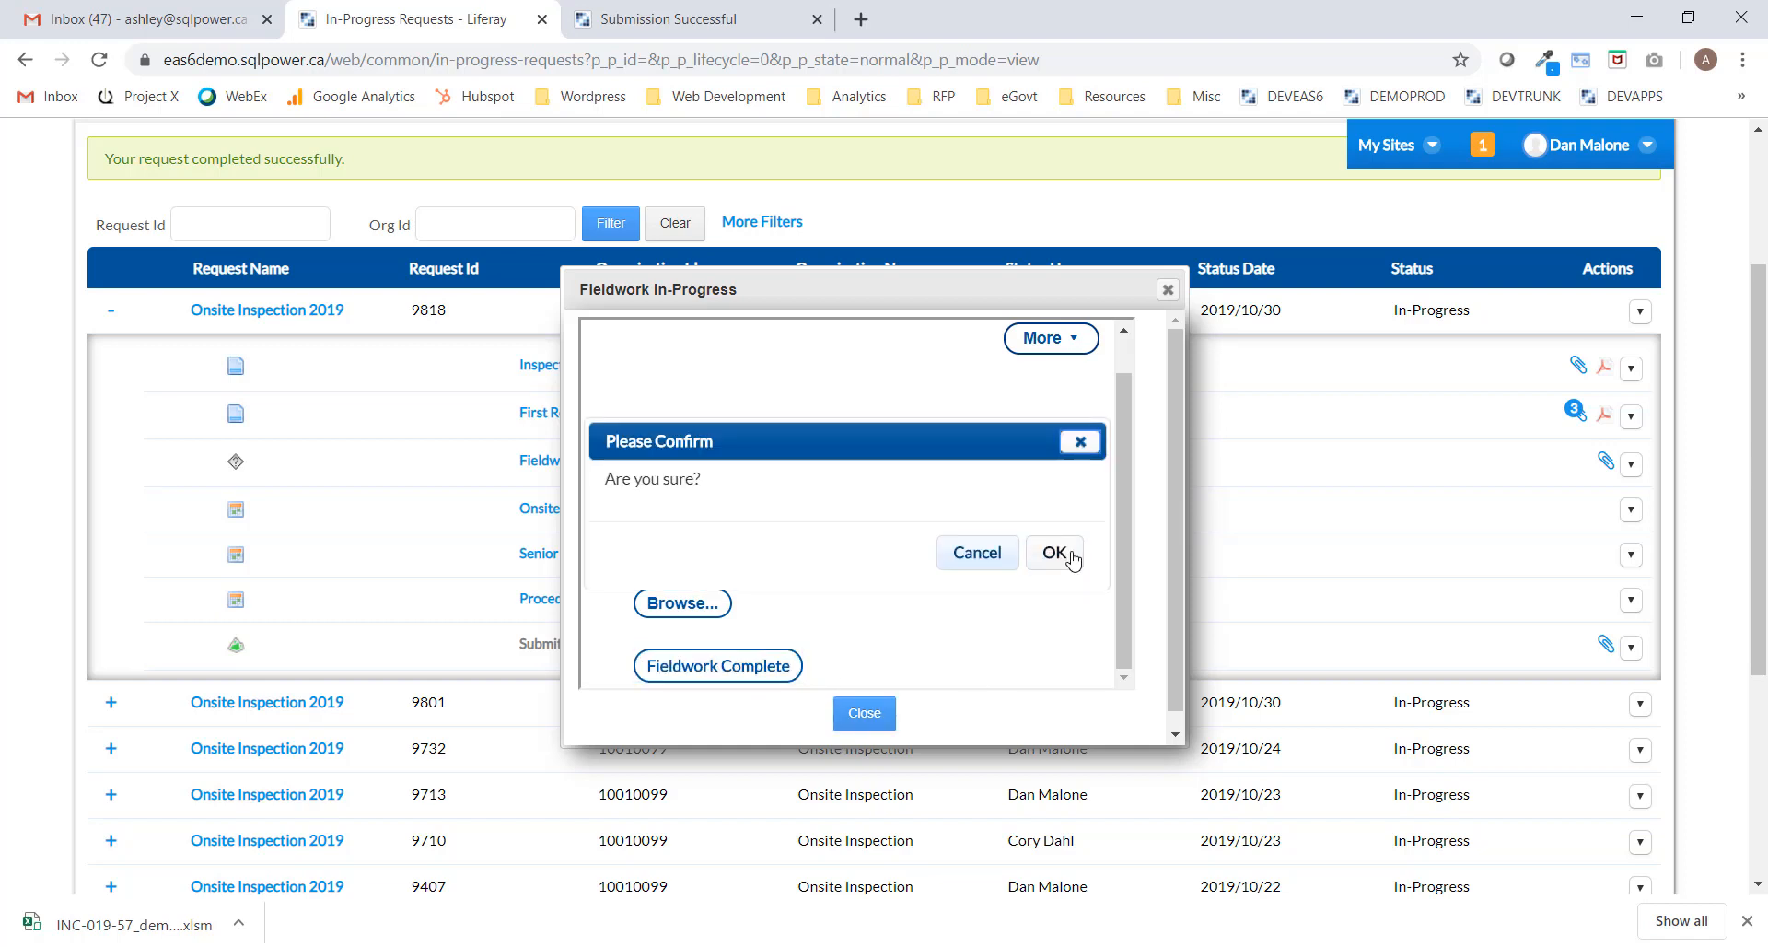
click(1068, 557)
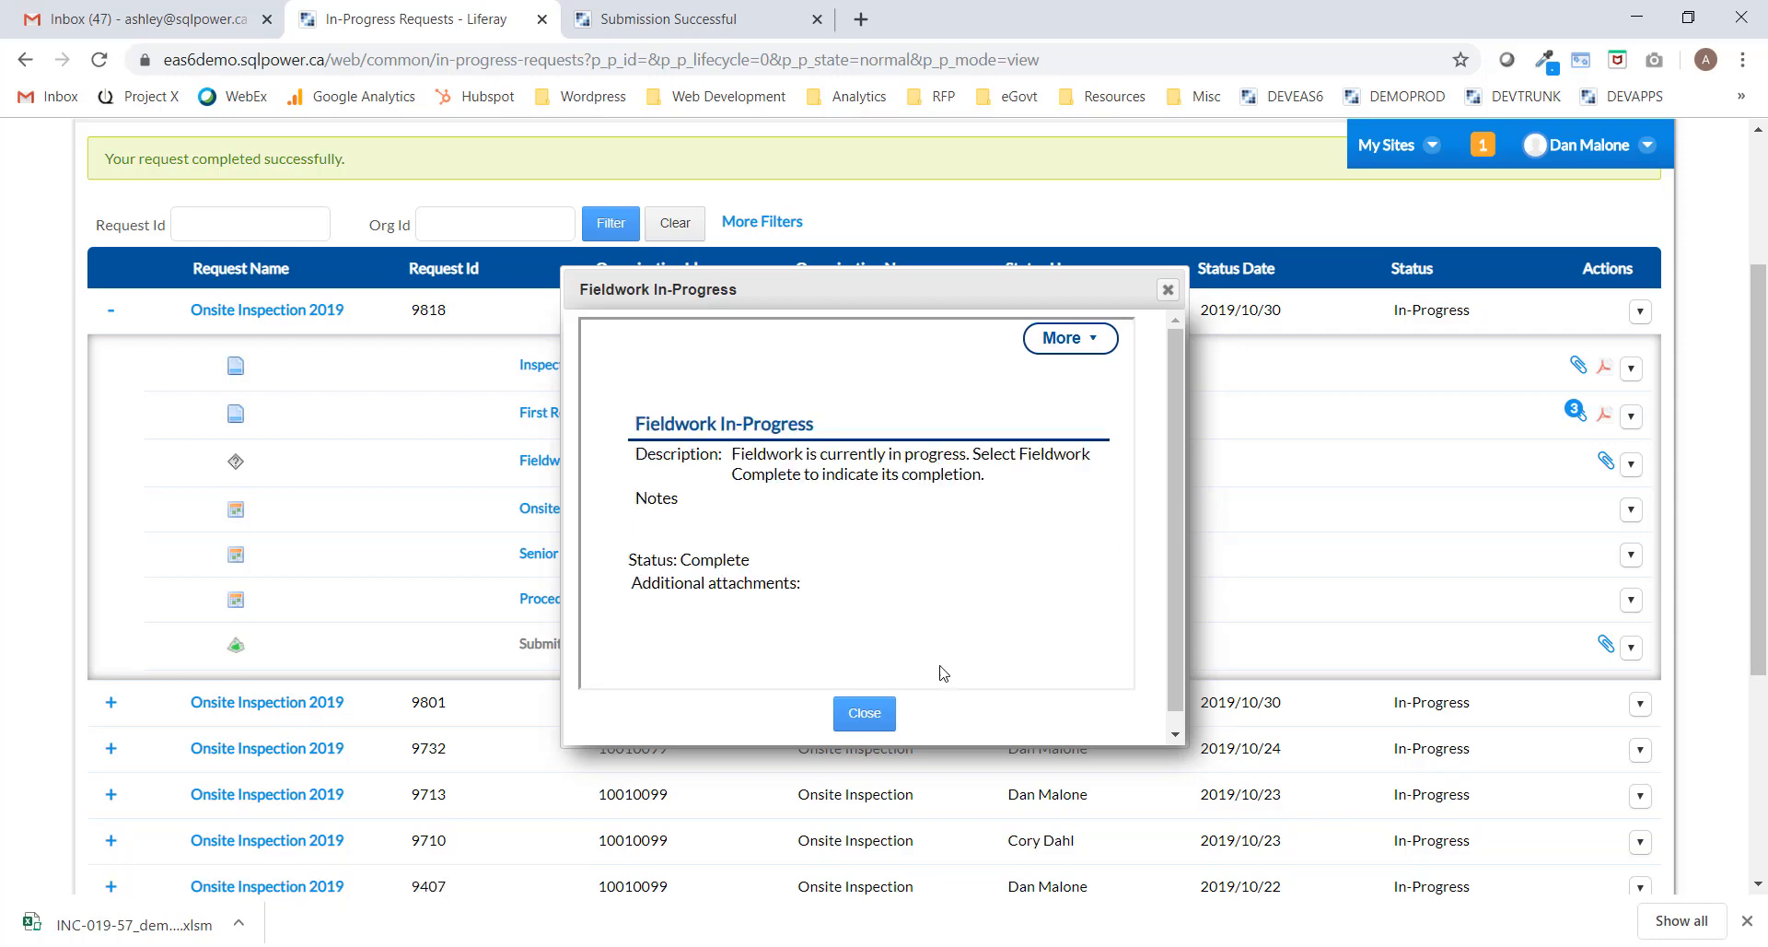
click(855, 718)
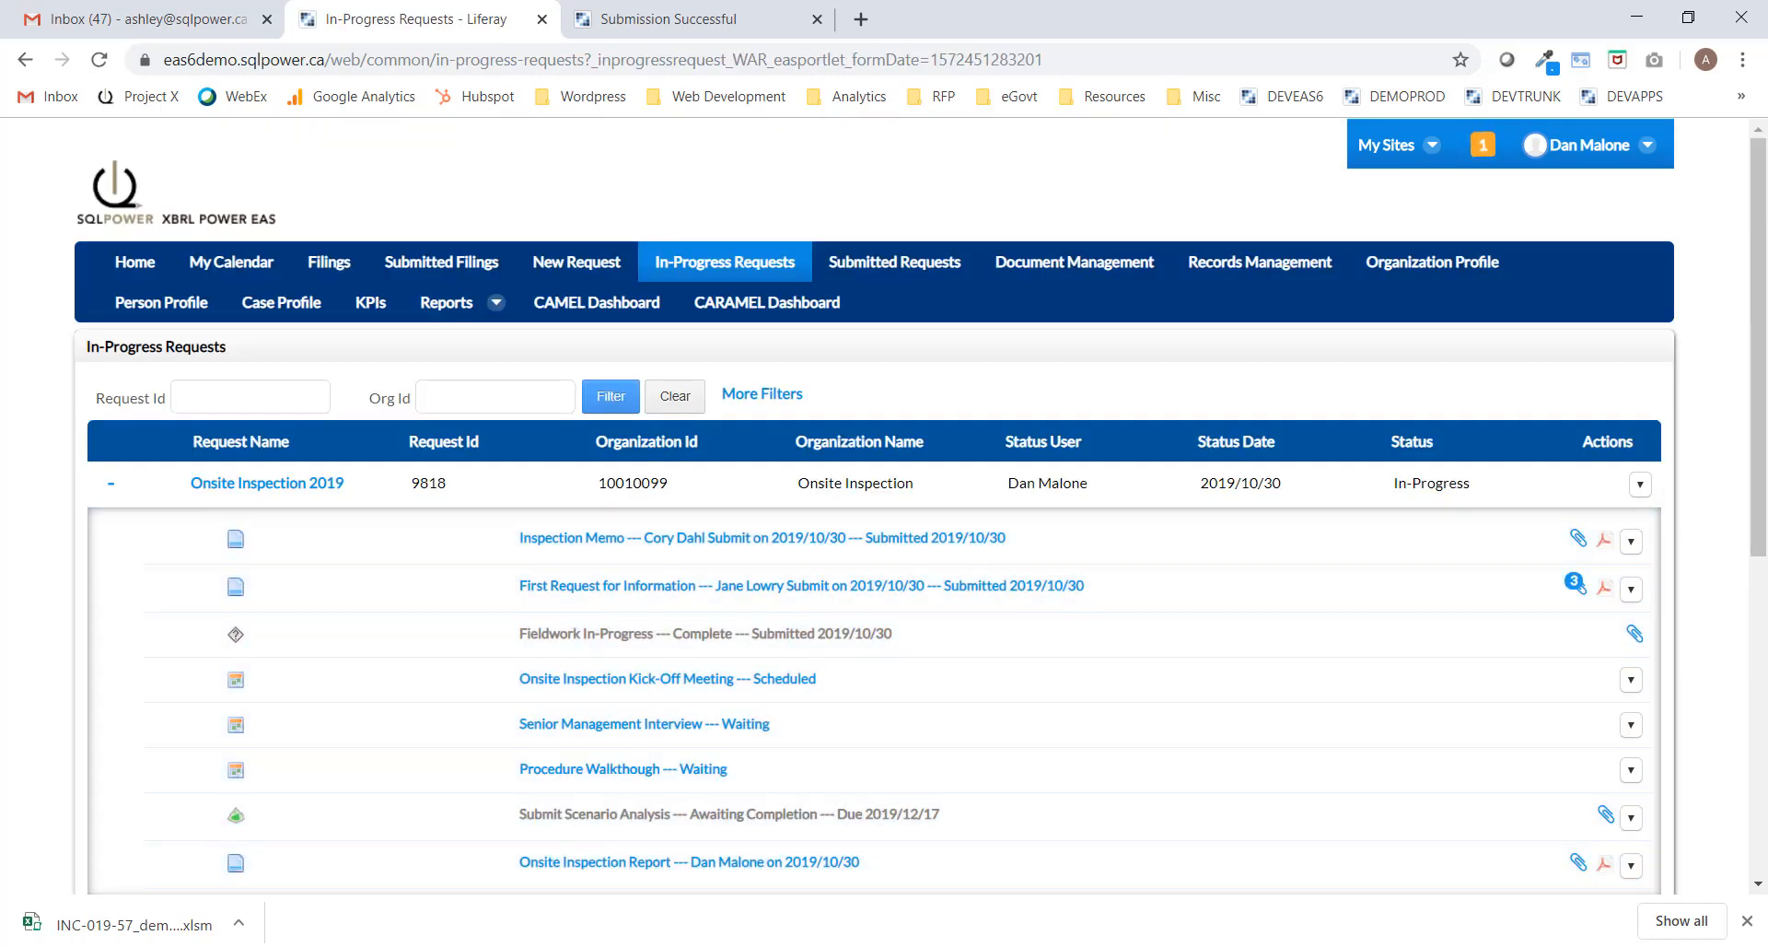
Paste the Abacus Insurance inspection paragraph into the report's enlarged Executive Summary.
drag(1761, 496, 1763, 575)
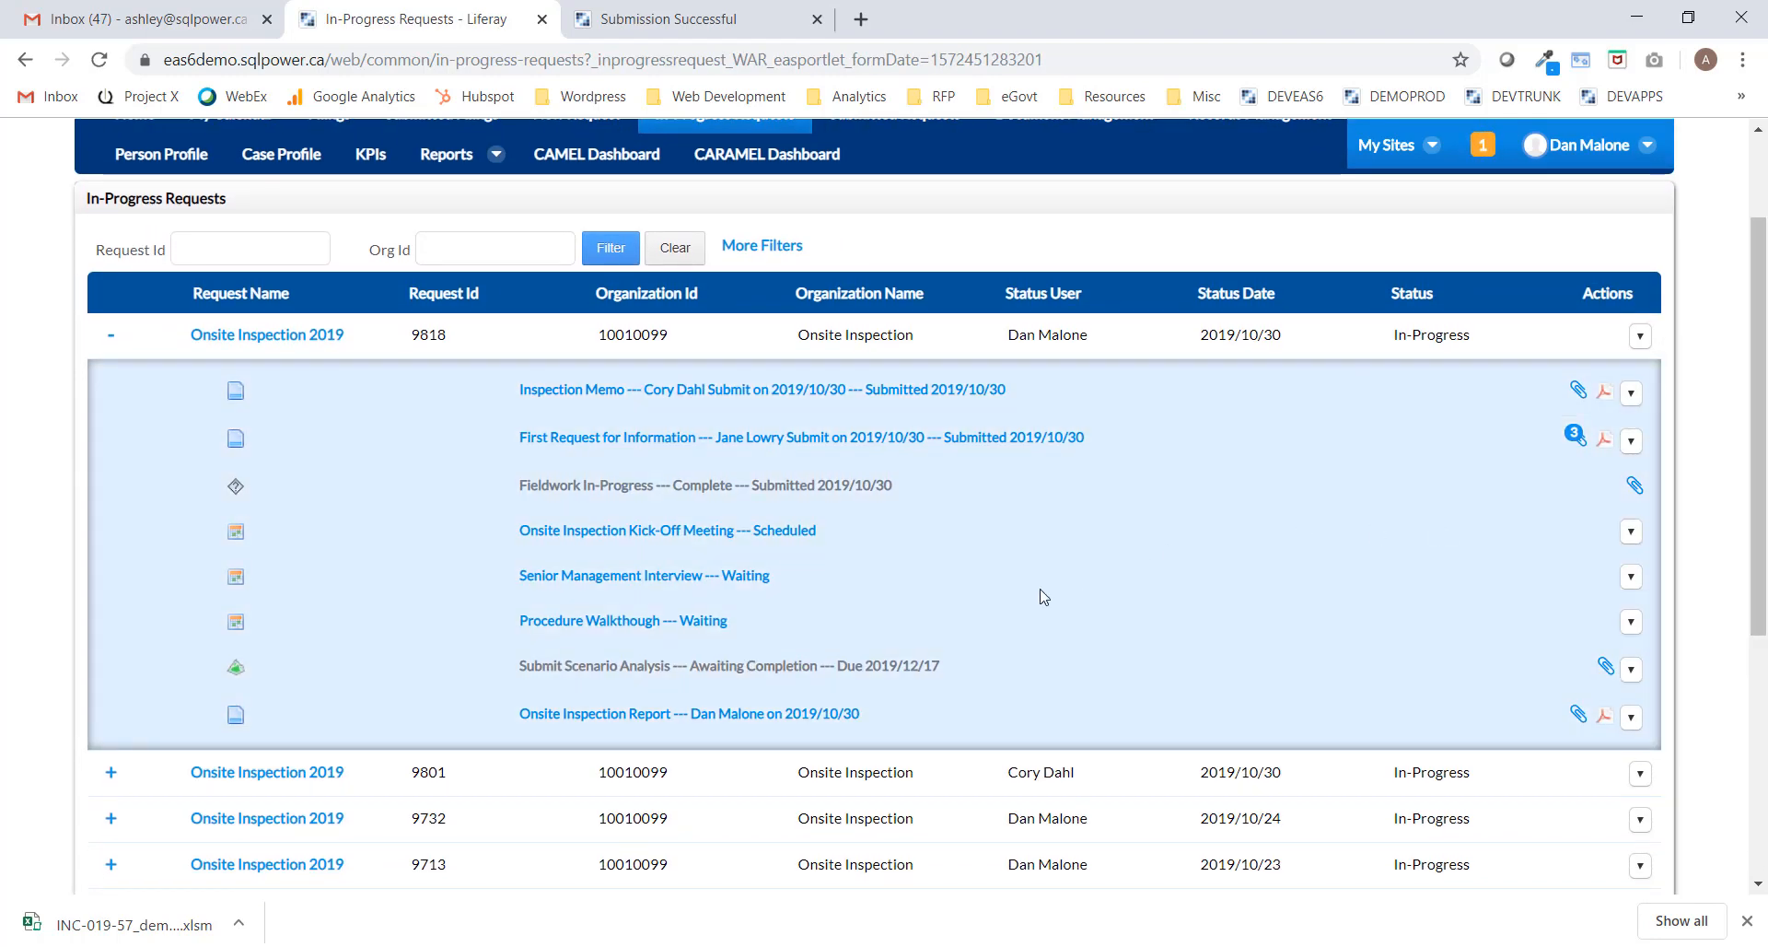
click(606, 719)
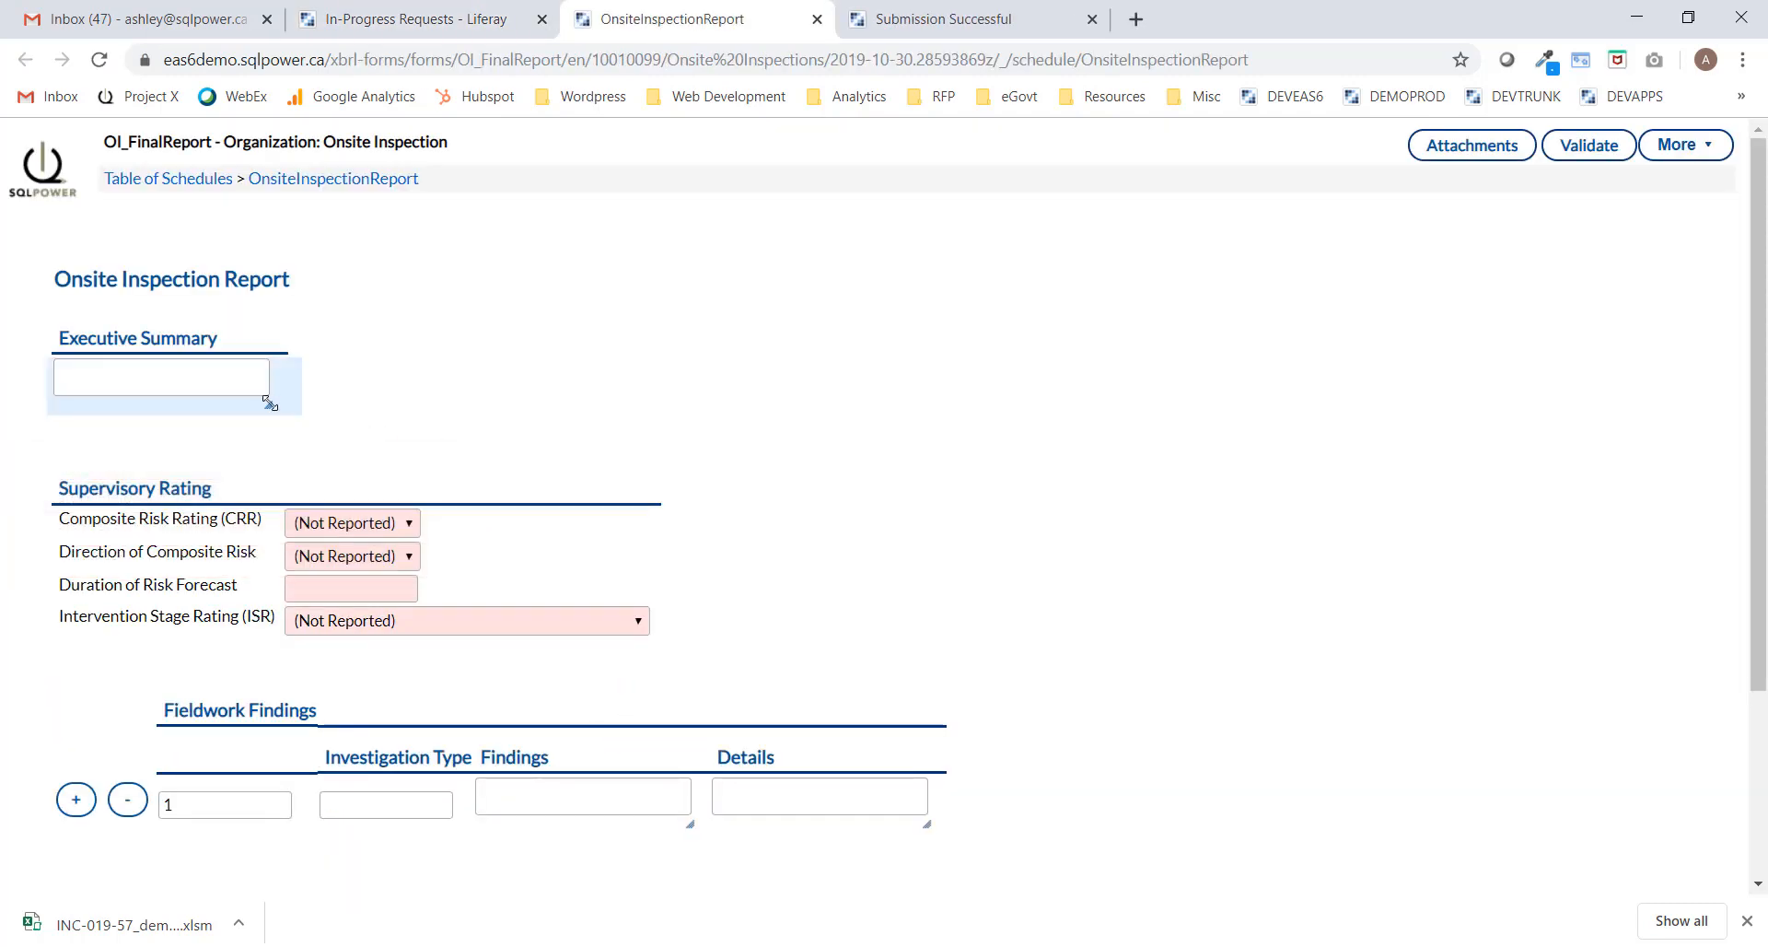
drag(268, 404, 741, 679)
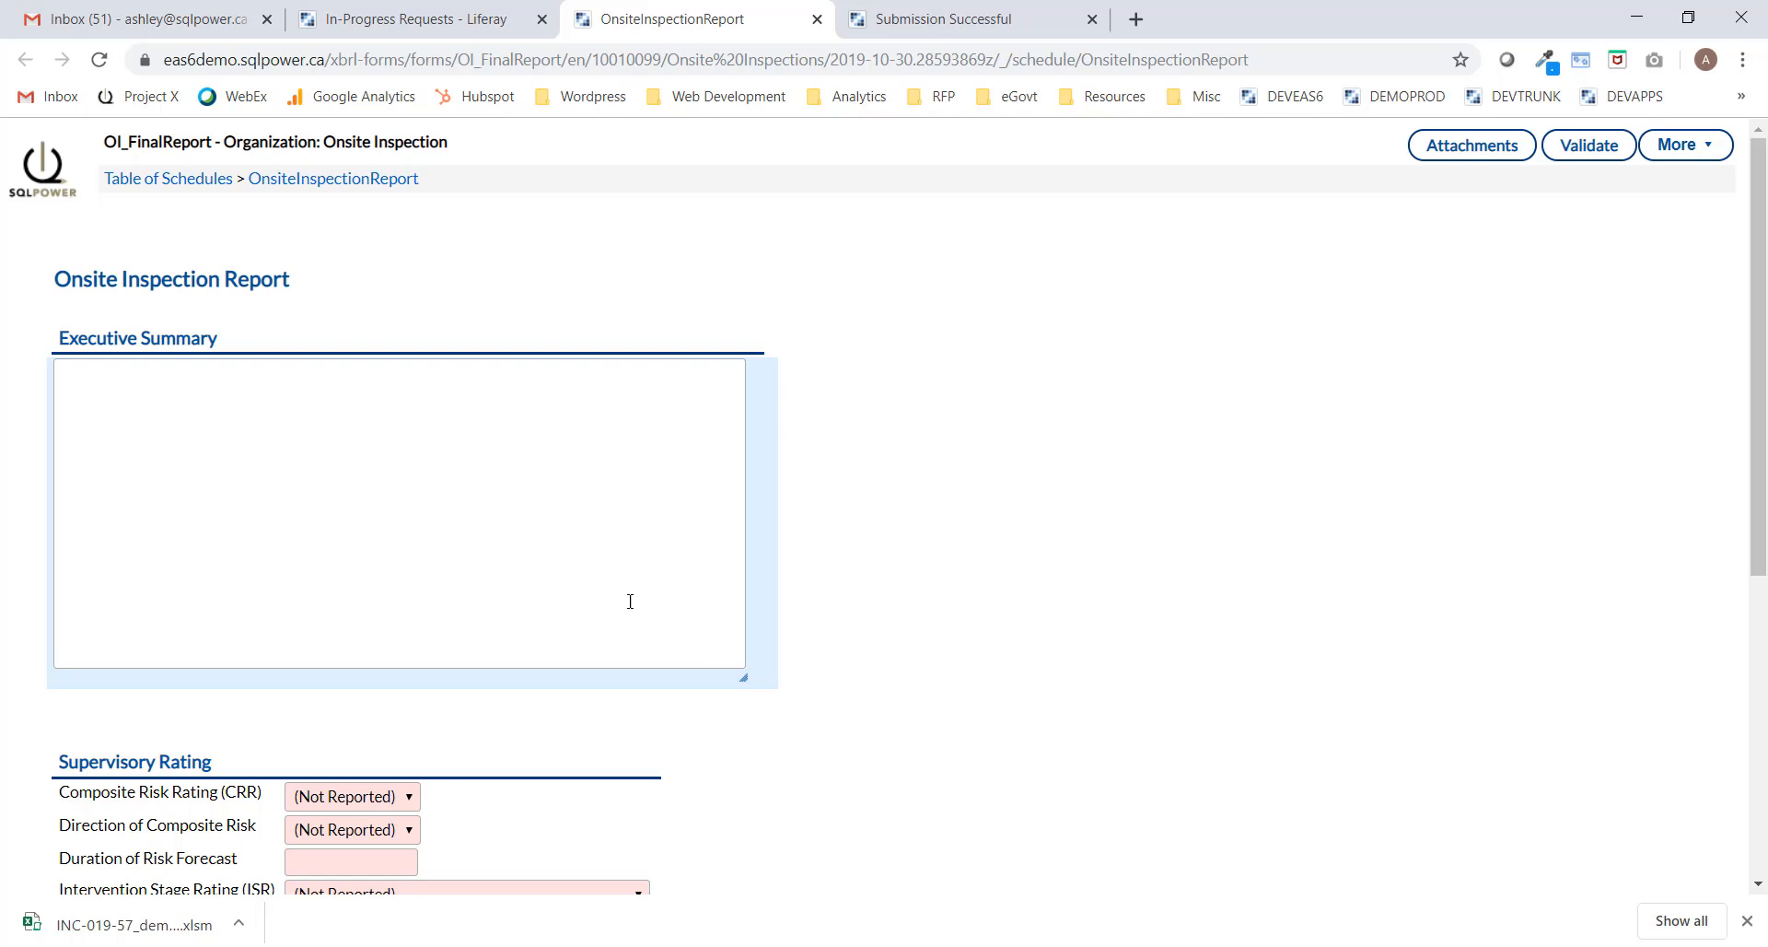
click(262, 394)
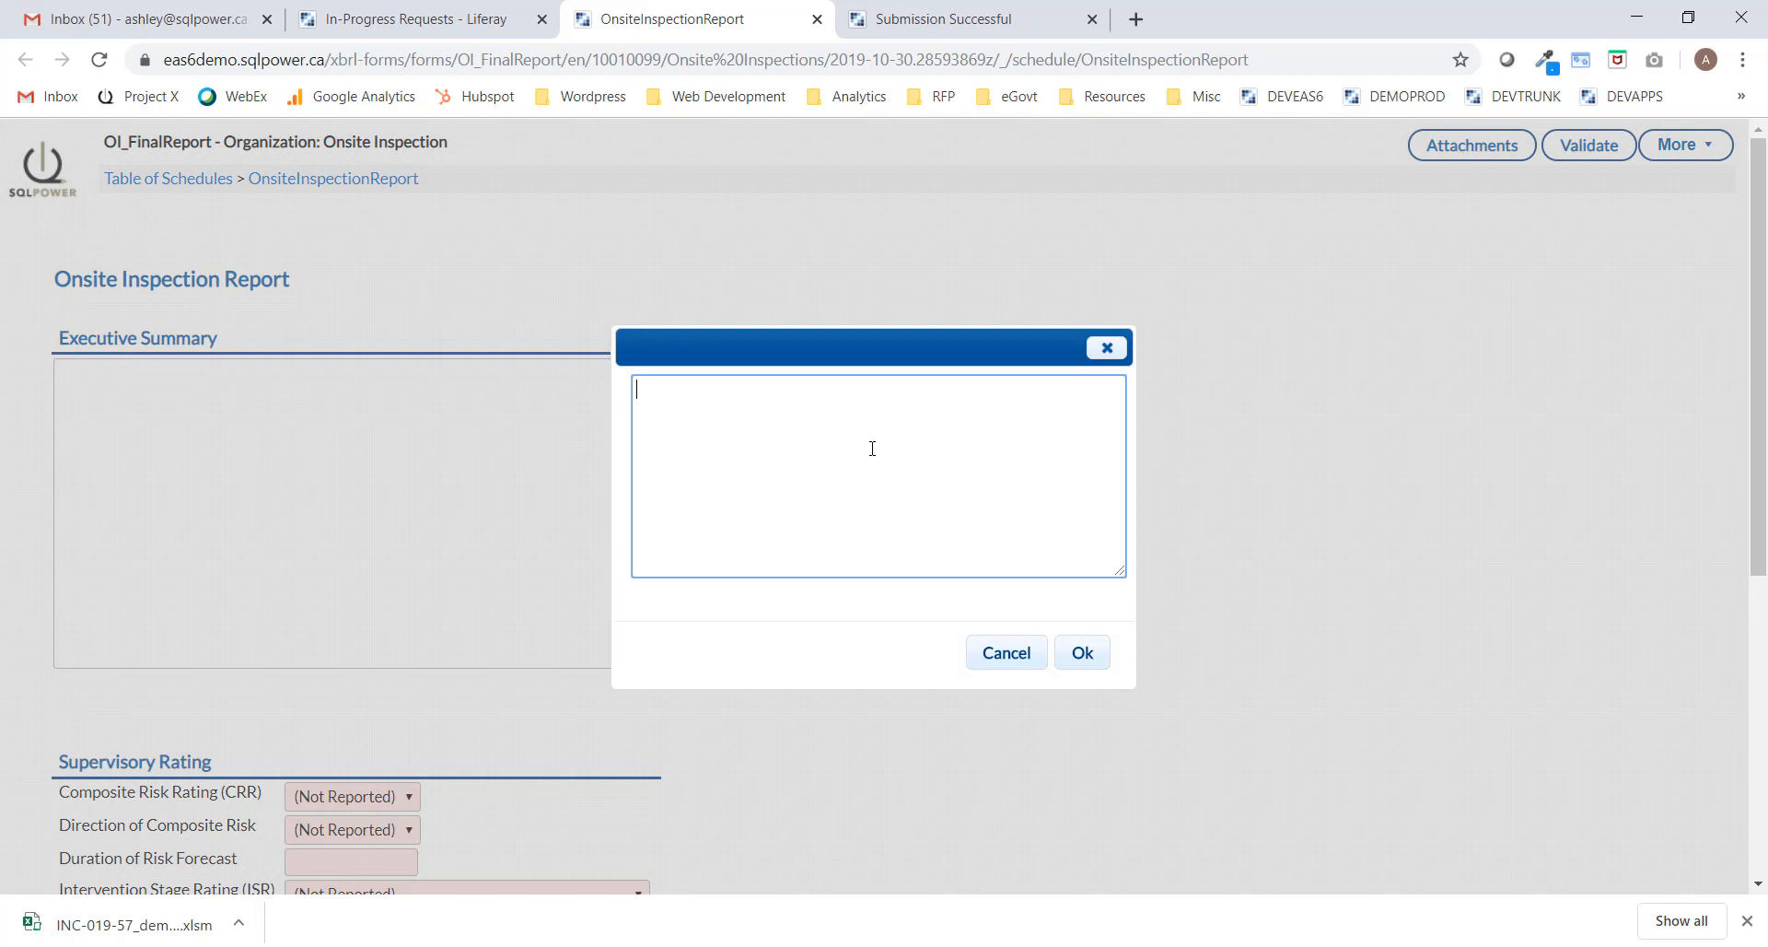
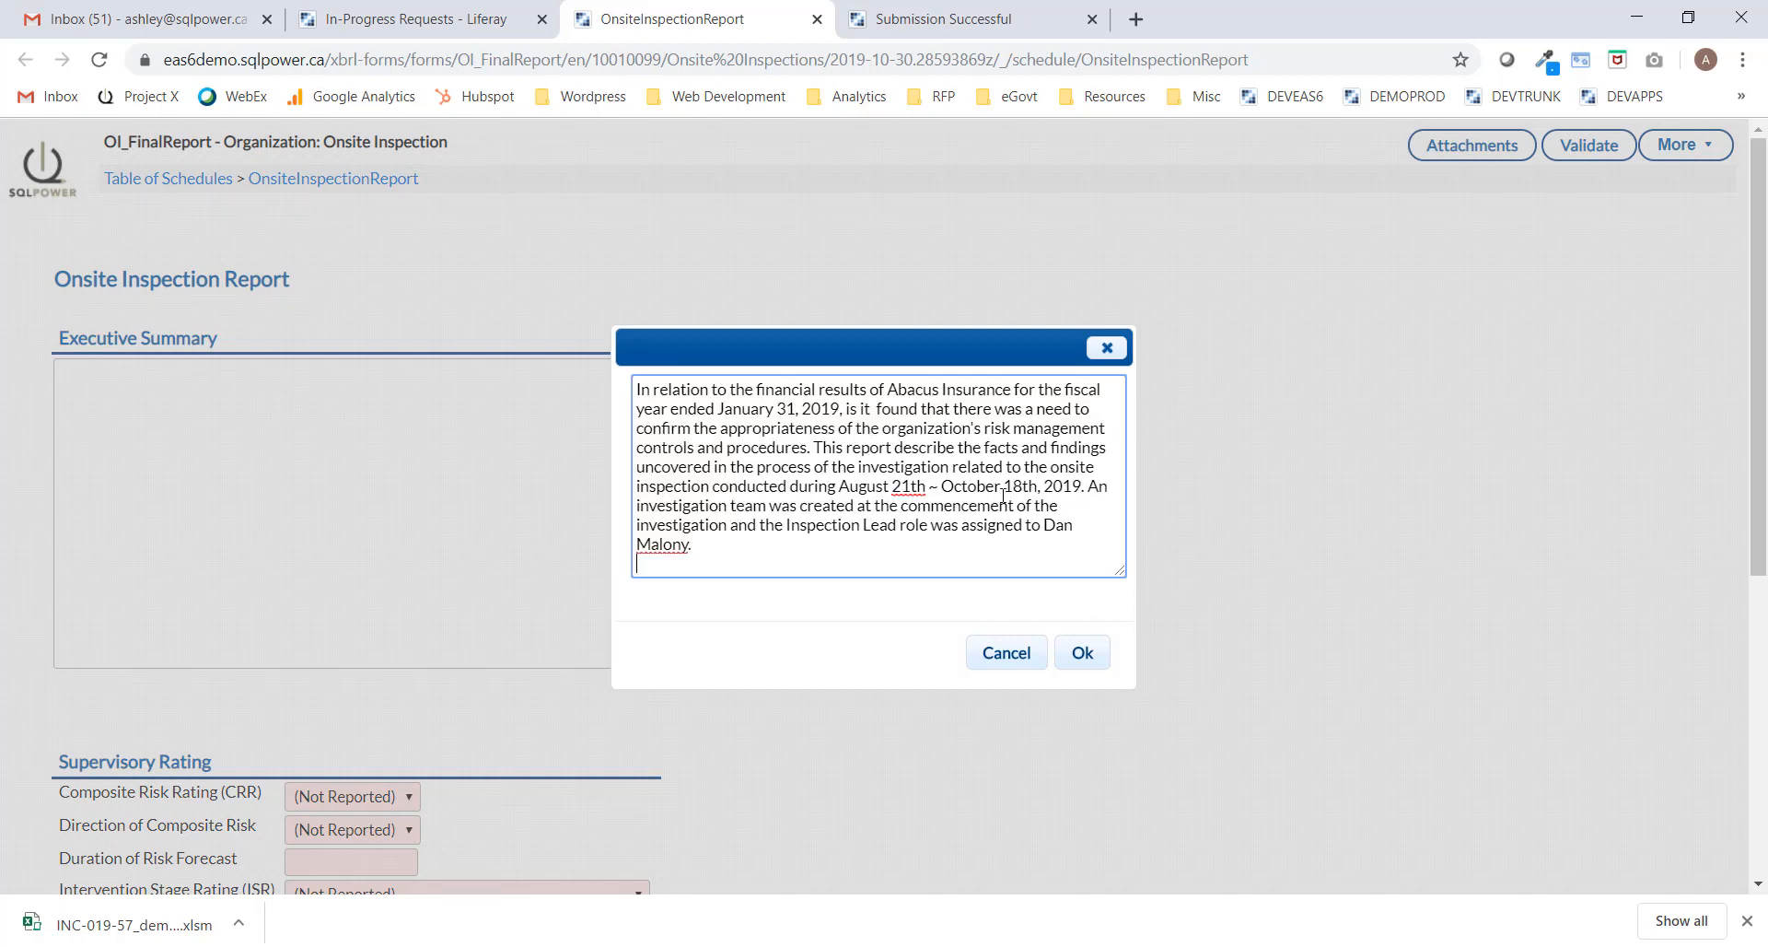
click(1082, 652)
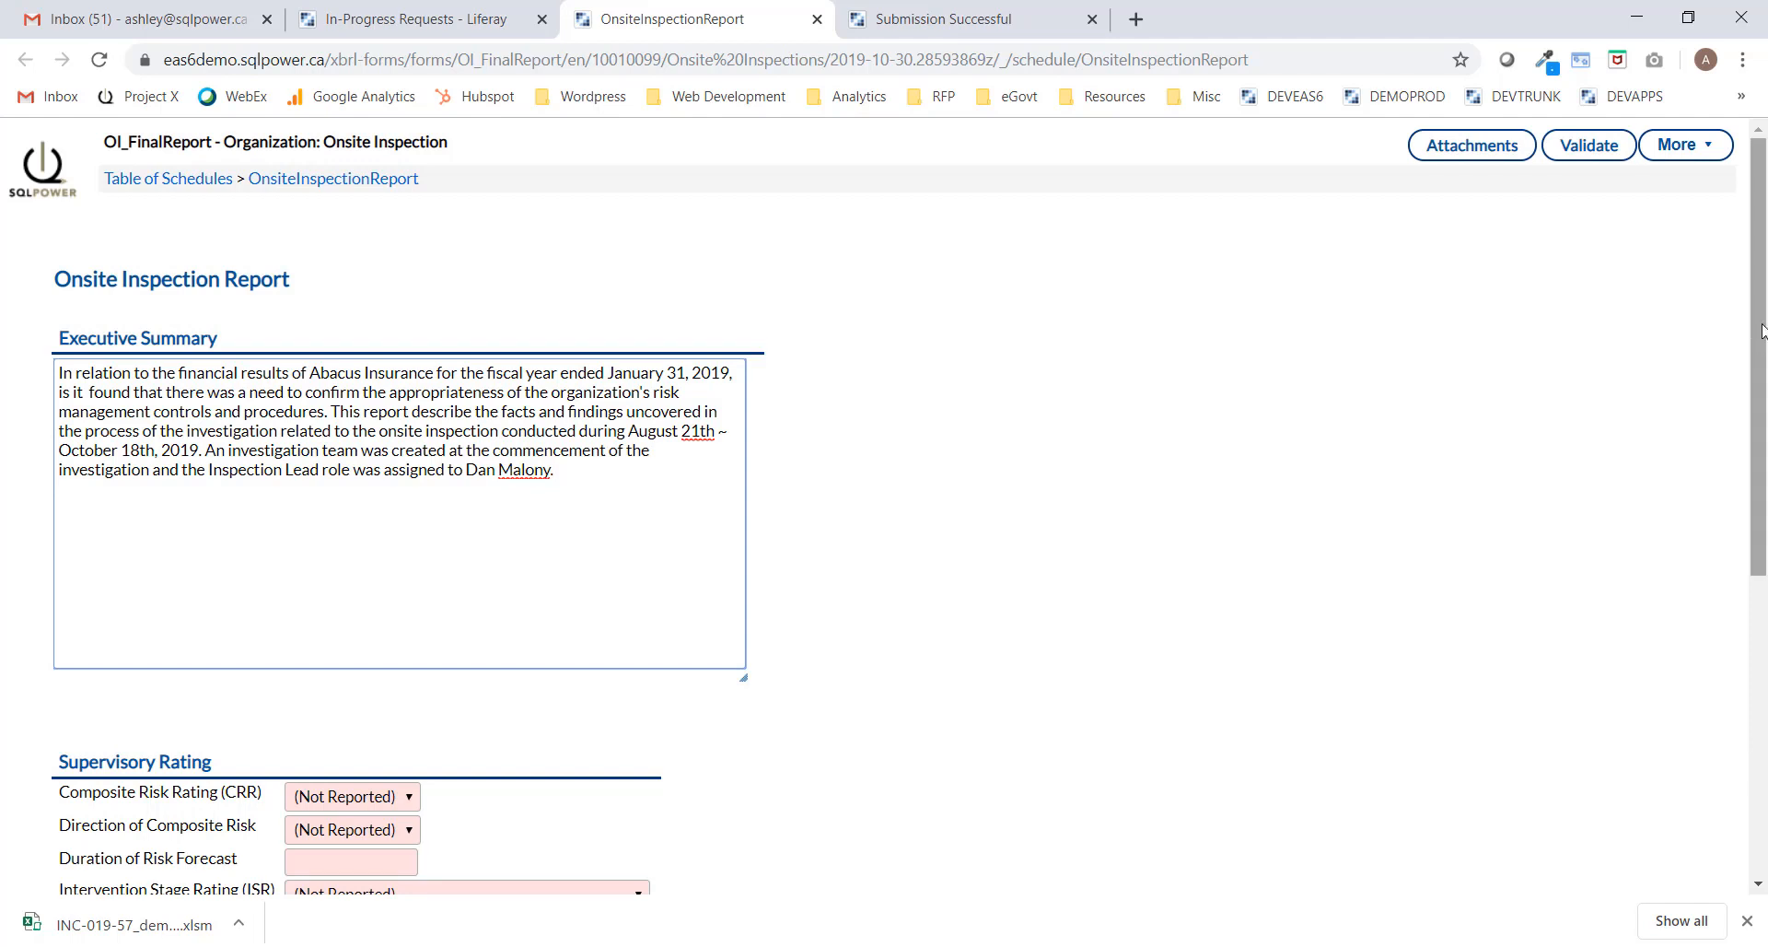
Rate the risk Moderate, Increasing, 6 months forecast, and ISR Stage 1 - Early warning.
drag(1760, 330, 1761, 518)
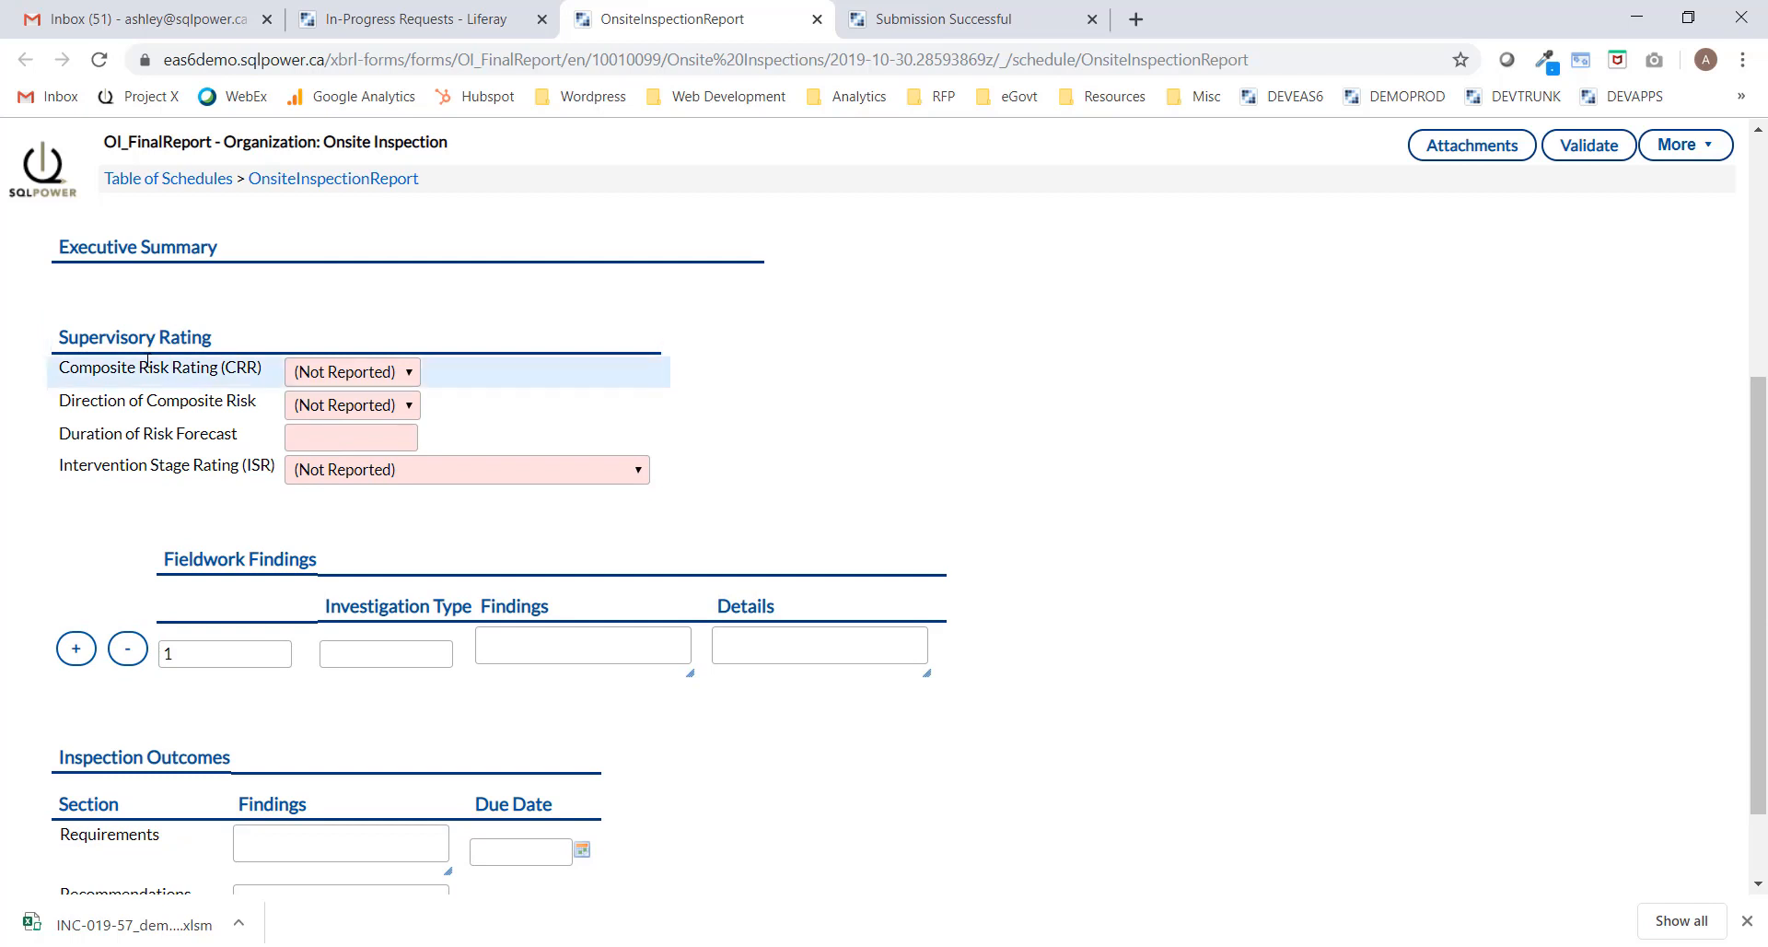
click(382, 380)
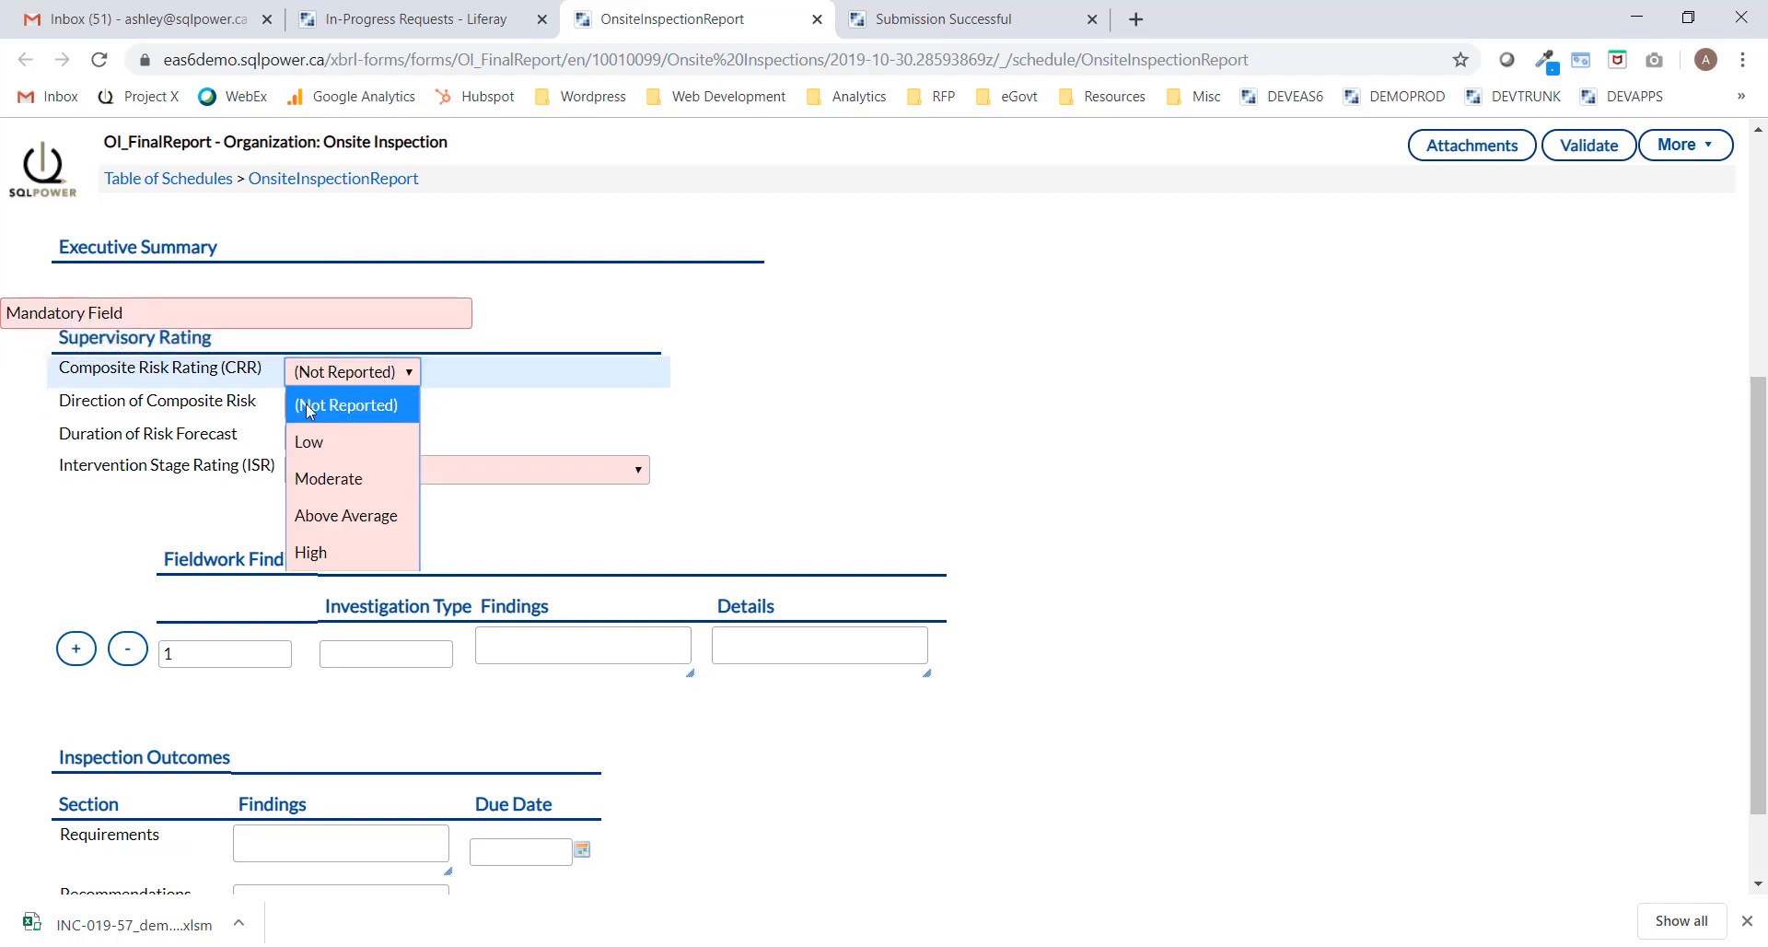
click(328, 478)
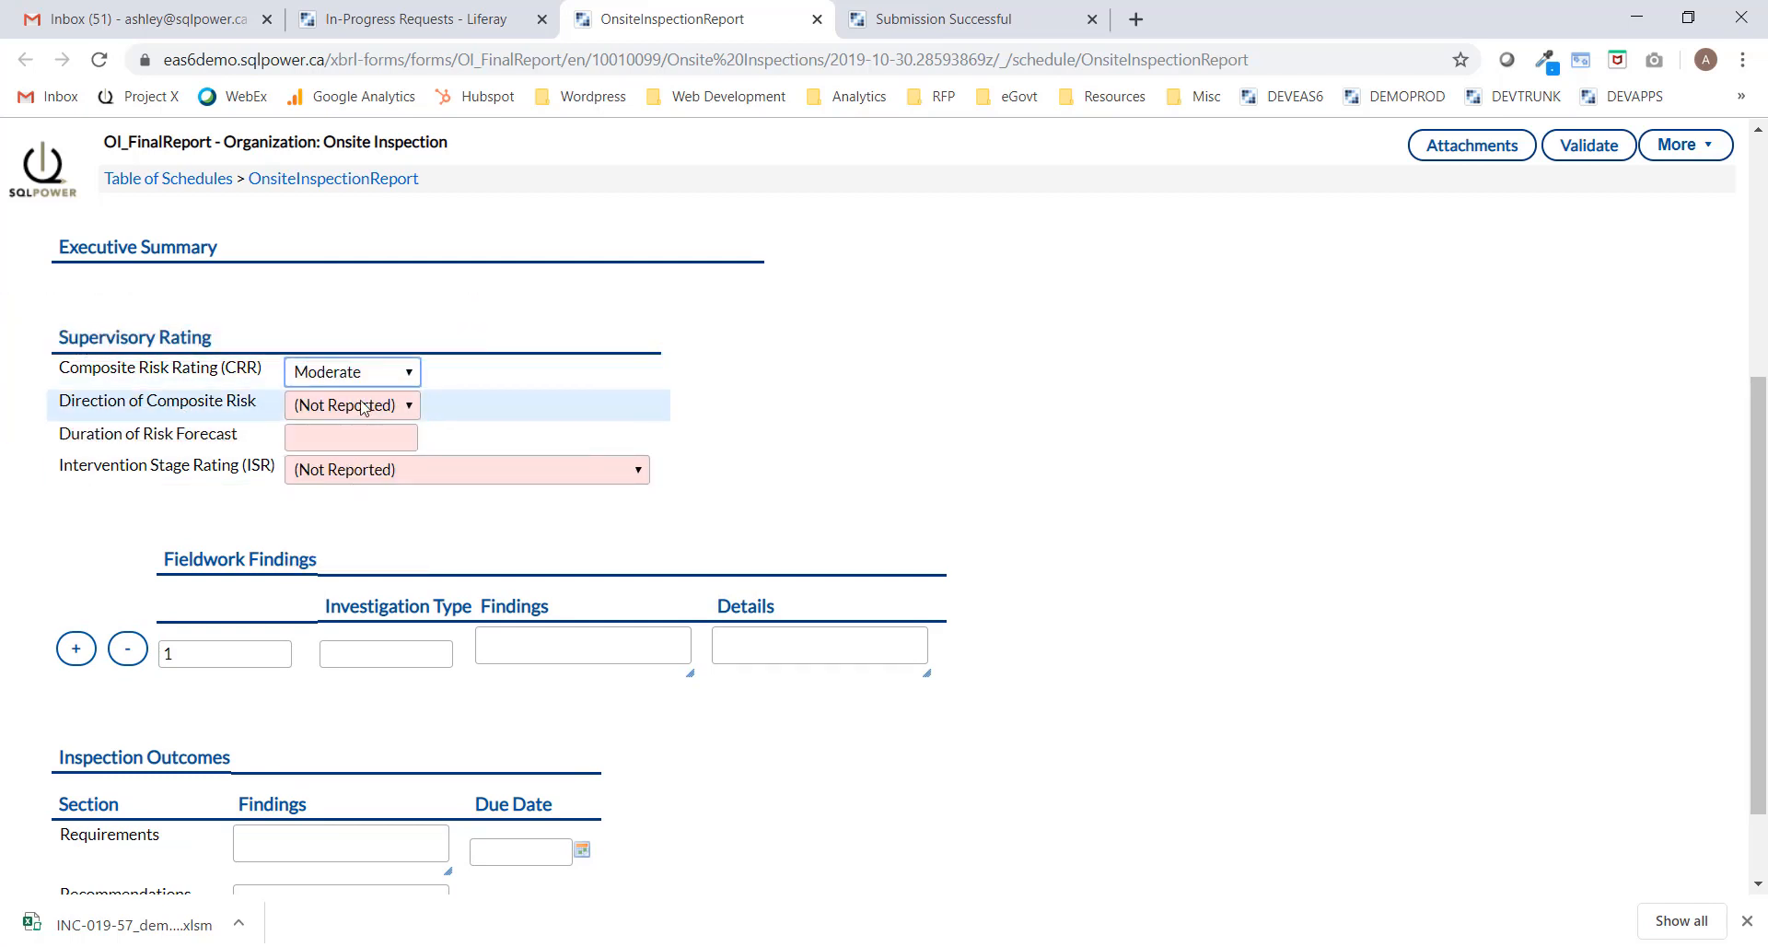
click(360, 406)
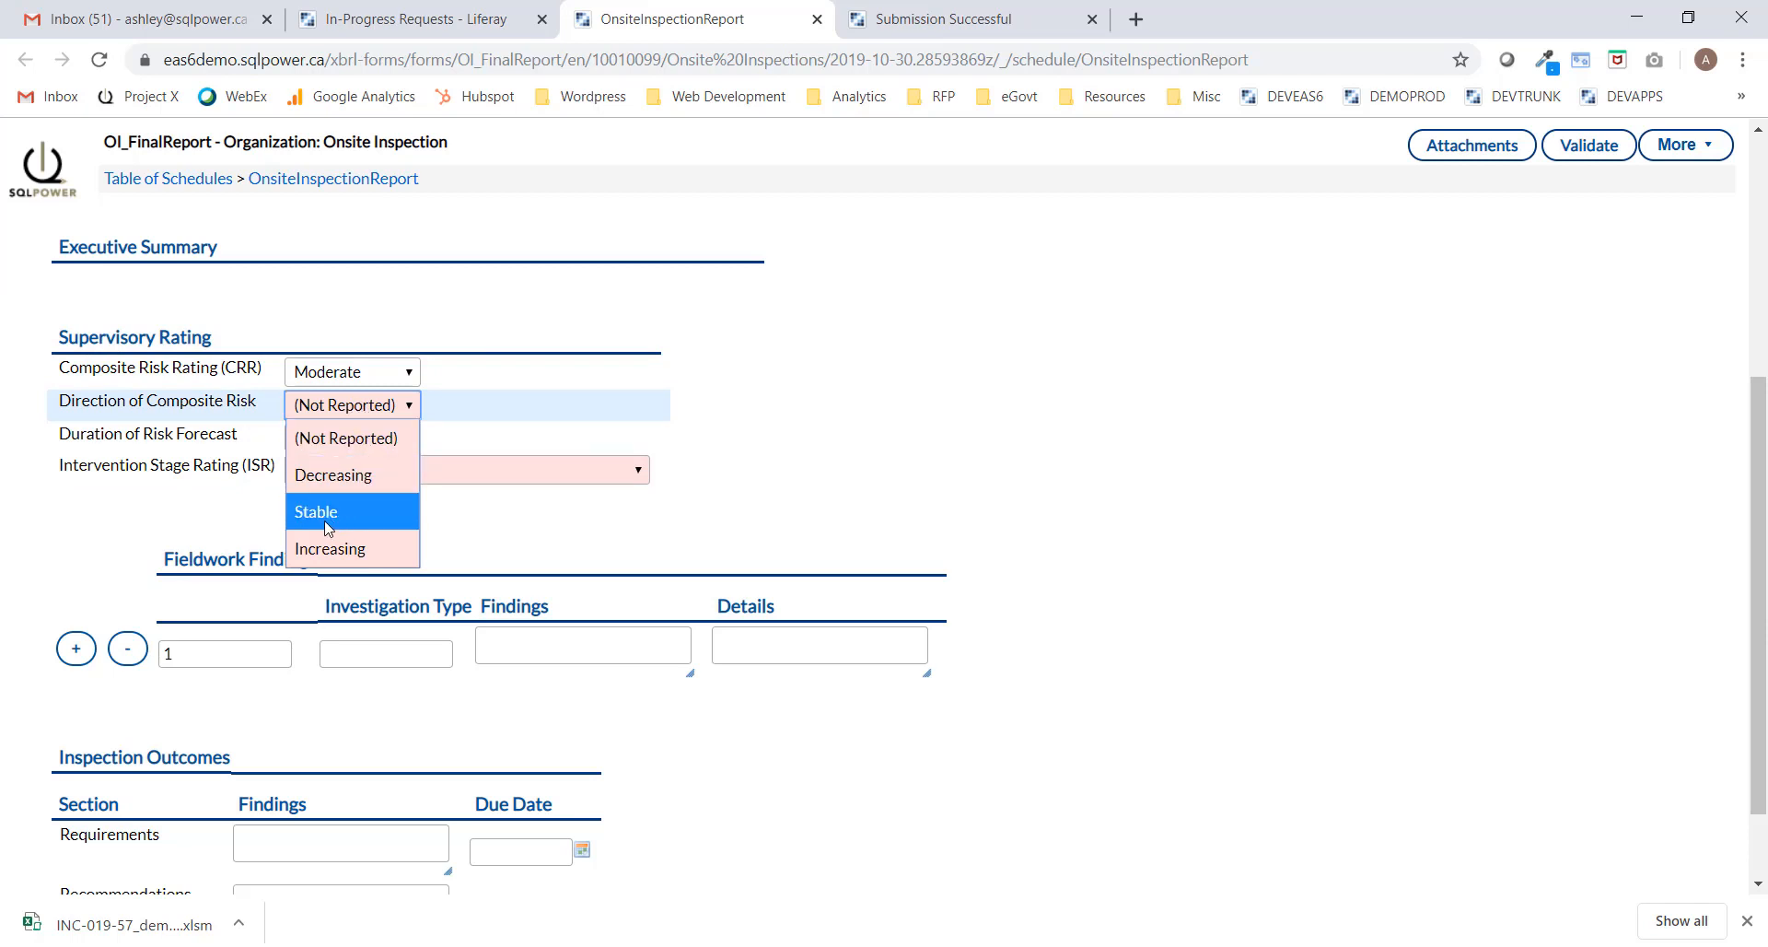
click(330, 545)
click(360, 440)
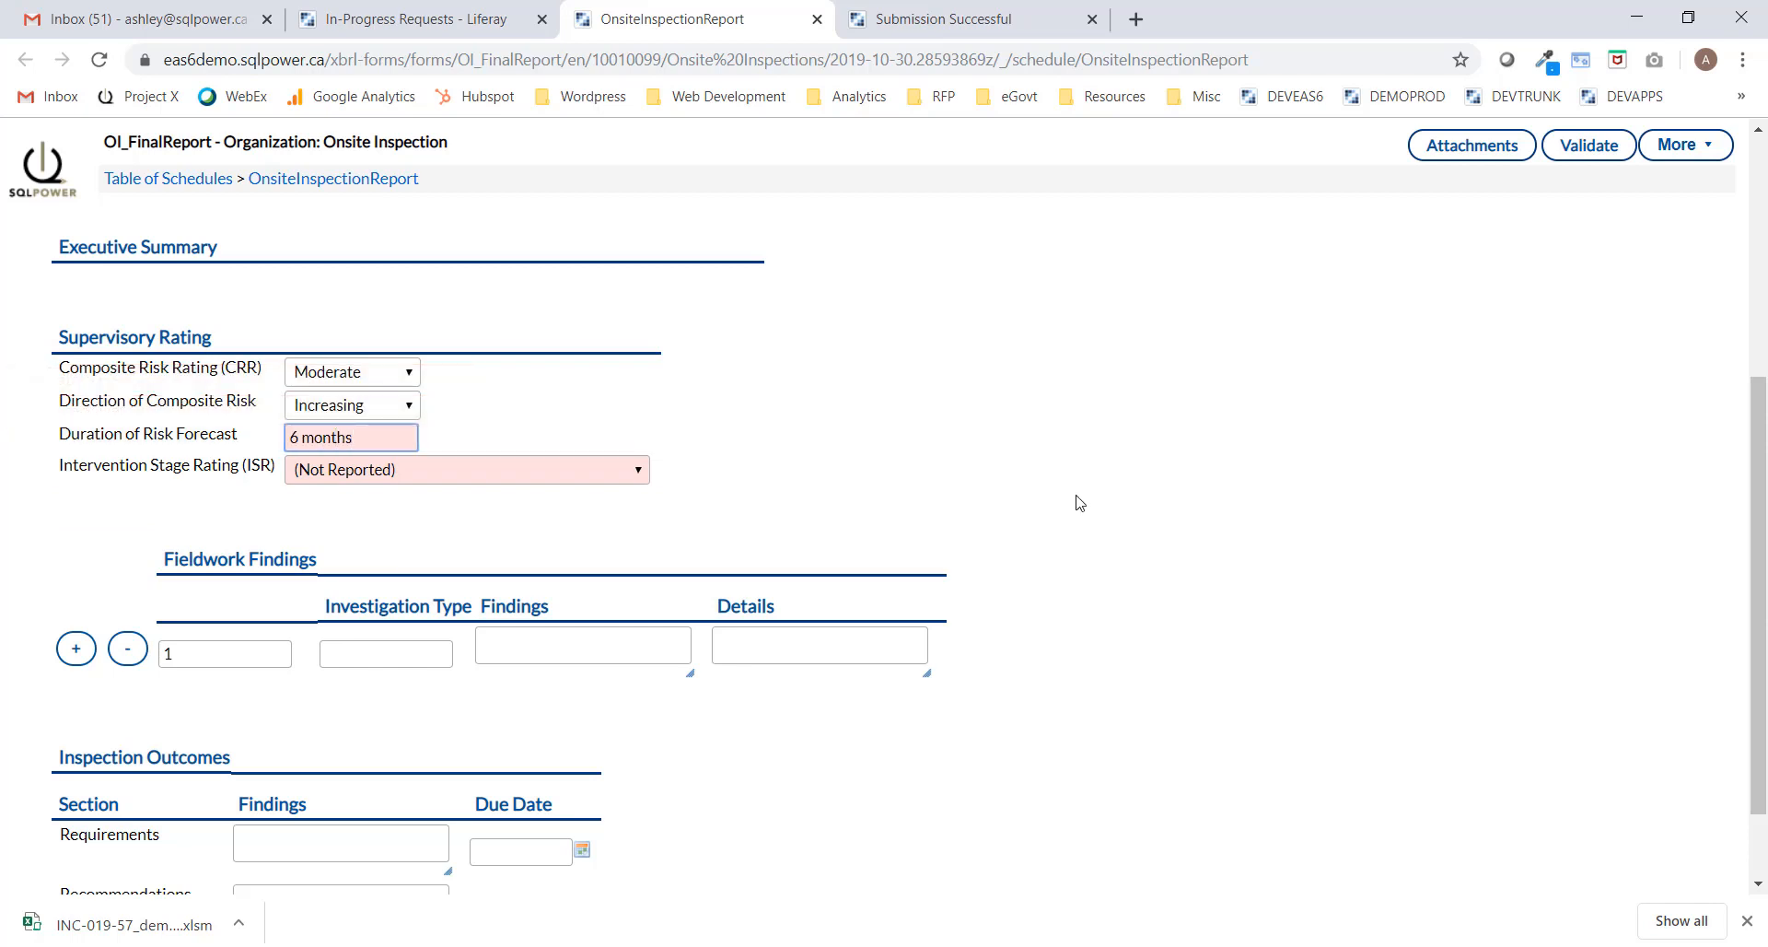
click(753, 495)
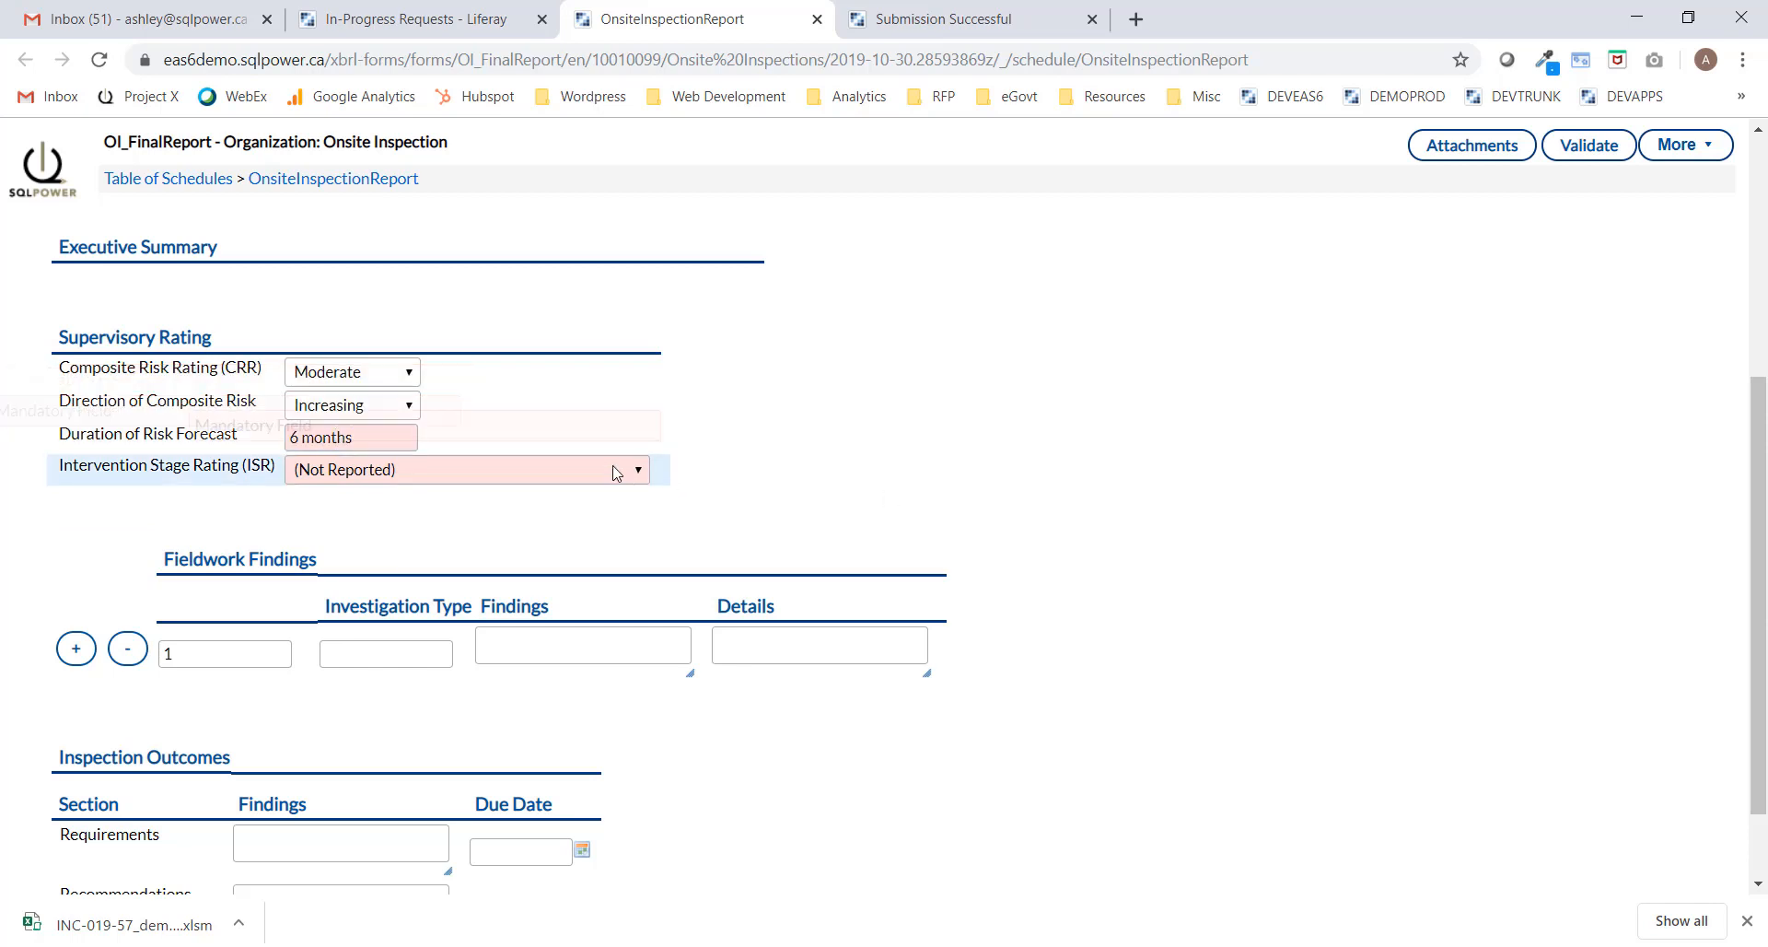
click(378, 471)
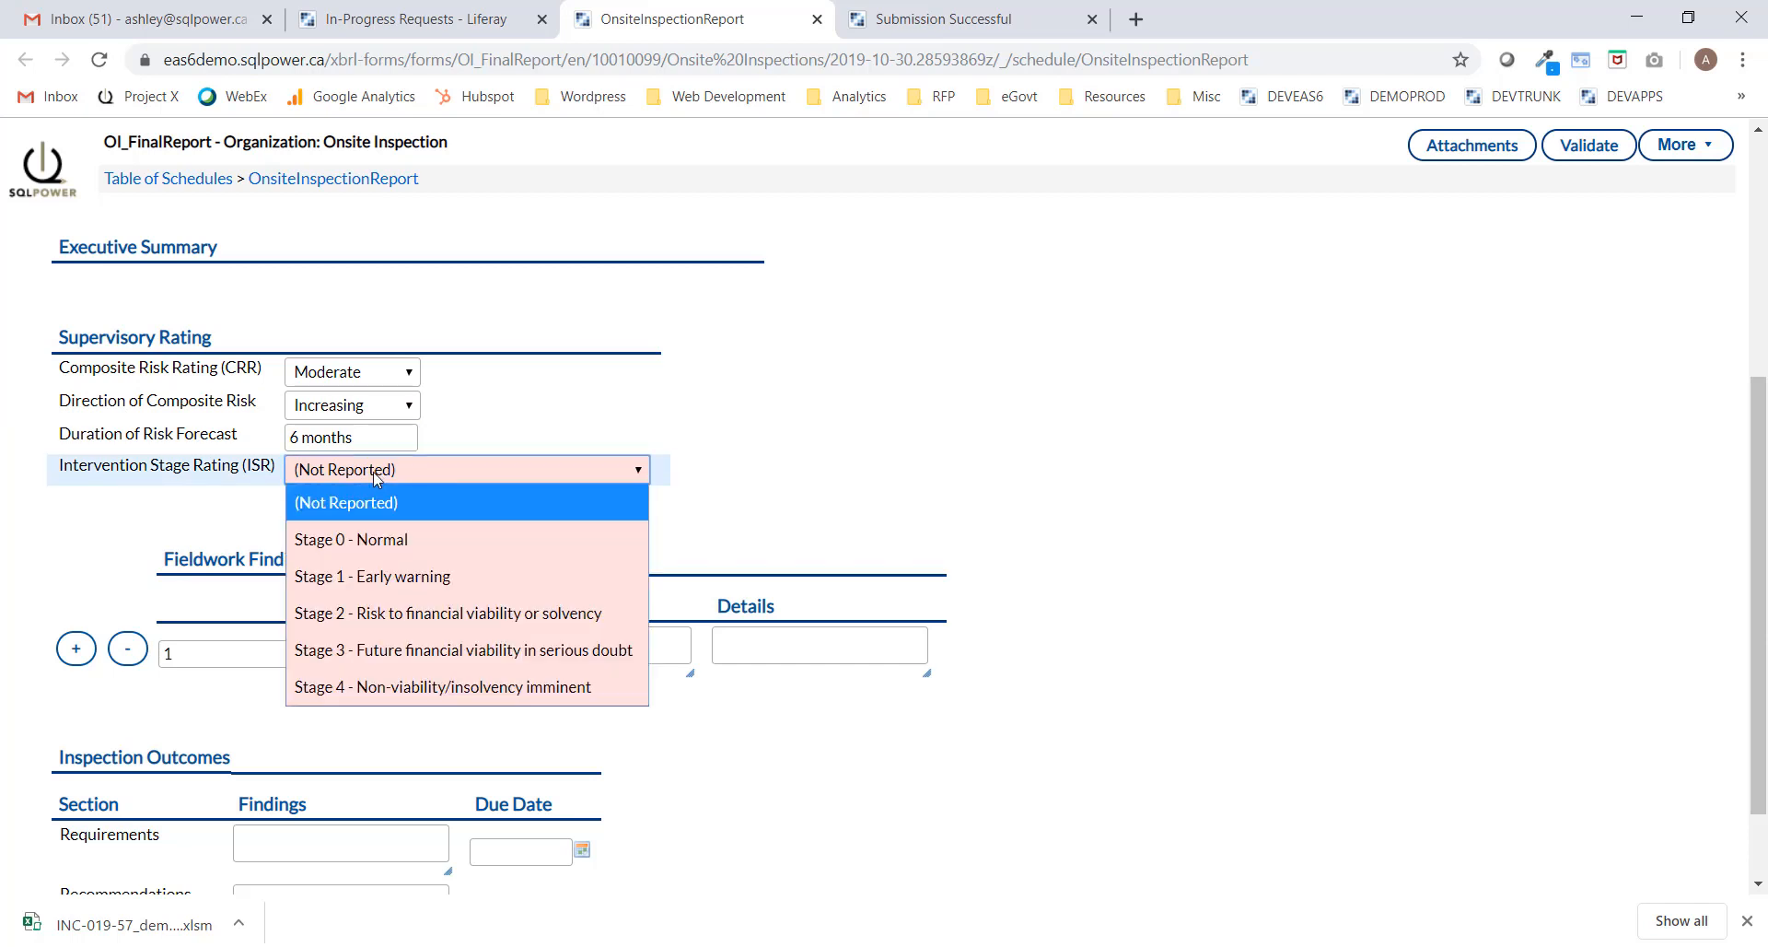
click(368, 576)
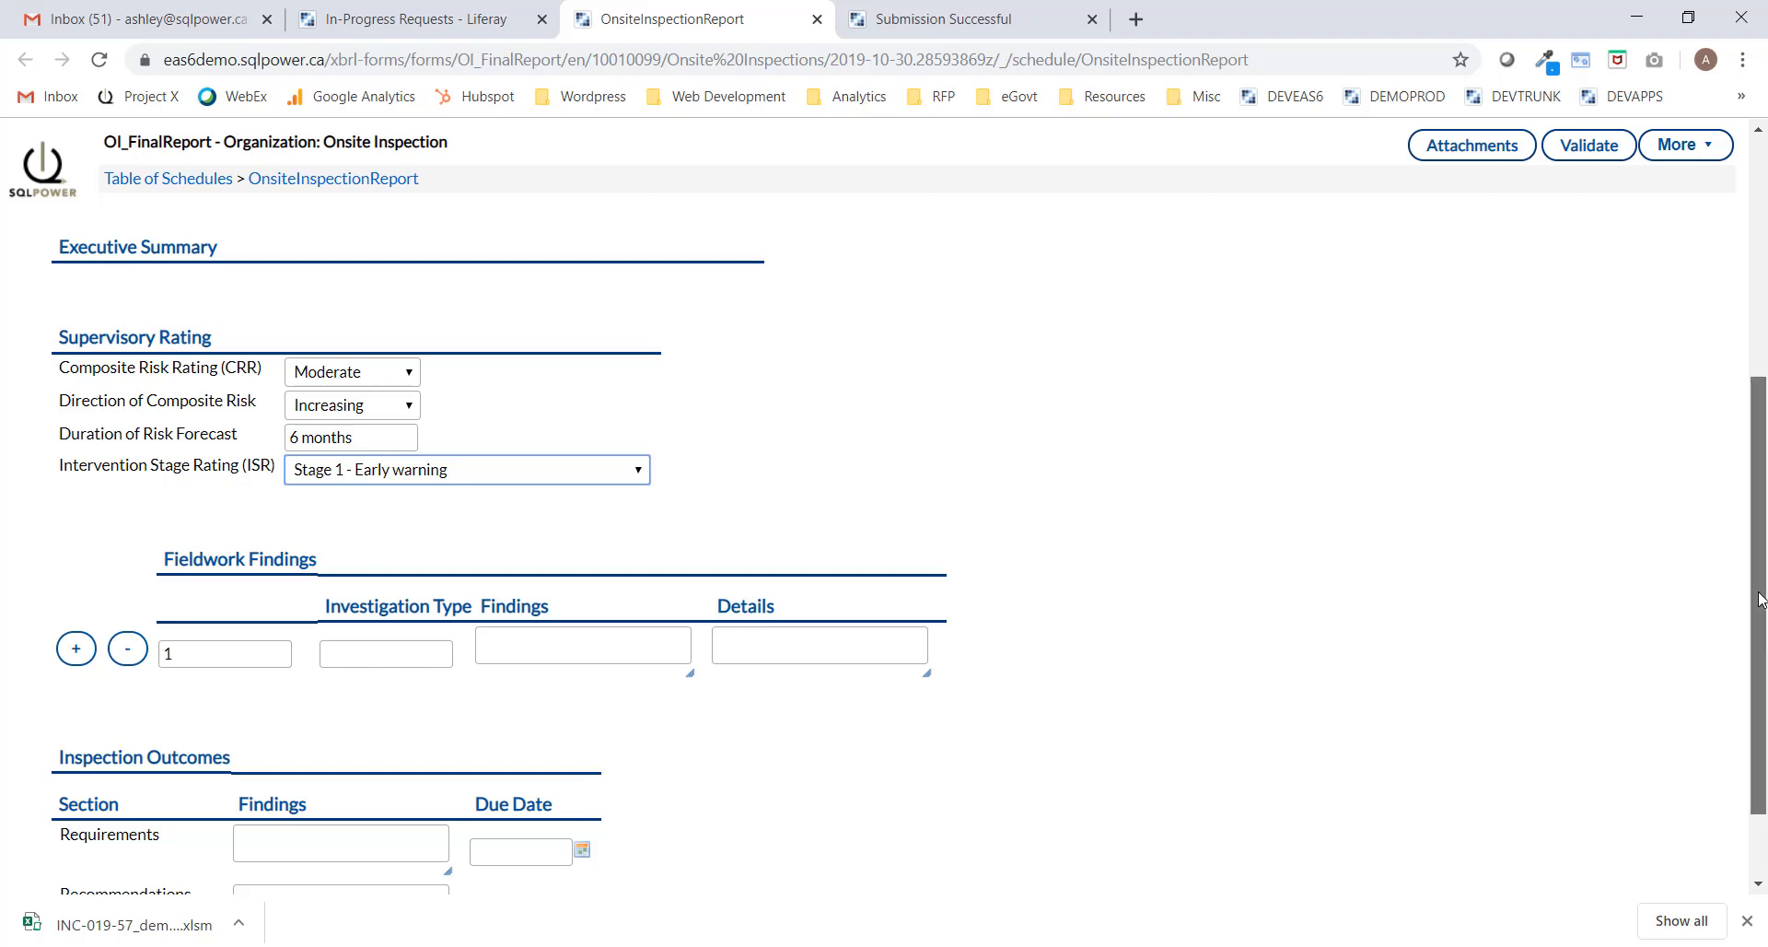
drag(1759, 598, 1759, 658)
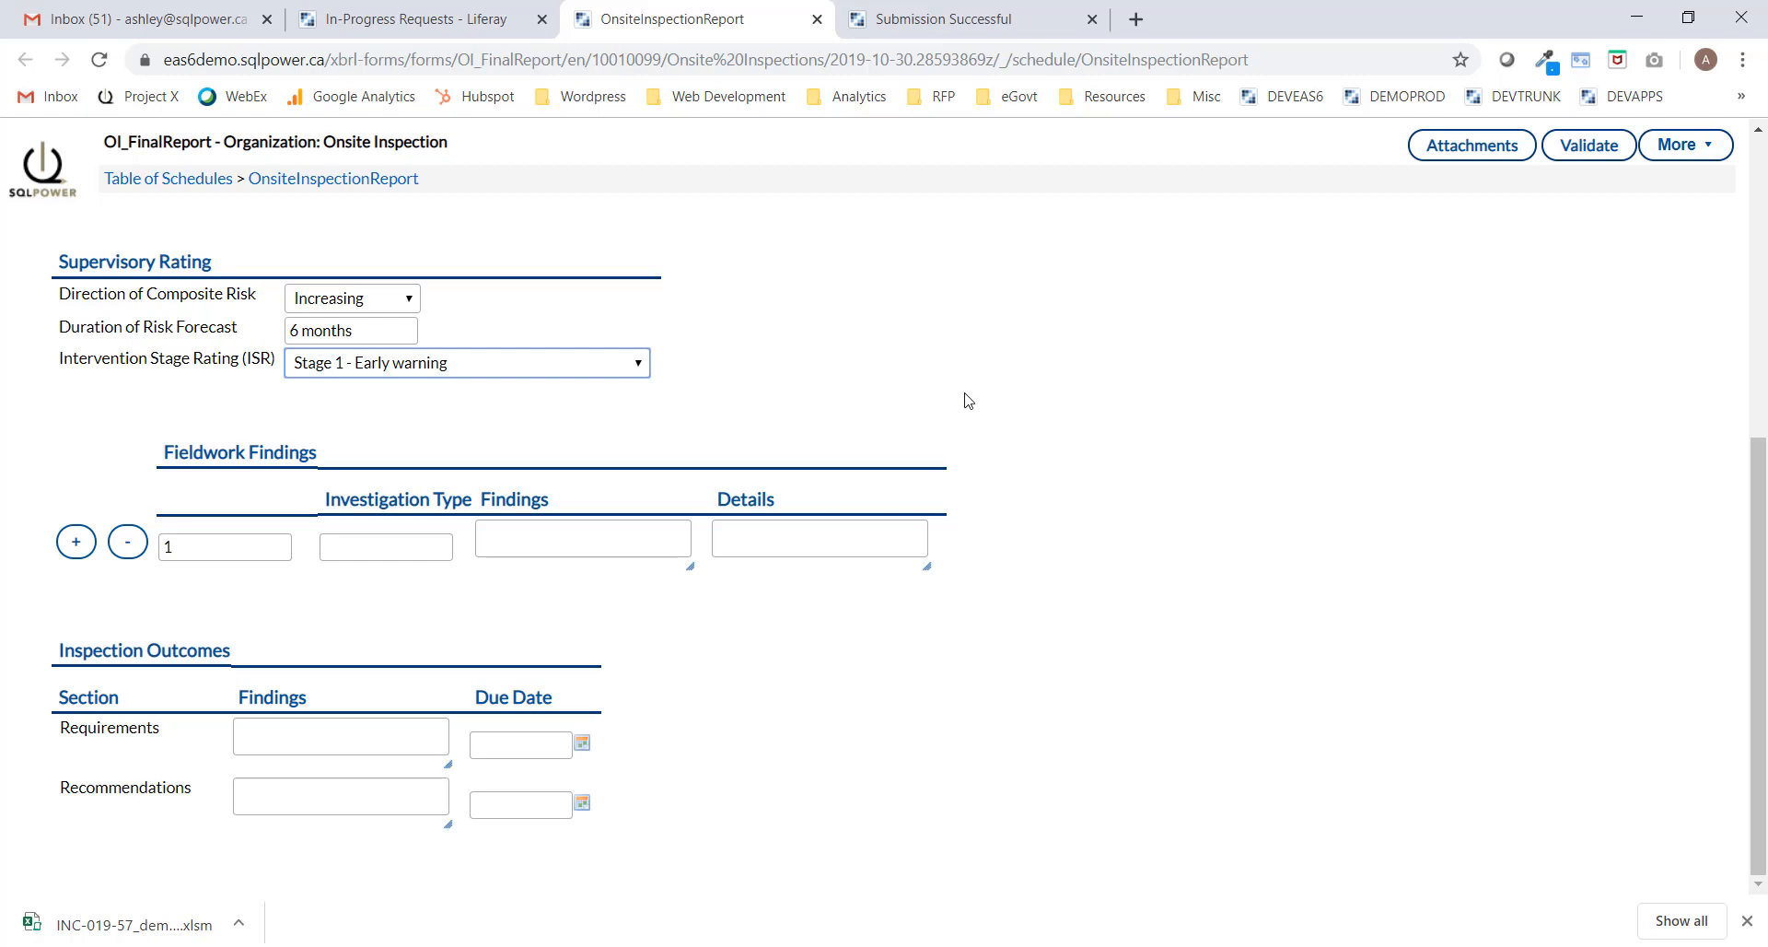
Fill finding row 1 with type 'Senior Officer Interviews' and the pasted interview paragraph.
click(373, 547)
text(Senior Of)
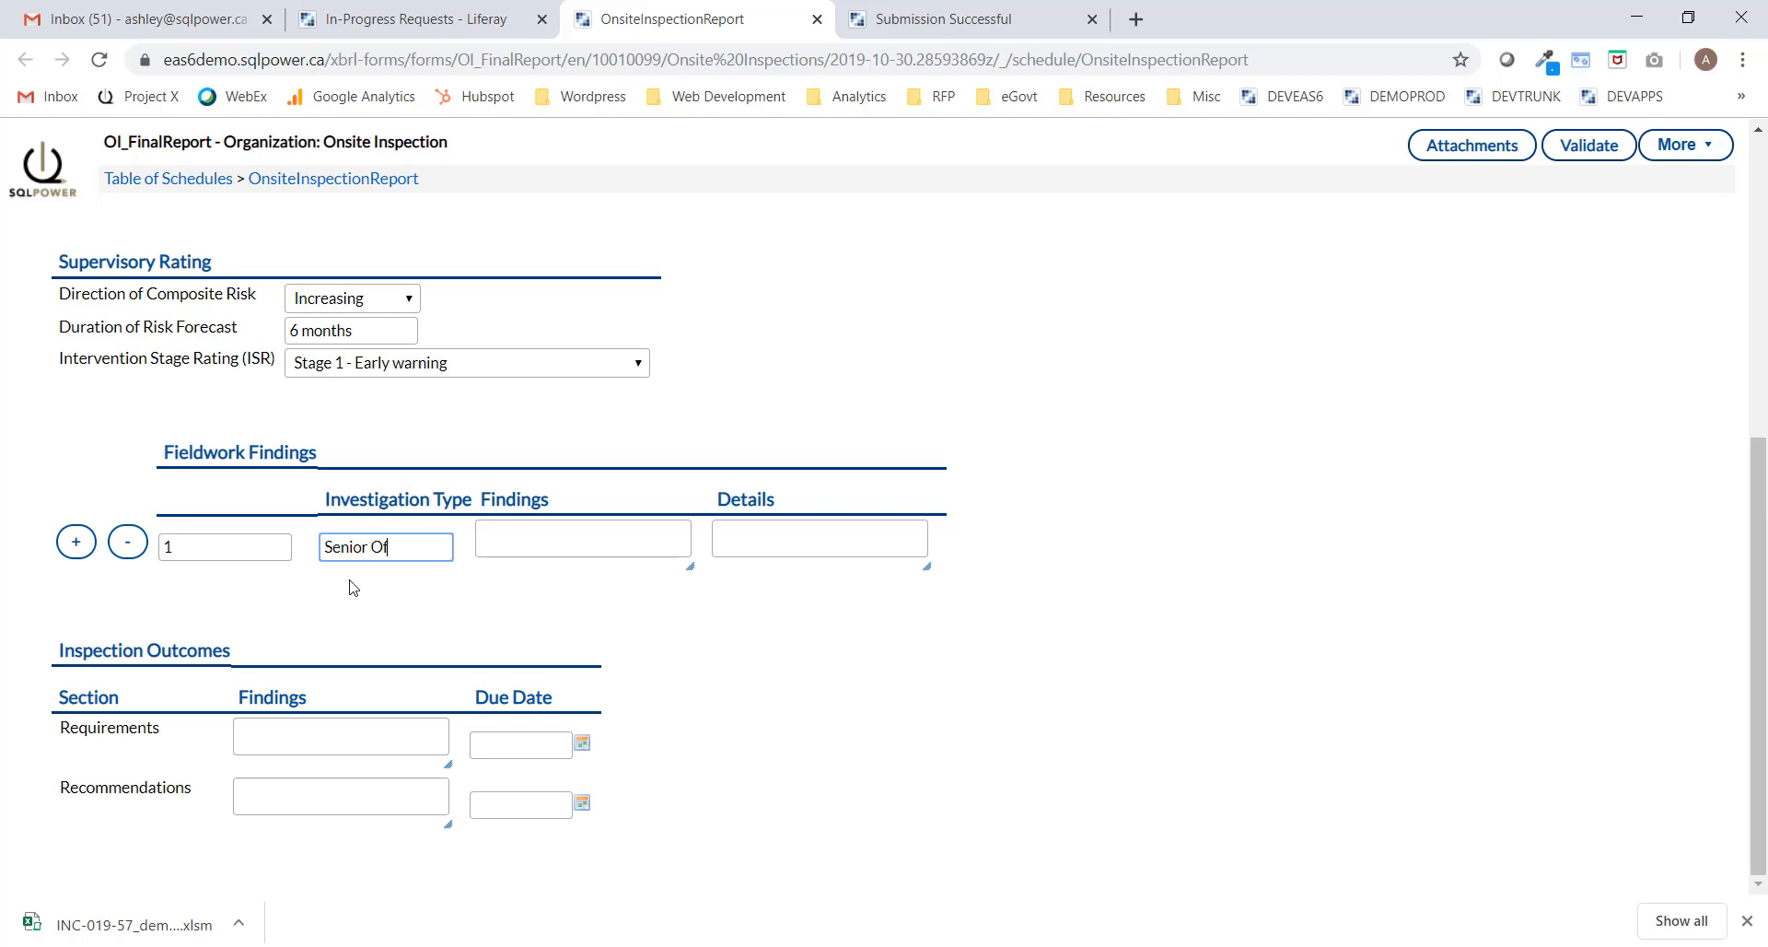
text(ficer Interviews)
click(580, 538)
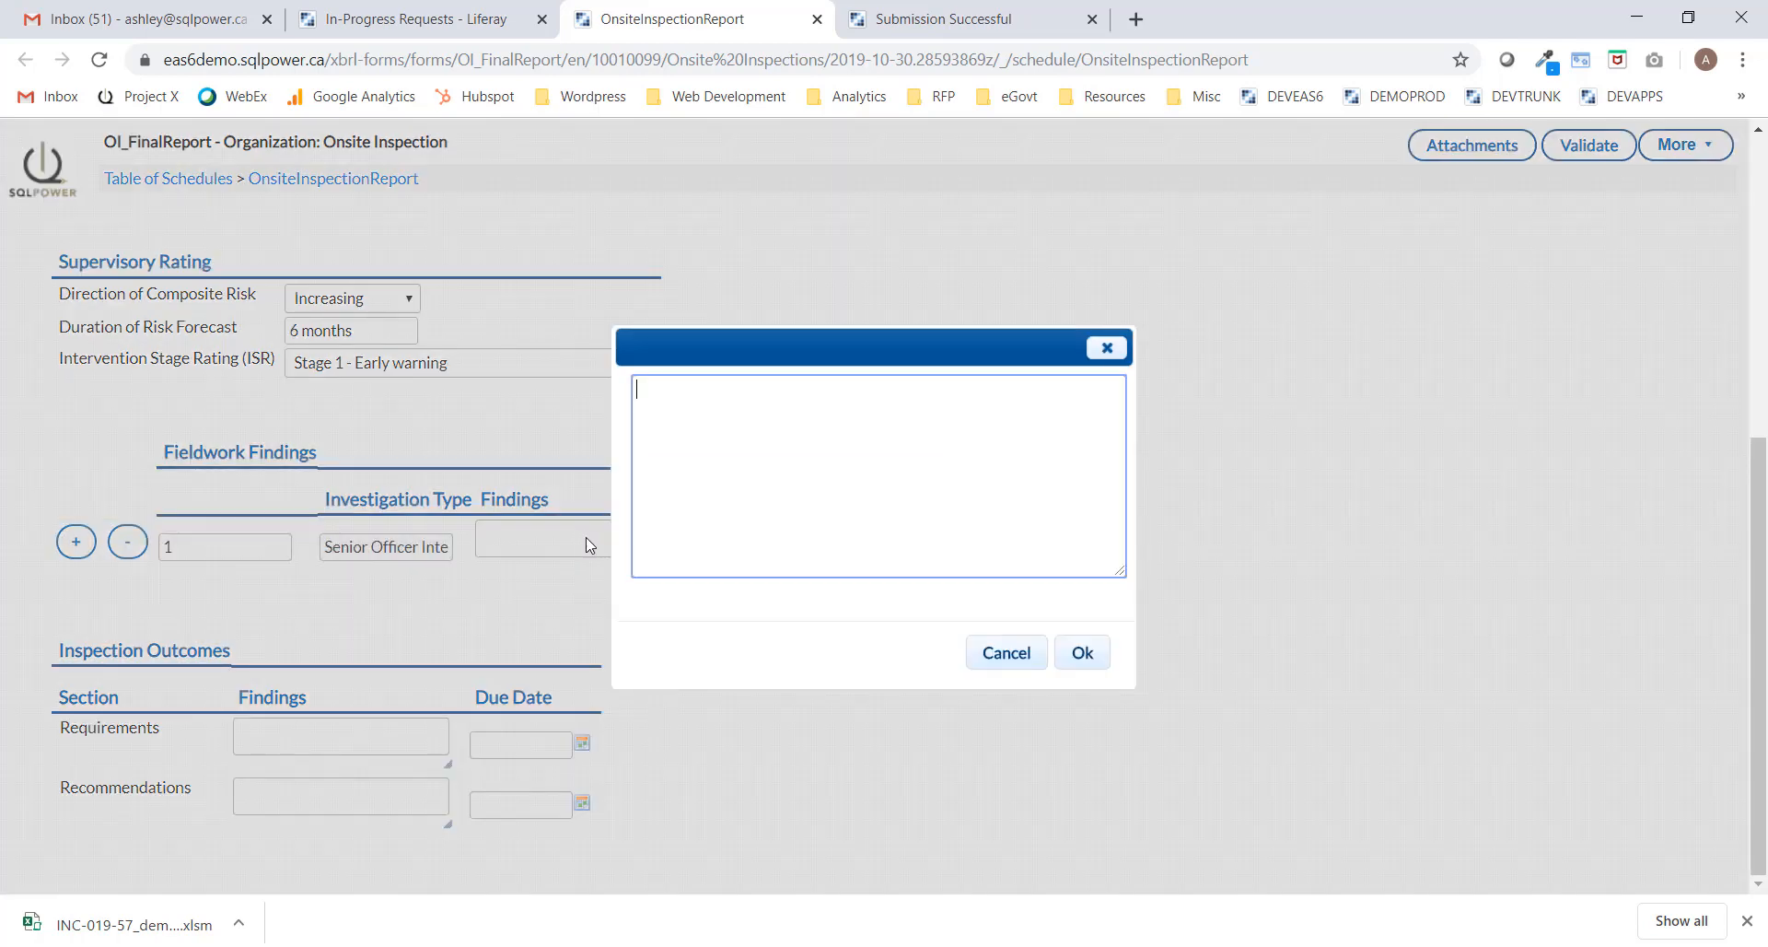
text(In-person interviews were conducted with the board of directors named in the Pre-Inspection report. Additionally, Abacus Insurance has a department called the Management Quality Office, which is responsible for risk management and an internal Audit department. As part of the investigation, the inspection team conducted supplementary interviews with the senior officers at the Management Quality Office and the Internal Audit department at Abacus Insurance.)
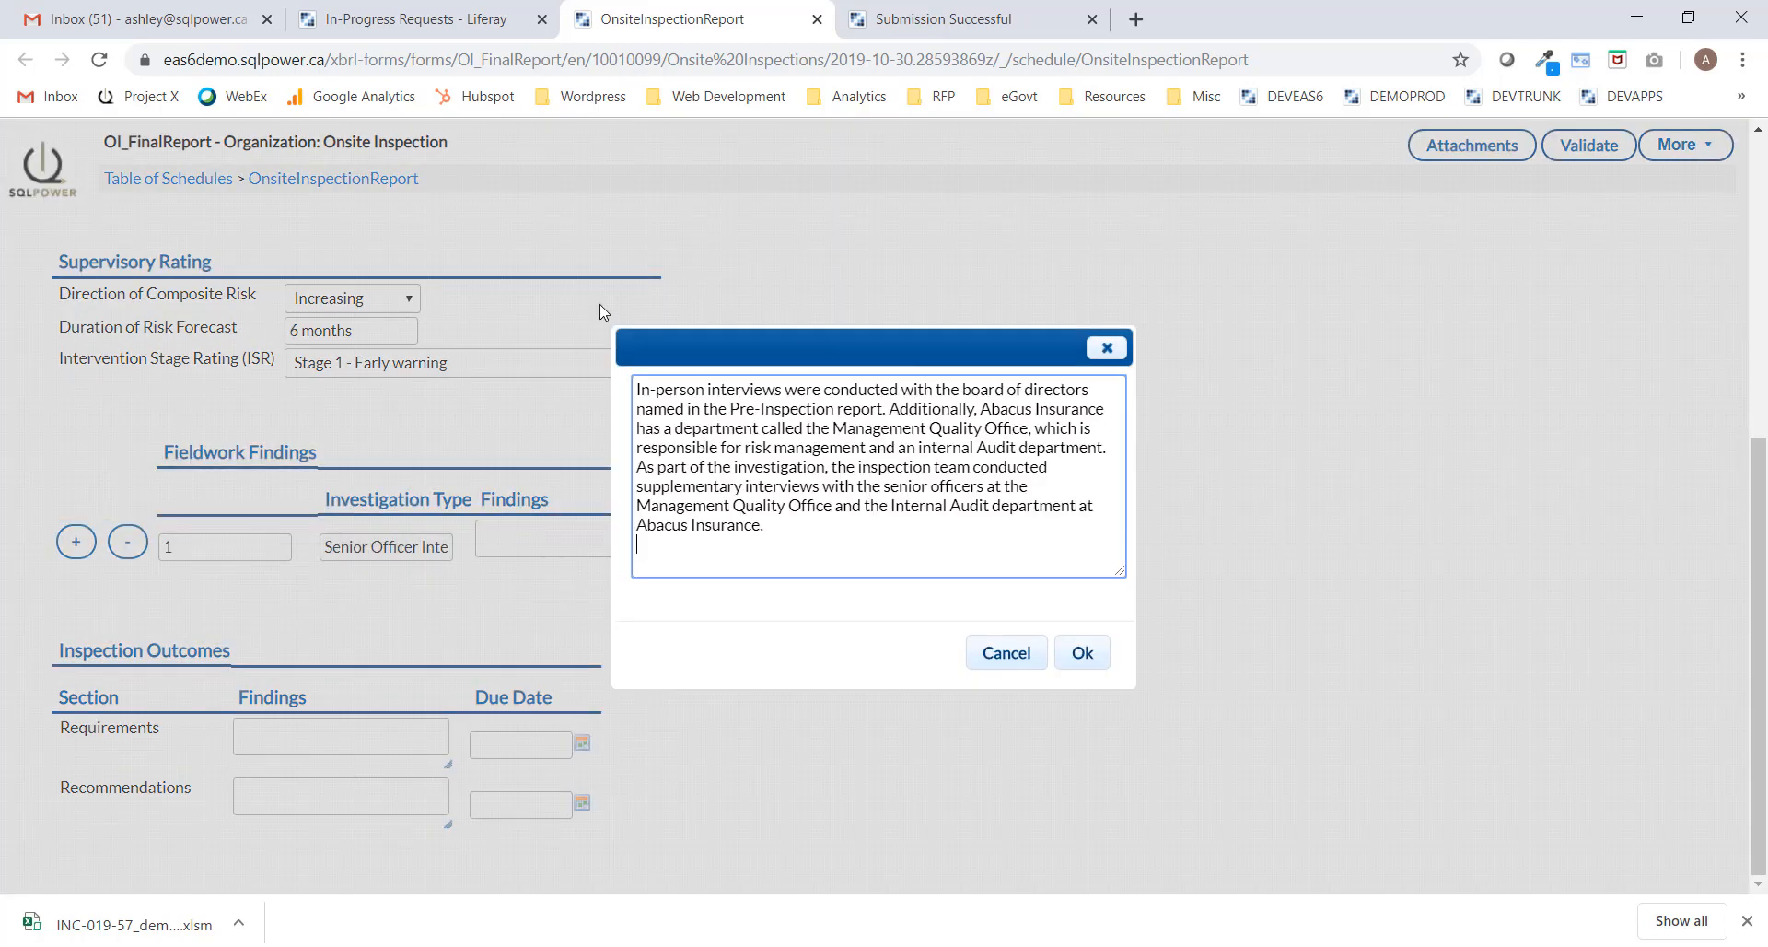
click(1079, 652)
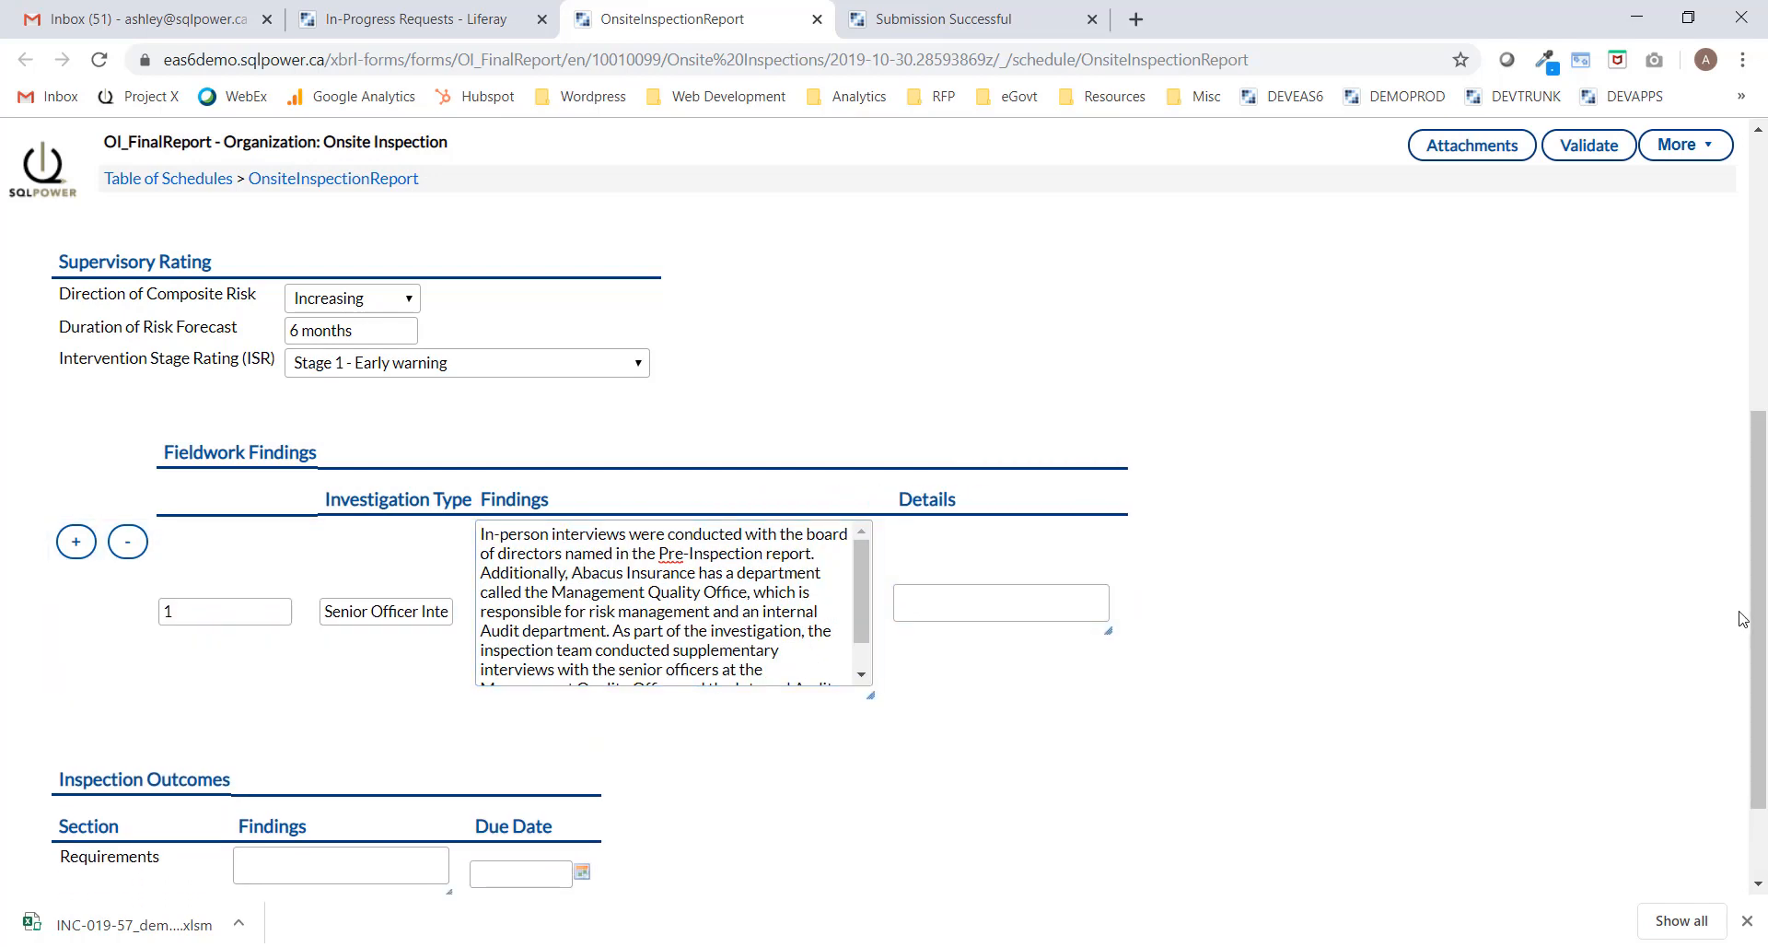
scroll(1759, 610, down, 2)
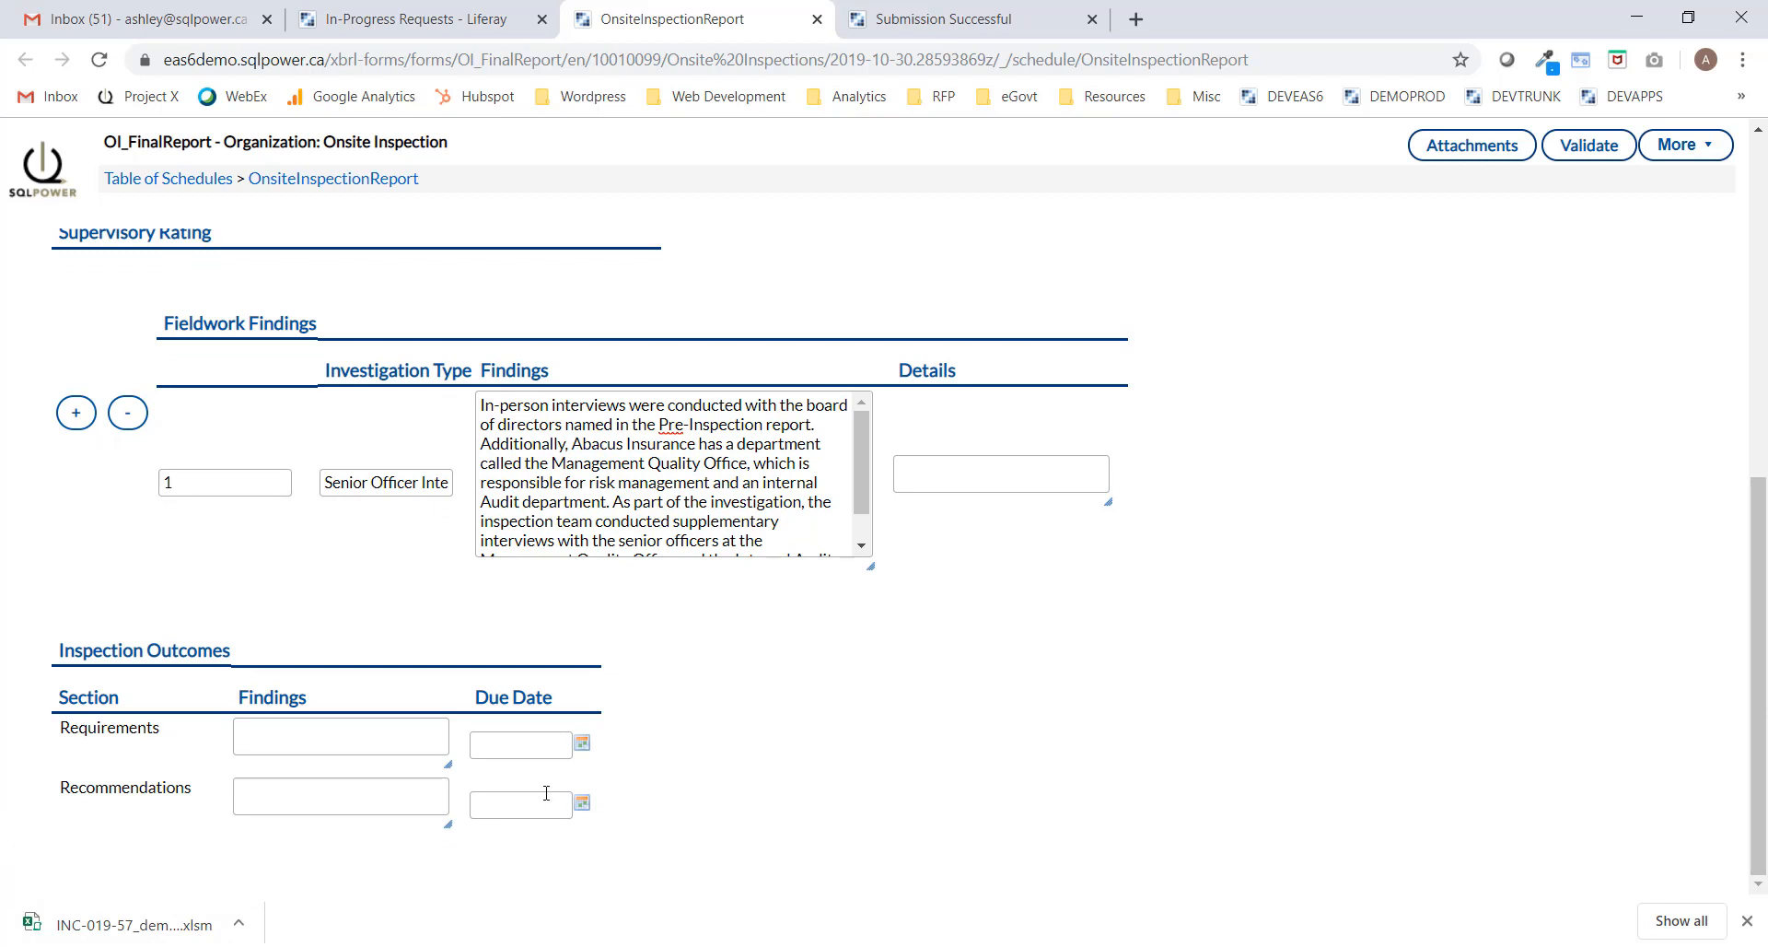
Paste the $200,000 administrative penalty paragraph into the Requirements findings and enlarge the box.
click(337, 728)
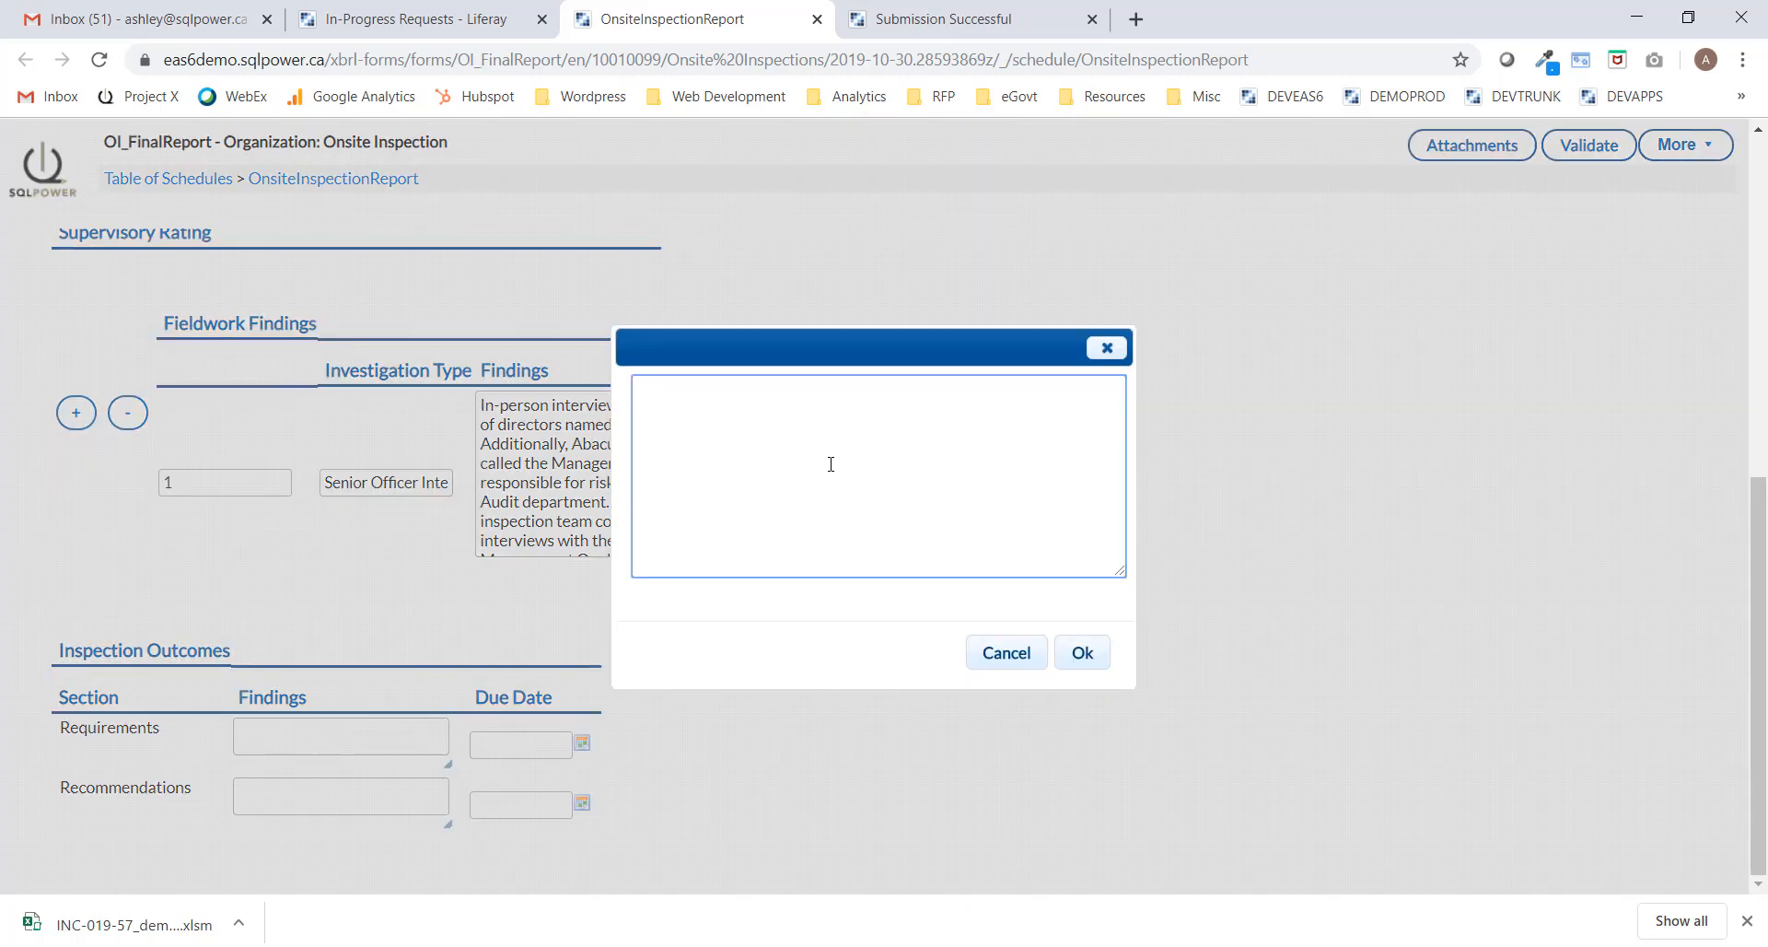
text(Pursuant to 10(1) of regulations, an administrative penalty of $200,000 USD is imposed on Abacus Insurance in respect the the breaches of the large exposure requirements by exceeding its limits in thee consectutive quarterly reporting periods in 2019.)
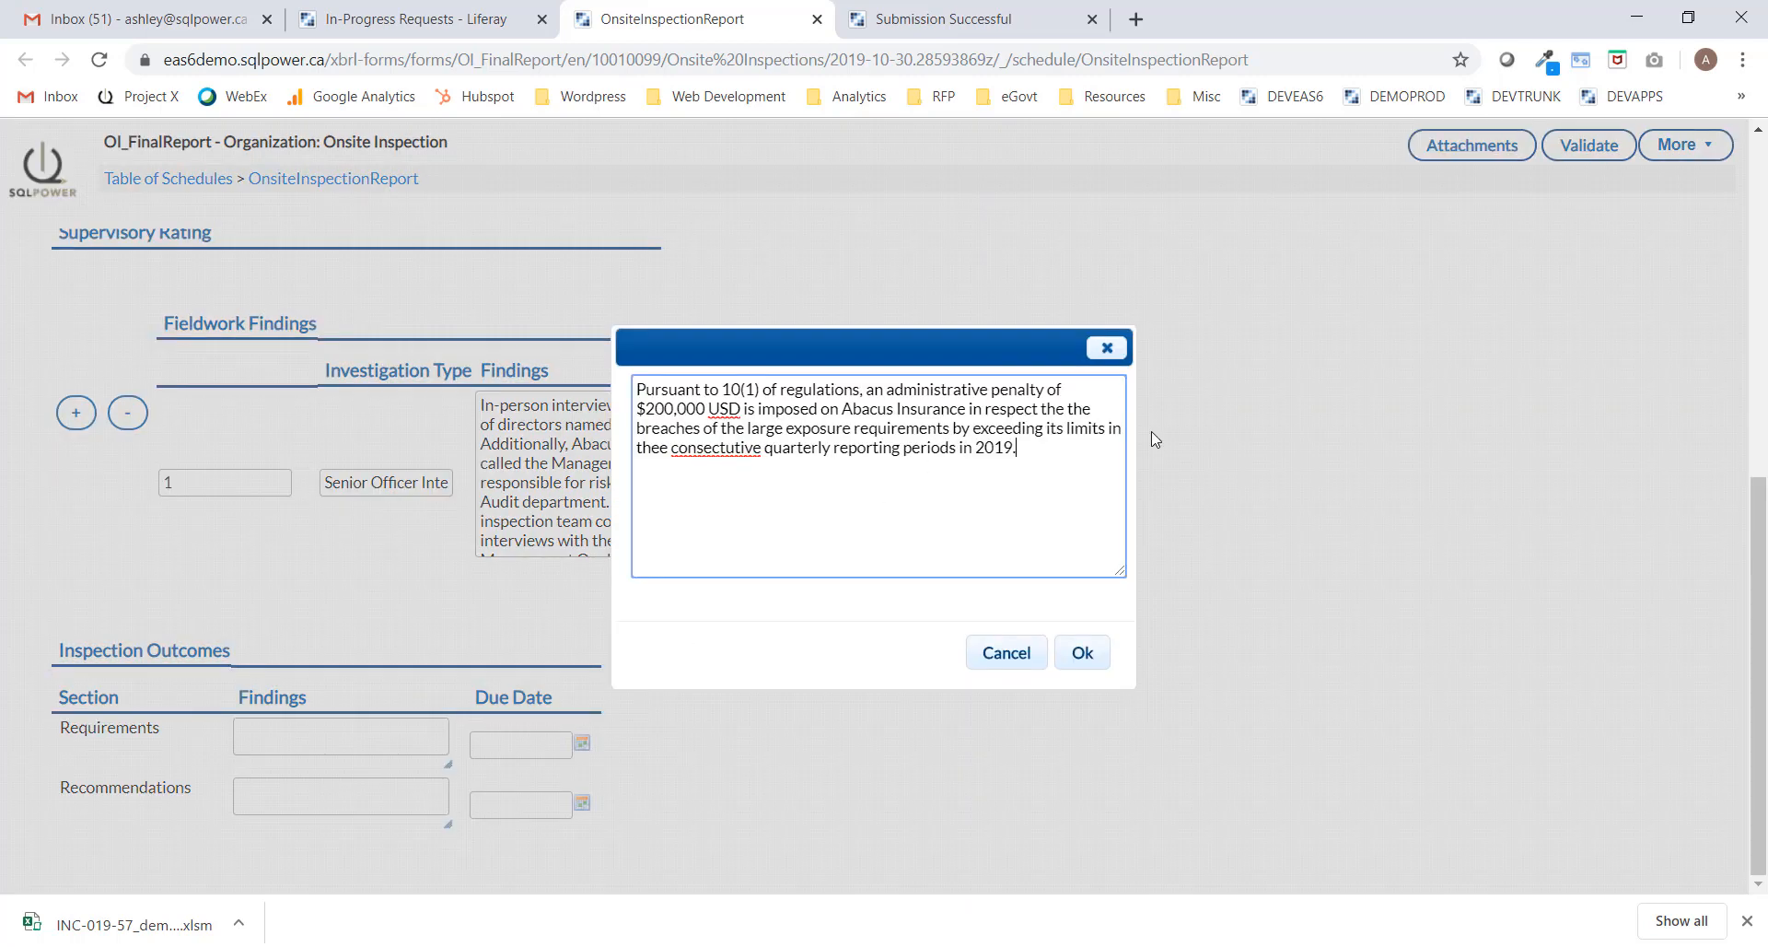
click(1083, 659)
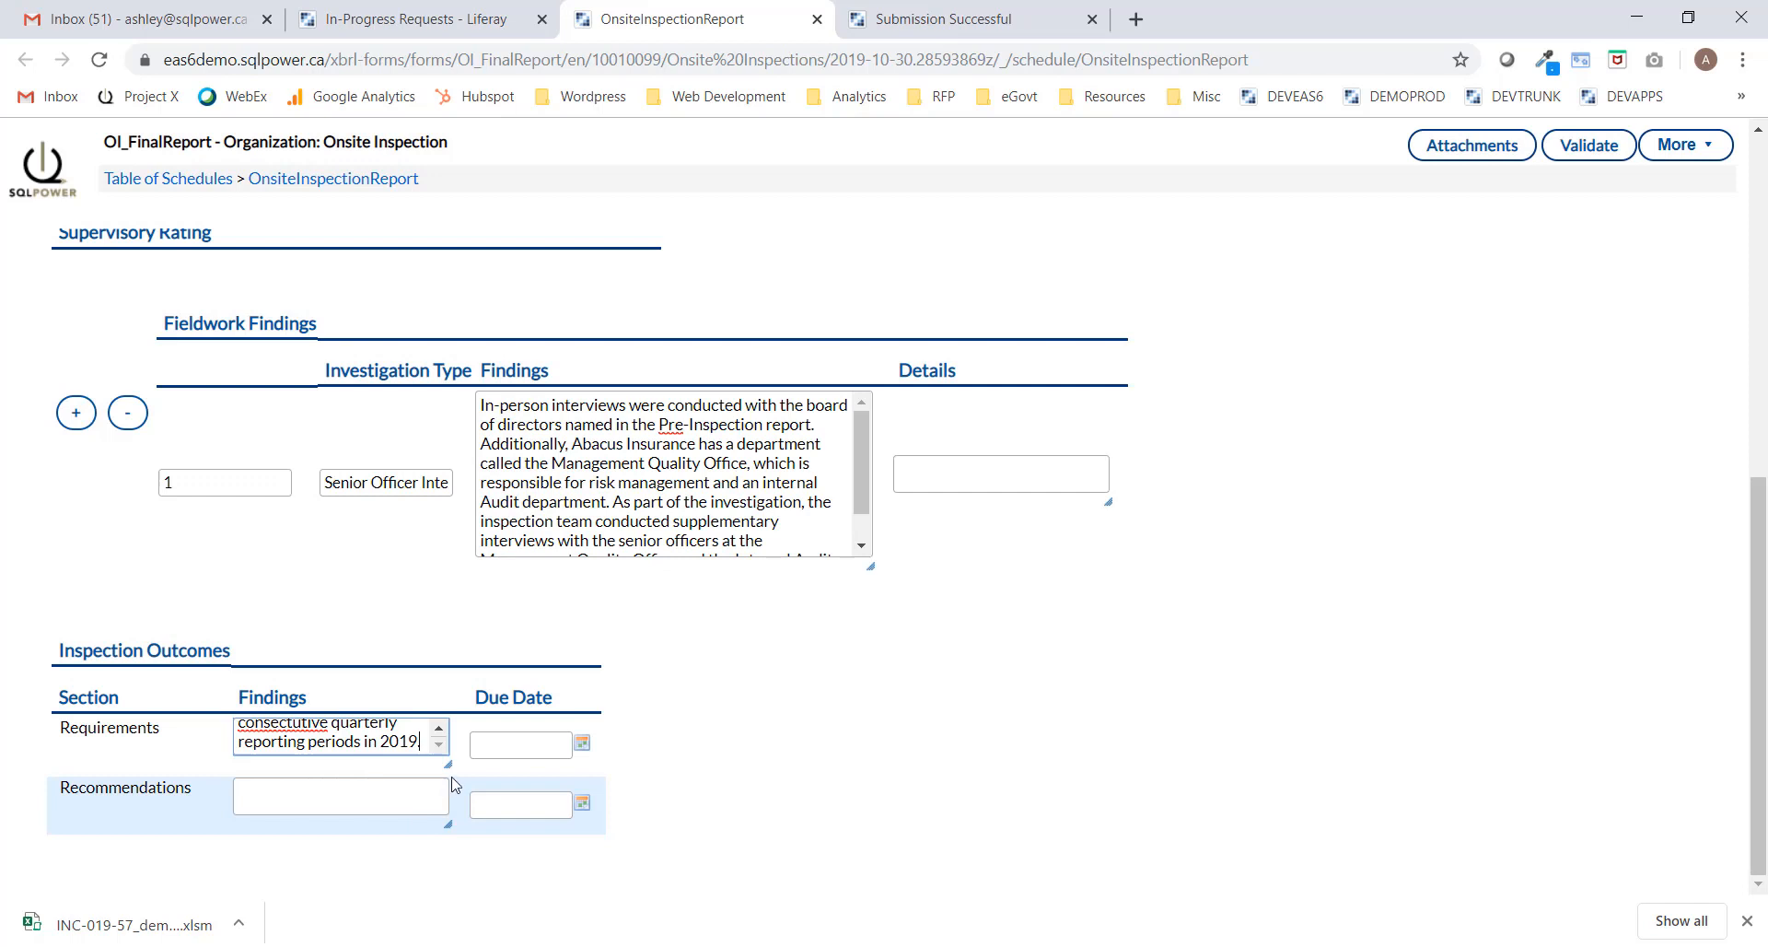
drag(451, 778, 677, 841)
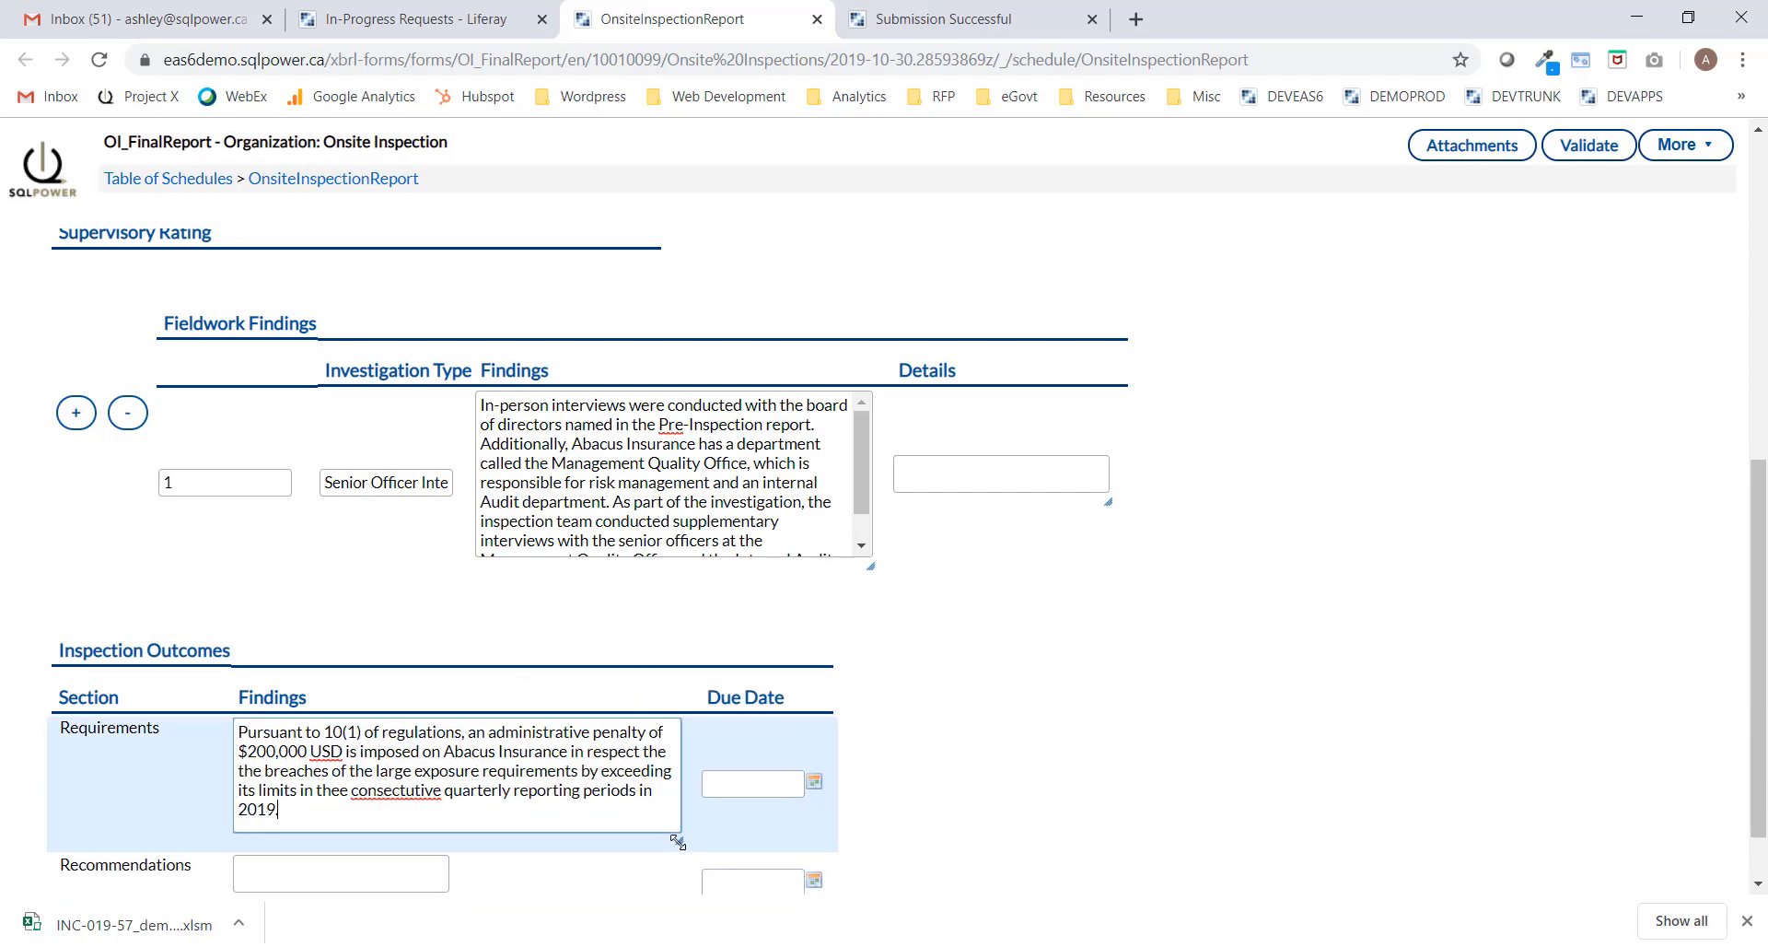
Set the Requirements due date to 2020-02-29 and validate the report.
click(814, 783)
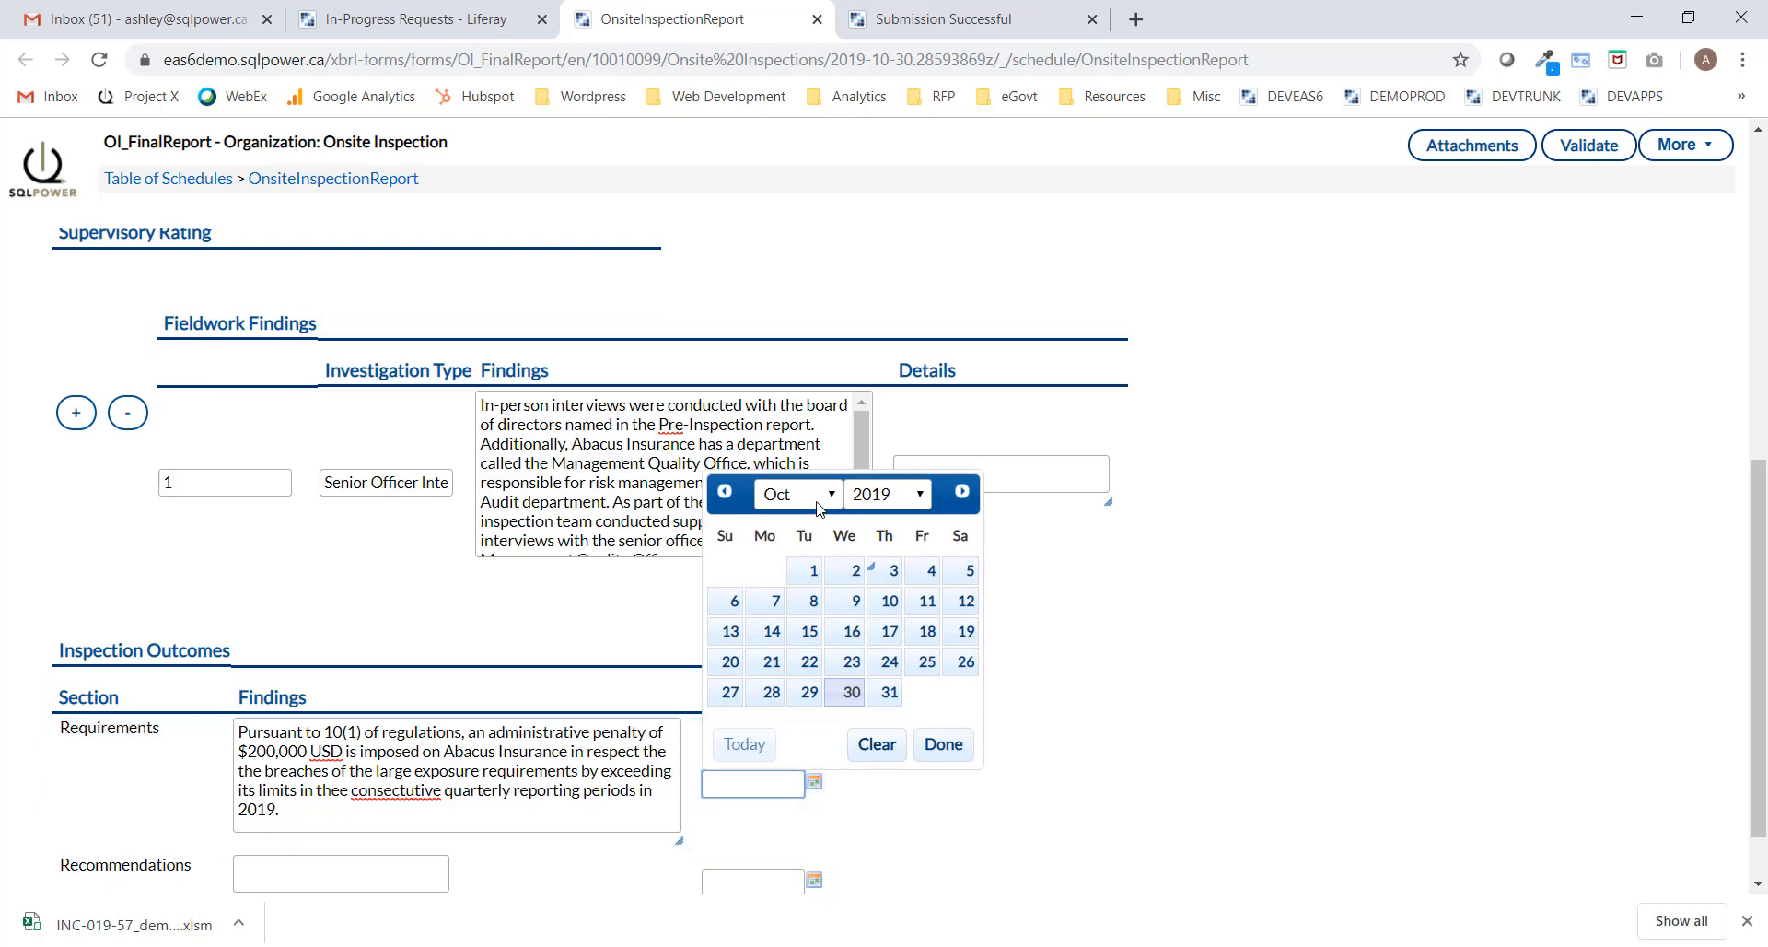
click(816, 506)
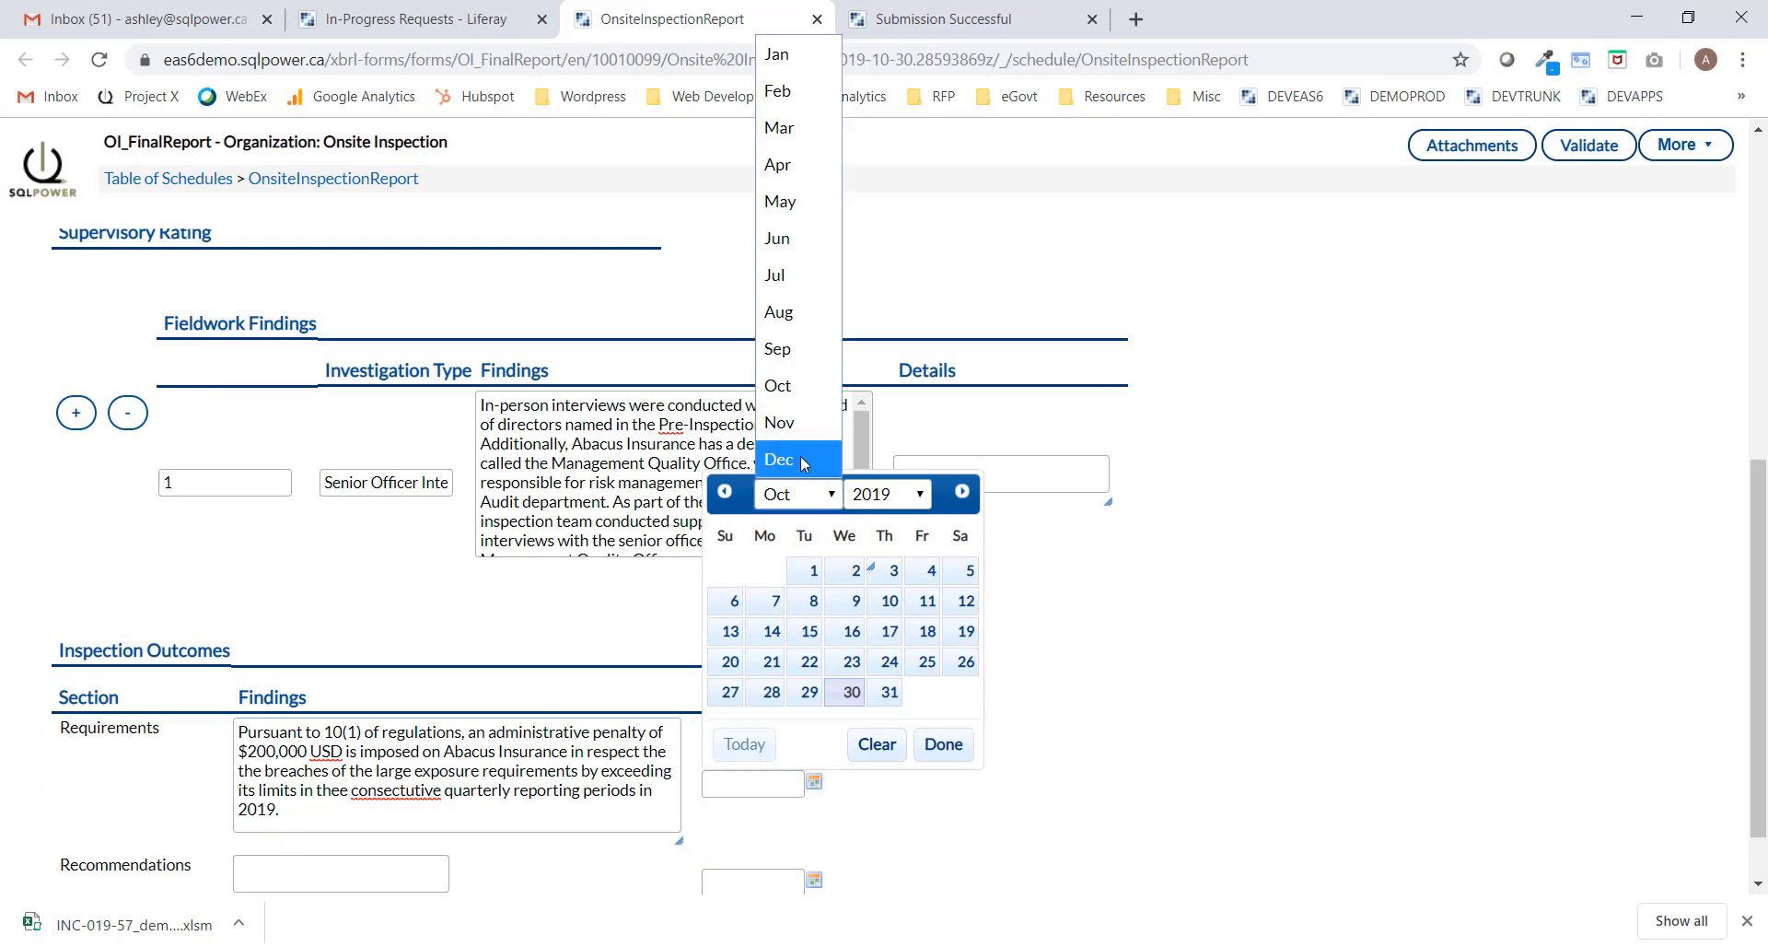
click(790, 91)
click(919, 497)
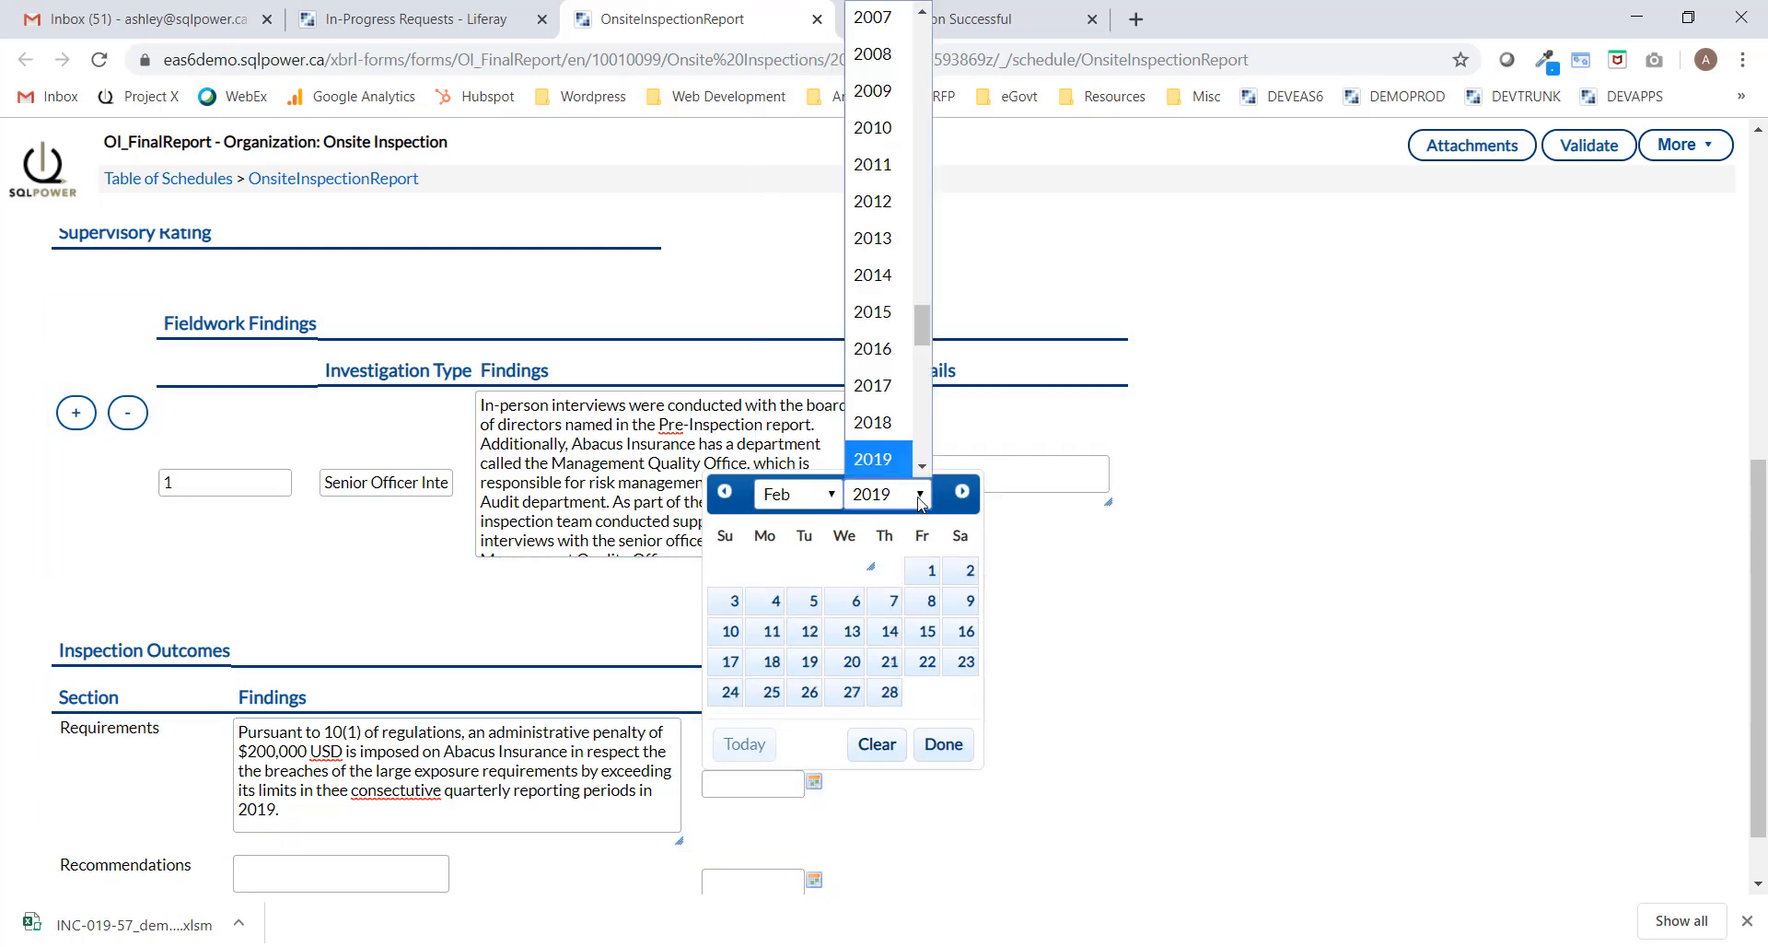
scroll(880, 387, down, 2)
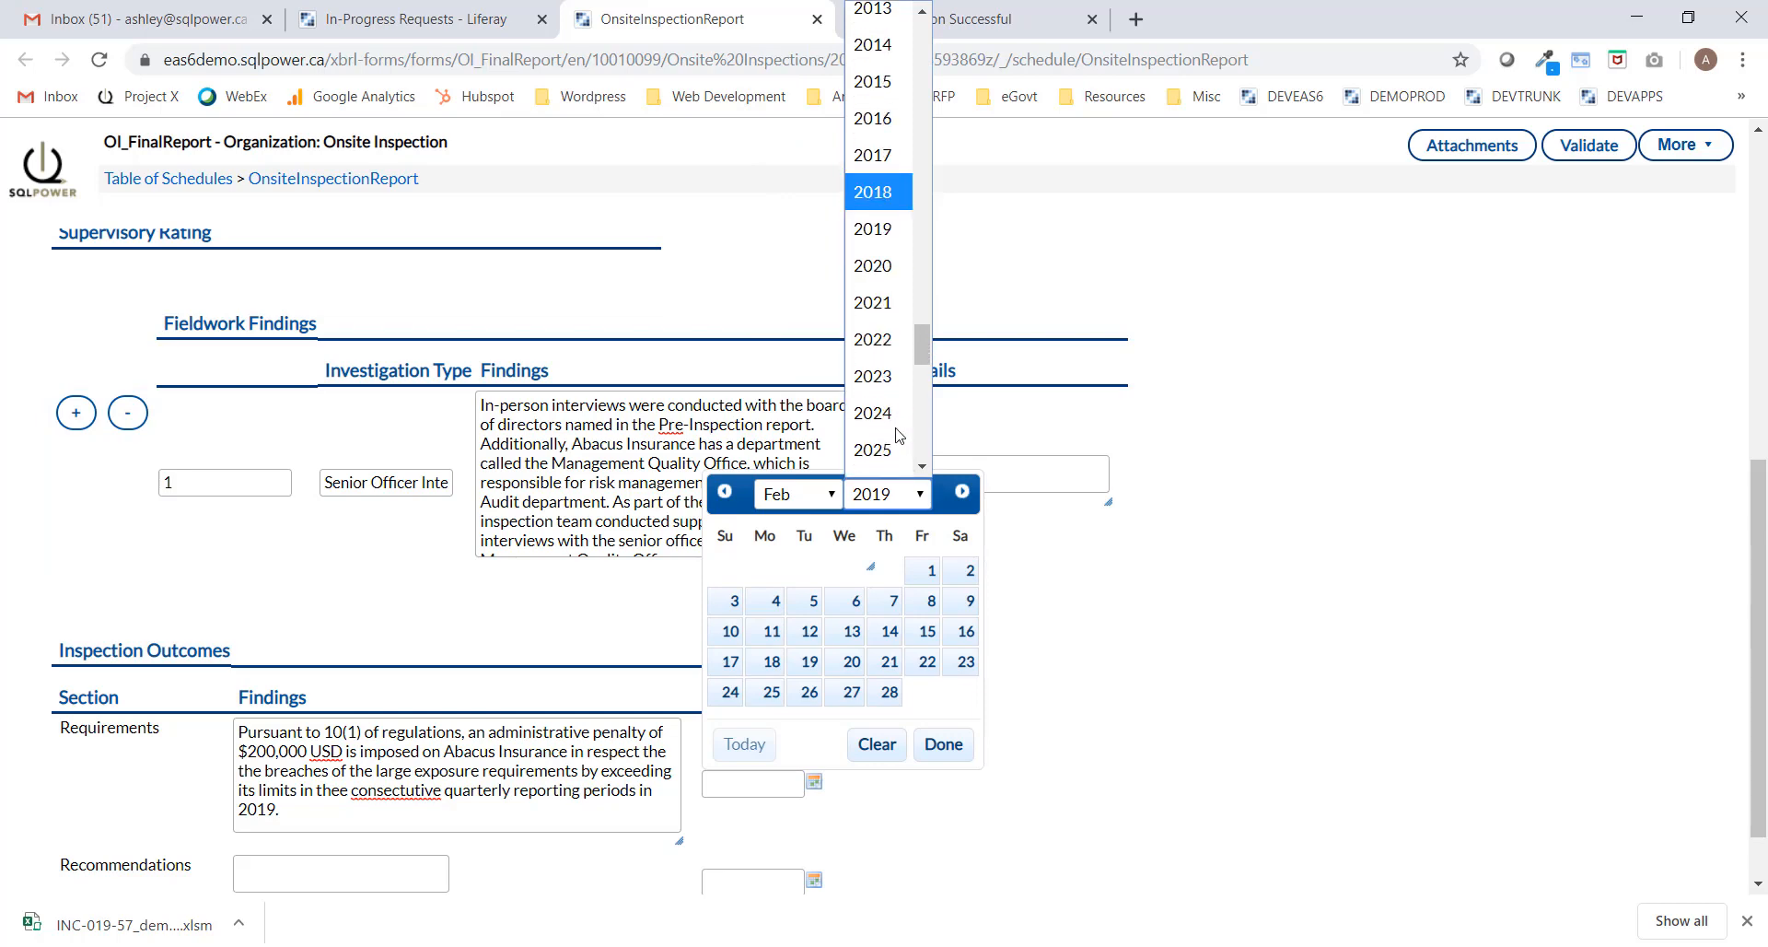
click(879, 264)
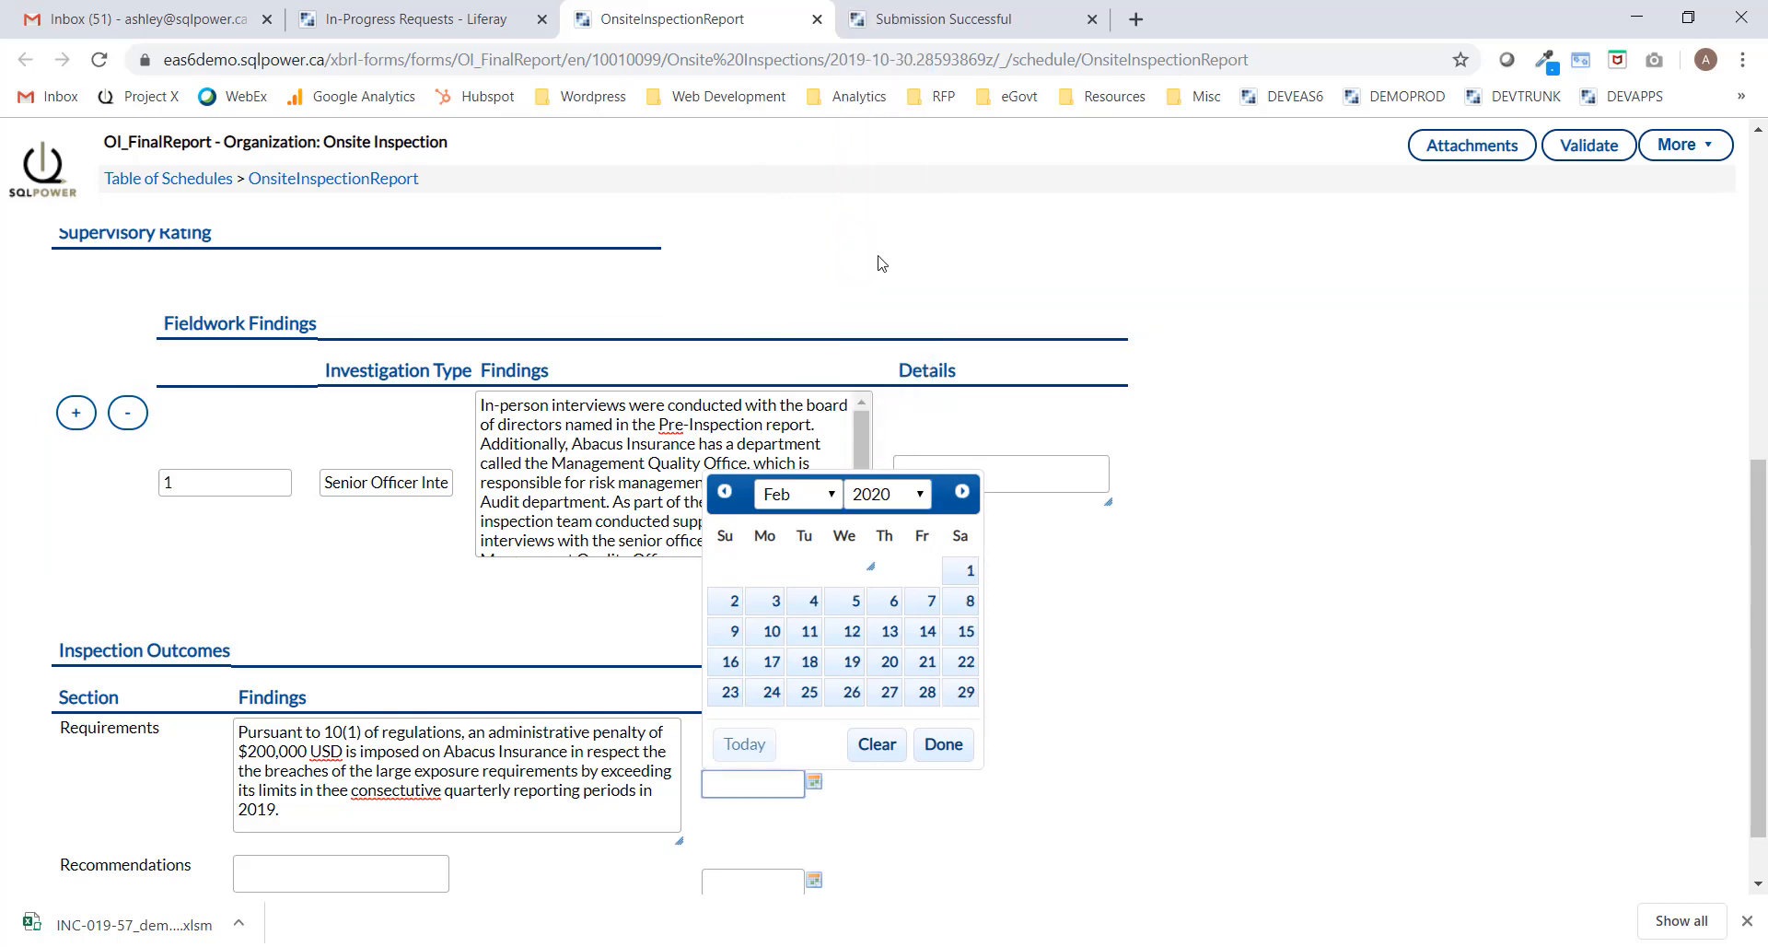
click(967, 692)
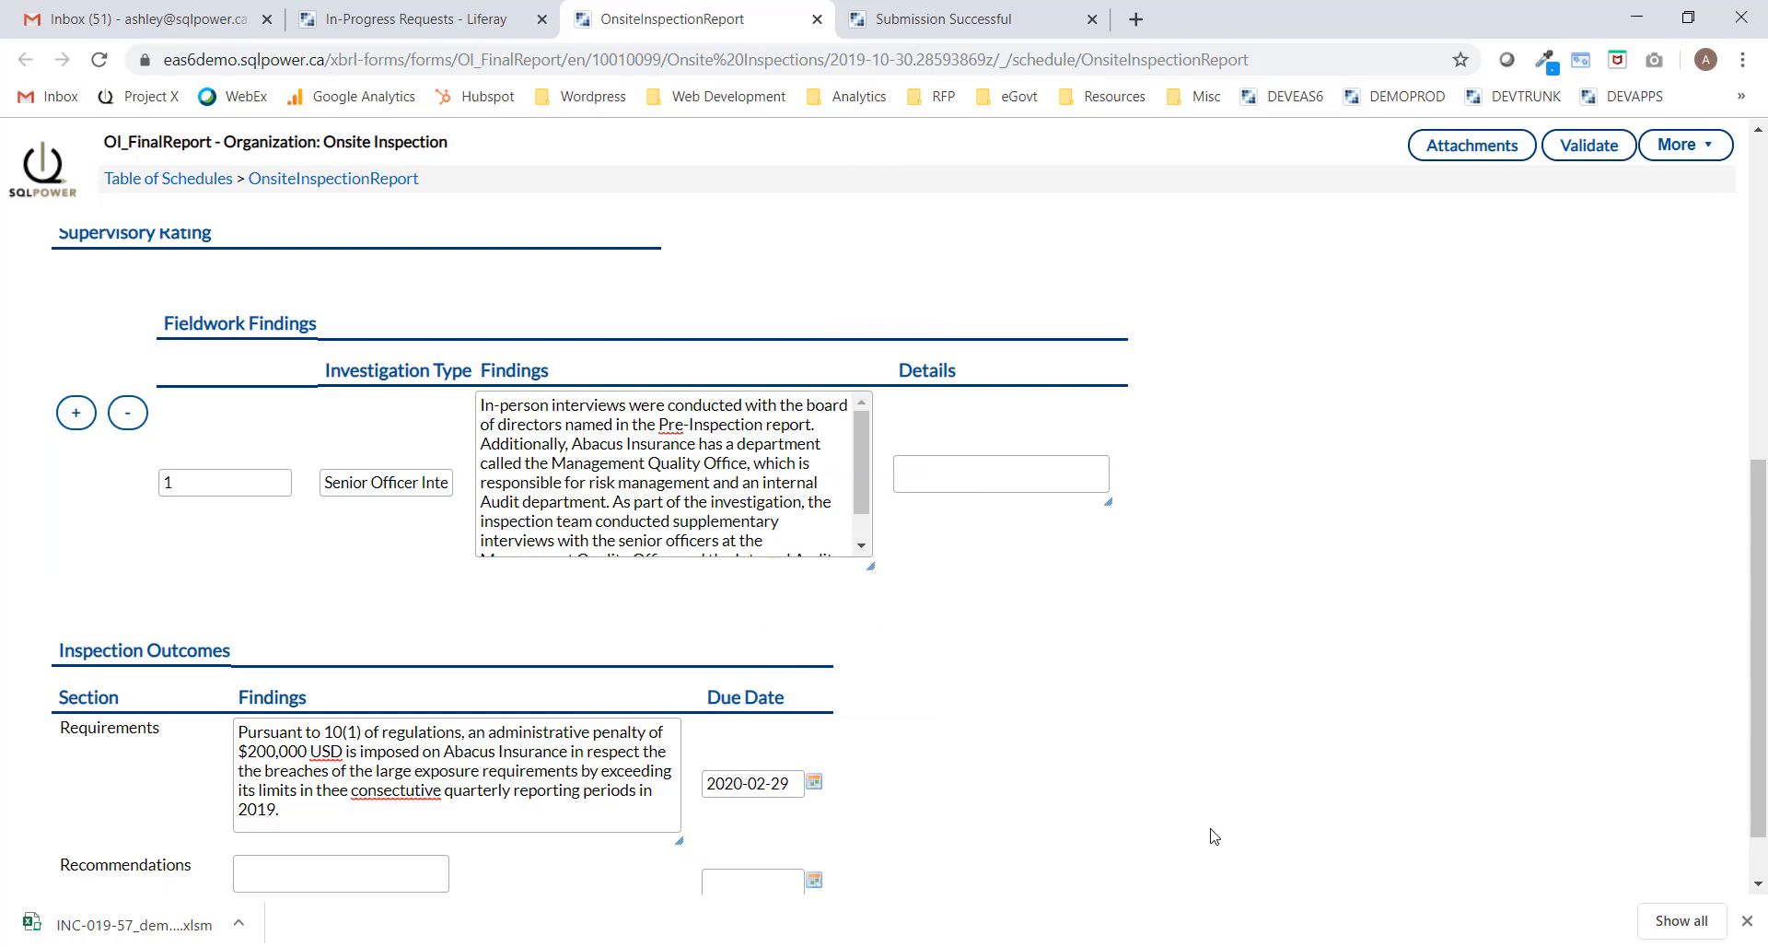
click(1595, 156)
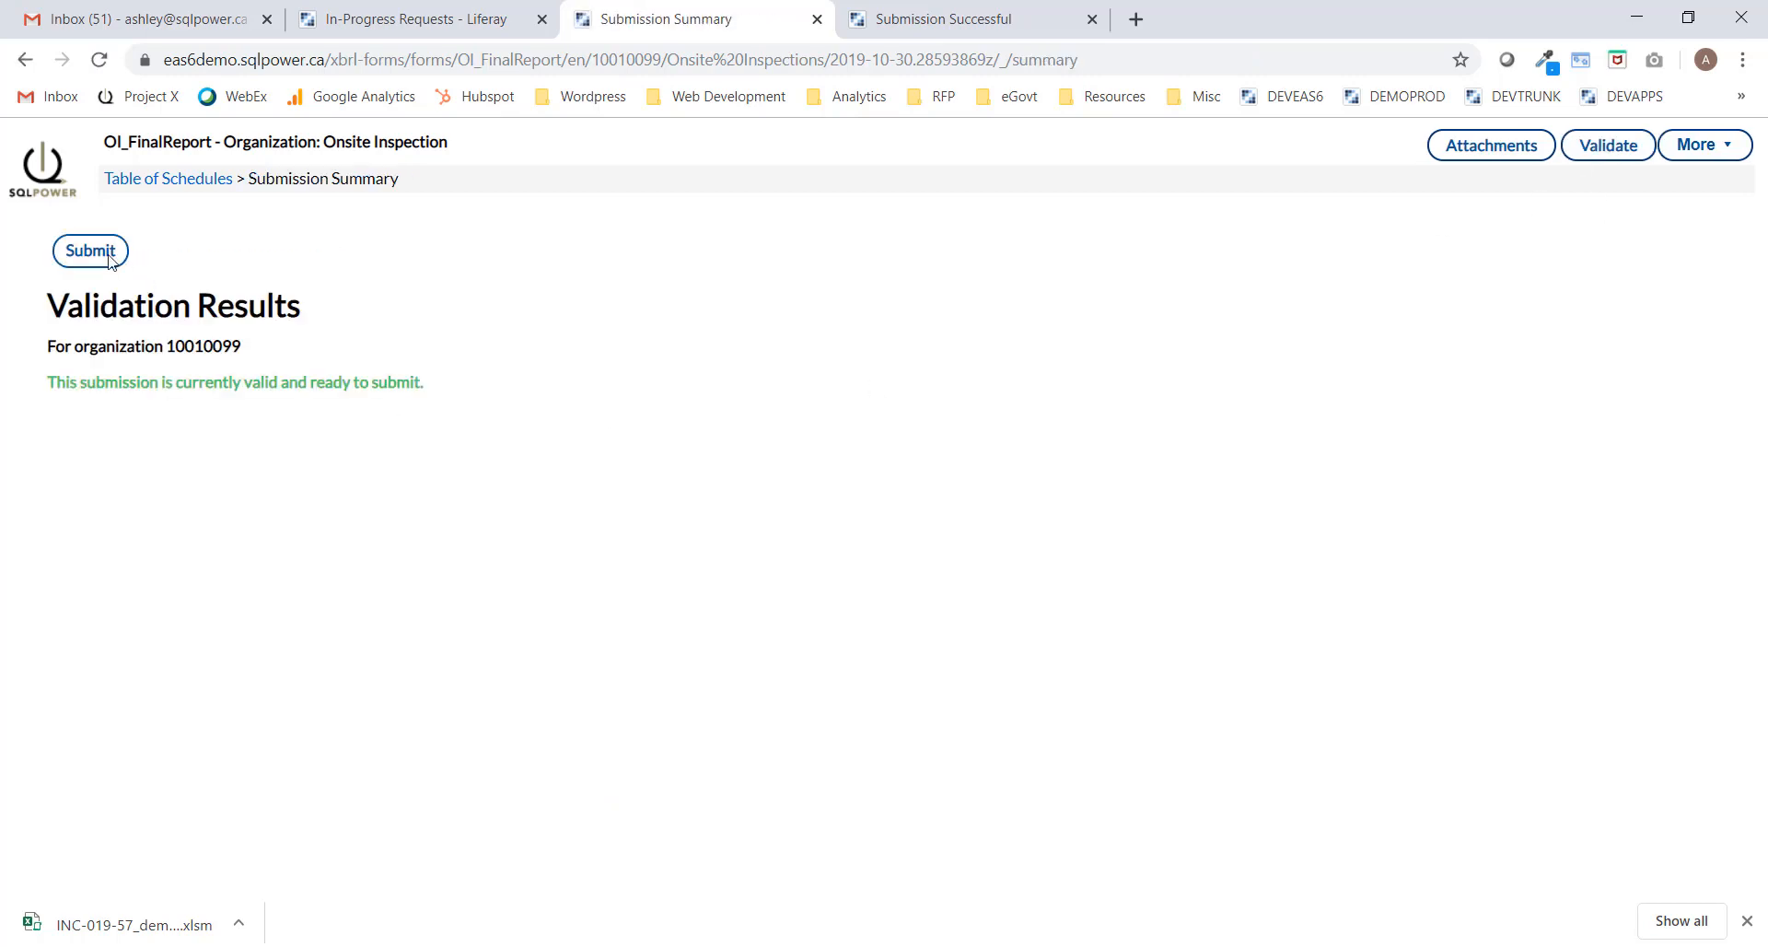
Submit the validated report without comments, close the confirmation tabs, and reload the list.
click(109, 261)
click(109, 261)
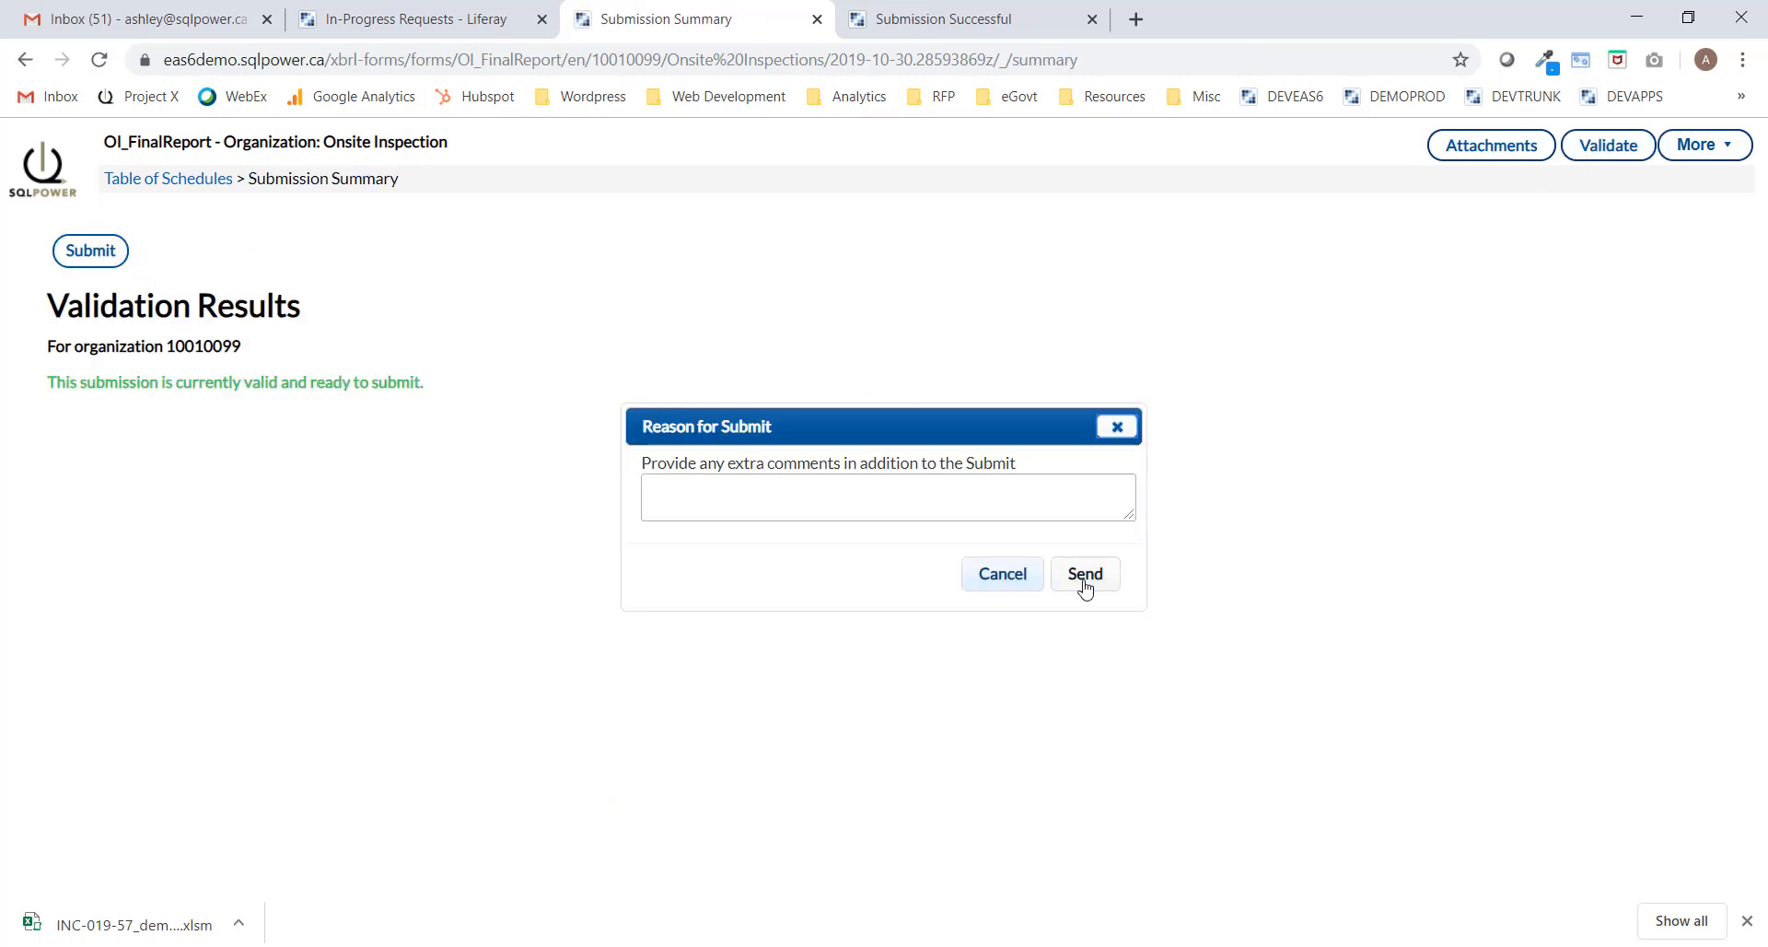
click(1085, 575)
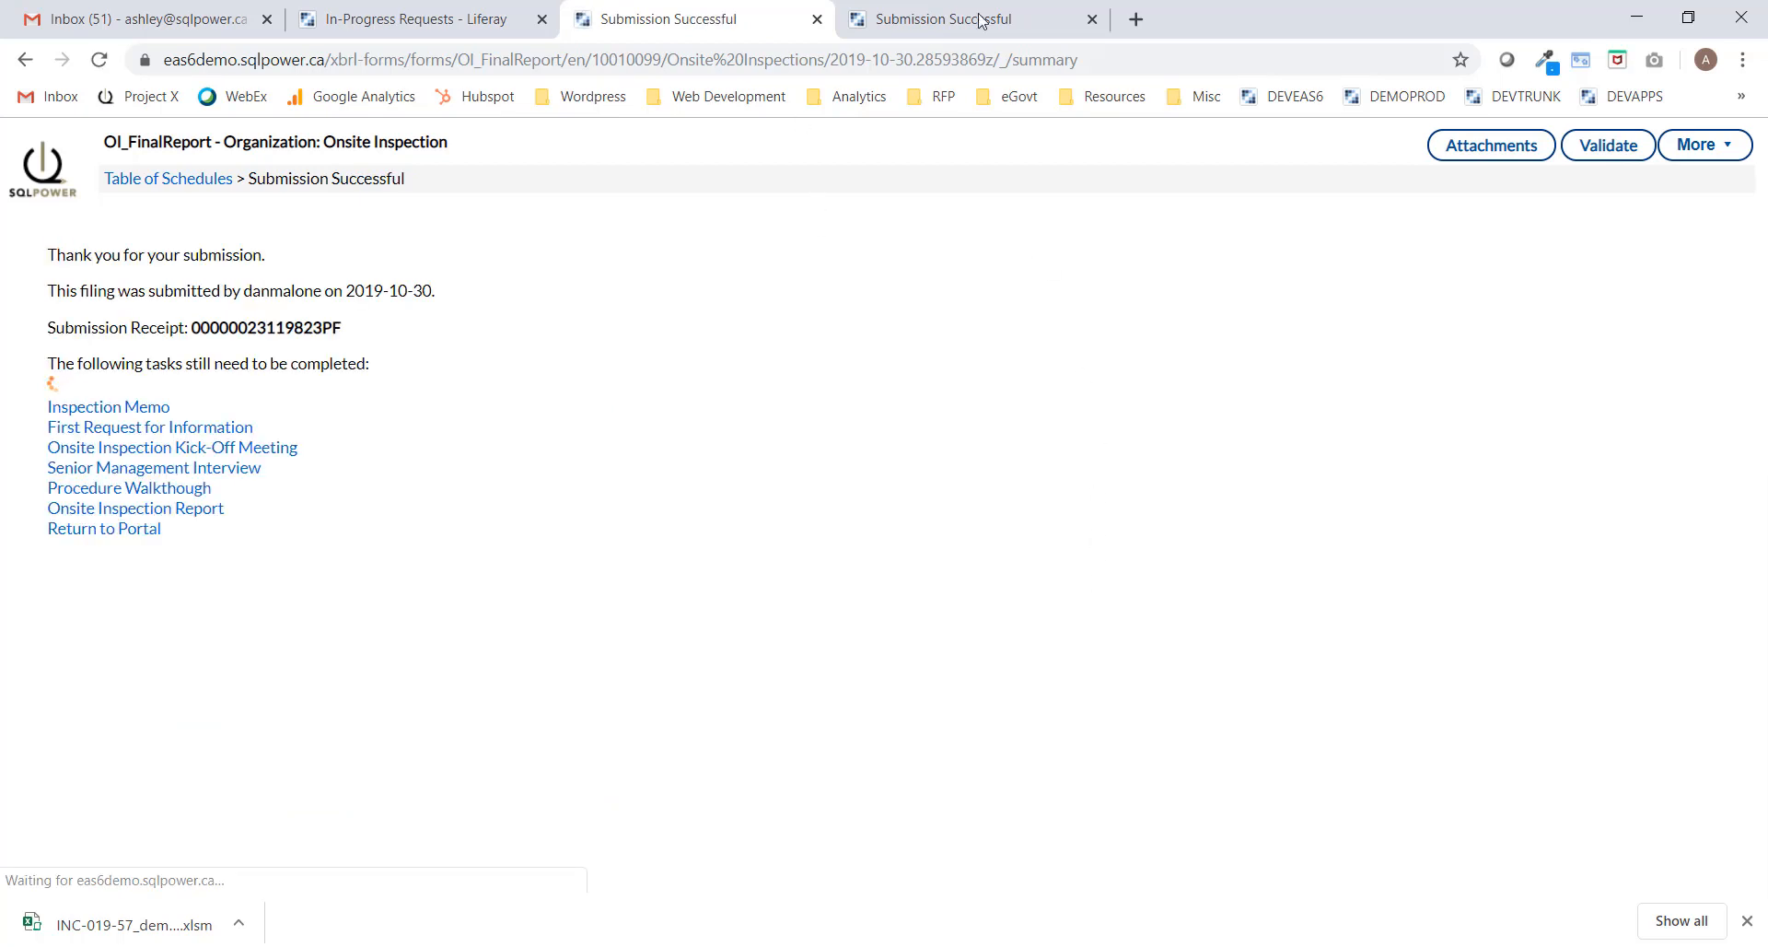
click(1092, 20)
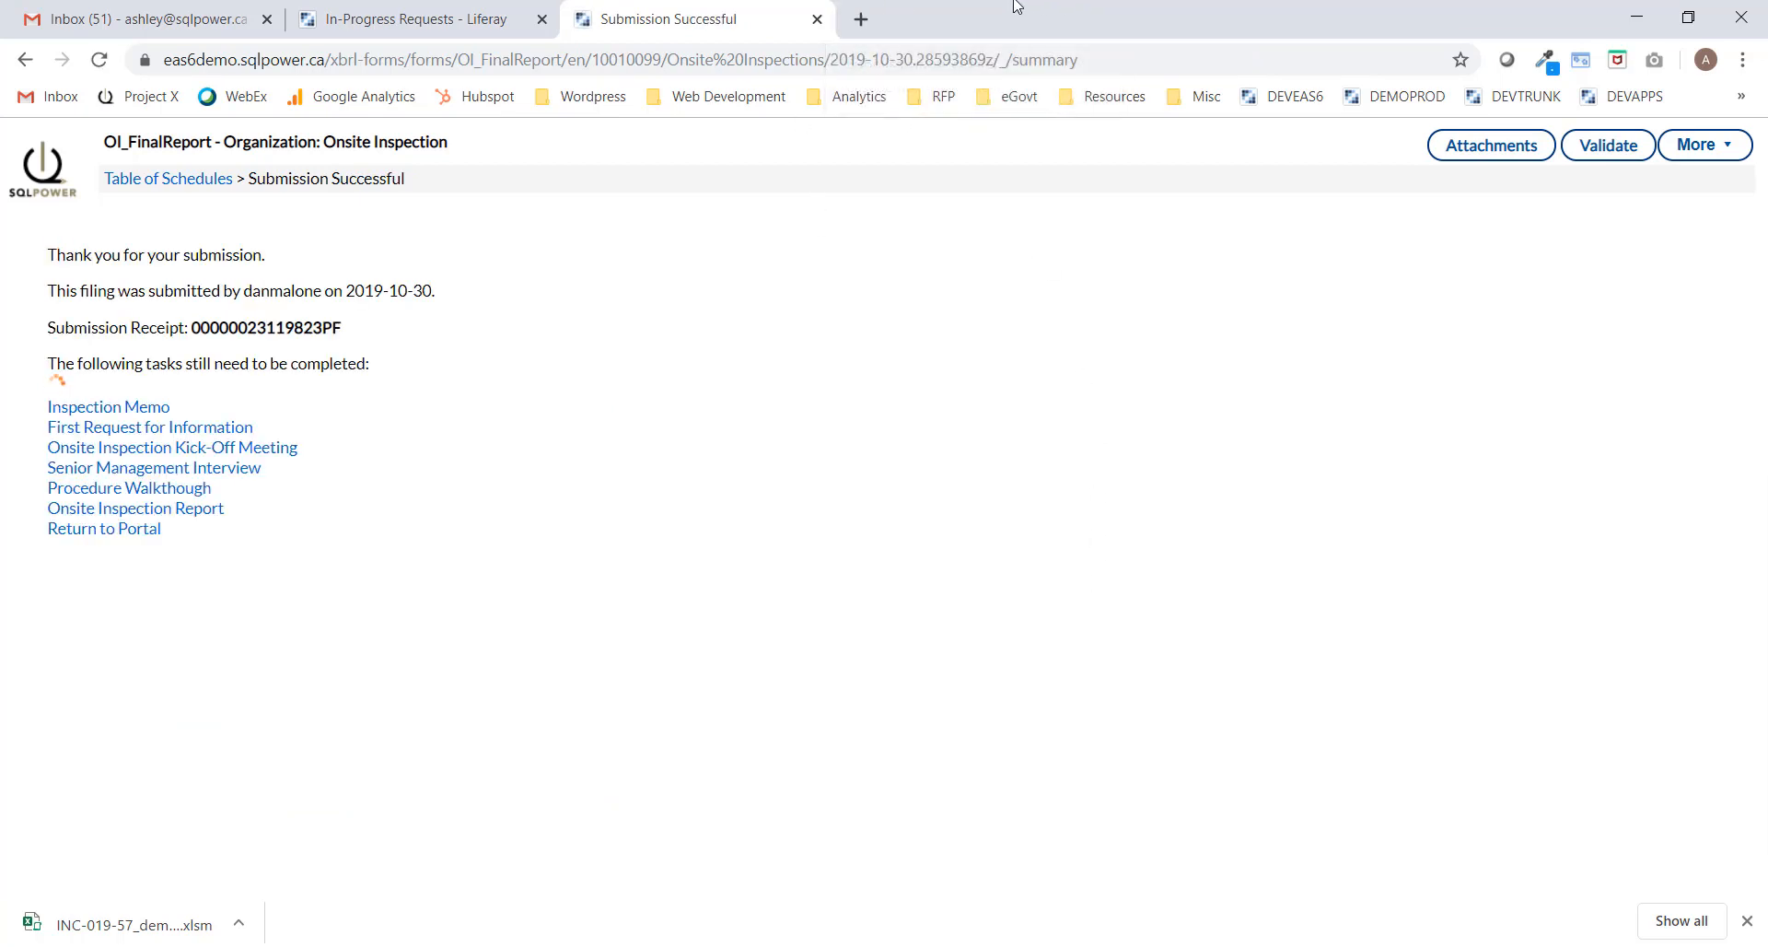
click(817, 19)
click(102, 59)
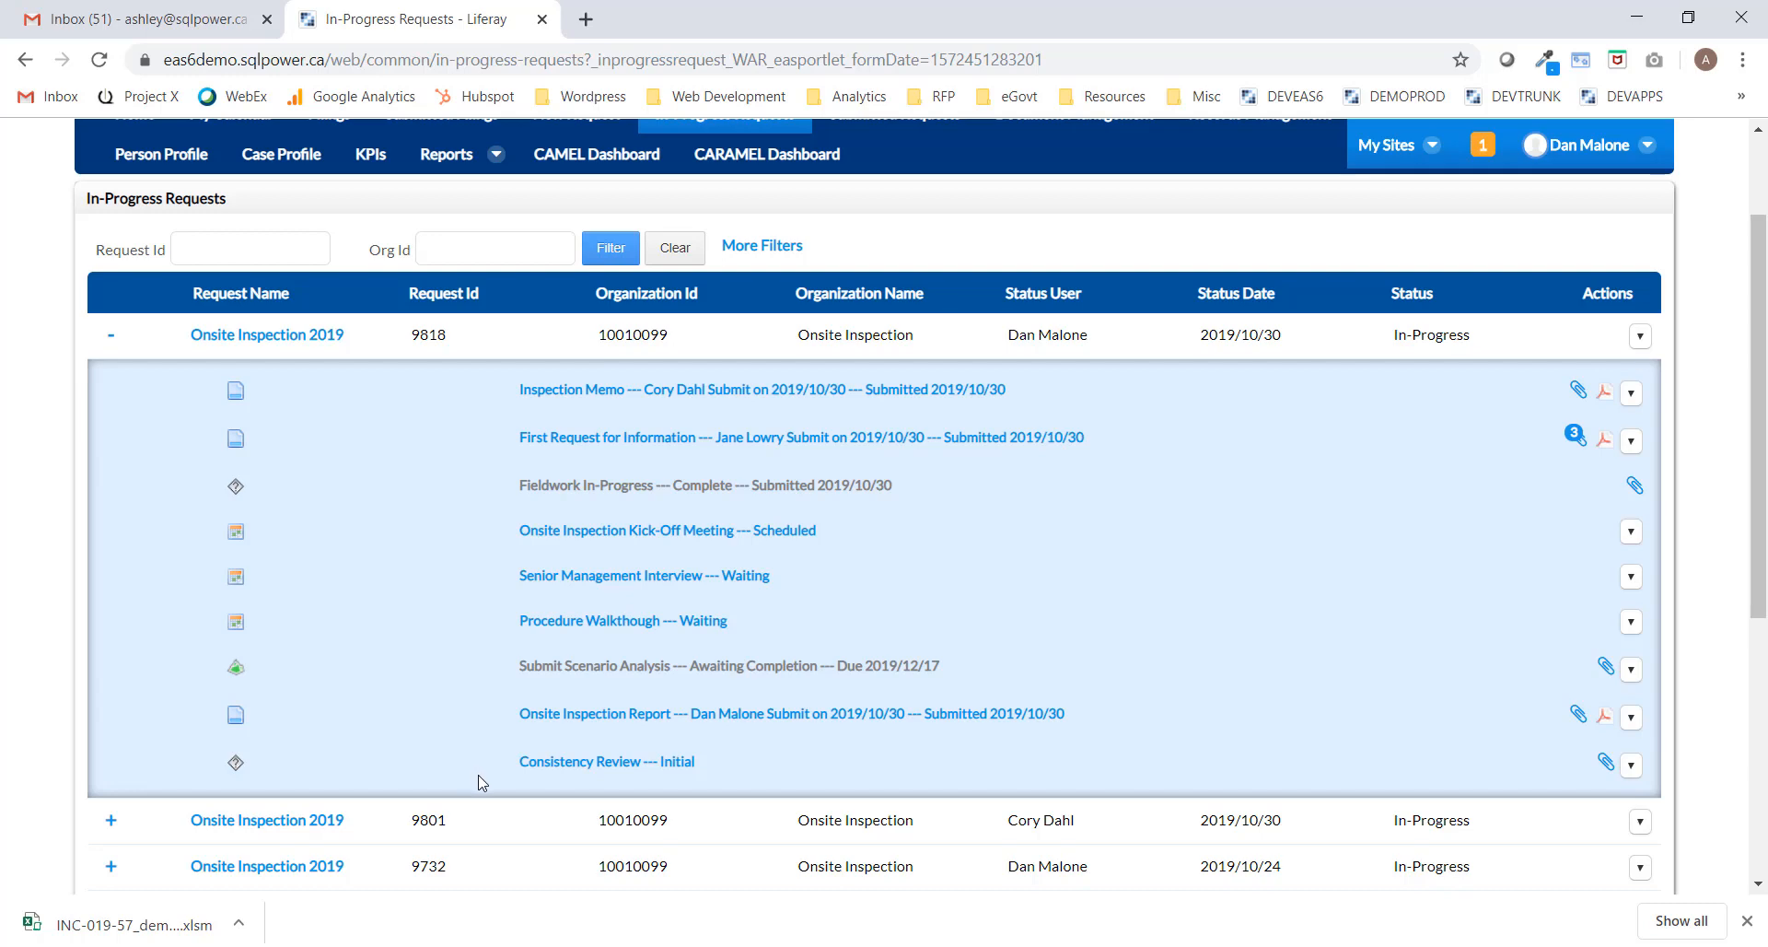
Approve request 9818's Consistency Review and close the review window.
click(582, 763)
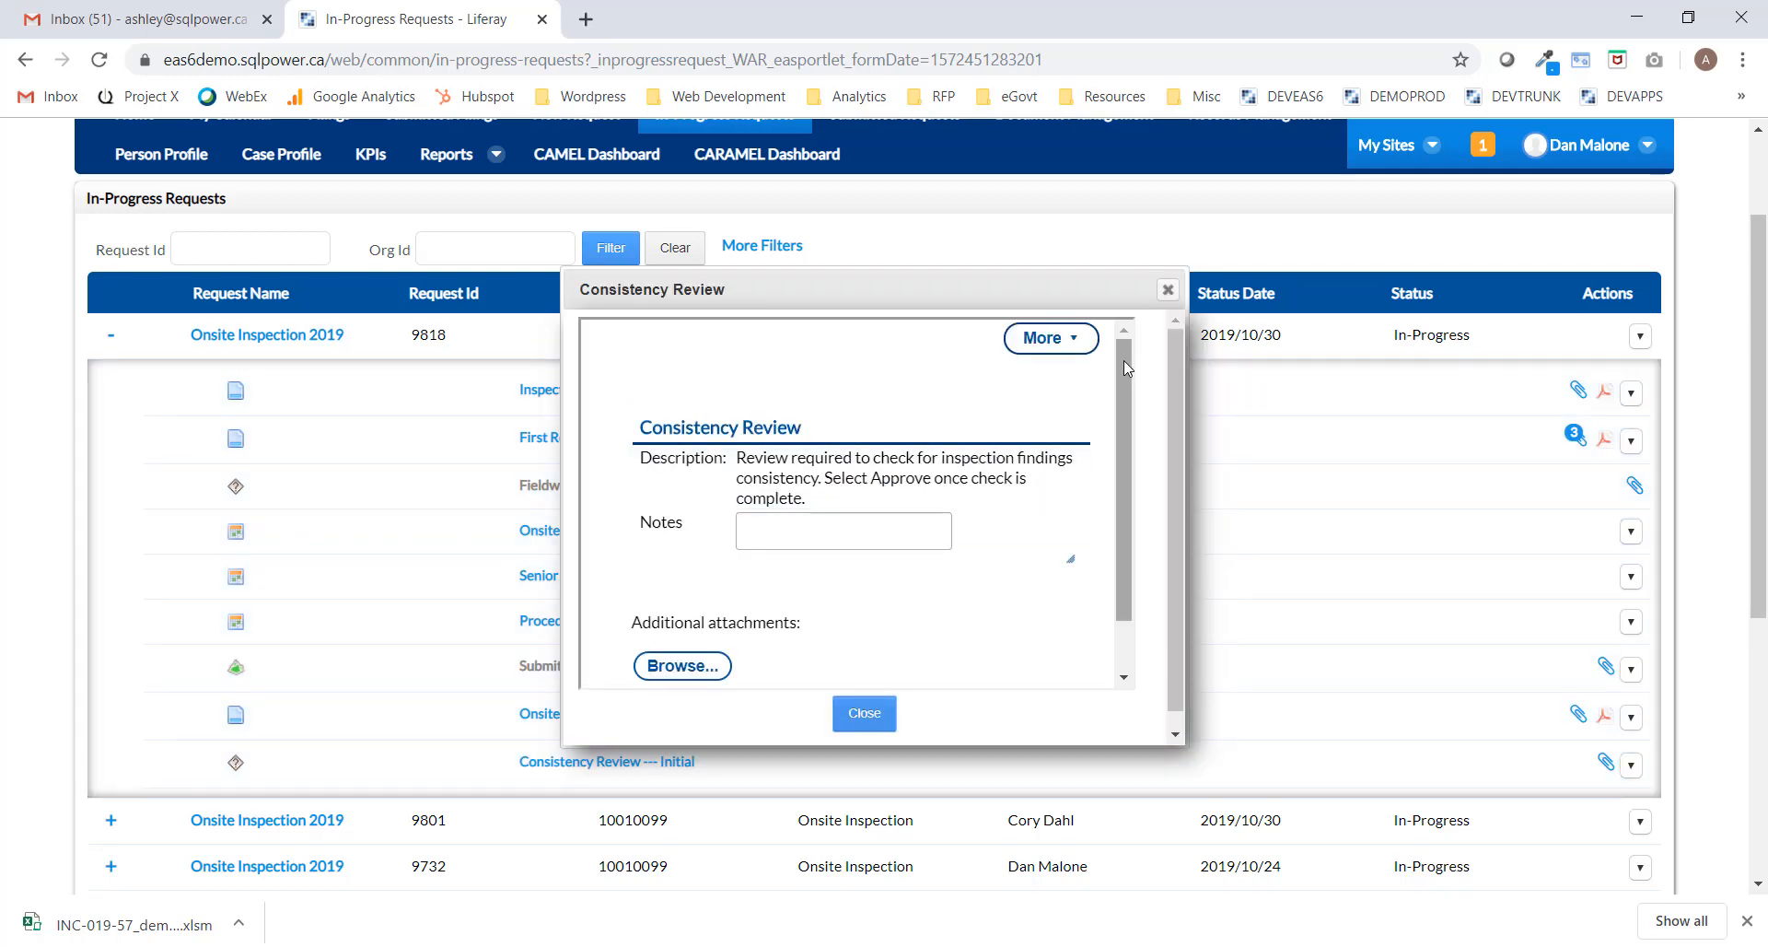
mouse_move(1118, 361)
mouse_down()
mouse_move(1118, 456)
mouse_move(1123, 333)
mouse_up()
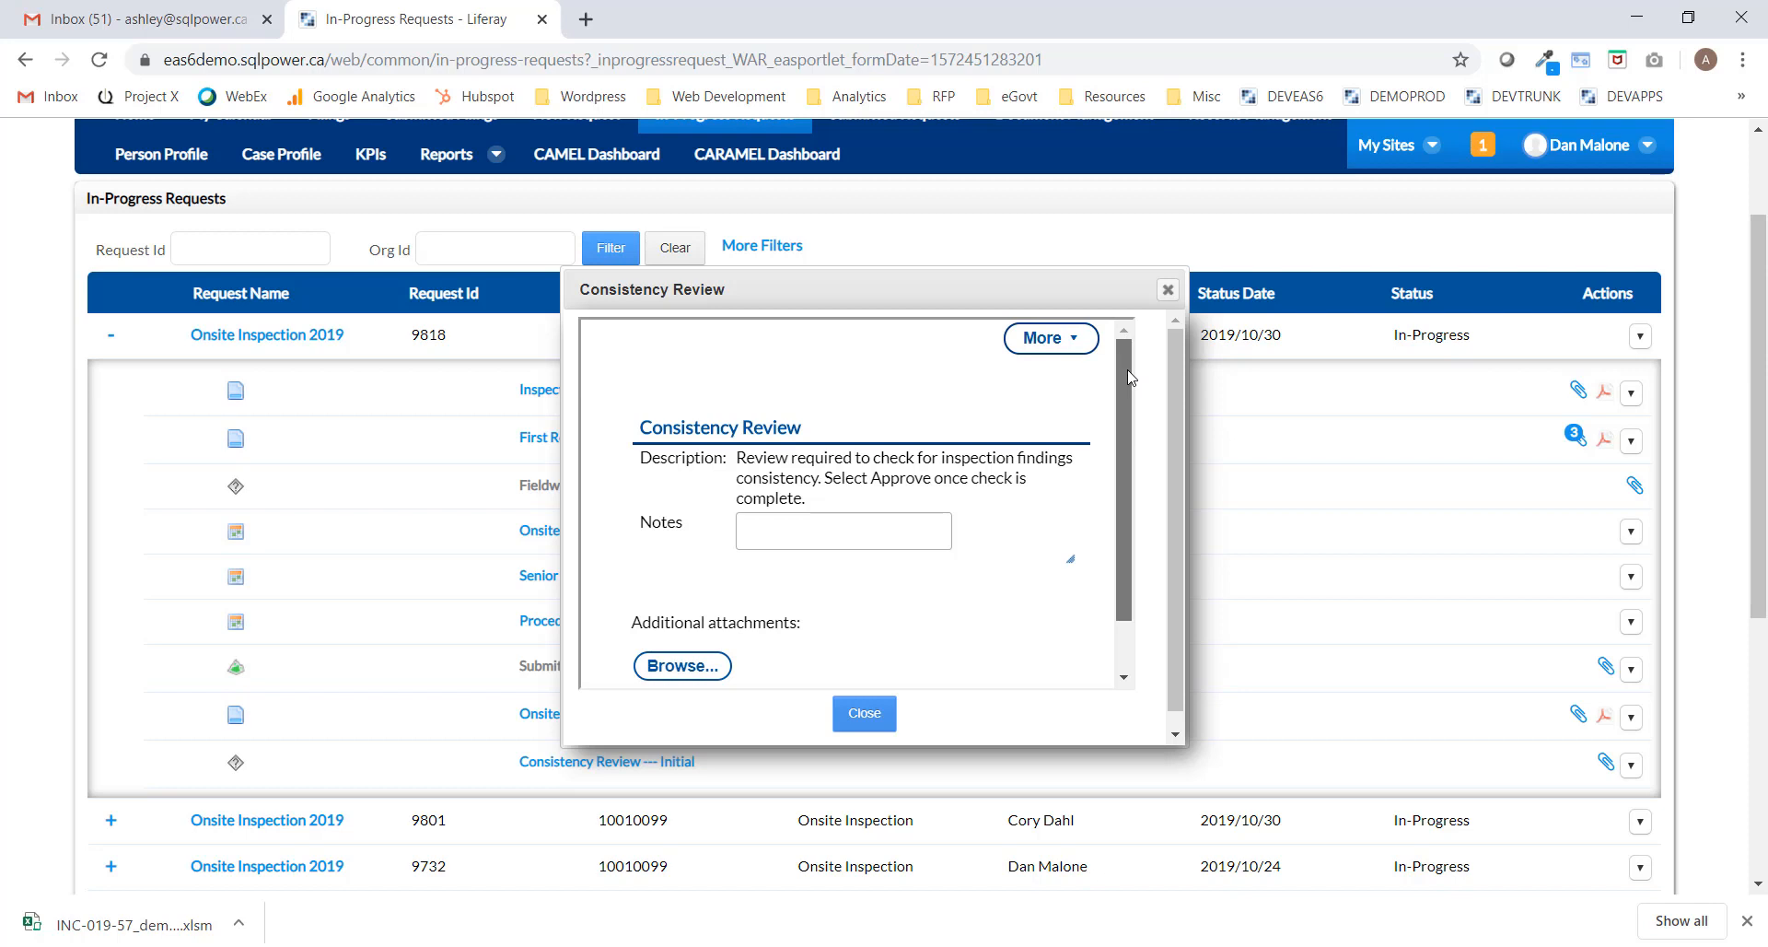
drag(1131, 377, 1136, 499)
click(644, 670)
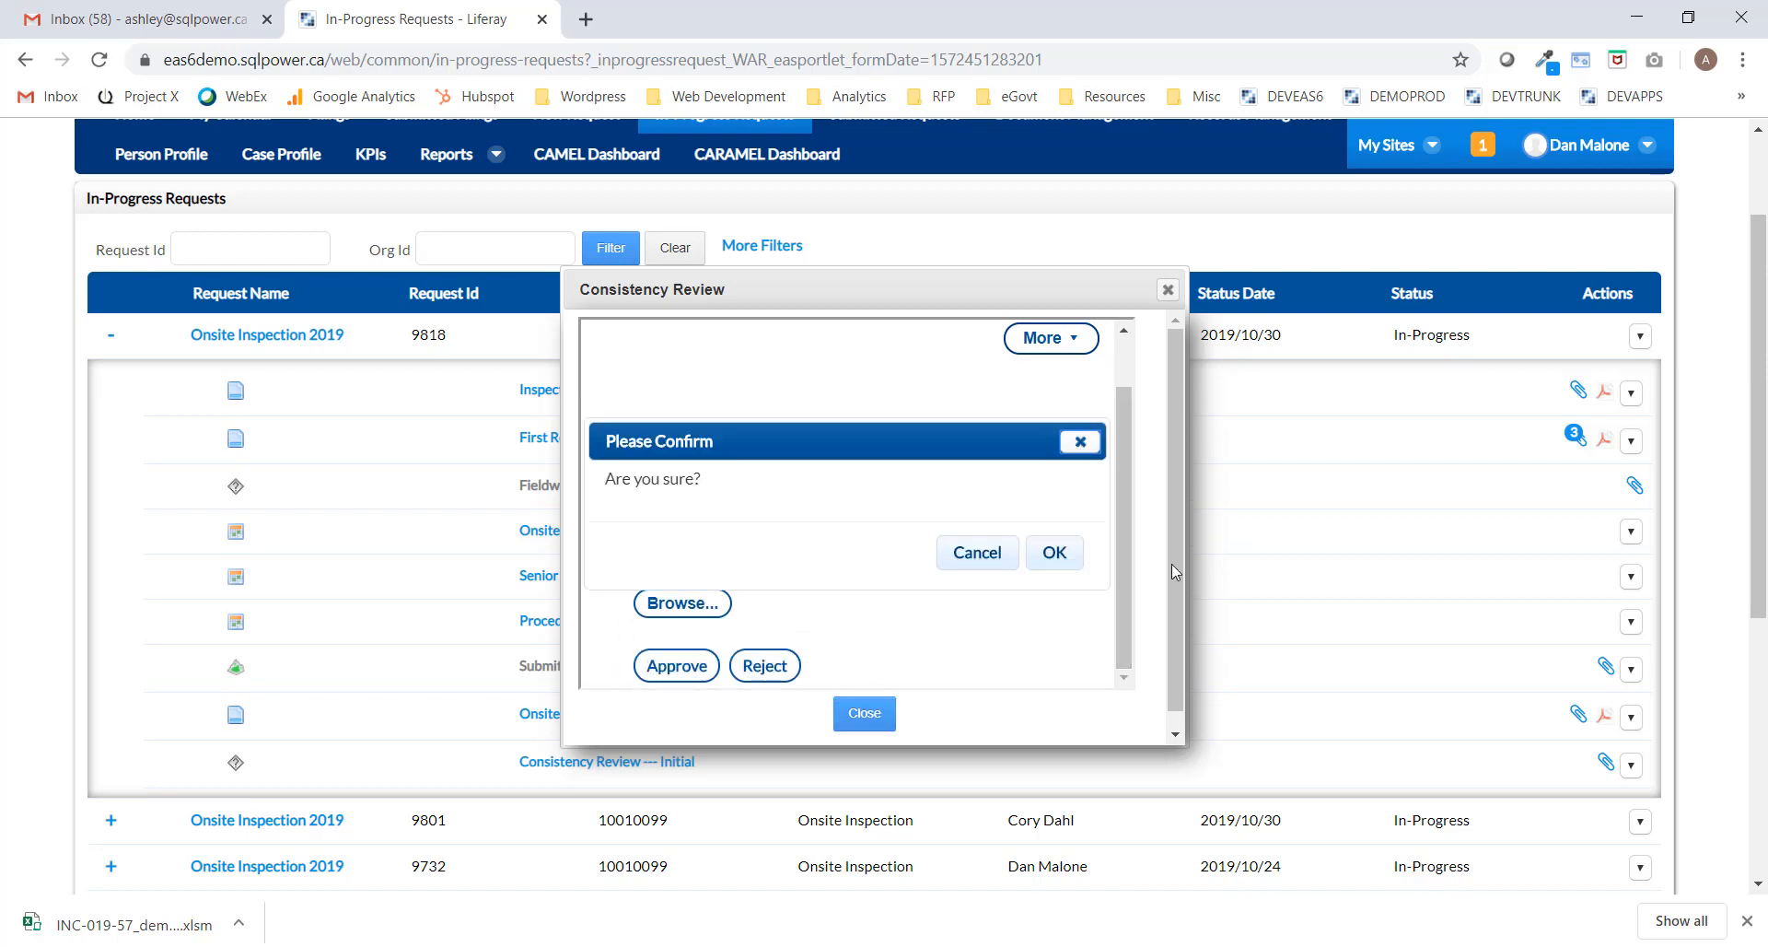
click(1055, 553)
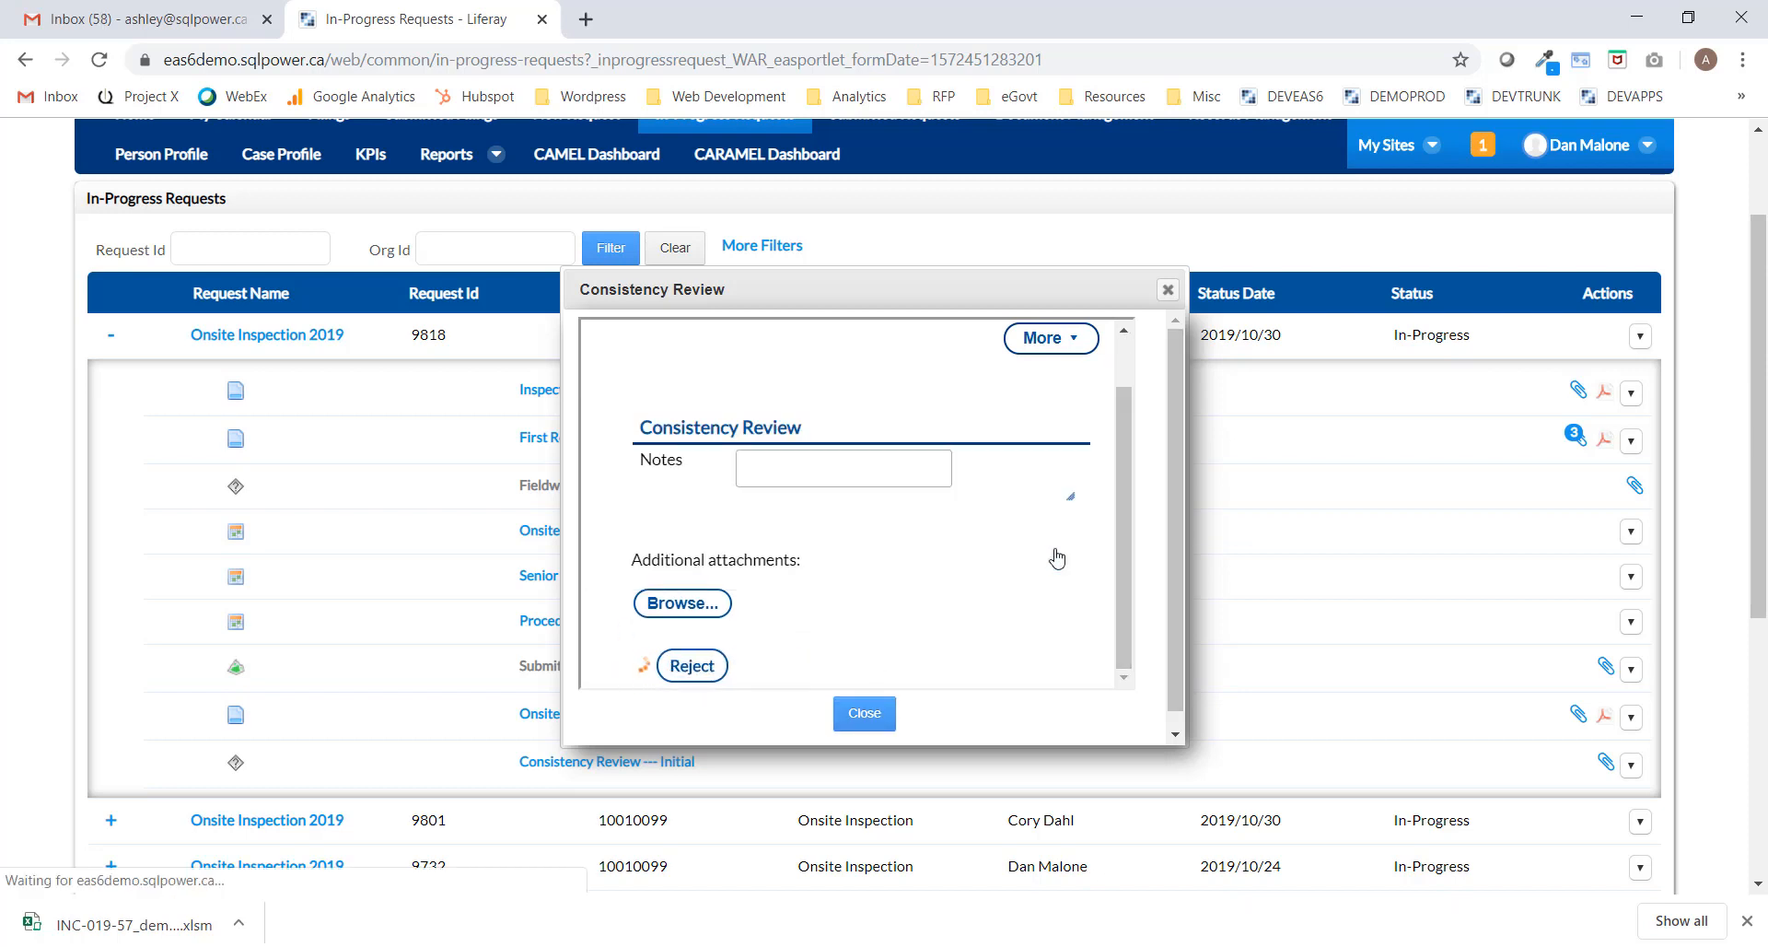
click(883, 723)
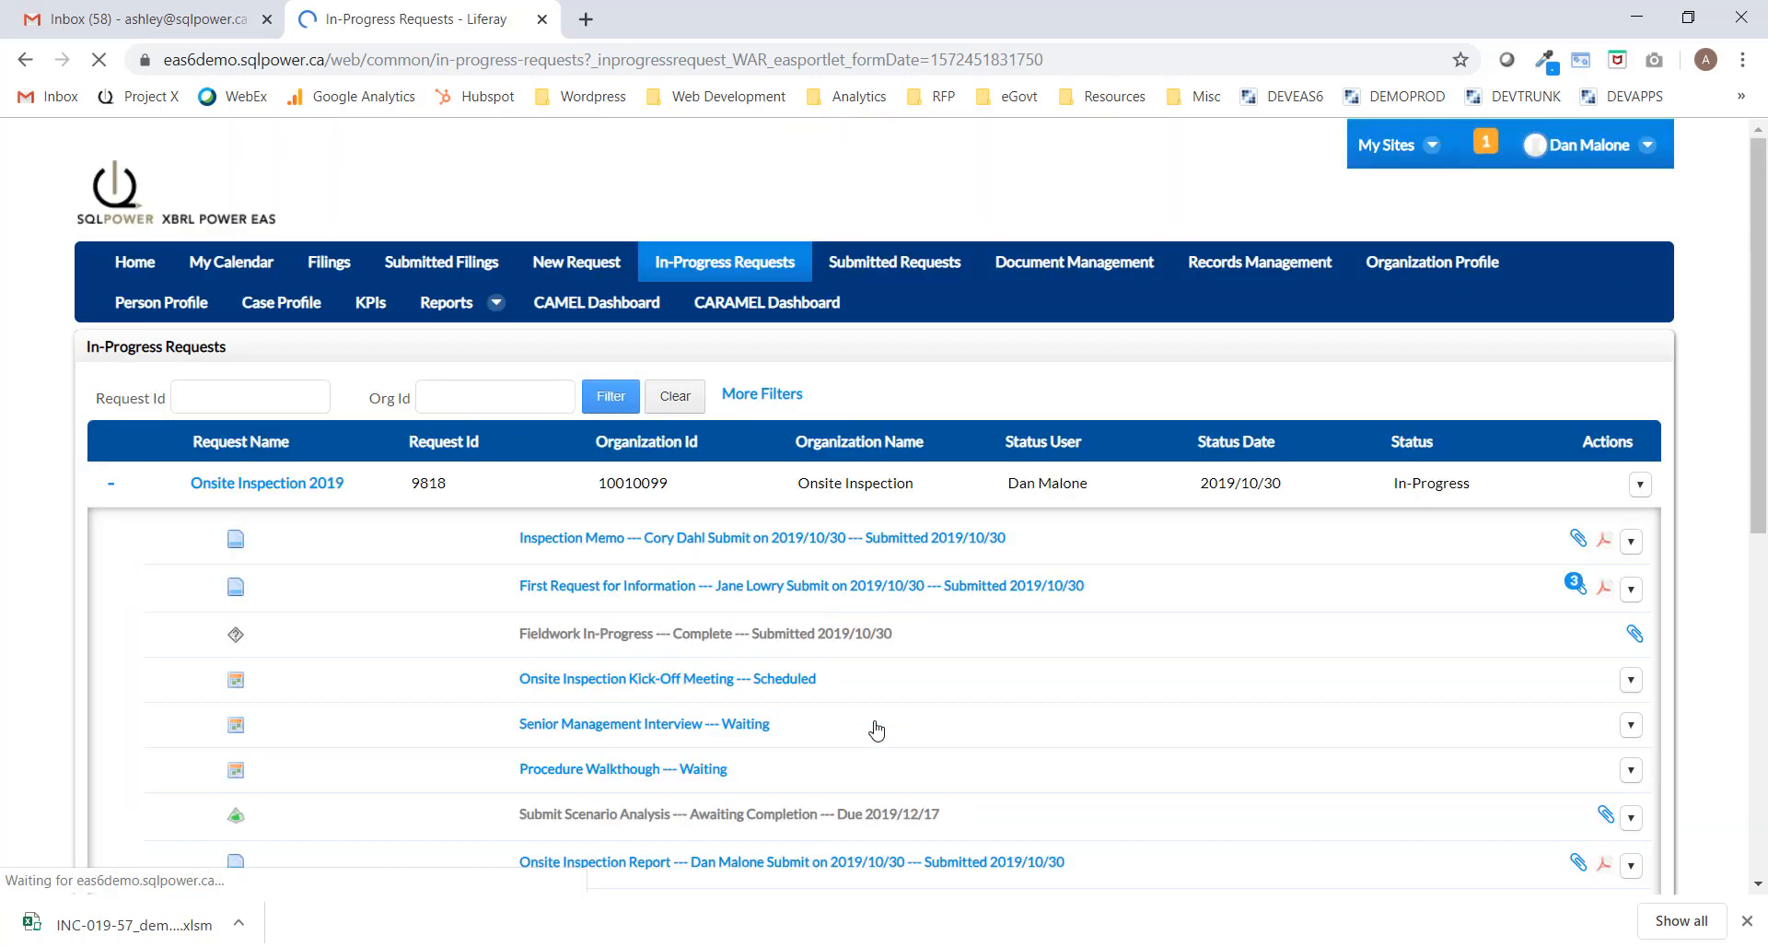
Download the generated Inspection Report and open the PDF in Acrobat Reader.
scroll(896, 715, down, 1)
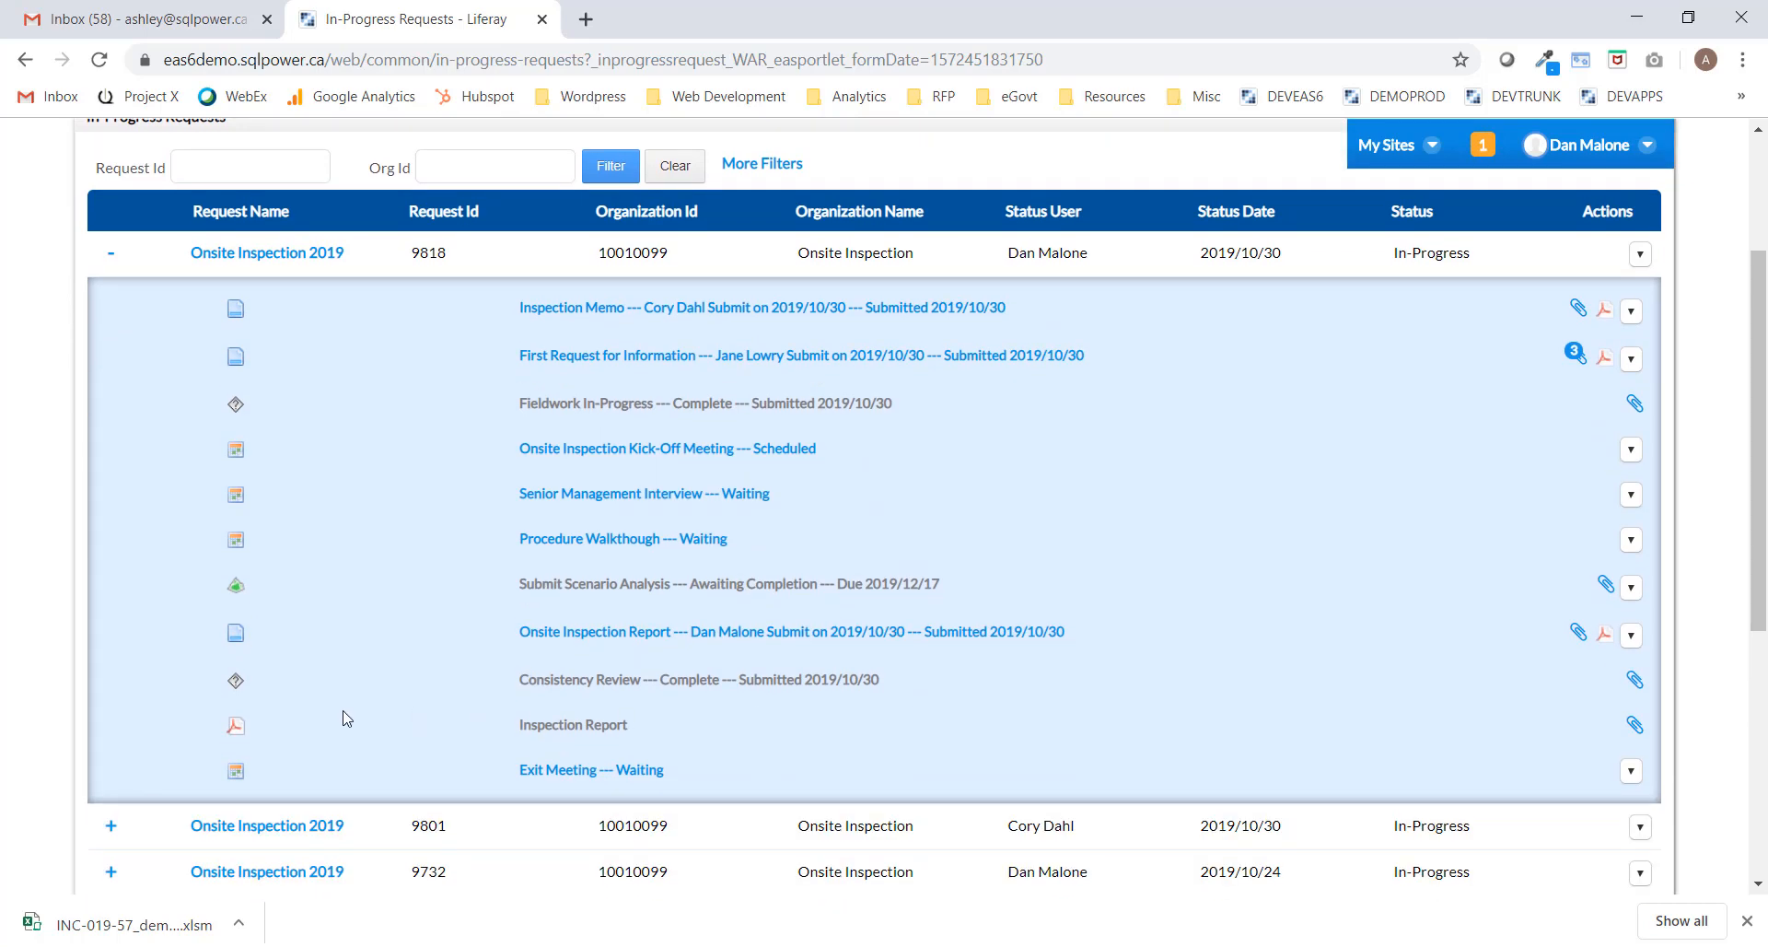
click(568, 727)
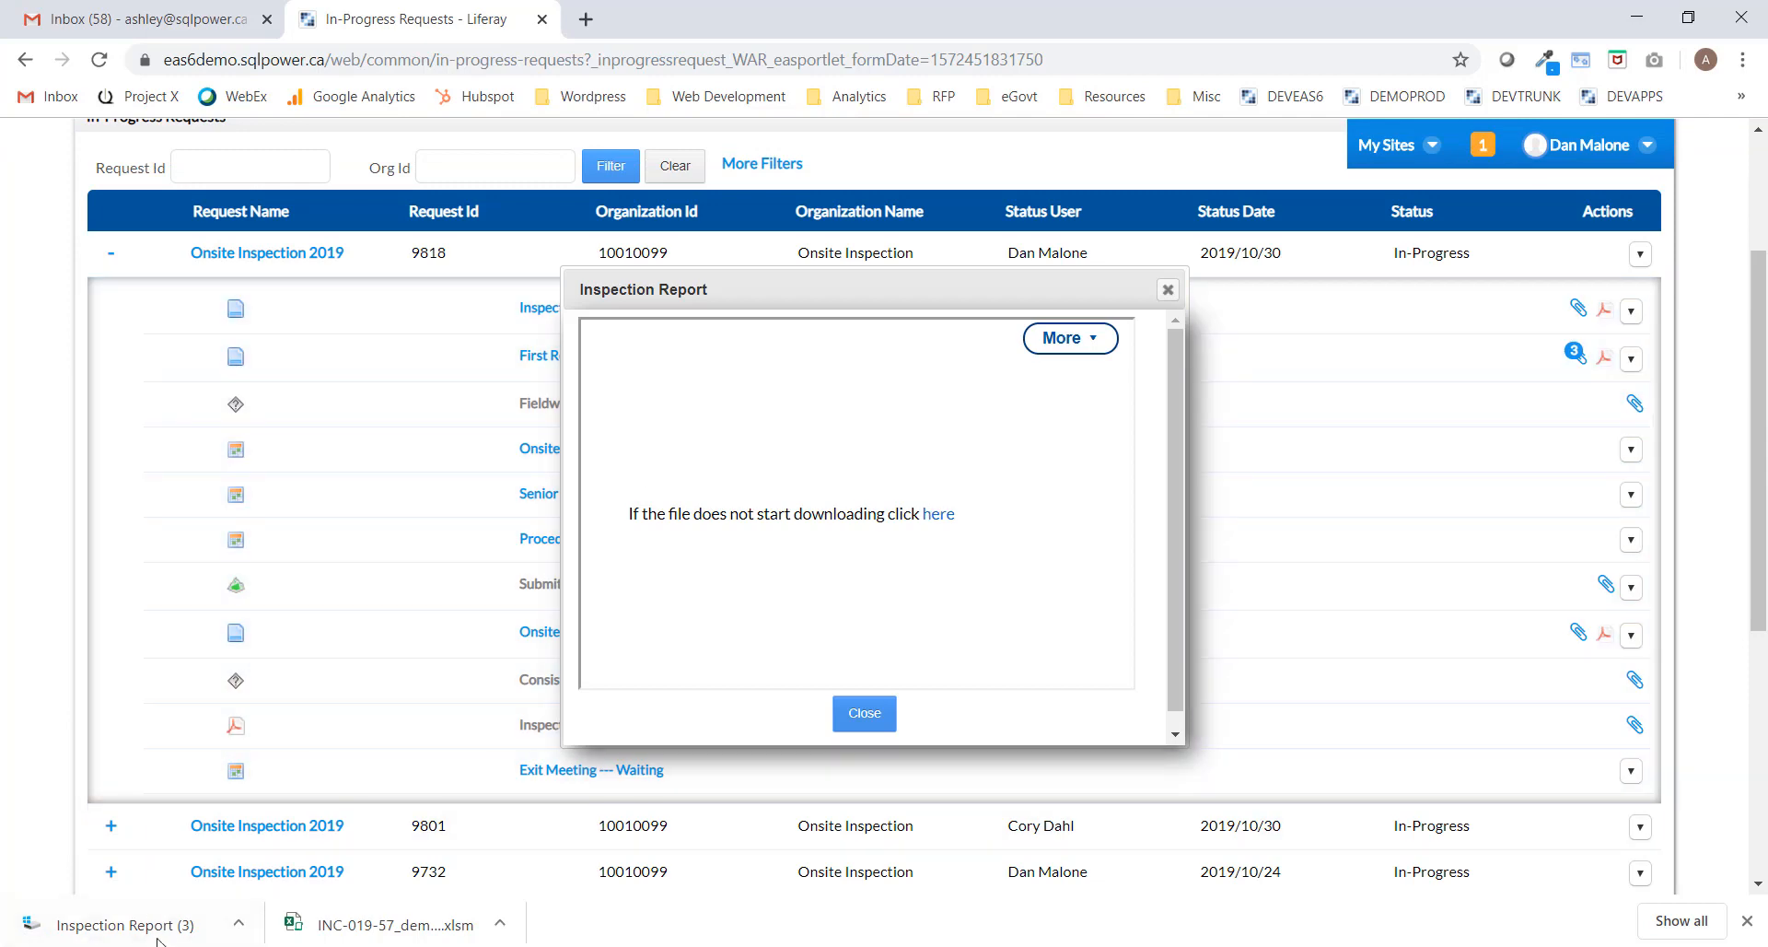
click(164, 933)
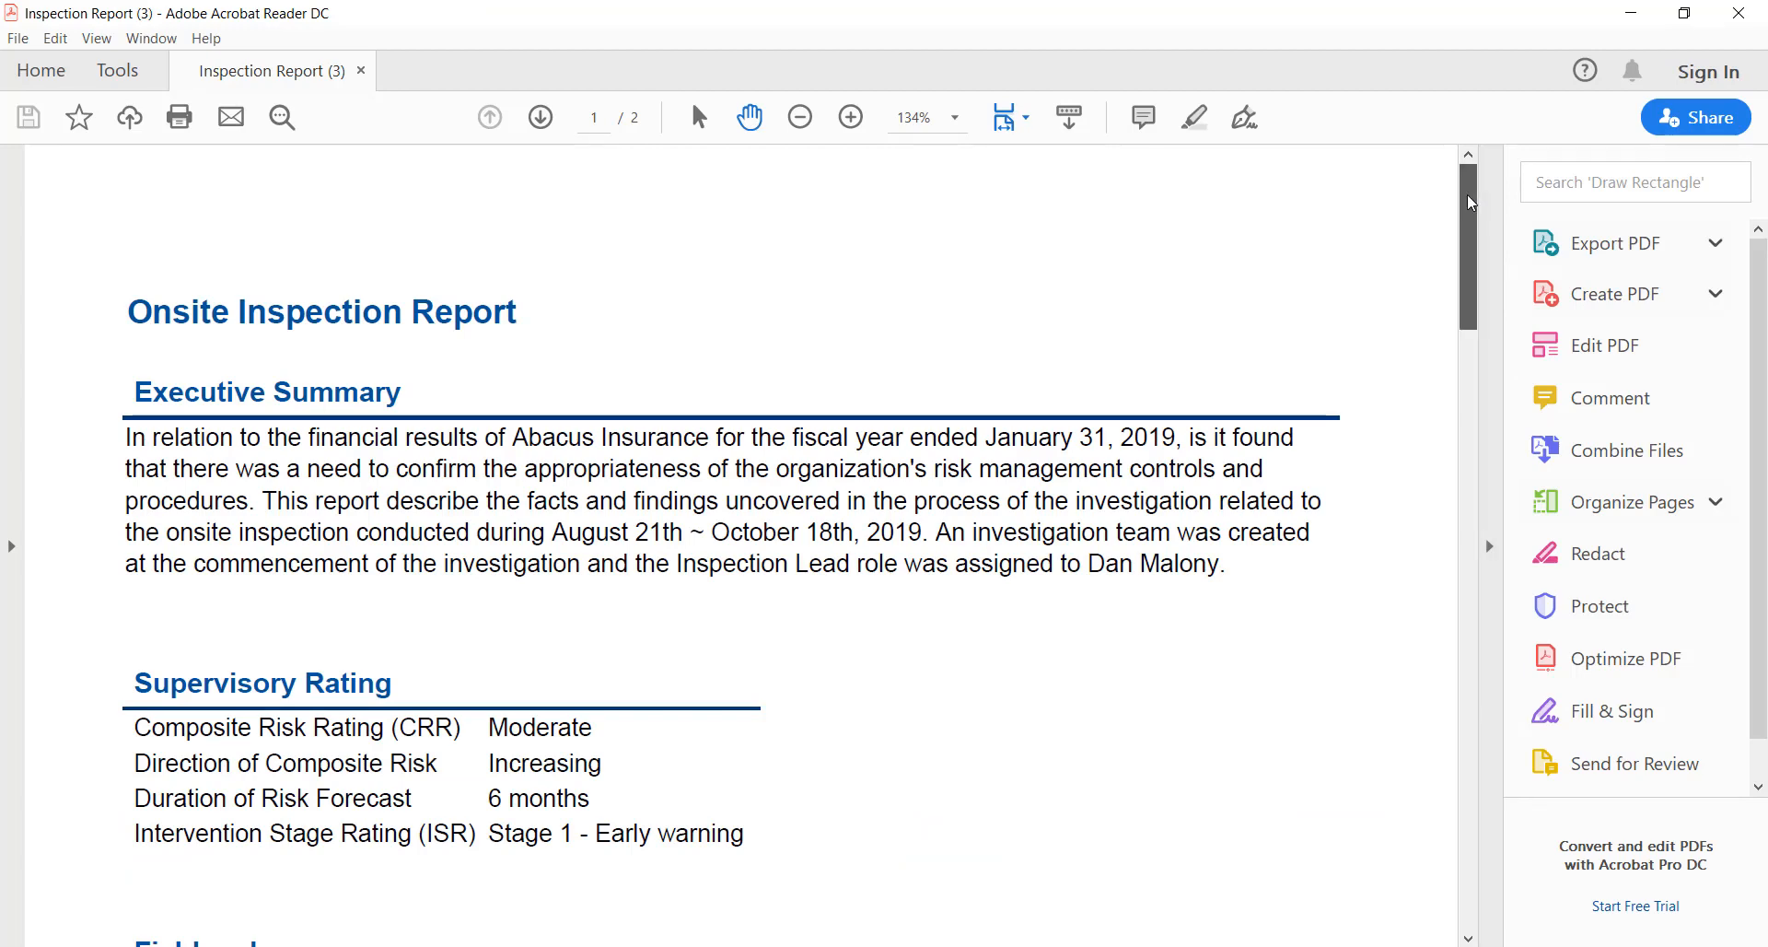
Scroll through the Inspection Report PDF, then close Acrobat Reader and the Inspection Report download window.
drag(1470, 204, 1485, 529)
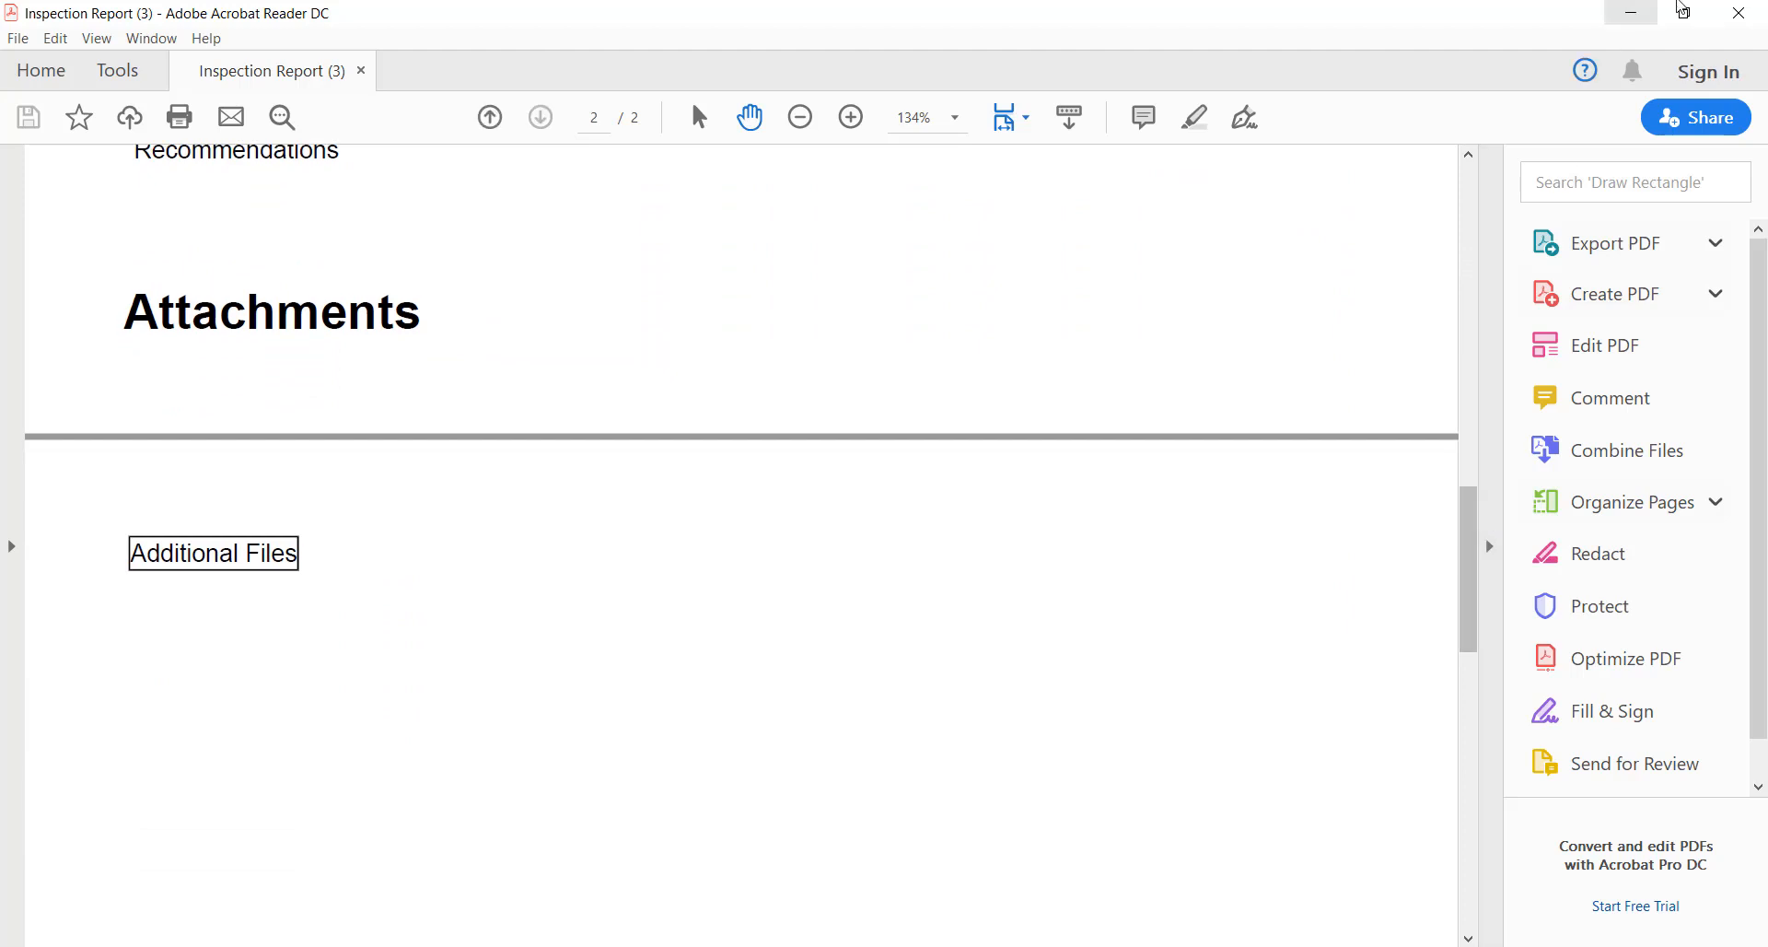
click(1739, 11)
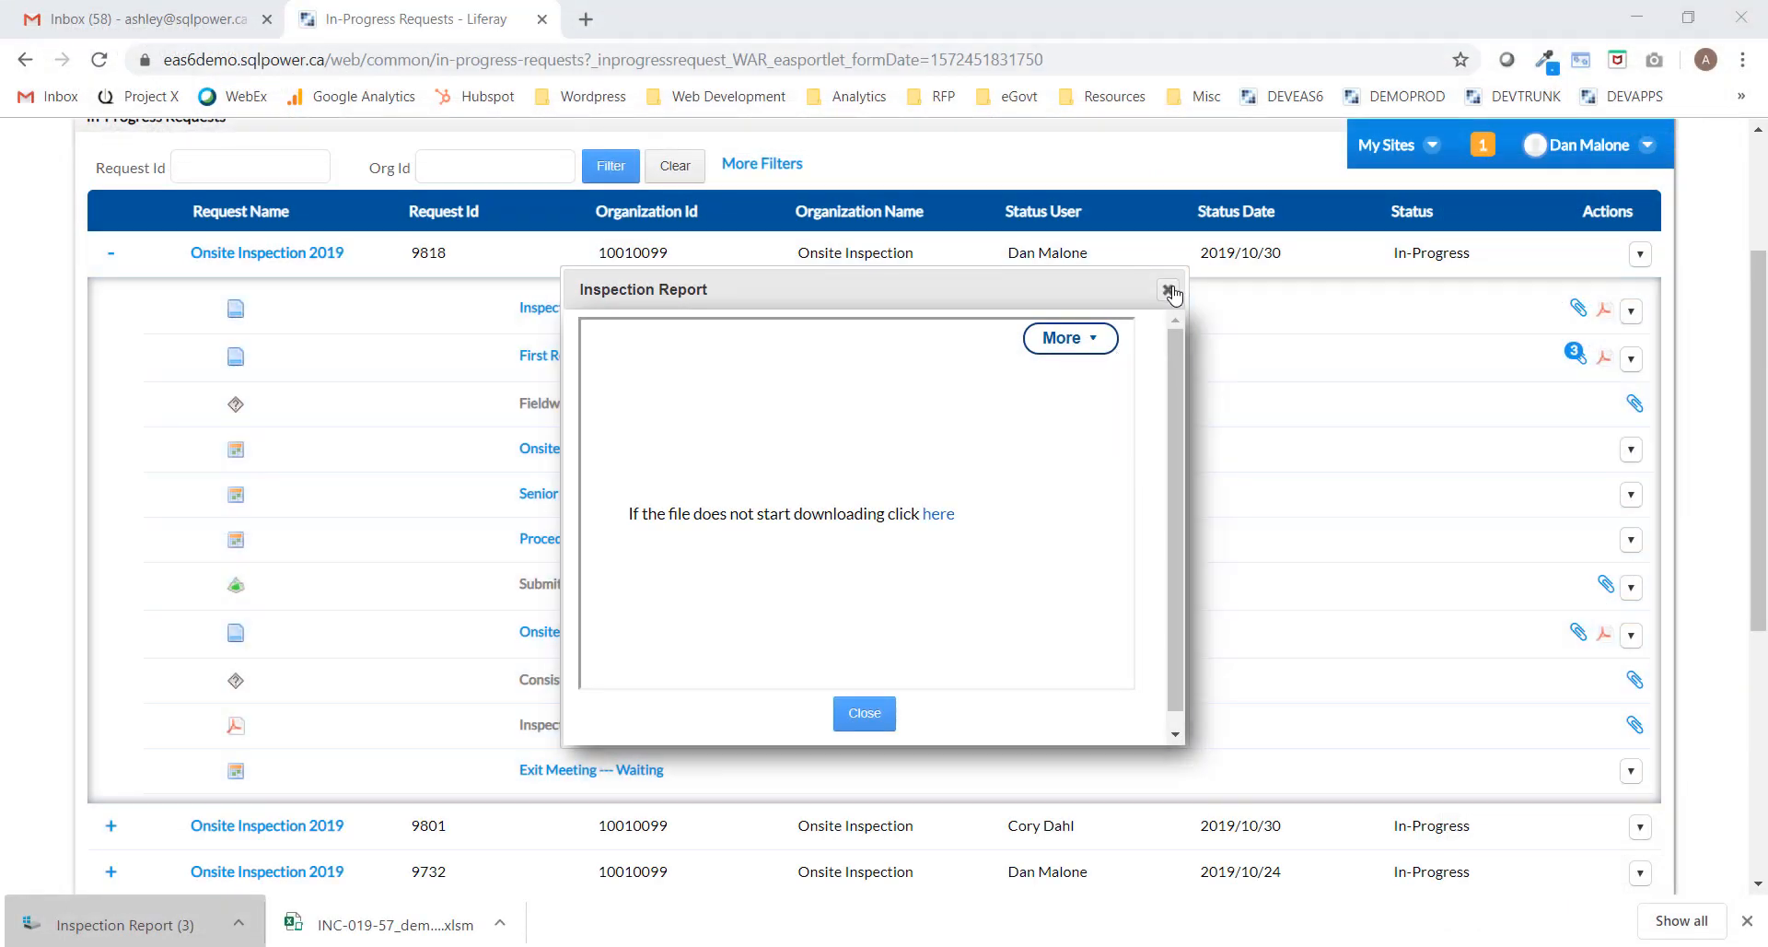
click(1167, 289)
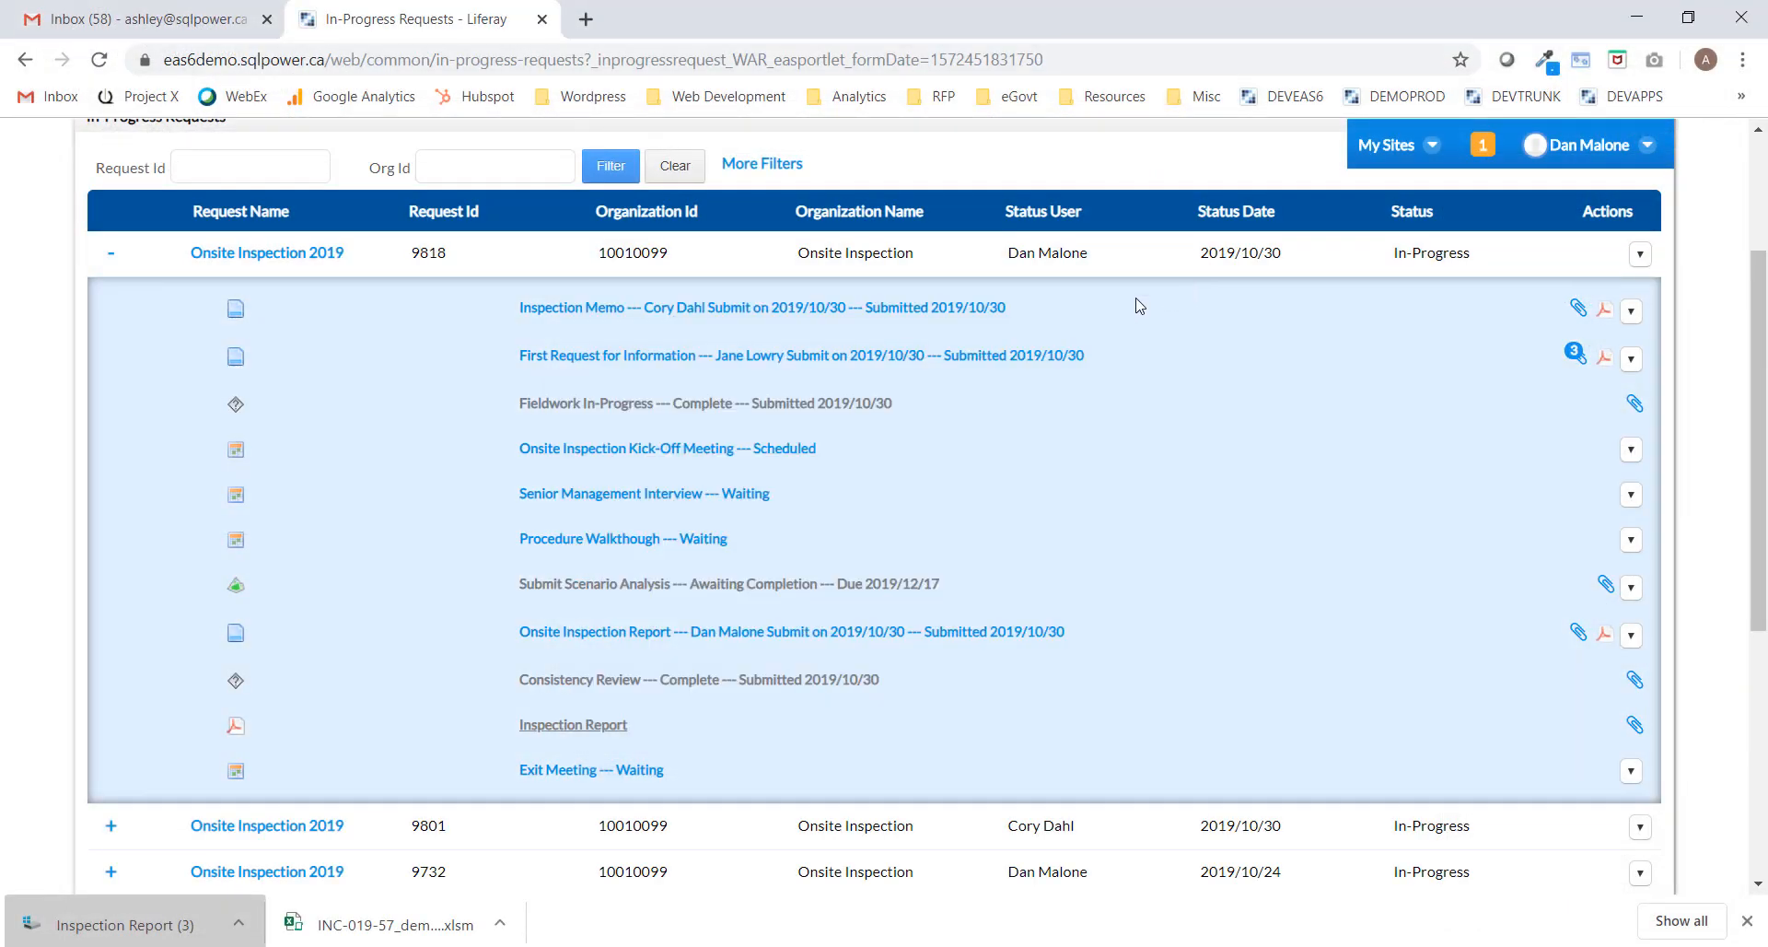